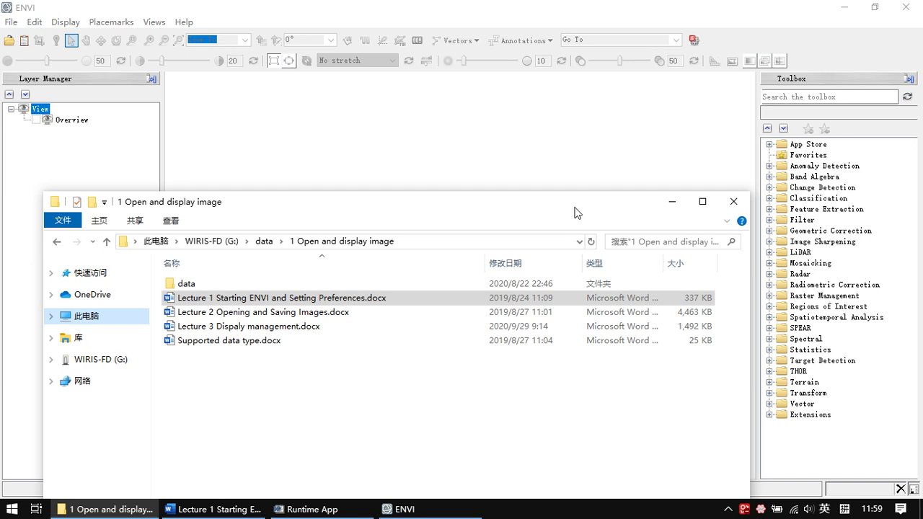
# Switch to the Word document "Lecture 1 Starting ENVI and Setting Preferences.docx" and read its instructions for starting ENVI
pyautogui.click(376, 300)
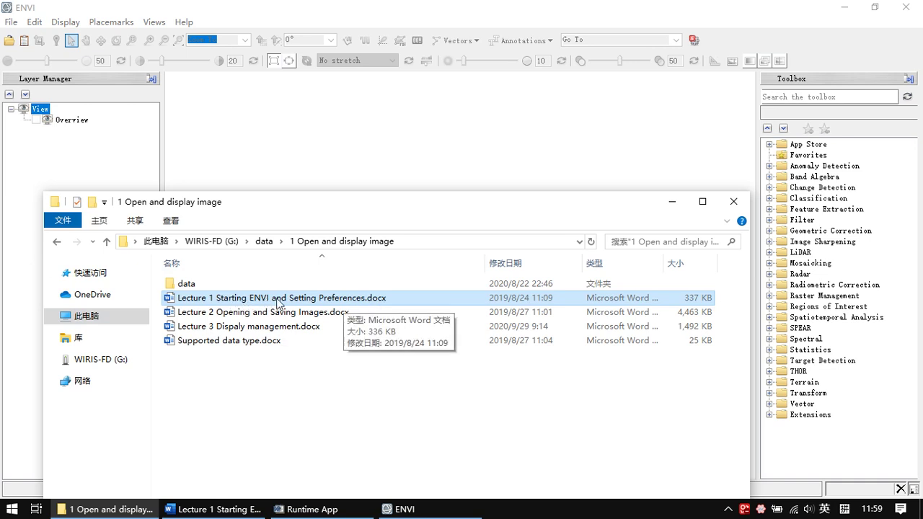
pyautogui.click(231, 508)
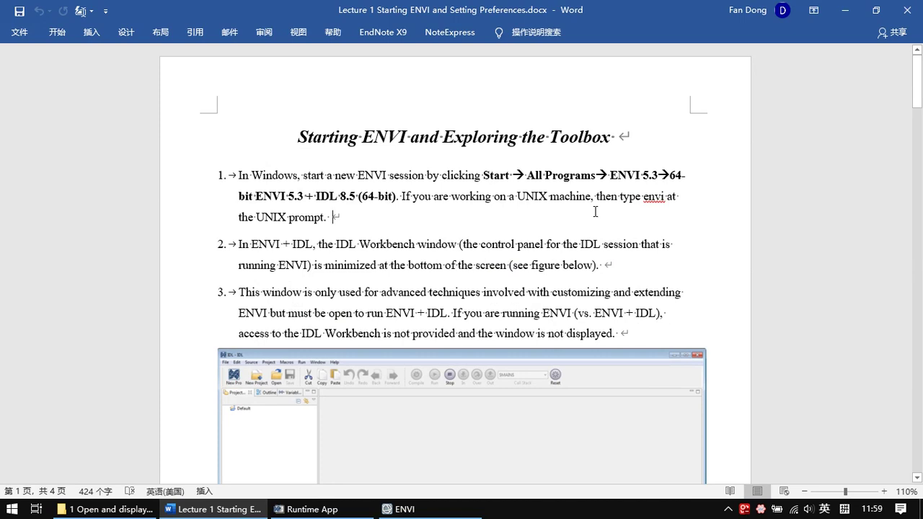
pyautogui.click(595, 211)
pyautogui.scroll(-1, 606, 231)
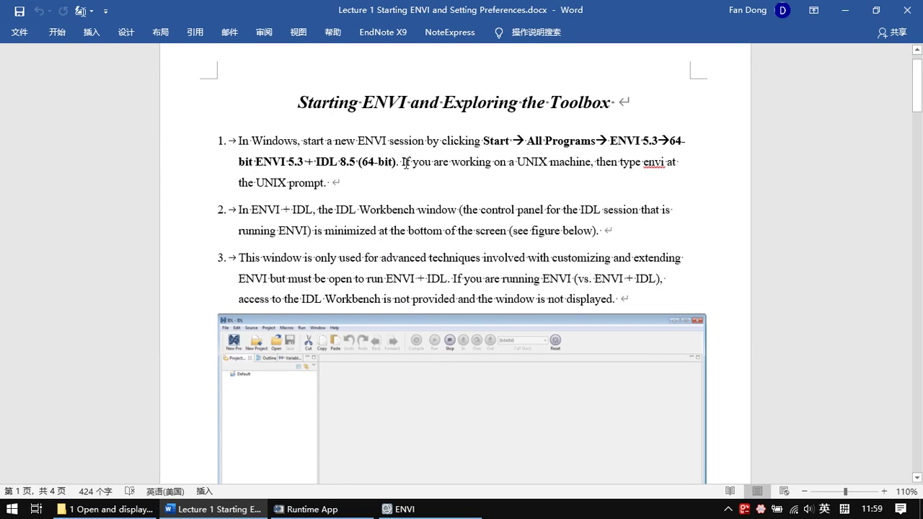
pyautogui.click(405, 176)
# Launch ENVI 5.3 (64-bit) from the installed ENVI 5.3 programs in Windows and close the extra session
pyautogui.click(13, 511)
pyautogui.scroll(-5, 137, 348)
pyautogui.scroll(-6, 138, 348)
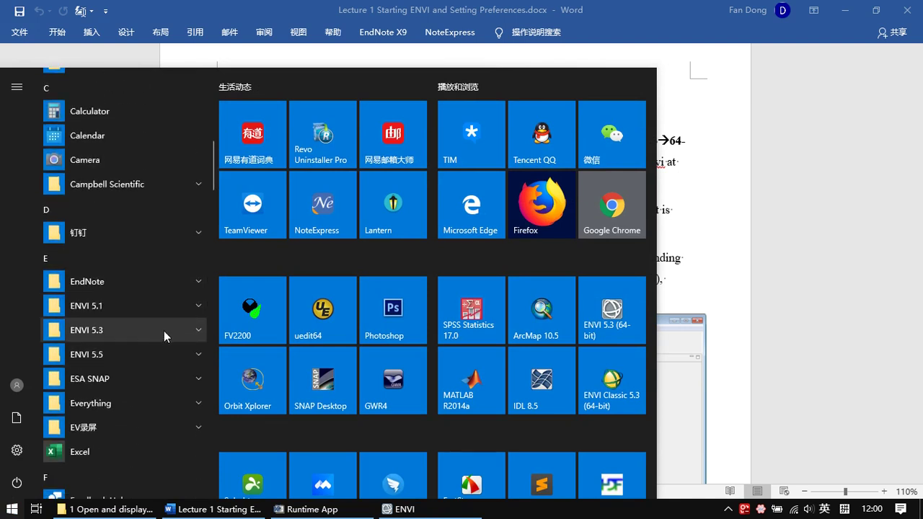
pyautogui.click(163, 331)
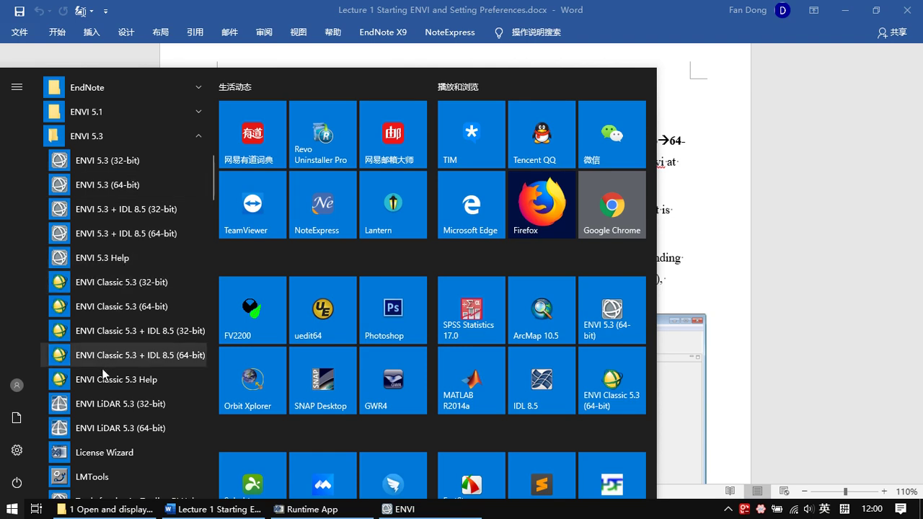
pyautogui.scroll(-1, 143, 352)
pyautogui.scroll(-1, 142, 352)
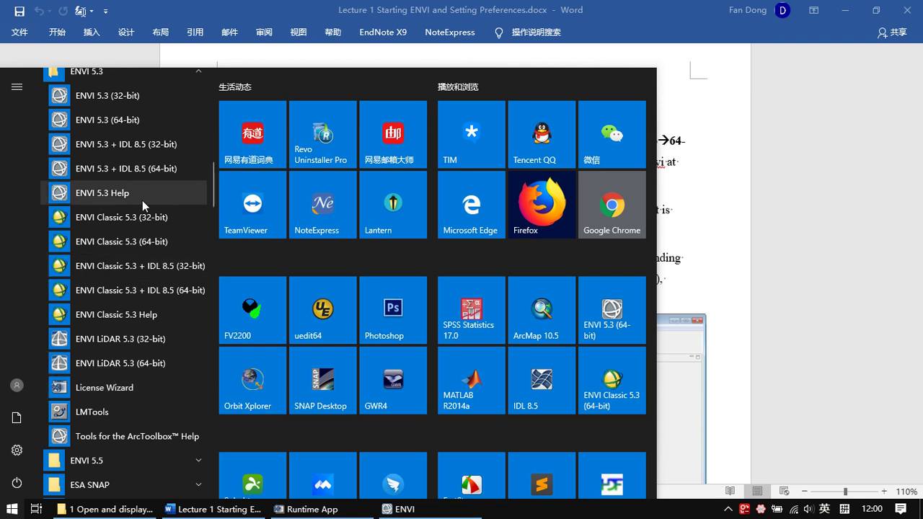
pyautogui.scroll(2, 142, 201)
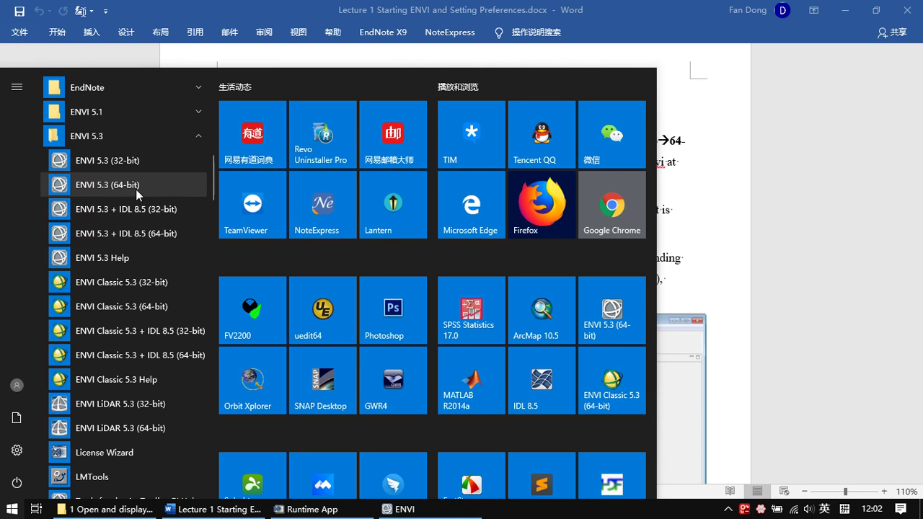
pyautogui.click(101, 185)
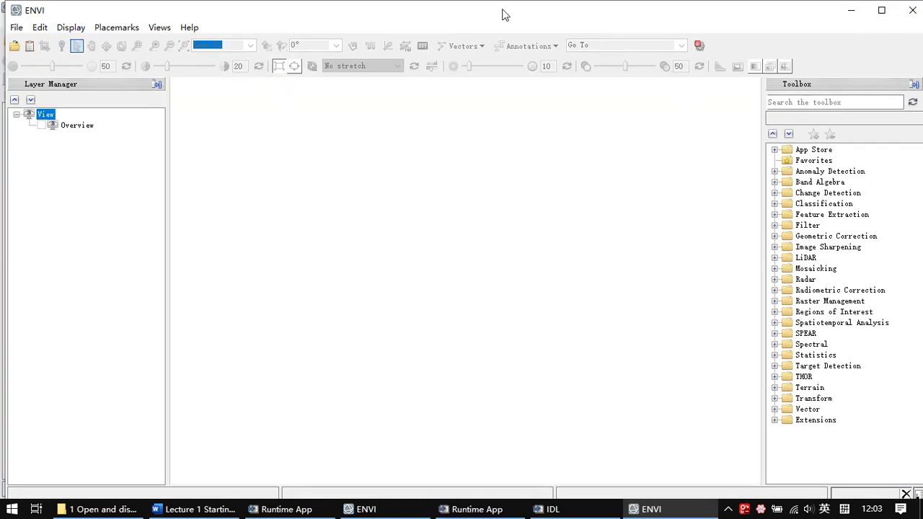
pyautogui.click(467, 298)
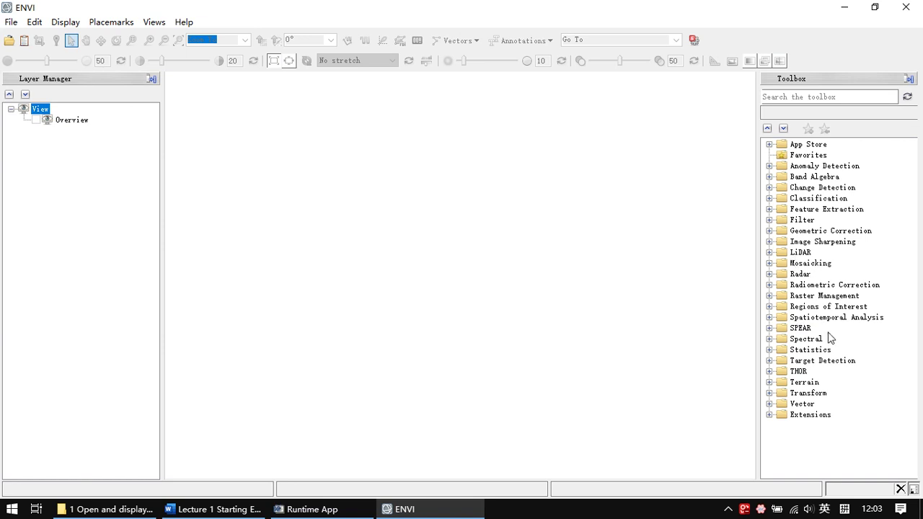
# Examine the Raster Management tools in the Toolbox, including Edit ENVI Header, Layer Stacking, Resize Data and Replace Bad Lines, and collapse the folder
pyautogui.click(806, 297)
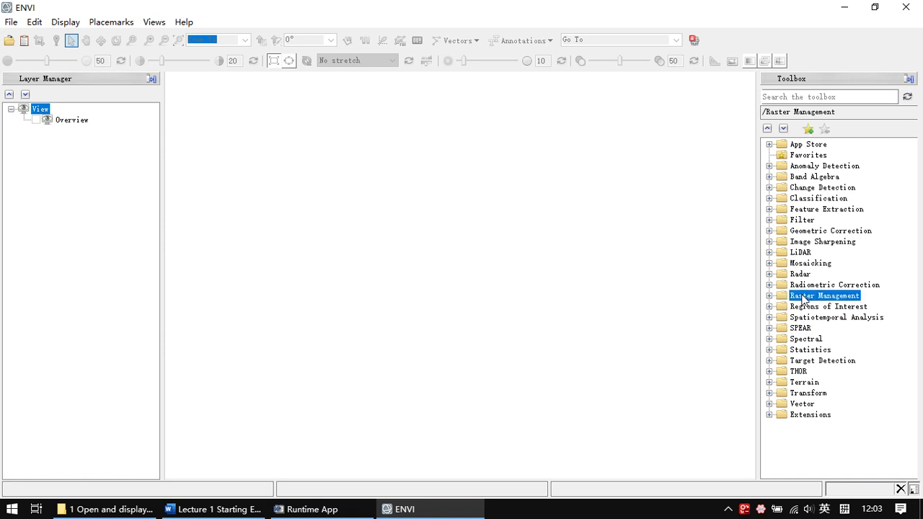
pyautogui.click(770, 296)
pyautogui.scroll(-1, 823, 315)
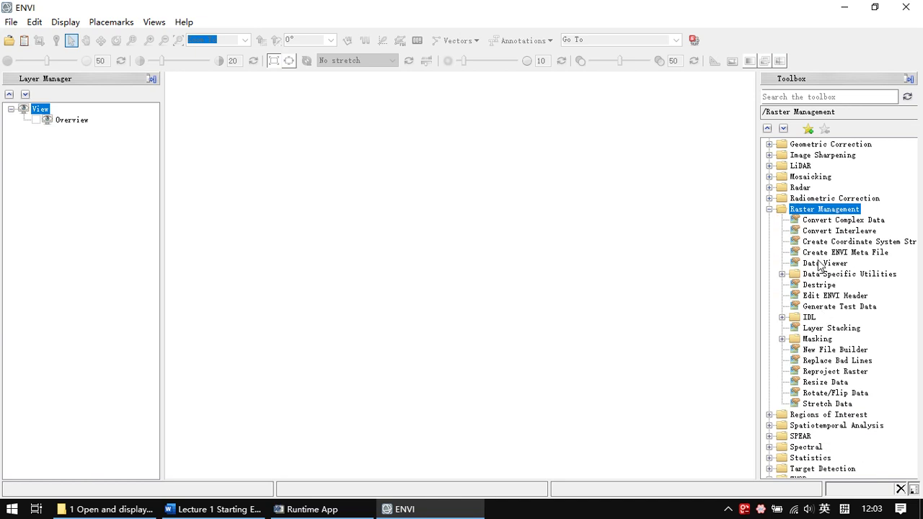
pyautogui.click(828, 300)
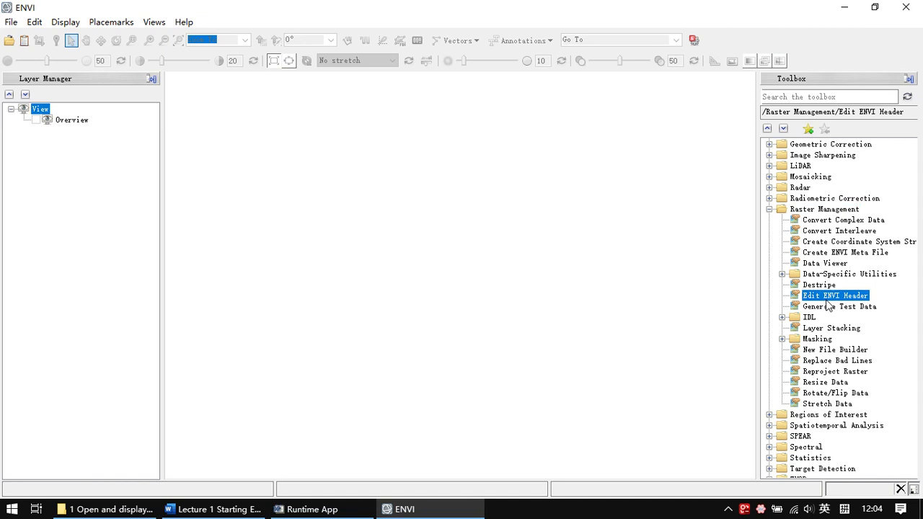
pyautogui.scroll(-1, 829, 303)
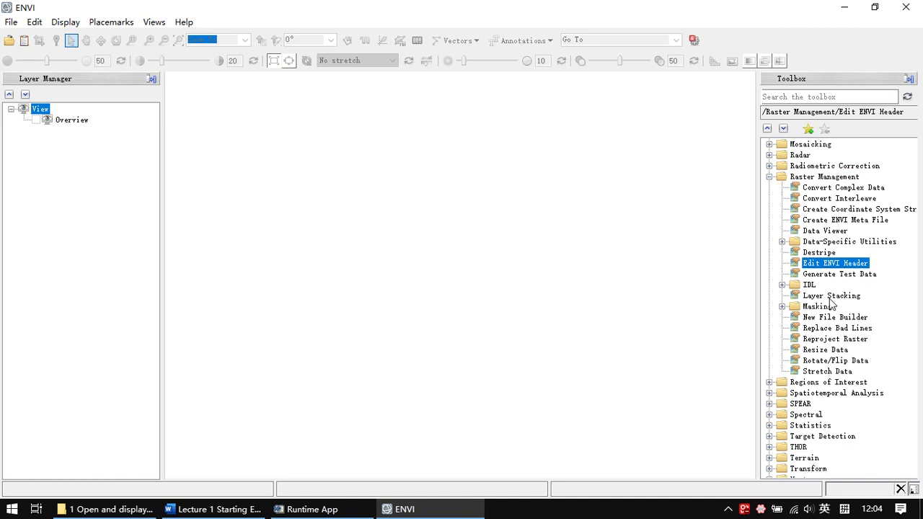
pyautogui.click(830, 297)
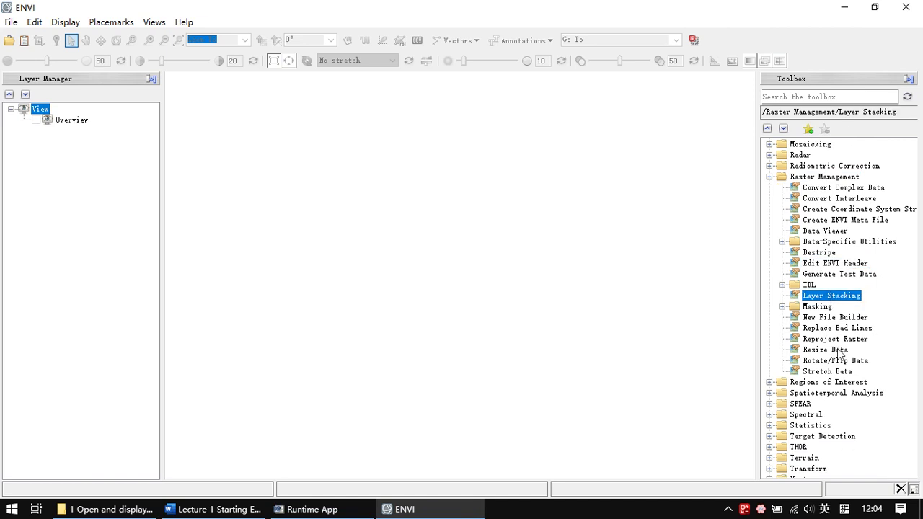
pyautogui.click(825, 352)
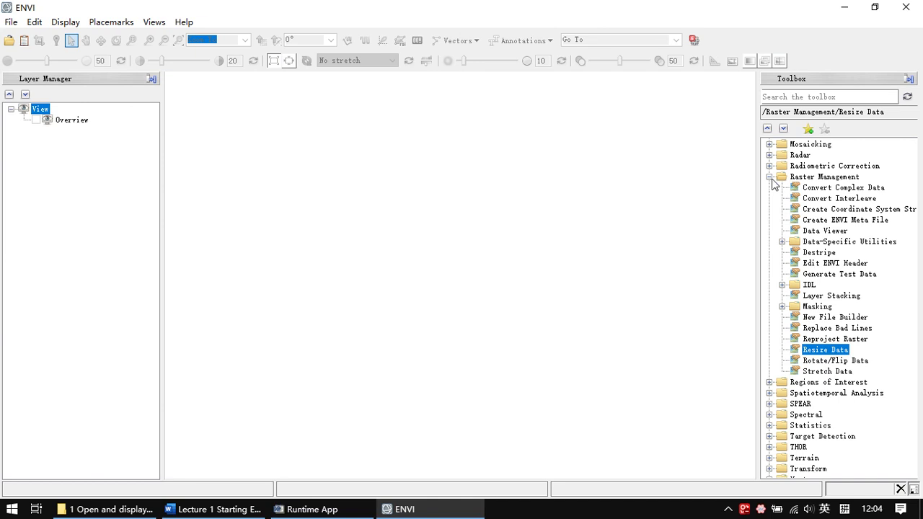
pyautogui.click(842, 329)
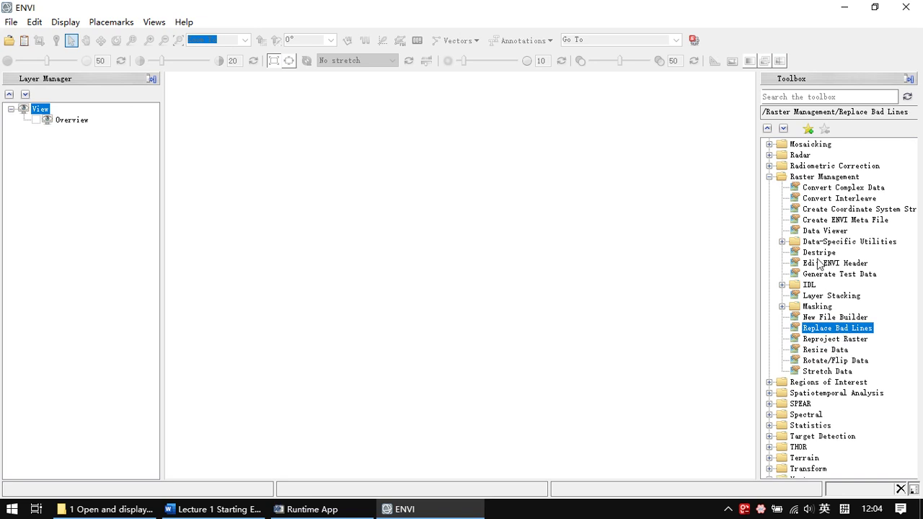
pyautogui.click(770, 177)
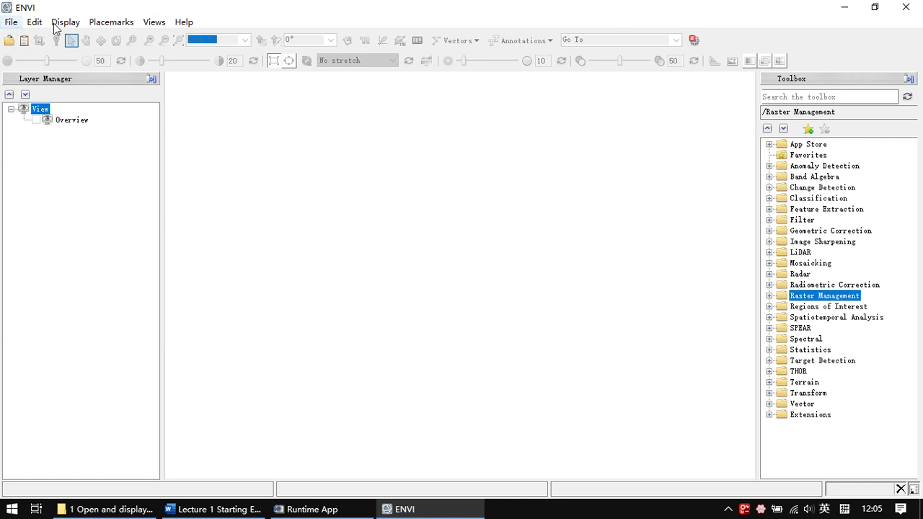
# Open the ENVI Preferences and show the Directories settings
pyautogui.click(13, 23)
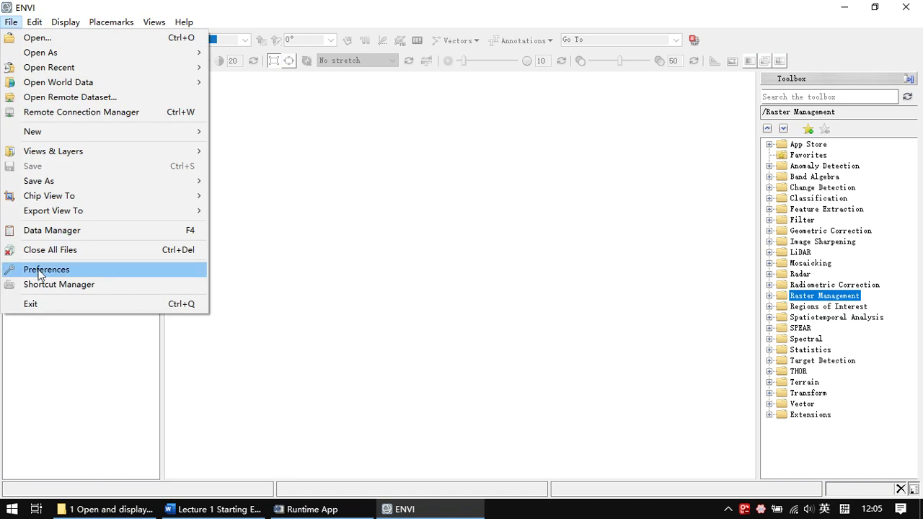
pyautogui.click(75, 271)
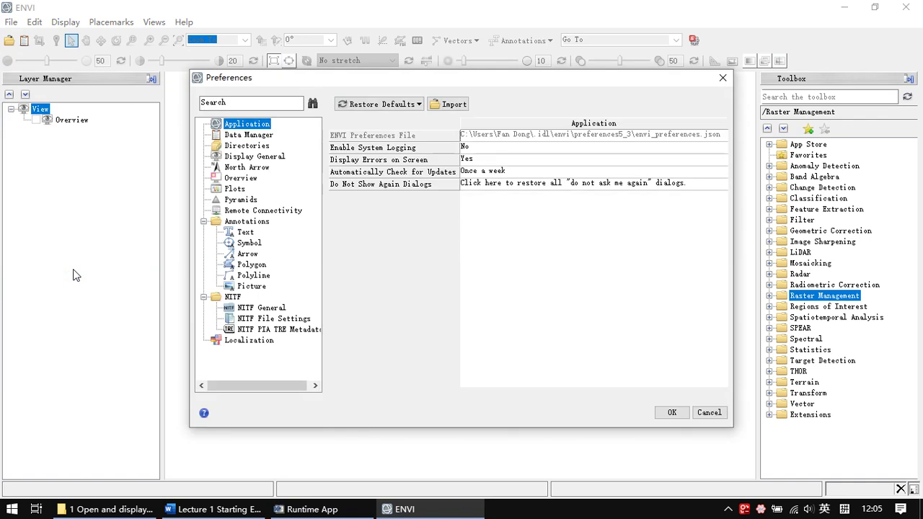
pyautogui.moveTo(331, 80); pyautogui.dragTo(269, 99)
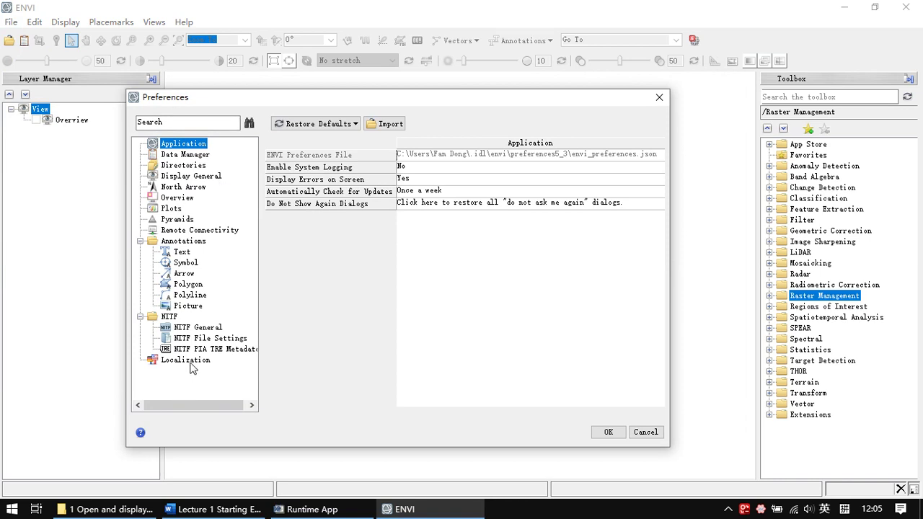
pyautogui.click(191, 170)
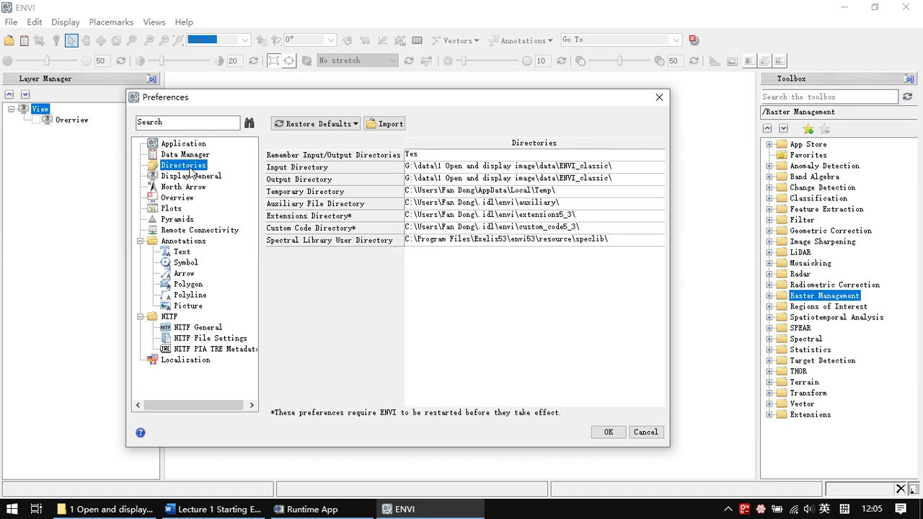
# Set the Temporary Directory preference to the tmp folder on drive C
pyautogui.click(306, 193)
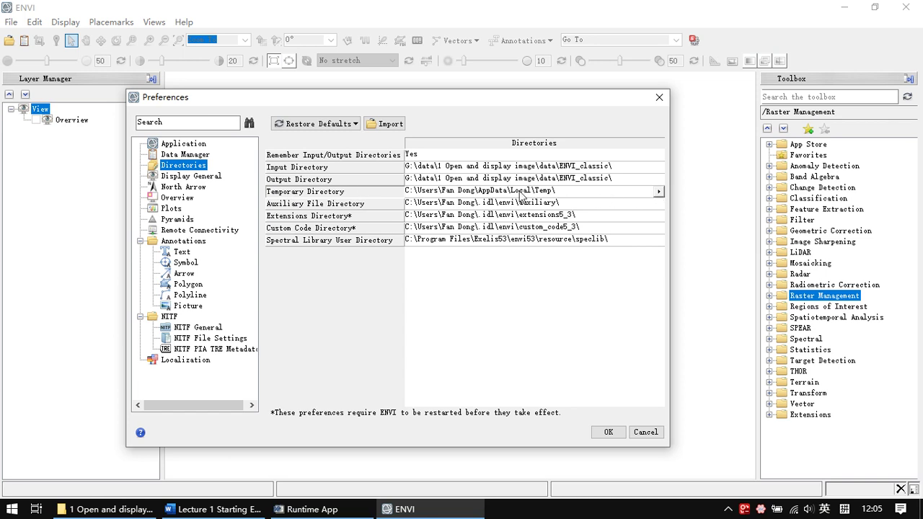
pyautogui.click(658, 191)
pyautogui.moveTo(510, 114); pyautogui.dragTo(490, 93)
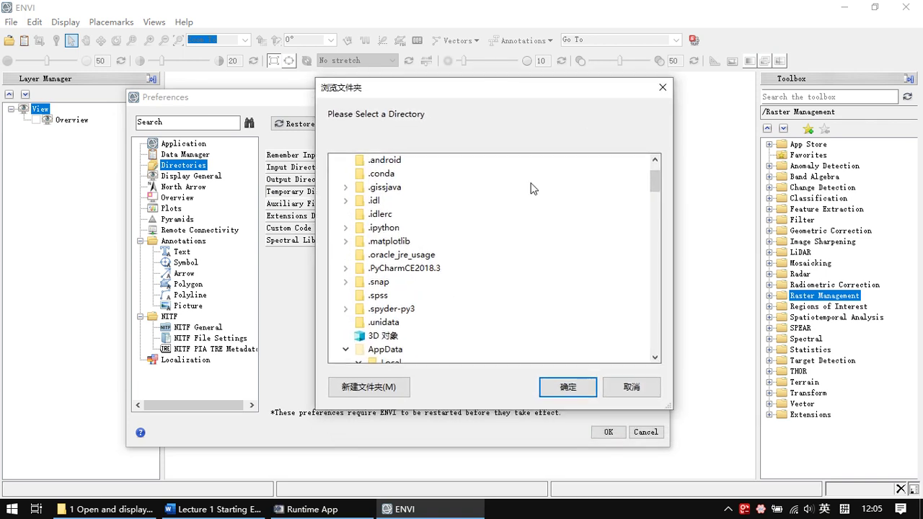
pyautogui.scroll(7, 570, 245)
pyautogui.scroll(1, 570, 245)
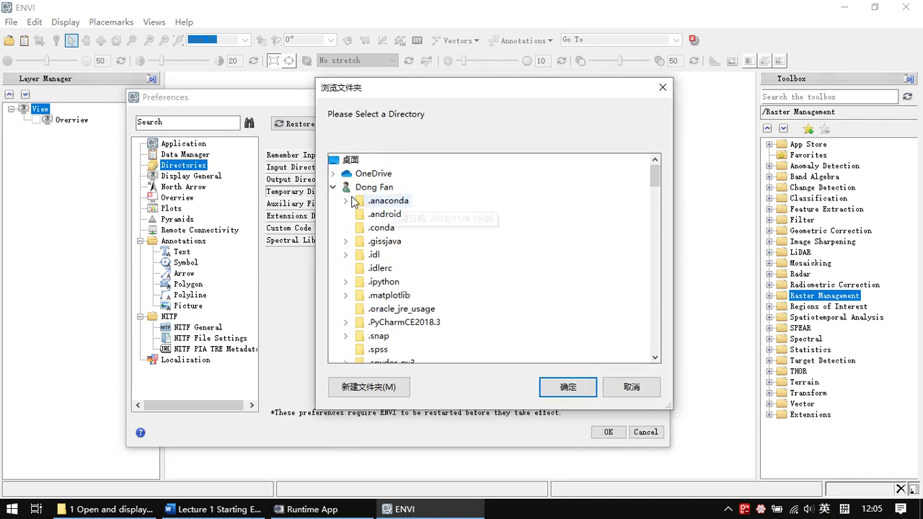
pyautogui.click(337, 188)
pyautogui.scroll(-1, 529, 243)
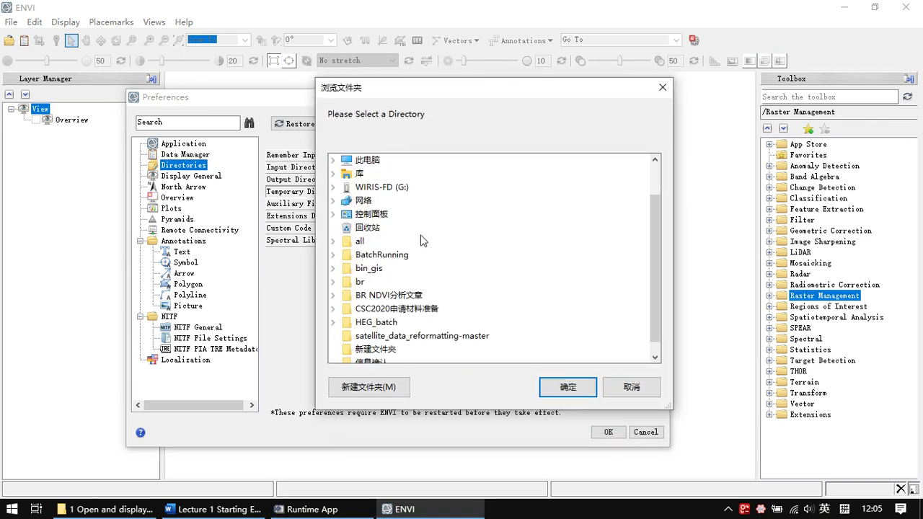
pyautogui.scroll(1, 375, 204)
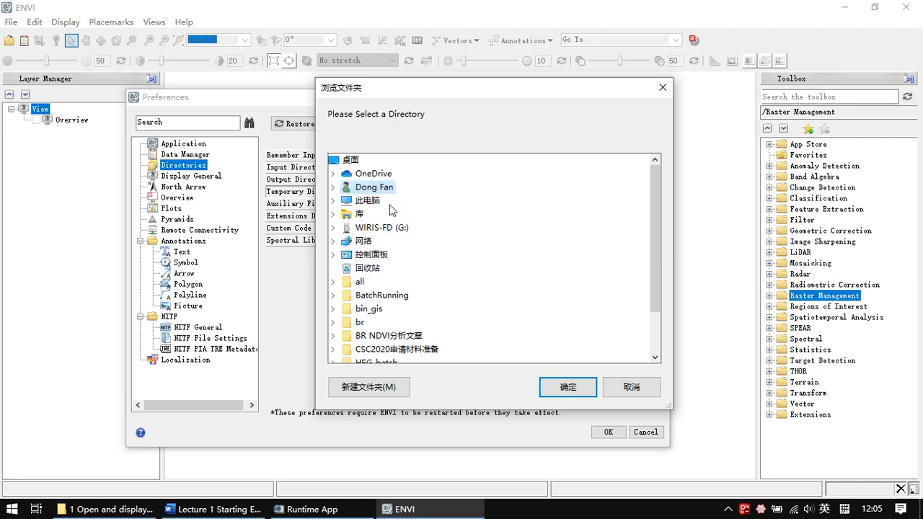
pyautogui.click(334, 201)
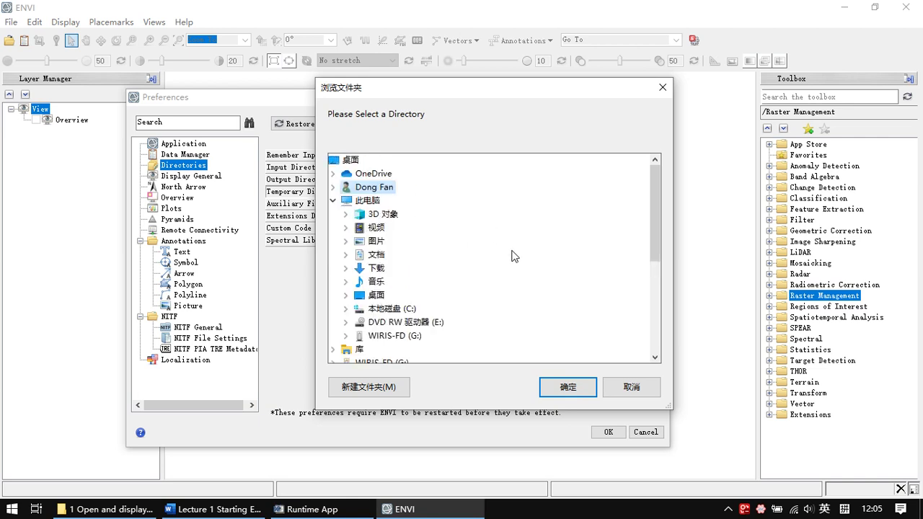
pyautogui.scroll(-1, 514, 256)
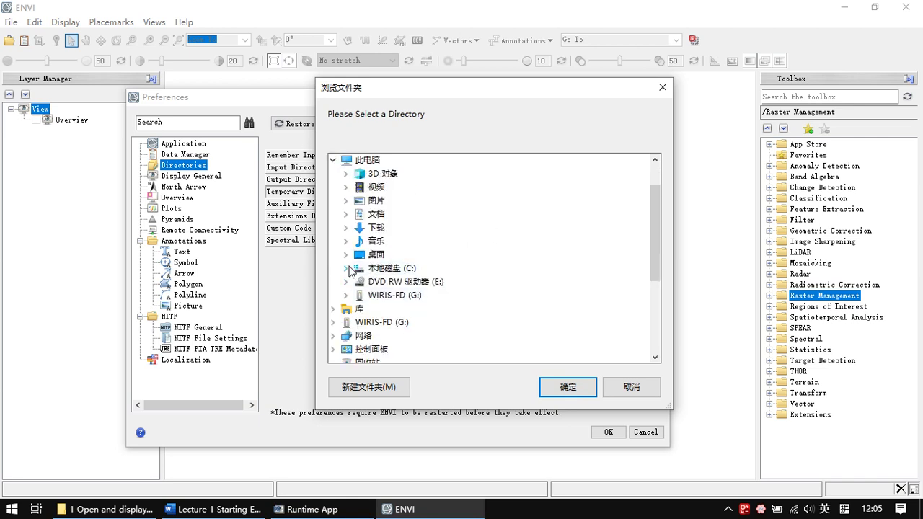
pyautogui.click(347, 268)
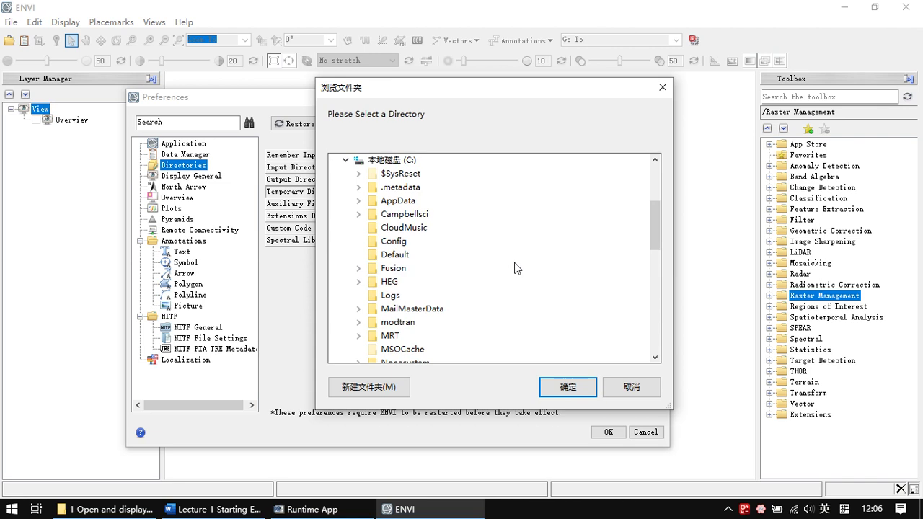
pyautogui.scroll(-6, 514, 268)
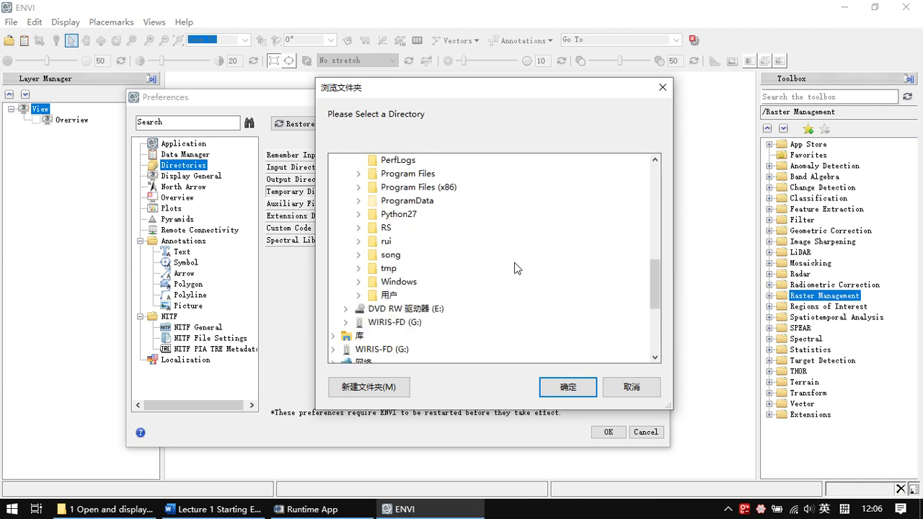
pyautogui.doubleClick(387, 270)
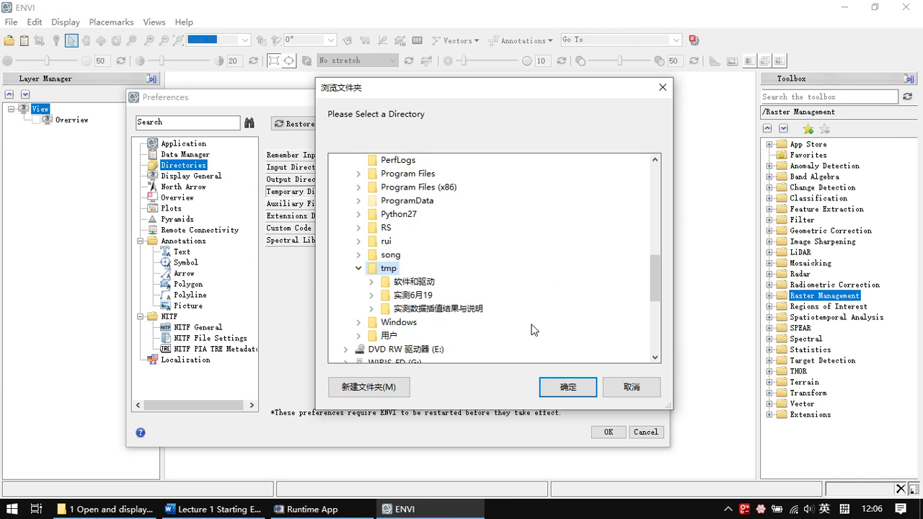
pyautogui.click(568, 388)
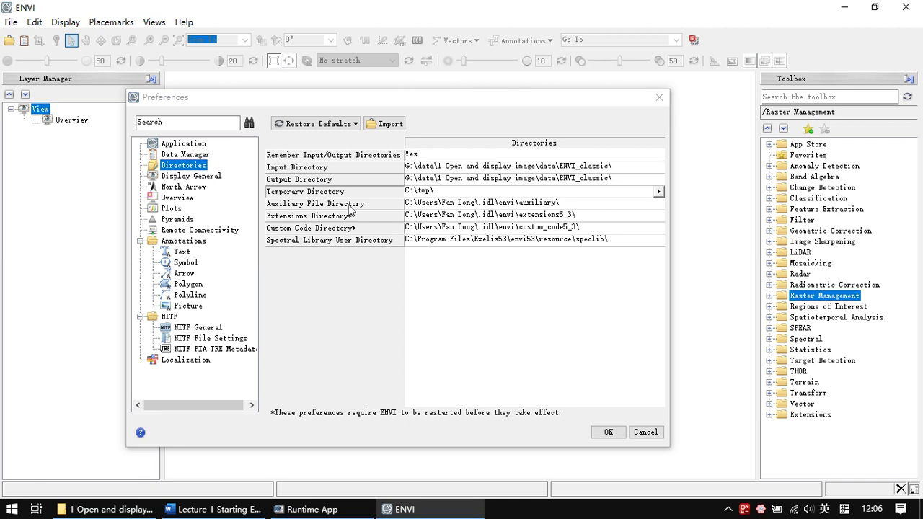
# Review the Extensions Directory entry, the North Arrow preferences and the Pyramids preferences
pyautogui.click(318, 221)
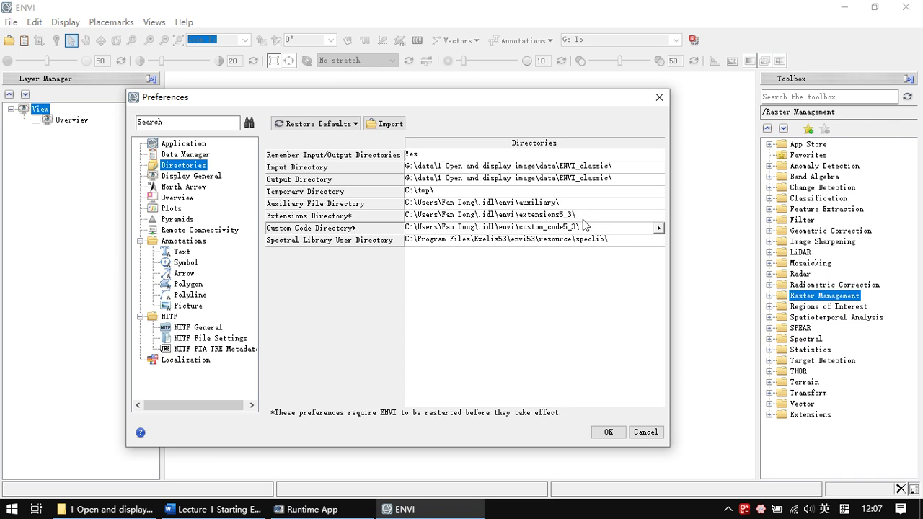
pyautogui.click(176, 187)
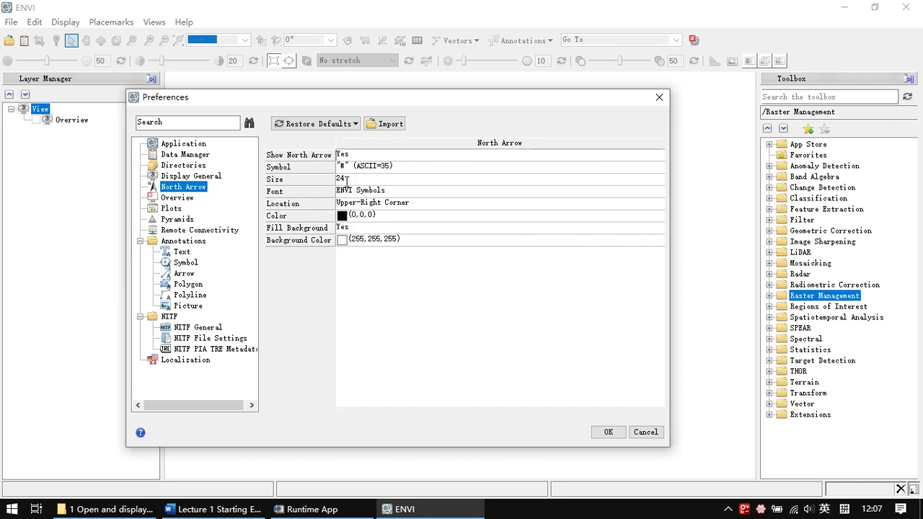
pyautogui.click(177, 220)
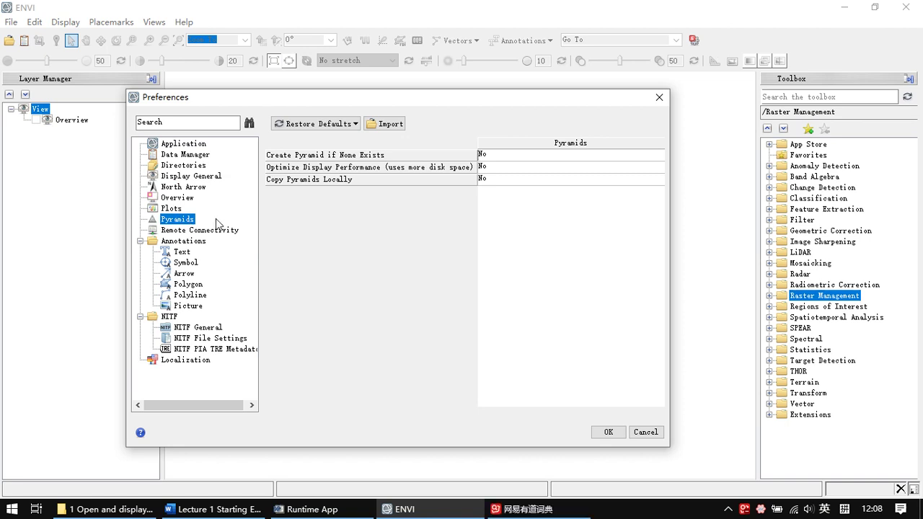
# Accept the preference settings and close the Preferences dialog
pyautogui.moveTo(356, 97); pyautogui.dragTo(366, 85)
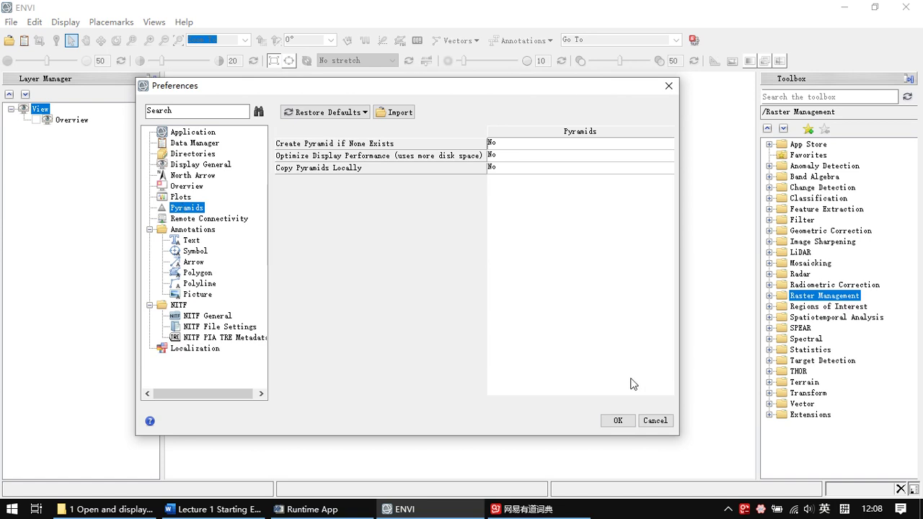
pyautogui.click(620, 426)
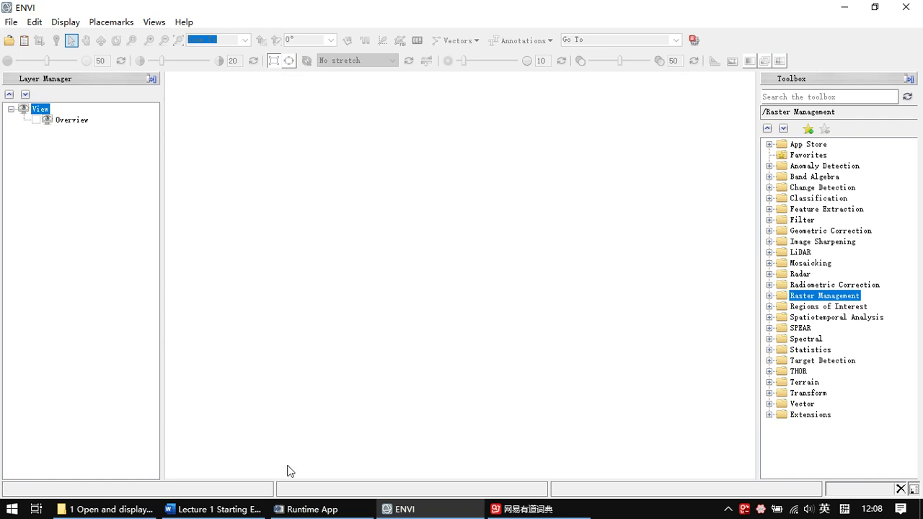
# Switch to the lecture files and open the Word document Lecture 2 Opening and Saving Images.docx
pyautogui.click(238, 509)
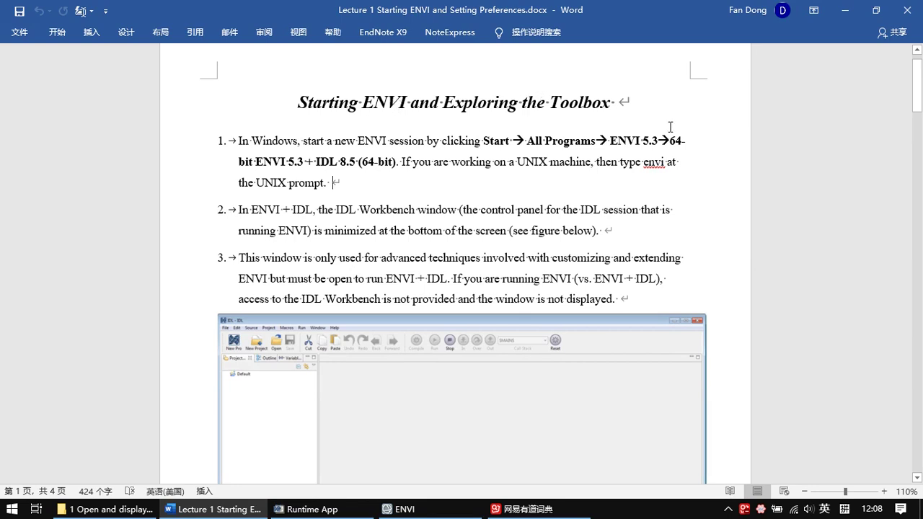
pyautogui.scroll(-10, 657, 120)
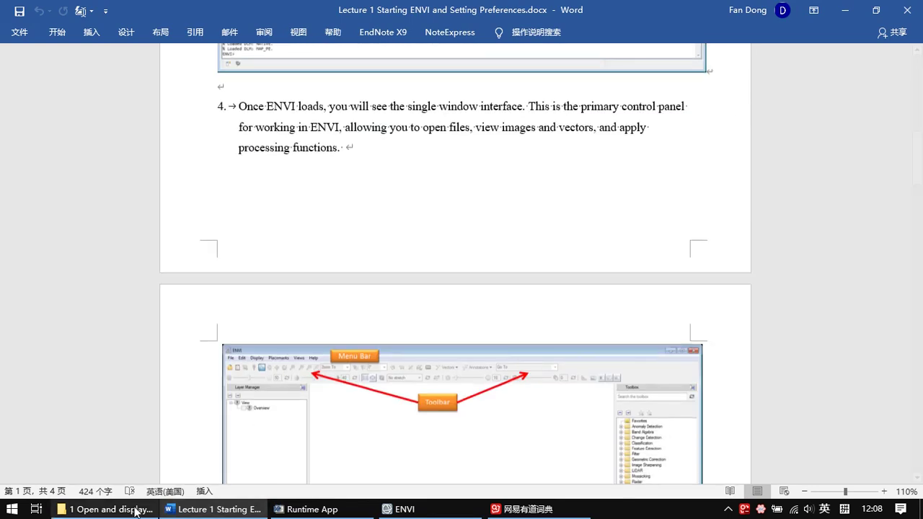
pyautogui.click(150, 512)
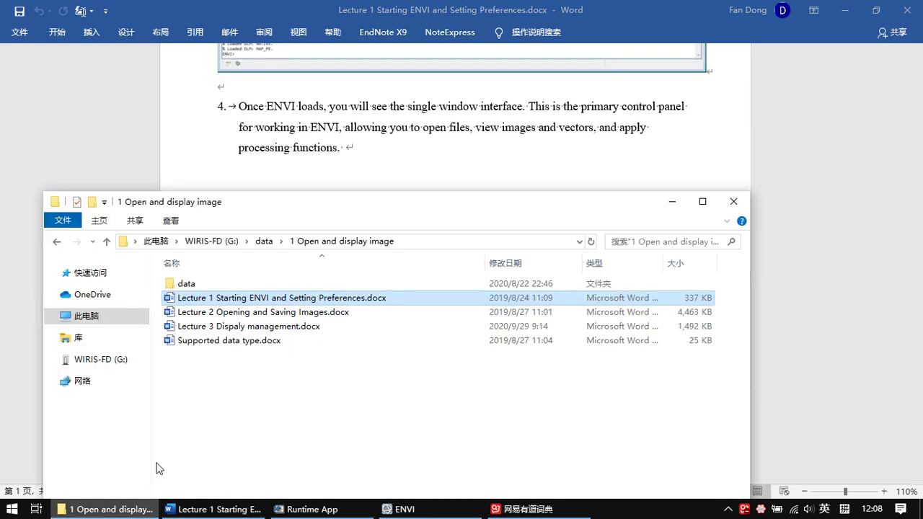
pyautogui.doubleClick(226, 320)
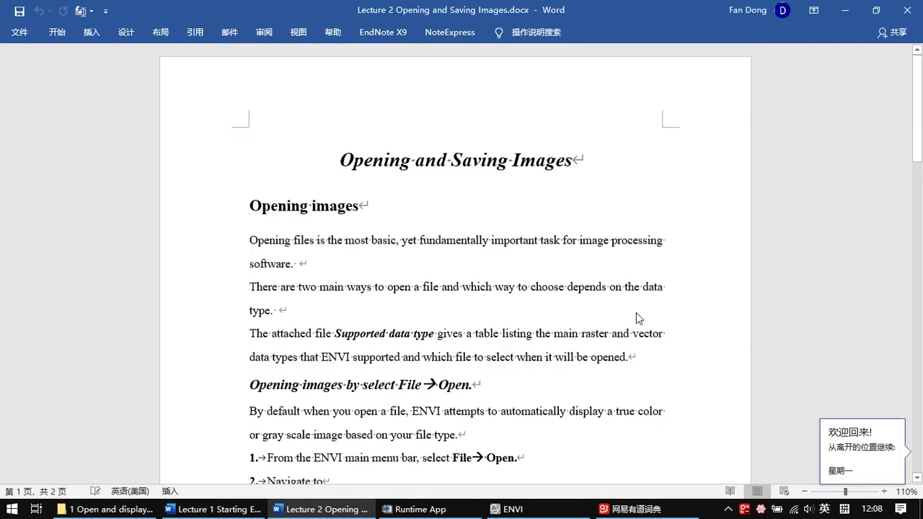
# Read the Opening images section of the Lecture 2 document, highlighting the Open and Open As methods
pyautogui.scroll(-1, 718, 305)
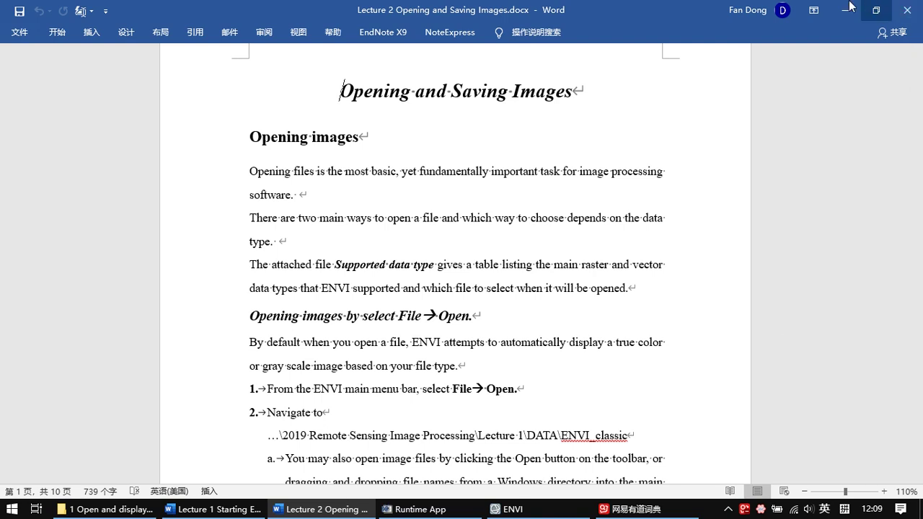
pyautogui.click(691, 193)
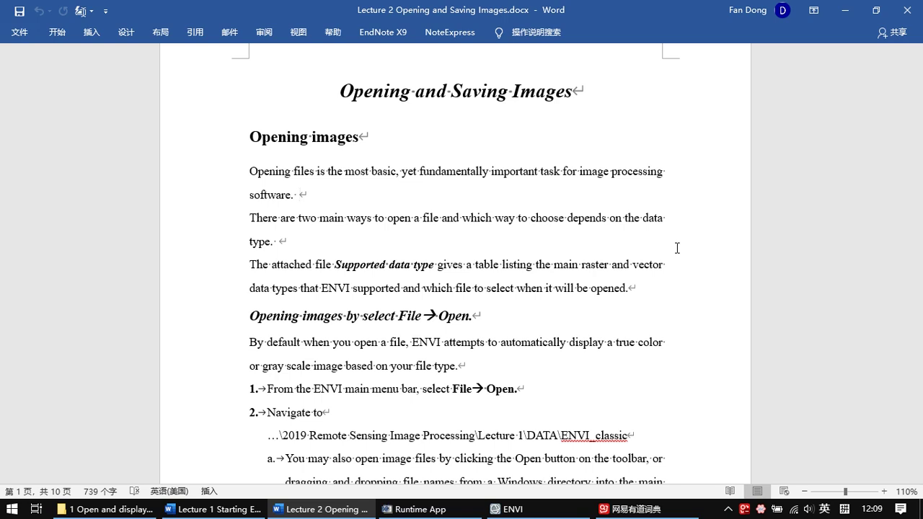
pyautogui.scroll(-1, 529, 275)
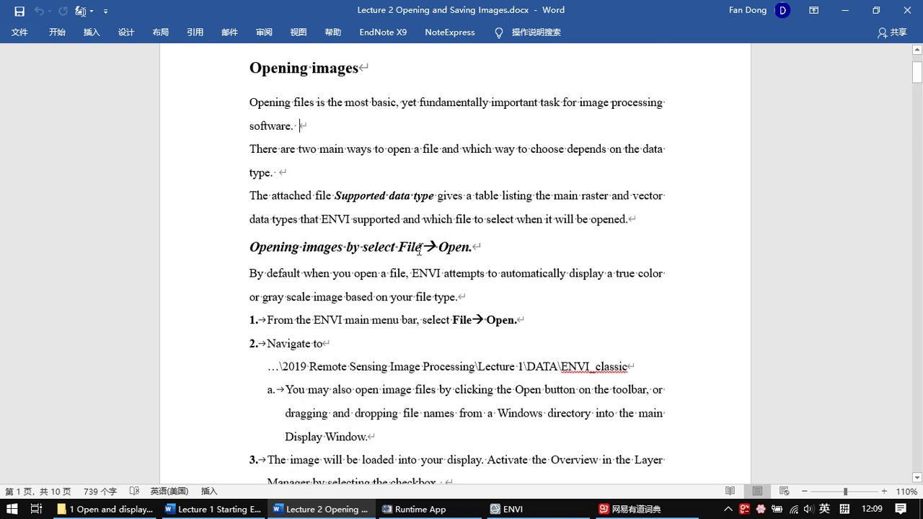
pyautogui.moveTo(398, 249); pyautogui.dragTo(470, 256)
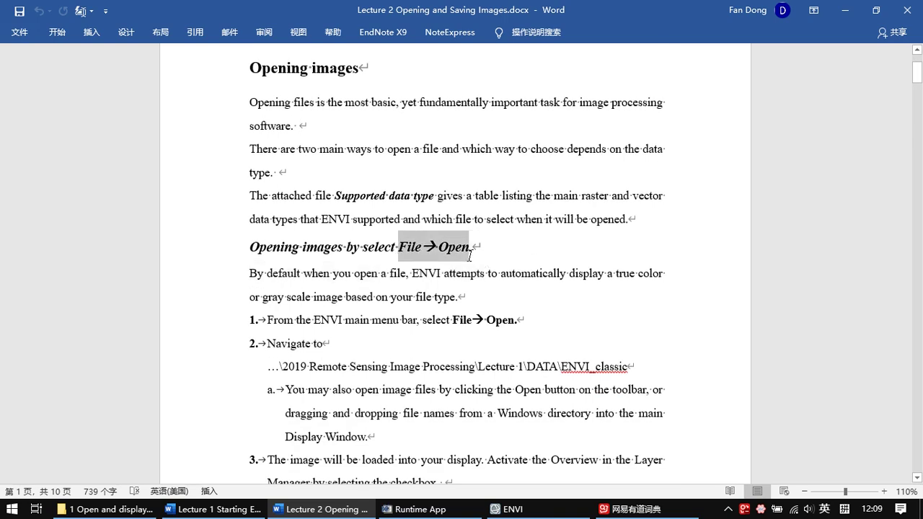
pyautogui.scroll(-15, 577, 297)
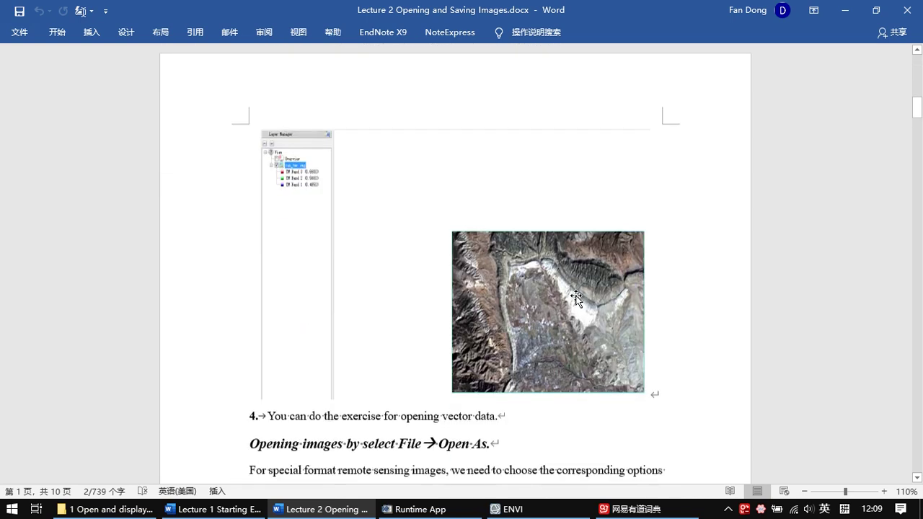
pyautogui.scroll(-4, 577, 297)
pyautogui.moveTo(398, 189); pyautogui.dragTo(492, 195)
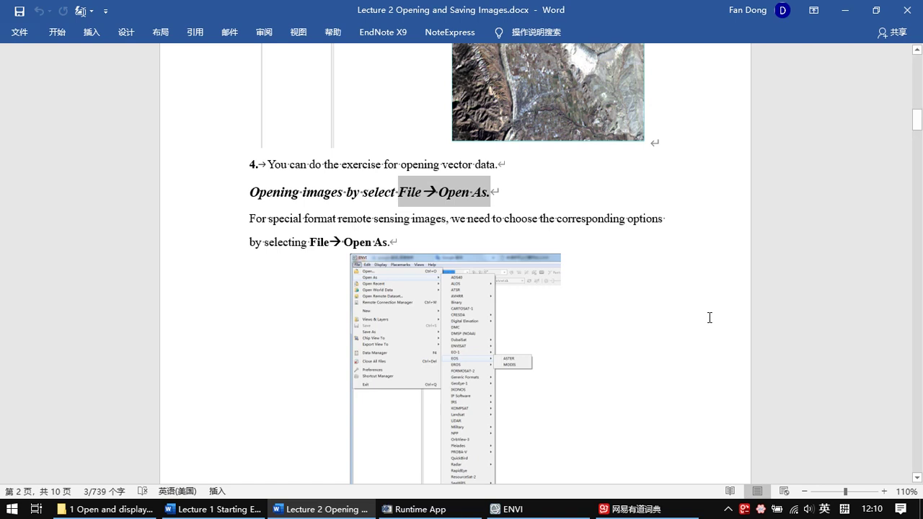
pyautogui.scroll(5, 712, 310)
pyautogui.scroll(5, 709, 318)
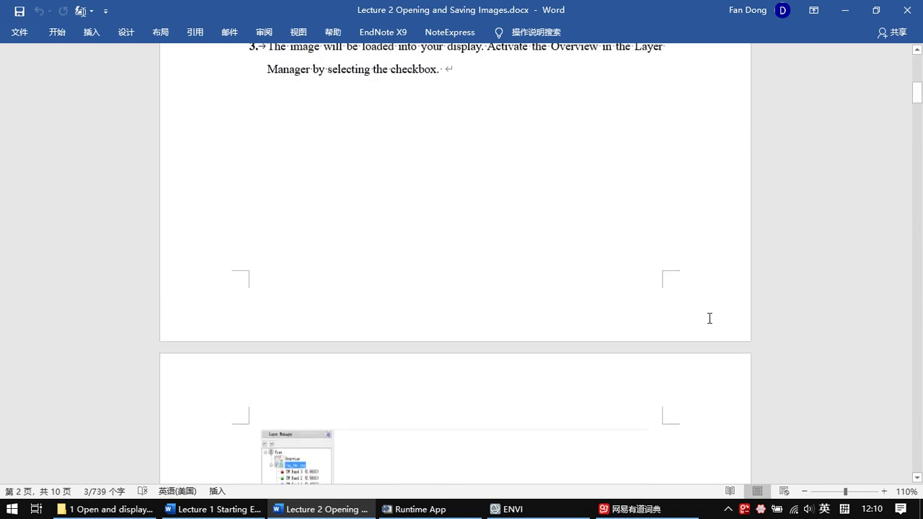
pyautogui.scroll(4, 710, 318)
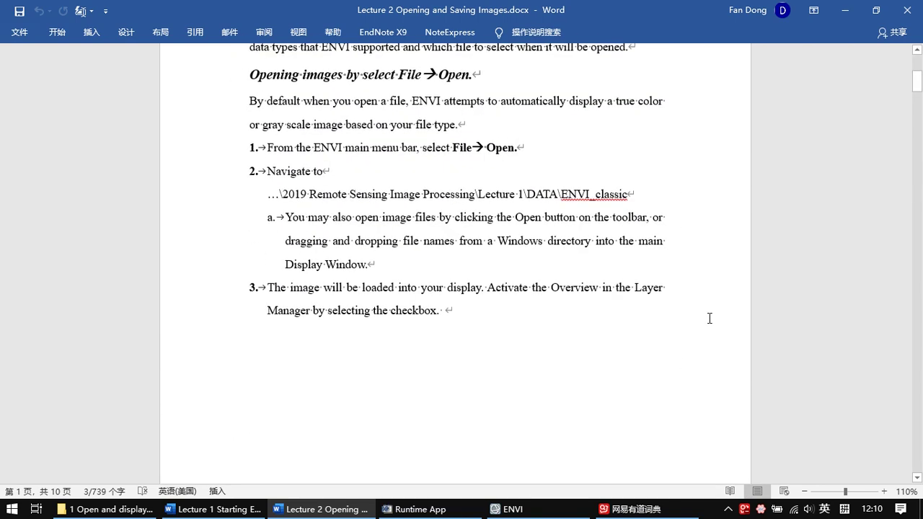
pyautogui.moveTo(450, 252); pyautogui.dragTo(515, 252)
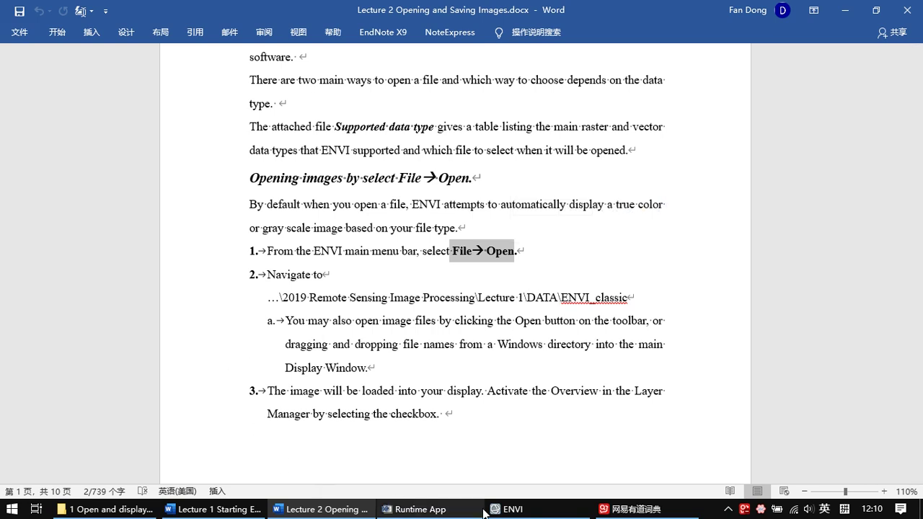
# Switch to ENVI and open the image can_tmr.img from the ENVI_classic folder of the 1 Open and display image data
pyautogui.click(514, 509)
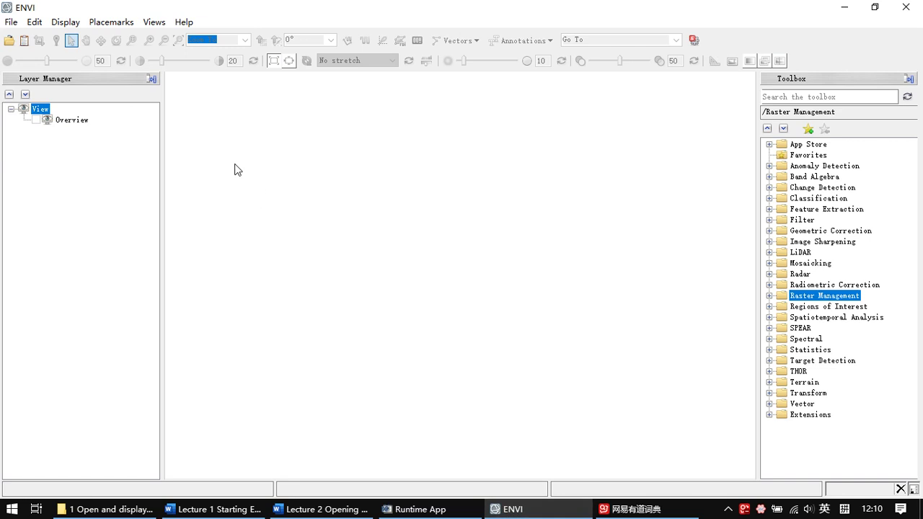
pyautogui.click(11, 24)
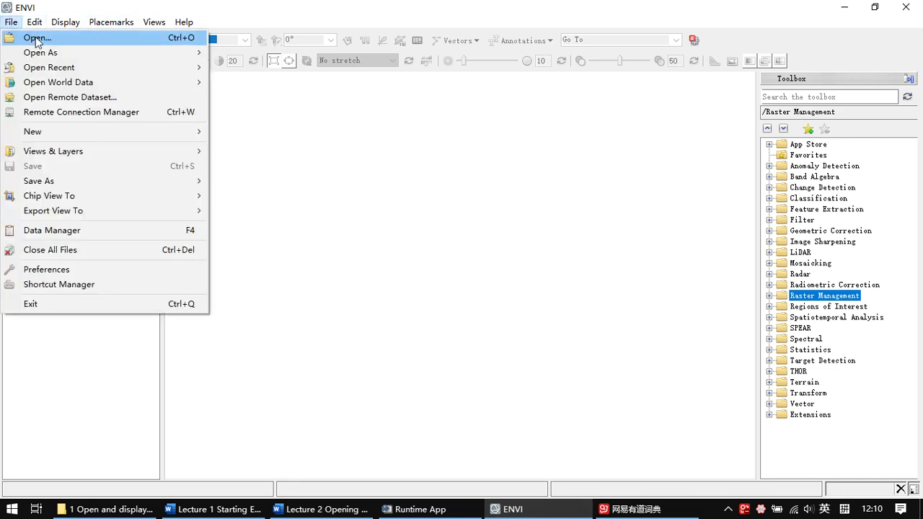
pyautogui.click(36, 39)
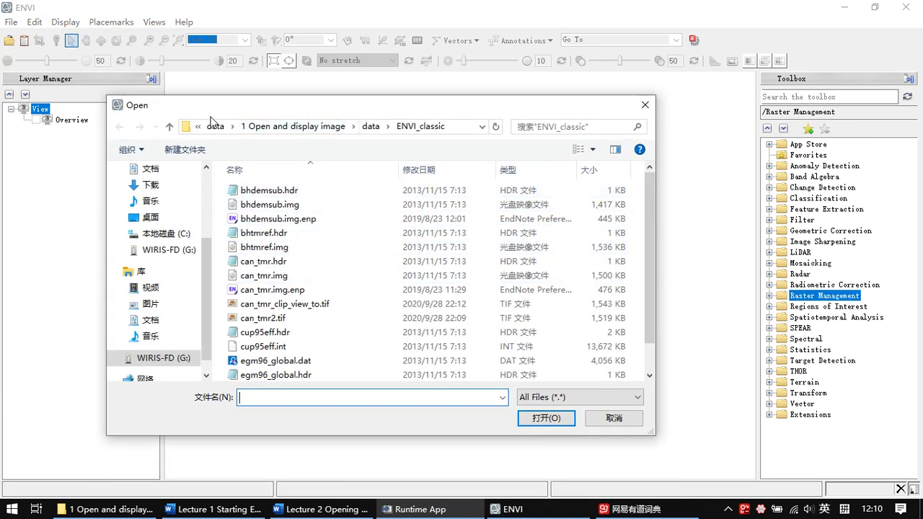
pyautogui.click(216, 126)
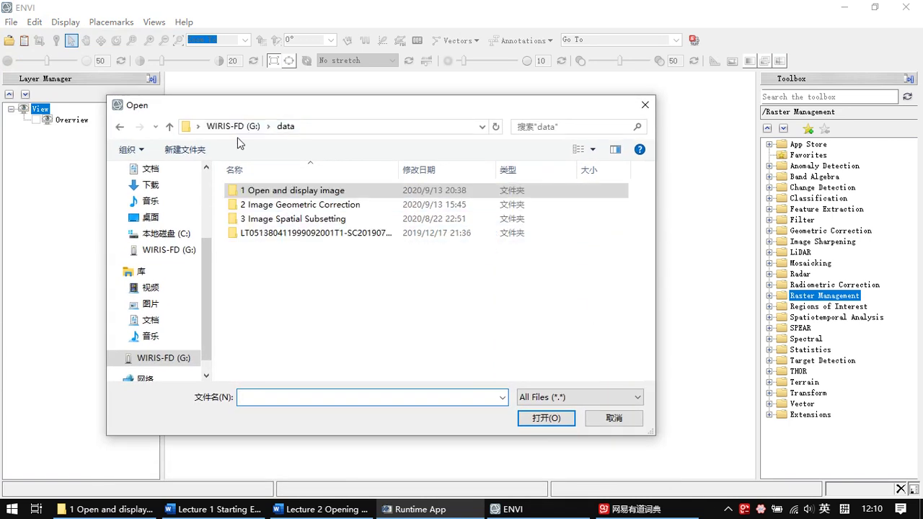
pyautogui.doubleClick(261, 192)
pyautogui.doubleClick(301, 195)
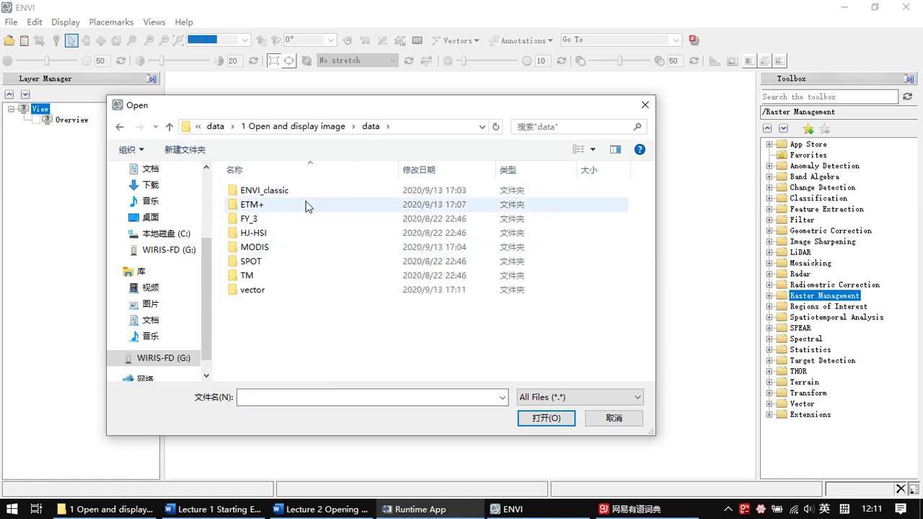
pyautogui.doubleClick(298, 194)
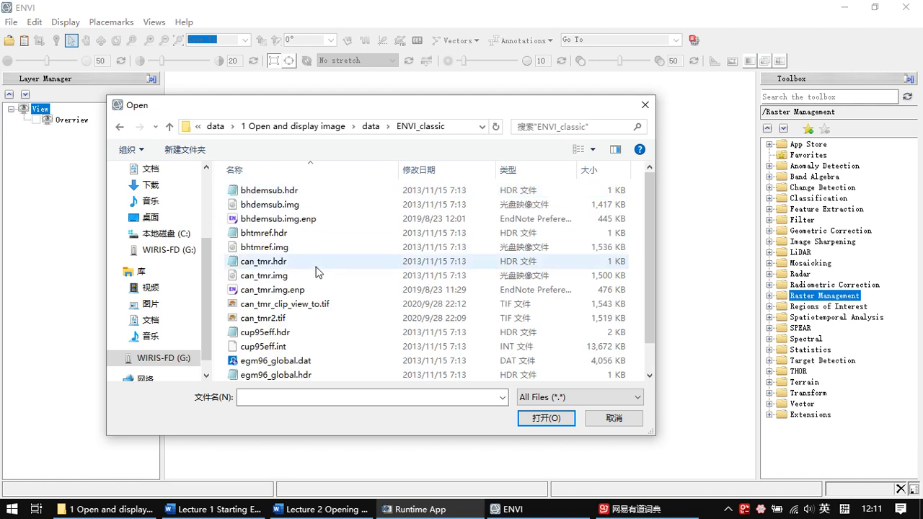
pyautogui.click(295, 280)
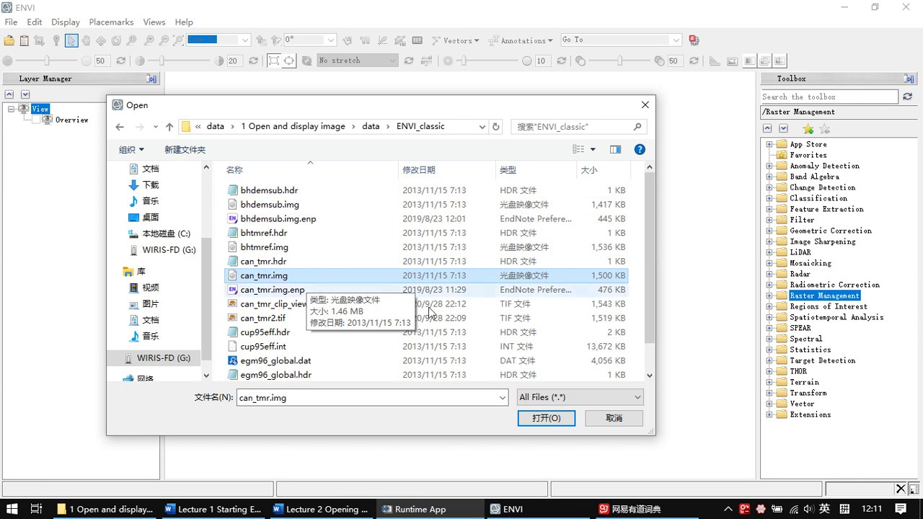
pyautogui.click(559, 422)
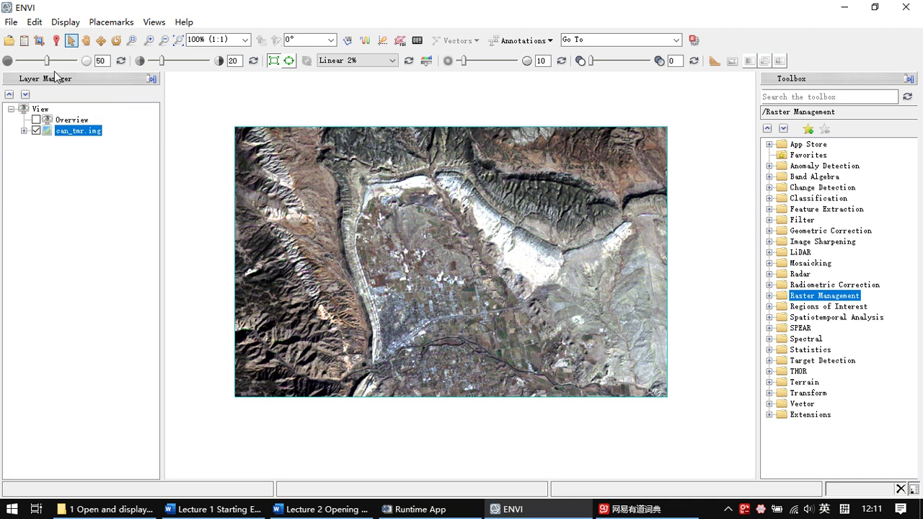
# Start opening another file, browse to the vector data folder and select states.shp
pyautogui.click(12, 22)
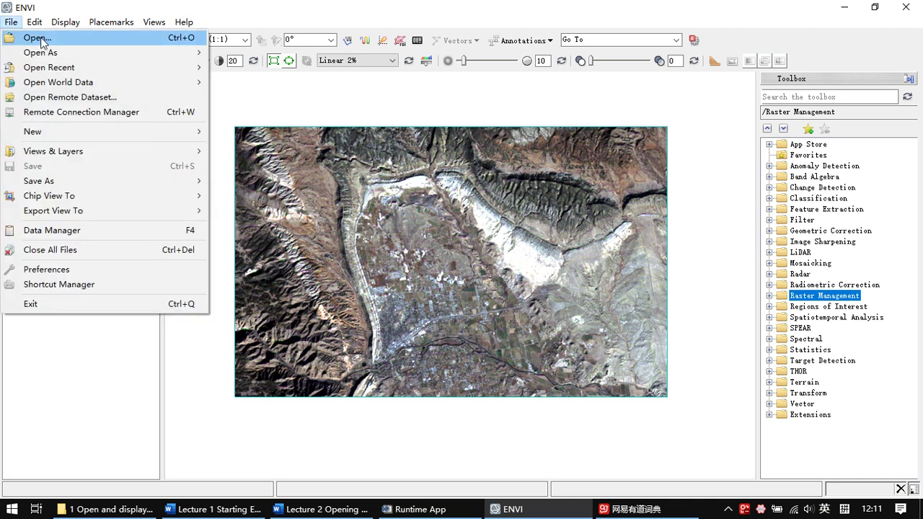
pyautogui.click(35, 37)
pyautogui.scroll(-1, 455, 292)
pyautogui.scroll(1, 454, 292)
pyautogui.click(371, 126)
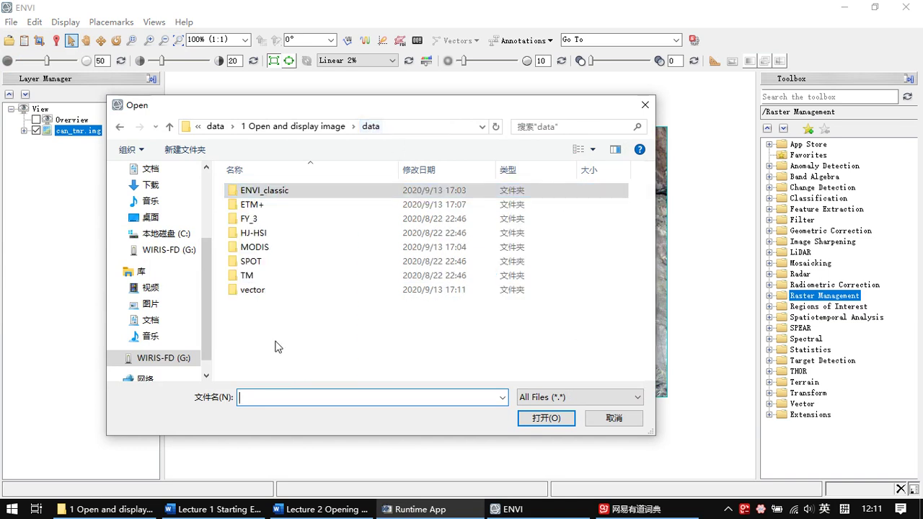
pyautogui.doubleClick(274, 290)
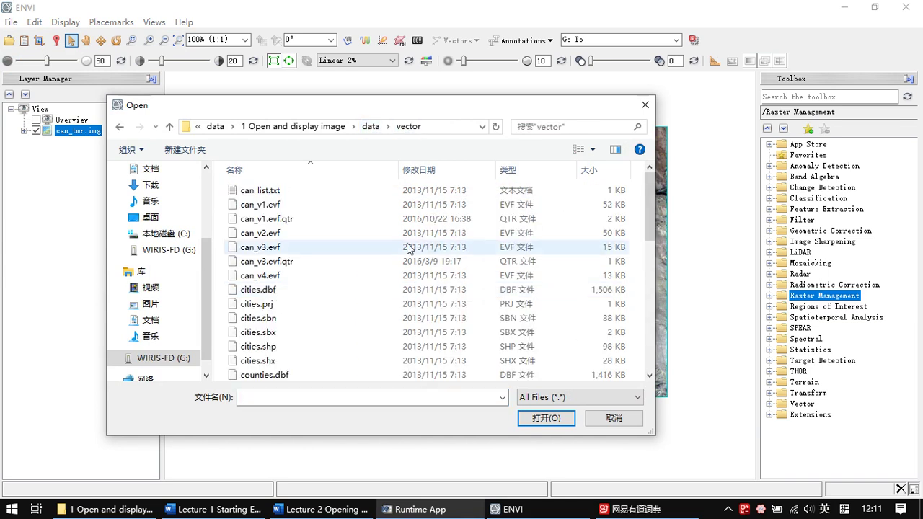
pyautogui.scroll(-3, 441, 252)
pyautogui.scroll(-2, 441, 252)
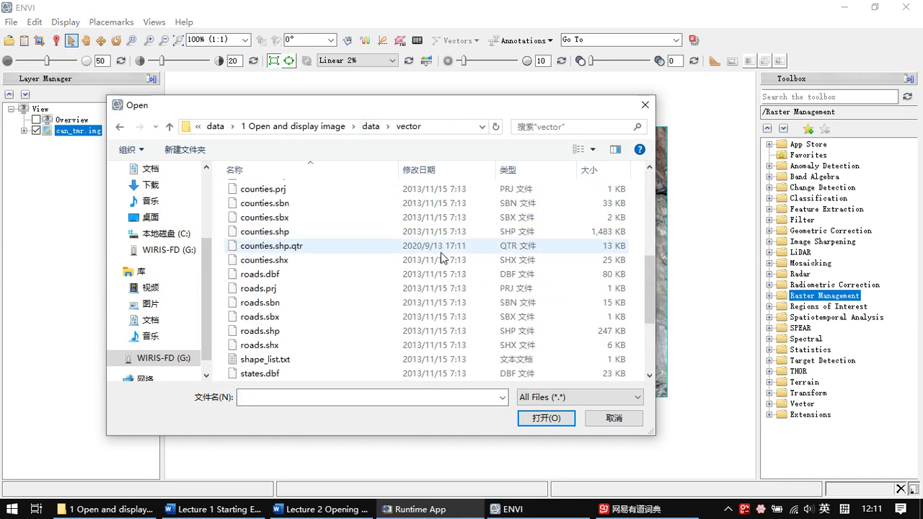
pyautogui.scroll(-3, 440, 252)
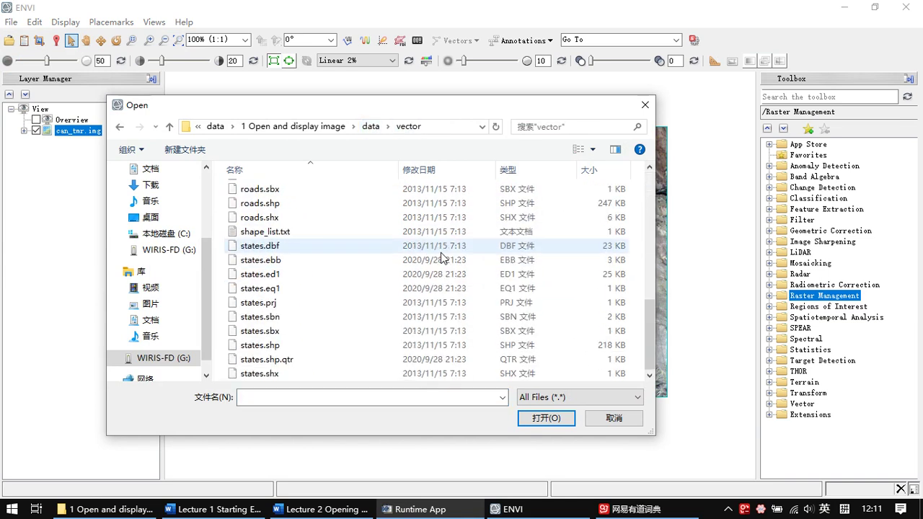
pyautogui.click(306, 347)
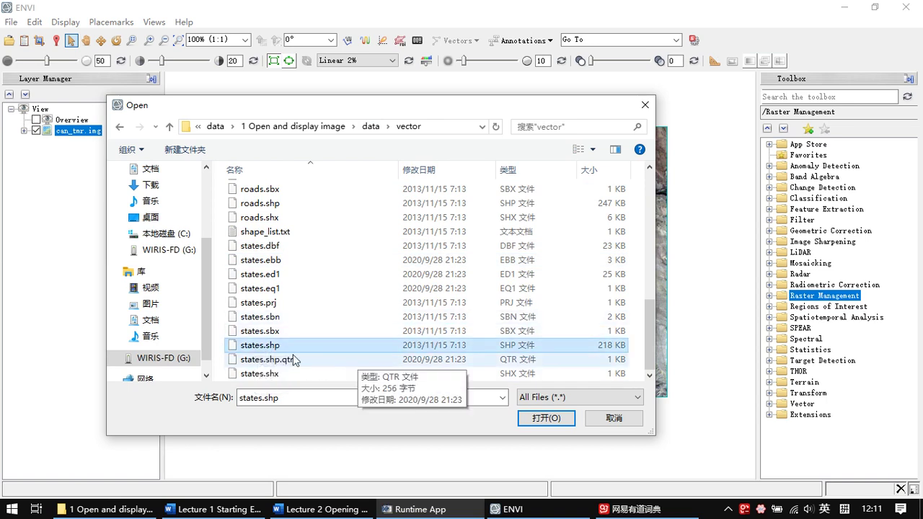
# Examine the contents of the vector folder, selecting the group of states files from states.dbf to states.shx that accompany the shapefile
pyautogui.scroll(10, 481, 309)
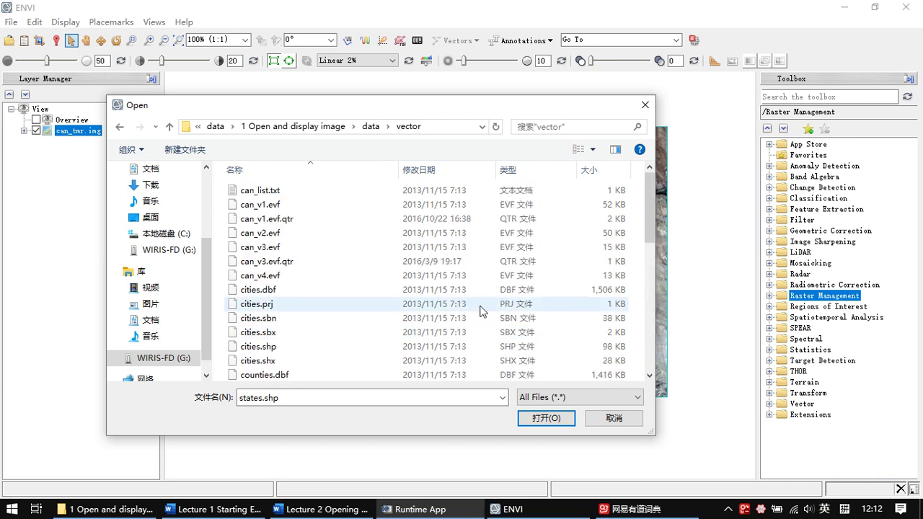
pyautogui.scroll(-8, 481, 311)
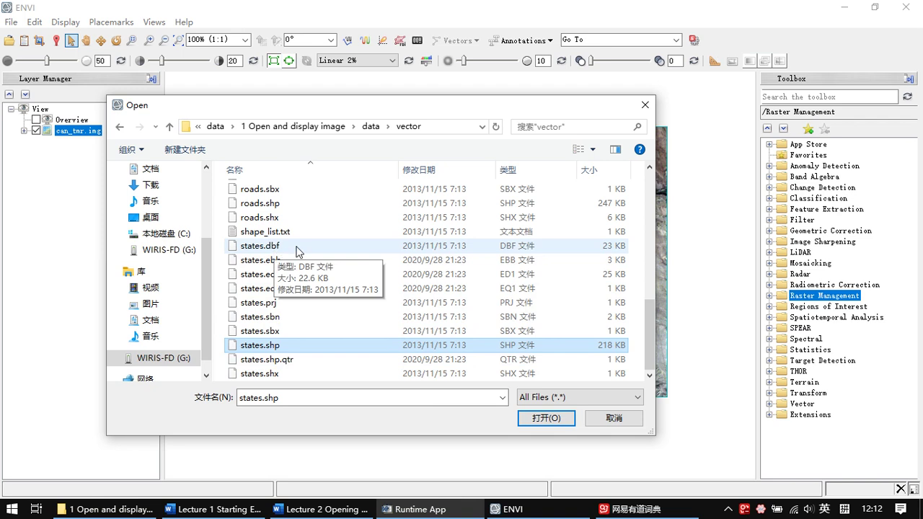
pyautogui.moveTo(296, 251); pyautogui.dragTo(279, 375)
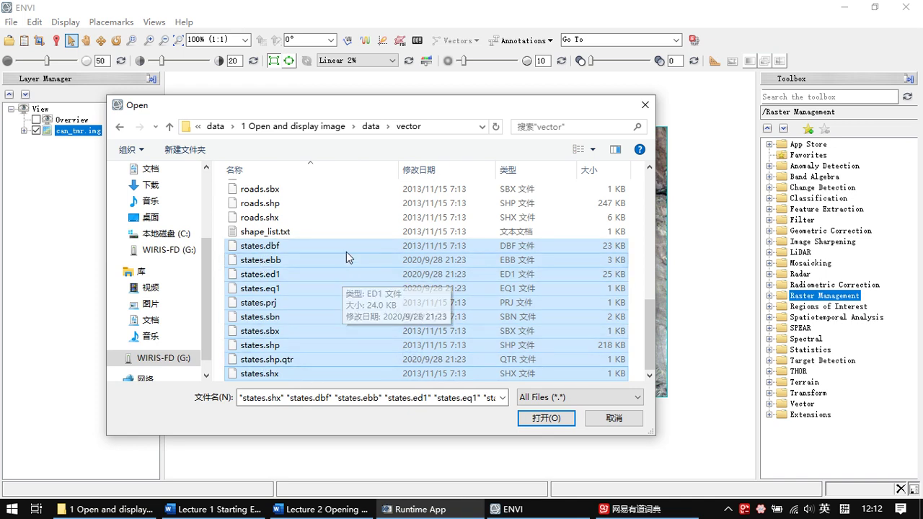
pyautogui.click(313, 346)
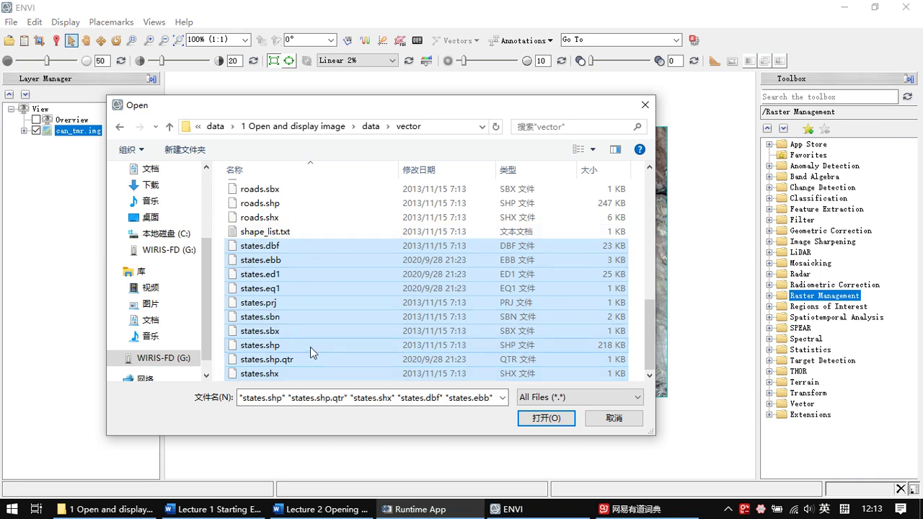
pyautogui.click(306, 246)
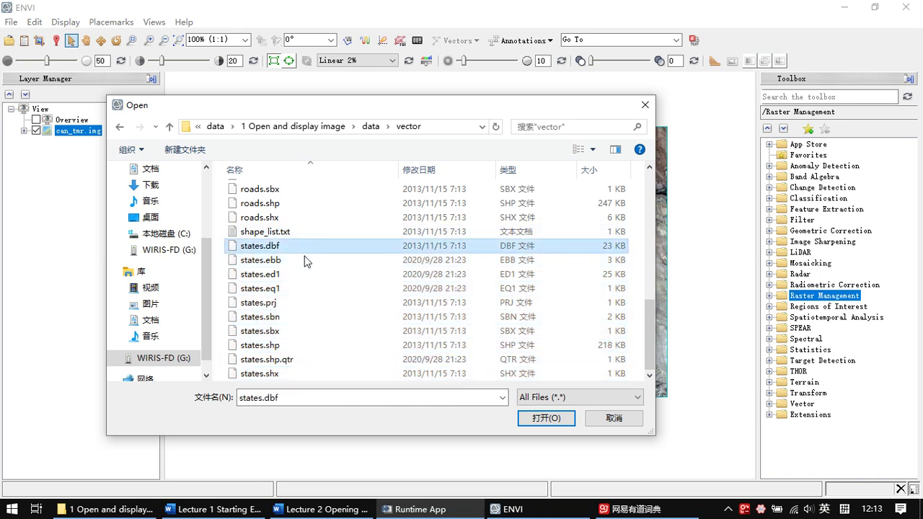
pyautogui.keyDown('shift'); pyautogui.click(290, 345); pyautogui.keyUp('shift')
pyautogui.click(294, 360)
pyautogui.keyDown('shift'); pyautogui.click(294, 374); pyautogui.keyUp('shift')
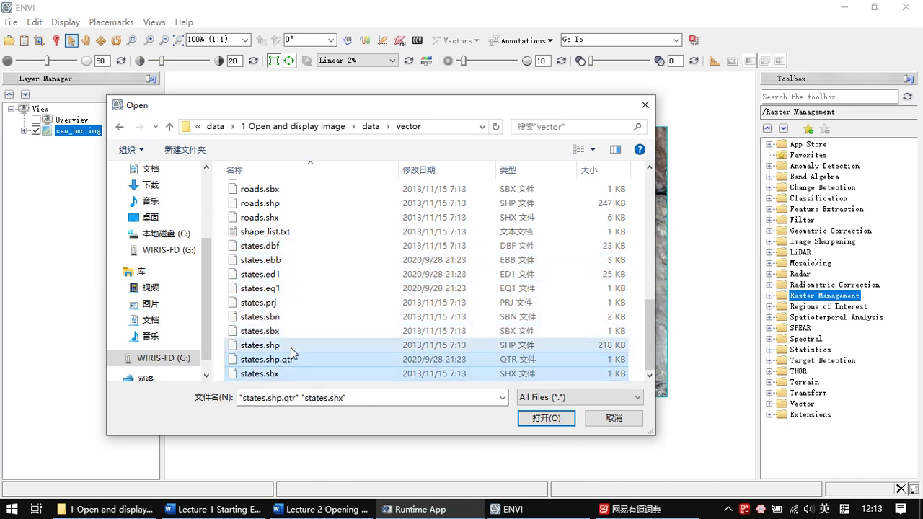
pyautogui.click(287, 348)
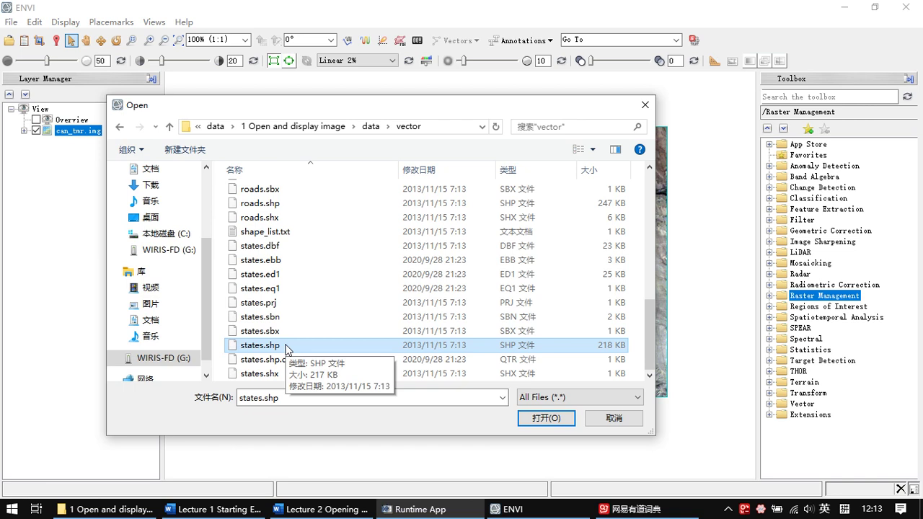
pyautogui.click(310, 246)
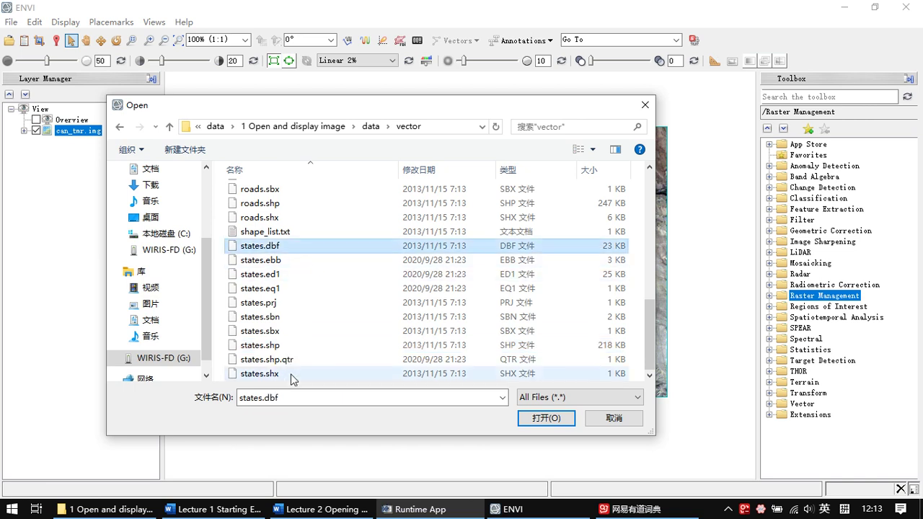
pyautogui.keyDown('shift'); pyautogui.click(289, 375); pyautogui.keyUp('shift')
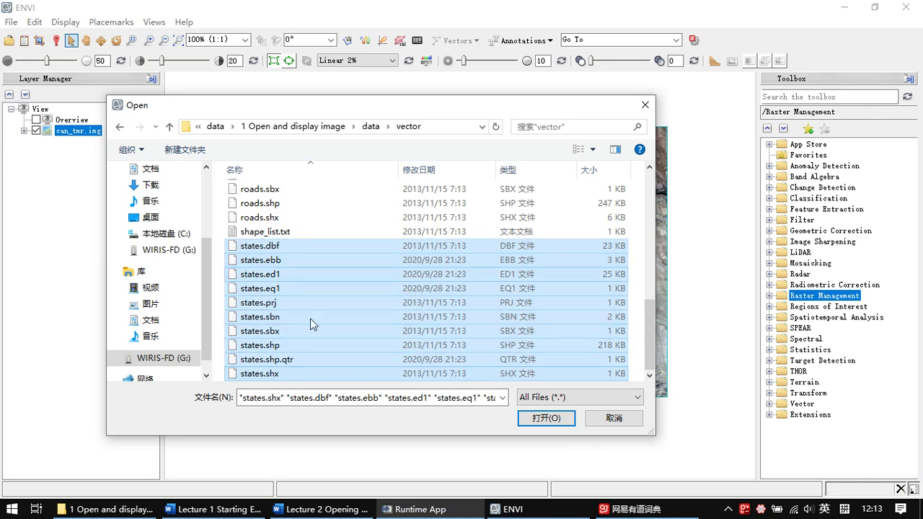
# Open only states.shp from the vector folder and hide the can_tmr.img layer to view the state boundaries
pyautogui.click(305, 345)
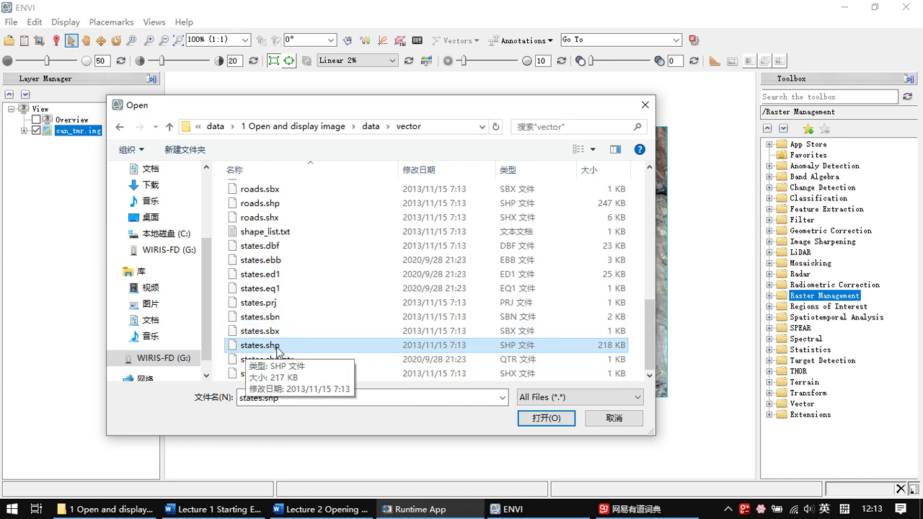
pyautogui.click(554, 421)
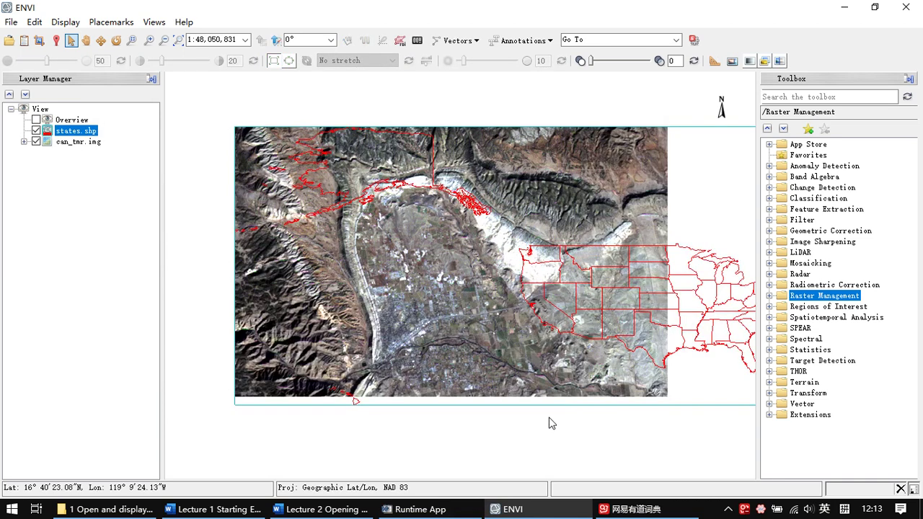
pyautogui.click(36, 142)
pyautogui.scroll(1, 436, 237)
pyautogui.scroll(-3, 439, 237)
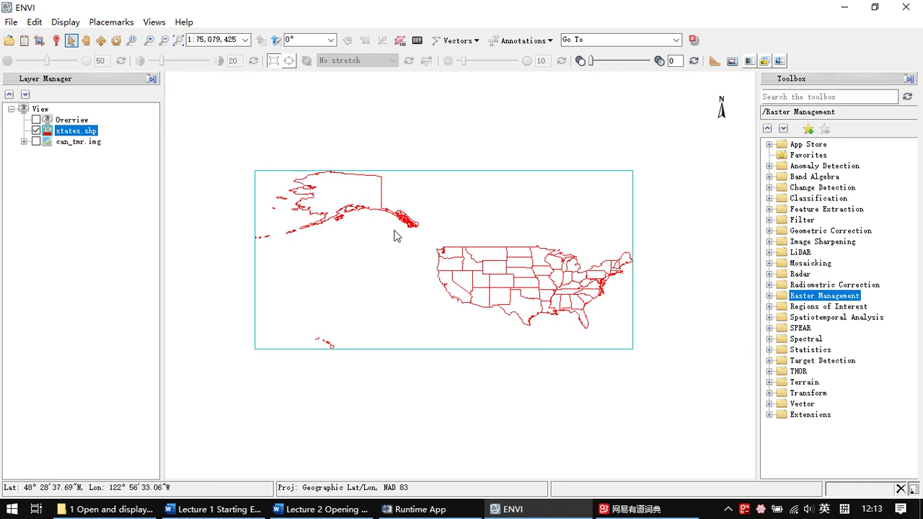
pyautogui.click(11, 26)
pyautogui.click(27, 35)
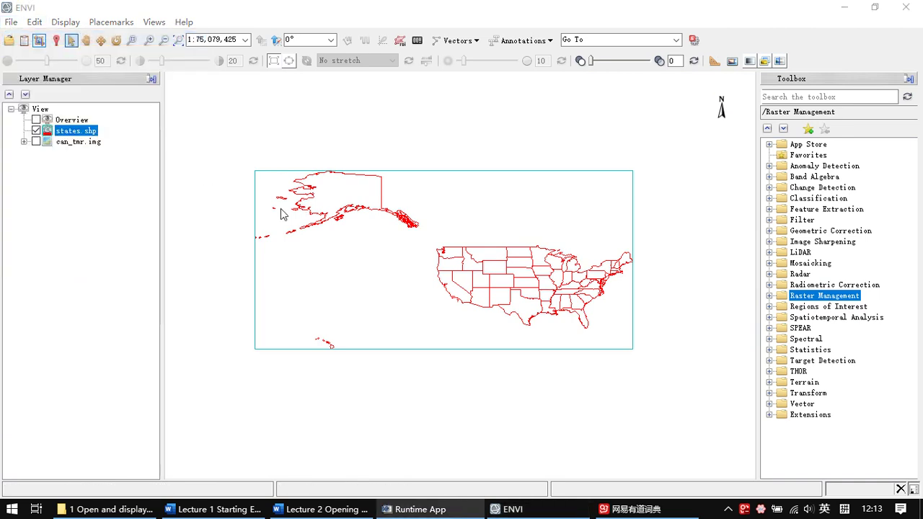
pyautogui.click(376, 130)
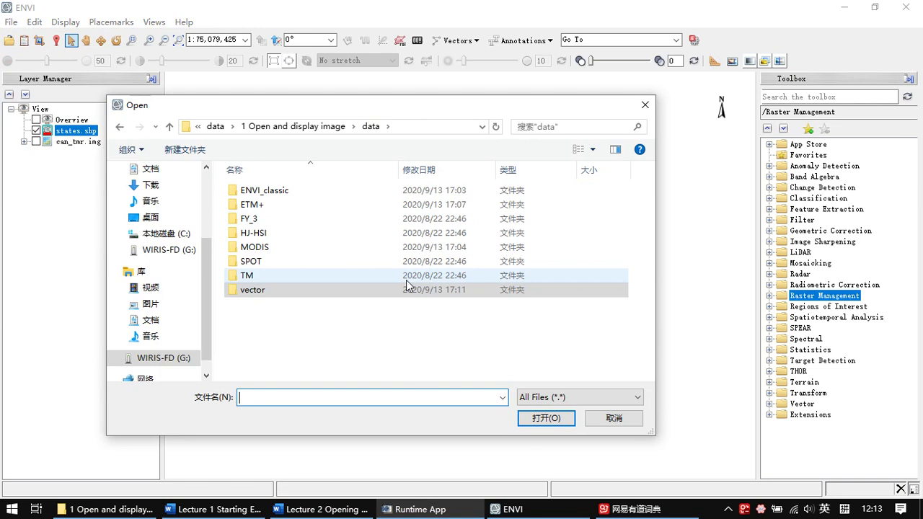
pyautogui.click(435, 321)
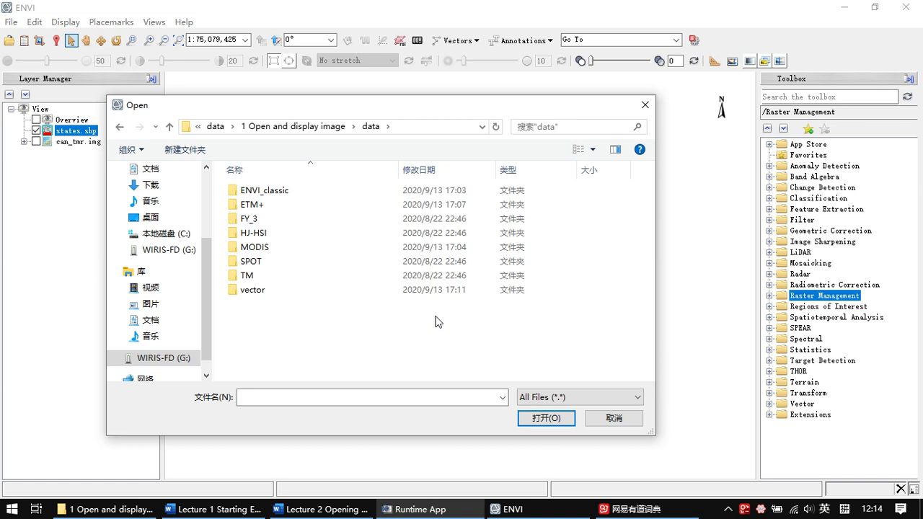
pyautogui.click(645, 105)
pyautogui.click(11, 22)
pyautogui.moveTo(45, 57)
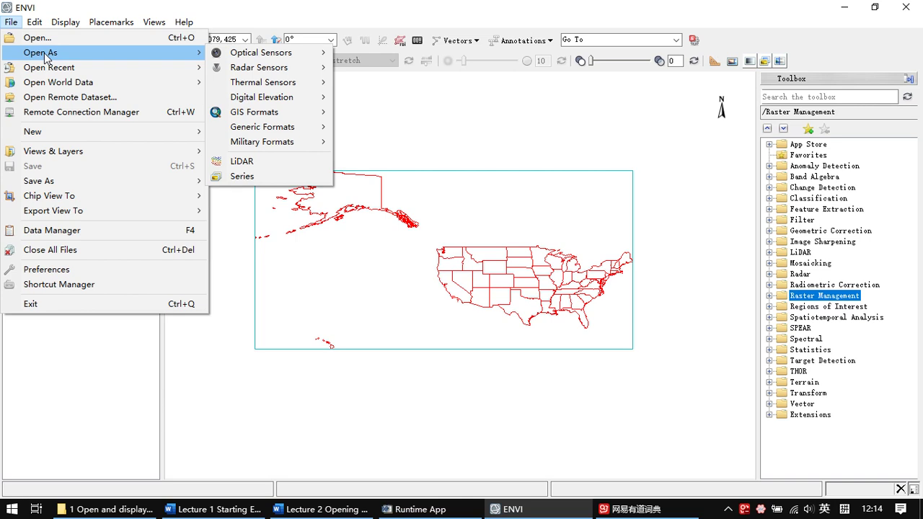
# Switch to the 1 Open and display image folder in File Explorer and examine the files in data > ENVI_classic
pyautogui.click(115, 509)
pyautogui.moveTo(419, 203); pyautogui.dragTo(431, 80)
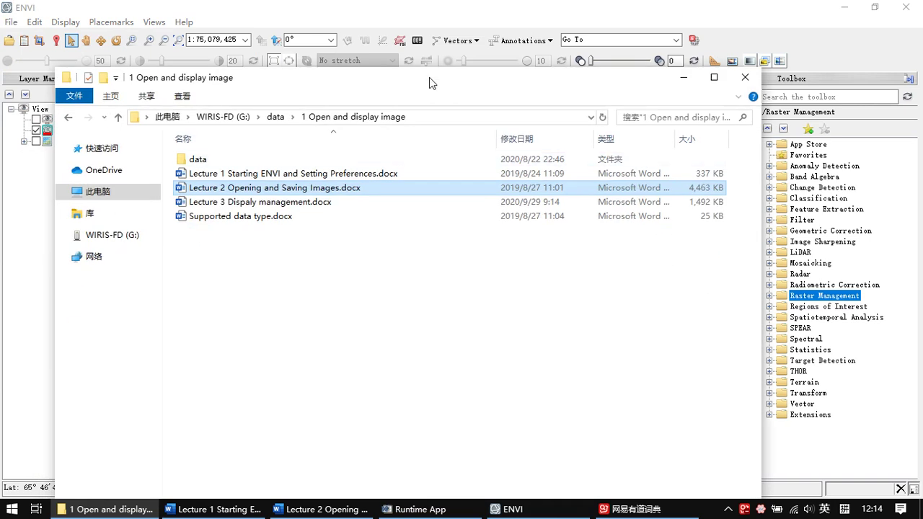
pyautogui.click(263, 160)
pyautogui.doubleClick(263, 160)
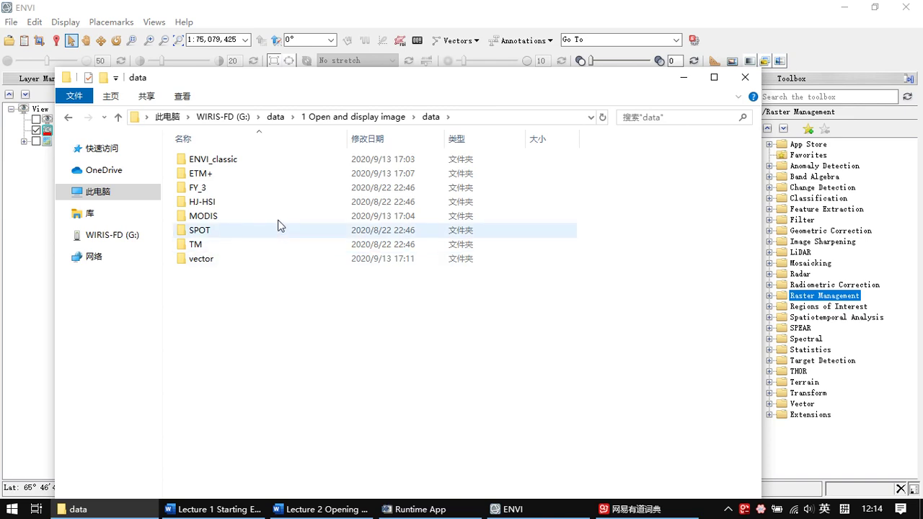
pyautogui.click(217, 163)
pyautogui.doubleClick(217, 162)
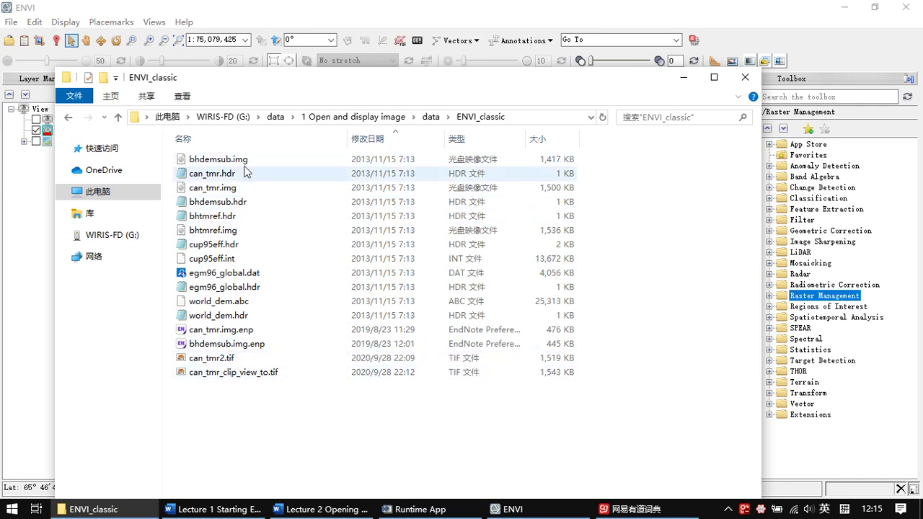
pyautogui.moveTo(364, 401); pyautogui.dragTo(186, 153)
pyautogui.click(349, 322)
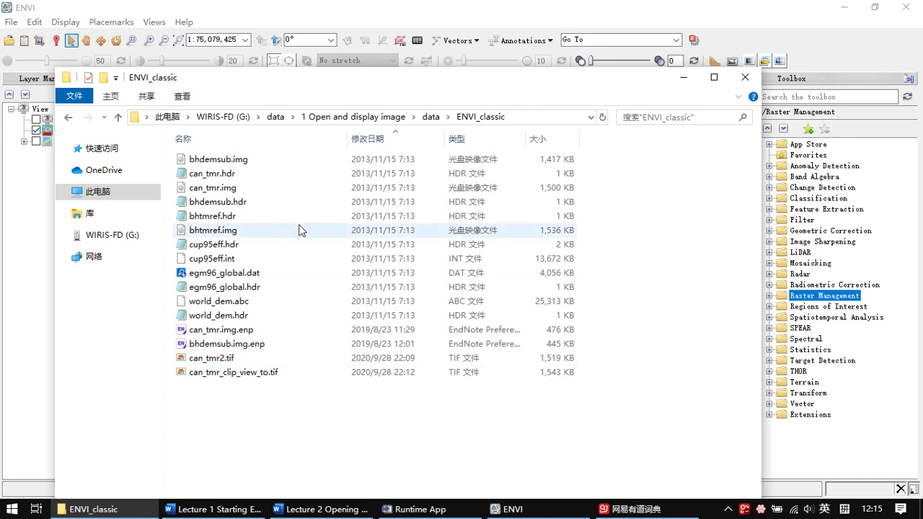
# Go back to the data folder and open the ETM+ folder to examine its FST files
pyautogui.click(431, 116)
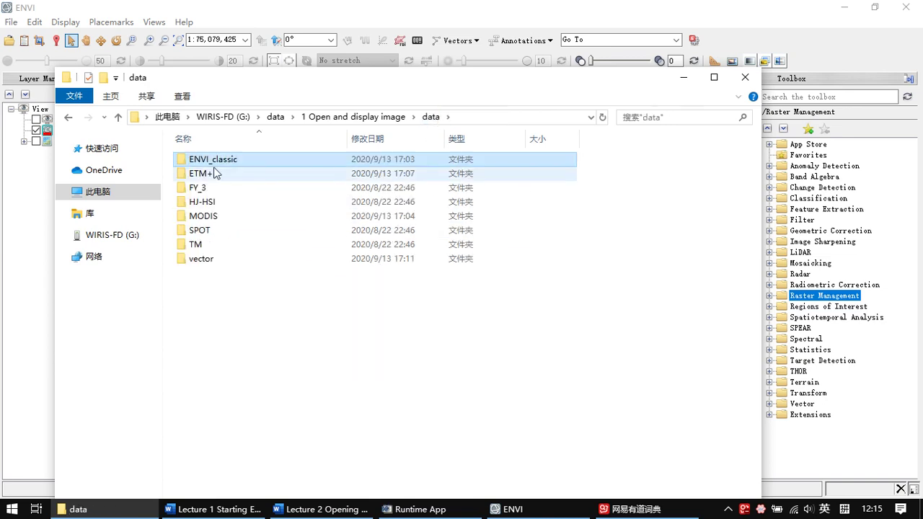
pyautogui.click(201, 175)
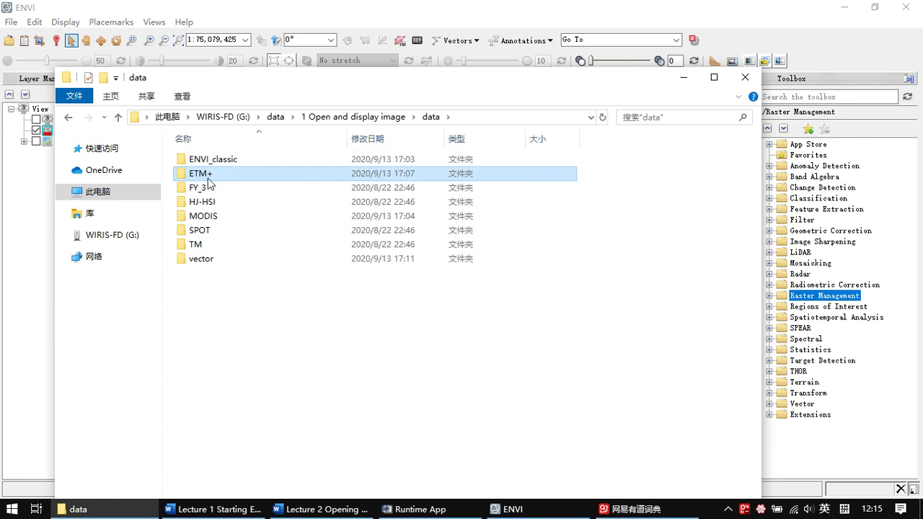
pyautogui.doubleClick(223, 178)
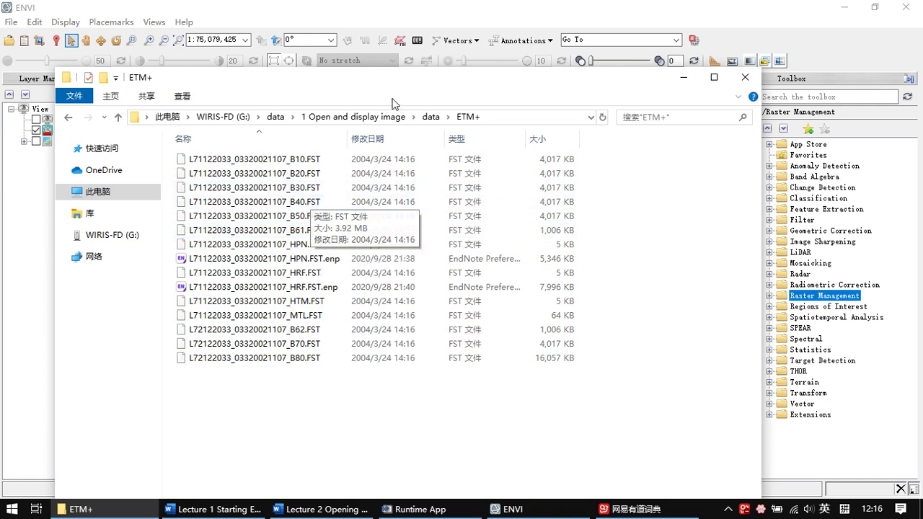
# Return to the data folder and open the FY_3 folder to examine its files
pyautogui.click(431, 117)
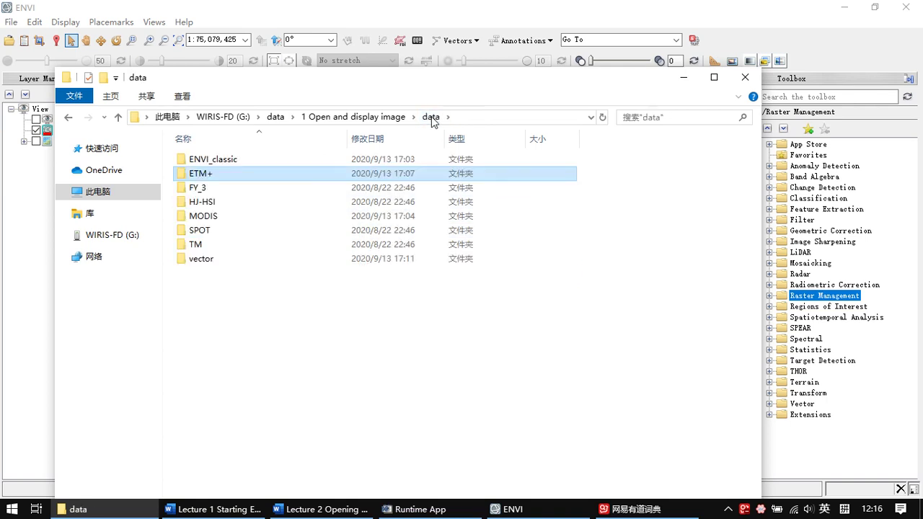
pyautogui.click(261, 189)
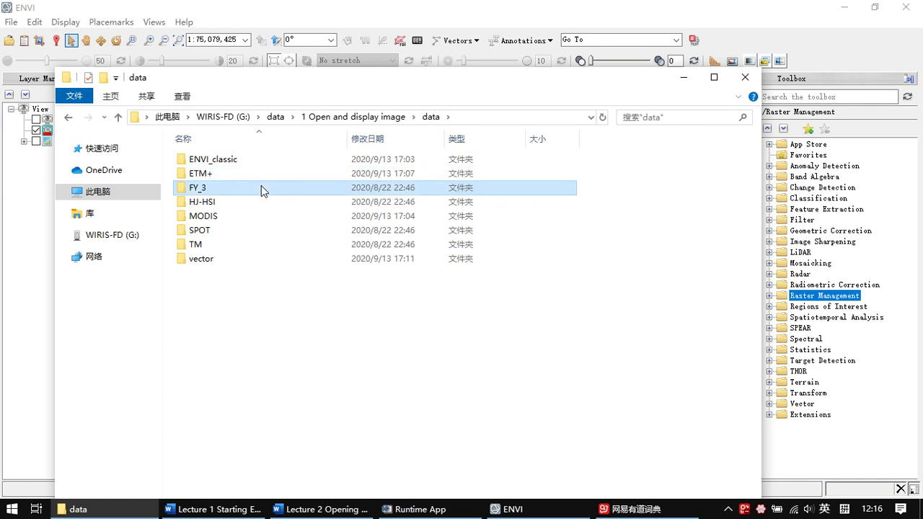
pyautogui.doubleClick(206, 192)
# Fit all columns of the FY_3 file list to their contents and maximize the window to read the full file names
pyautogui.moveTo(353, 130); pyautogui.dragTo(492, 154)
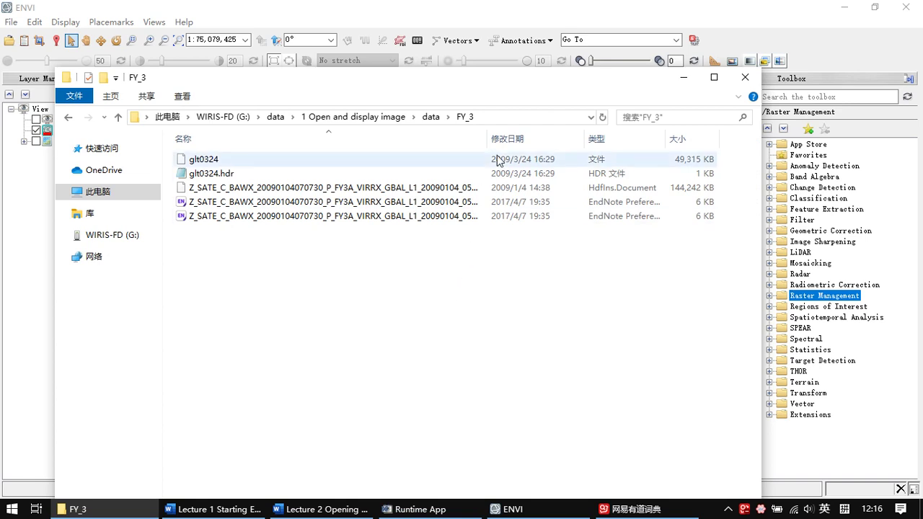
pyautogui.moveTo(491, 139); pyautogui.dragTo(554, 139)
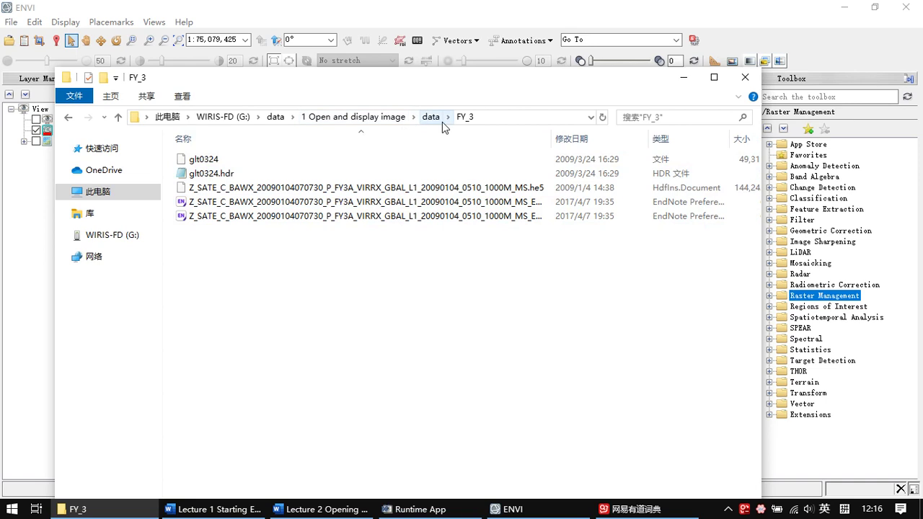
pyautogui.moveTo(553, 139); pyautogui.dragTo(680, 143)
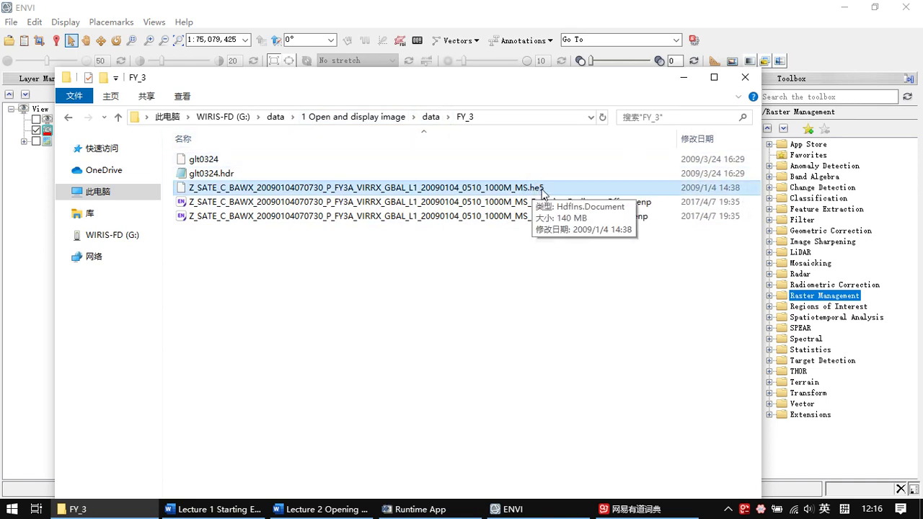
pyautogui.rightClick(542, 139)
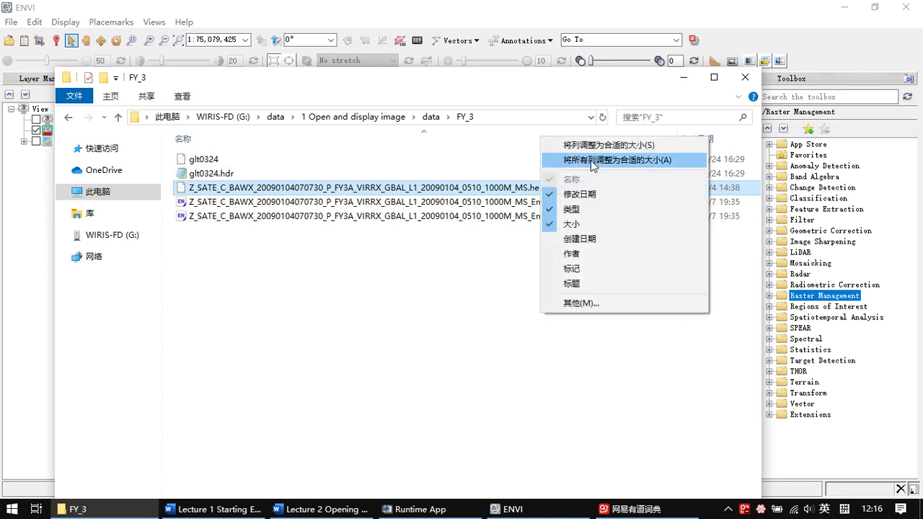
pyautogui.click(591, 160)
pyautogui.click(714, 77)
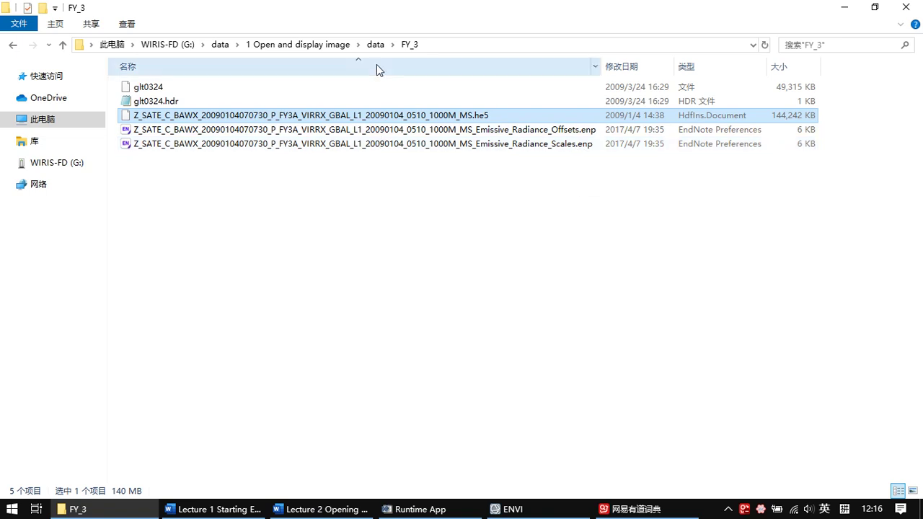
# Examine the files in the HJ-HSI folder, selecting the .H5 image file, and return to the data folder
pyautogui.click(376, 45)
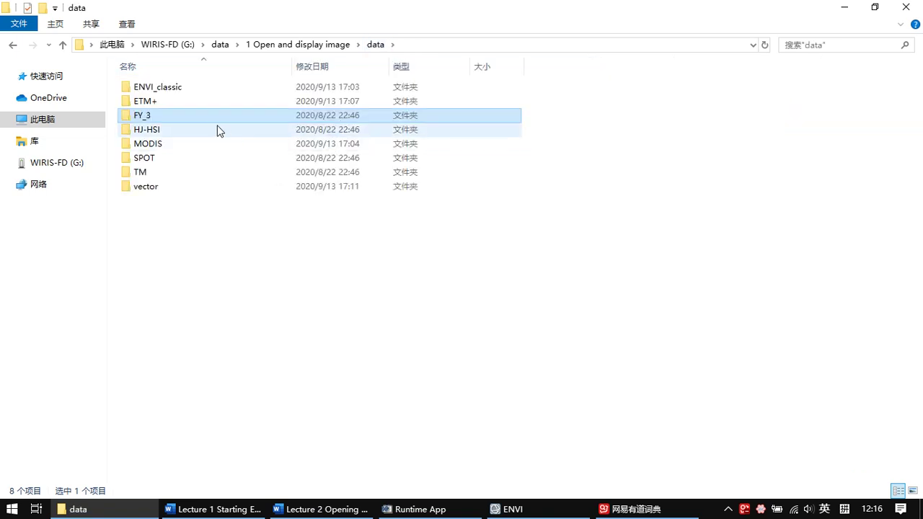
pyautogui.click(219, 130)
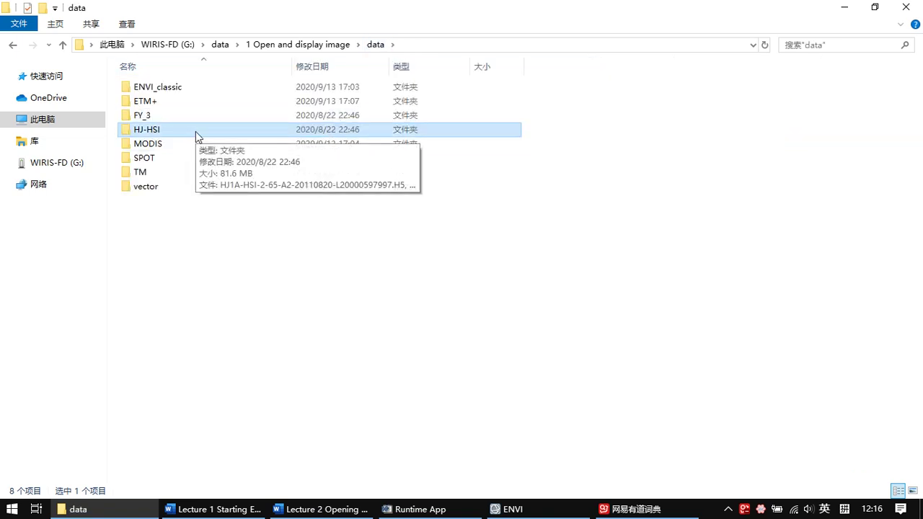
pyautogui.doubleClick(196, 131)
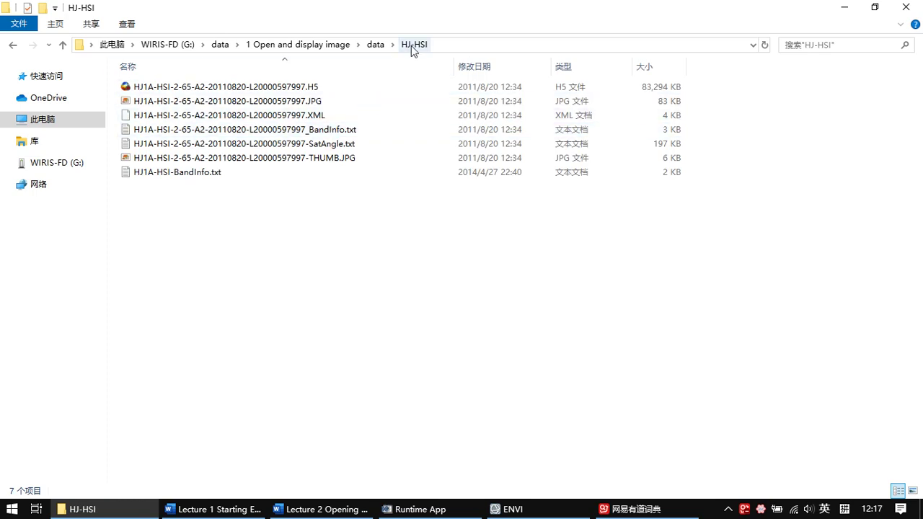
pyautogui.click(309, 88)
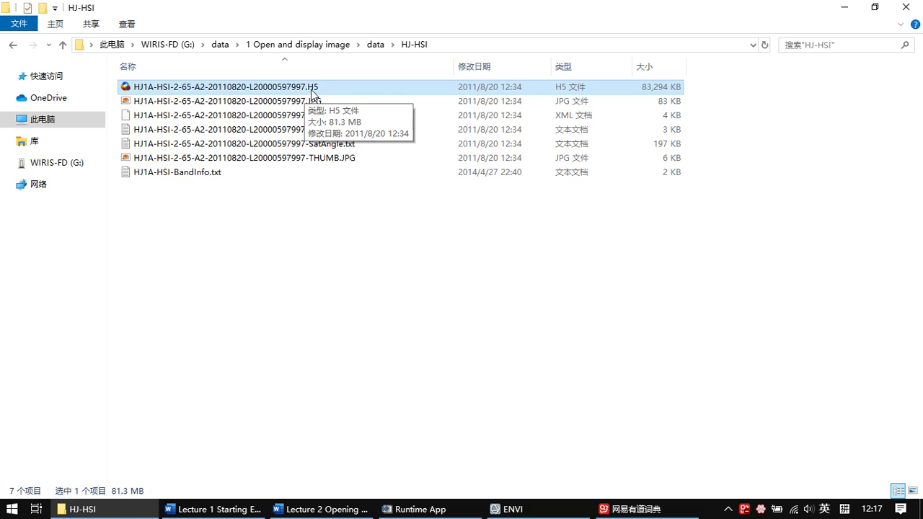
pyautogui.click(373, 45)
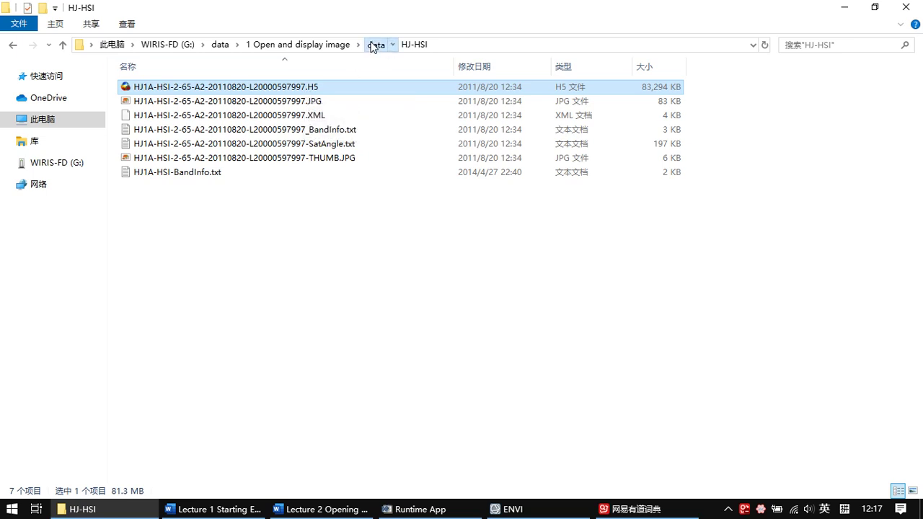
# Examine the HDF files in the MODIS folder with full file names shown, selecting both MOD09A1 files, and return to the data folder
pyautogui.click(204, 150)
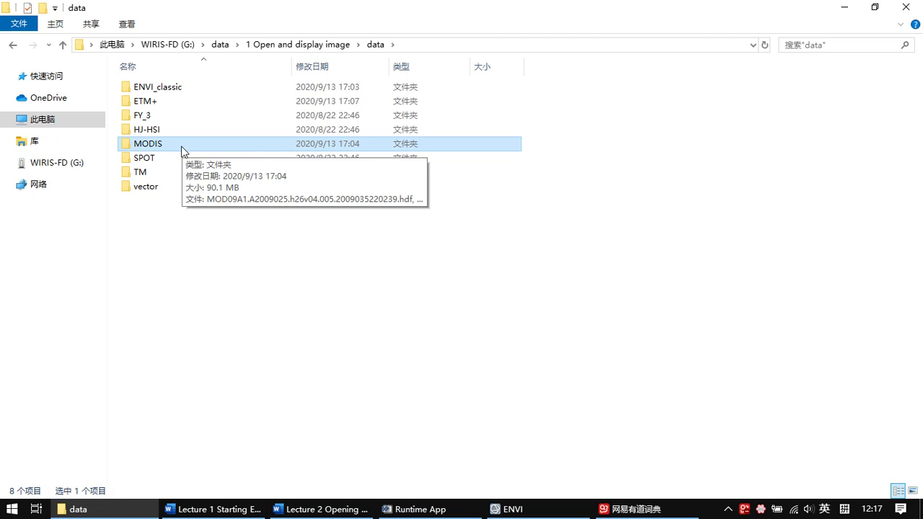
pyautogui.doubleClick(182, 150)
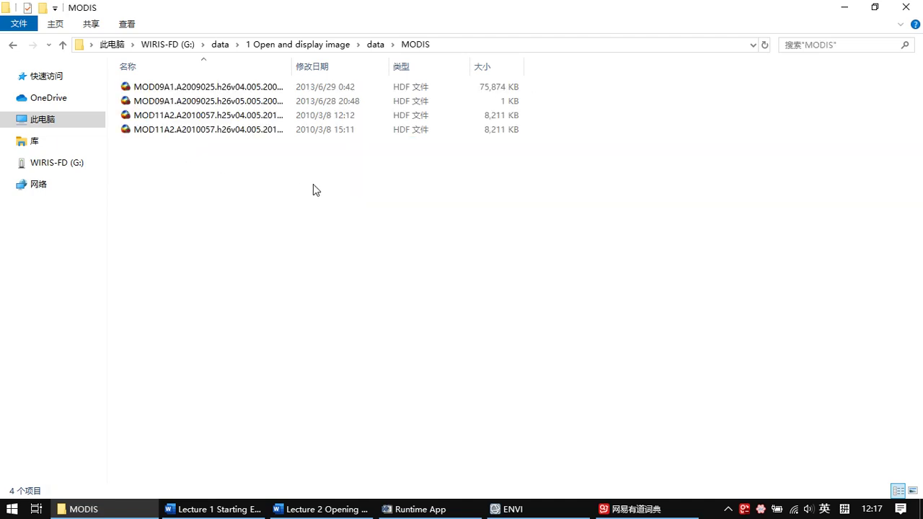
pyautogui.moveTo(295, 65); pyautogui.dragTo(401, 66)
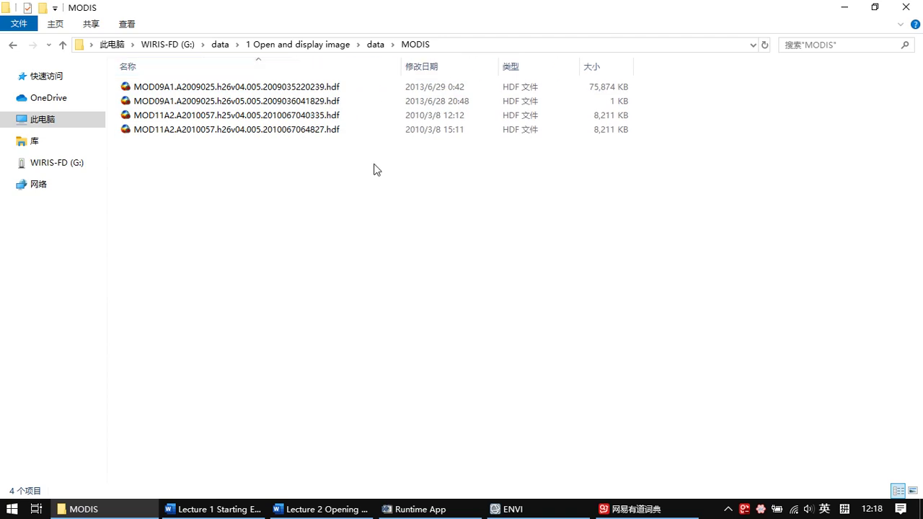
pyautogui.click(345, 92)
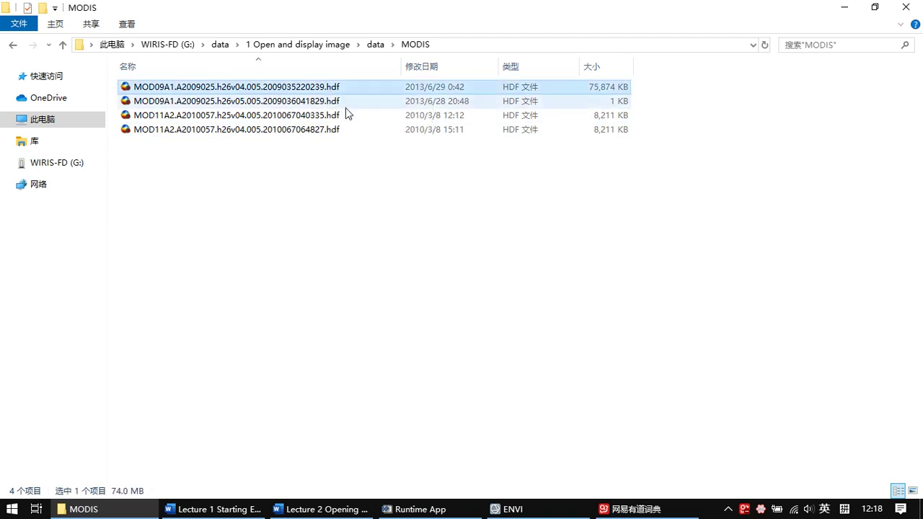
pyautogui.click(351, 104)
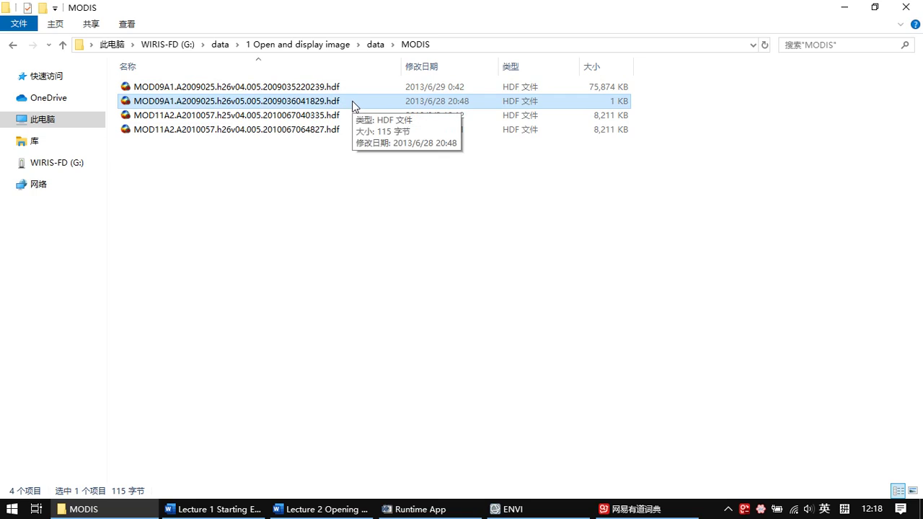
pyautogui.click(350, 88)
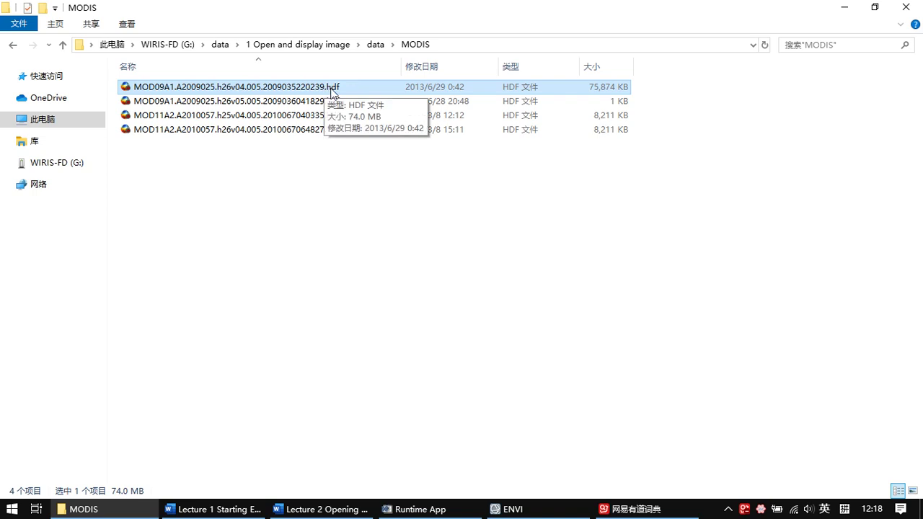
pyautogui.click(379, 44)
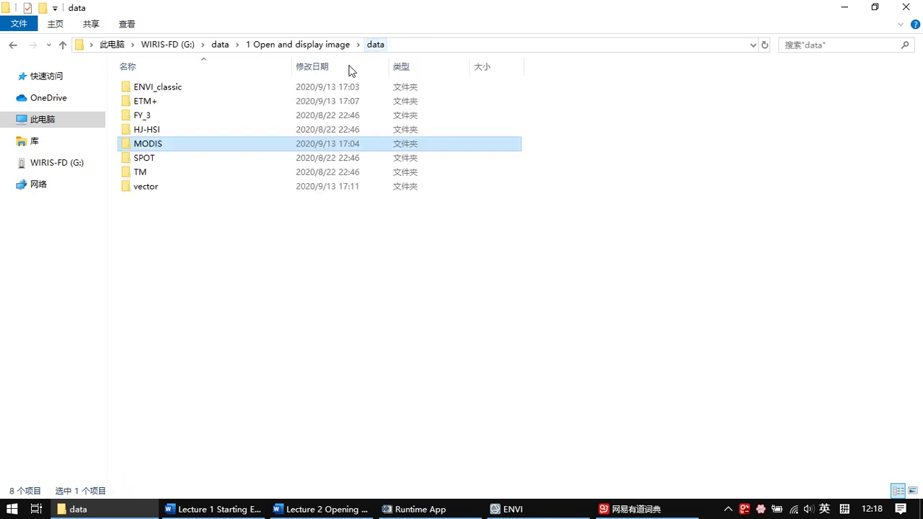
# Examine the SPOT-NDVI files inside the SPOT folder, comparing 0001_NDV.HDF and 0001_SM.HDF, and return to the data folder
pyautogui.click(222, 159)
pyautogui.doubleClick(222, 165)
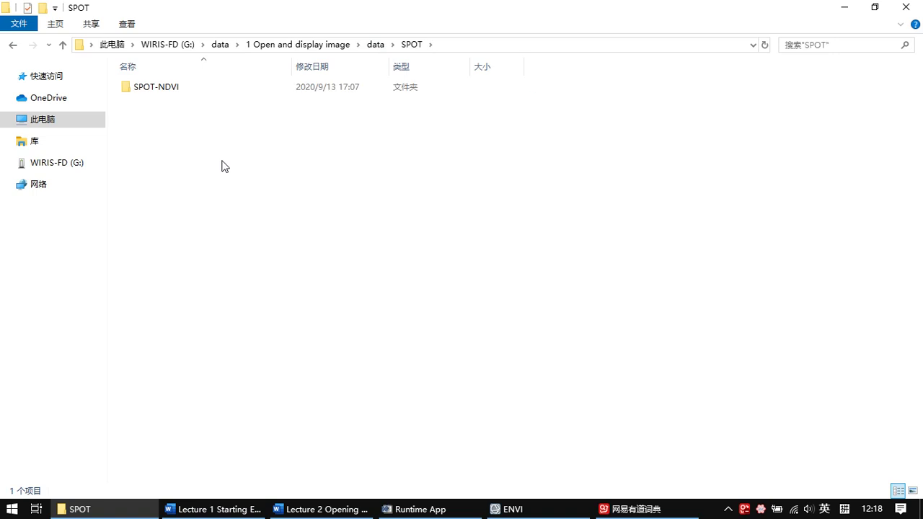
pyautogui.doubleClick(243, 88)
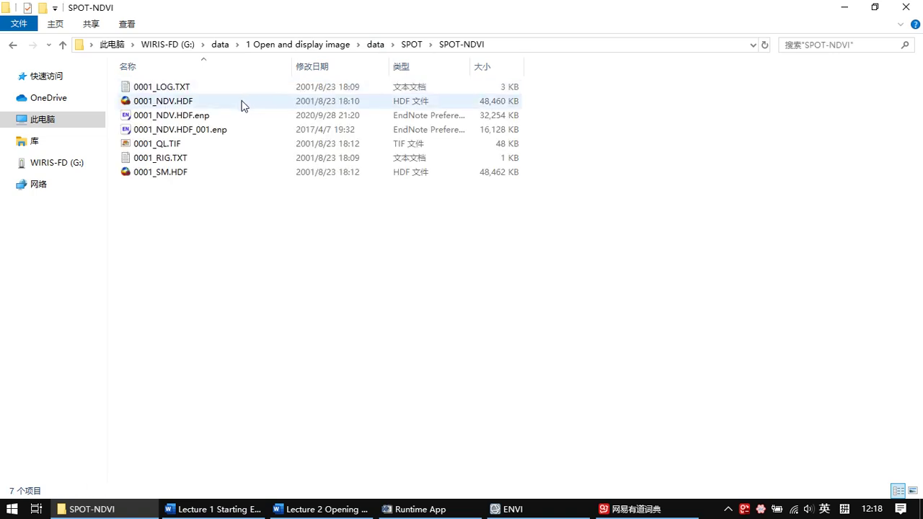
pyautogui.click(209, 175)
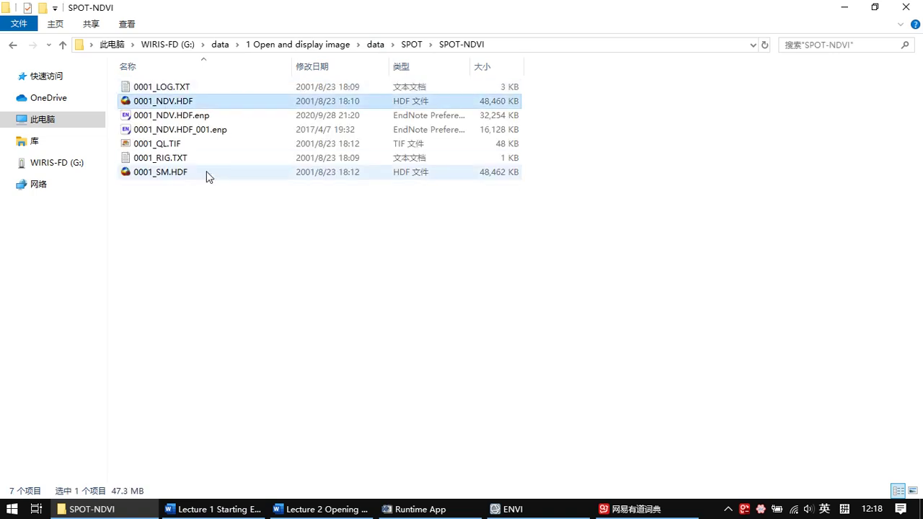
pyautogui.click(219, 107)
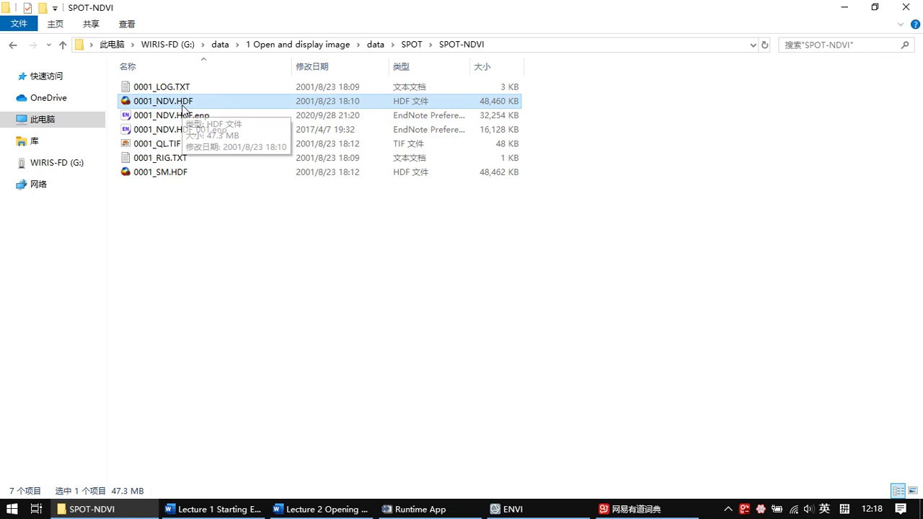
pyautogui.click(190, 176)
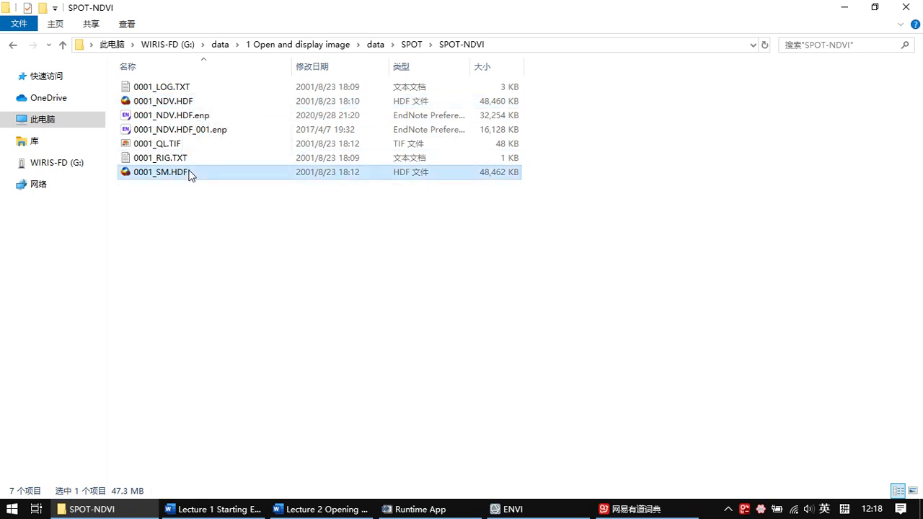
pyautogui.click(191, 106)
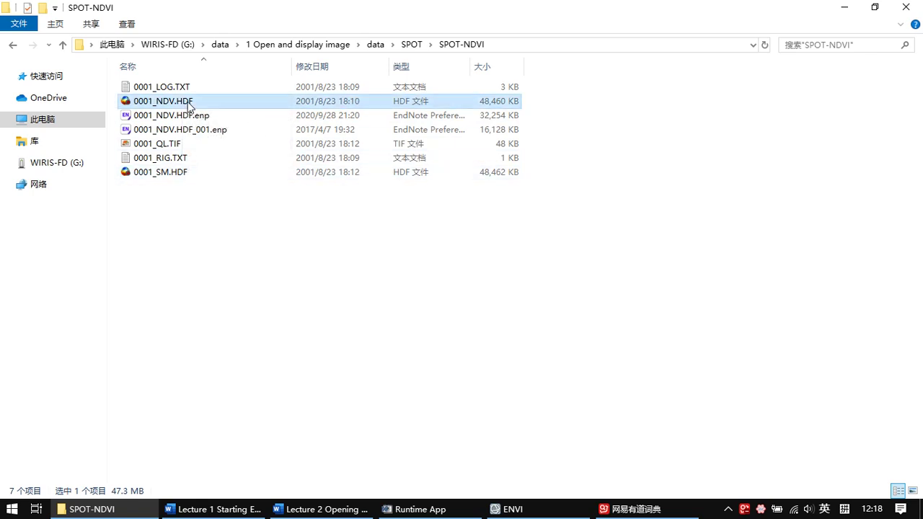
pyautogui.click(192, 173)
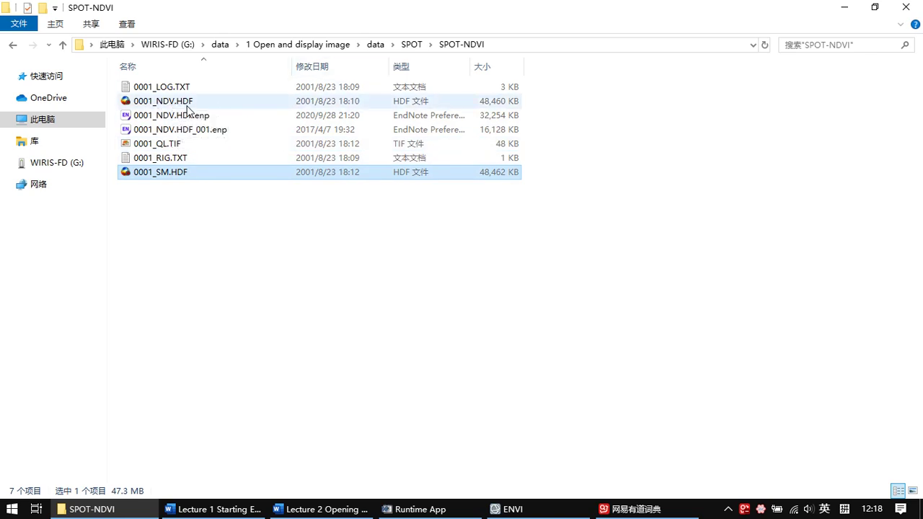
pyautogui.click(187, 106)
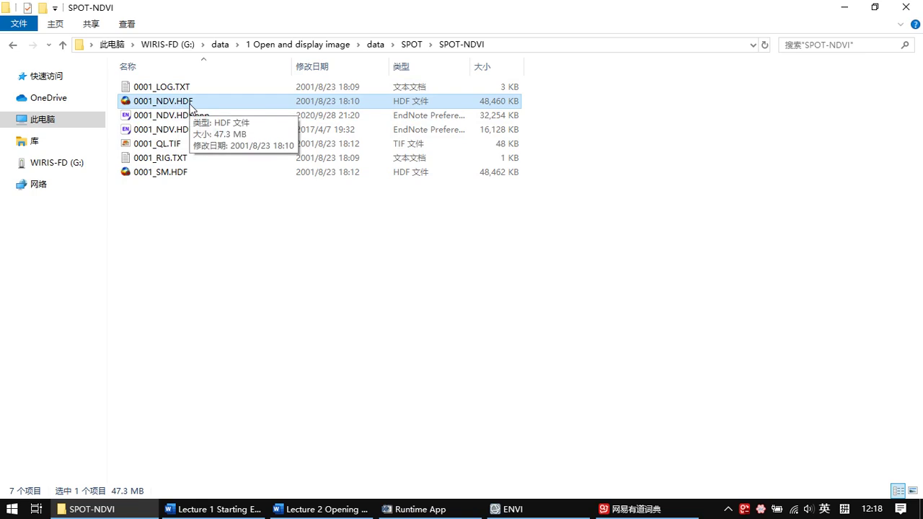
pyautogui.click(169, 181)
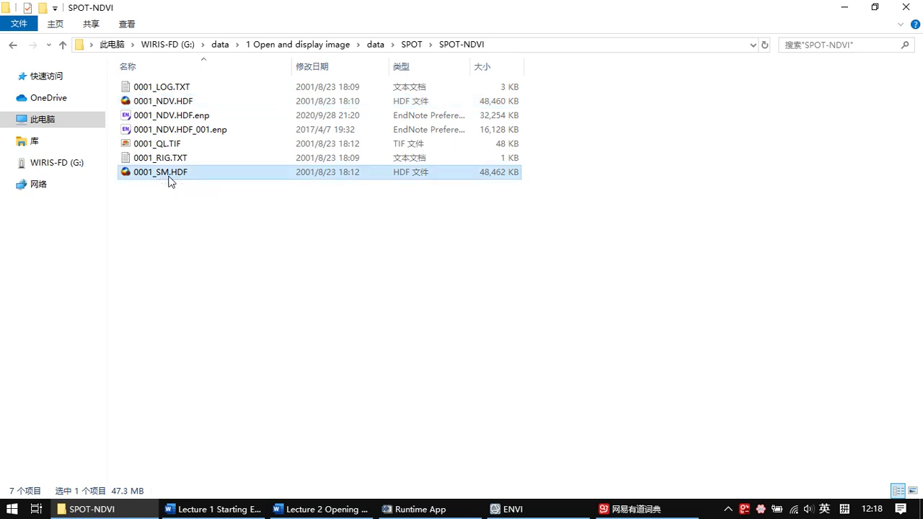
pyautogui.click(414, 46)
pyautogui.click(378, 45)
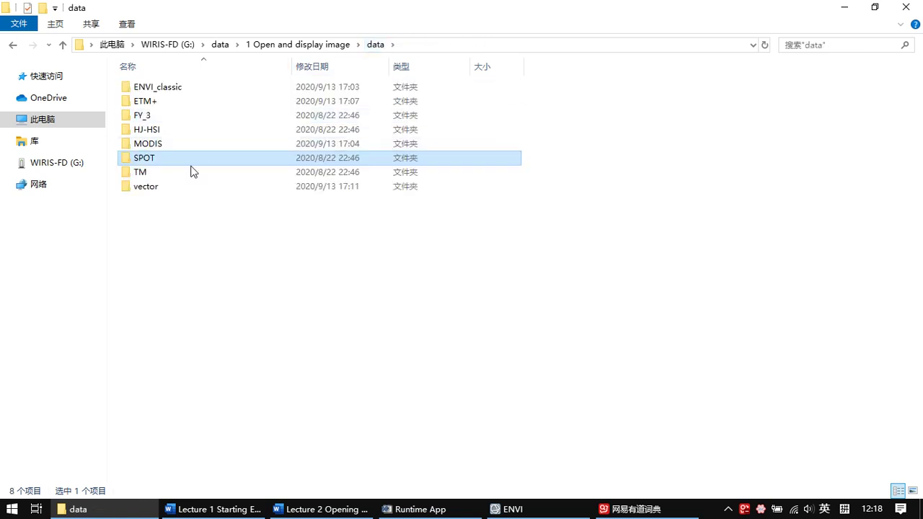
# Examine the band and header DAT files in the TM folder's SCENE01 subfolder and return to the data folder
pyautogui.doubleClick(191, 176)
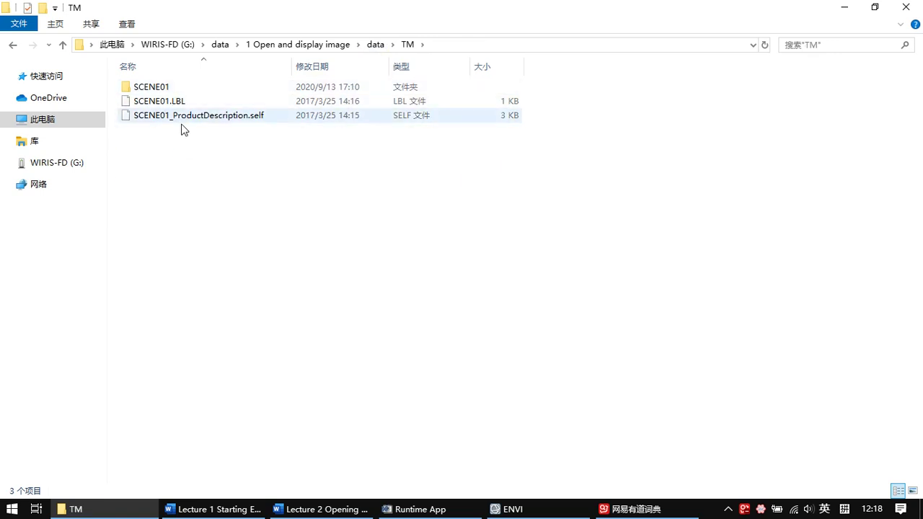
pyautogui.doubleClick(204, 87)
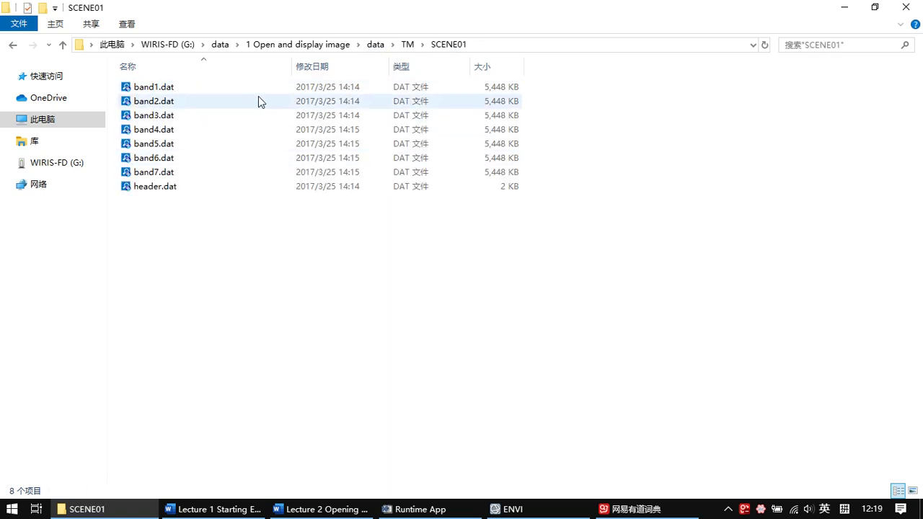
pyautogui.click(216, 148)
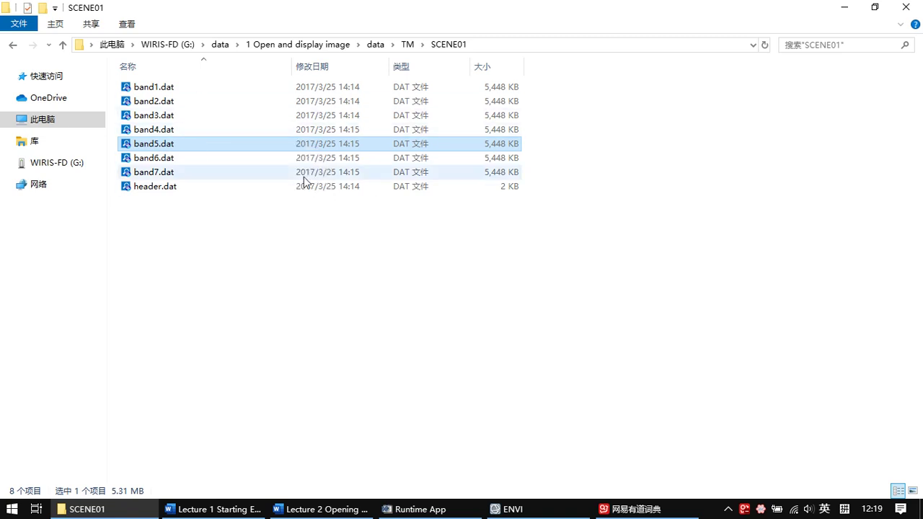
pyautogui.click(408, 44)
pyautogui.click(376, 44)
# Examine the vector folder's shapefiles, selecting states.shp, roads.shp and cities.shp, and return to the data folder
pyautogui.click(186, 187)
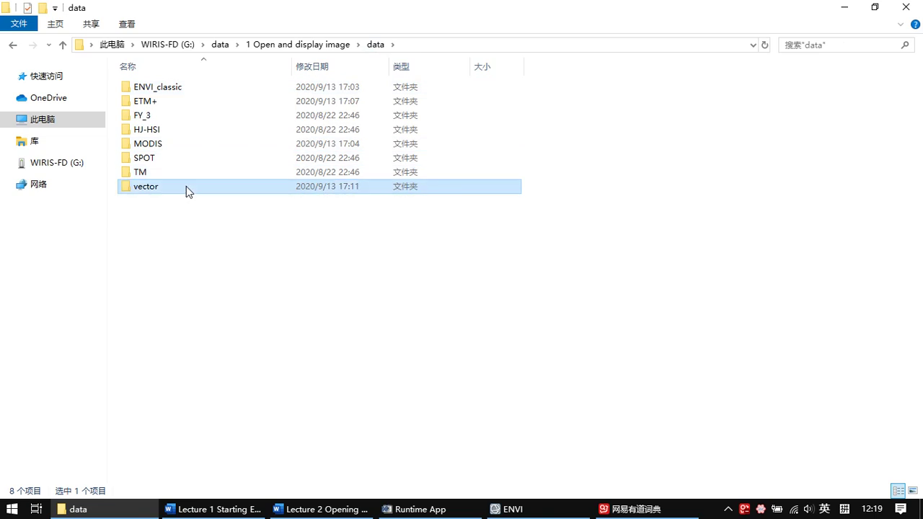
pyautogui.doubleClick(186, 186)
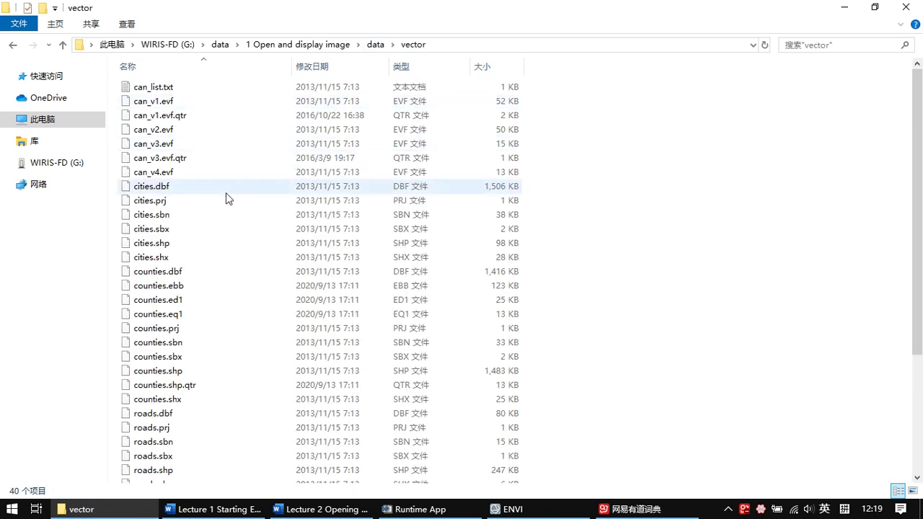
pyautogui.scroll(-4, 209, 188)
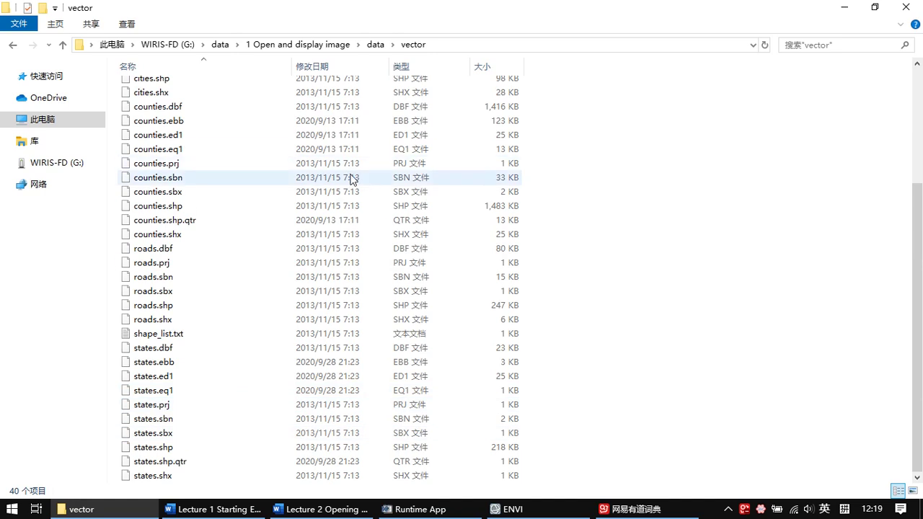
pyautogui.click(189, 448)
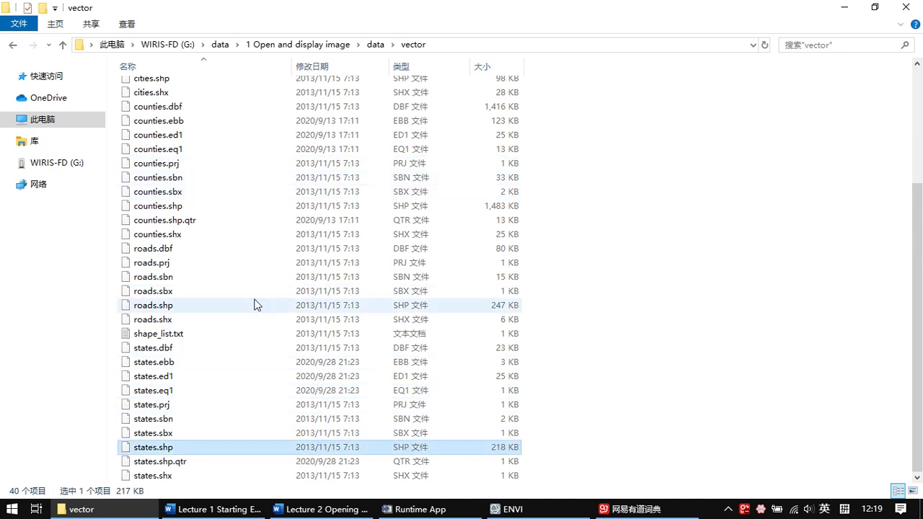
pyautogui.click(210, 308)
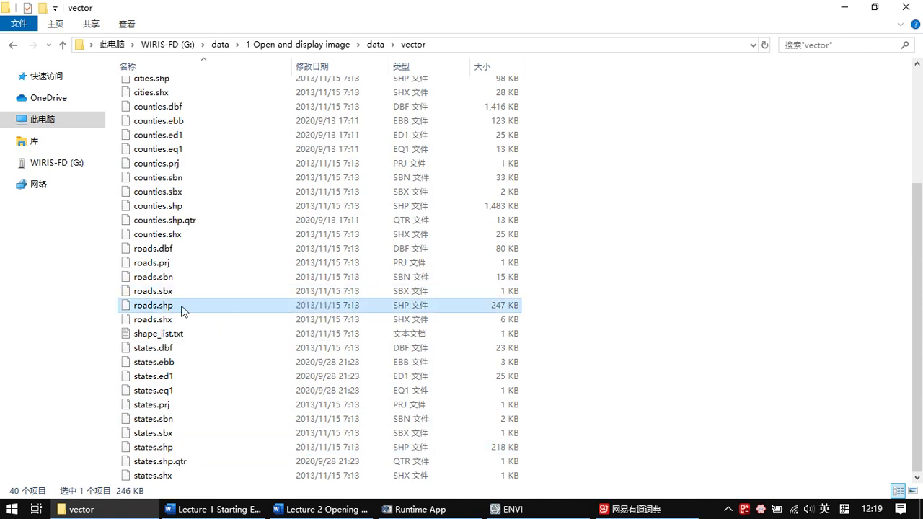
pyautogui.scroll(2, 239, 210)
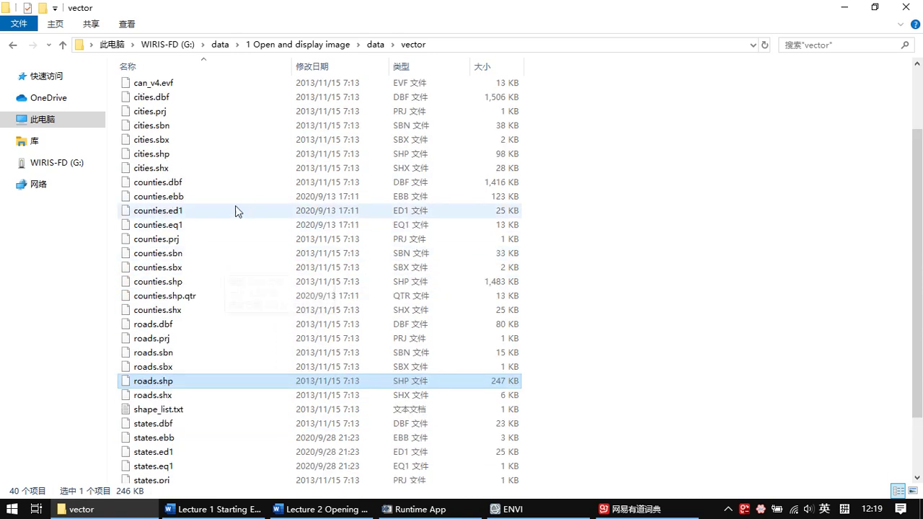
pyautogui.click(185, 154)
pyautogui.click(376, 45)
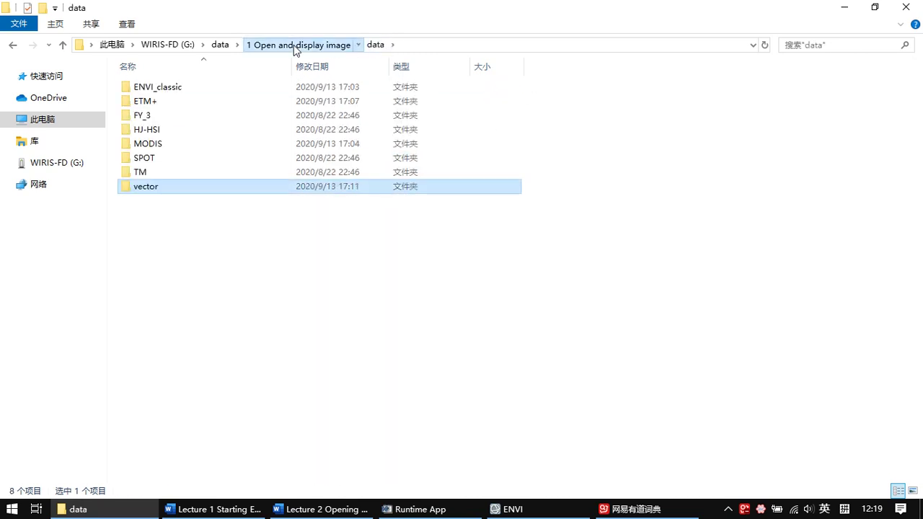
pyautogui.click(295, 46)
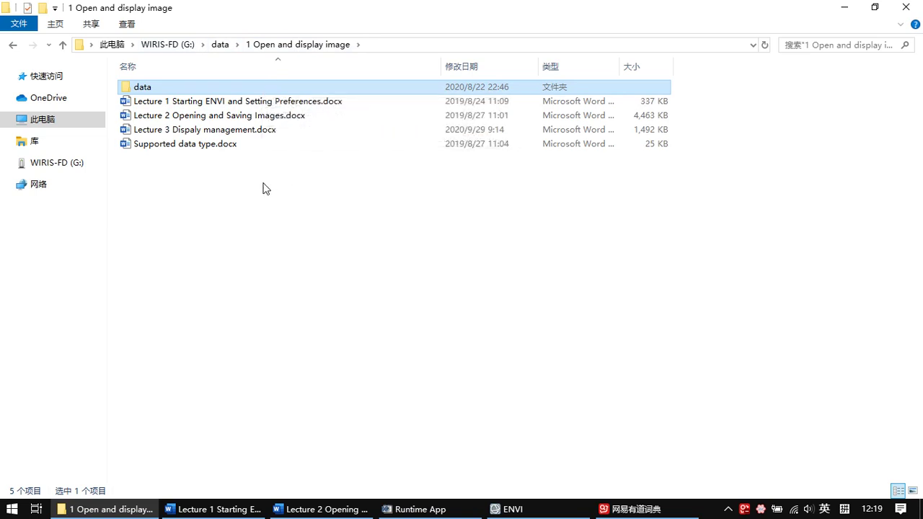
pyautogui.doubleClick(306, 93)
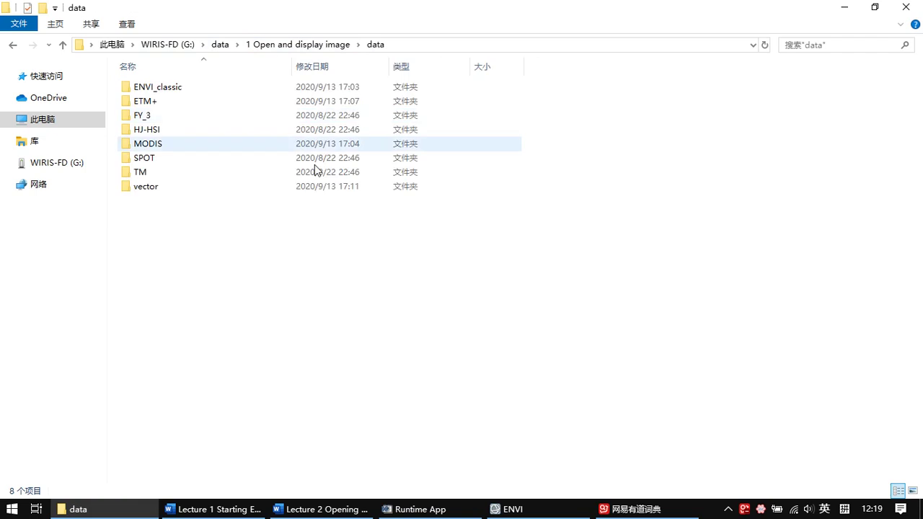
# Switch to ENVI and toggle the display of states.shp and can_tmr.img in turn, leaving both layers hidden
pyautogui.click(525, 517)
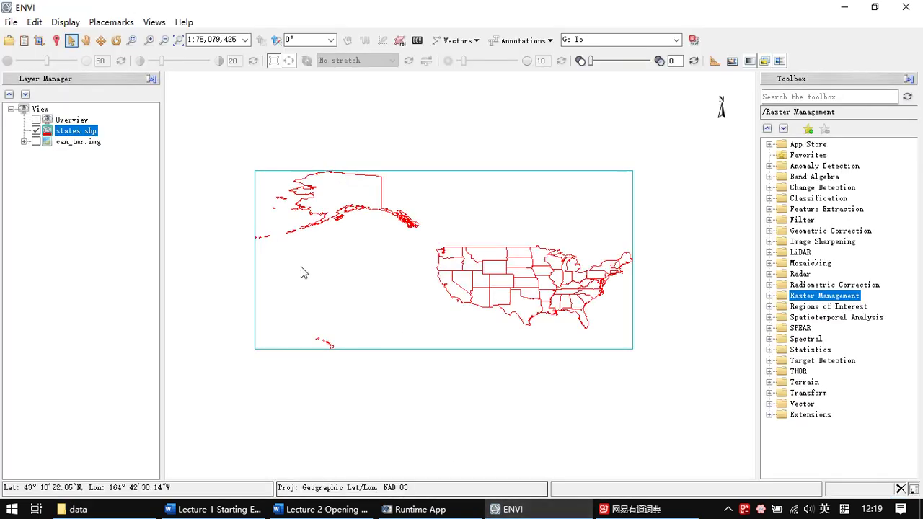
pyautogui.click(36, 130)
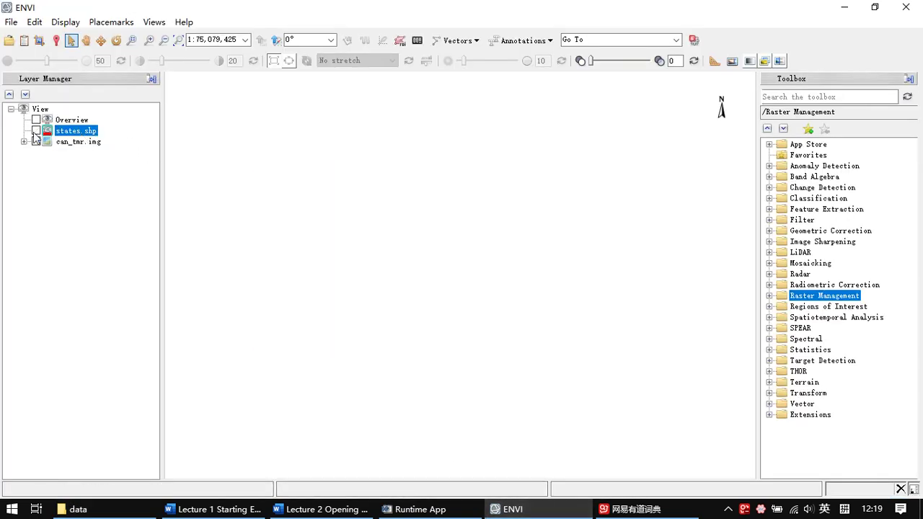
pyautogui.click(36, 130)
pyautogui.click(36, 131)
pyautogui.click(36, 141)
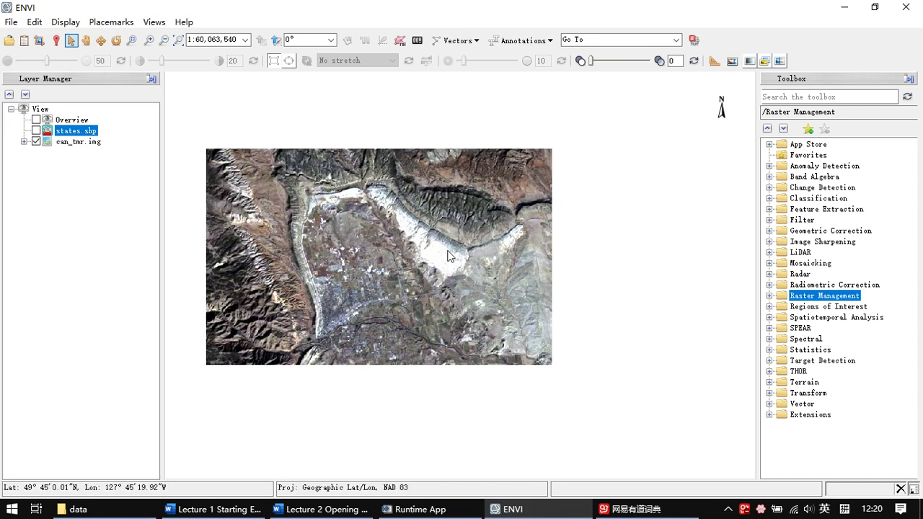
pyautogui.click(144, 141)
pyautogui.click(36, 141)
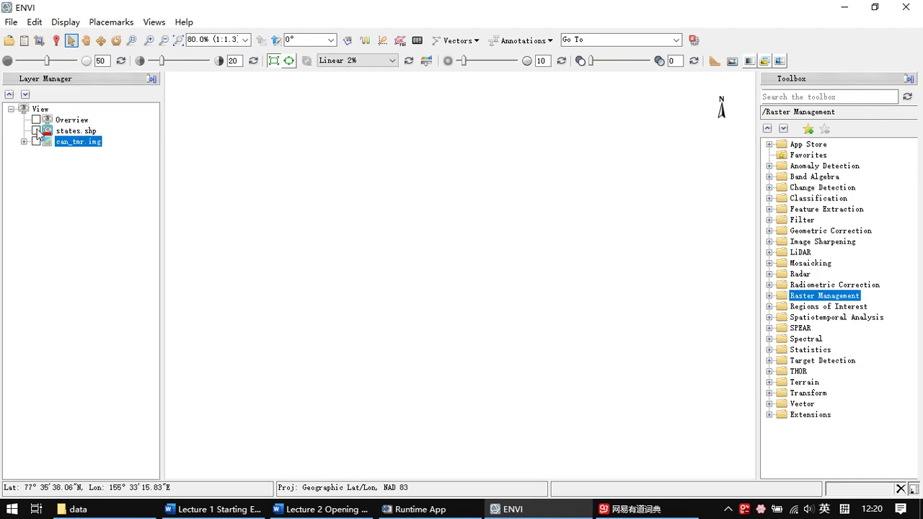
pyautogui.click(37, 131)
pyautogui.click(36, 130)
pyautogui.click(10, 22)
pyautogui.moveTo(47, 57)
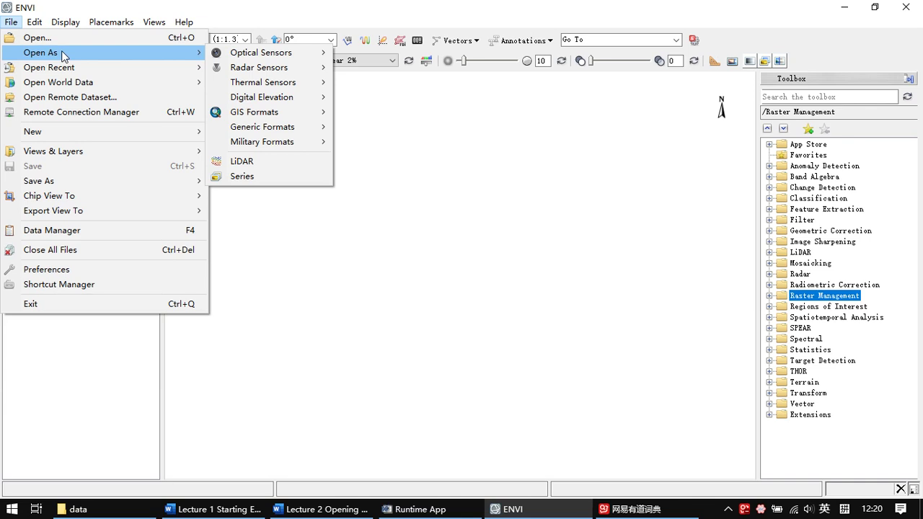
pyautogui.moveTo(321, 56)
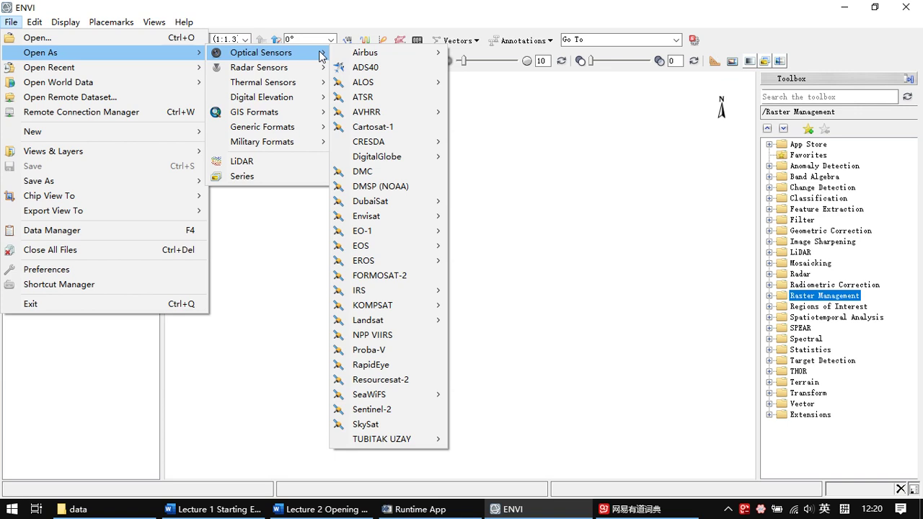
pyautogui.press('Escape')
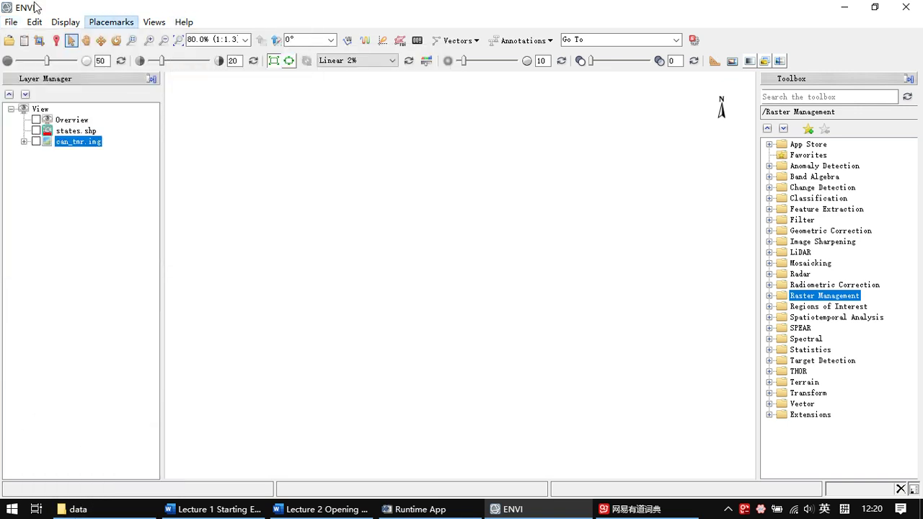
# Open MOD11A2.A2010057.h25v04.005.2010067040335.hdf from the MODIS folder as EOS MODIS optical sensor data
pyautogui.click(11, 21)
pyautogui.moveTo(159, 61)
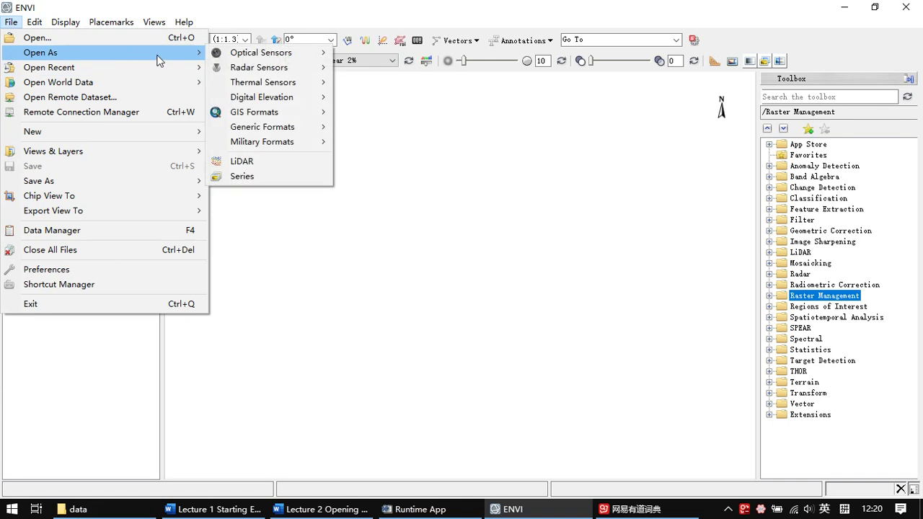
pyautogui.moveTo(252, 58)
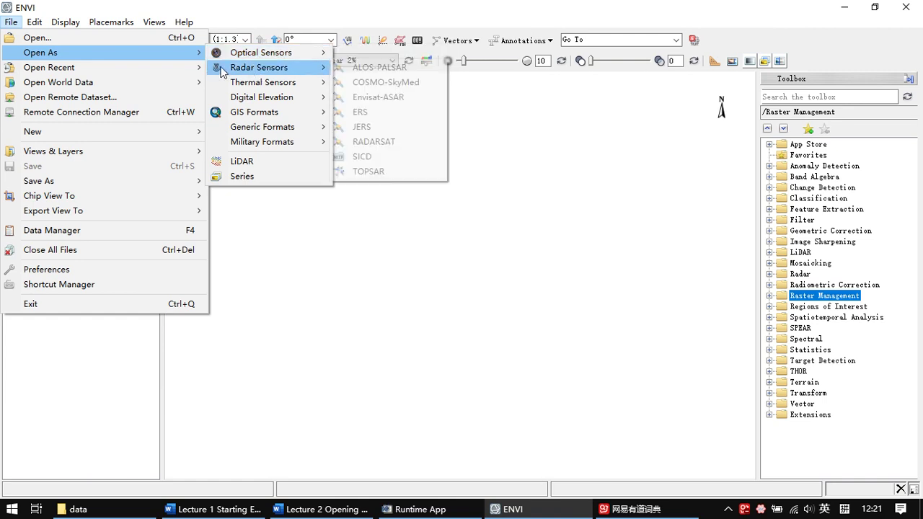
pyautogui.moveTo(258, 90)
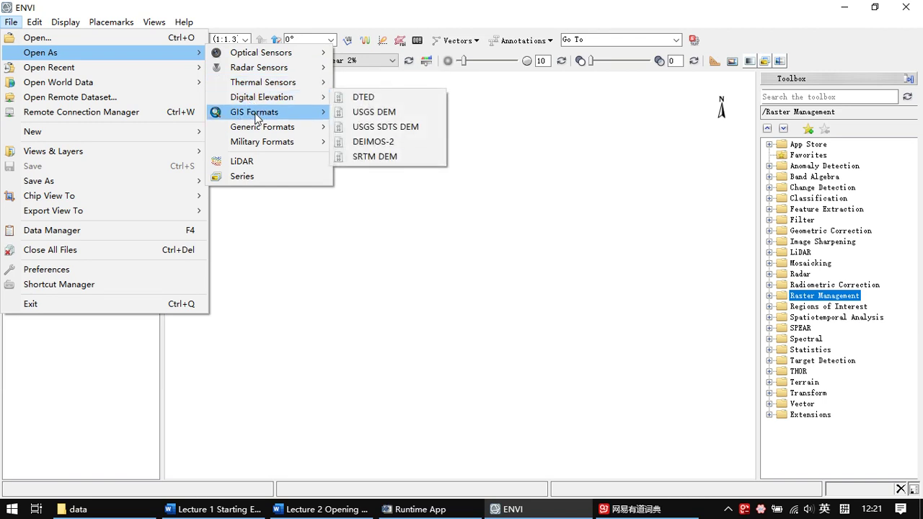
pyautogui.moveTo(259, 119)
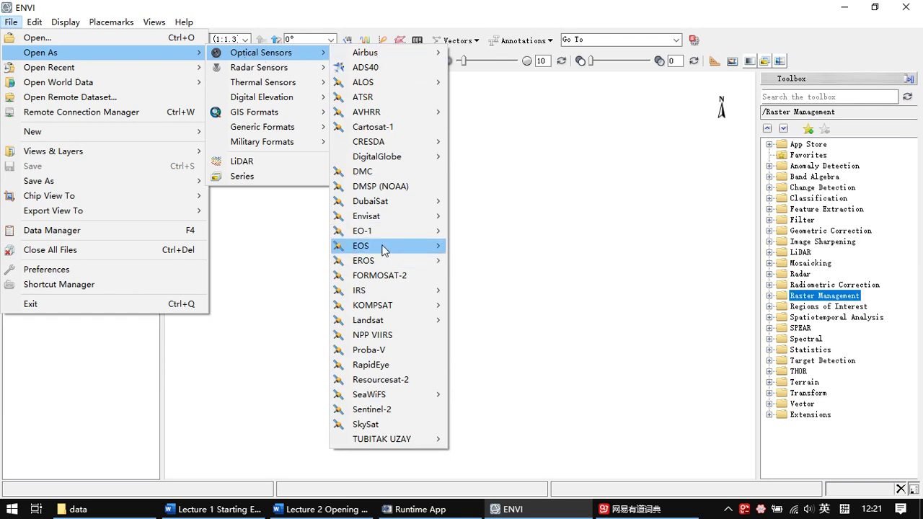
pyautogui.moveTo(369, 250)
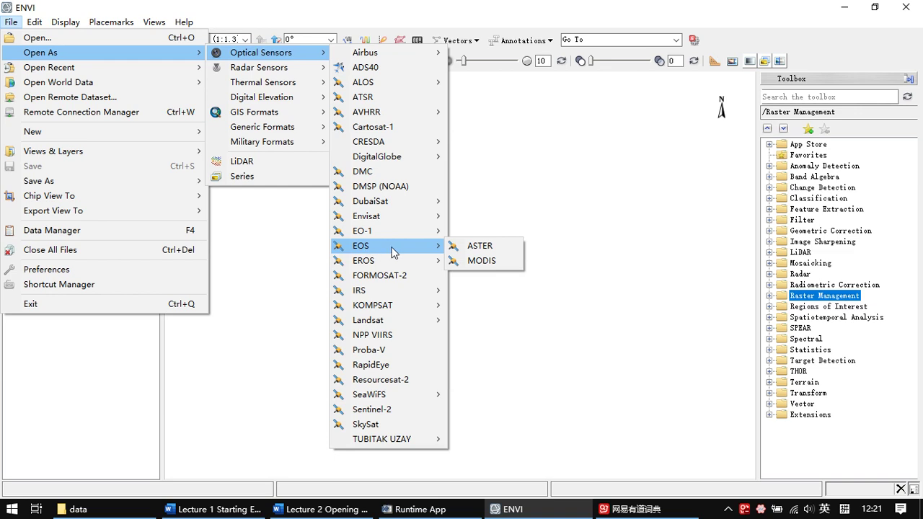
pyautogui.click(480, 261)
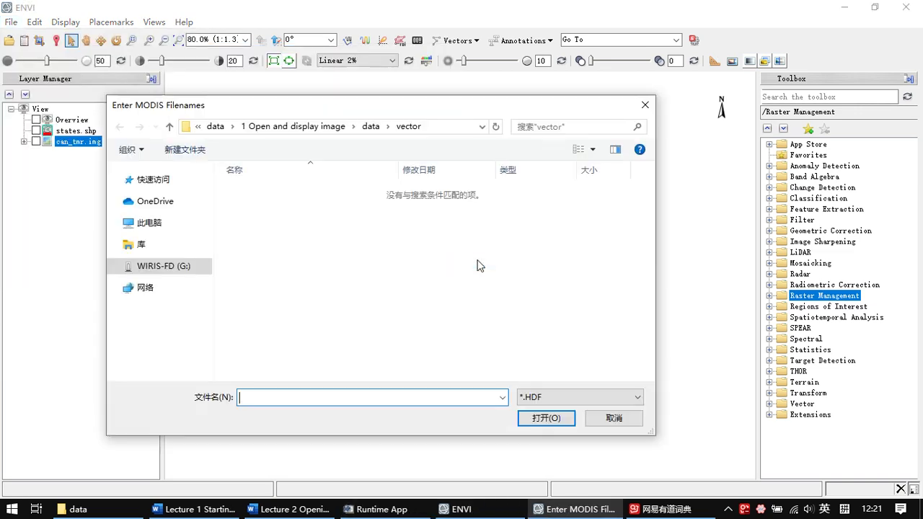
pyautogui.click(368, 127)
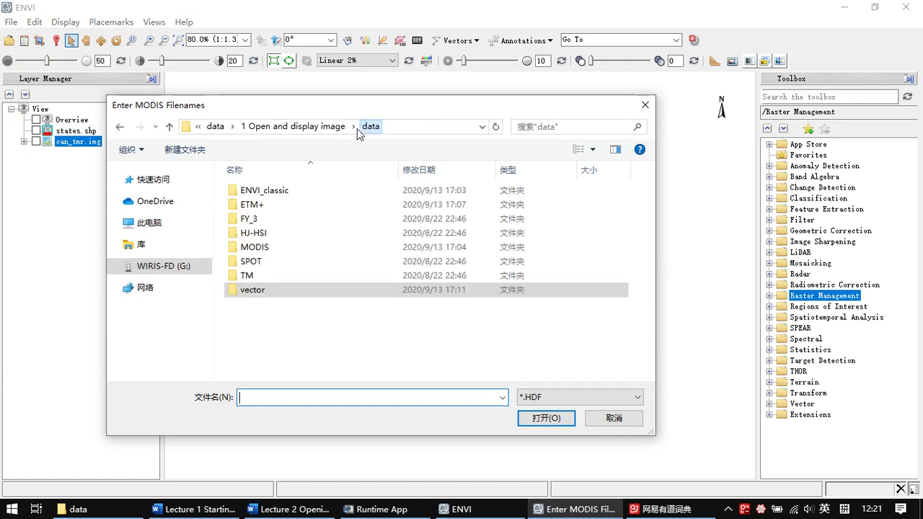
pyautogui.doubleClick(303, 247)
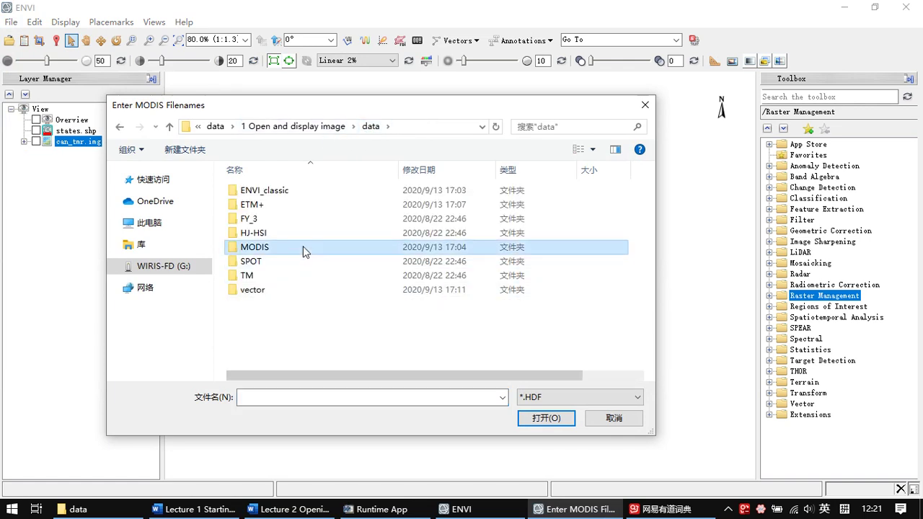
pyautogui.click(441, 192)
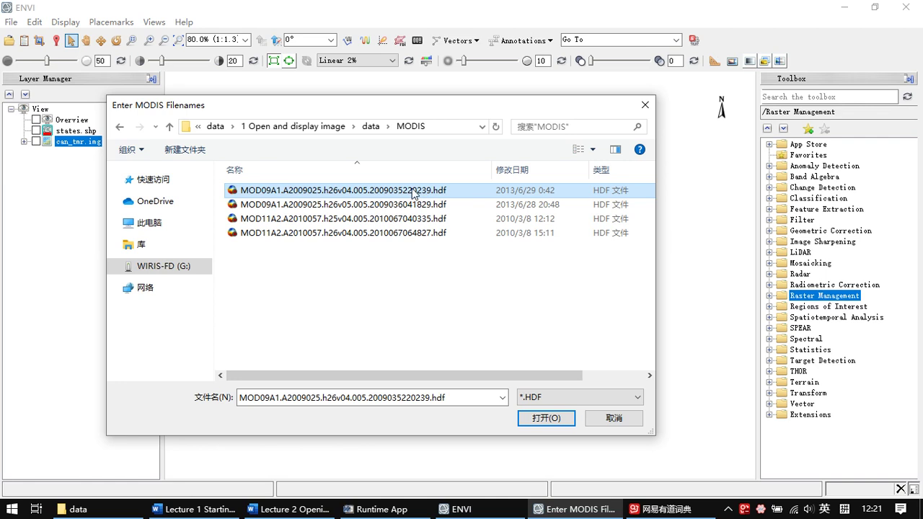
pyautogui.click(266, 226)
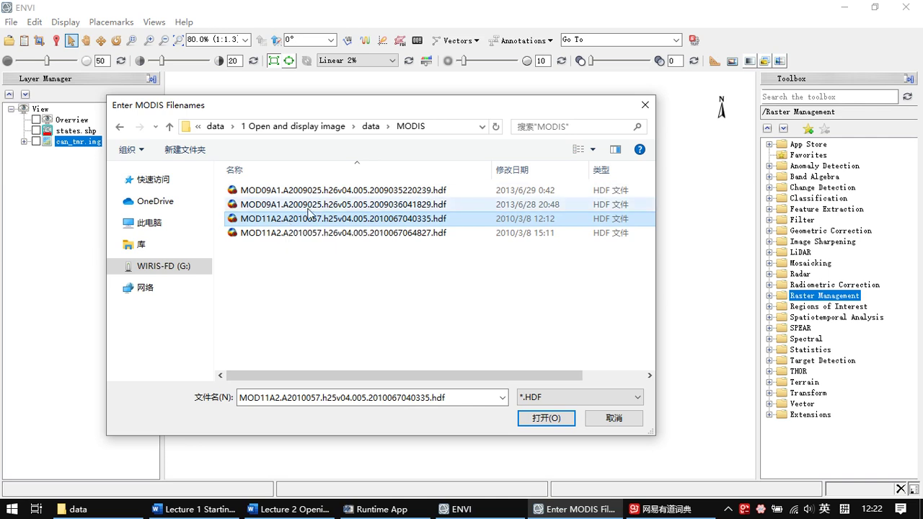
pyautogui.click(559, 420)
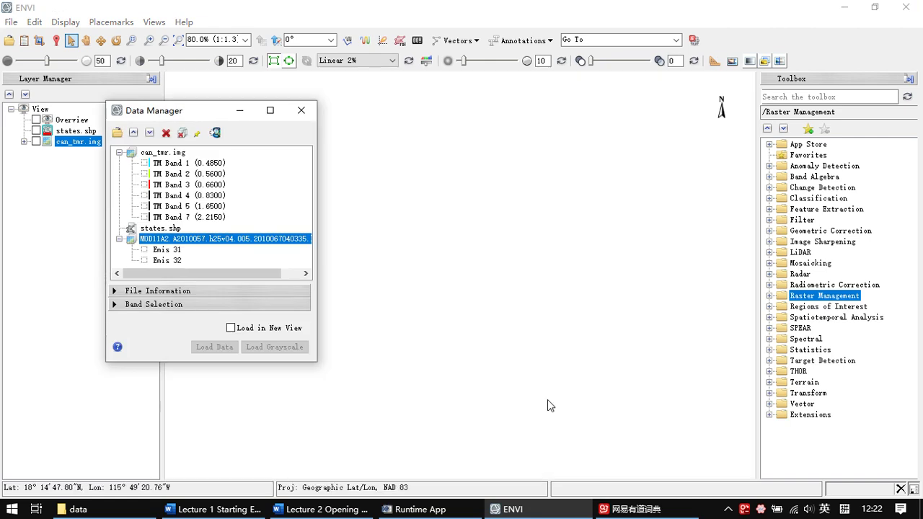
# Enlarge the Data Manager, collapse can_tmr.img and select the MOD11A2 file's Emis 32 band, leaving the Data Manager minimized
pyautogui.moveTo(250, 362); pyautogui.dragTo(249, 457)
pyautogui.doubleClick(132, 154)
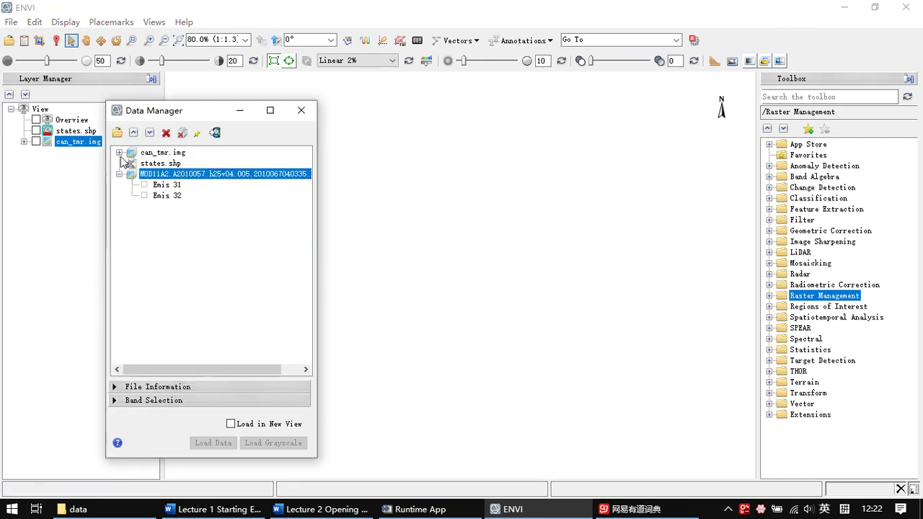
pyautogui.click(162, 175)
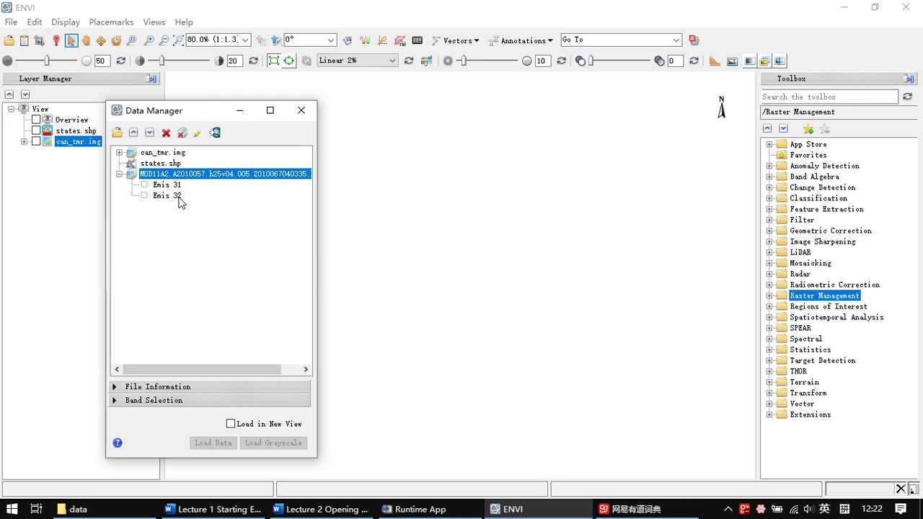
pyautogui.click(153, 196)
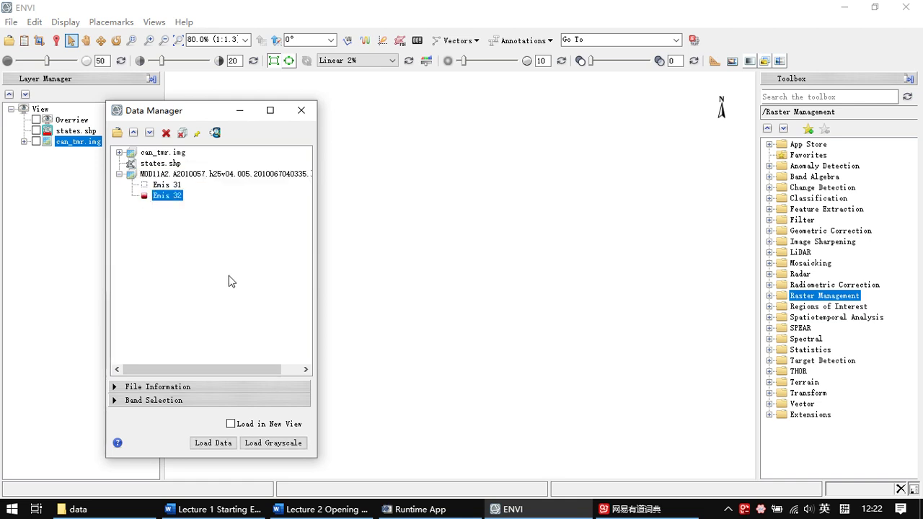
pyautogui.click(240, 110)
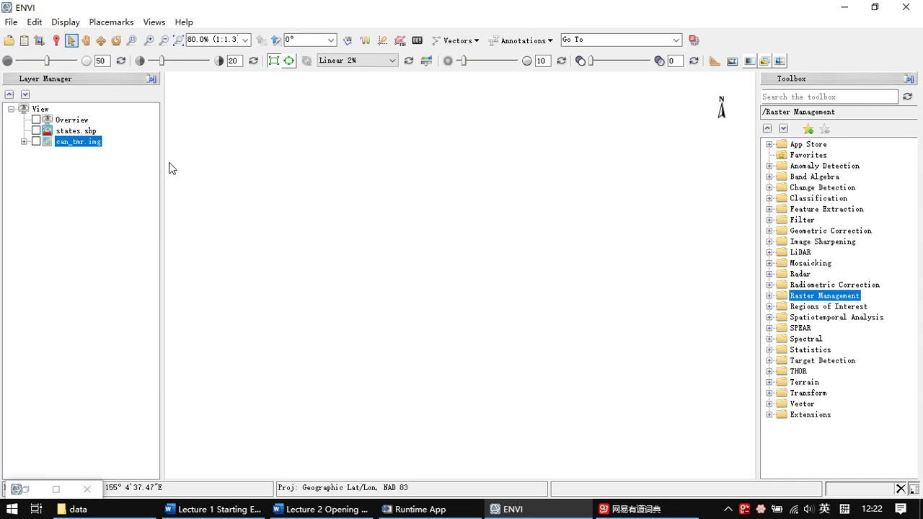
# Open MOD09A1.A2009025.h26v04.005.2009035220239.hdf as EOS MODIS optical sensor data
pyautogui.click(11, 22)
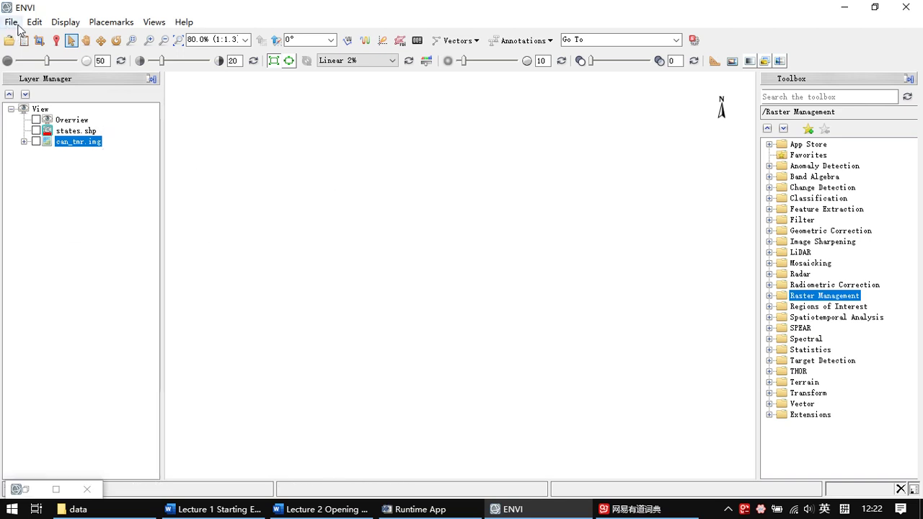
pyautogui.moveTo(123, 52)
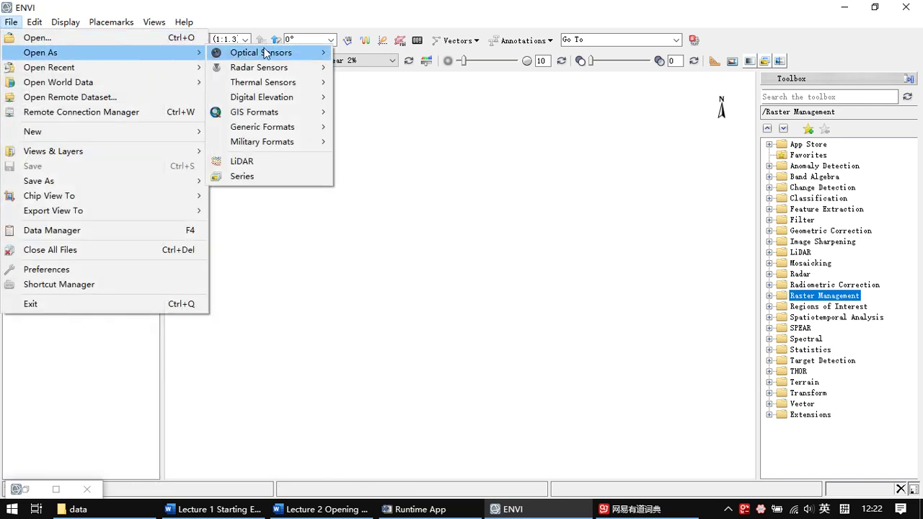
pyautogui.moveTo(312, 57)
pyautogui.moveTo(412, 249)
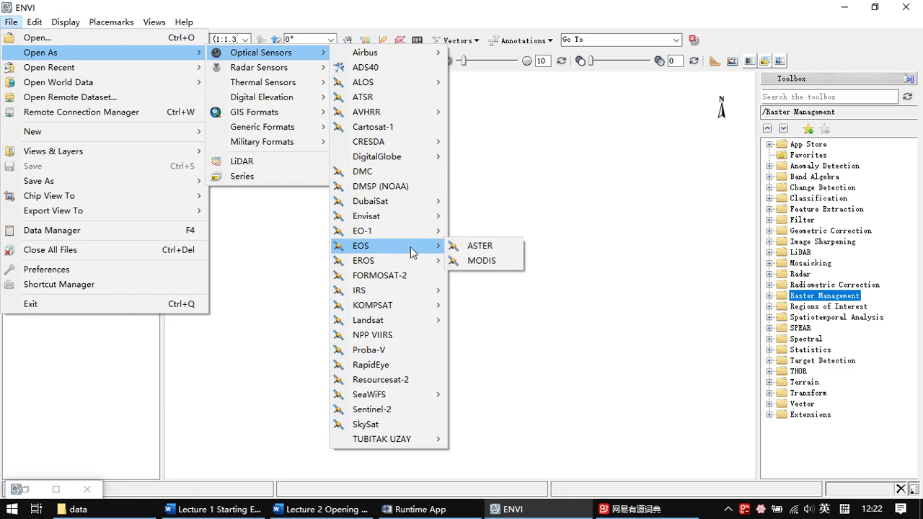
pyautogui.click(489, 261)
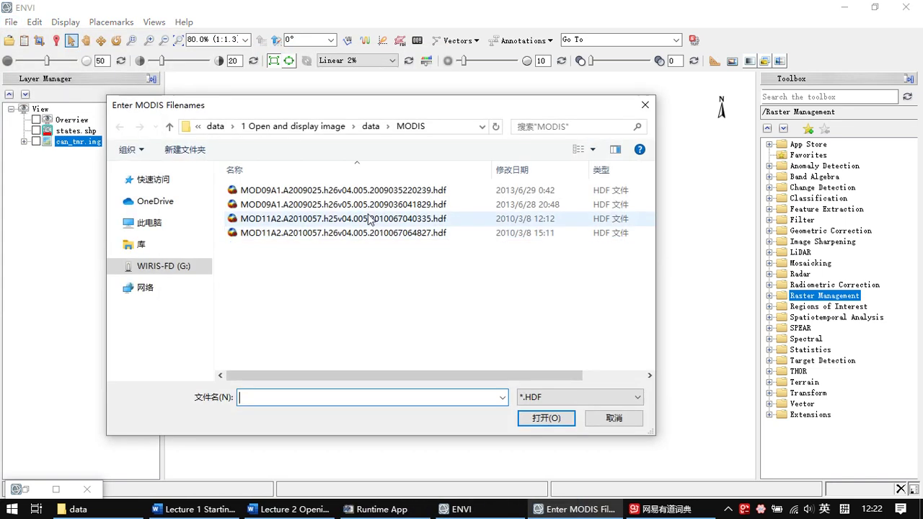
pyautogui.click(343, 191)
pyautogui.click(546, 418)
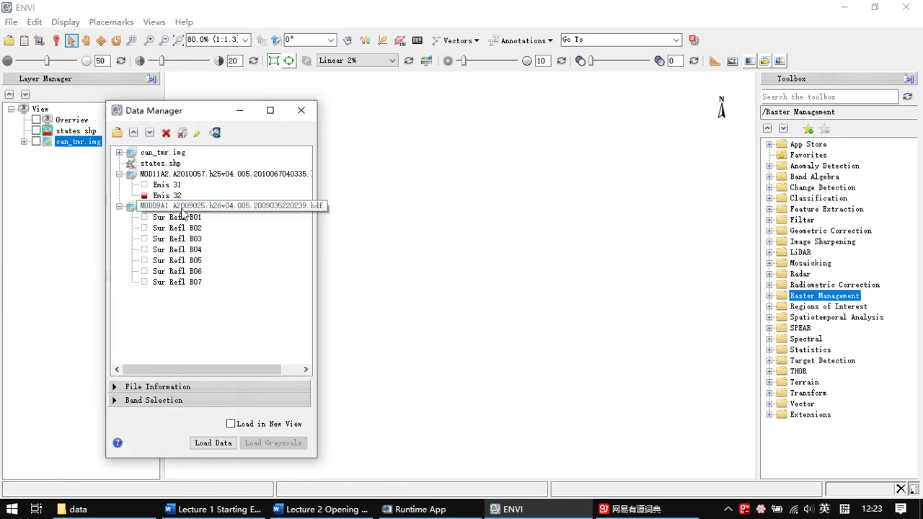
# Examine the surface reflectance bands of the MOD09A1 file in the Data Manager, and minimize the Data Manager
pyautogui.click(189, 209)
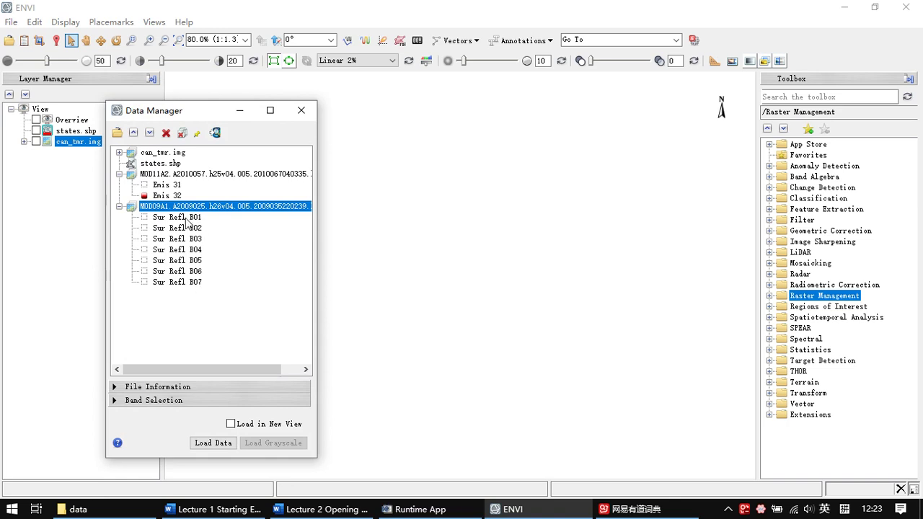
pyautogui.moveTo(232, 113); pyautogui.dragTo(208, 113)
pyautogui.click(207, 113)
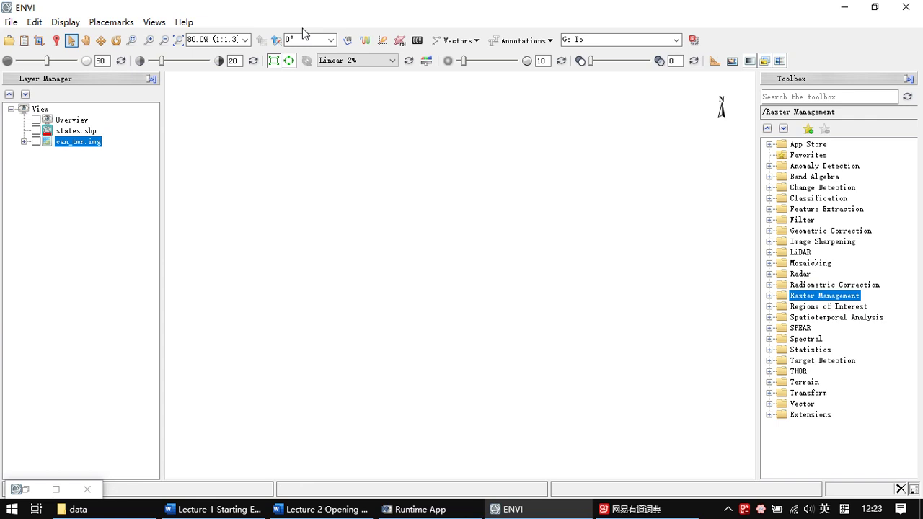
# Start opening an Airbus SPOT Vegetation file as optical sensor data
pyautogui.click(11, 22)
pyautogui.moveTo(122, 58)
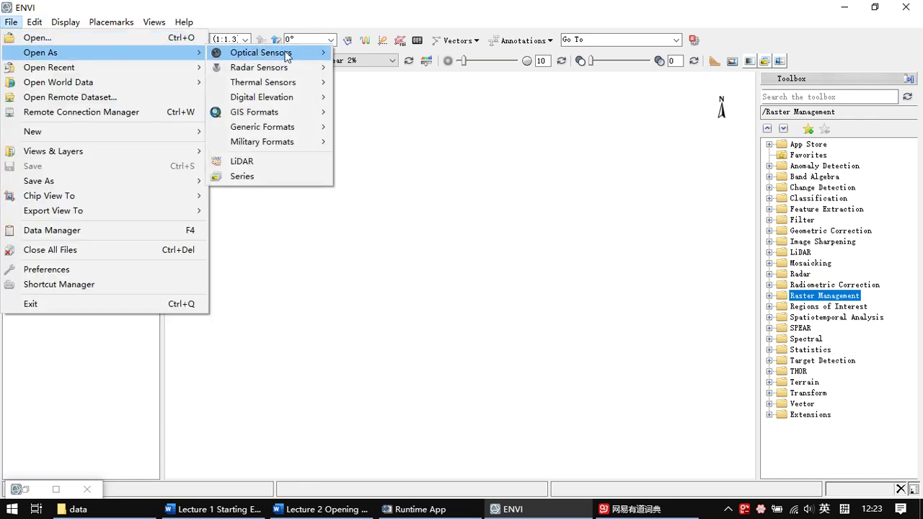
pyautogui.moveTo(303, 62)
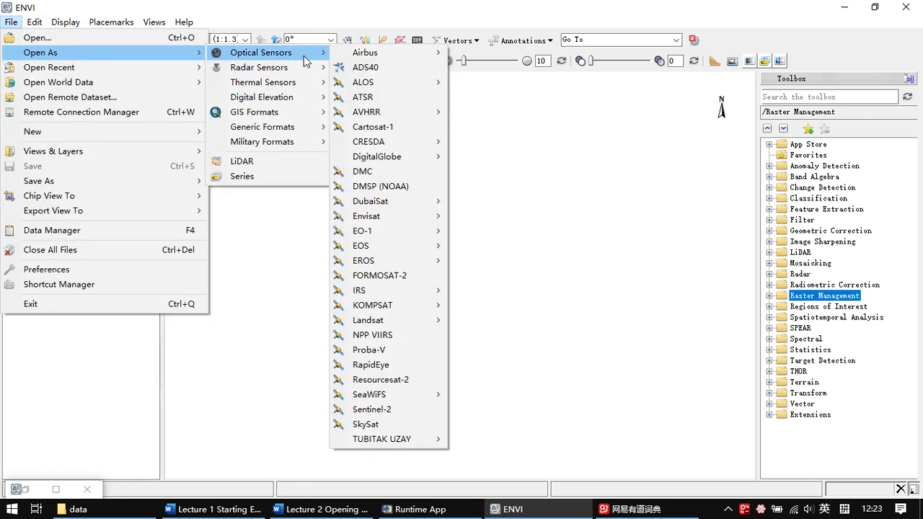
pyautogui.moveTo(390, 54)
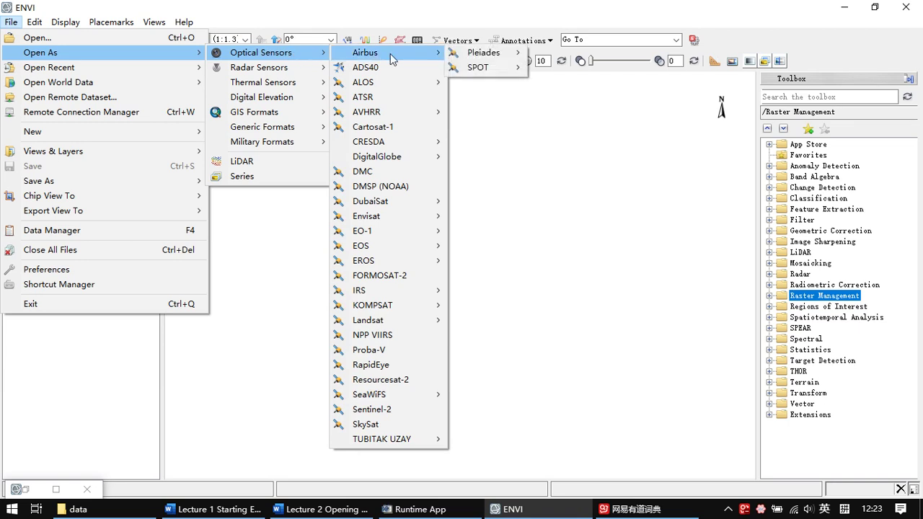
pyautogui.moveTo(505, 70)
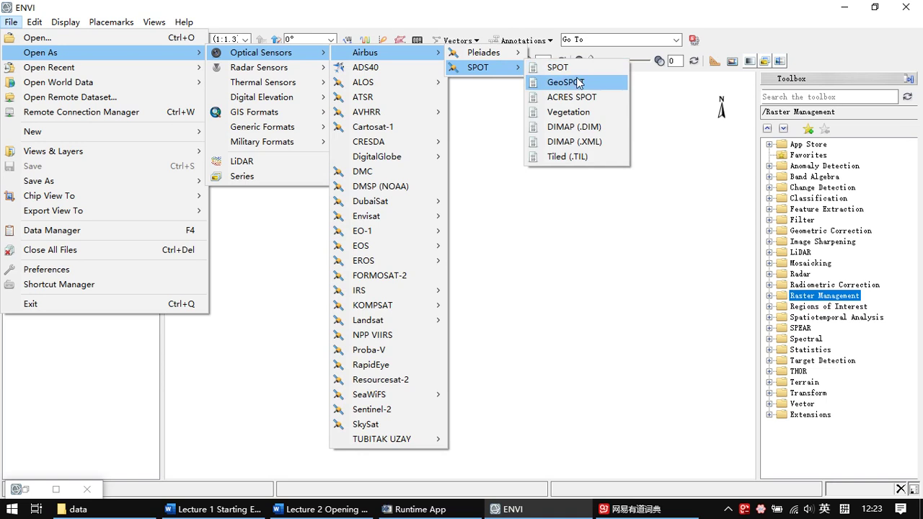
pyautogui.click(566, 112)
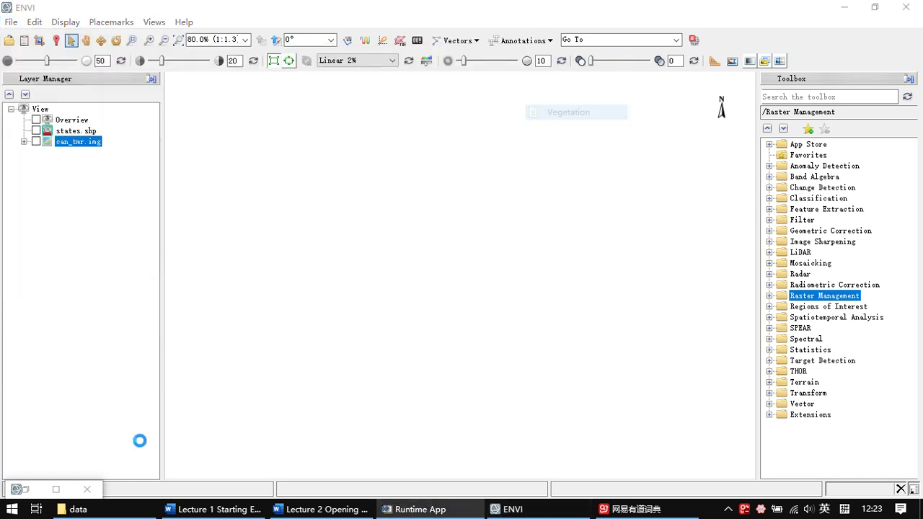
# Switch to File Explorer, locate 0001_NDV.HDF in the SPOT folder's SPOT-NDVI subfolder, and return to ENVI
pyautogui.click(72, 509)
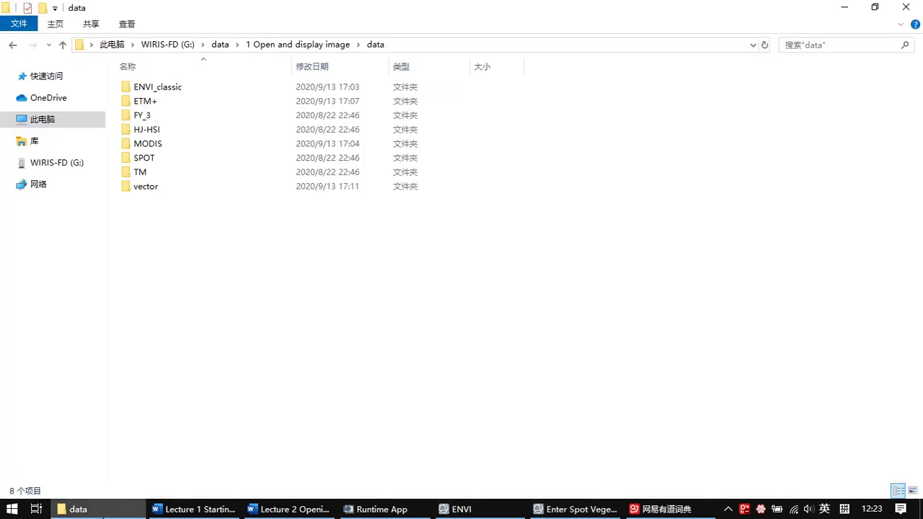
pyautogui.doubleClick(204, 158)
pyautogui.doubleClick(279, 96)
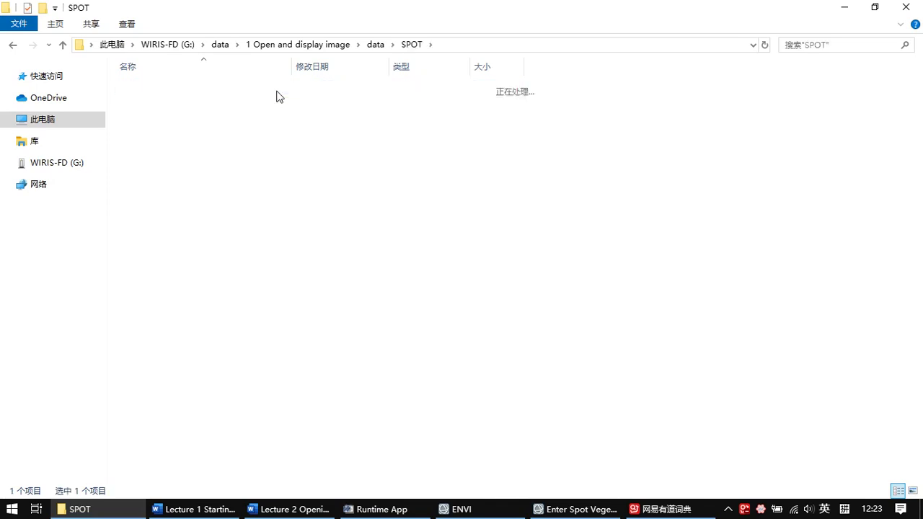
pyautogui.click(240, 101)
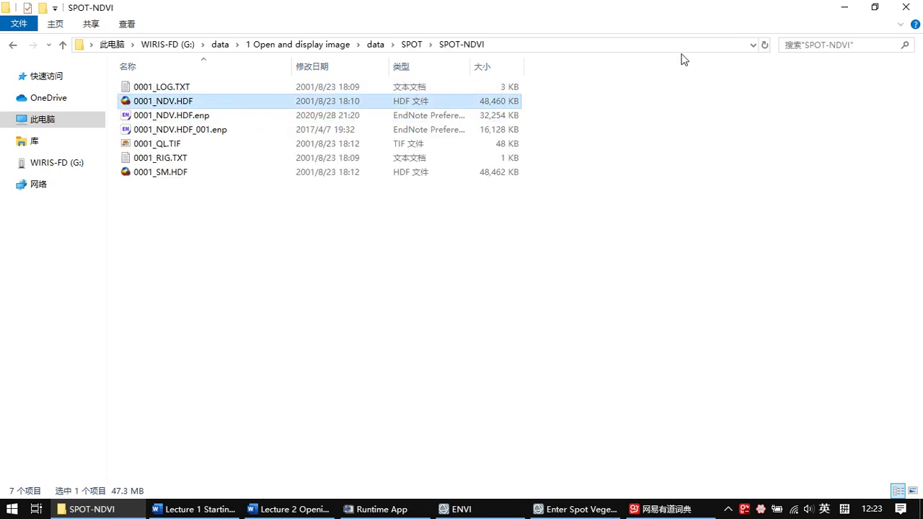
pyautogui.click(845, 7)
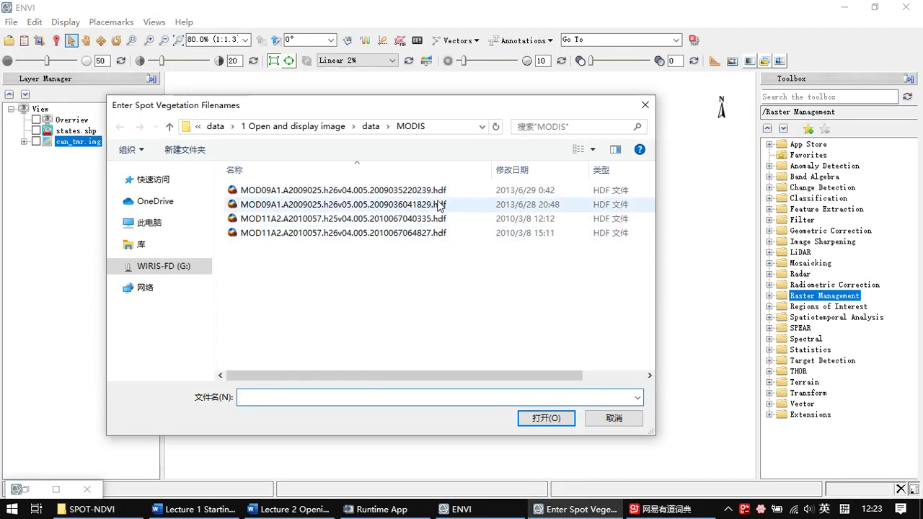
# Open 0001_NDV.HDF from the SPOT folder's SPOT-NDVI subfolder as SPOT Vegetation data, and close the Data Manager
pyautogui.click(371, 126)
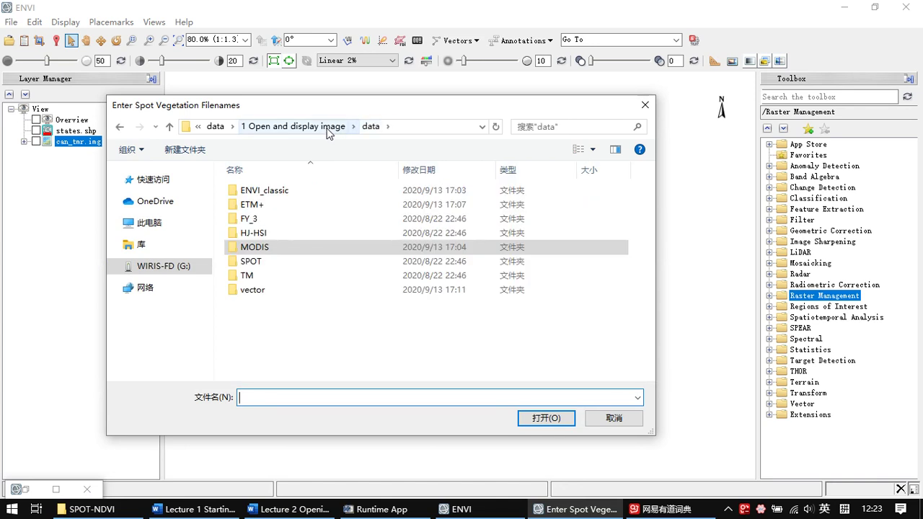
pyautogui.doubleClick(249, 261)
pyautogui.doubleClick(293, 194)
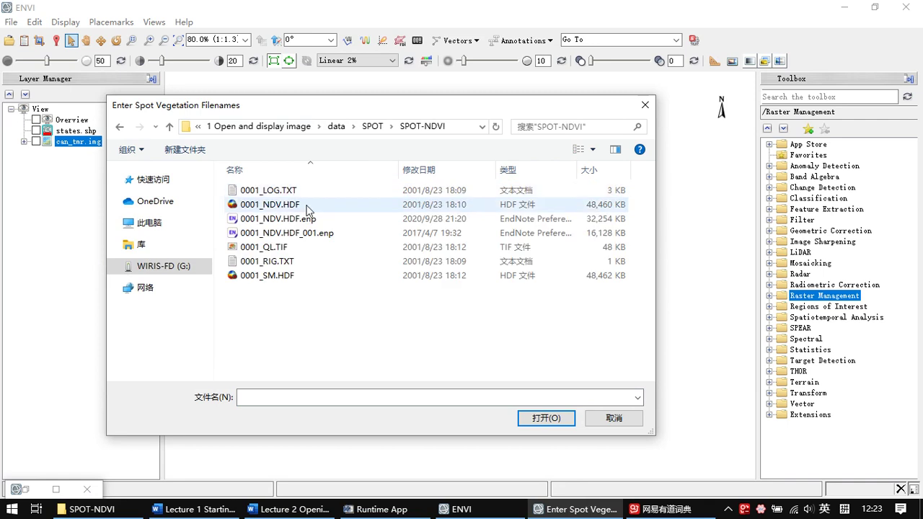
pyautogui.click(315, 209)
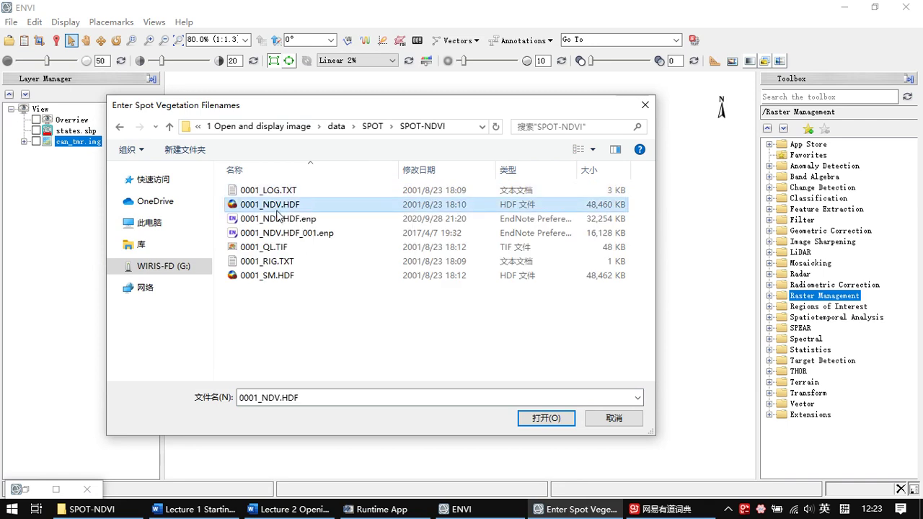
pyautogui.click(556, 419)
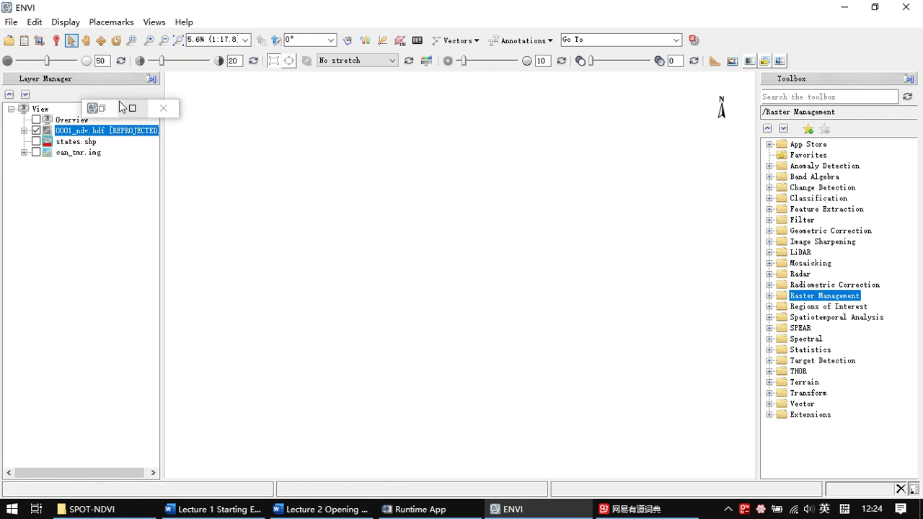
pyautogui.click(164, 109)
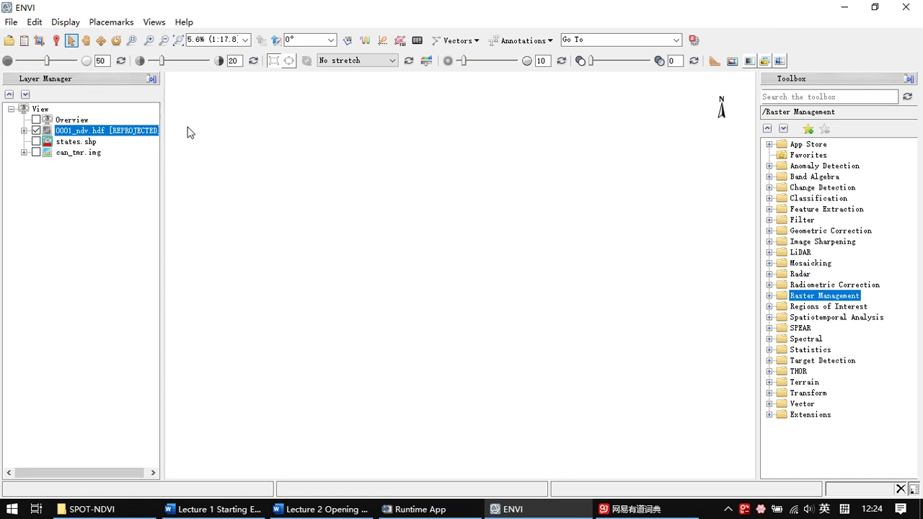
# Expand the reprojected 0001_ndv.hdf layer and check it by switching its visibility off and on
pyautogui.click(24, 130)
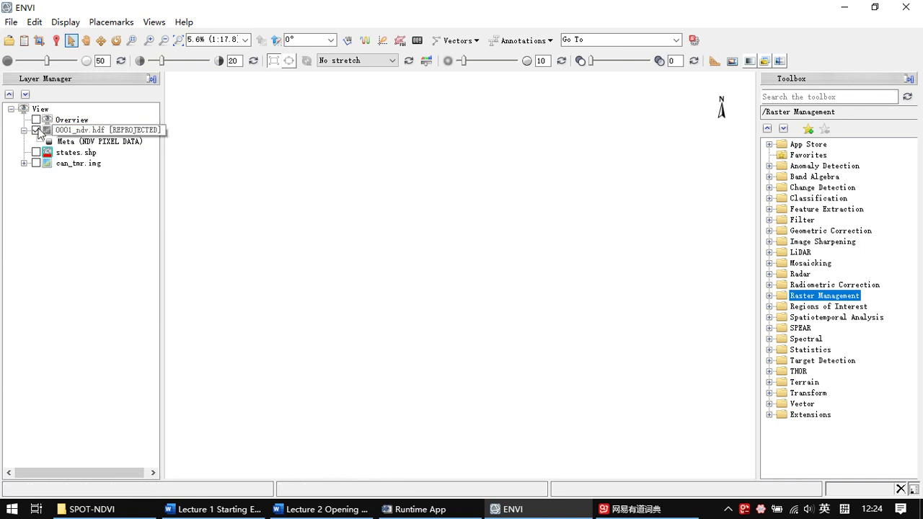
pyautogui.click(72, 131)
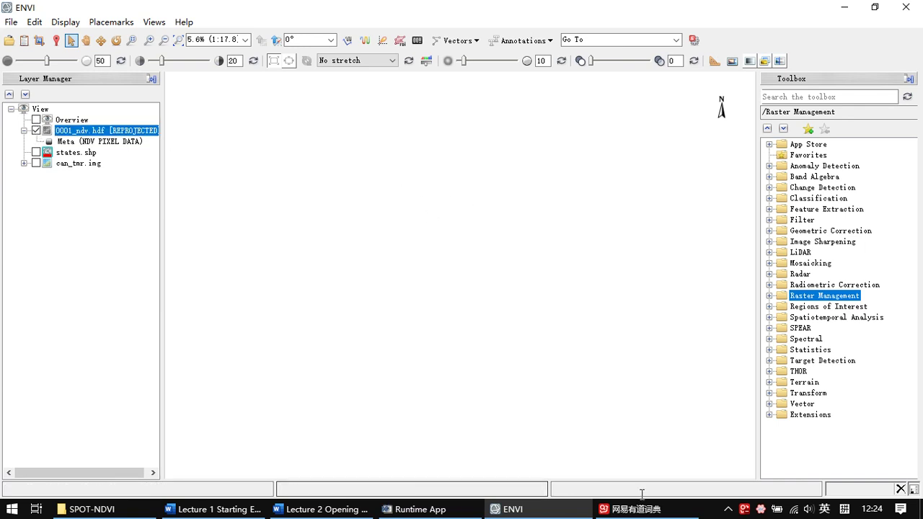
pyautogui.click(36, 131)
pyautogui.click(36, 130)
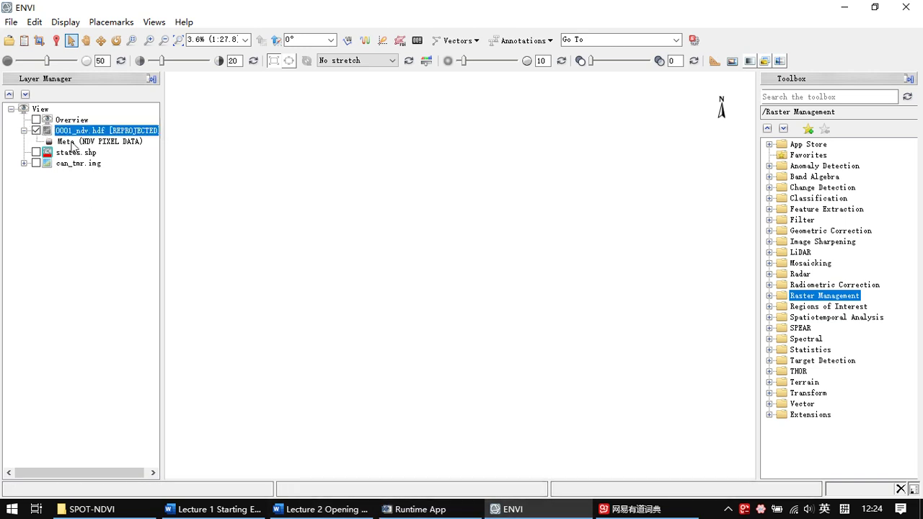
# Remove all layers from the view and load the NDV PIXEL DATA band of 0001_ndv.hdf as grayscale
pyautogui.rightClick(45, 110)
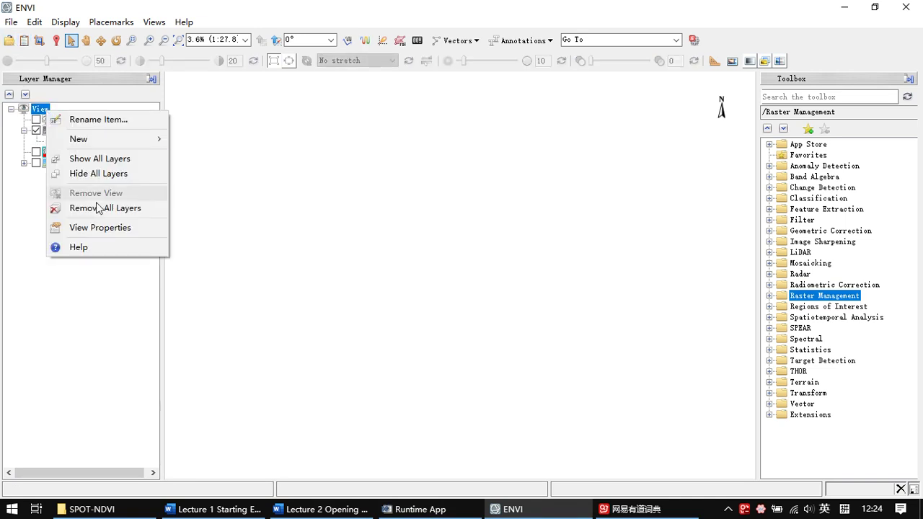
pyautogui.click(104, 213)
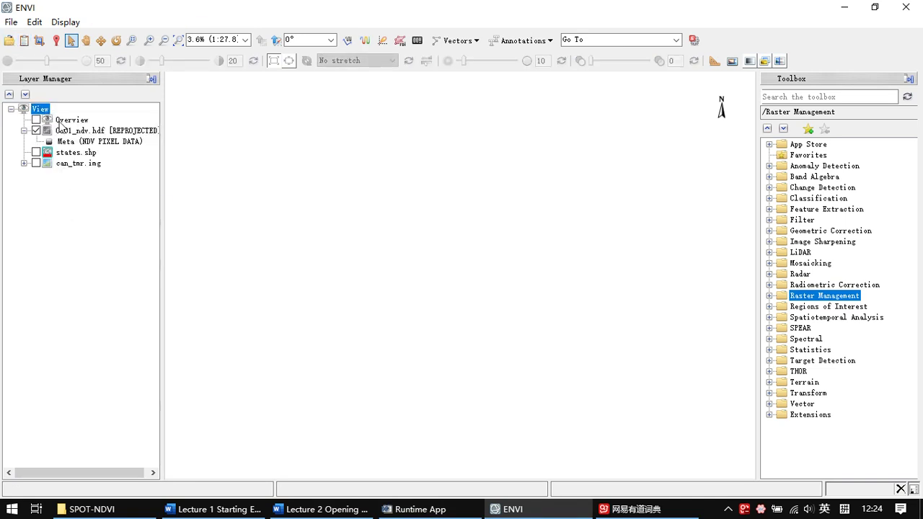
pyautogui.click(24, 45)
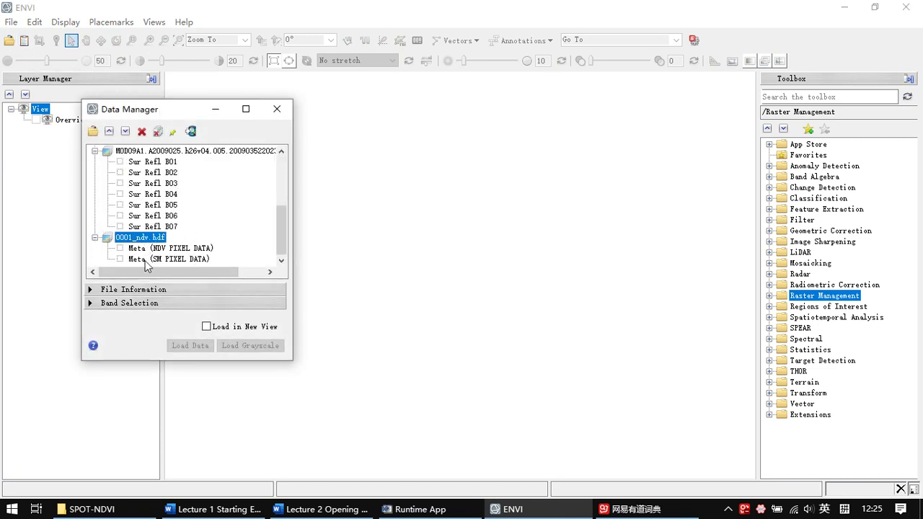
pyautogui.click(184, 250)
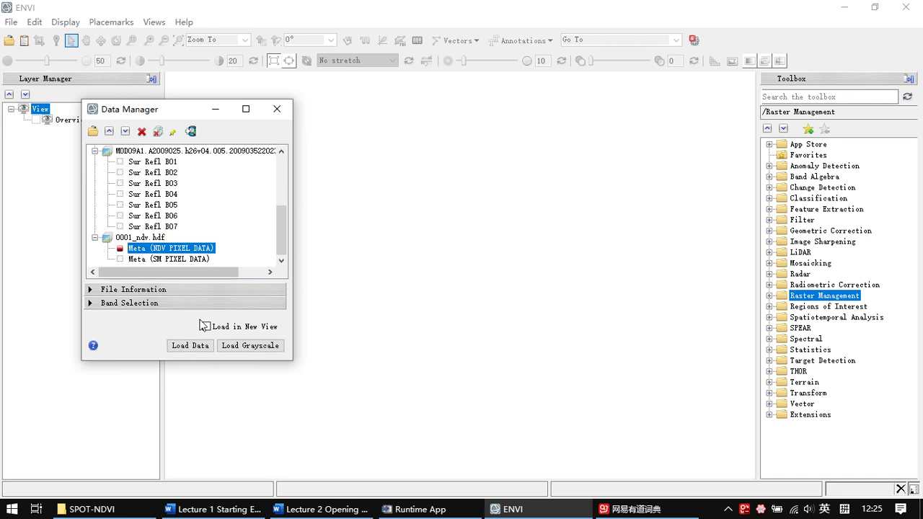
pyautogui.click(269, 348)
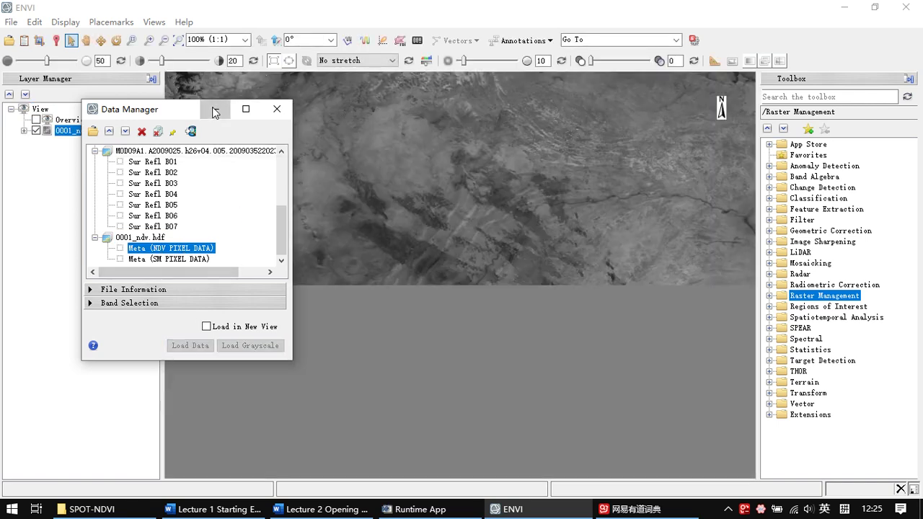
pyautogui.click(215, 109)
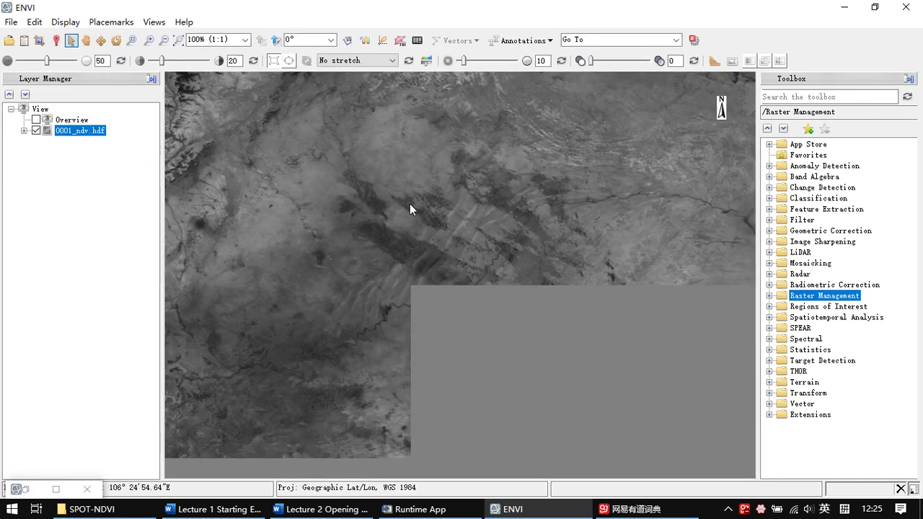
pyautogui.scroll(-5, 475, 239)
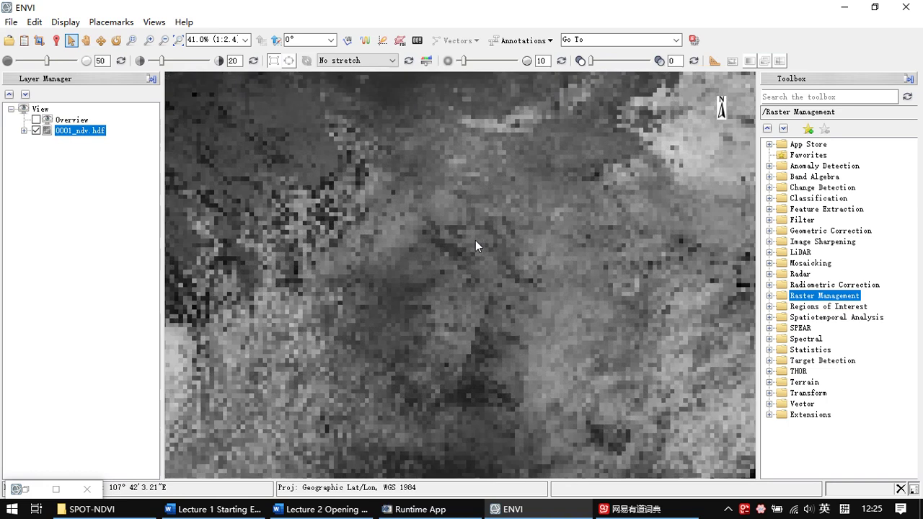
pyautogui.scroll(-5, 476, 240)
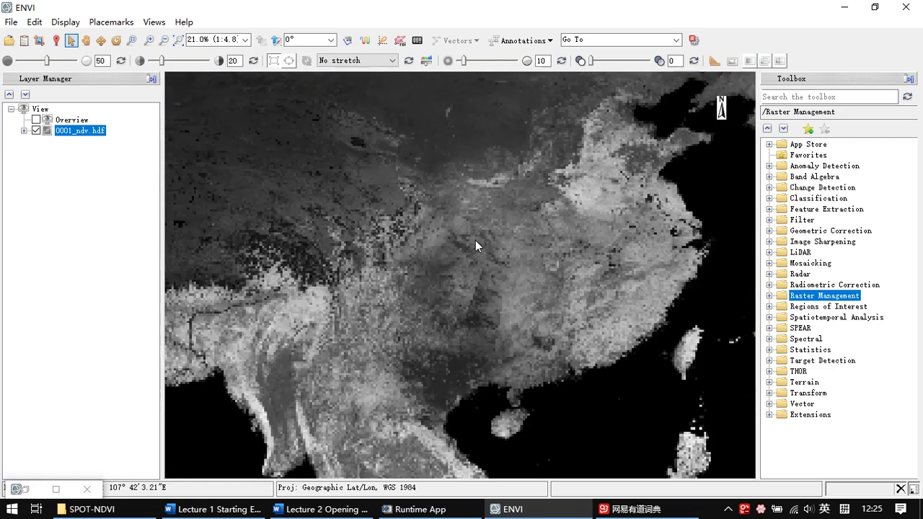
pyautogui.scroll(-2, 475, 240)
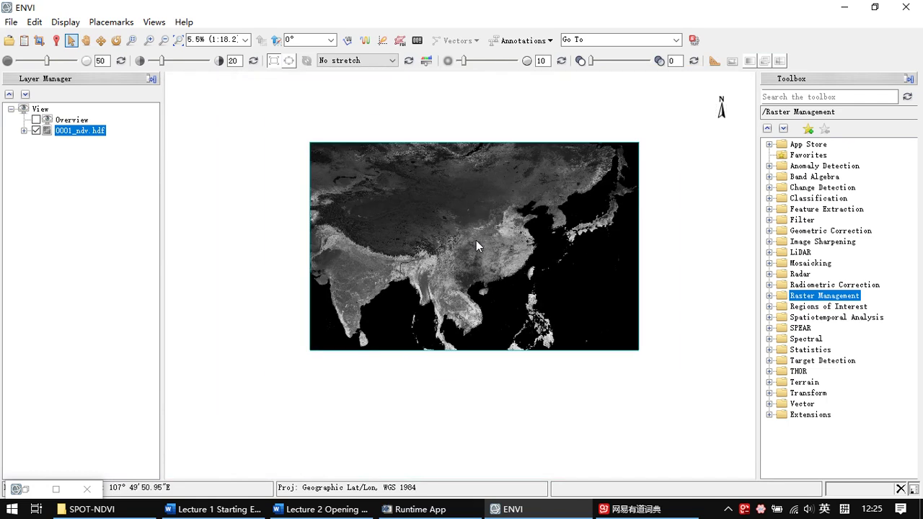
pyautogui.scroll(1, 474, 220)
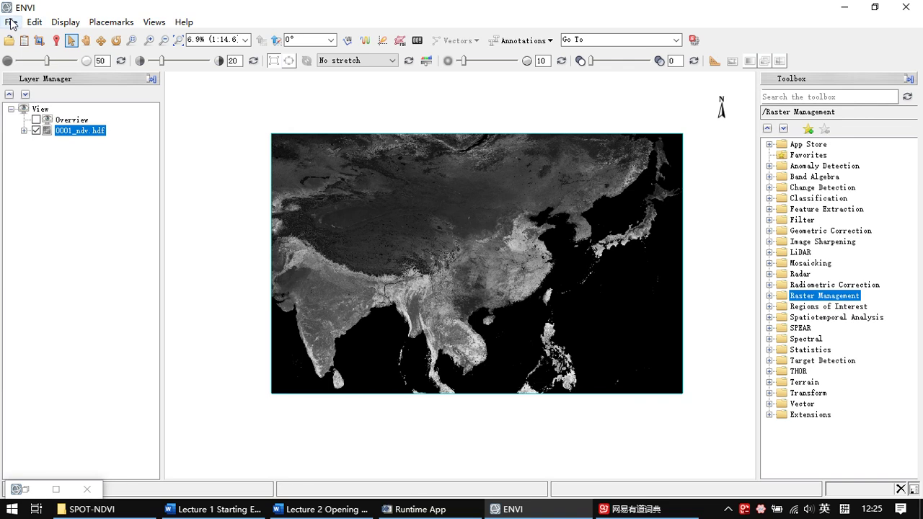
# Switch to File Explorer, examine the FST files in the ETM+ folder, and return to ENVI
pyautogui.click(90, 509)
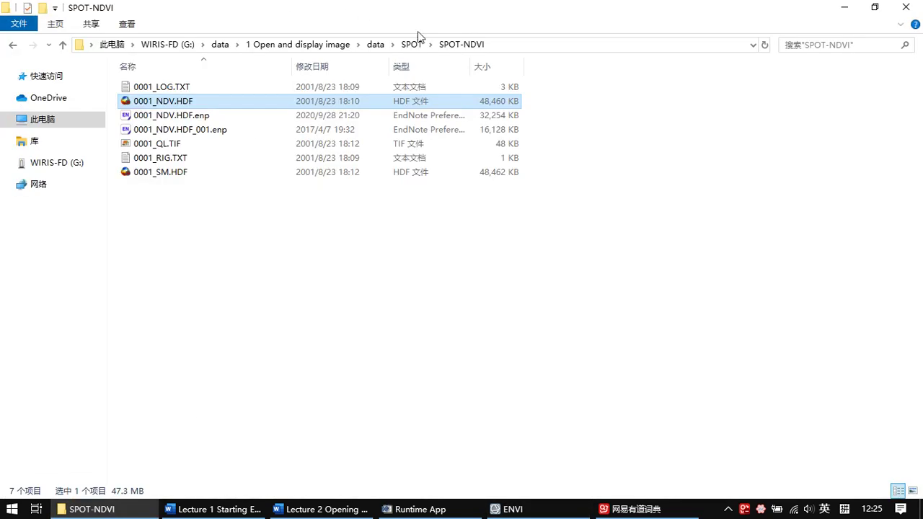
pyautogui.click(402, 48)
pyautogui.click(376, 45)
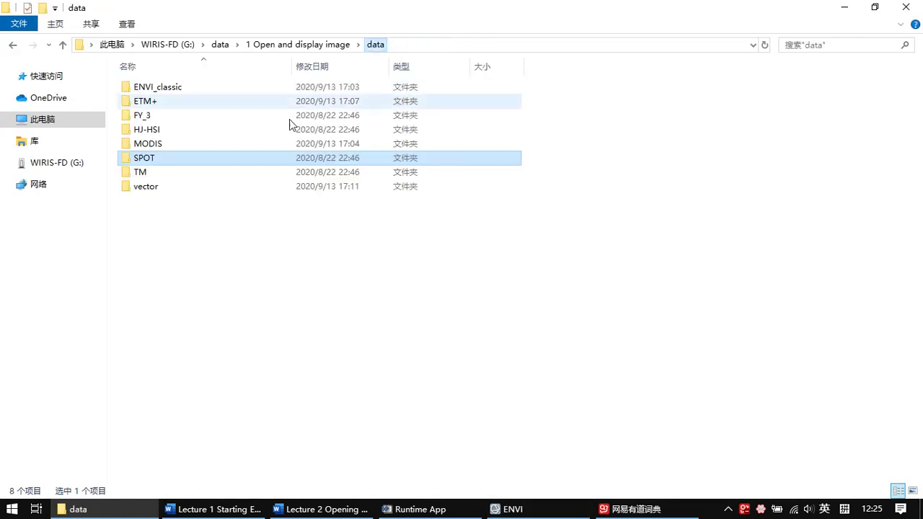
pyautogui.doubleClick(270, 102)
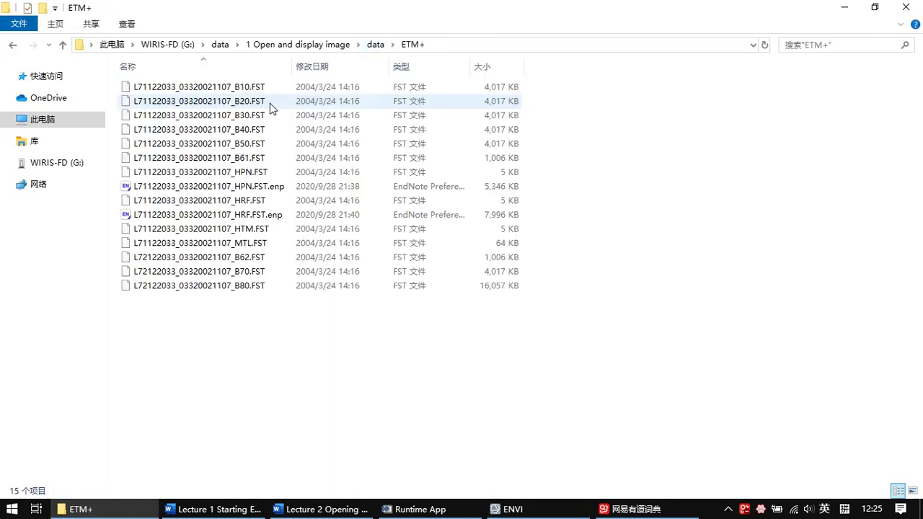
pyautogui.click(373, 49)
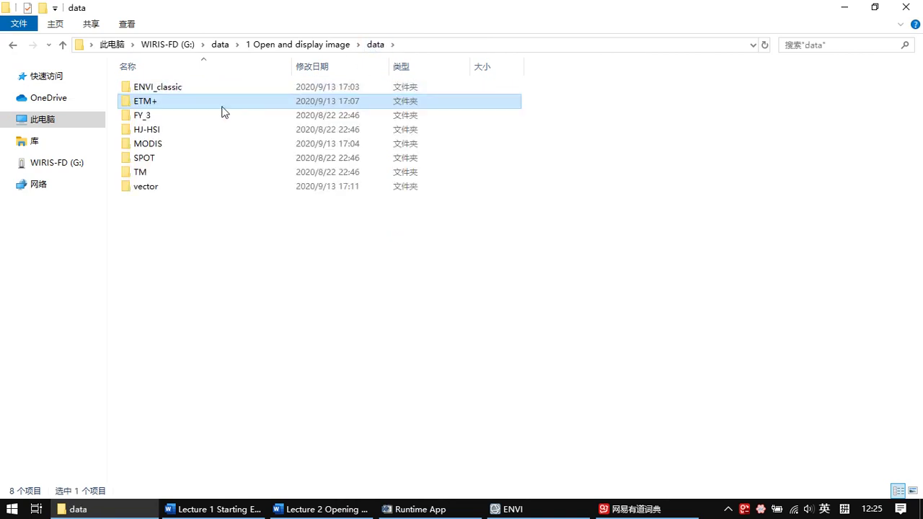
pyautogui.click(845, 11)
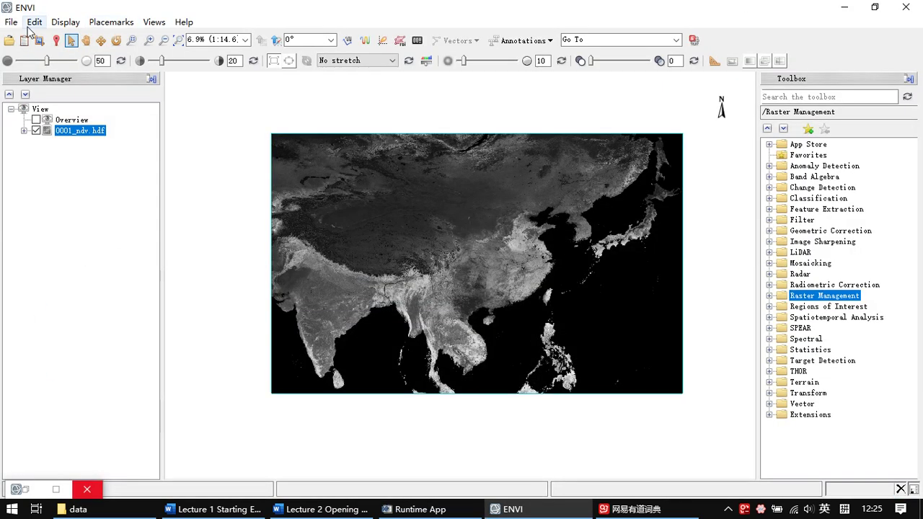
pyautogui.click(11, 22)
pyautogui.moveTo(106, 58)
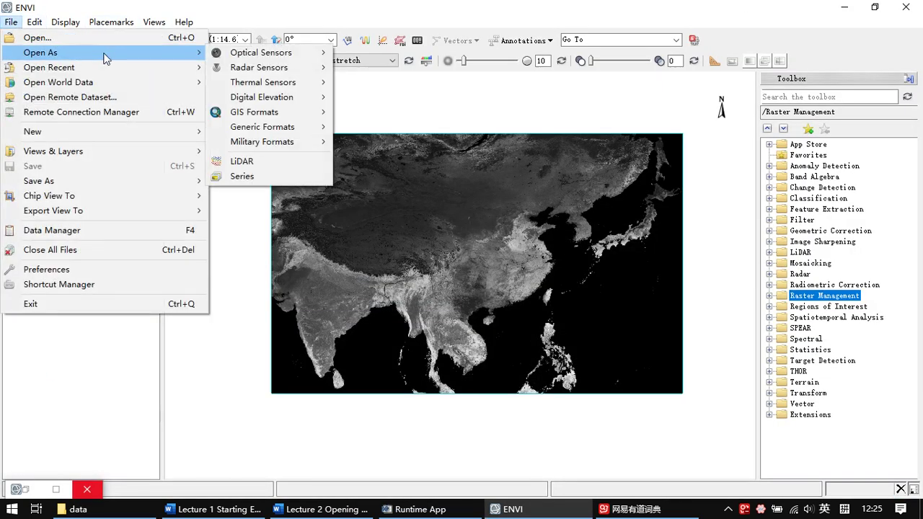
pyautogui.moveTo(283, 61)
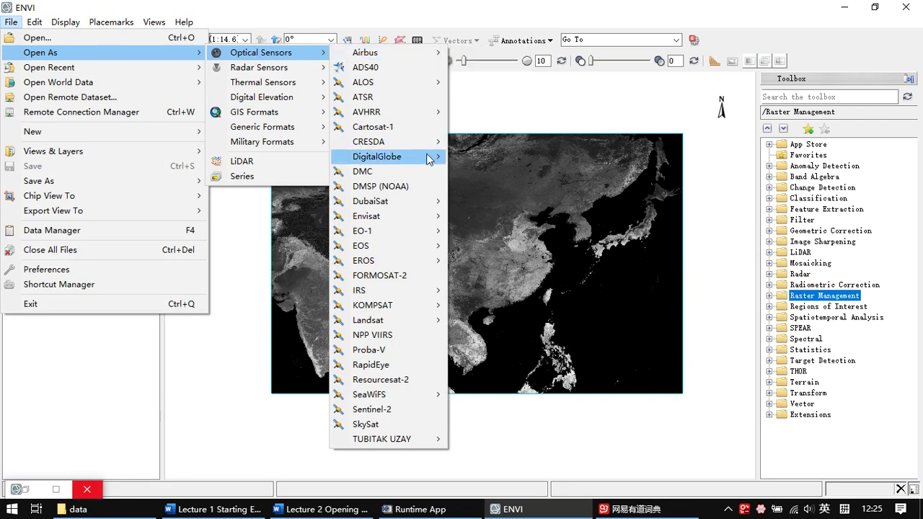
pyautogui.moveTo(371, 325)
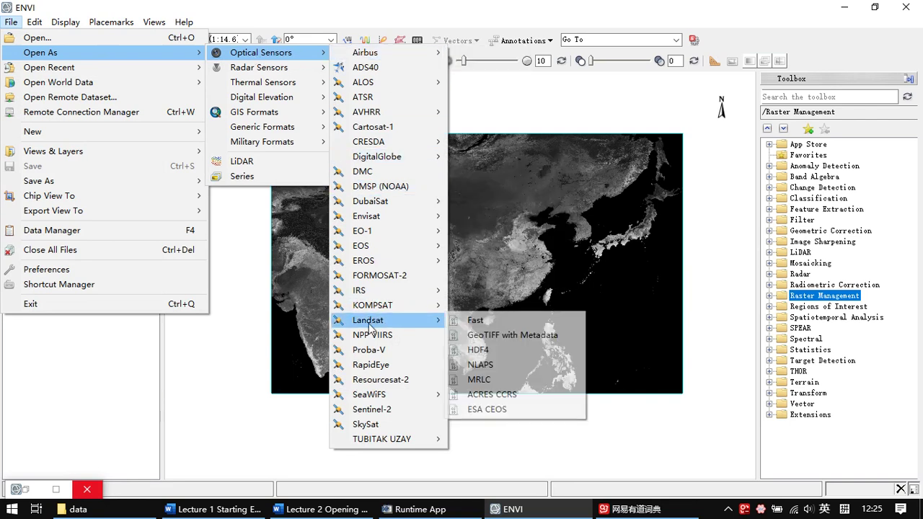
pyautogui.click(488, 324)
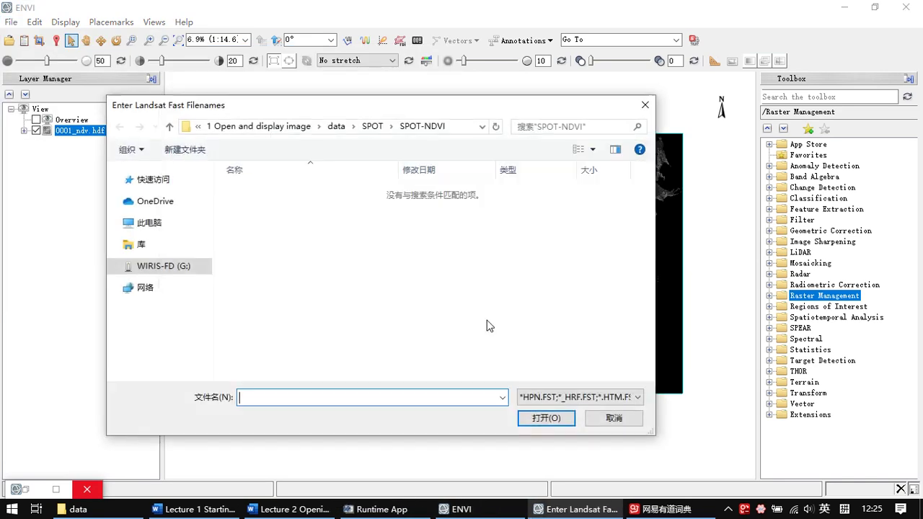
pyautogui.click(336, 127)
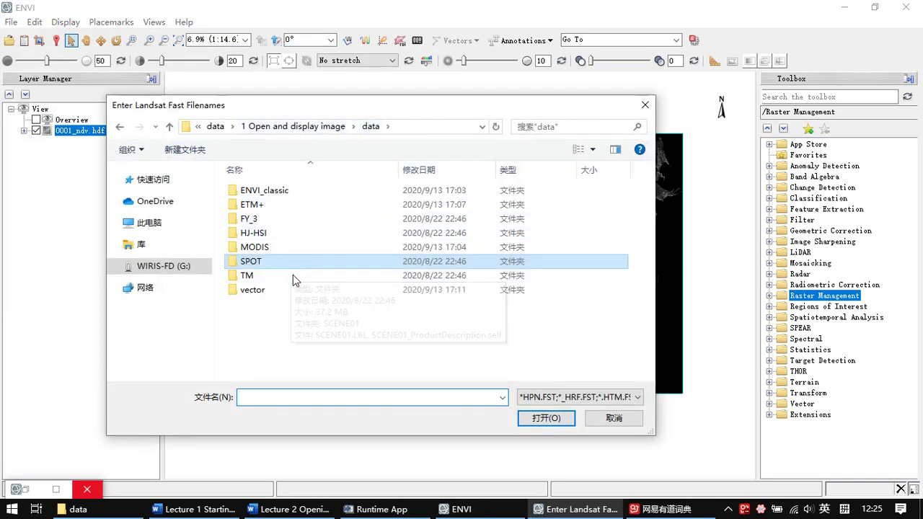
pyautogui.doubleClick(305, 211)
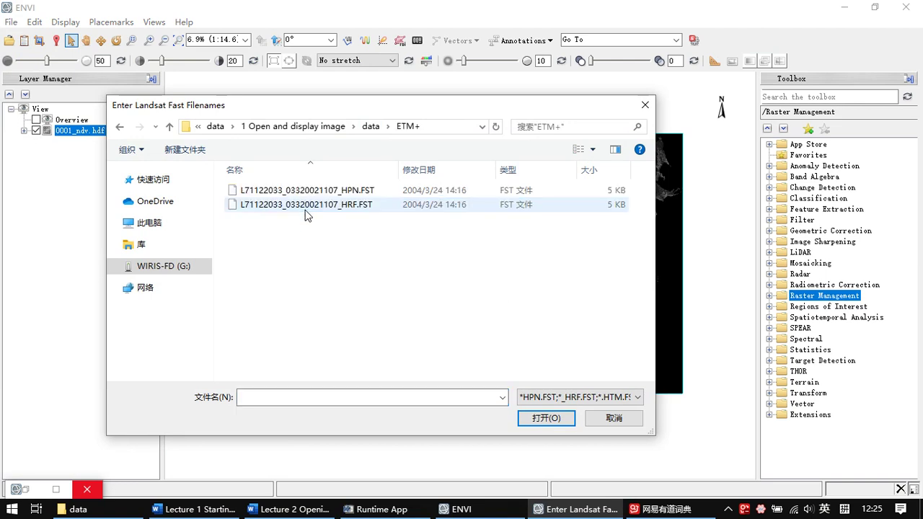
pyautogui.click(339, 193)
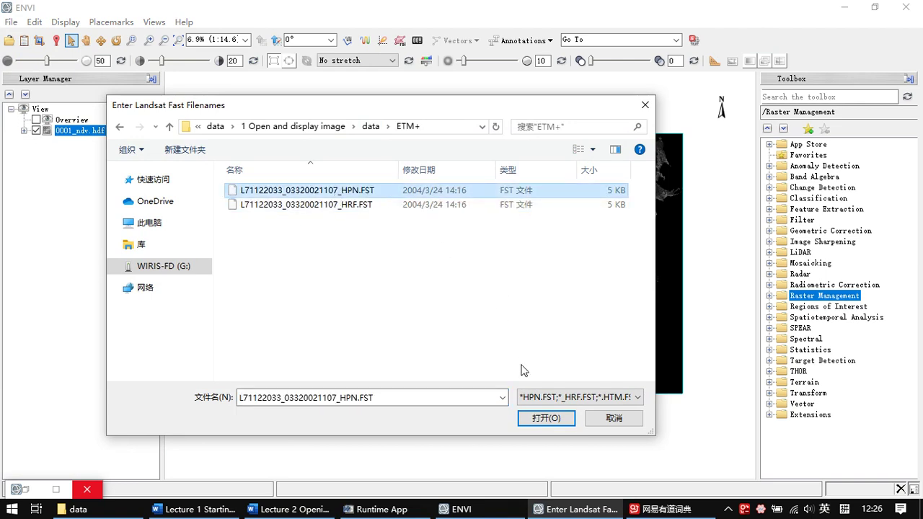
pyautogui.click(542, 419)
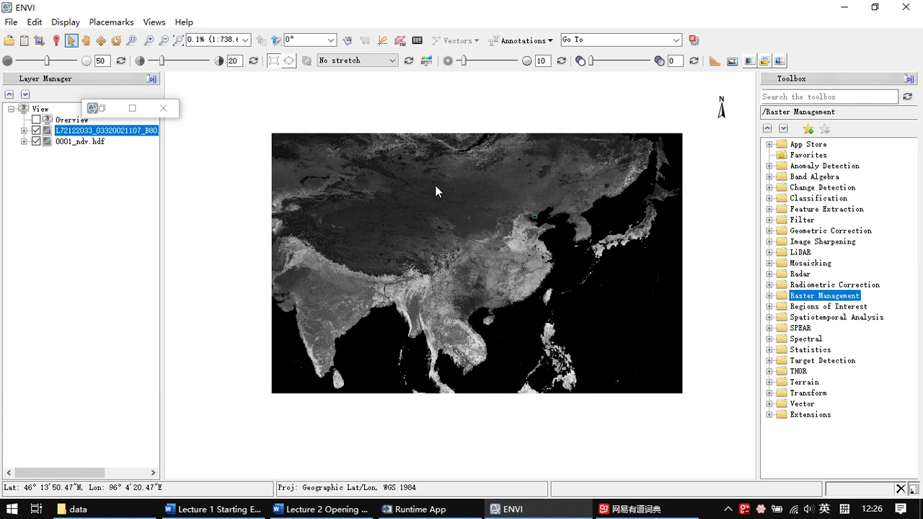
# Examine the Landsat scene's extent and coastal detail against the surrounding NDVI image
pyautogui.scroll(-4, 527, 202)
pyautogui.scroll(10, 533, 210)
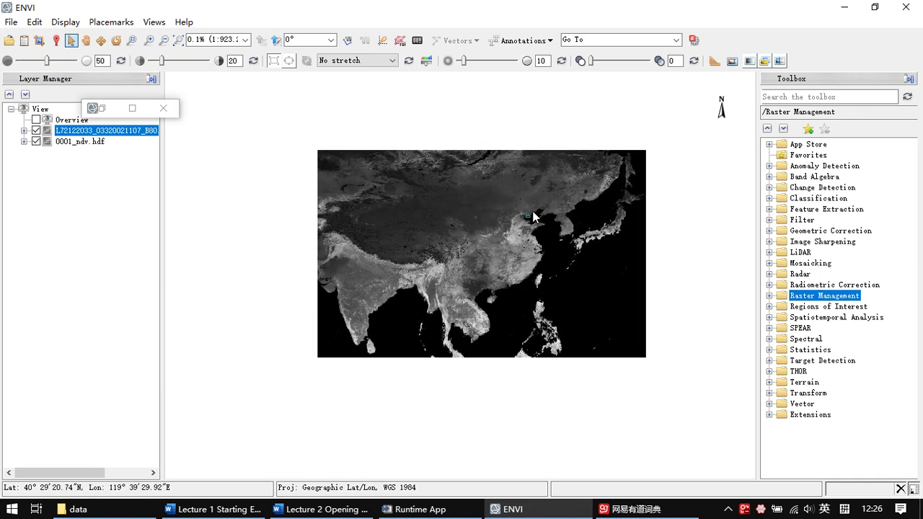
pyautogui.scroll(10, 524, 258)
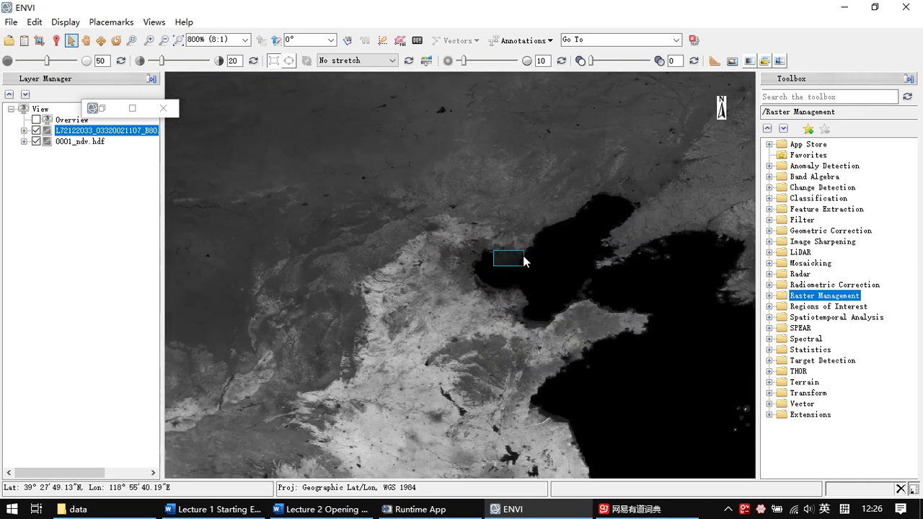
pyautogui.scroll(4, 466, 337)
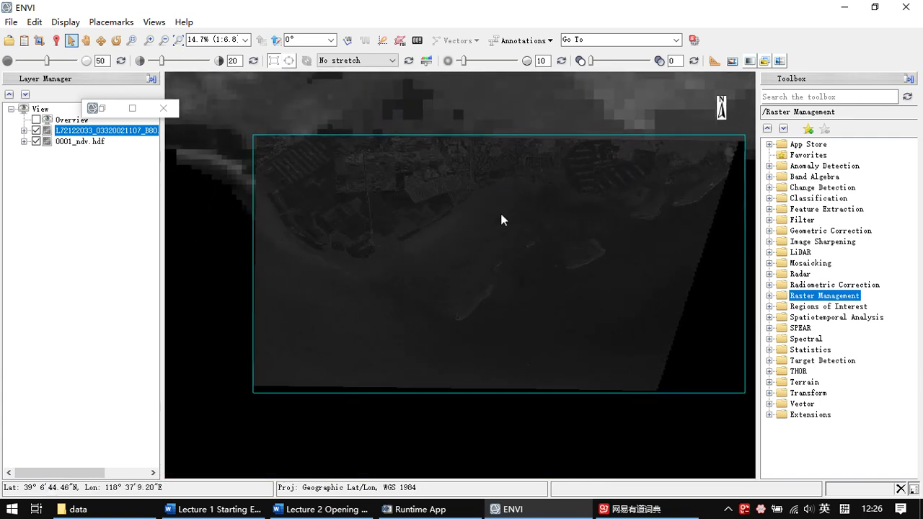
pyautogui.scroll(-2, 497, 215)
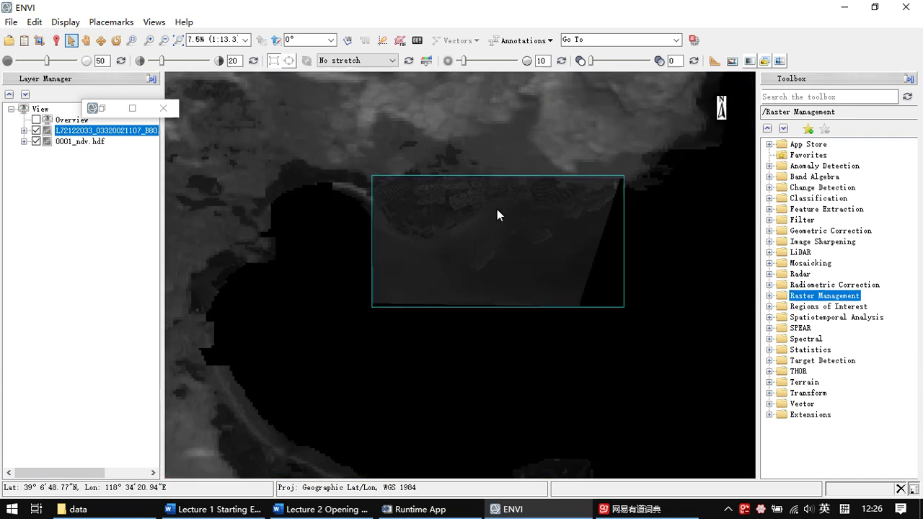
# Hide the 0001_ndv.hdf layer, inspect the Landsat scene on its own, and expand its layer to show the band
pyautogui.scroll(2, 497, 213)
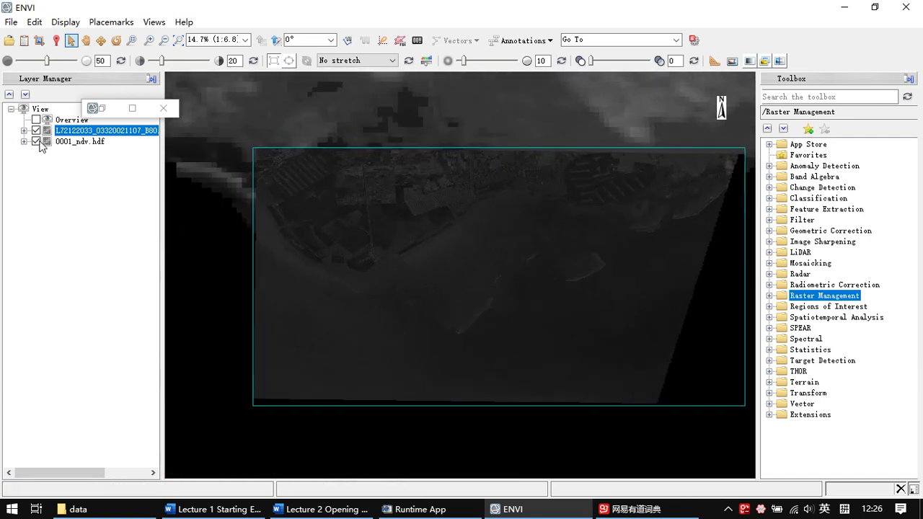
pyautogui.click(35, 142)
pyautogui.moveTo(433, 220); pyautogui.dragTo(393, 218)
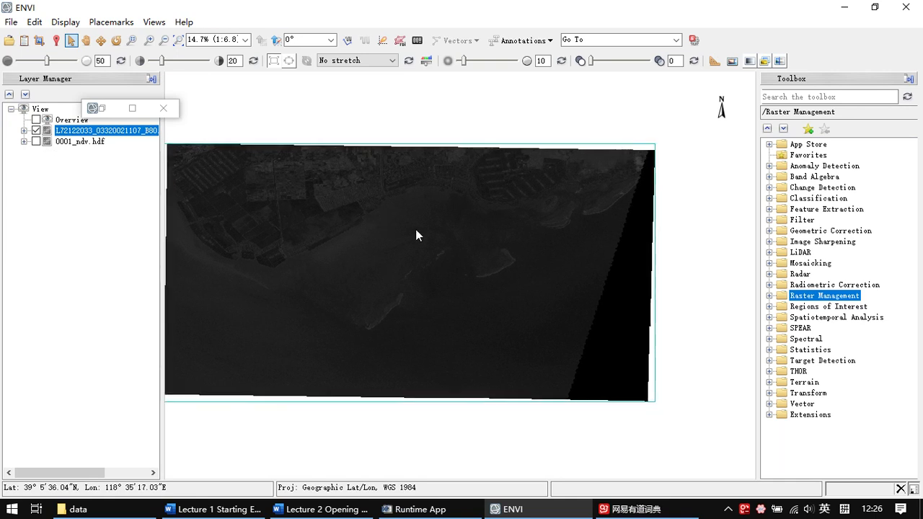
pyautogui.scroll(1, 421, 229)
pyautogui.scroll(-2, 433, 233)
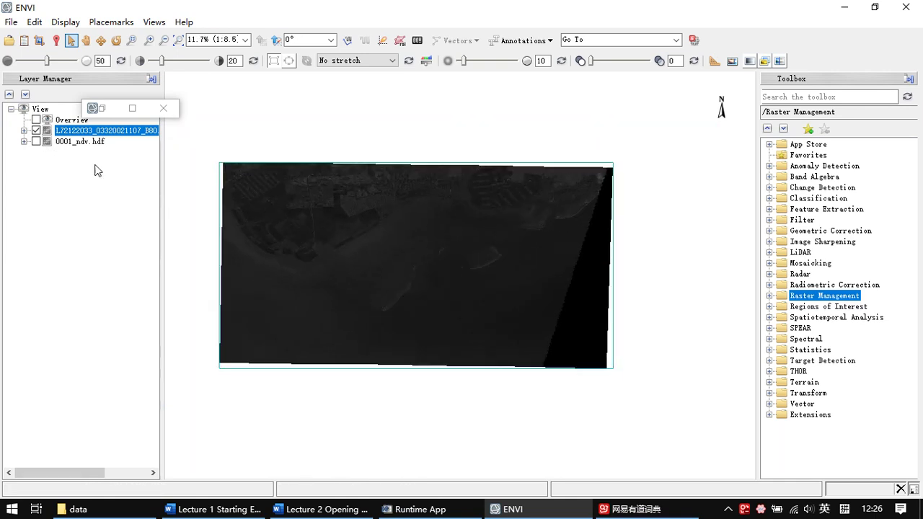
pyautogui.click(24, 131)
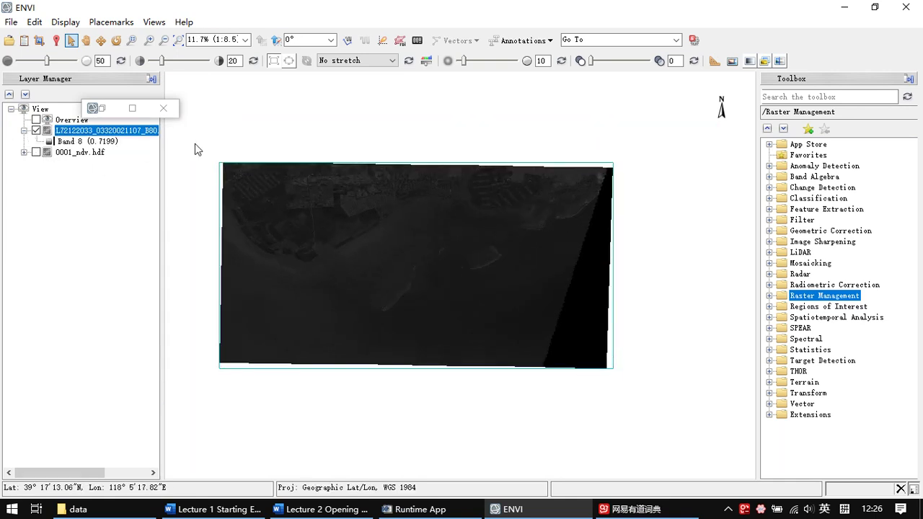
pyautogui.click(93, 109)
pyautogui.click(102, 114)
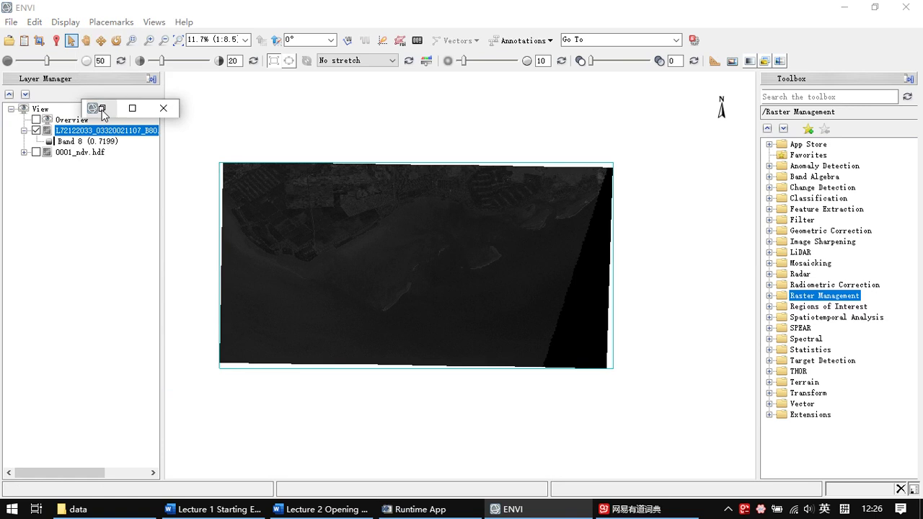
pyautogui.click(108, 109)
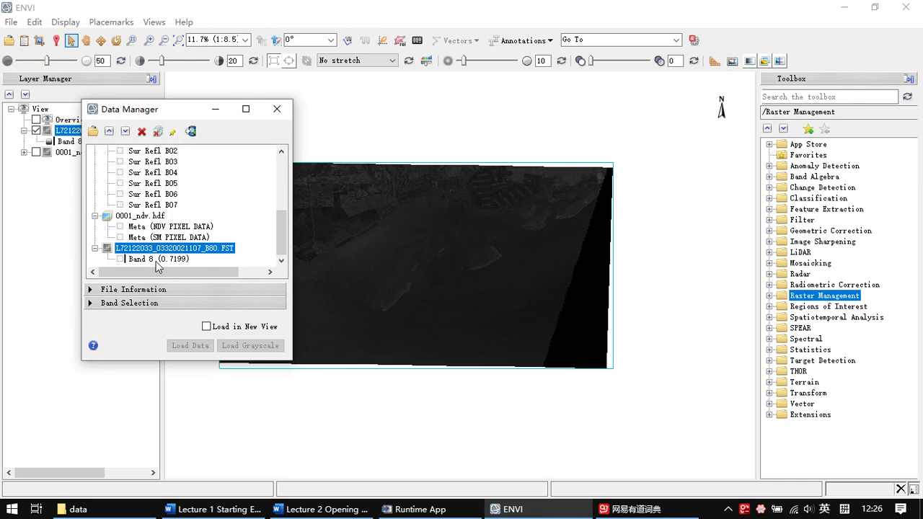
pyautogui.moveTo(460, 241); pyautogui.dragTo(531, 237)
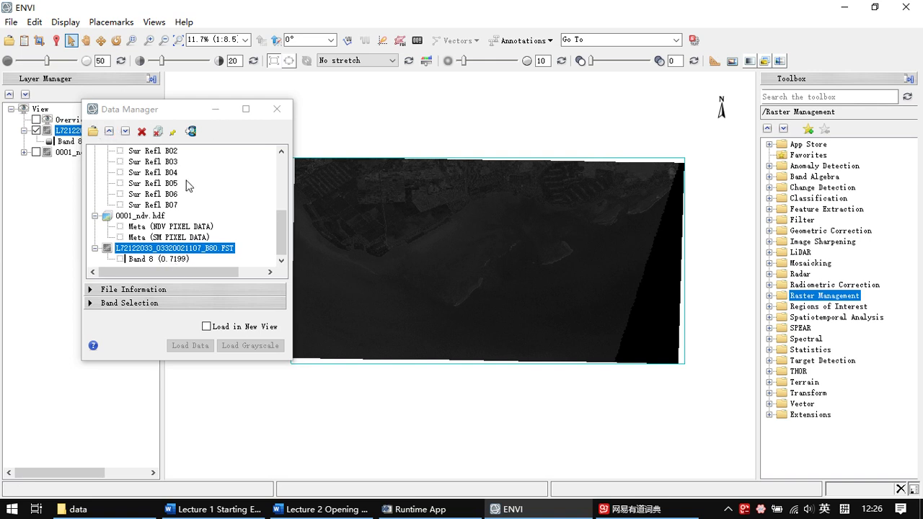
pyautogui.click(140, 132)
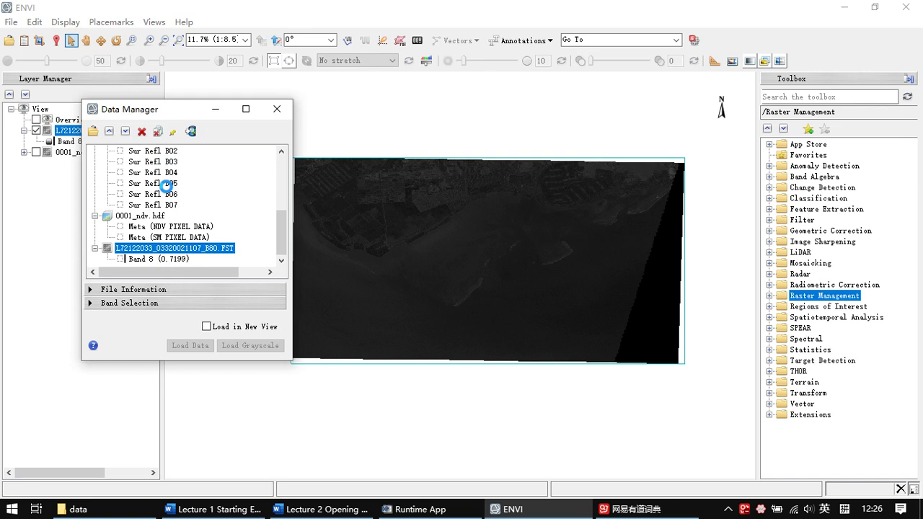
pyautogui.click(218, 110)
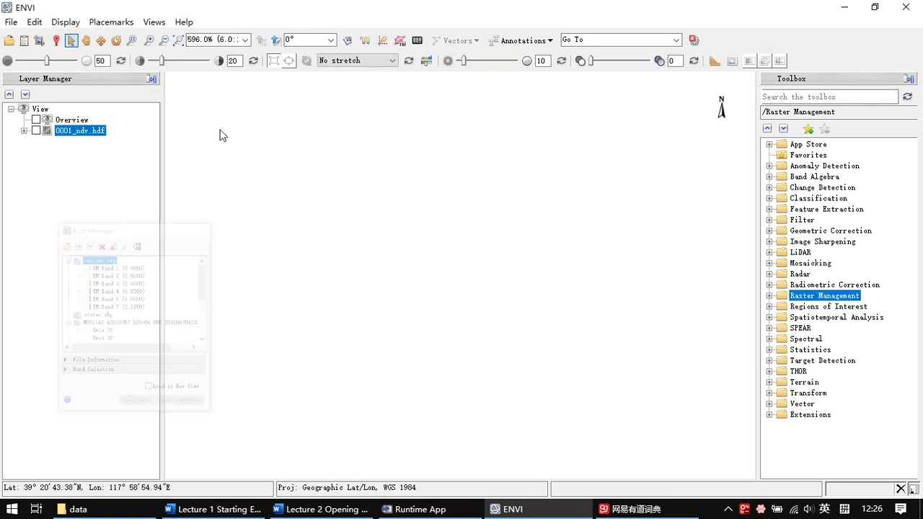
# Switch to File Explorer, examine the .he5 file in the FY_3 folder, and return to ENVI
pyautogui.click(78, 509)
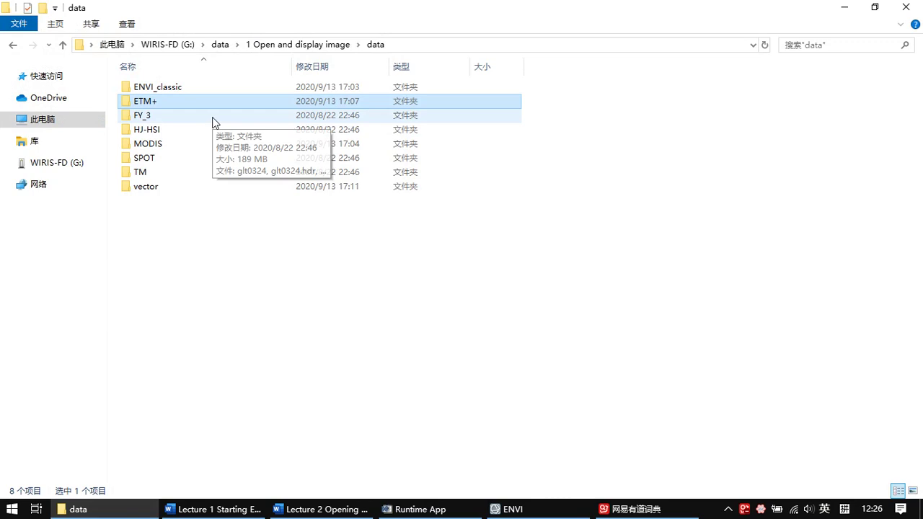
pyautogui.doubleClick(346, 9)
pyautogui.moveTo(338, 9); pyautogui.dragTo(419, 142)
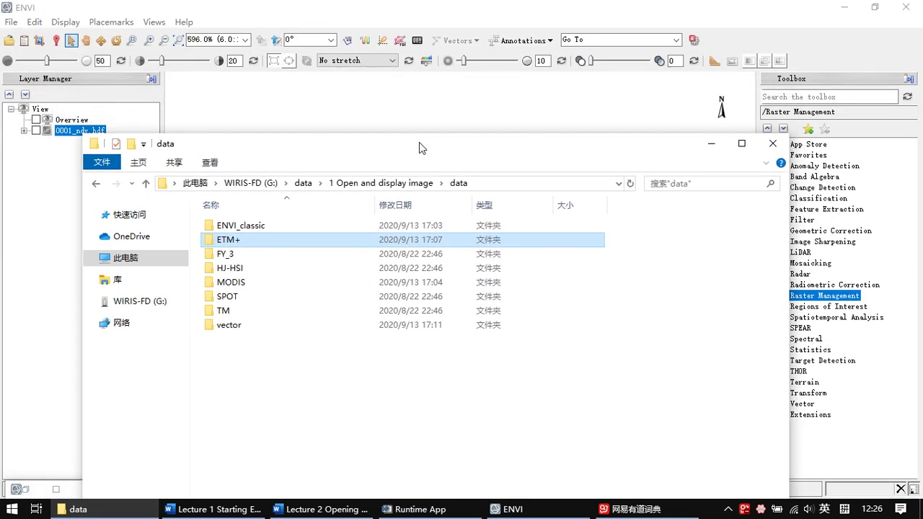
pyautogui.click(11, 24)
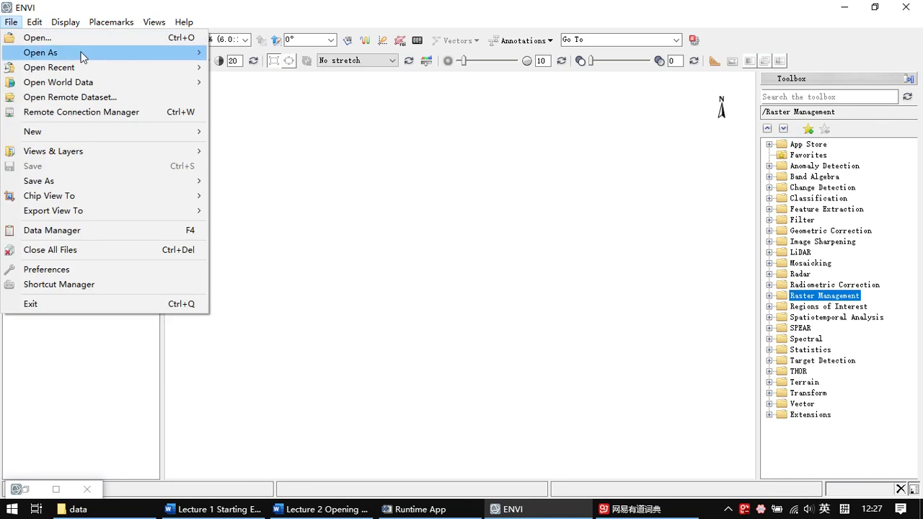
pyautogui.moveTo(177, 54)
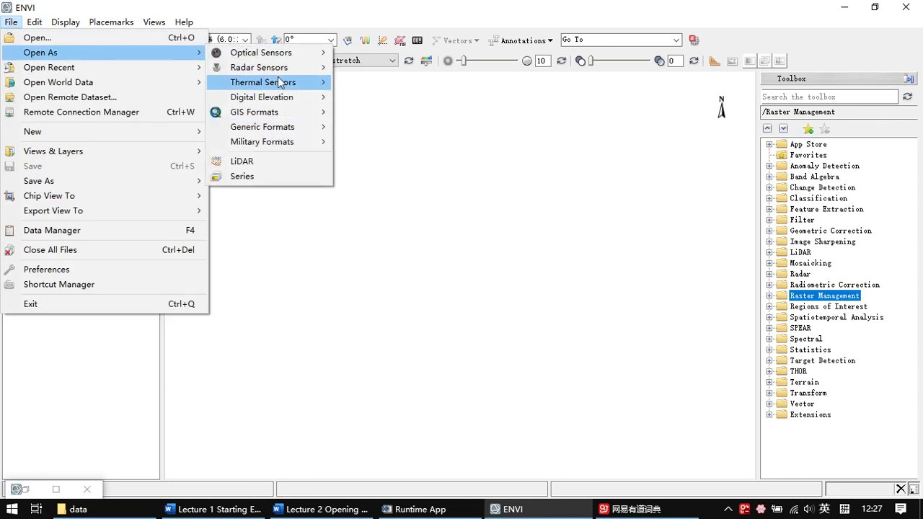
pyautogui.moveTo(280, 83)
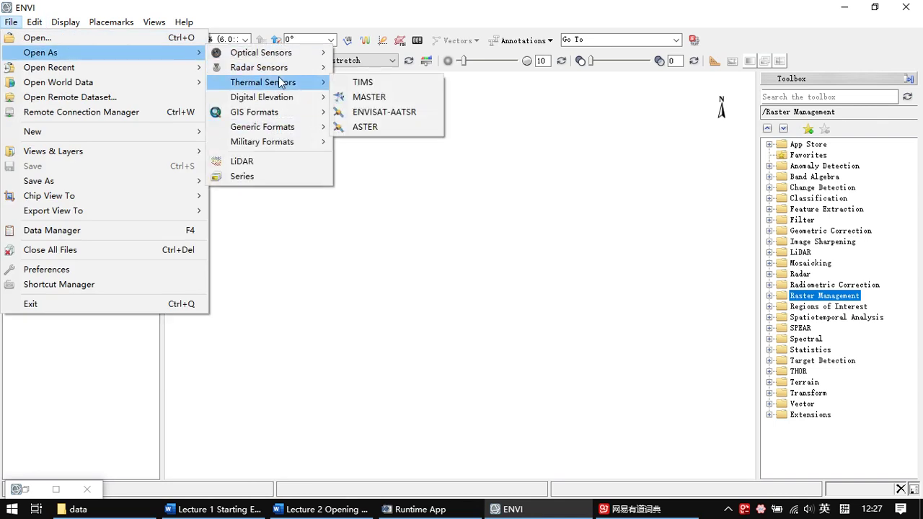
pyautogui.click(121, 508)
pyautogui.doubleClick(225, 254)
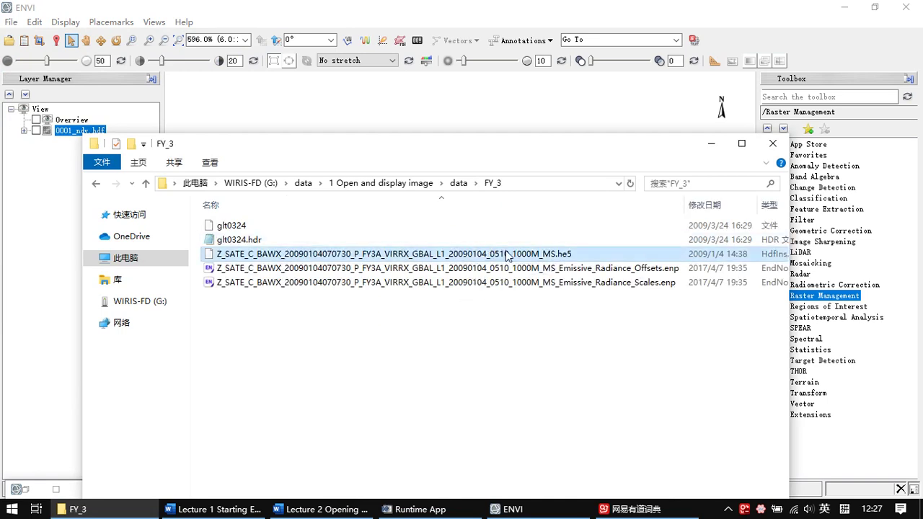
pyautogui.click(546, 254)
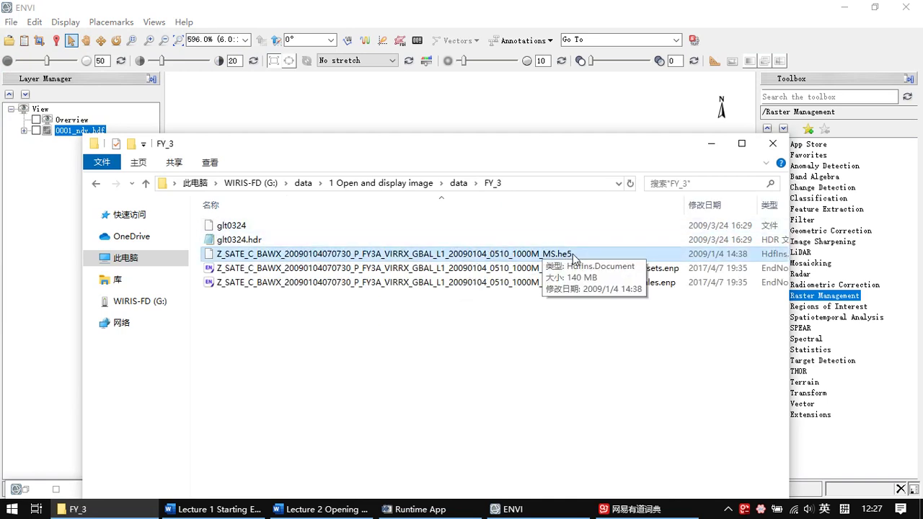
pyautogui.click(459, 183)
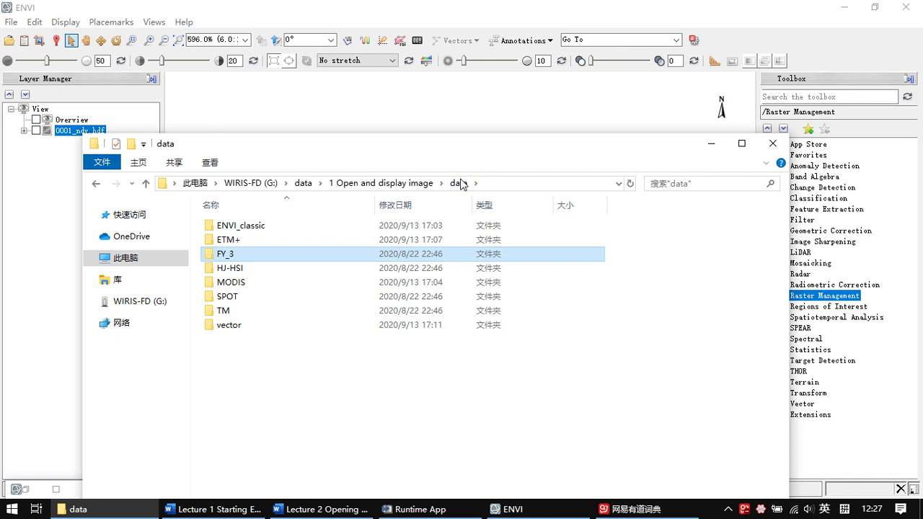
pyautogui.click(699, 147)
pyautogui.click(10, 24)
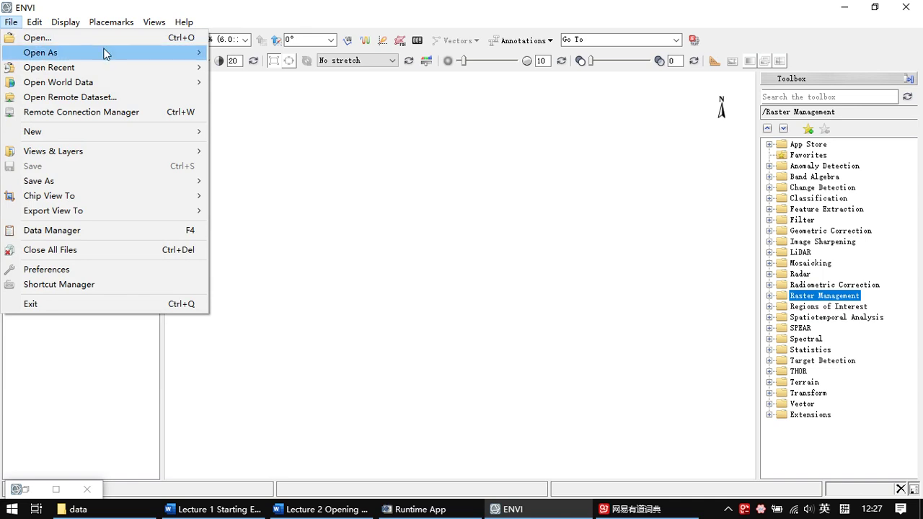
pyautogui.moveTo(105, 52)
pyautogui.moveTo(277, 56)
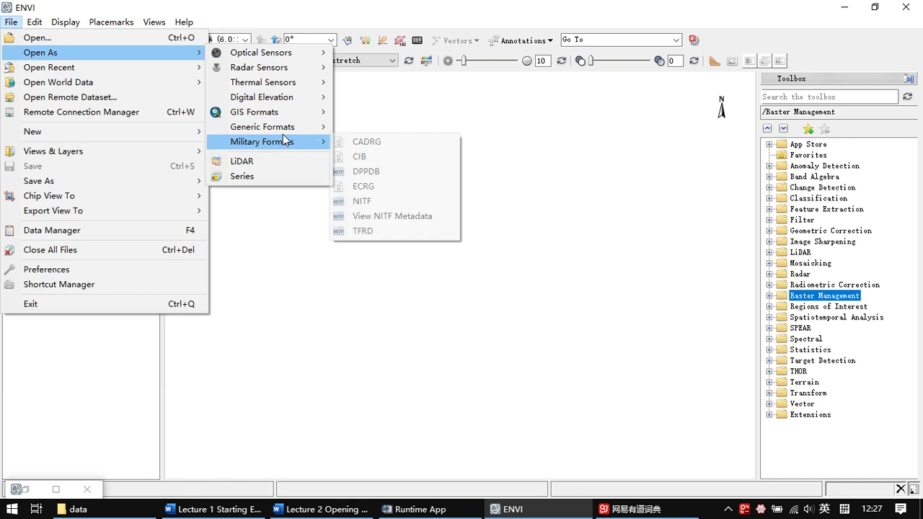
pyautogui.moveTo(289, 137)
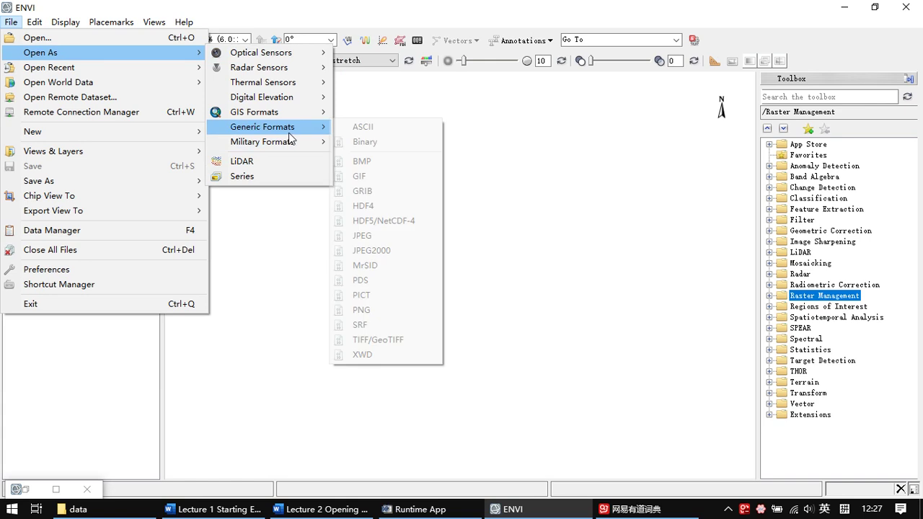
pyautogui.click(408, 226)
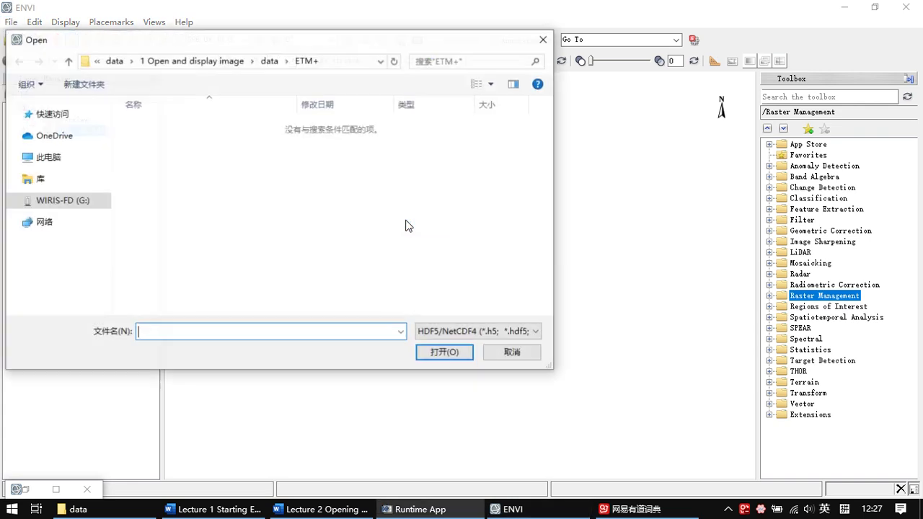
pyautogui.click(267, 61)
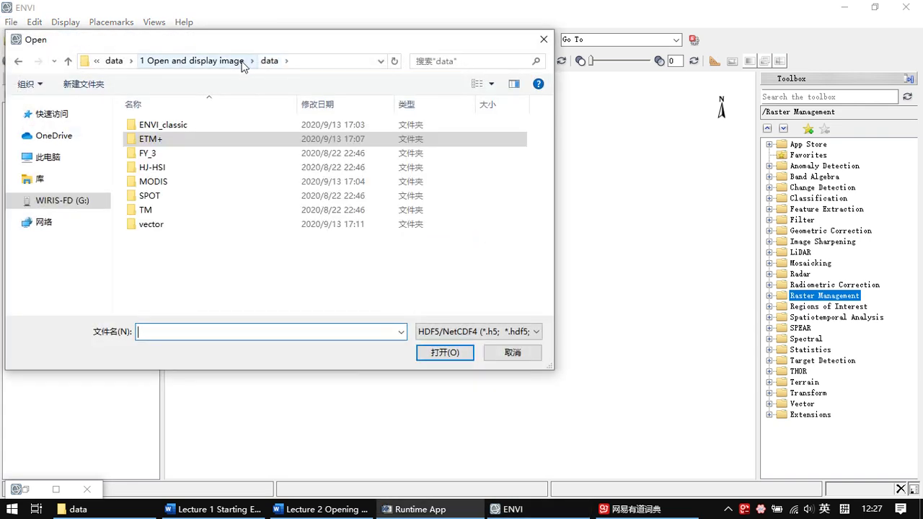
pyautogui.click(147, 156)
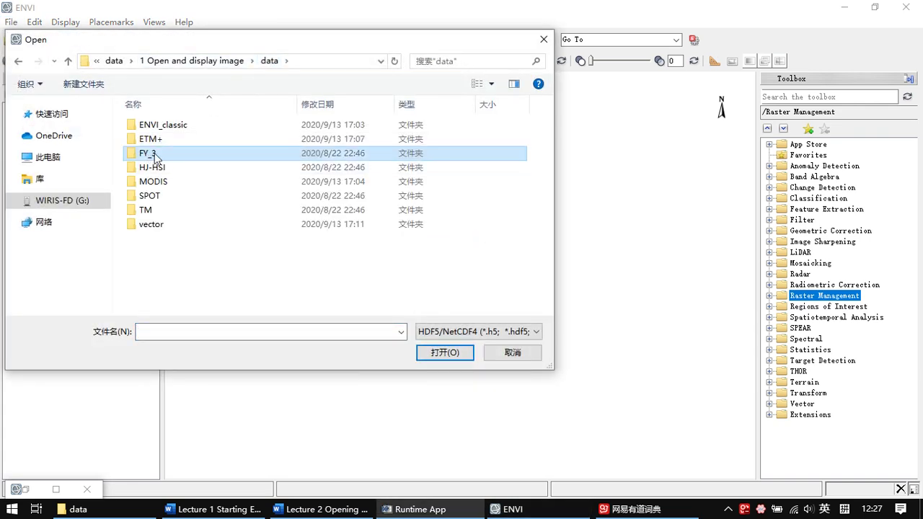
pyautogui.doubleClick(155, 153)
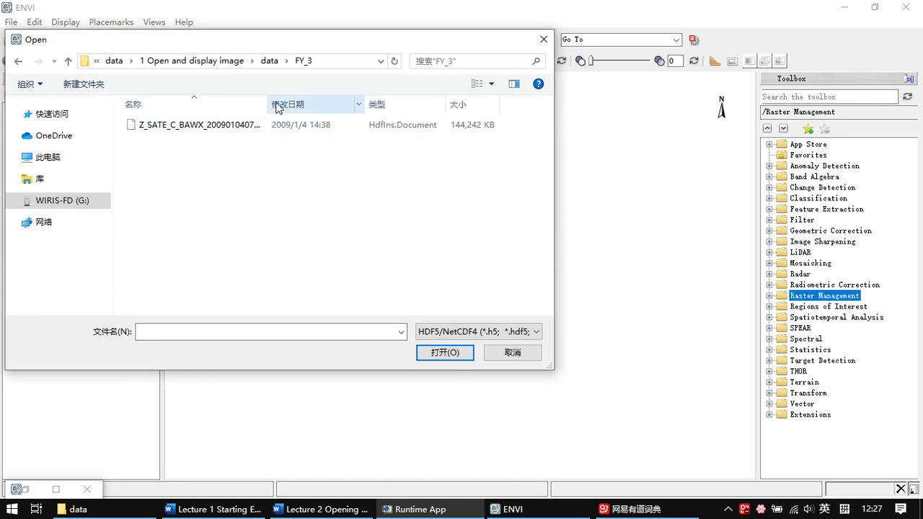
pyautogui.moveTo(268, 104); pyautogui.dragTo(516, 106)
pyautogui.click(487, 127)
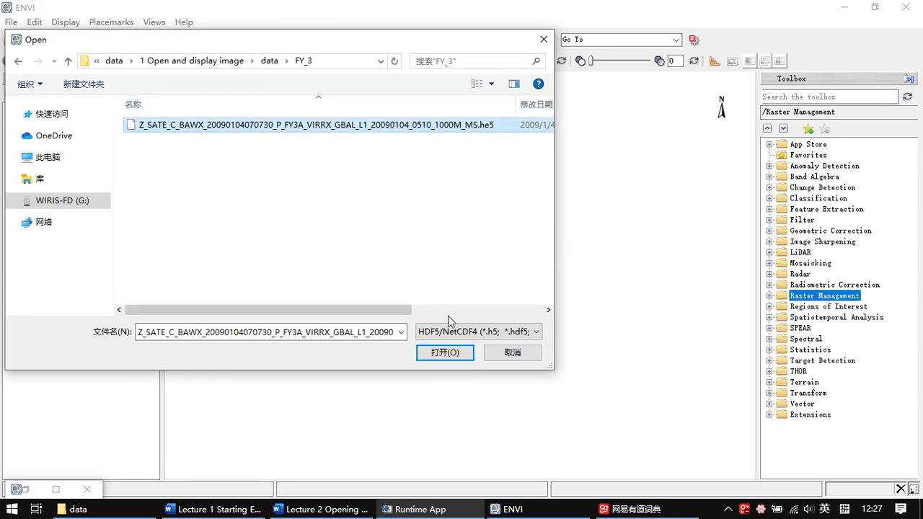
pyautogui.click(443, 353)
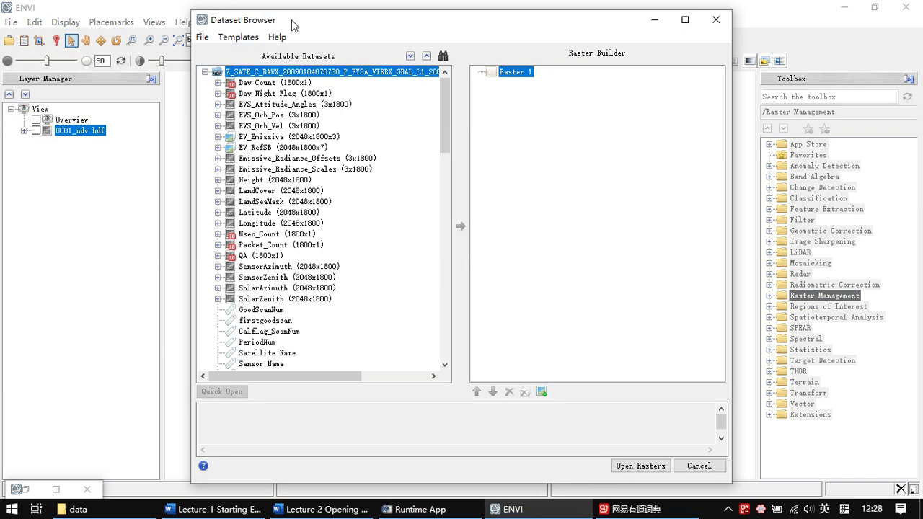
pyautogui.moveTo(320, 25); pyautogui.dragTo(312, 27)
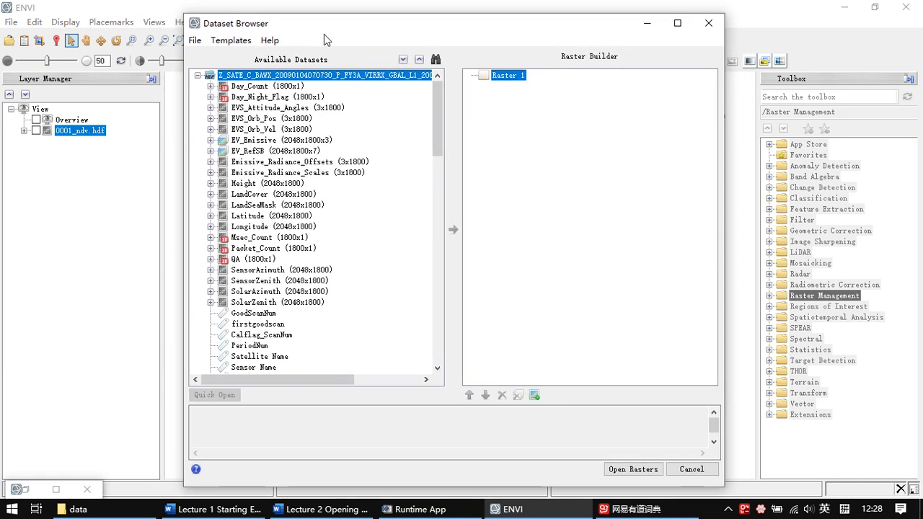
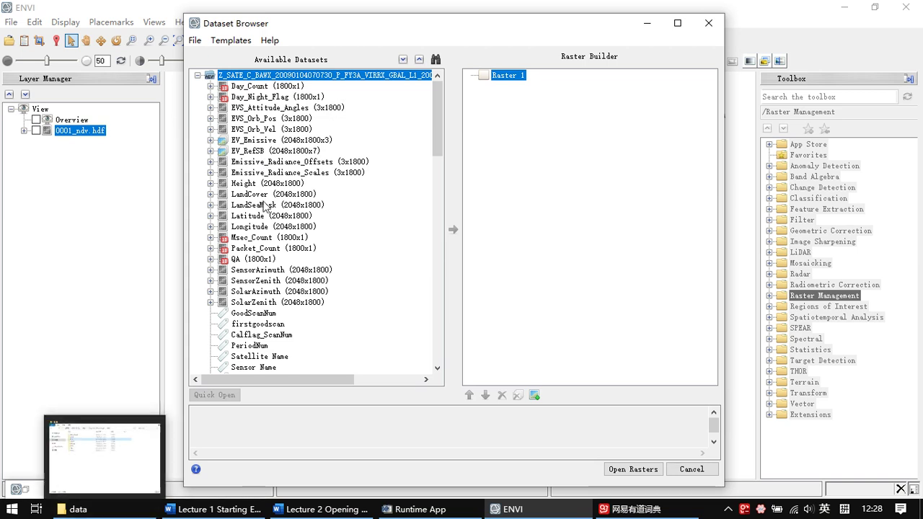
# Expand the EV_Emissive dataset in the Dataset Browser and examine its attributes
pyautogui.click(211, 139)
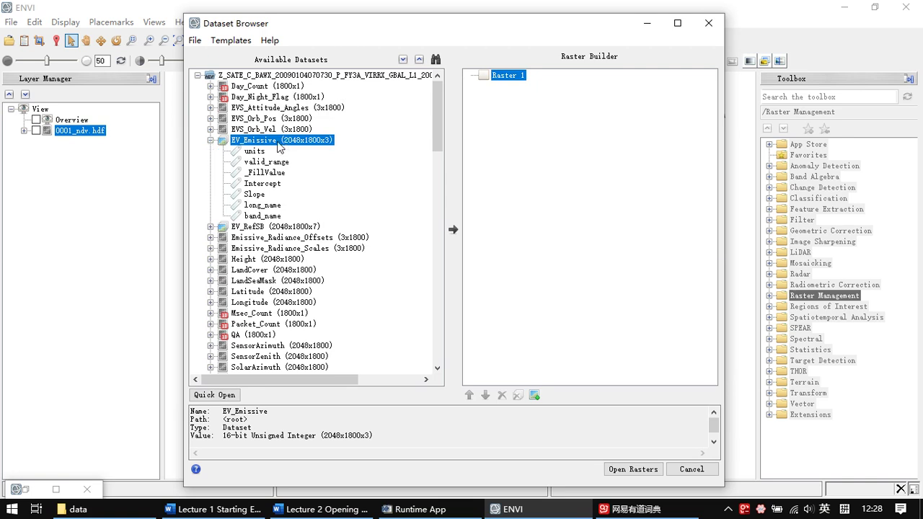
pyautogui.click(212, 140)
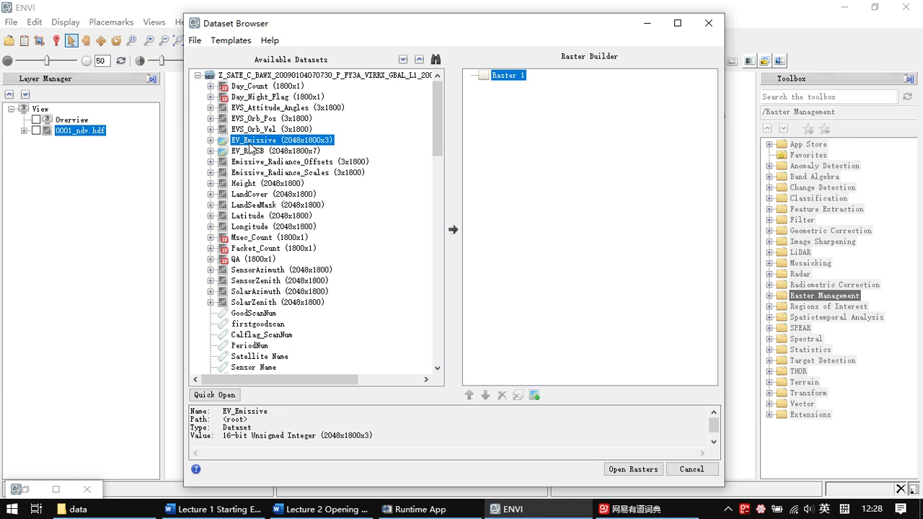
pyautogui.click(211, 141)
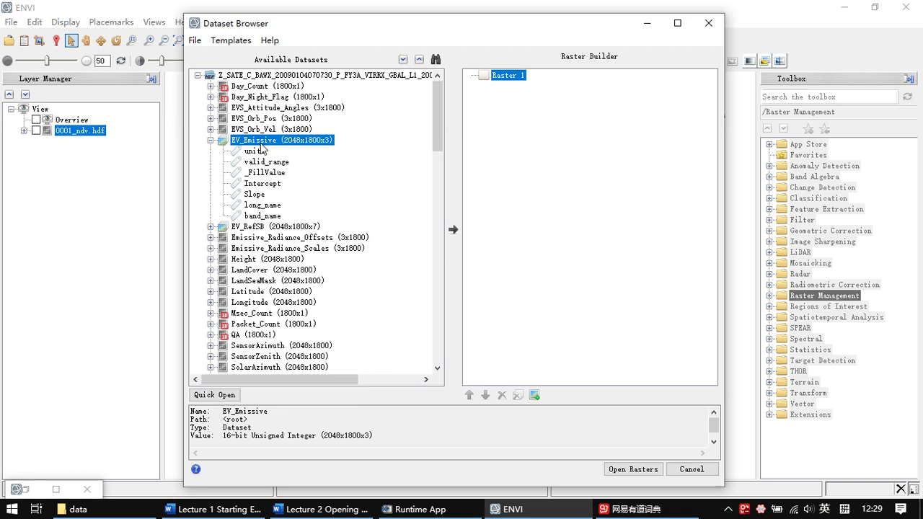
# Expand the EV_RefSB dataset, review its attributes, and add the dataset to Raster 1 in the Raster Builder
pyautogui.click(254, 228)
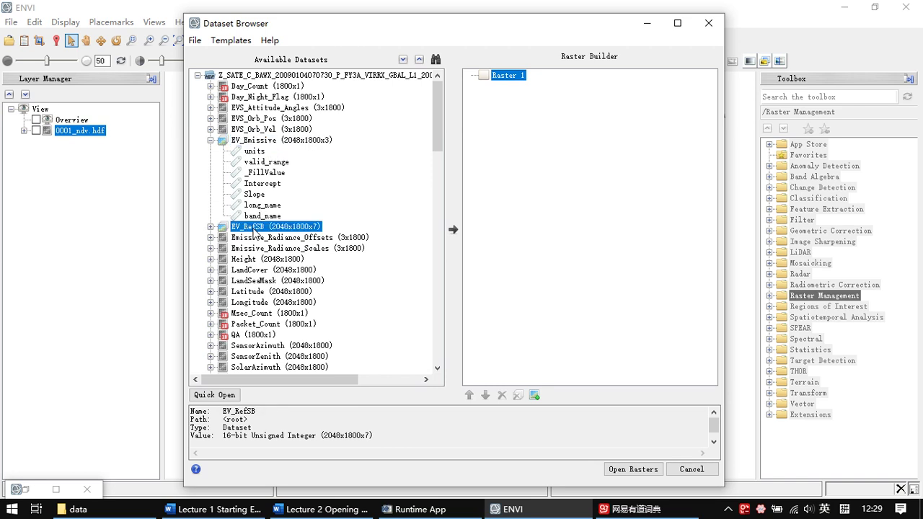
pyautogui.click(210, 227)
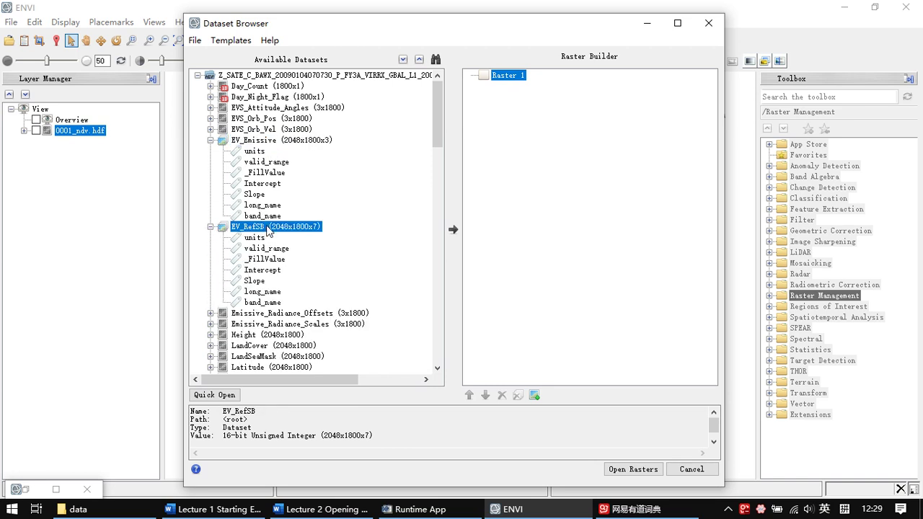
pyautogui.scroll(-4, 270, 216)
pyautogui.scroll(3, 278, 198)
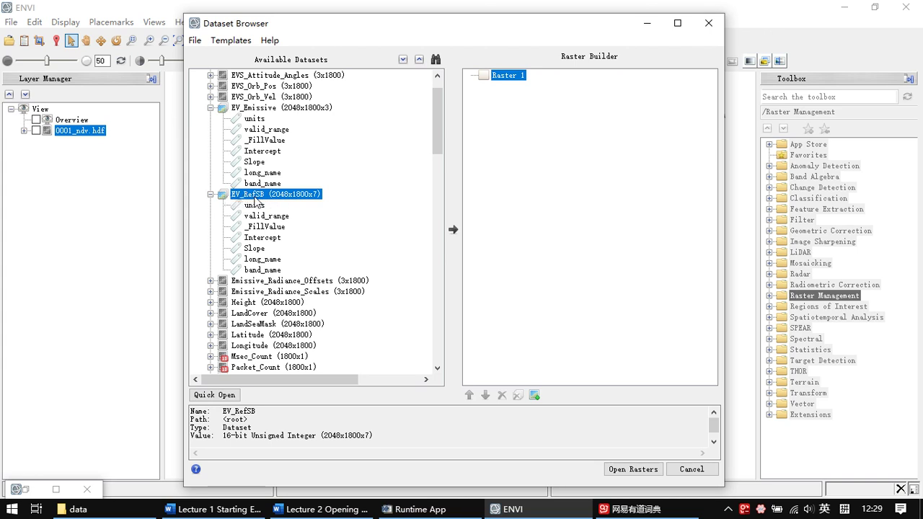
pyautogui.click(454, 230)
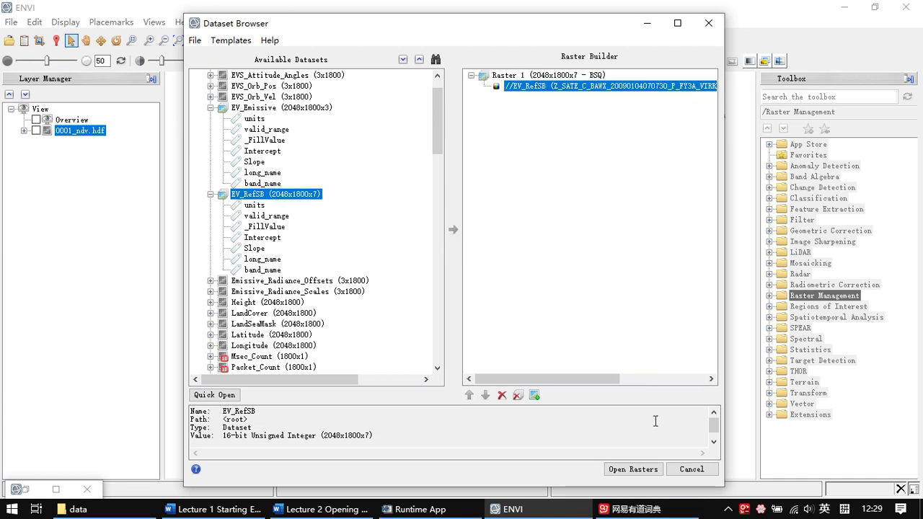
# Open the EV_RefSB raster from the Raster Builder, and remove the 0001_ndv.hdf and FY-3A layers from the Layer Manager
pyautogui.click(633, 470)
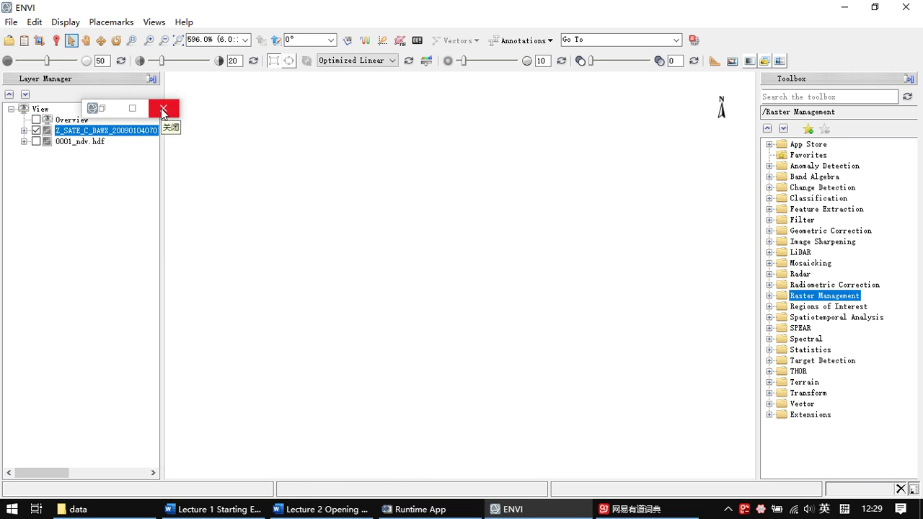
pyautogui.click(163, 110)
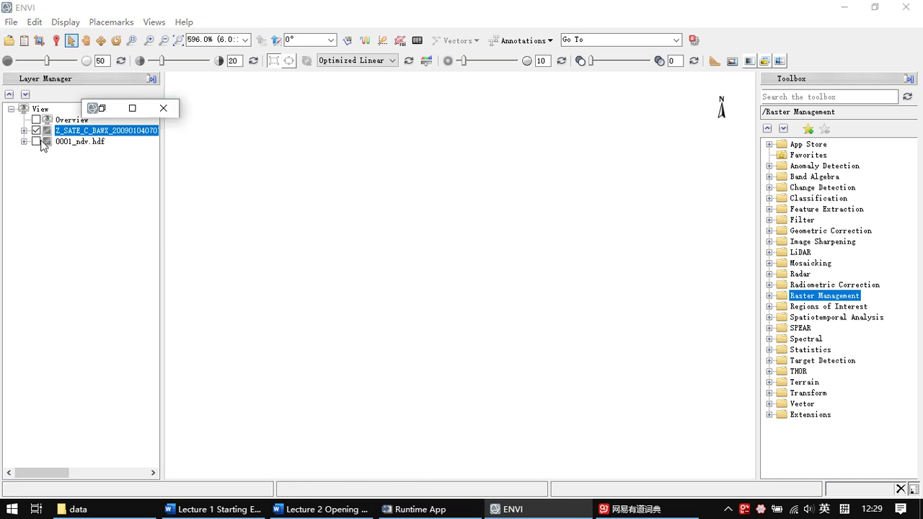
pyautogui.rightClick(81, 143)
pyautogui.click(119, 230)
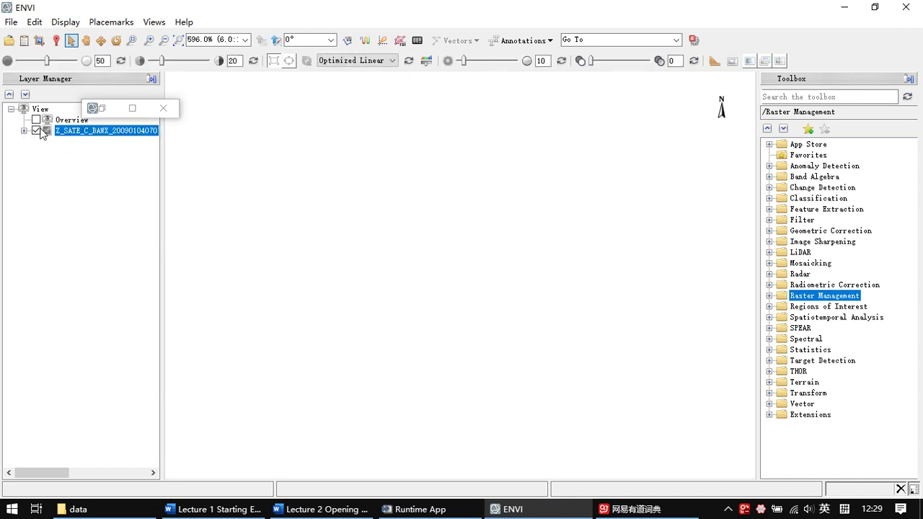
pyautogui.rightClick(90, 131)
pyautogui.click(137, 220)
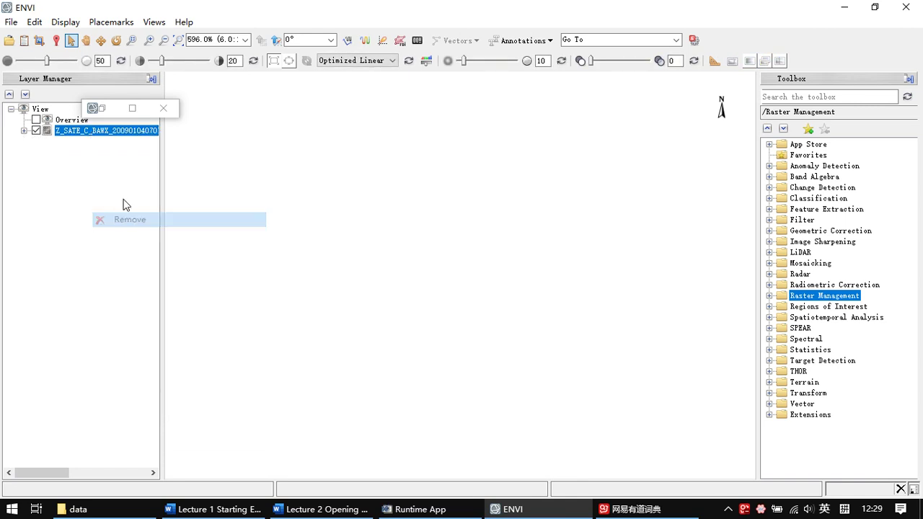
# Load the FY-3A raster from the Data Manager as an RGB composite of Band 3, Band 2 and Band 1
pyautogui.click(101, 108)
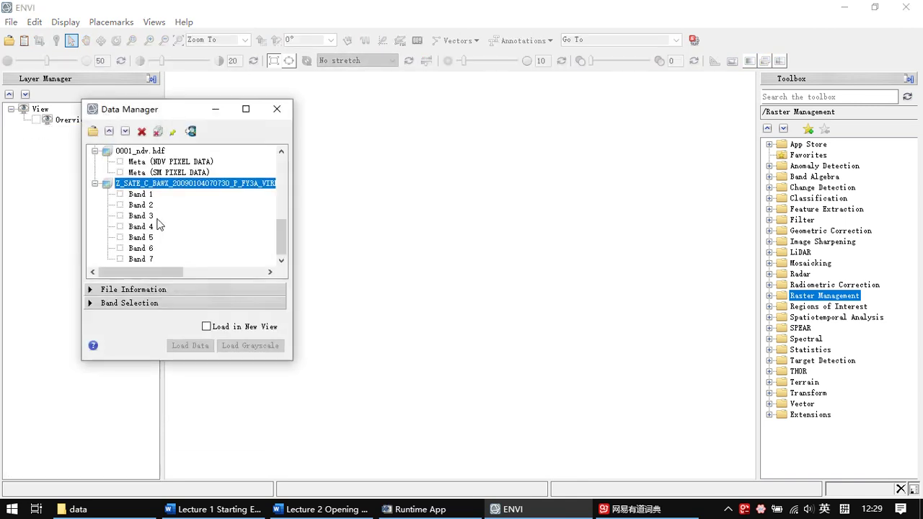
pyautogui.rightClick(171, 184)
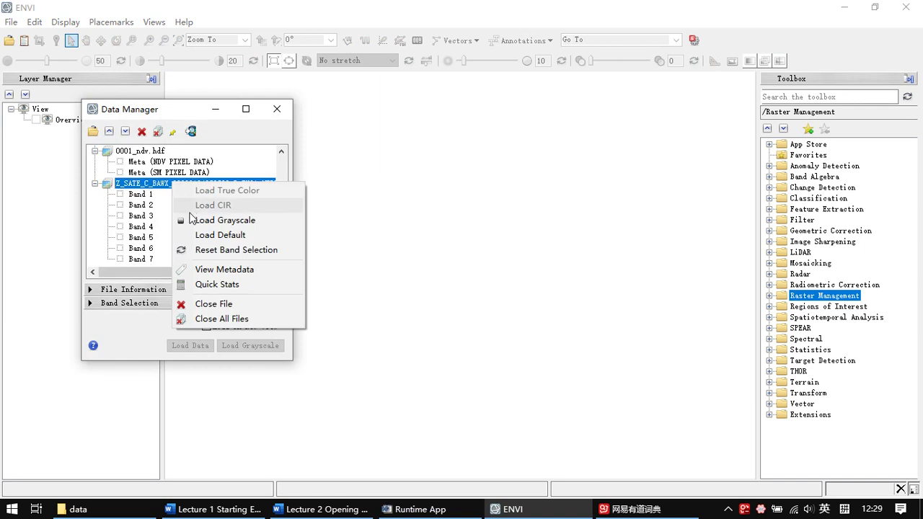
pyautogui.click(142, 220)
pyautogui.click(141, 205)
pyautogui.click(140, 194)
pyautogui.click(191, 346)
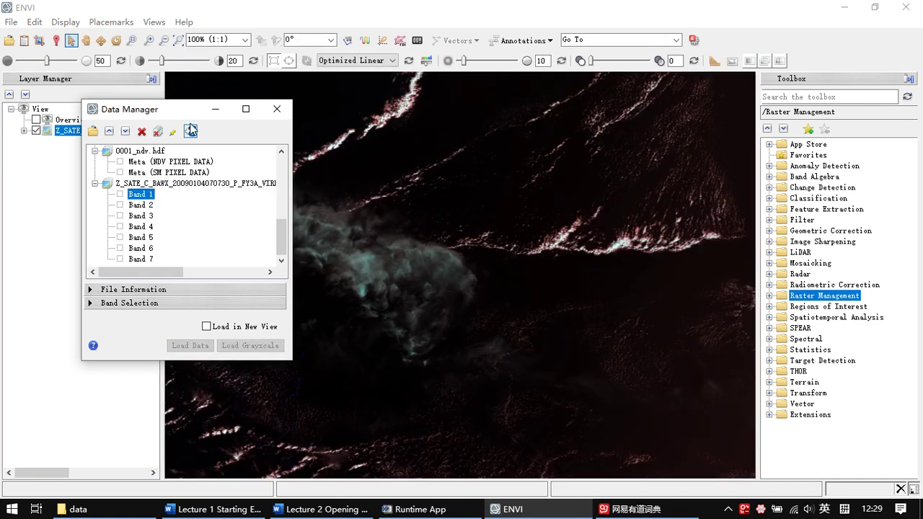
# Minimize the Data Manager and examine the full extent of the FY-3A composite image
pyautogui.click(216, 109)
pyautogui.scroll(-4, 503, 237)
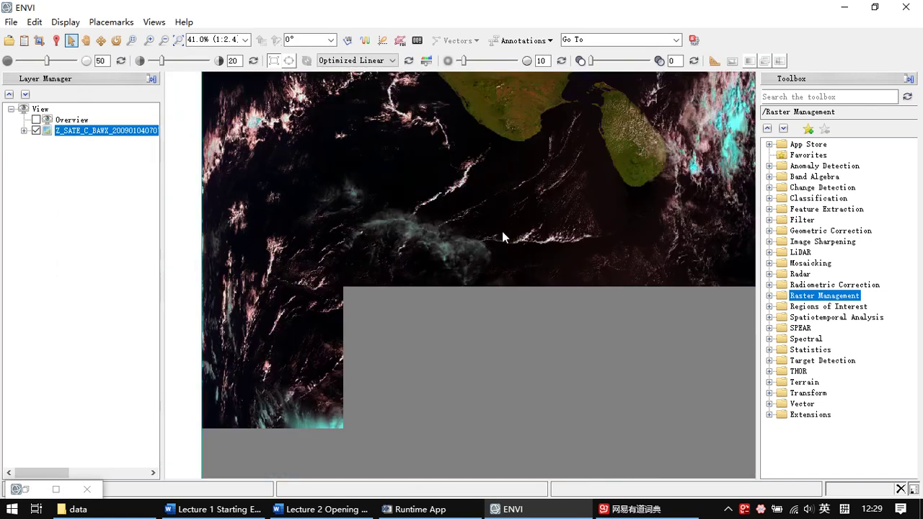
pyautogui.moveTo(511, 226); pyautogui.dragTo(433, 218)
pyautogui.scroll(-2, 457, 244)
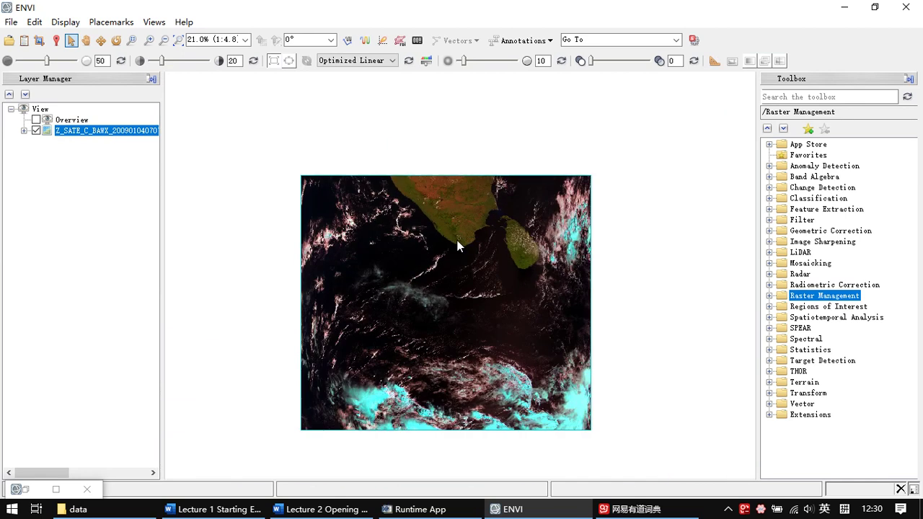
pyautogui.moveTo(463, 264); pyautogui.dragTo(463, 239)
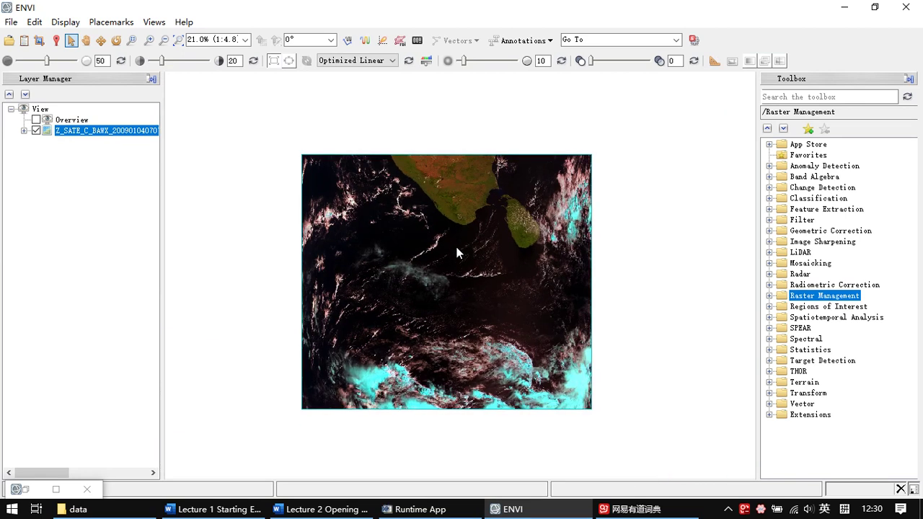
pyautogui.scroll(1, 470, 252)
pyautogui.moveTo(486, 249); pyautogui.dragTo(491, 238)
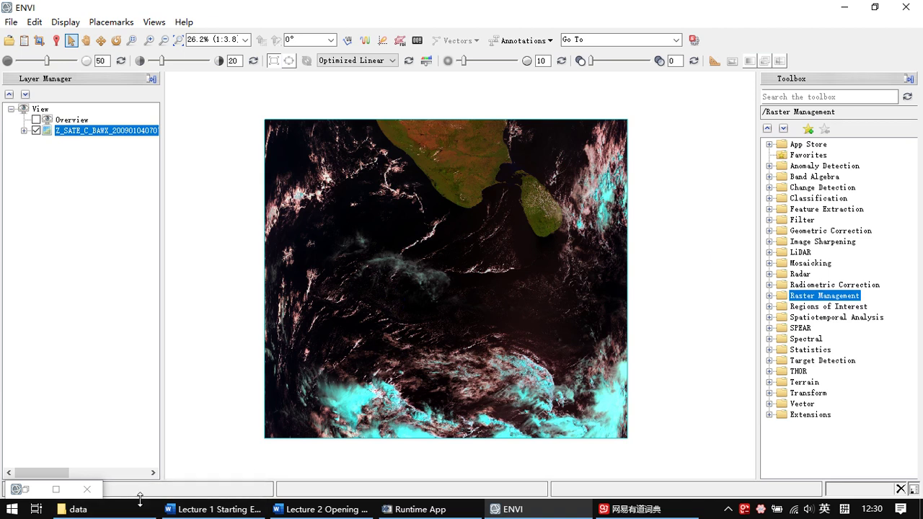
# Switch to File Explorer, examine the files in the HJ-HSI folder, and return to ENVI
pyautogui.click(123, 513)
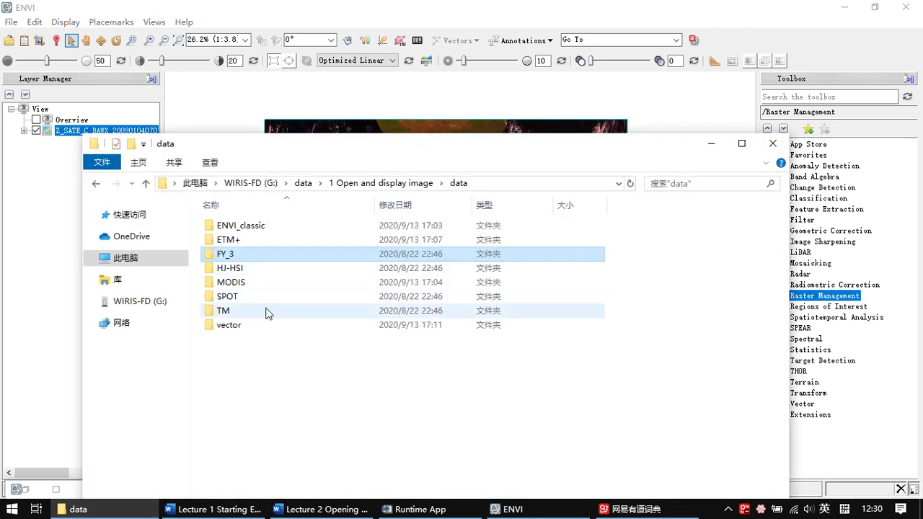
pyautogui.doubleClick(287, 268)
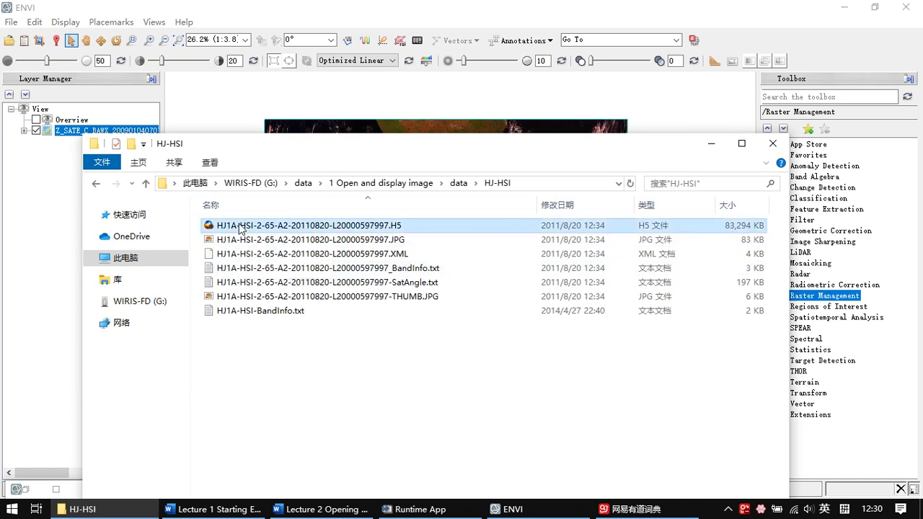
pyautogui.click(772, 144)
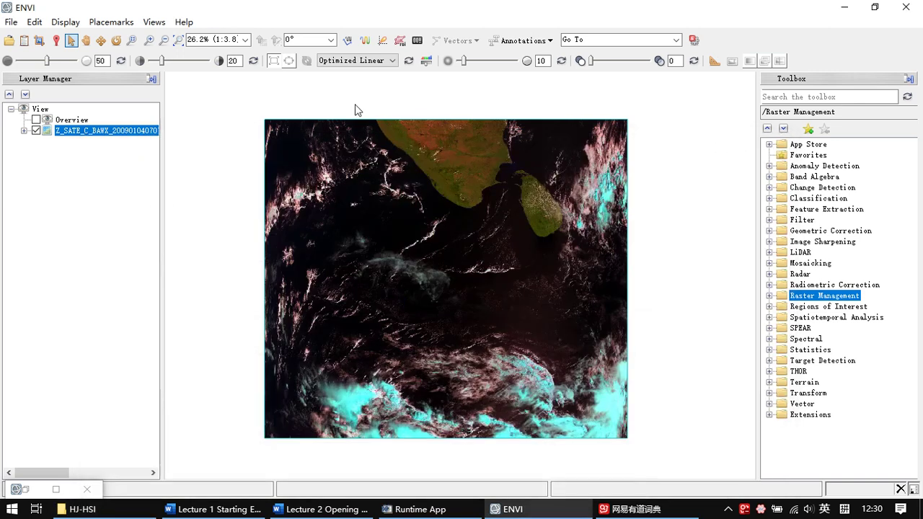
# Open HJ1A-HSI-2-65-A2-20110820-L20000597997.H5 from the HJ-HSI folder using the generic HDF5/NetCDF-4 format
pyautogui.click(11, 22)
pyautogui.moveTo(107, 61)
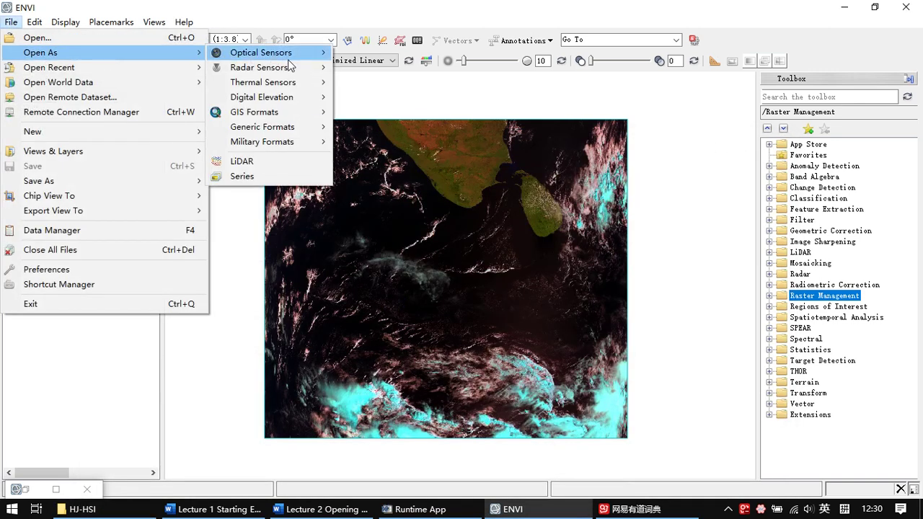
pyautogui.moveTo(293, 130)
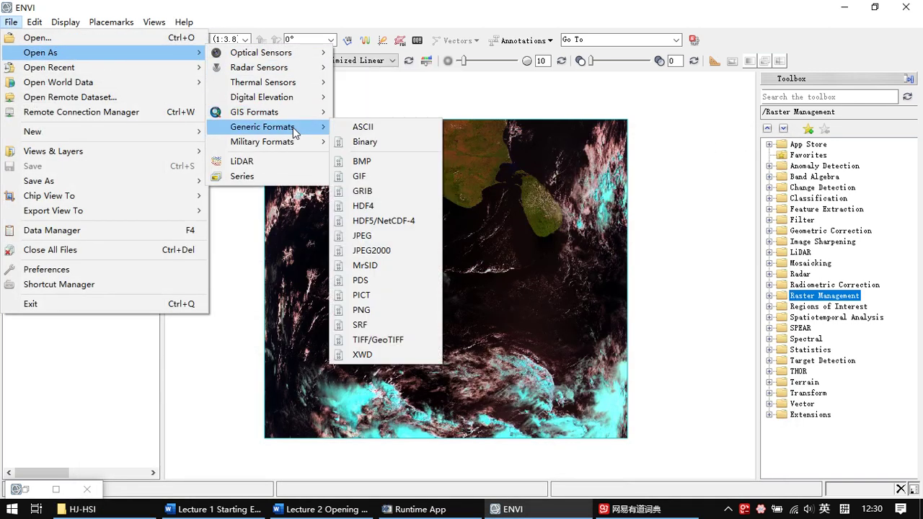
pyautogui.click(381, 222)
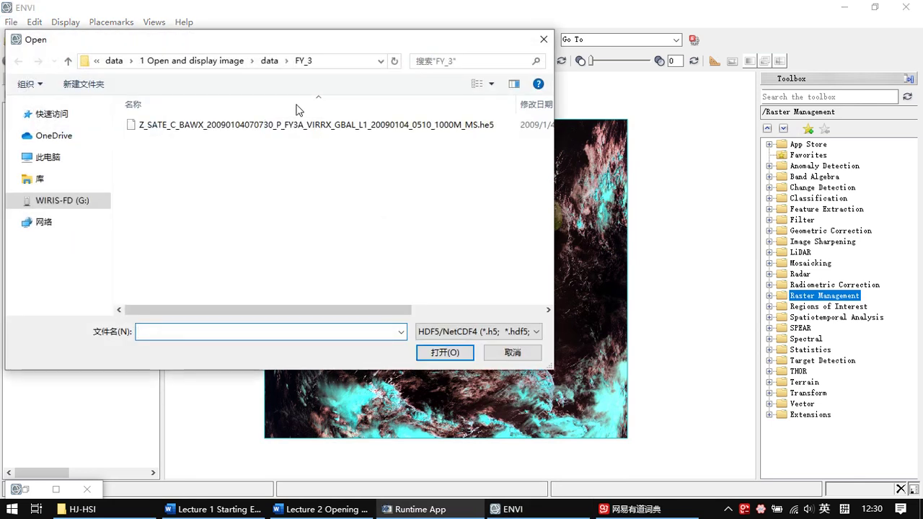
pyautogui.click(270, 61)
pyautogui.click(178, 171)
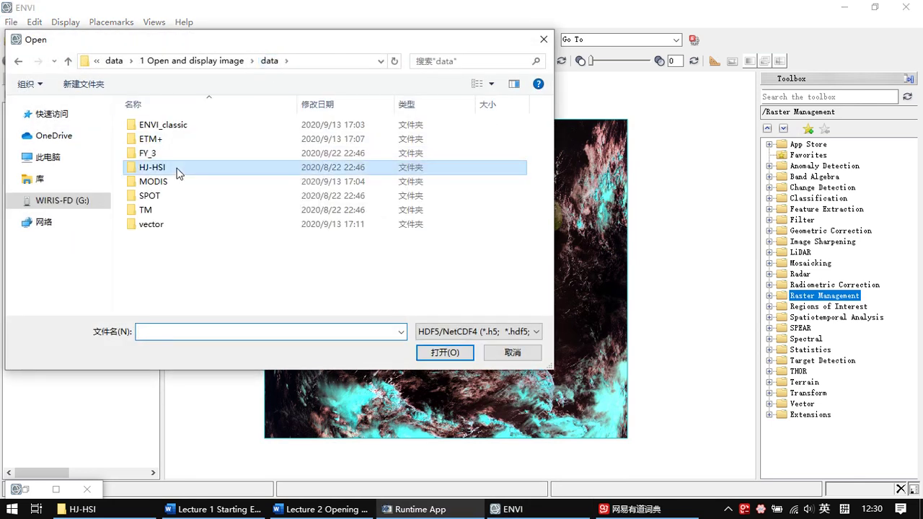
pyautogui.doubleClick(179, 171)
pyautogui.click(158, 128)
pyautogui.click(437, 353)
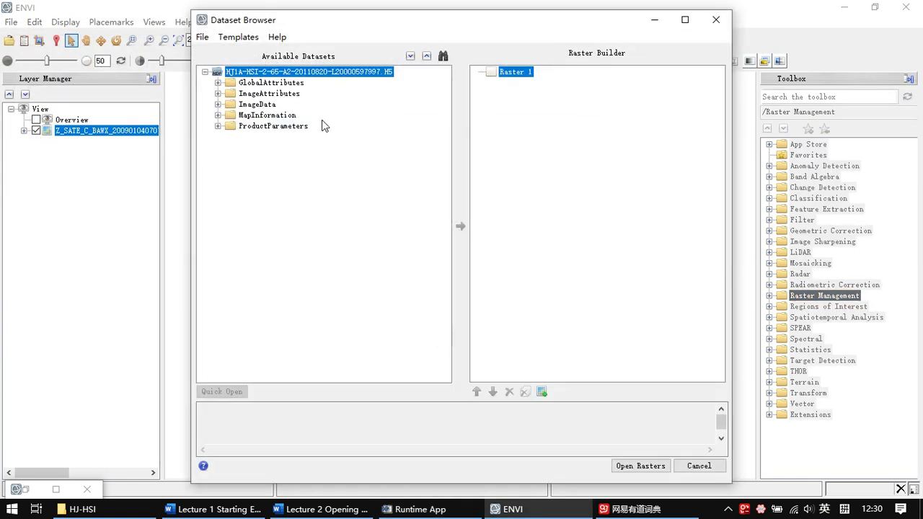
# Examine the contents of the GlobalAttributes and ImageAttributes groups in the Dataset Browser, and collapse both groups
pyautogui.moveTo(265, 15); pyautogui.dragTo(254, 14)
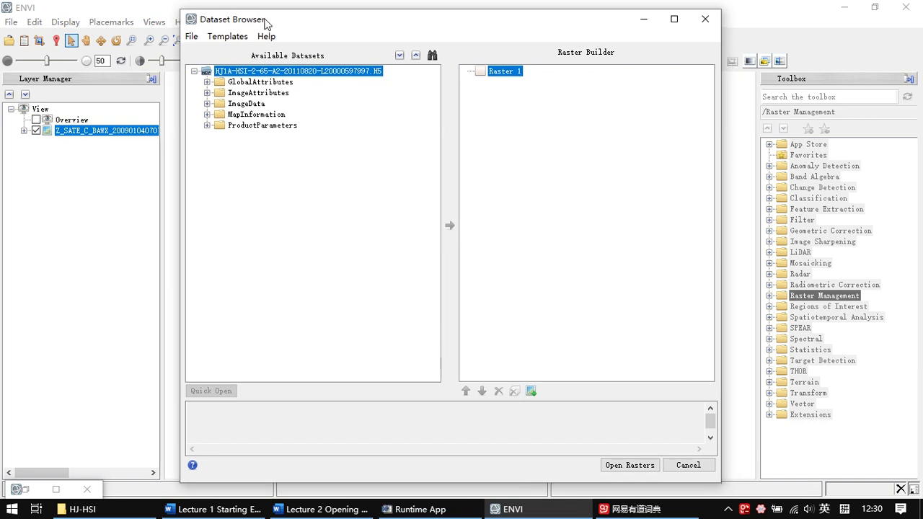
pyautogui.click(208, 83)
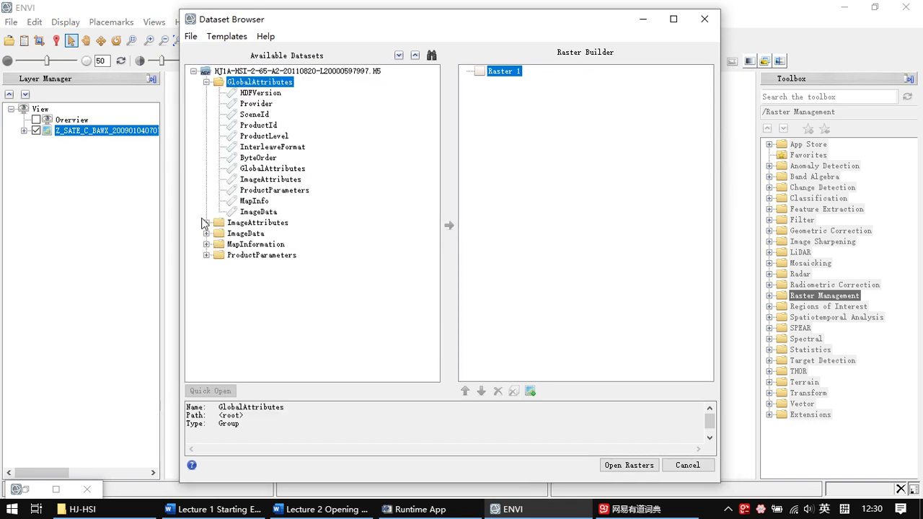
pyautogui.click(207, 223)
pyautogui.scroll(3, 238, 144)
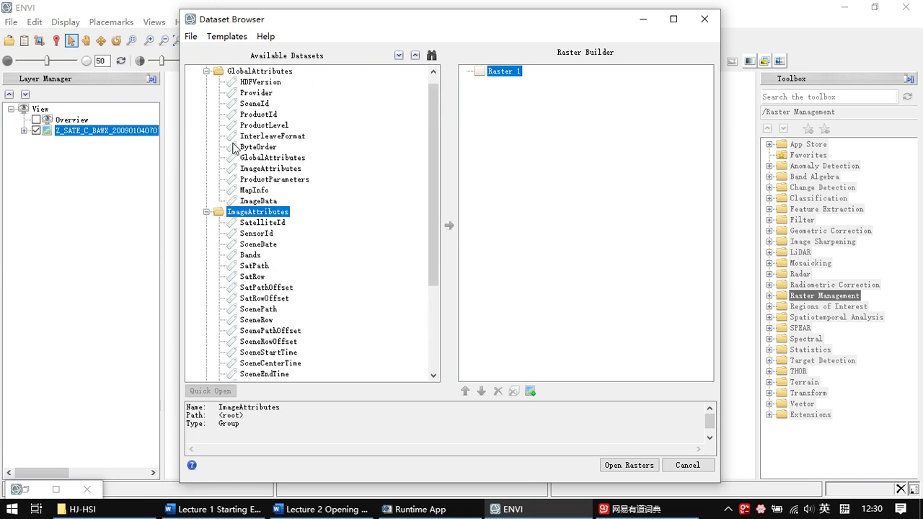
pyautogui.click(208, 71)
pyautogui.click(207, 92)
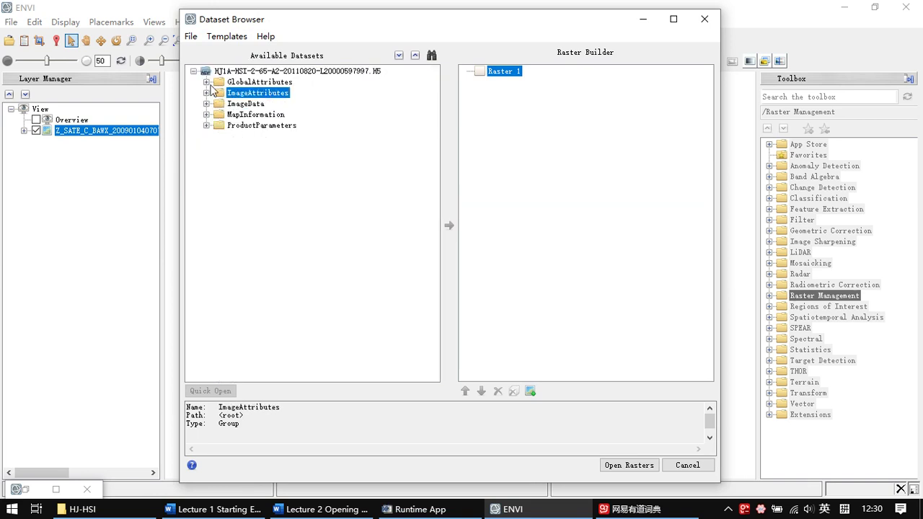
# Expand ImageData, review the BandData attributes, add BandData to Raster 1, and open the raster
pyautogui.click(207, 103)
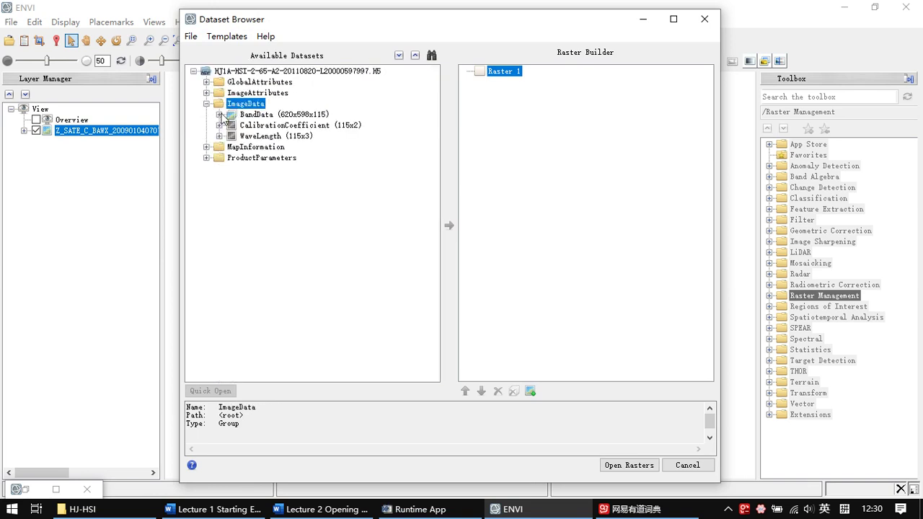
pyautogui.click(270, 114)
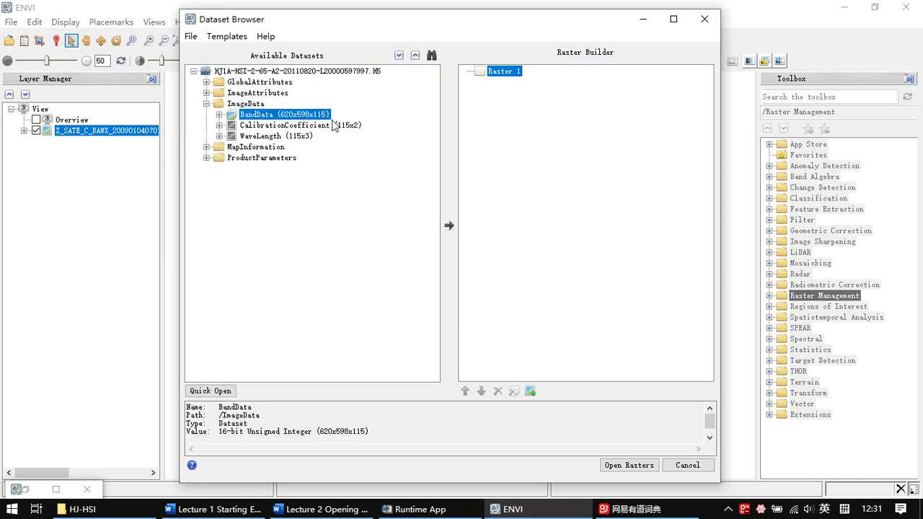
pyautogui.click(220, 114)
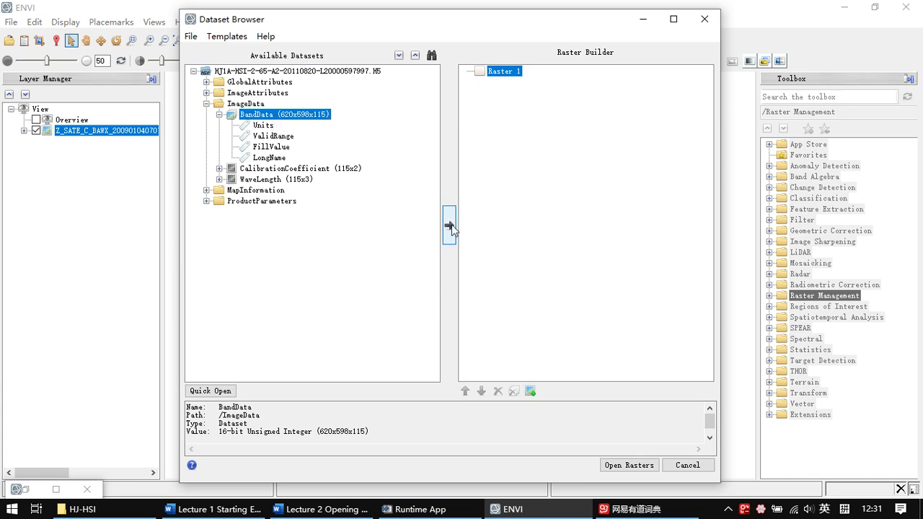
pyautogui.click(451, 226)
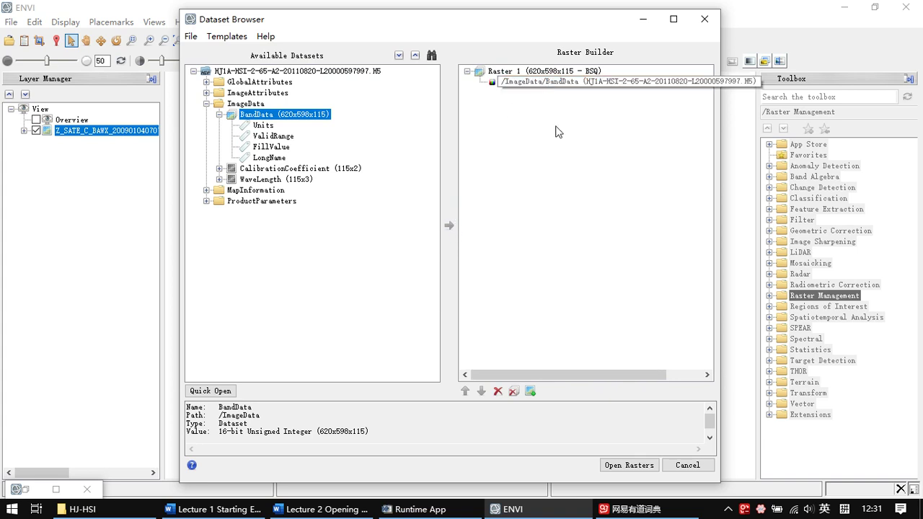
pyautogui.click(543, 84)
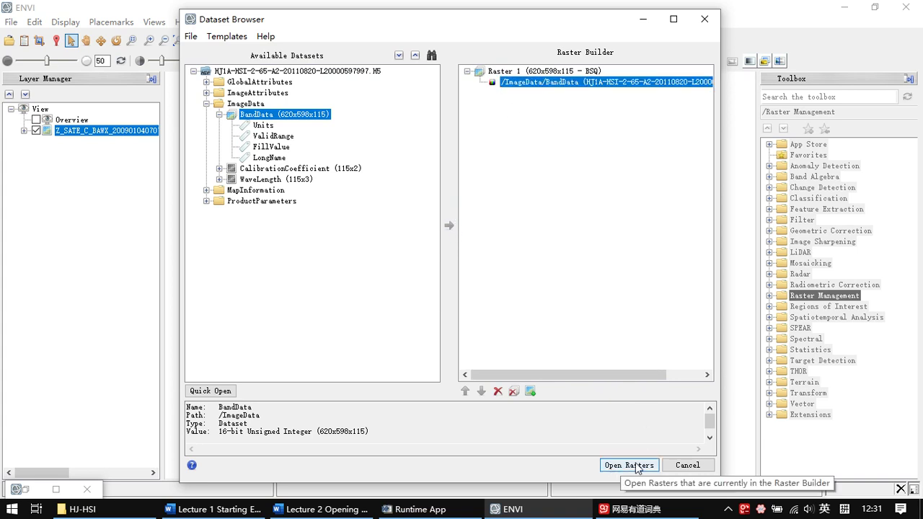
pyautogui.click(637, 465)
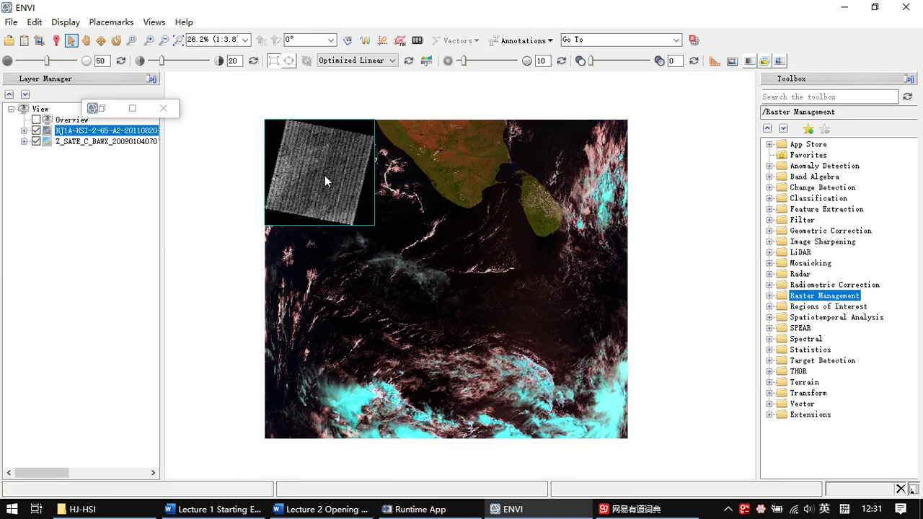
# Close the Data Manager, hide the FY-3A layer, and examine the HJ1A-HSI image up close
pyautogui.click(163, 108)
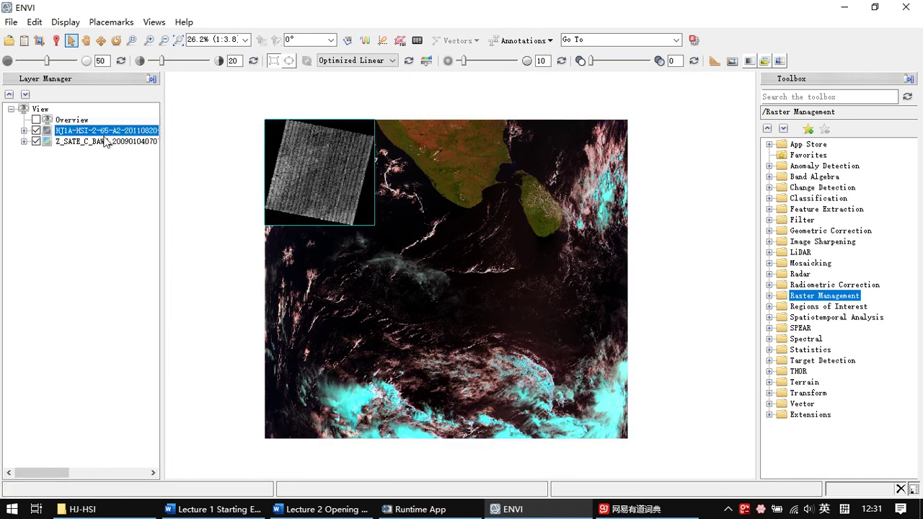
pyautogui.click(35, 141)
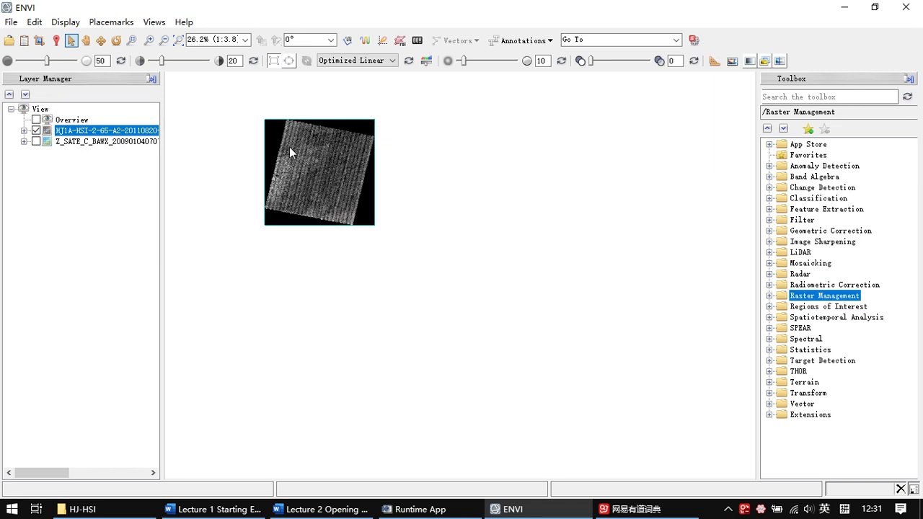
pyautogui.scroll(2, 290, 147)
pyautogui.scroll(5, 290, 147)
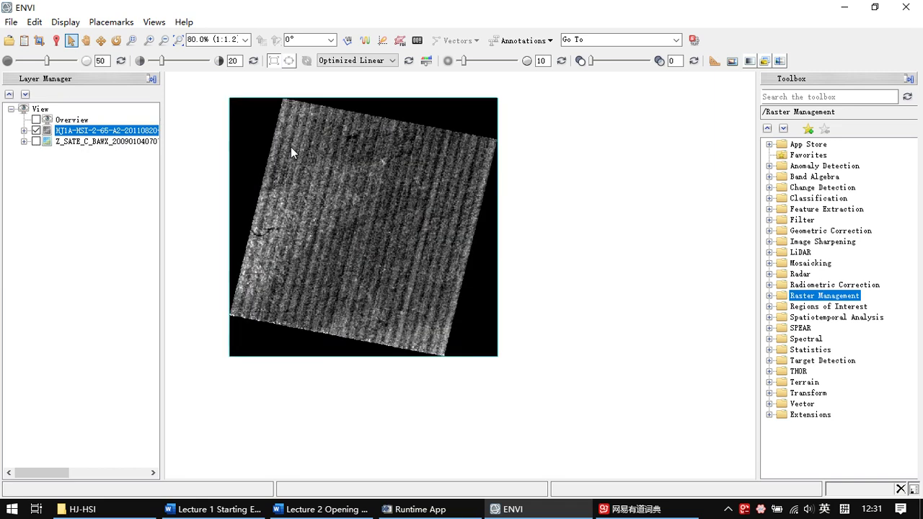
pyautogui.scroll(-4, 487, 220)
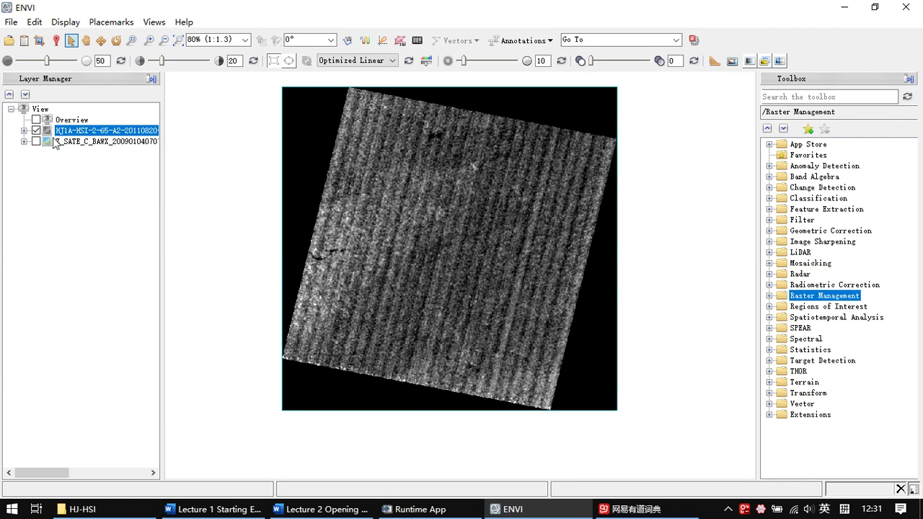
# Expand the HJ1A-HSI layer in the Layer Manager and check which band it displays
pyautogui.click(24, 130)
pyautogui.click(72, 142)
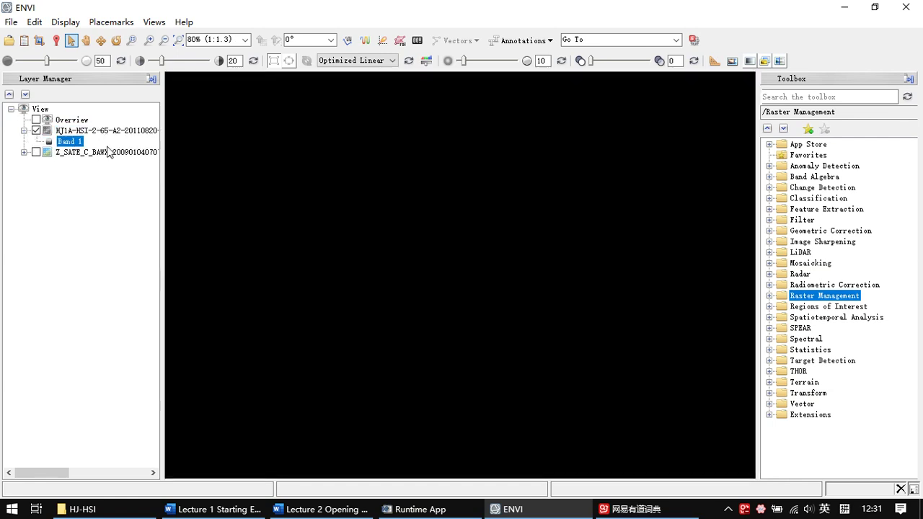
pyautogui.click(87, 130)
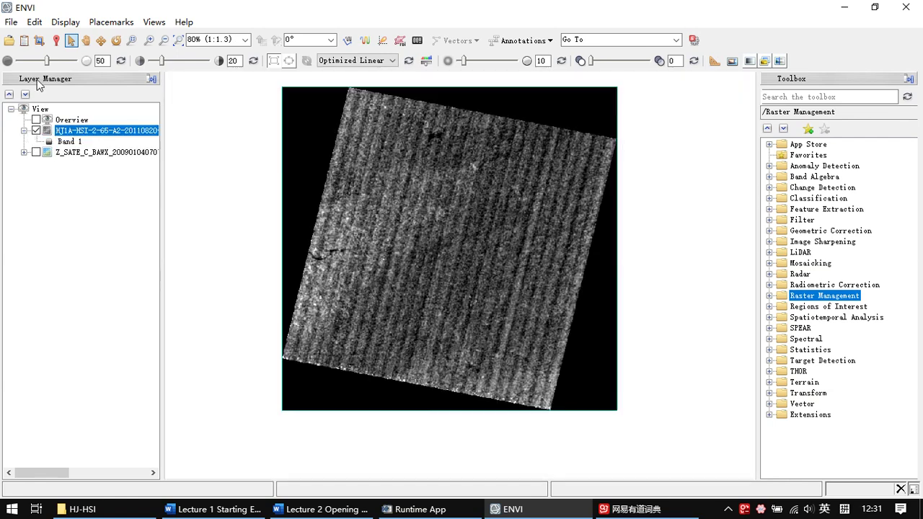
# Open the Data Manager and collapse all file entries
pyautogui.click(24, 41)
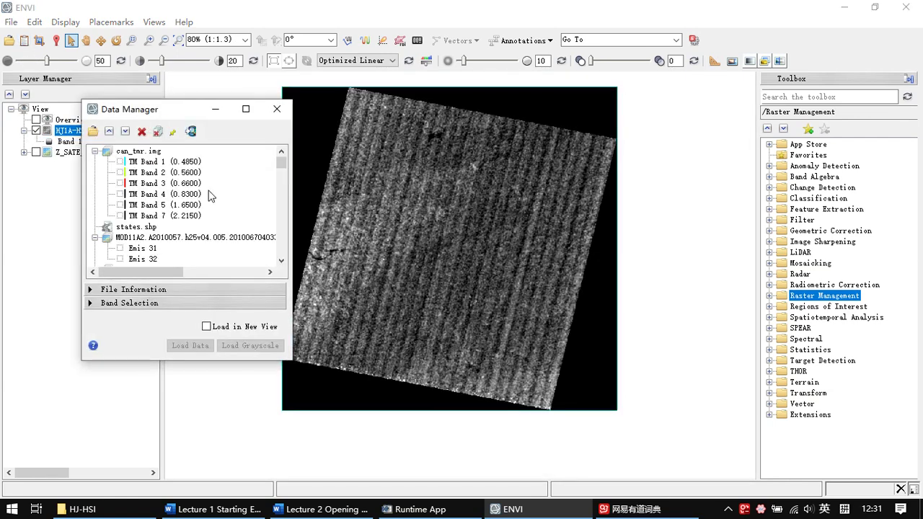
pyautogui.click(109, 132)
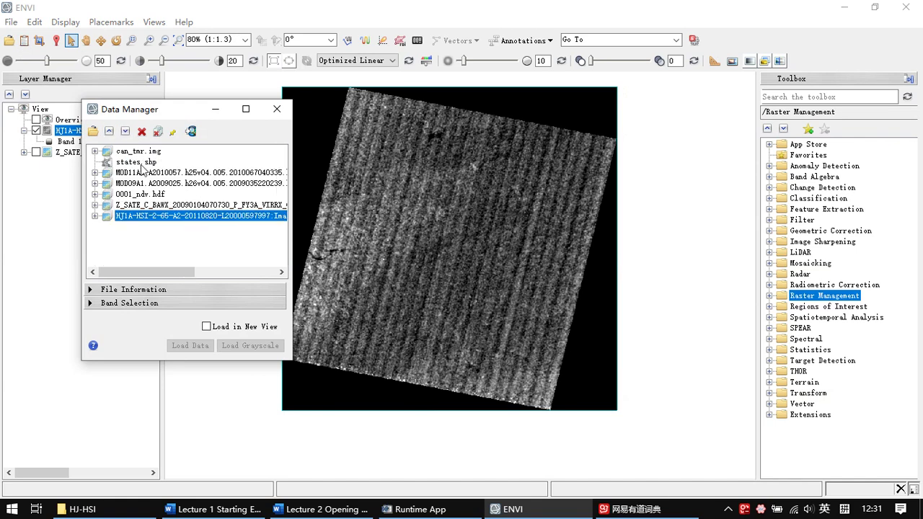
# Load the HJ1A-HSI image as an RGB composite using bands 36, 19 and 6, then minimize the Data Manager
pyautogui.click(95, 217)
pyautogui.scroll(-9, 190, 224)
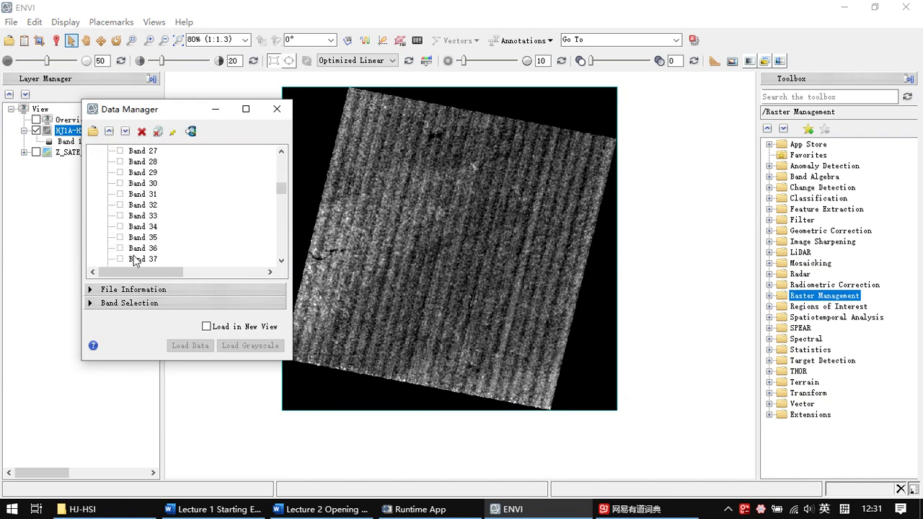
pyautogui.click(145, 249)
pyautogui.scroll(5, 166, 238)
pyautogui.click(157, 228)
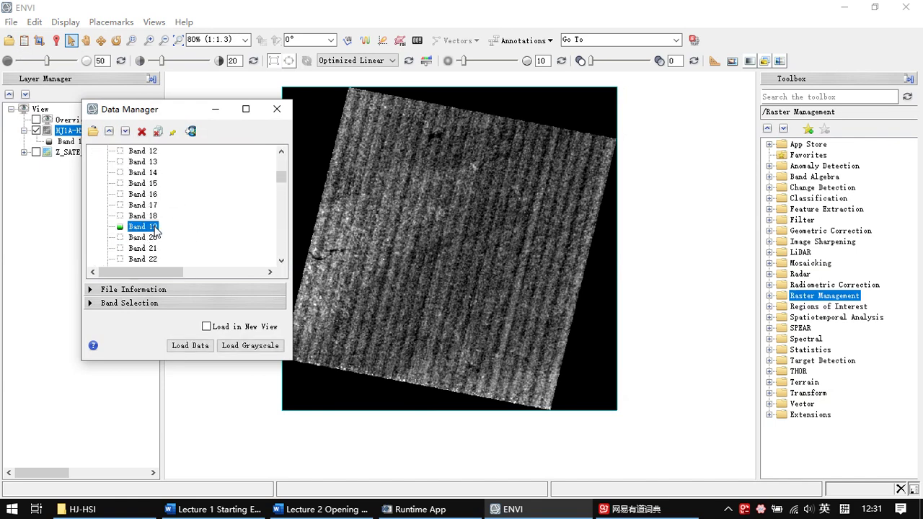
pyautogui.scroll(4, 159, 231)
pyautogui.click(140, 216)
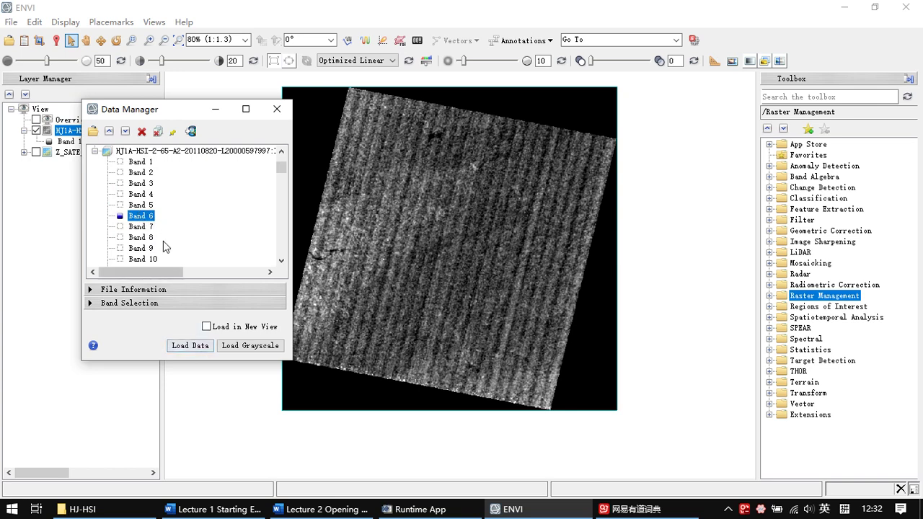
pyautogui.scroll(-11, 175, 212)
pyautogui.click(174, 349)
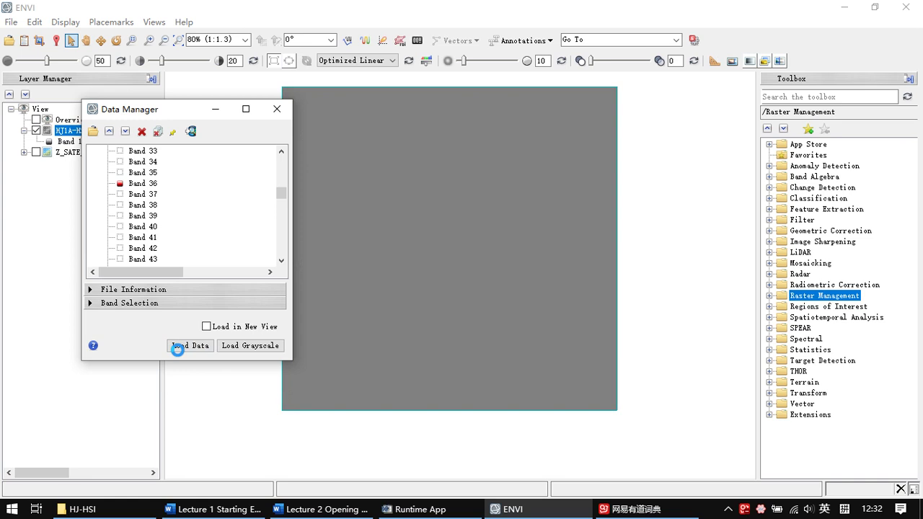
pyautogui.click(216, 109)
# Inspect the HJ1A-HSI colour composite, then hide both HJ1A-HSI layers in the view
pyautogui.scroll(-3, 472, 189)
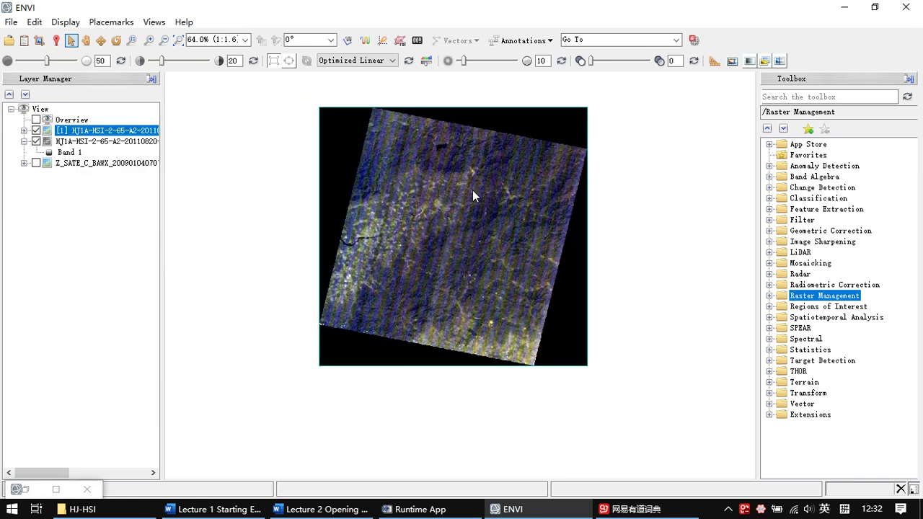
pyautogui.scroll(5, 476, 201)
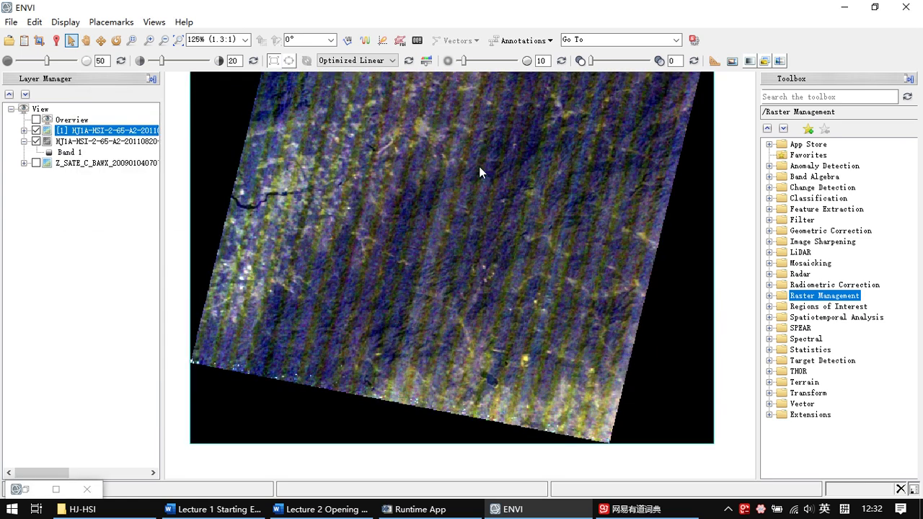
pyautogui.moveTo(480, 168); pyautogui.dragTo(456, 268)
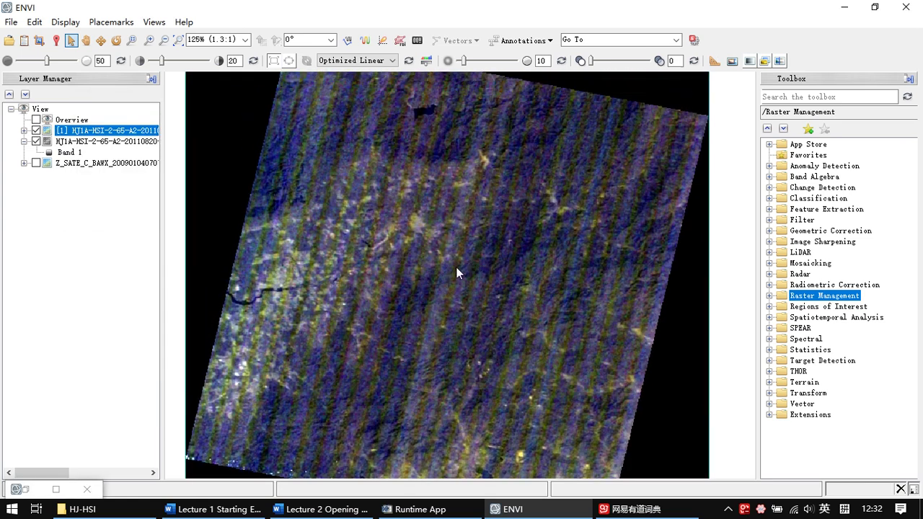
pyautogui.moveTo(382, 222); pyautogui.dragTo(361, 218)
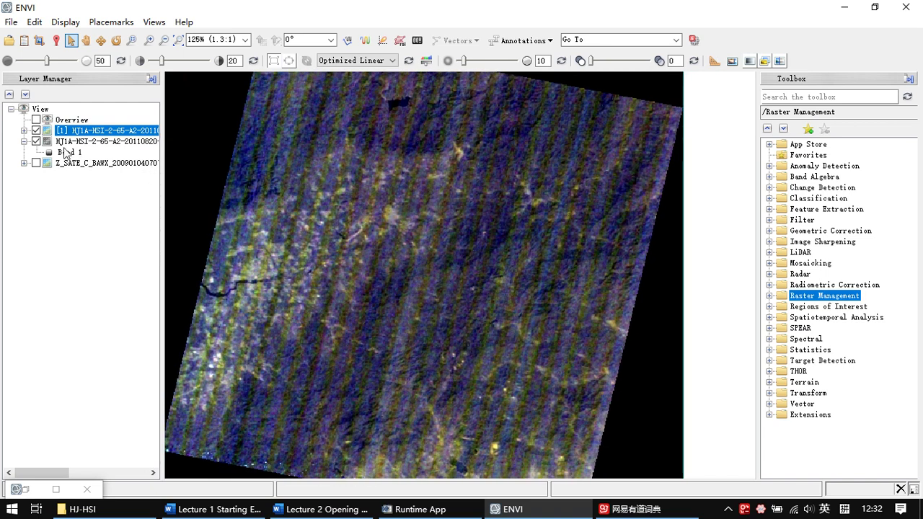
pyautogui.click(36, 131)
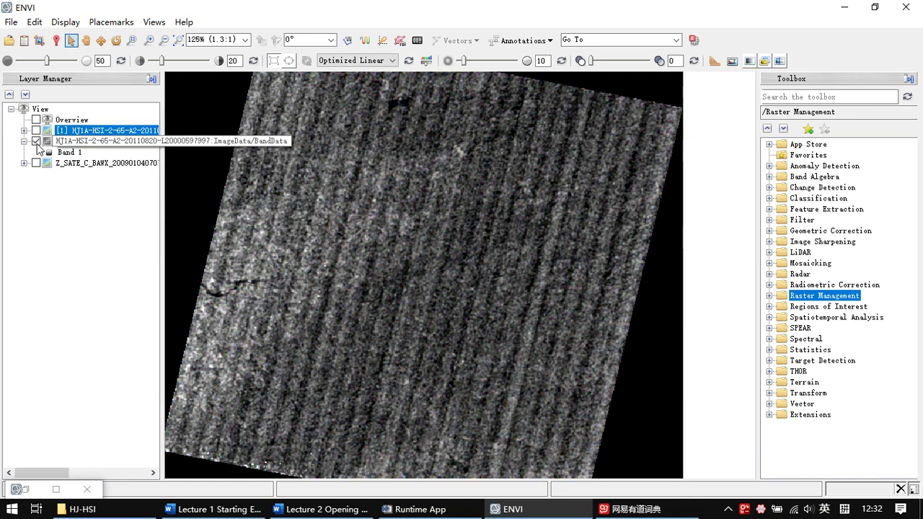
pyautogui.click(36, 143)
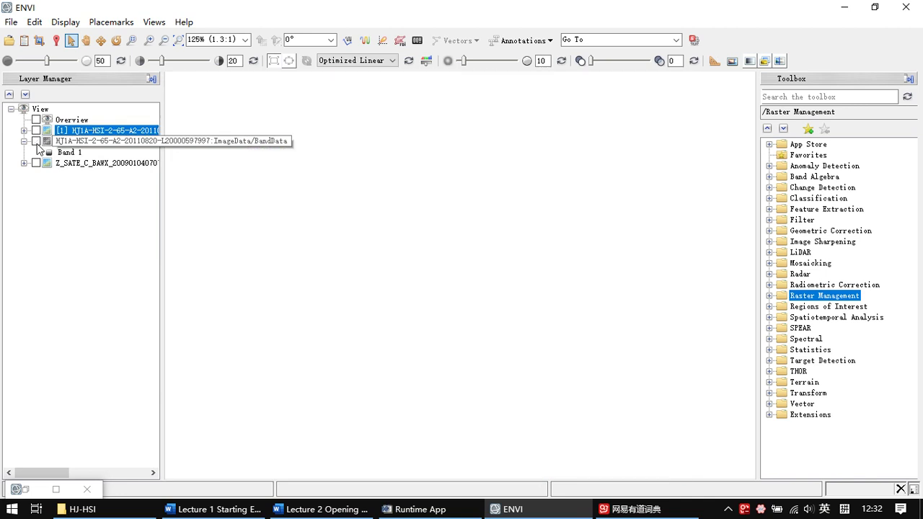
# Switch to File Explorer and open the vector folder inside the data folder of 1 Open and display image
pyautogui.click(108, 509)
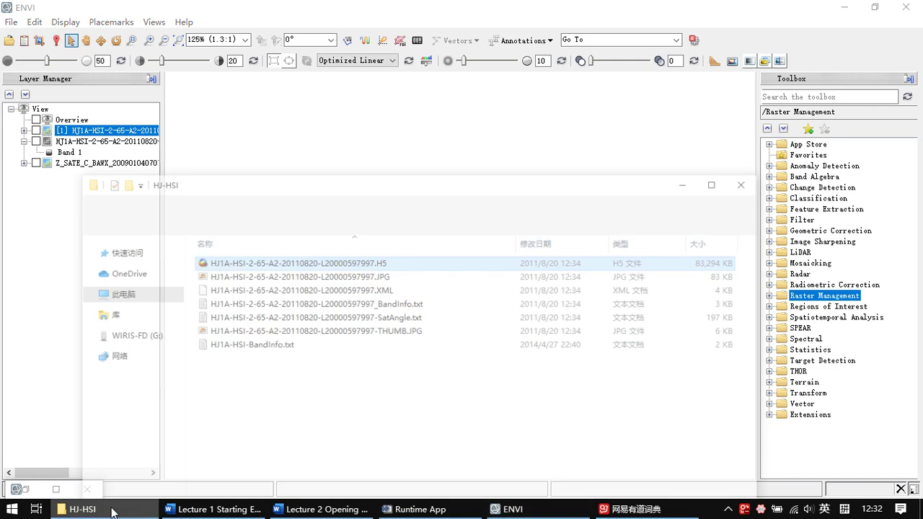
pyautogui.click(459, 183)
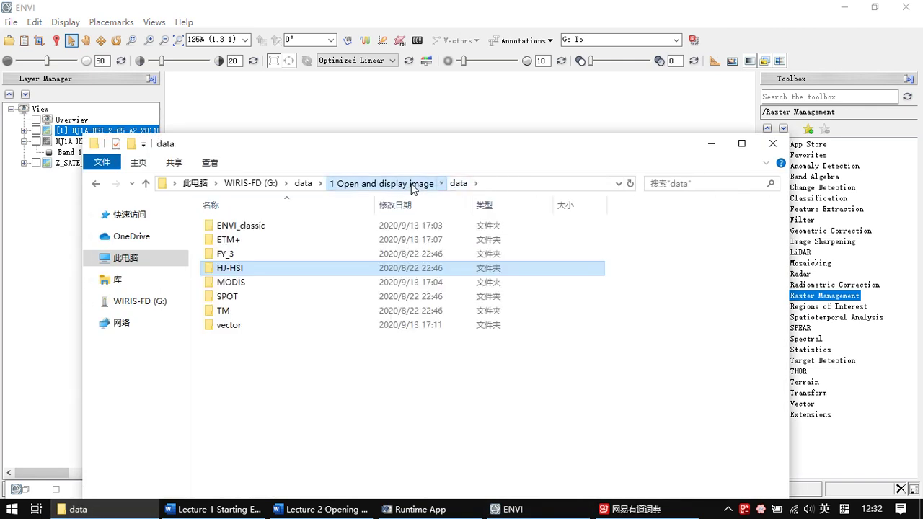
pyautogui.click(381, 184)
pyautogui.doubleClick(361, 224)
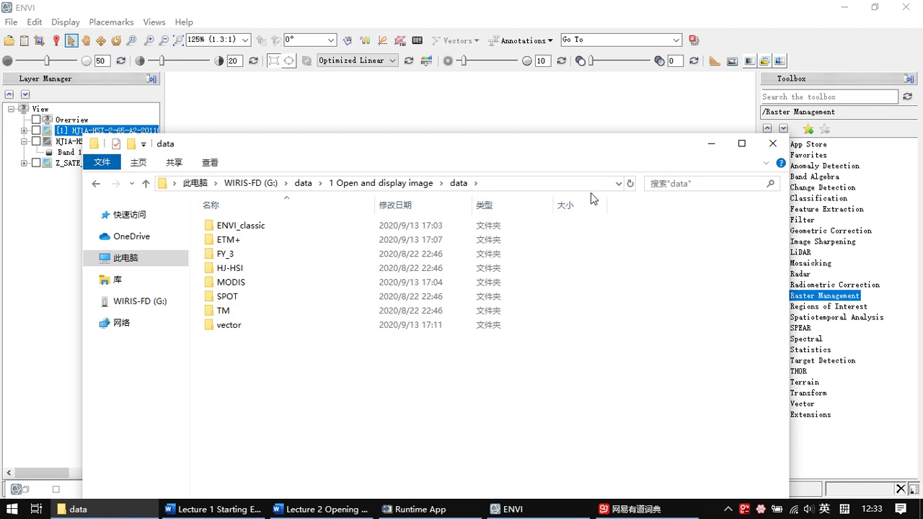
pyautogui.moveTo(457, 154); pyautogui.dragTo(500, 205)
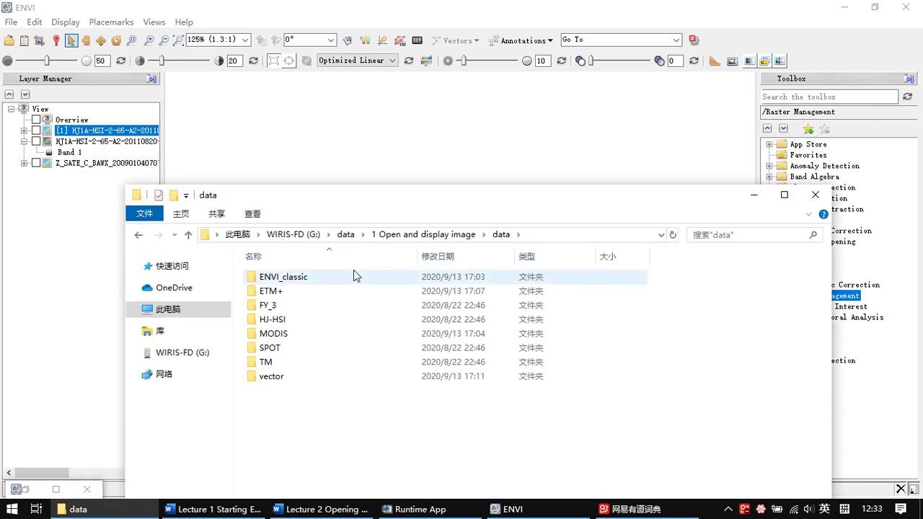
pyautogui.click(324, 371)
pyautogui.doubleClick(324, 370)
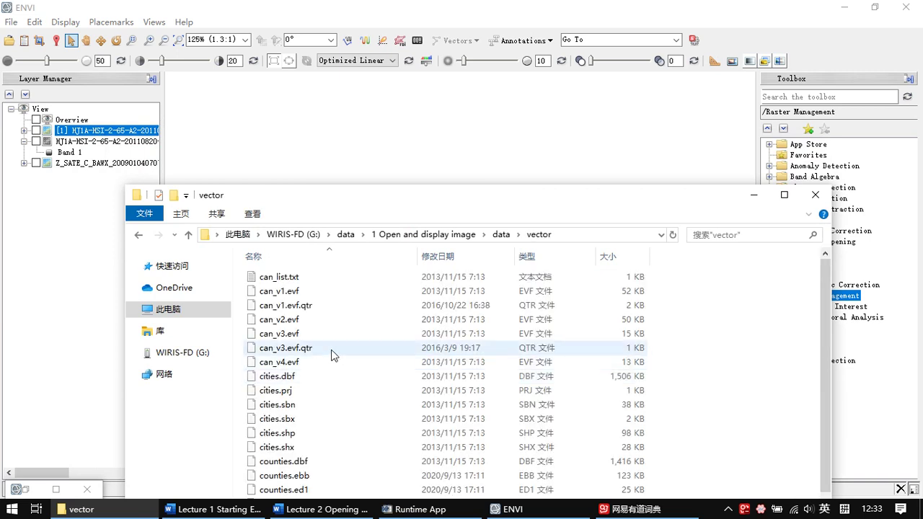
# Load cities.shp from the vector folder into the ENVI view and return to the ENVI window
pyautogui.scroll(-3, 367, 375)
pyautogui.scroll(1, 329, 381)
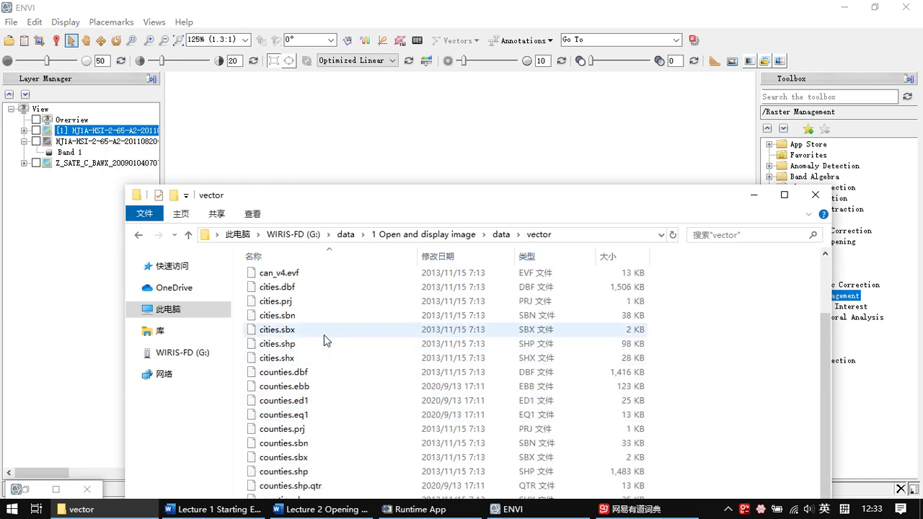
pyautogui.click(286, 344)
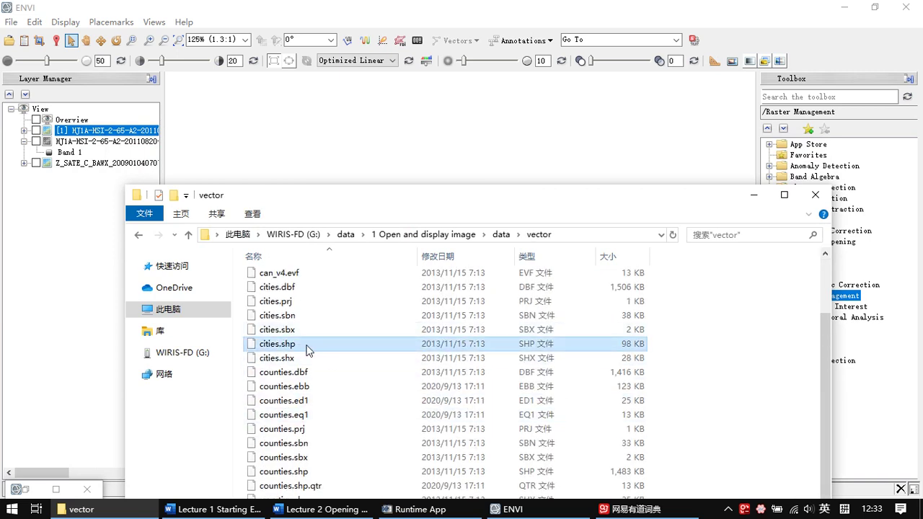
pyautogui.moveTo(291, 352); pyautogui.dragTo(470, 174)
pyautogui.moveTo(499, 157); pyautogui.dragTo(499, 156)
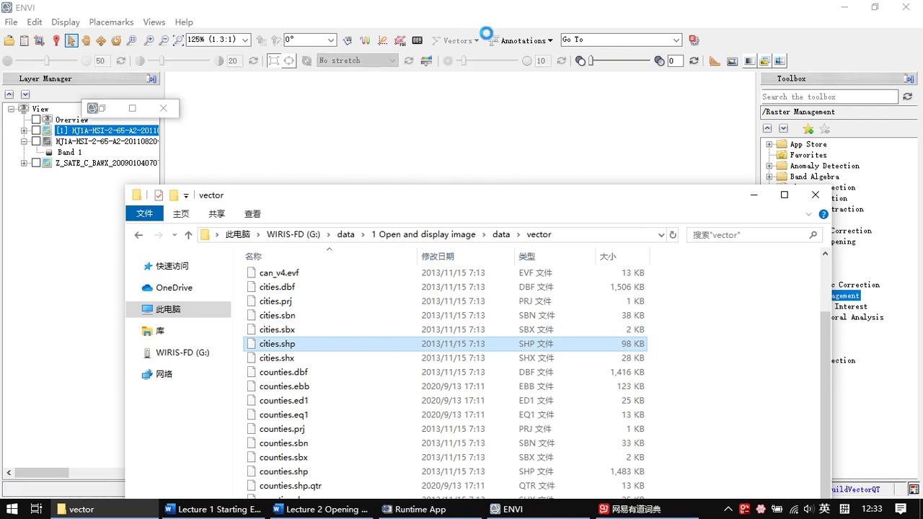
pyautogui.click(495, 23)
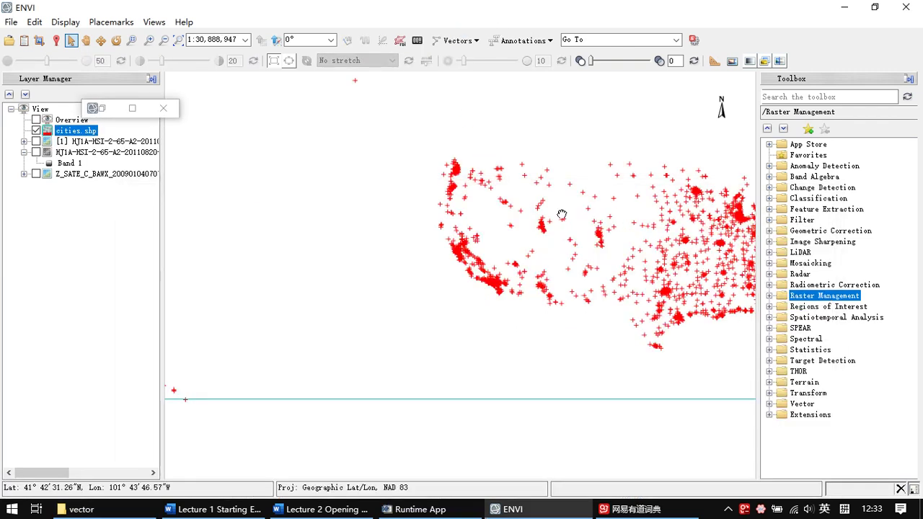
# Examine the distribution of the cities.shp points across the map at several scales
pyautogui.moveTo(628, 212); pyautogui.dragTo(482, 214)
pyautogui.scroll(-2, 453, 229)
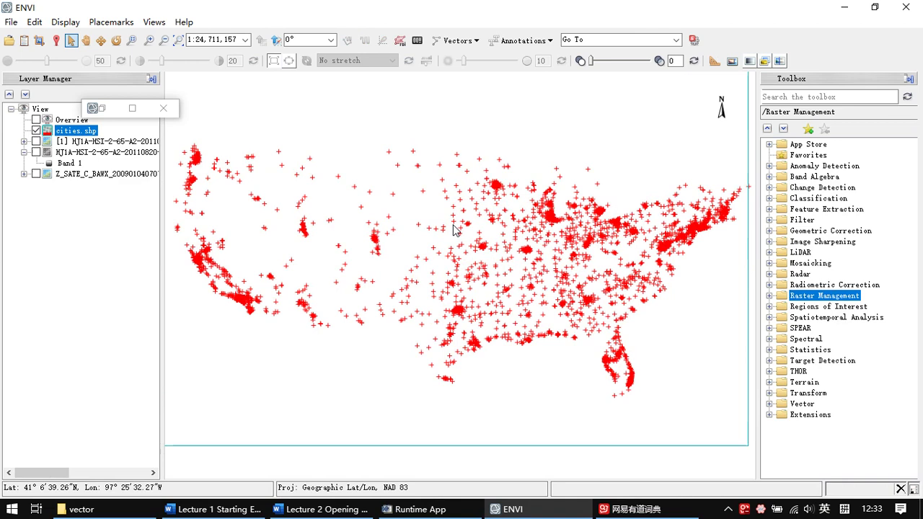
pyautogui.scroll(-1, 453, 229)
pyautogui.scroll(-1, 509, 222)
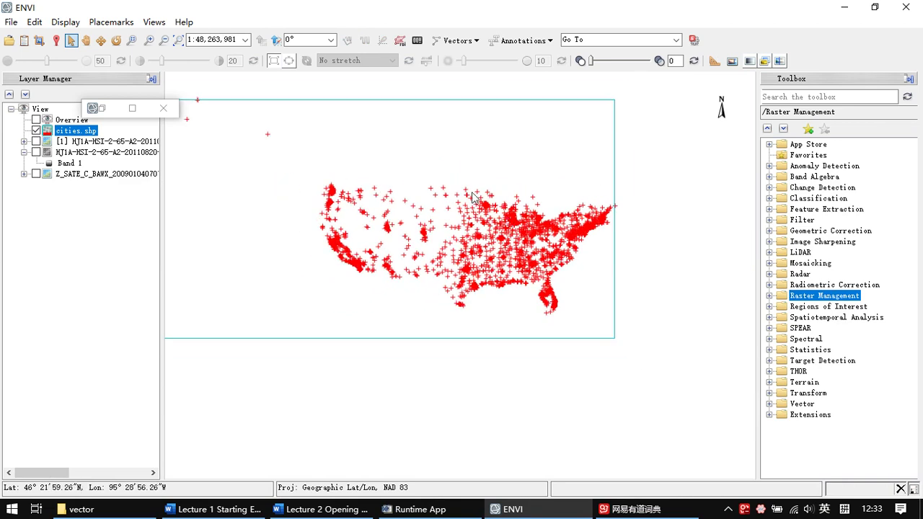
pyautogui.moveTo(510, 221); pyautogui.dragTo(519, 220)
pyautogui.scroll(1, 518, 272)
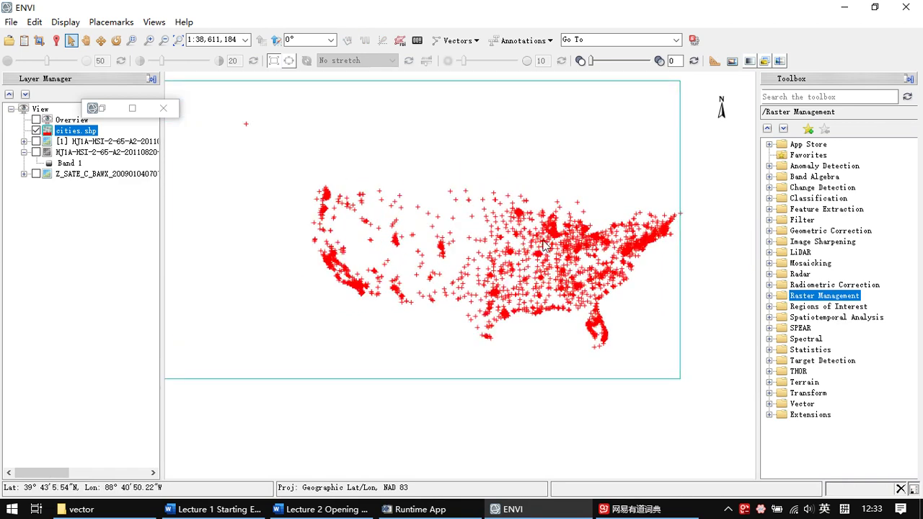
pyautogui.moveTo(559, 256); pyautogui.dragTo(523, 249)
pyautogui.scroll(1, 516, 231)
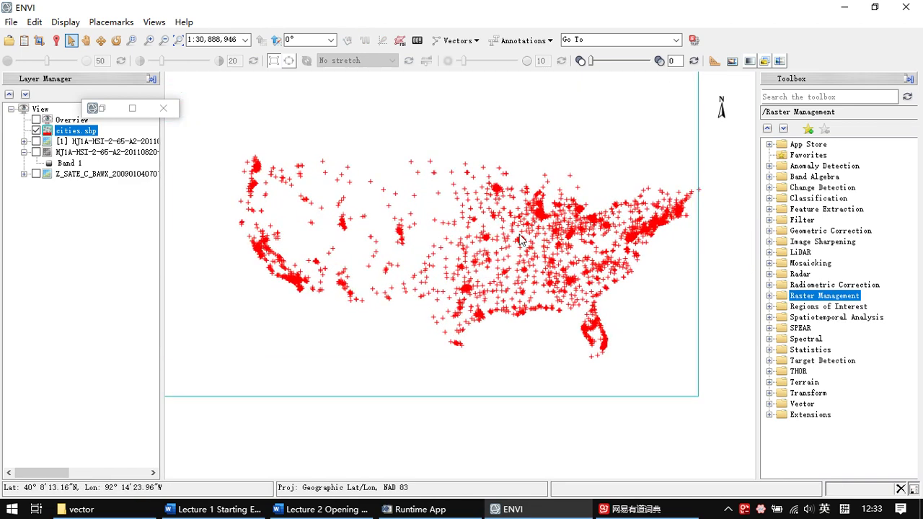
pyautogui.moveTo(267, 223); pyautogui.dragTo(262, 245)
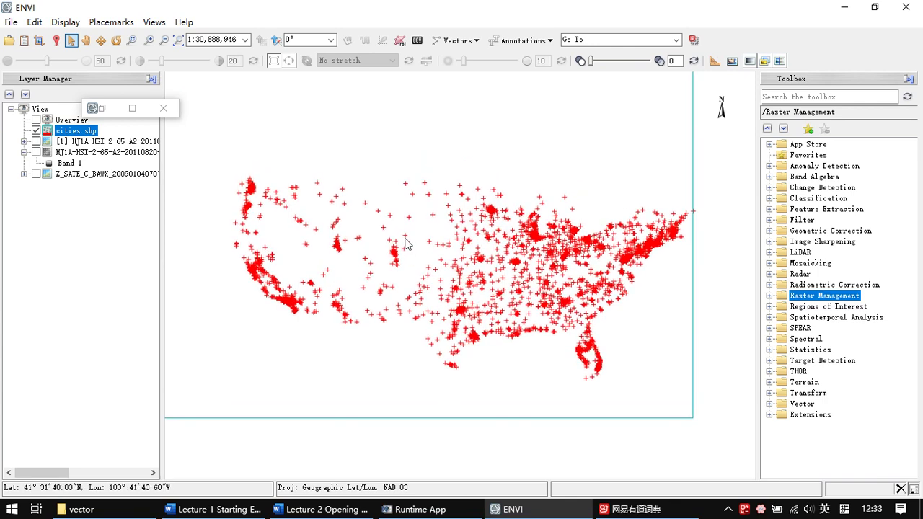
# Look over the cities.prj and counties.shp files in the vector folder, then minimize File Explorer
pyautogui.click(140, 514)
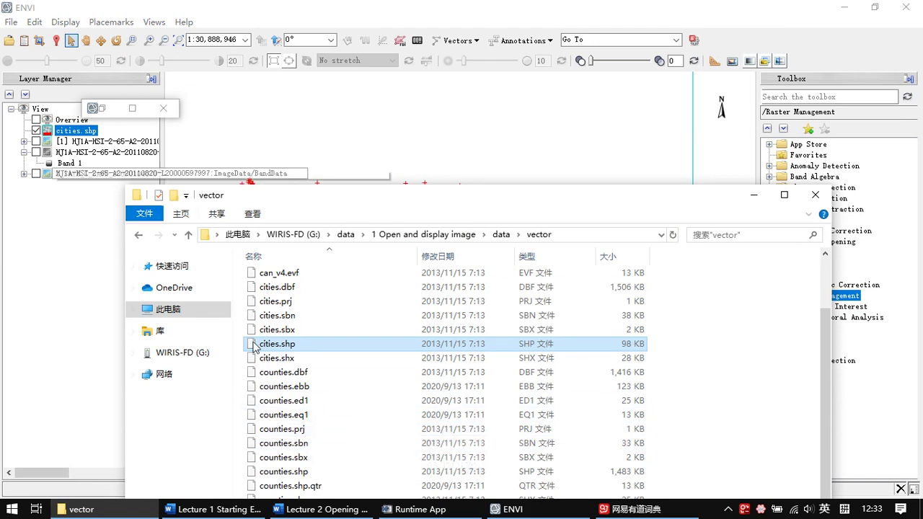
pyautogui.click(291, 303)
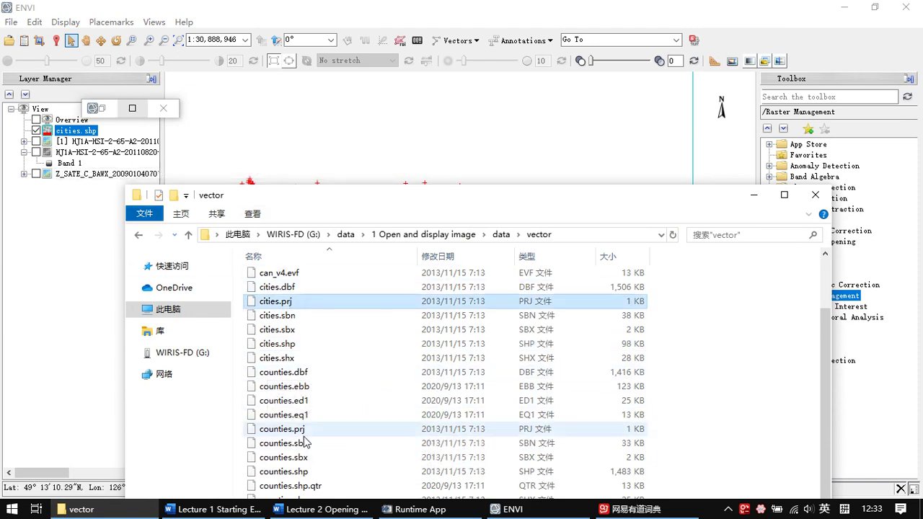
pyautogui.click(306, 473)
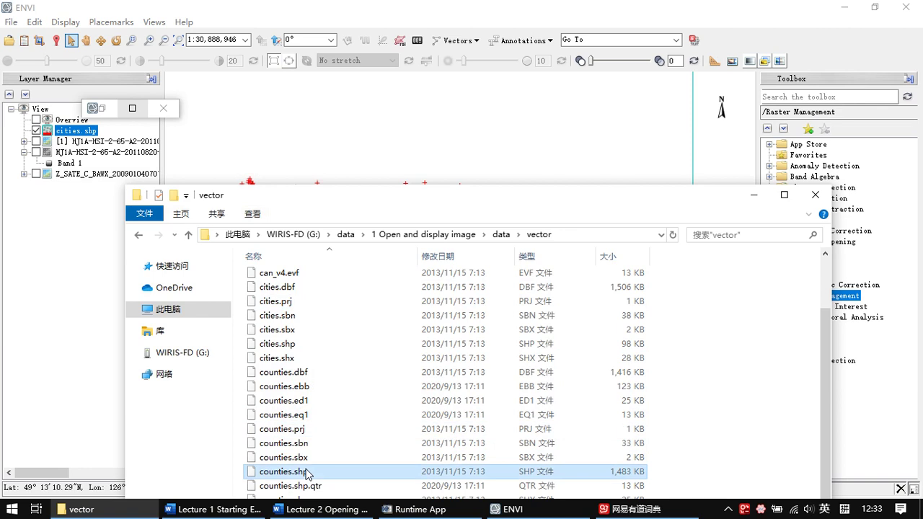
pyautogui.moveTo(290, 475); pyautogui.dragTo(461, 354)
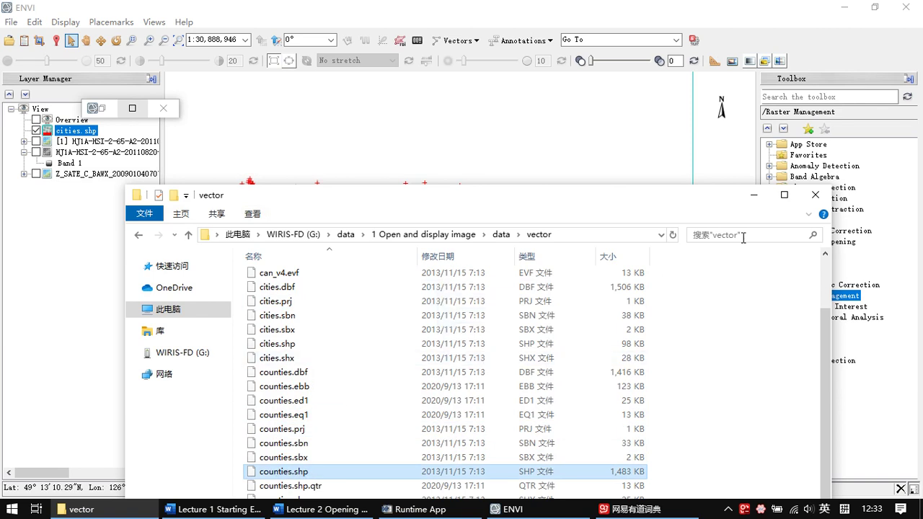
pyautogui.click(764, 202)
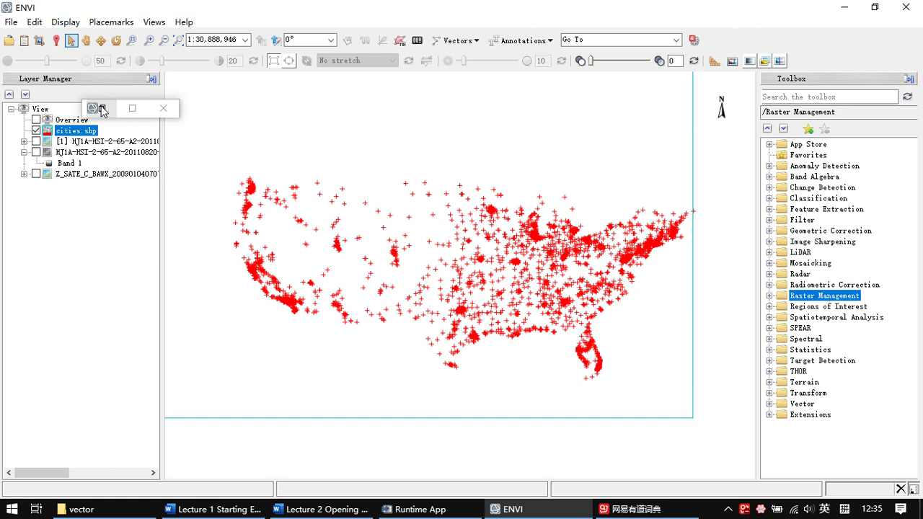
# Start the Save As export for ENVI, NITF, TIFF or DTED with can_tmr.img as input, using its full extent and all six bands
pyautogui.click(163, 109)
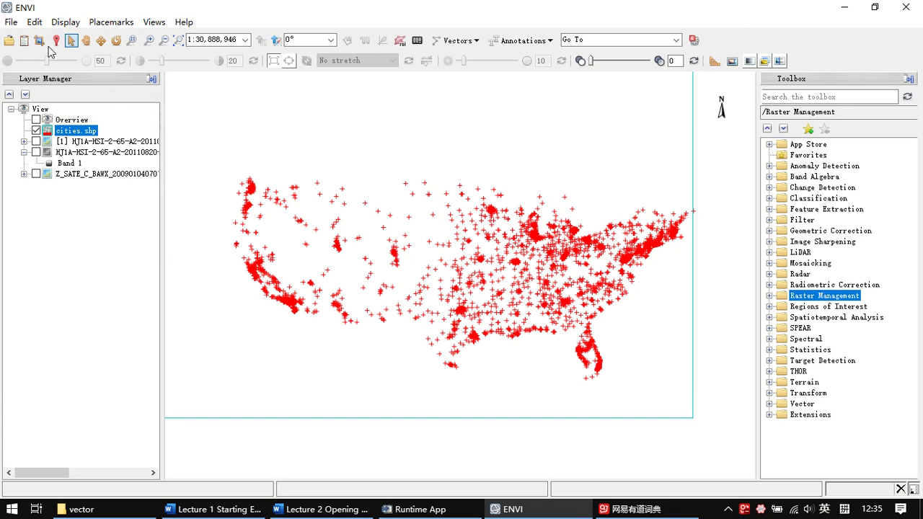
pyautogui.click(11, 24)
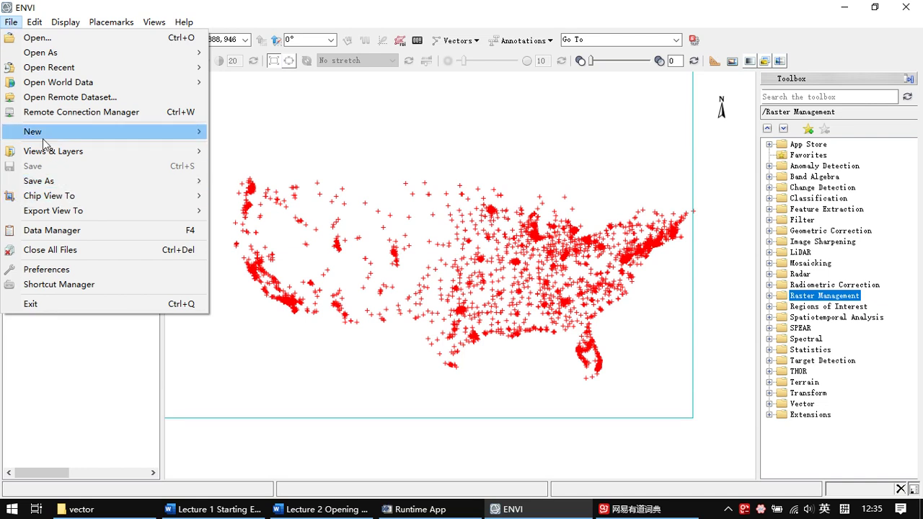
pyautogui.moveTo(77, 187)
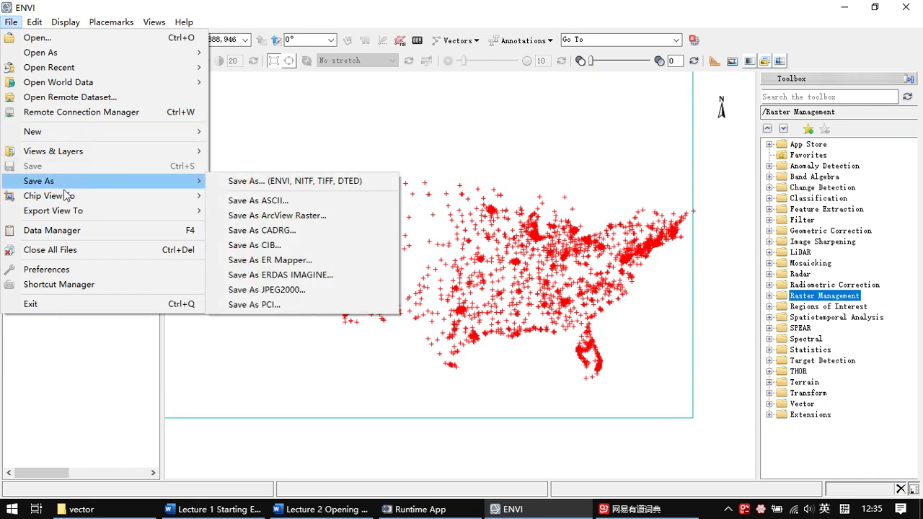
pyautogui.moveTo(51, 200)
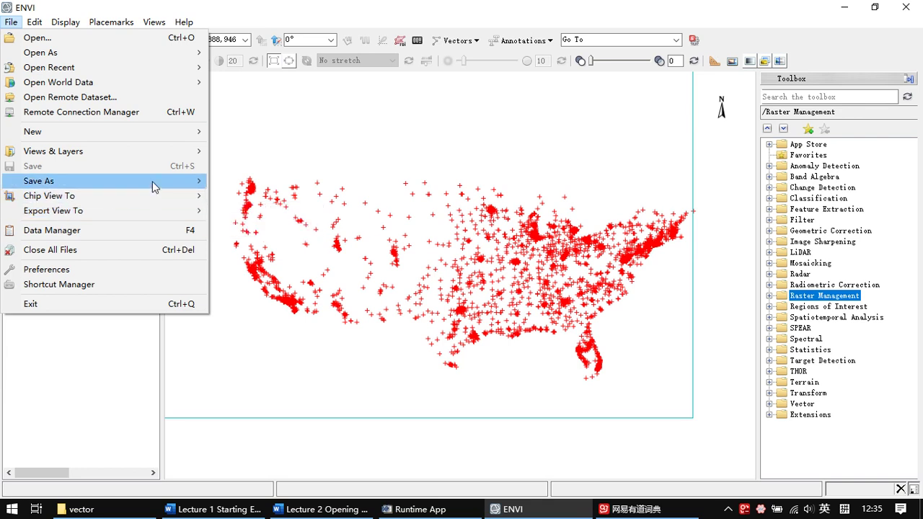
pyautogui.moveTo(152, 181)
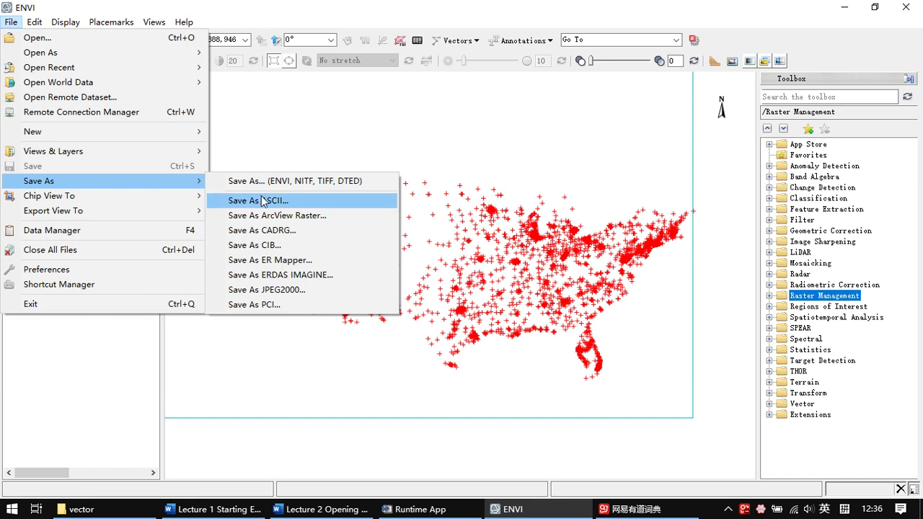
pyautogui.click(289, 183)
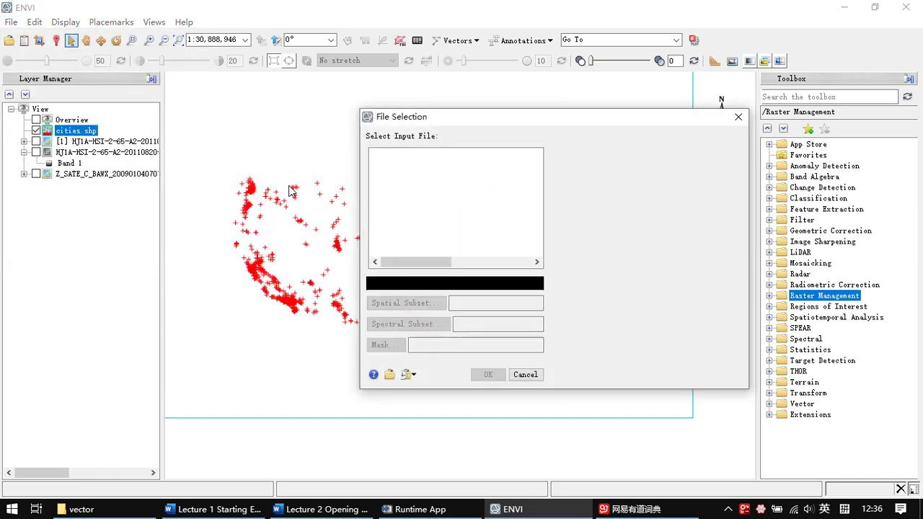
pyautogui.click(421, 156)
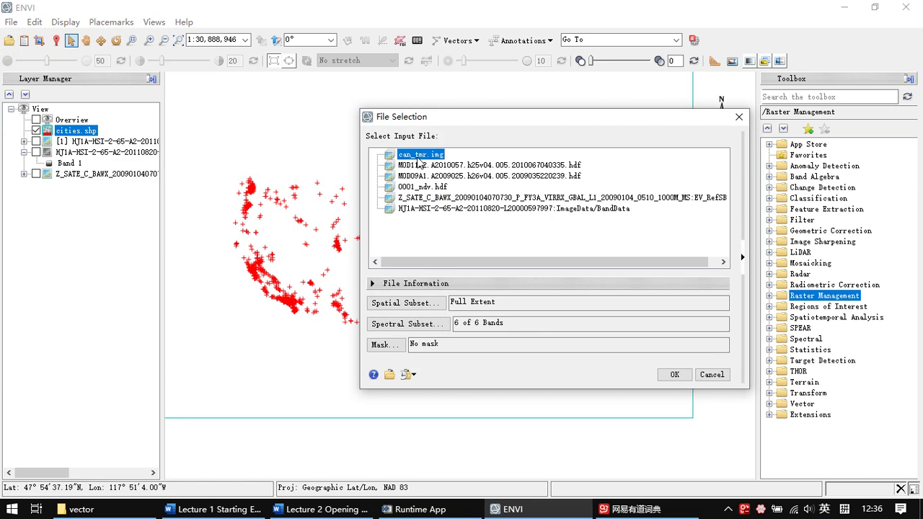
pyautogui.moveTo(504, 121); pyautogui.dragTo(375, 123)
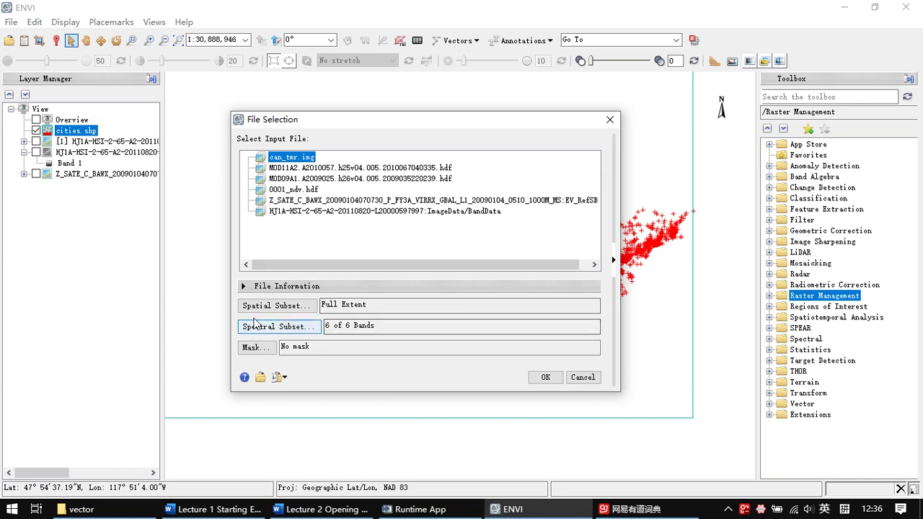
pyautogui.click(544, 377)
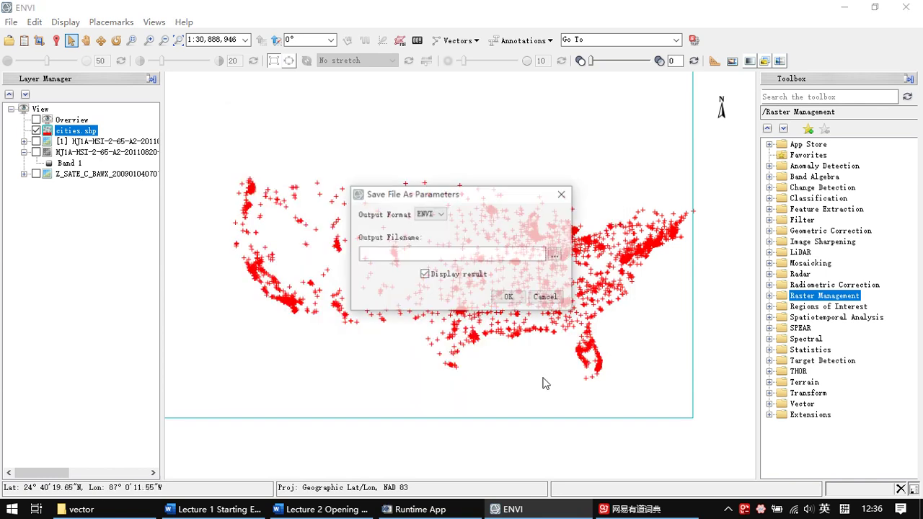
# Choose ENVI as the output format in the save parameters
pyautogui.moveTo(421, 189); pyautogui.dragTo(393, 184)
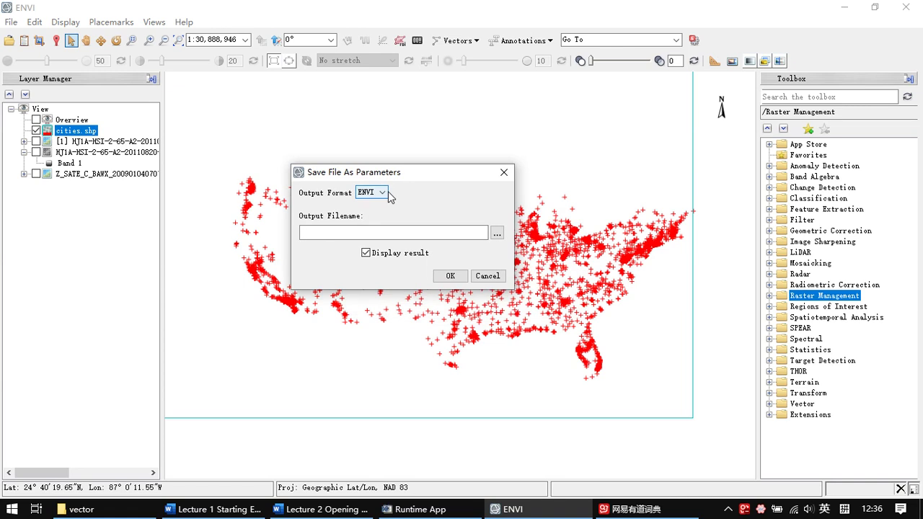
pyautogui.click(372, 192)
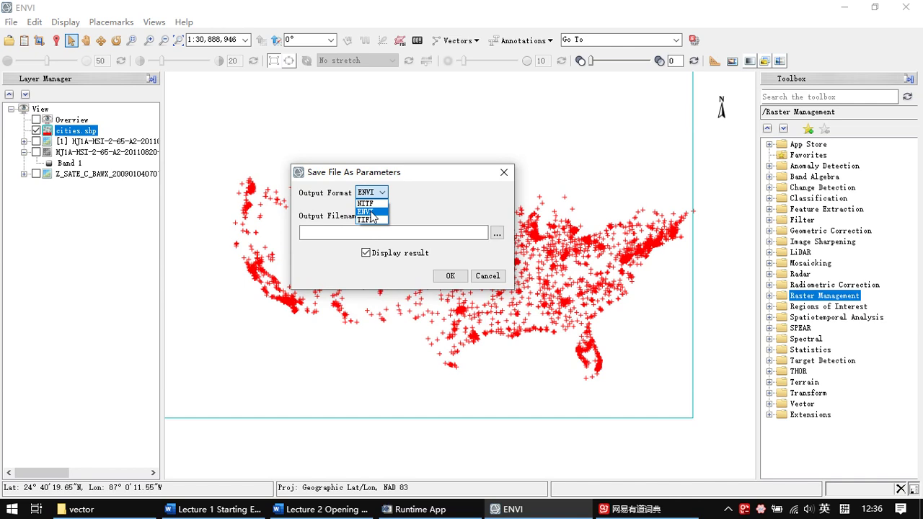
pyautogui.click(366, 212)
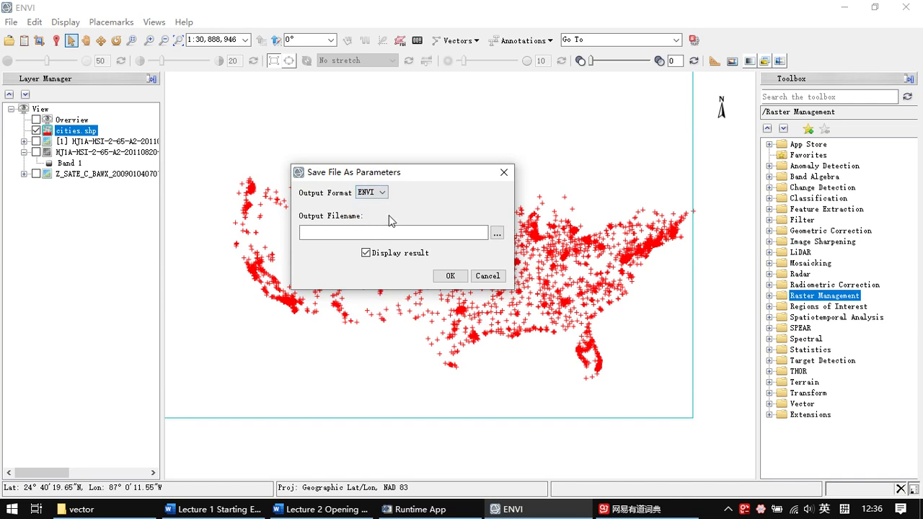
# Name the output file my_can_tmr.dat in the ENVI_classic folder and run the save with the result displayed
pyautogui.click(498, 233)
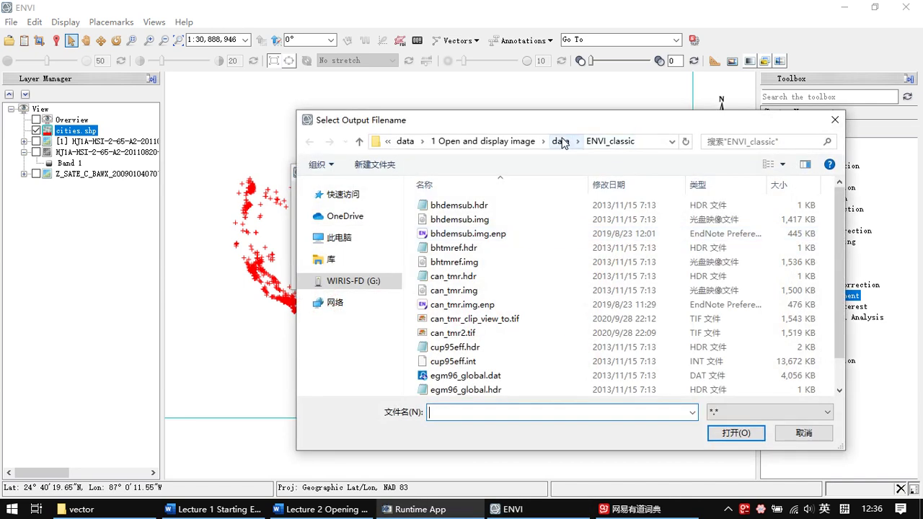
pyautogui.scroll(-1, 581, 235)
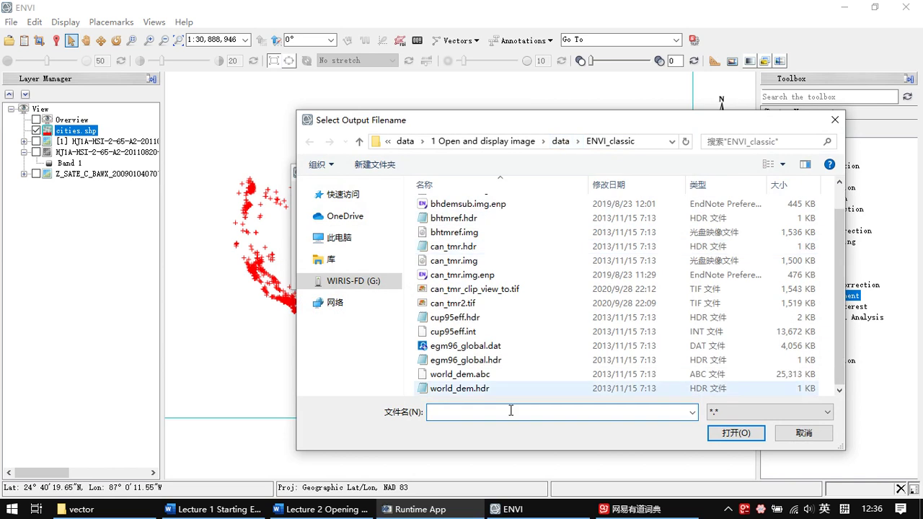
pyautogui.click(561, 142)
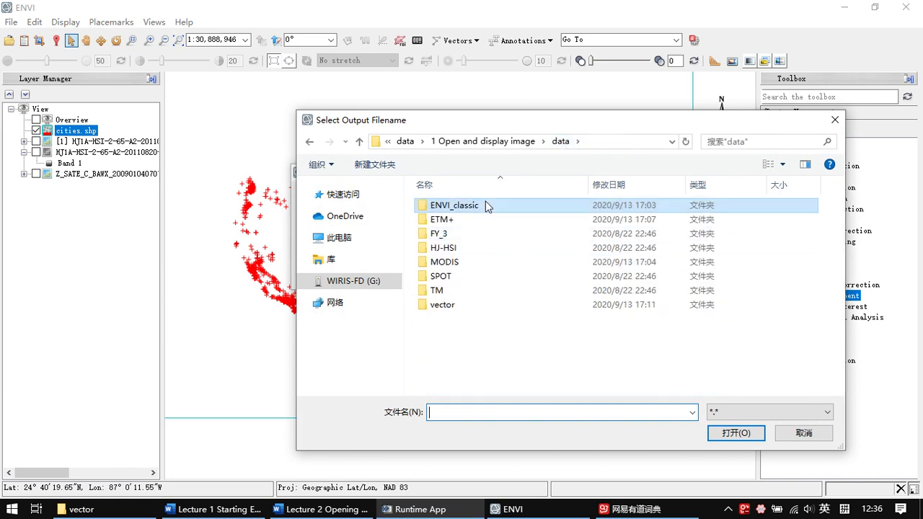
pyautogui.doubleClick(466, 209)
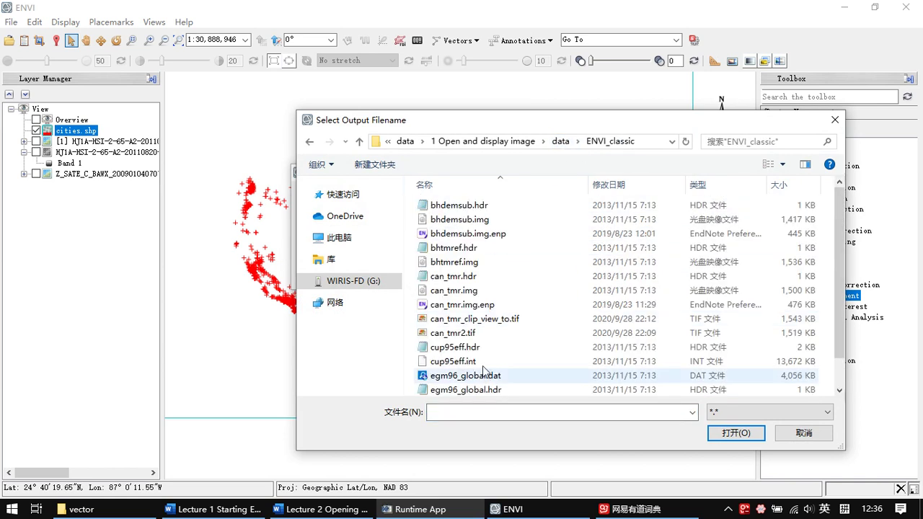
pyautogui.click(470, 415)
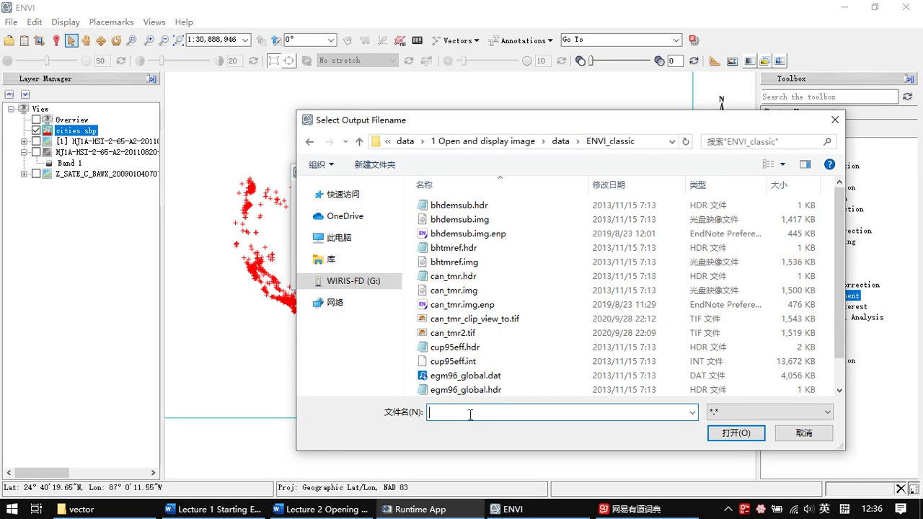
pyautogui.write('my')
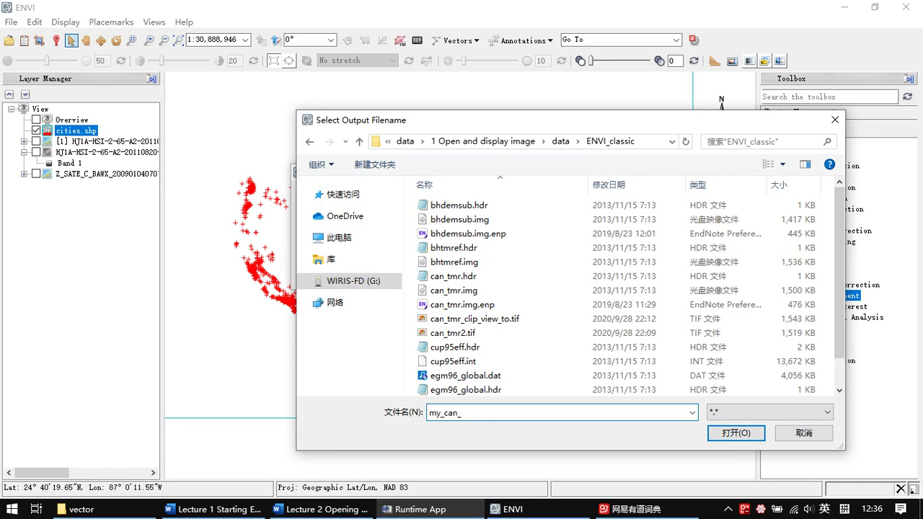
pyautogui.write('_can_tmr.dat')
pyautogui.moveTo(498, 120); pyautogui.dragTo(410, 78)
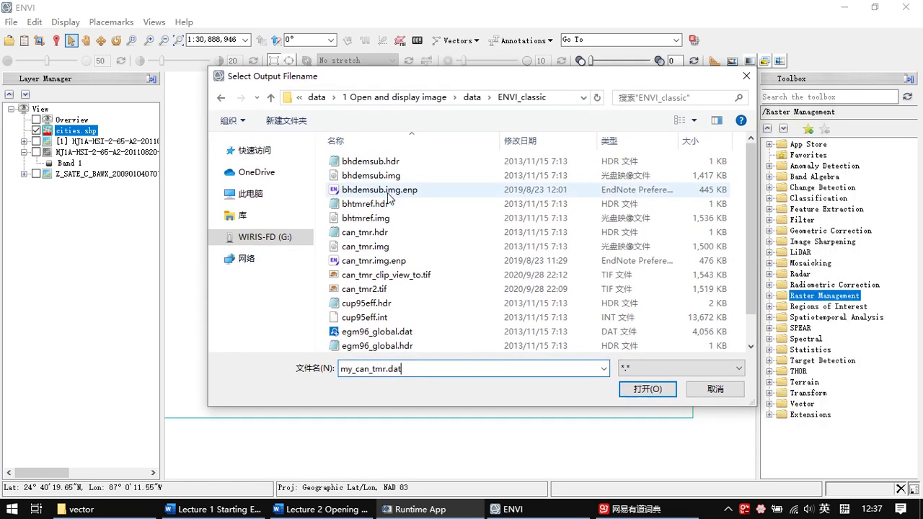
pyautogui.click(656, 390)
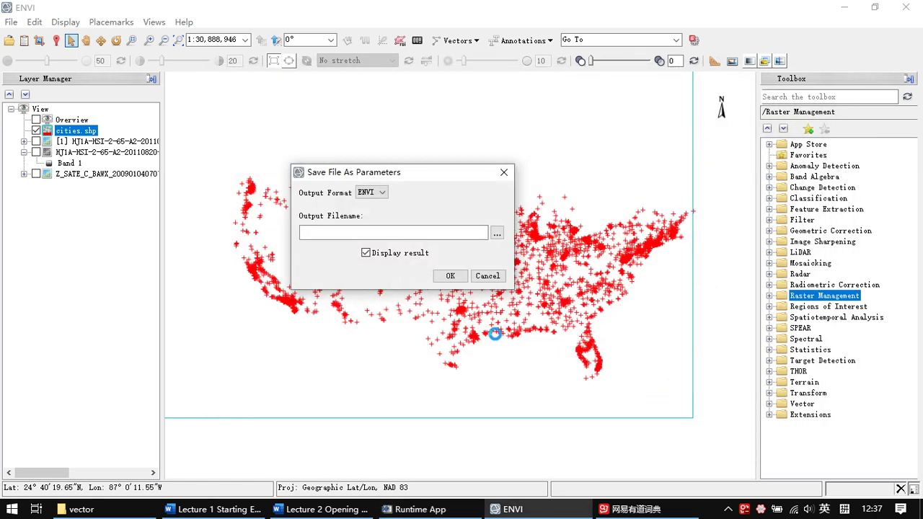
pyautogui.click(450, 277)
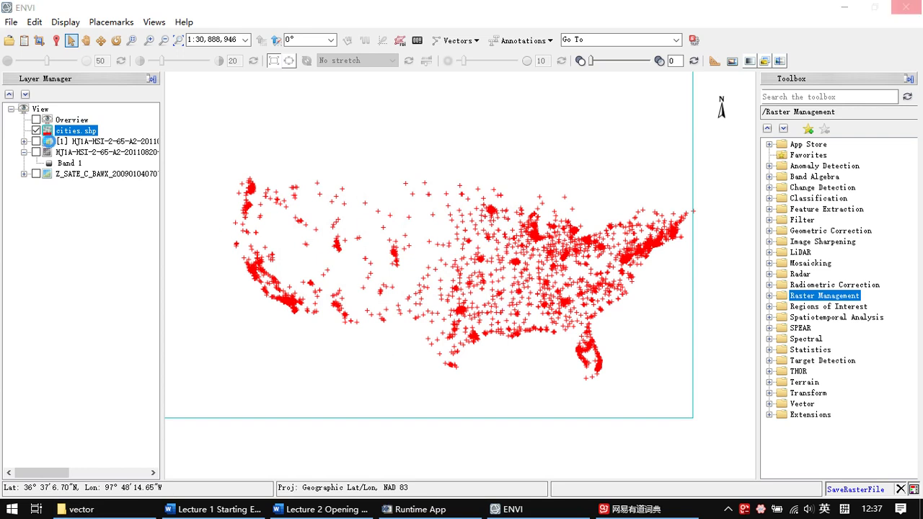
pyautogui.click(36, 130)
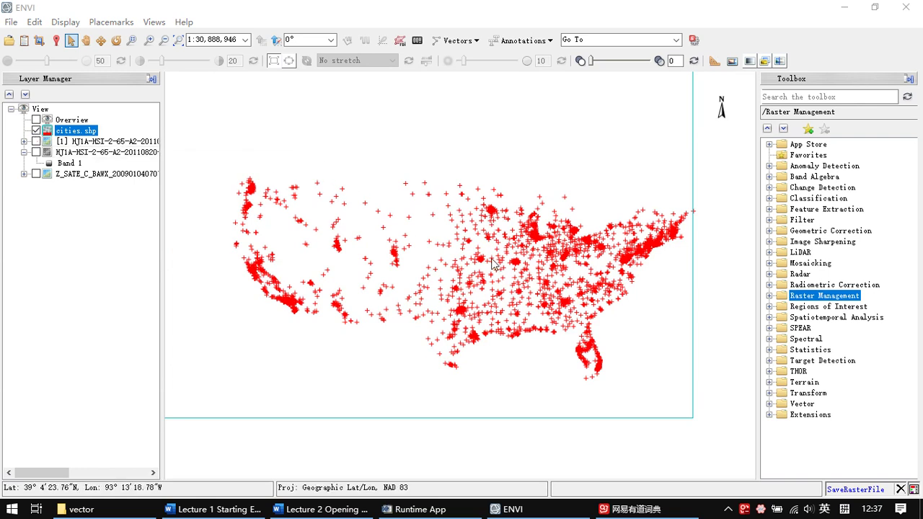
# Switch to File Explorer and open the ENVI_classic folder inside the data folder of 1 Open and display image
pyautogui.click(101, 510)
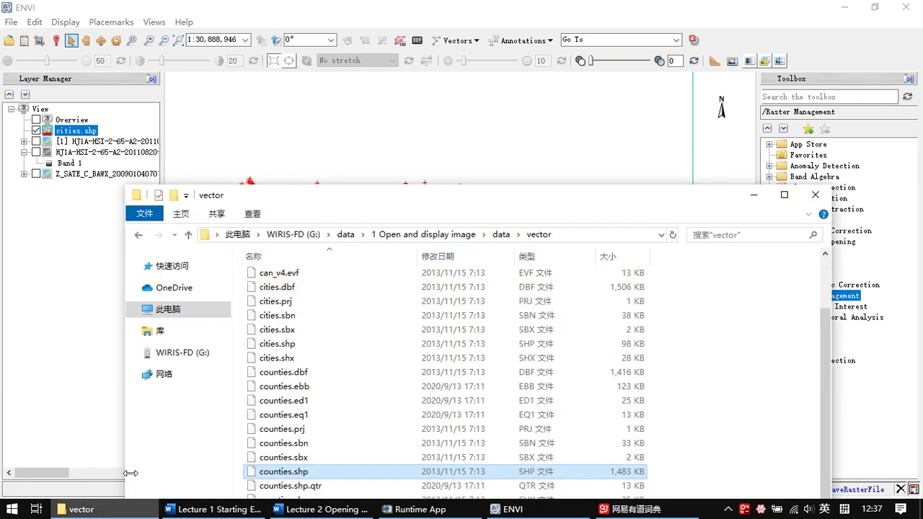
pyautogui.moveTo(470, 199); pyautogui.dragTo(443, 140)
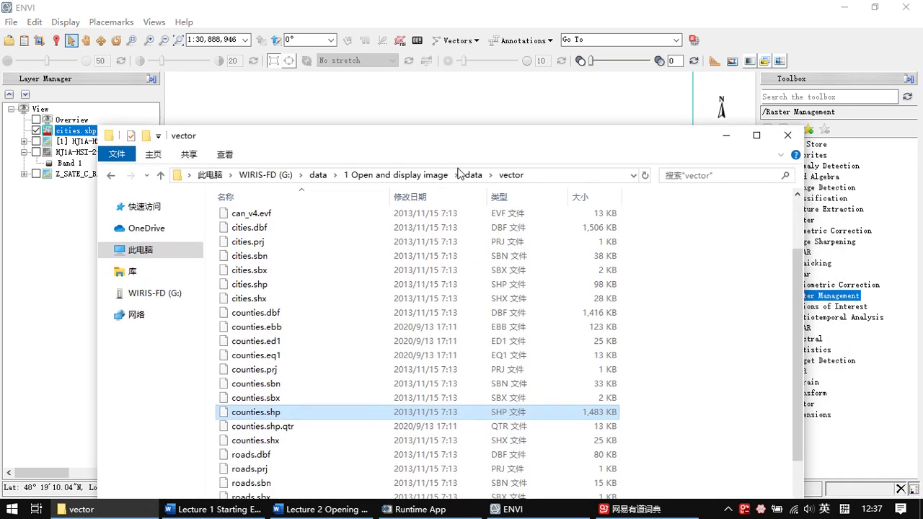
pyautogui.click(474, 175)
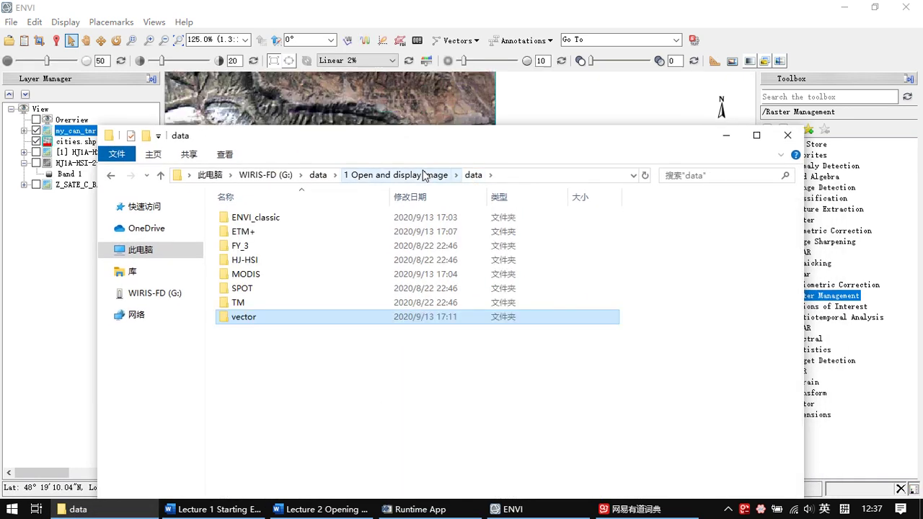
pyautogui.moveTo(445, 137); pyautogui.dragTo(430, 119)
pyautogui.doubleClick(263, 213)
# Check the saved my_can_tmr.dat and my_can_tmr.hdr files in the ENVI_classic folder
pyautogui.click(295, 425)
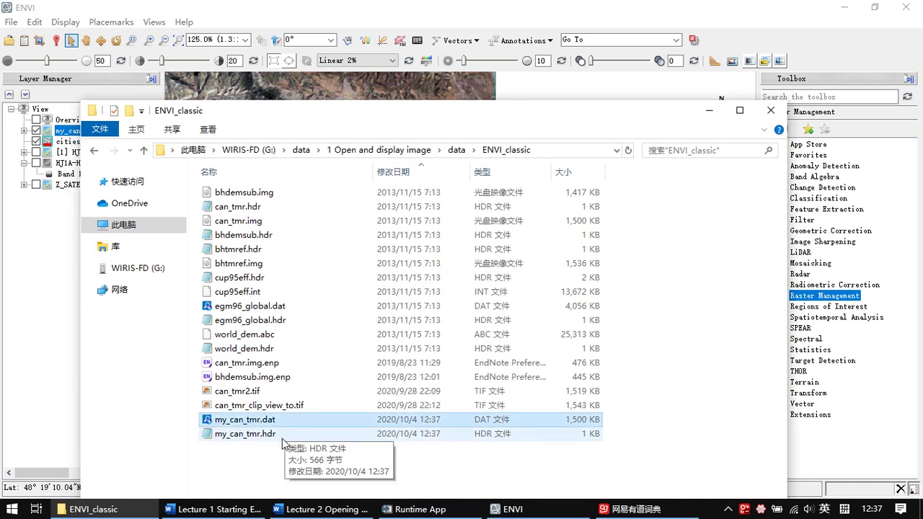
pyautogui.keyDown('shift'); pyautogui.click(273, 435); pyautogui.keyUp('shift')
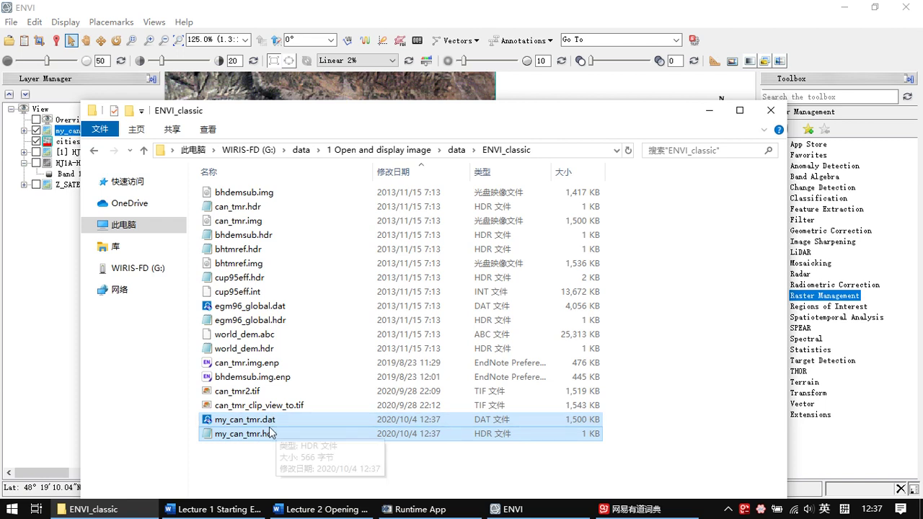
pyautogui.keyDown('ctrl'); pyautogui.click(278, 431); pyautogui.keyUp('ctrl')
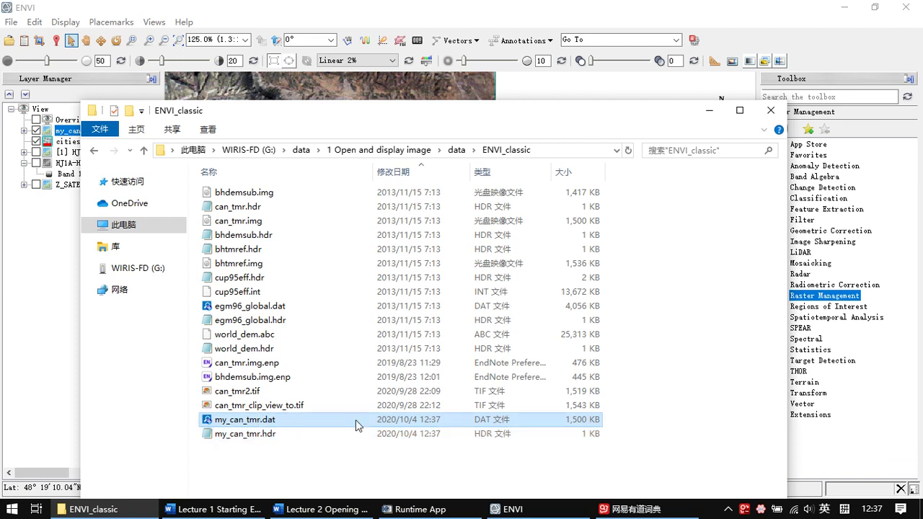
# Read the header information of my_can_tmr.hdr in Notepad, close it and select my_can_tmr.dat in the folder
pyautogui.click(261, 437)
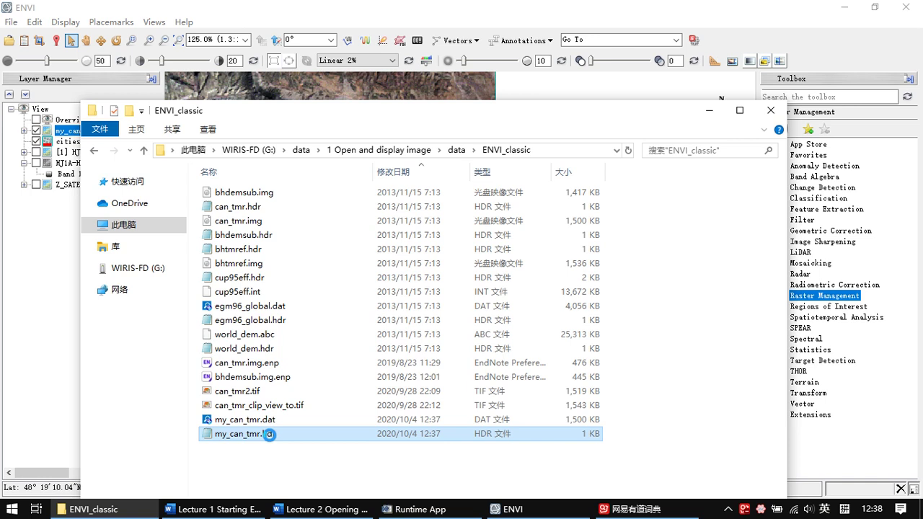
pyautogui.rightClick(270, 437)
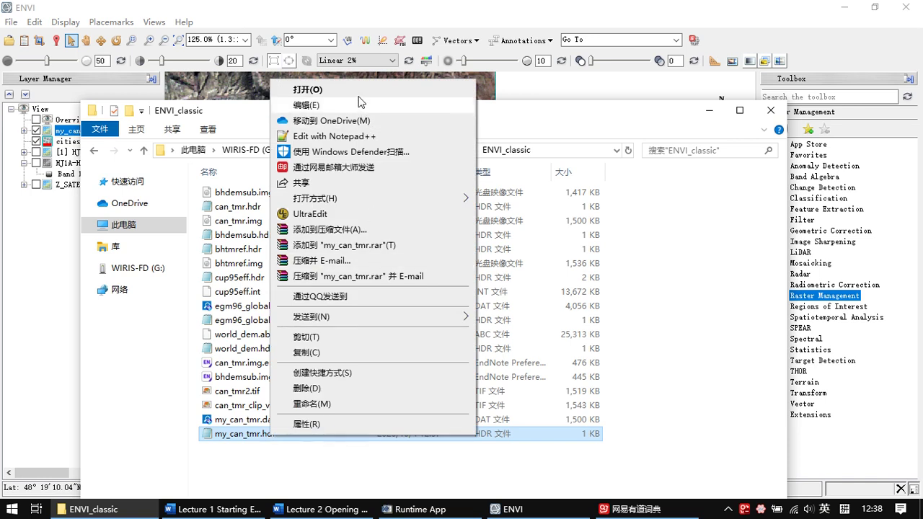
pyautogui.click(247, 433)
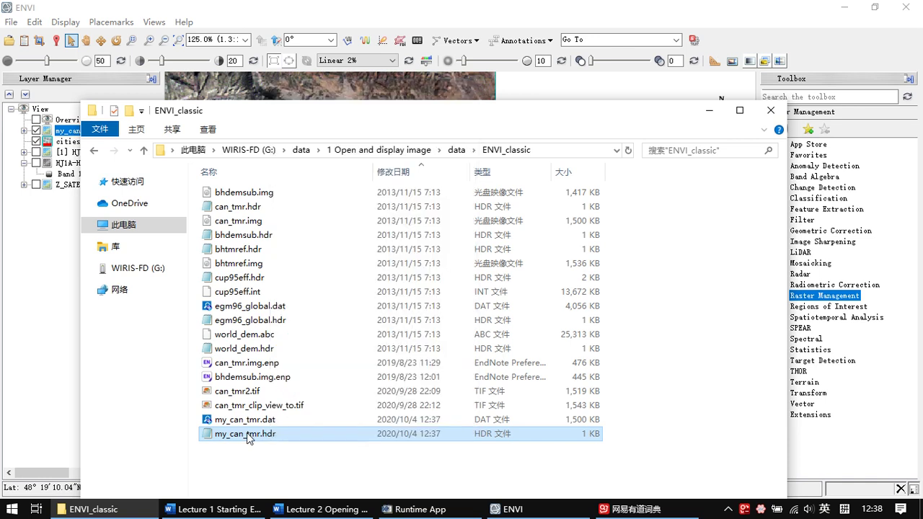
pyautogui.doubleClick(290, 435)
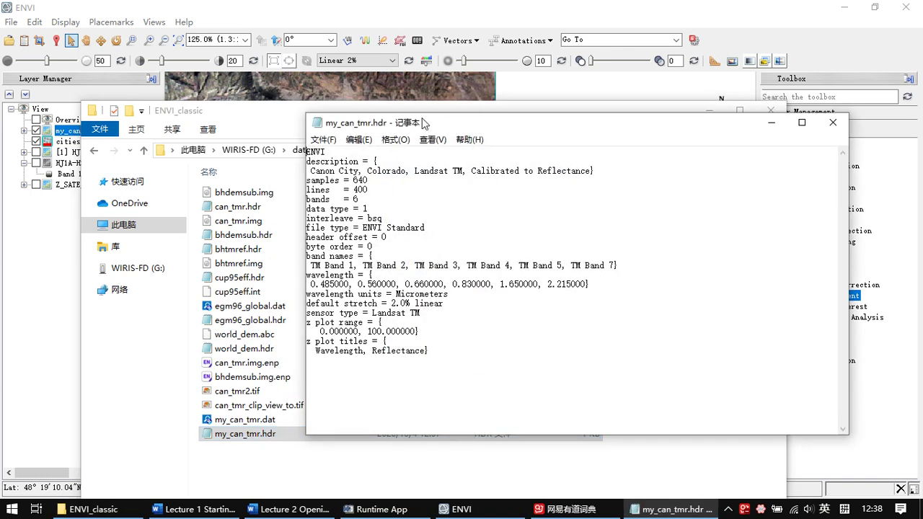
pyautogui.moveTo(426, 124); pyautogui.dragTo(444, 139)
pyautogui.moveTo(462, 368); pyautogui.dragTo(318, 166)
pyautogui.click(517, 391)
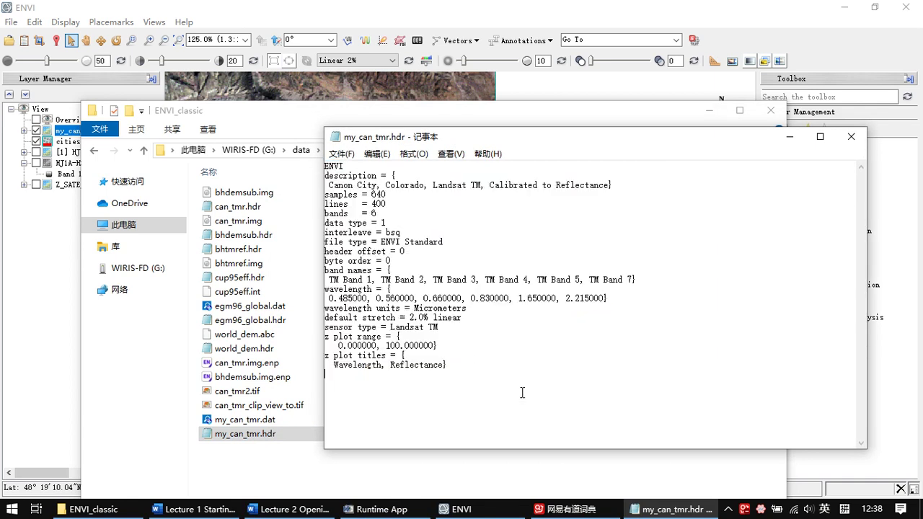
pyautogui.moveTo(577, 386); pyautogui.dragTo(328, 161)
pyautogui.click(482, 293)
pyautogui.click(851, 136)
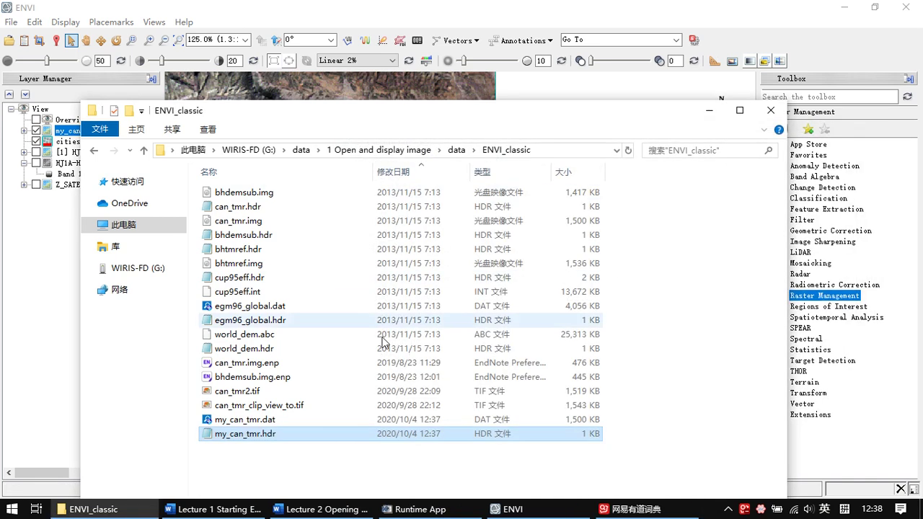
pyautogui.click(263, 424)
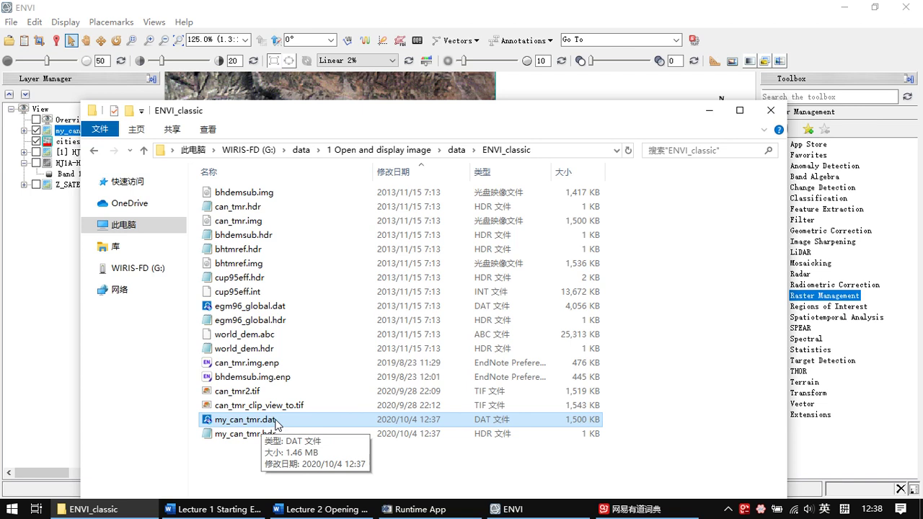
# Try to move my_can_tmr.hdr from the ENVI_classic folder into the parent data folder
pyautogui.click(266, 435)
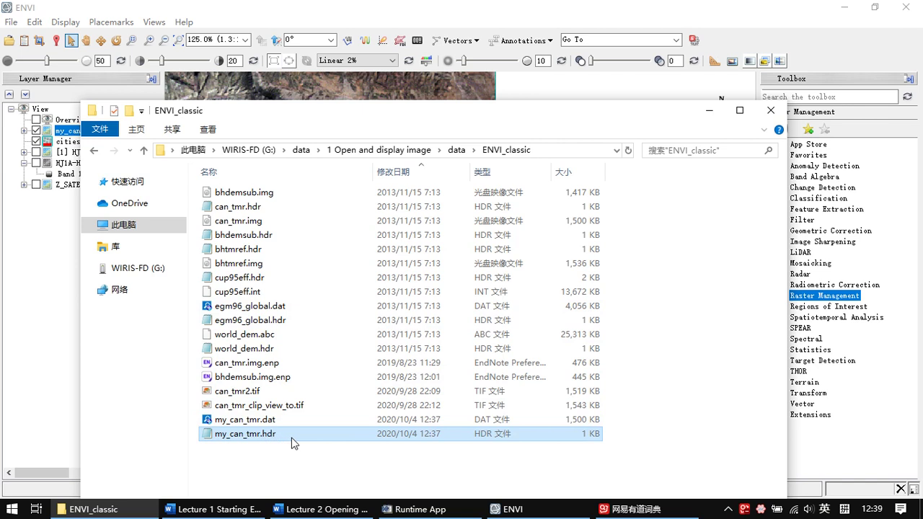
pyautogui.click(457, 150)
pyautogui.click(354, 358)
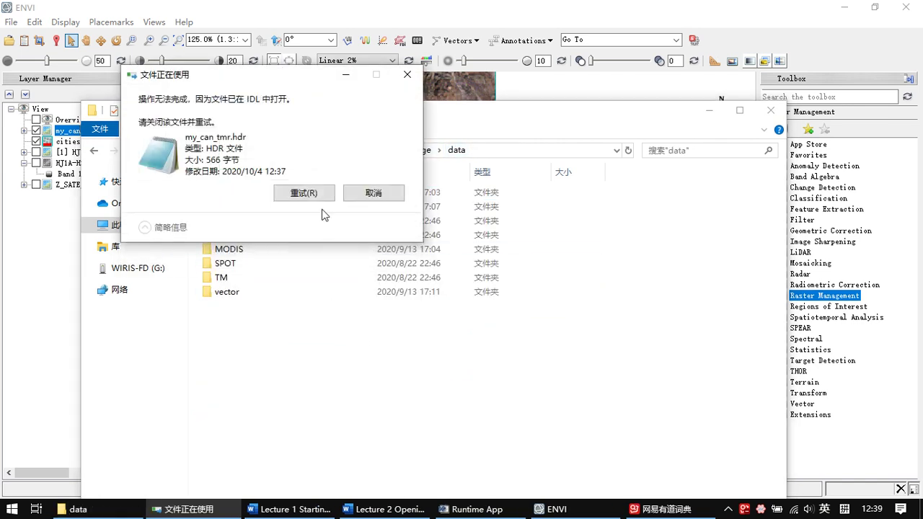
pyautogui.click(384, 193)
# Browse the 1 Open and display image folder and its data subfolder, and return to the ENVI_classic folder
pyautogui.click(415, 150)
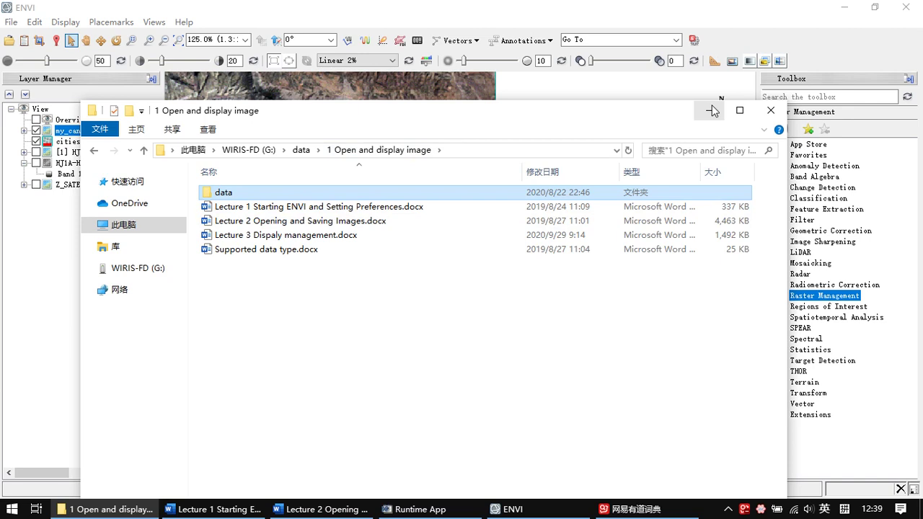
pyautogui.doubleClick(312, 193)
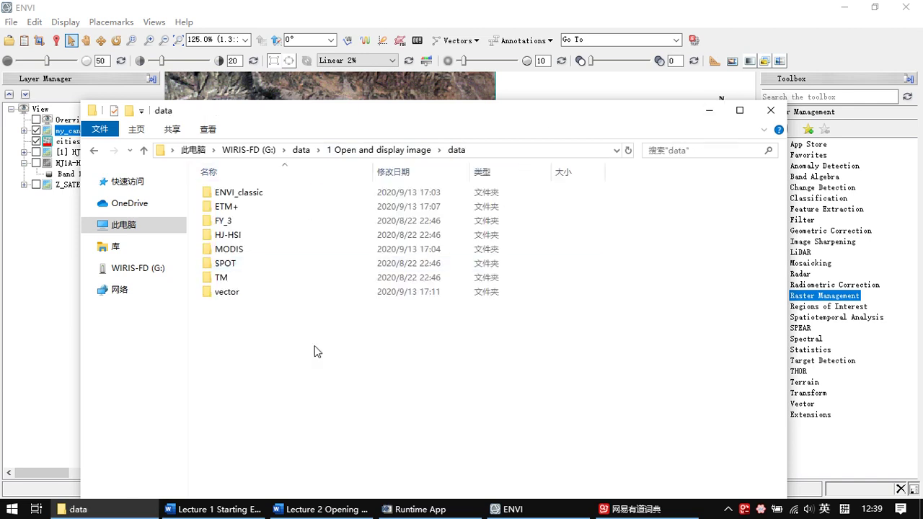
pyautogui.doubleClick(282, 292)
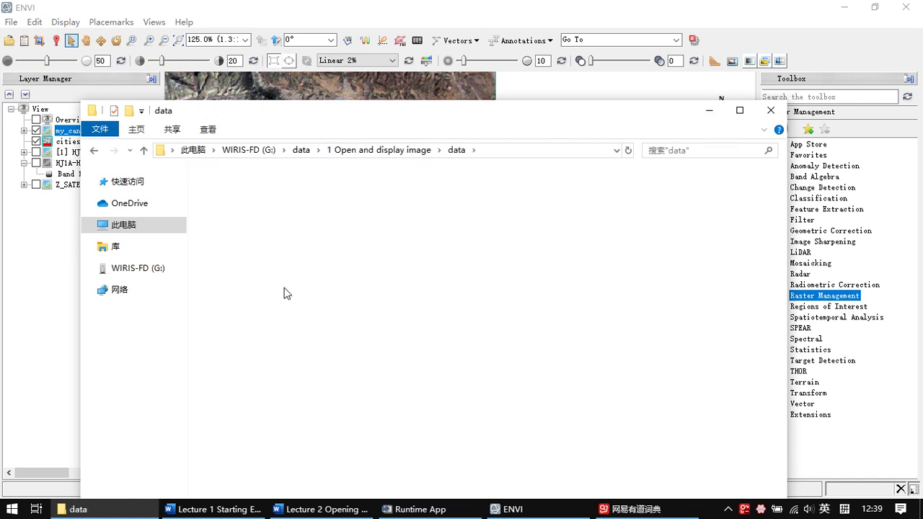
pyautogui.click(456, 150)
pyautogui.doubleClick(290, 192)
# Point out my_can_tmr.dat and my_can_tmr.hdr individually, select both files together, and minimize the folder window
pyautogui.click(268, 433)
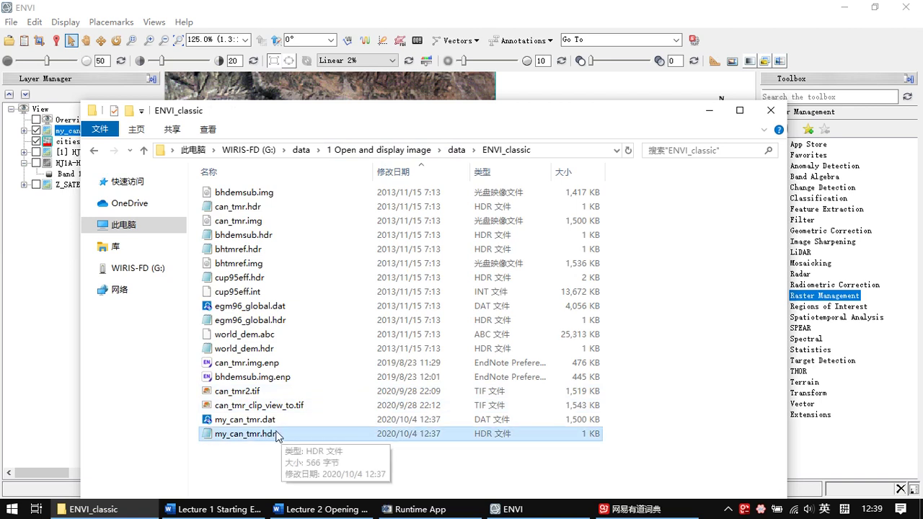
pyautogui.click(270, 424)
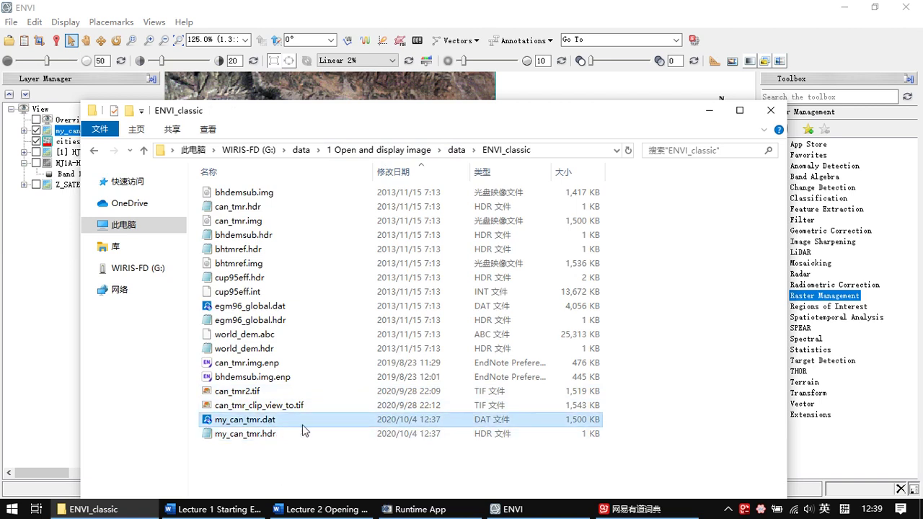
pyautogui.click(332, 434)
pyautogui.moveTo(381, 454); pyautogui.dragTo(266, 419)
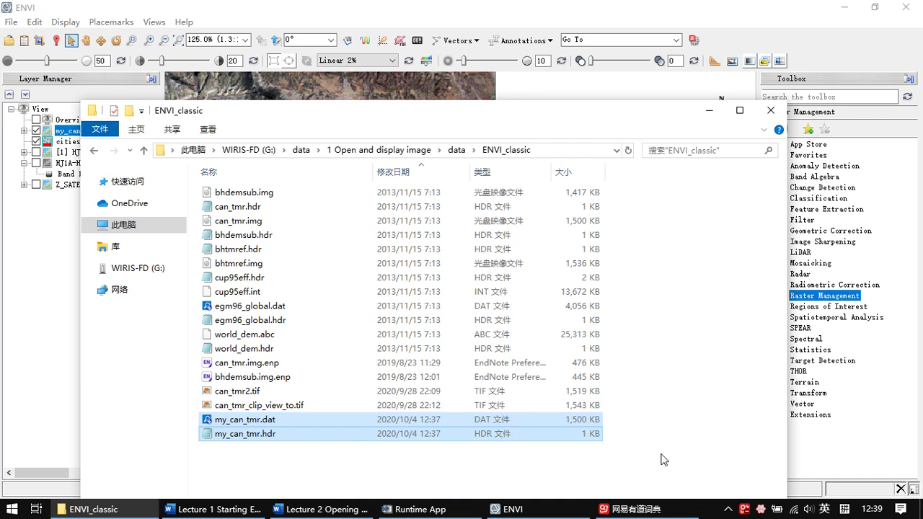
pyautogui.moveTo(652, 462); pyautogui.dragTo(476, 415)
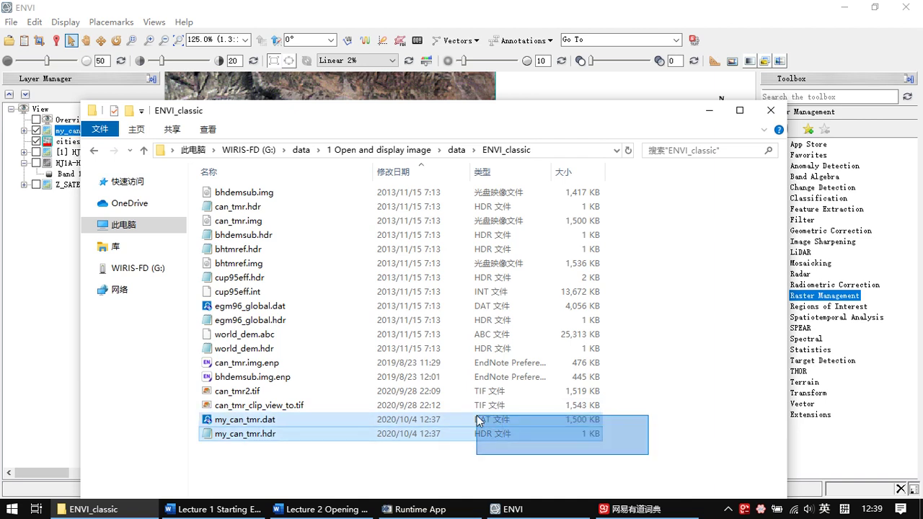
pyautogui.moveTo(651, 446); pyautogui.dragTo(476, 361)
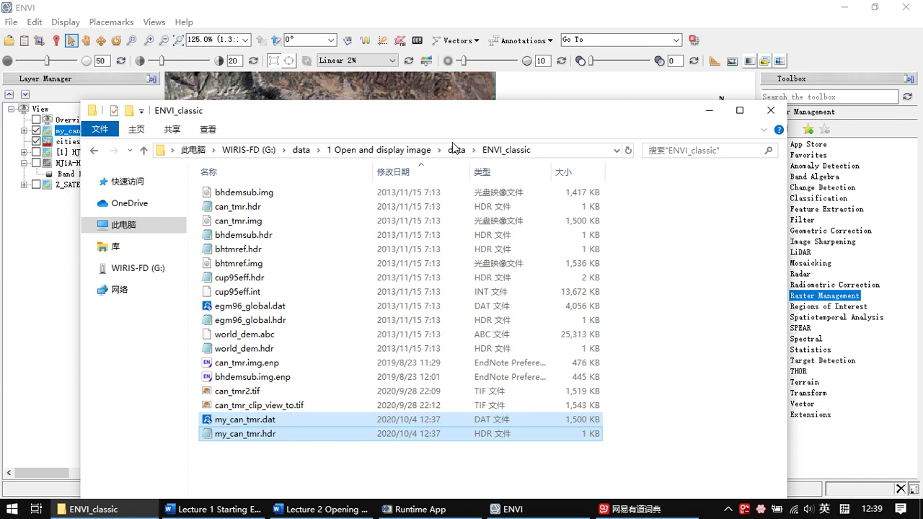
pyautogui.click(710, 110)
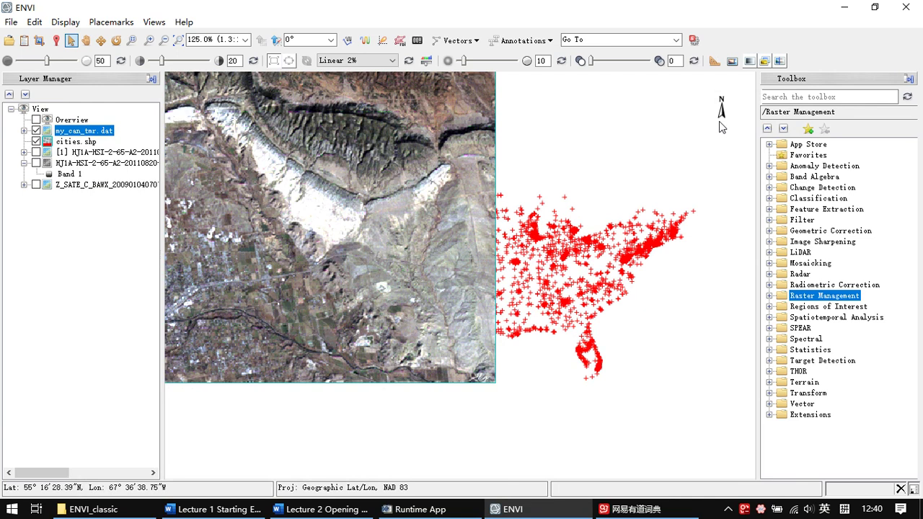
# Review the output formats for chipping the view to a file, and close the parameters dialog without saving
pyautogui.click(11, 21)
pyautogui.moveTo(94, 198)
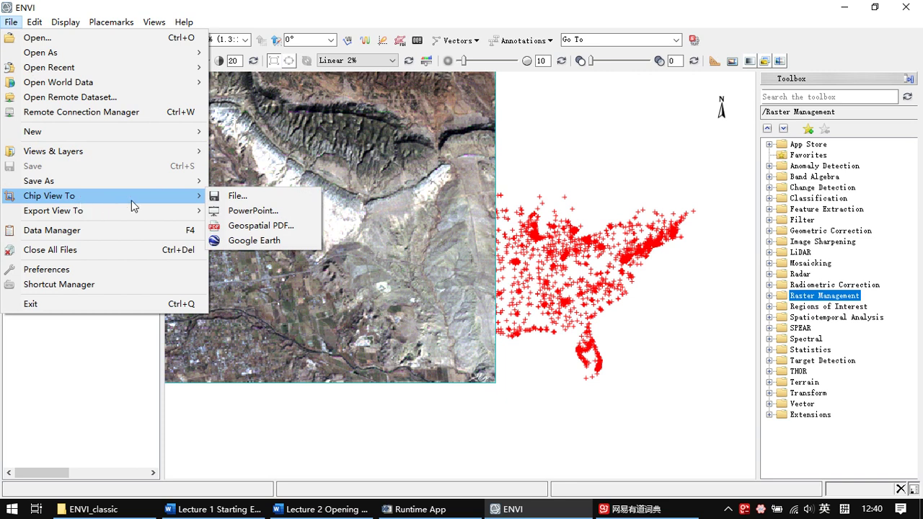
pyautogui.click(245, 197)
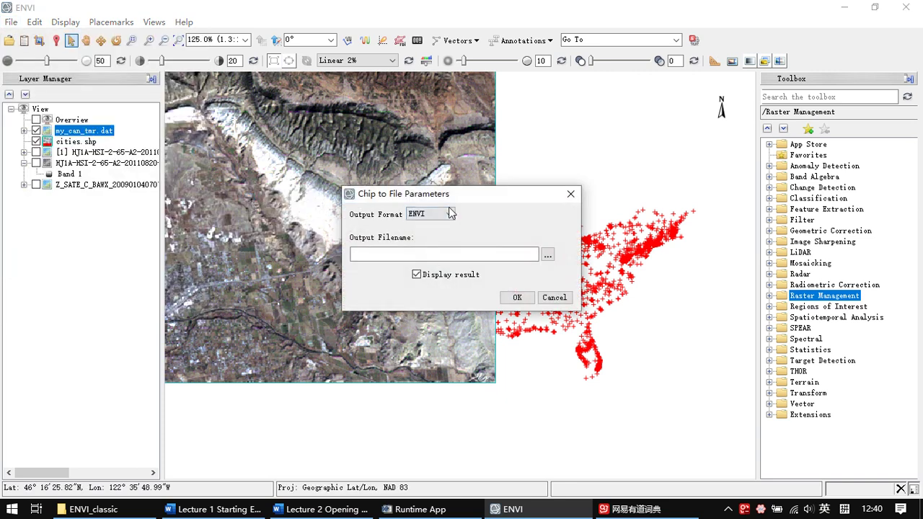
pyautogui.click(448, 215)
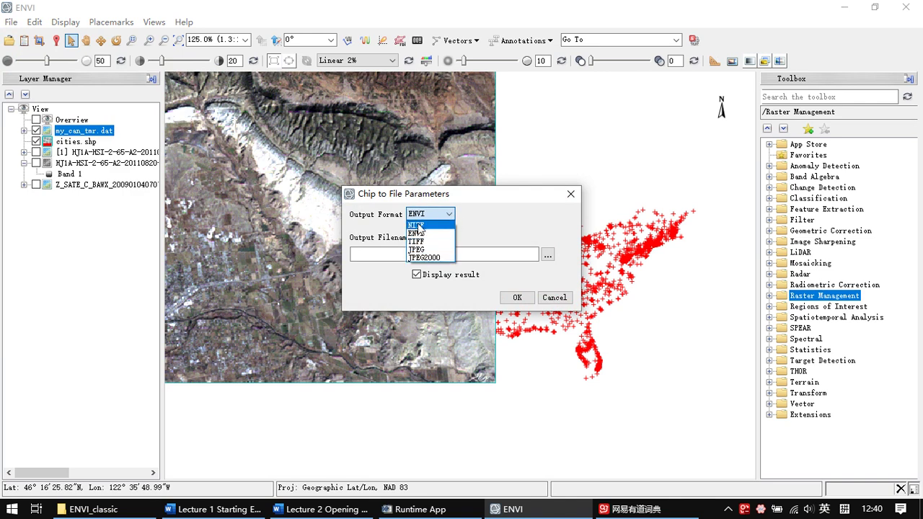
pyautogui.click(424, 234)
pyautogui.click(322, 127)
pyautogui.moveTo(473, 189); pyautogui.dragTo(394, 180)
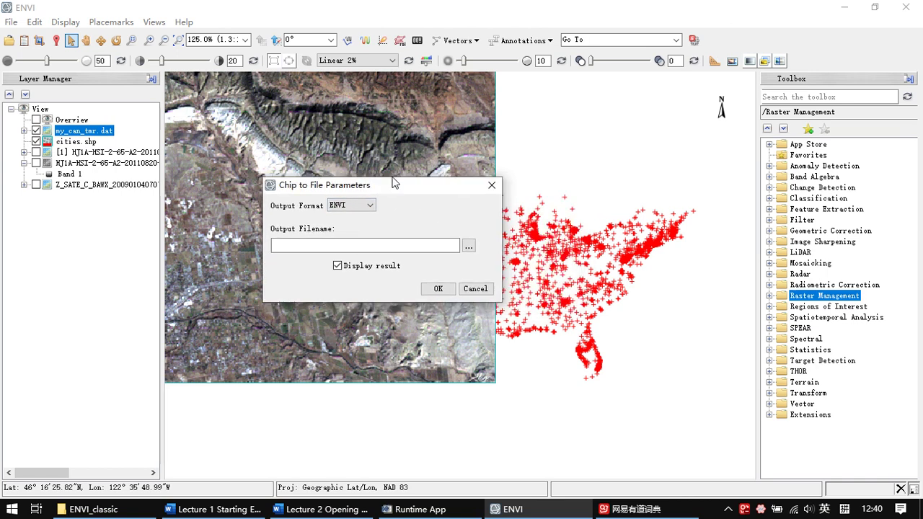
pyautogui.moveTo(382, 185); pyautogui.dragTo(365, 183)
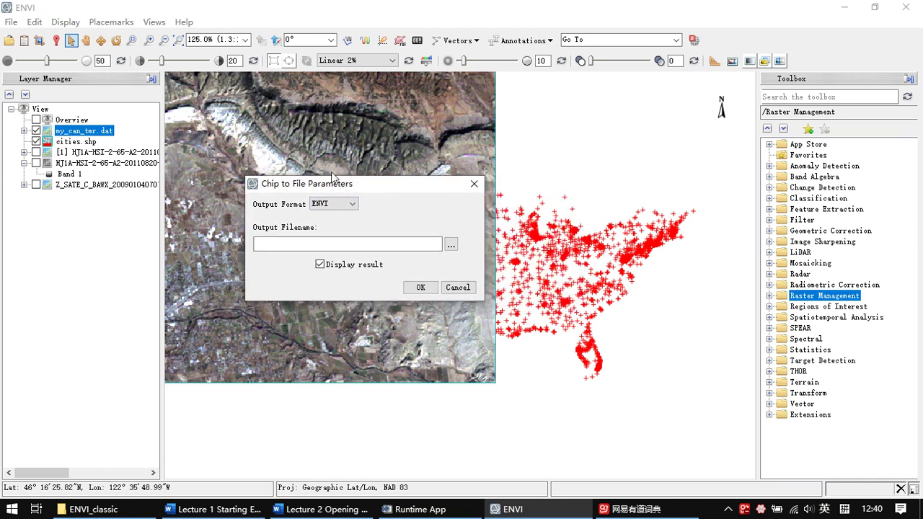
pyautogui.click(474, 185)
# Inspect the settings and output formats for exporting the view to an image file, and close the dialog without exporting
pyautogui.click(11, 22)
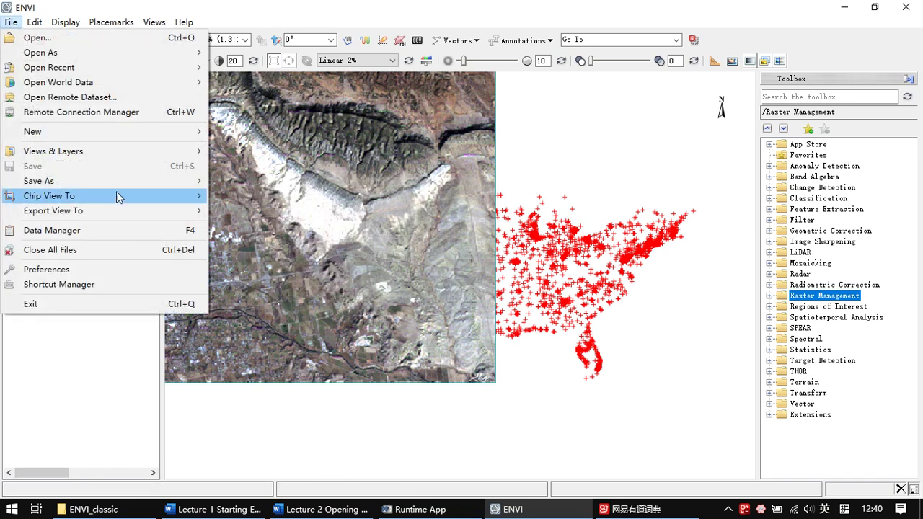
pyautogui.moveTo(57, 199)
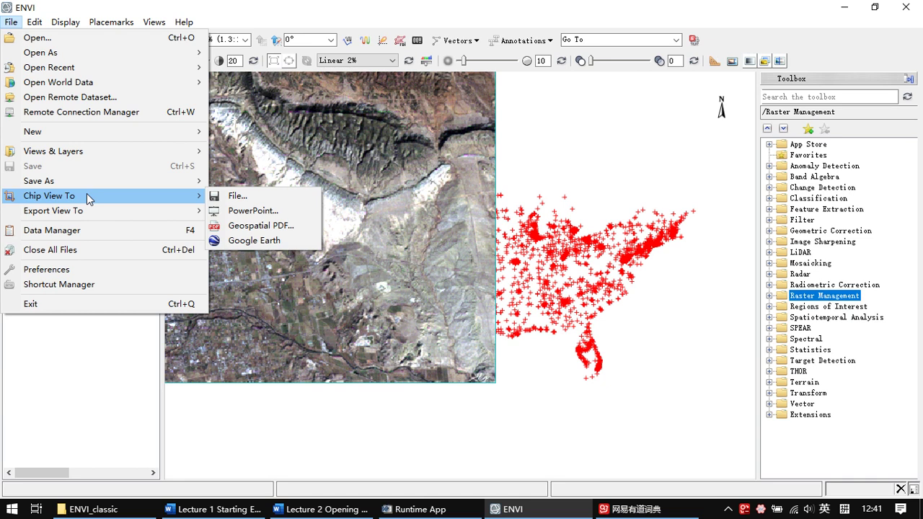
pyautogui.moveTo(121, 212)
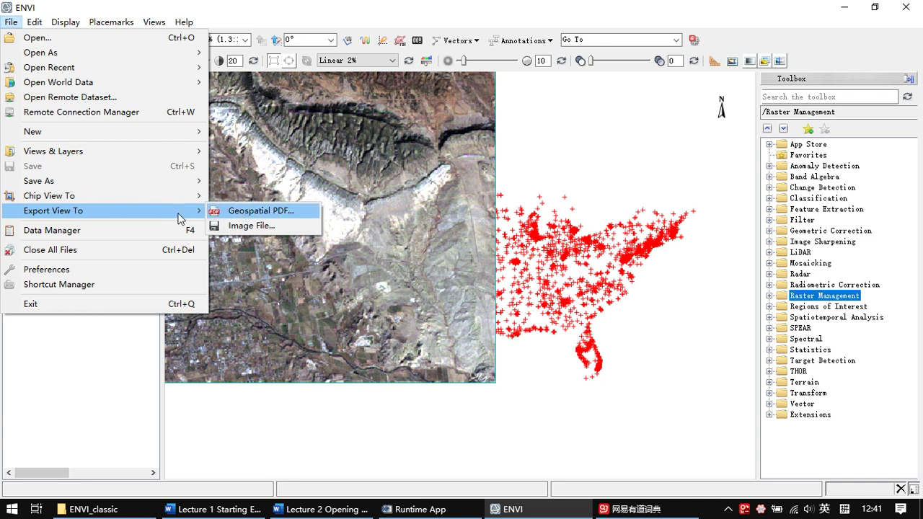
pyautogui.click(246, 226)
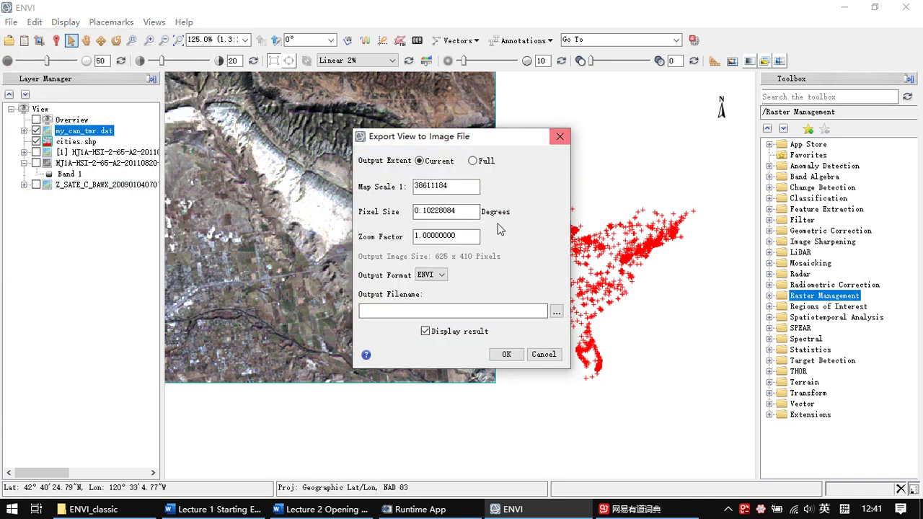
pyautogui.click(441, 275)
pyautogui.click(560, 137)
pyautogui.click(560, 136)
# Review the Export View To options and highlight the extents of the cities.shp and my_can_tmr.dat layers in the view
pyautogui.click(11, 22)
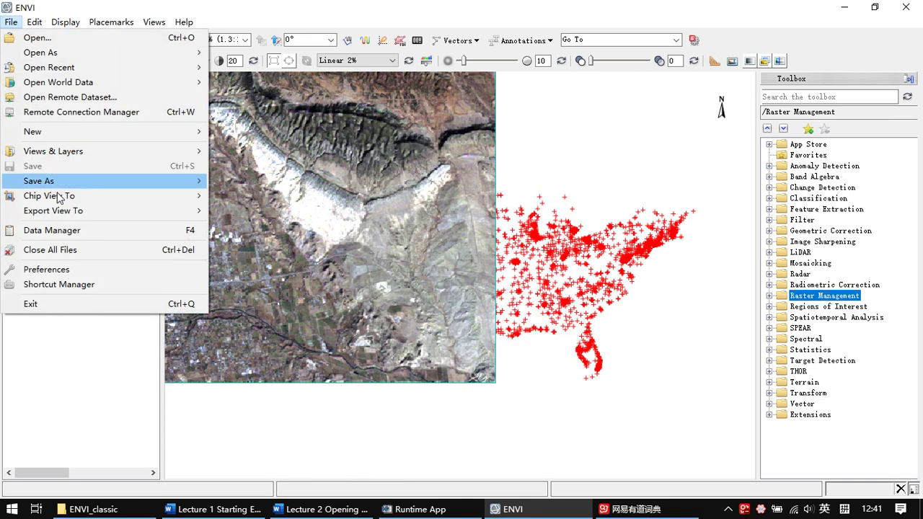
pyautogui.moveTo(93, 217)
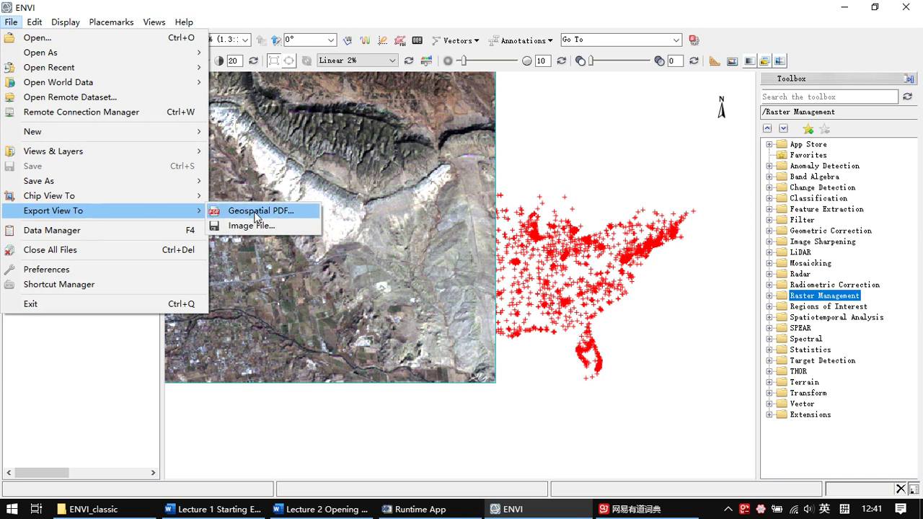
pyautogui.click(432, 189)
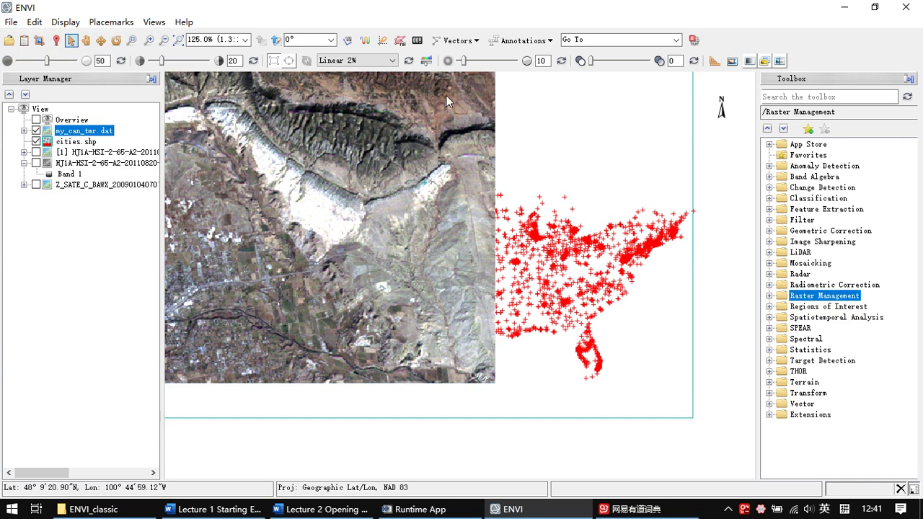
pyautogui.click(681, 350)
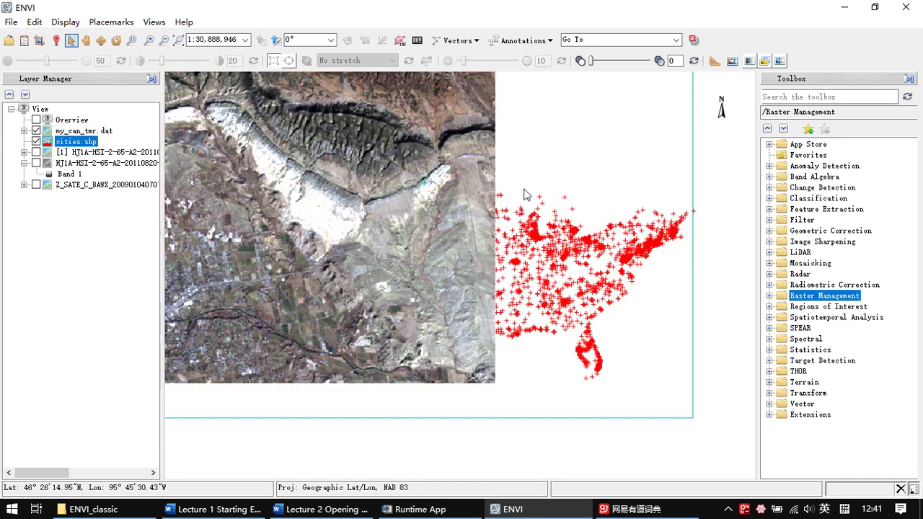
pyautogui.click(519, 216)
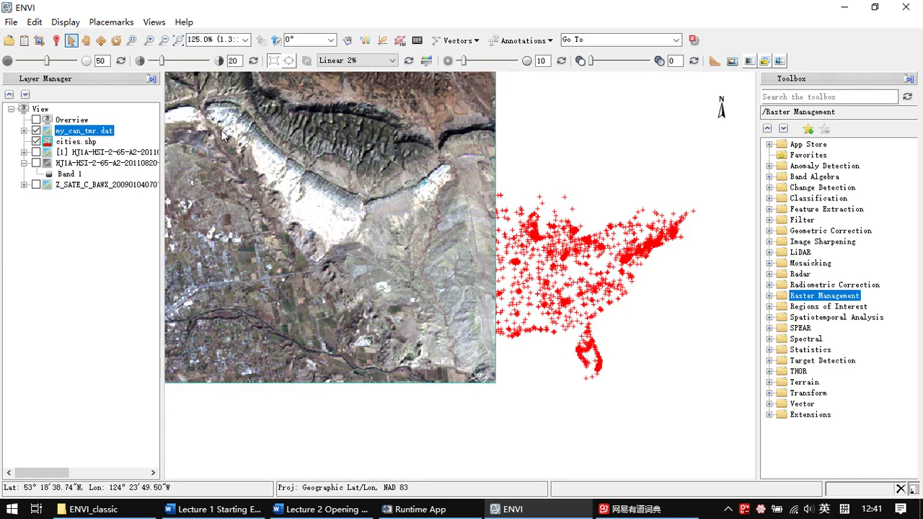
# Compare the Chip View To, Export View To and Save As options, and consult the Lecture 2 document
pyautogui.click(11, 21)
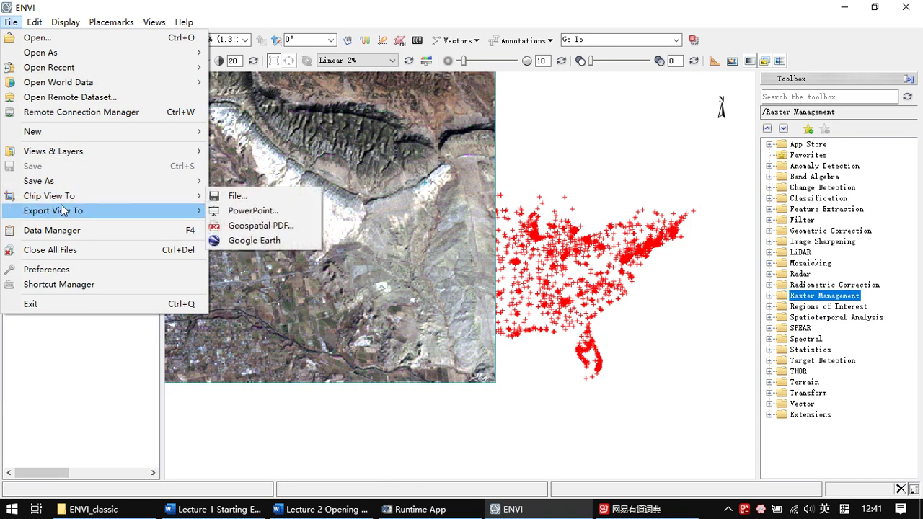
pyautogui.moveTo(65, 213)
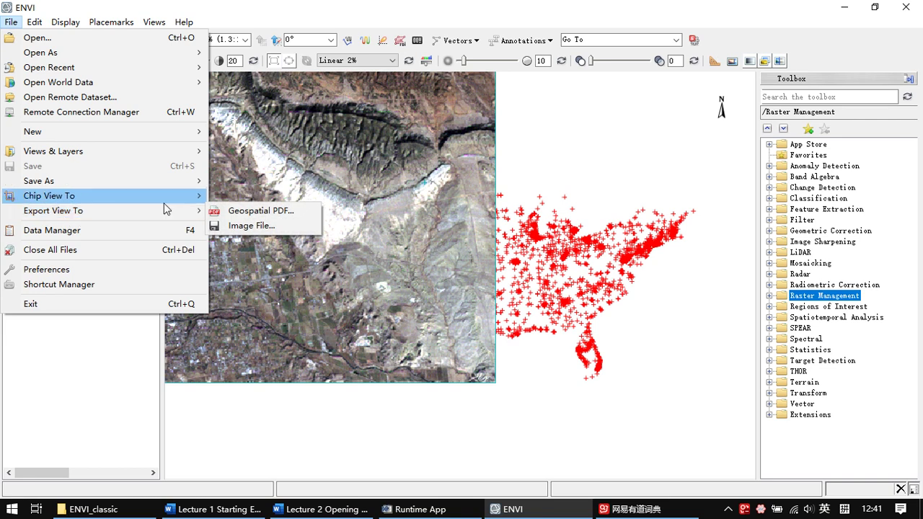
pyautogui.moveTo(194, 182)
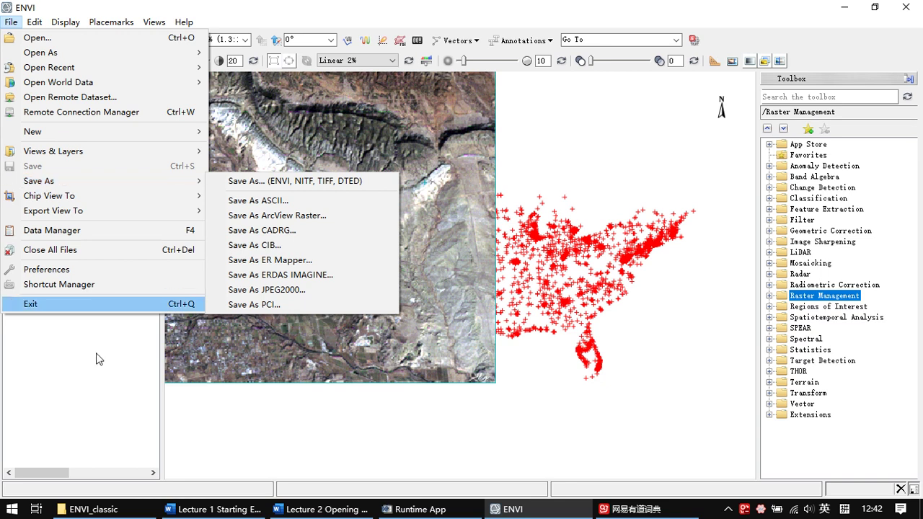
pyautogui.click(321, 510)
pyautogui.scroll(5, 570, 182)
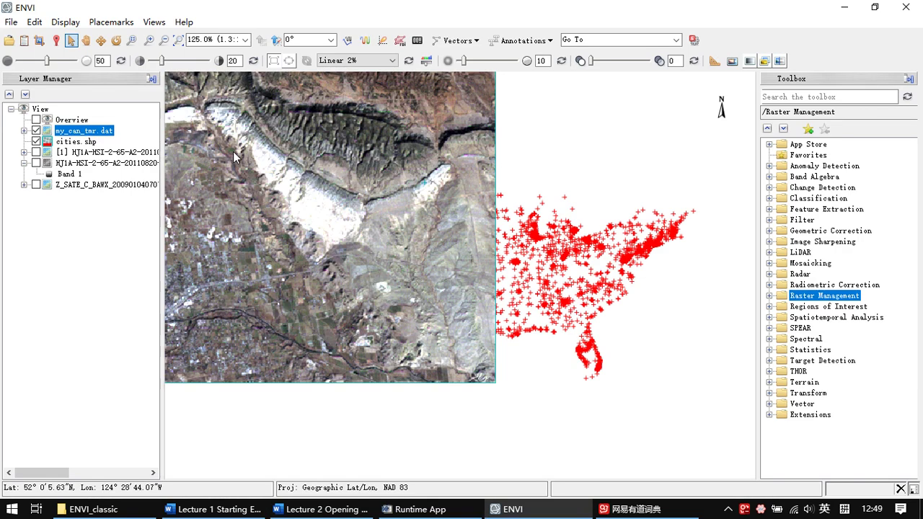
# Switch to File Explorer and open Lecture 3 Dispaly management.docx from the 1 Open and display image folder
pyautogui.click(105, 509)
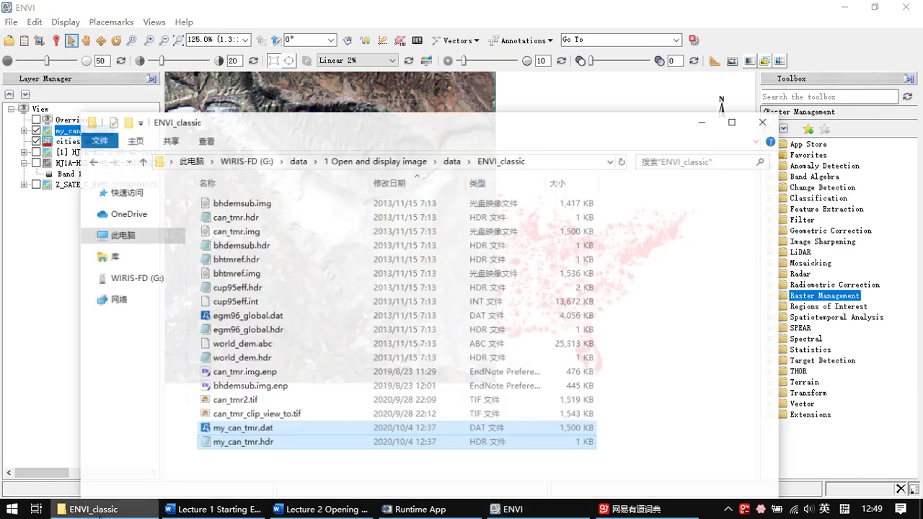
pyautogui.click(296, 150)
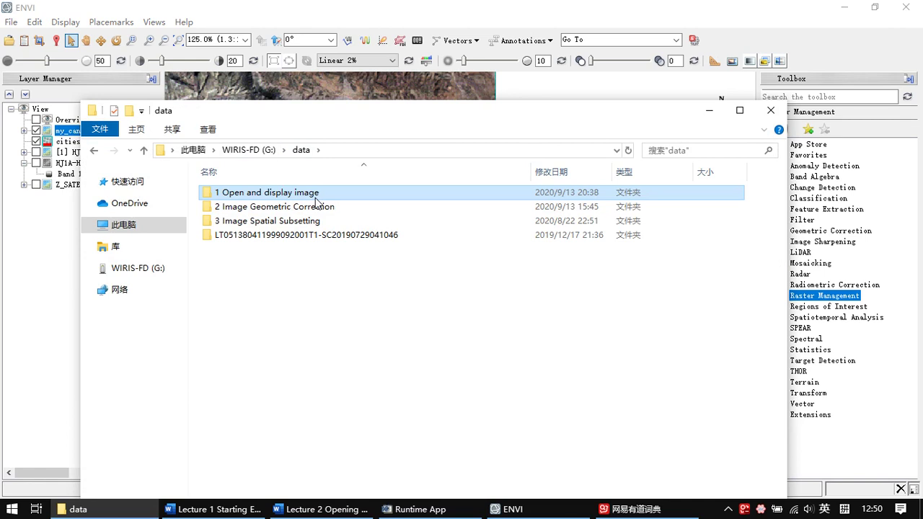
pyautogui.doubleClick(315, 195)
pyautogui.click(281, 240)
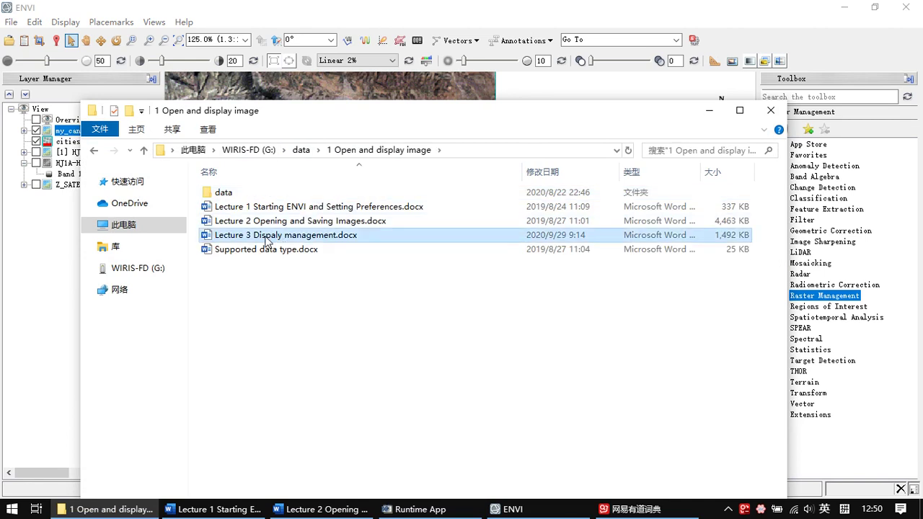
pyautogui.doubleClick(266, 240)
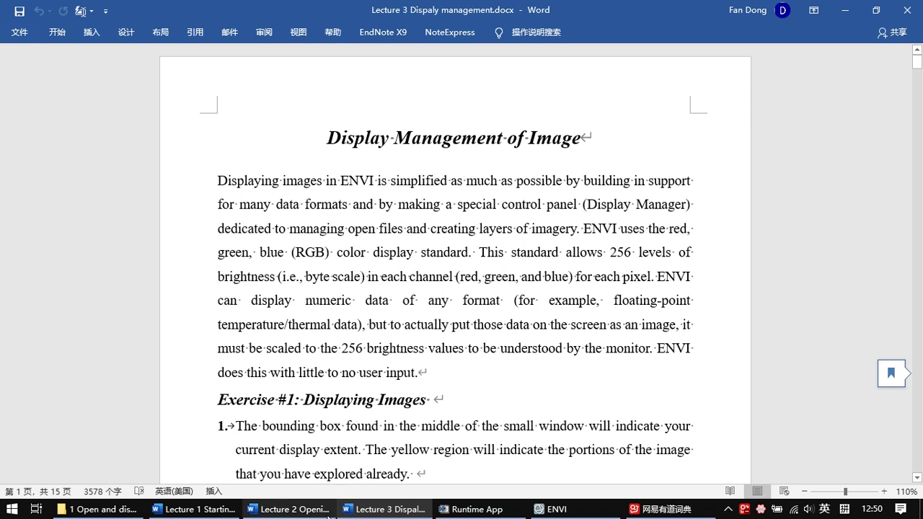
# Switch to ENVI, close all open files through the Data Manager, and close the Data Manager
pyautogui.click(554, 509)
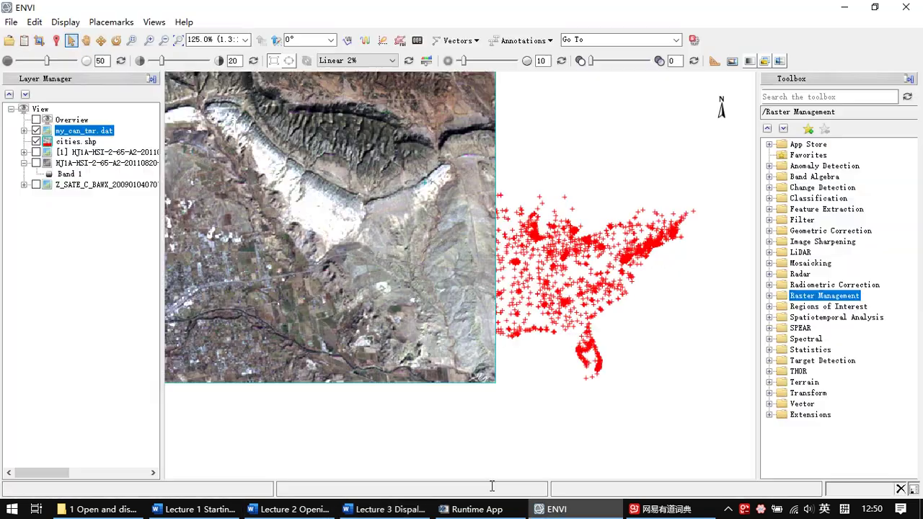
pyautogui.click(23, 41)
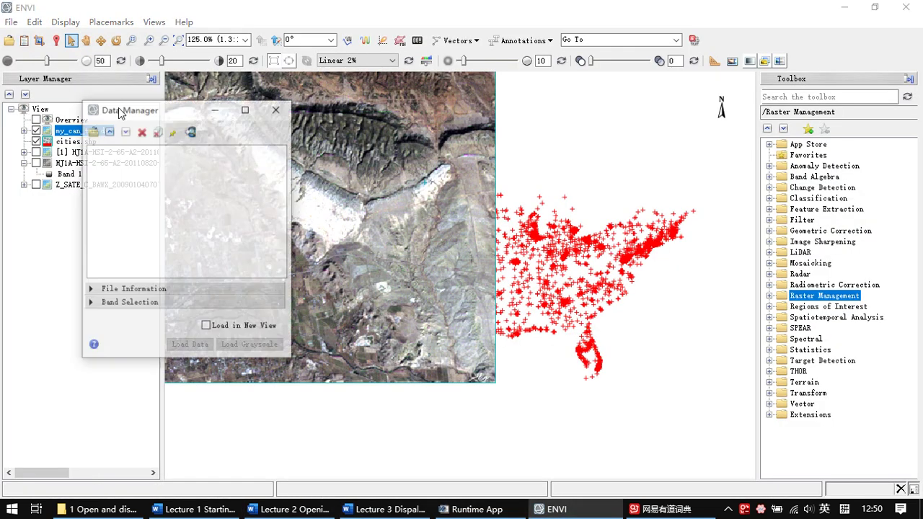
pyautogui.click(159, 134)
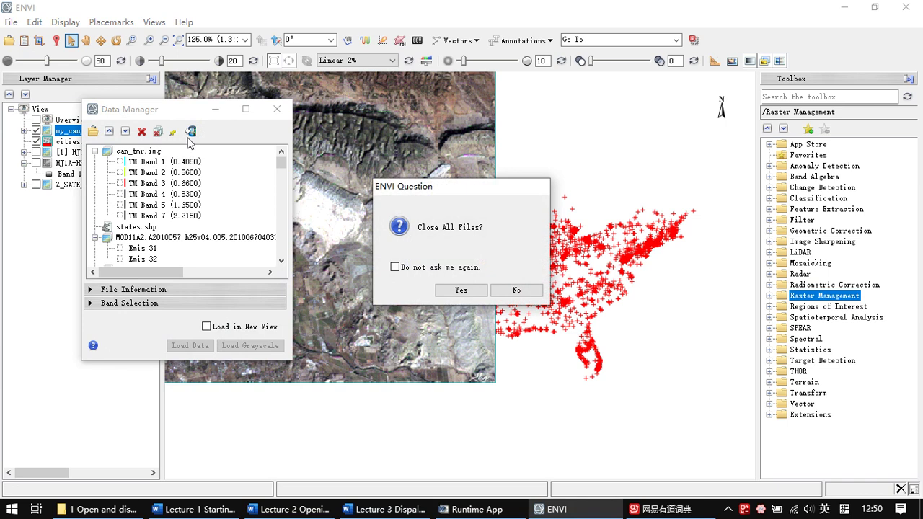
pyautogui.click(447, 286)
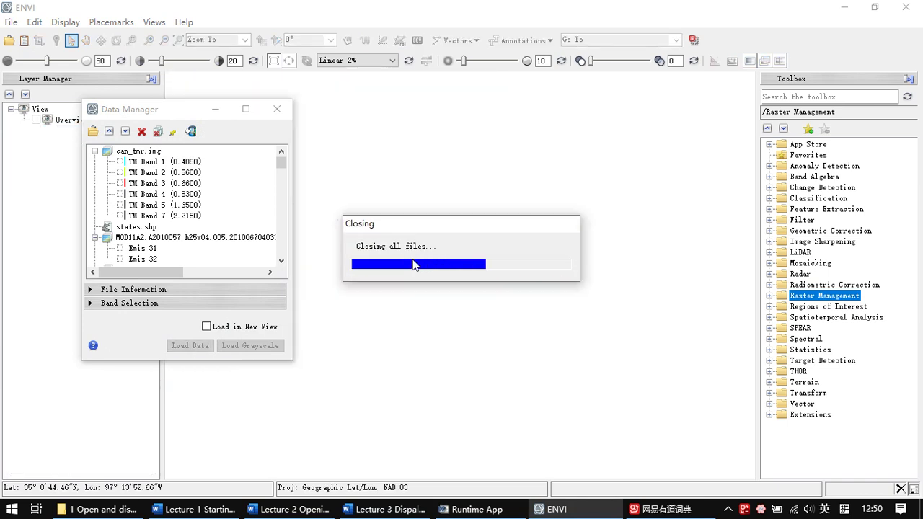
pyautogui.click(270, 109)
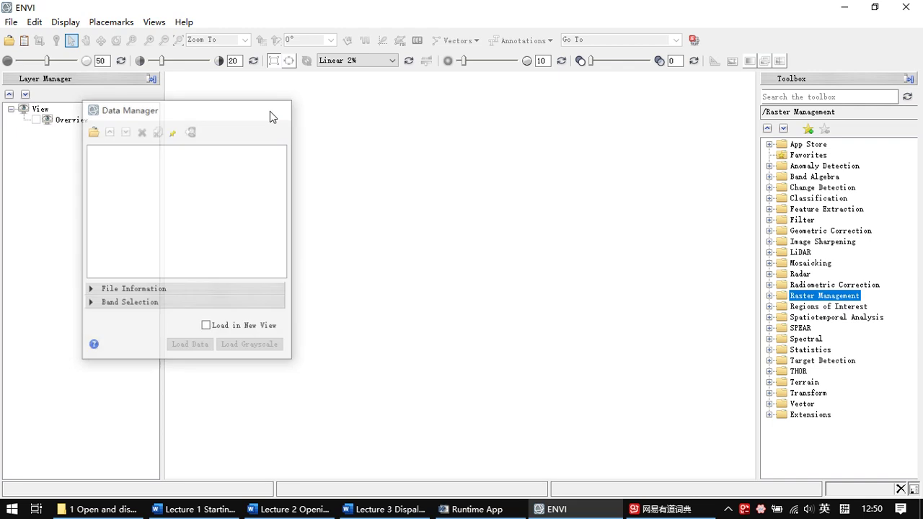
# Open can_tmr.img from the ENVI_classic folder inside the data folder of 1 Open and display image
pyautogui.click(10, 41)
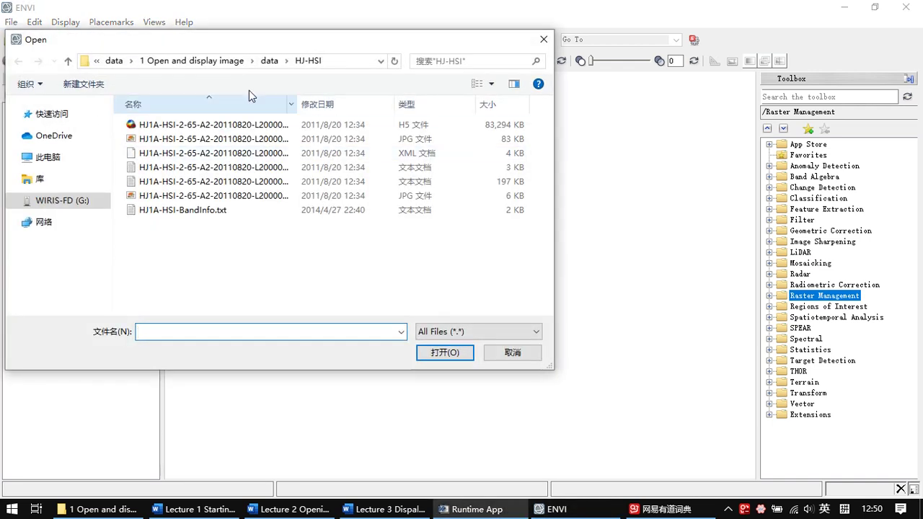
pyautogui.click(269, 60)
pyautogui.click(199, 64)
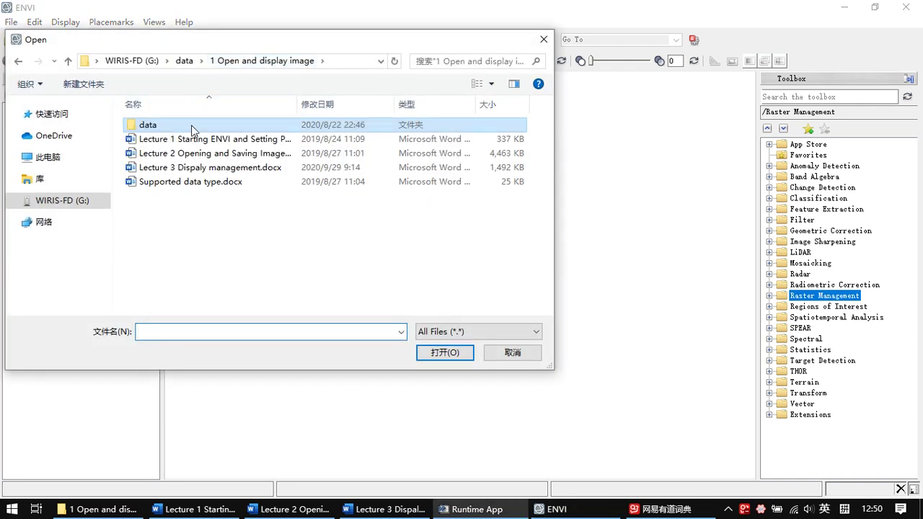
pyautogui.doubleClick(191, 125)
pyautogui.doubleClick(192, 126)
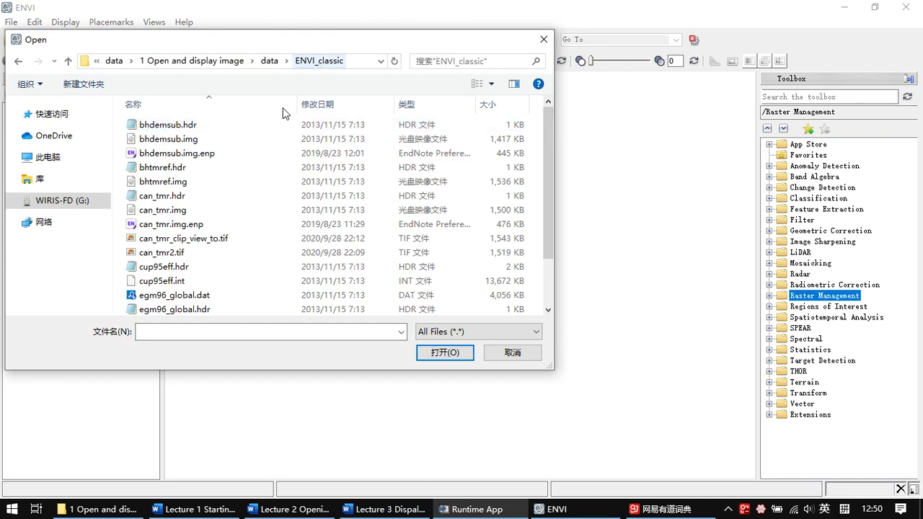
pyautogui.click(160, 212)
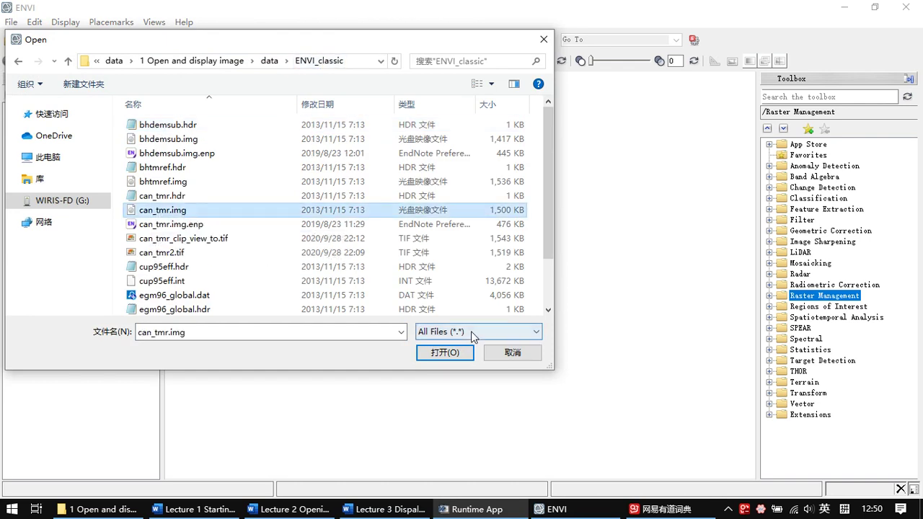
pyautogui.click(451, 353)
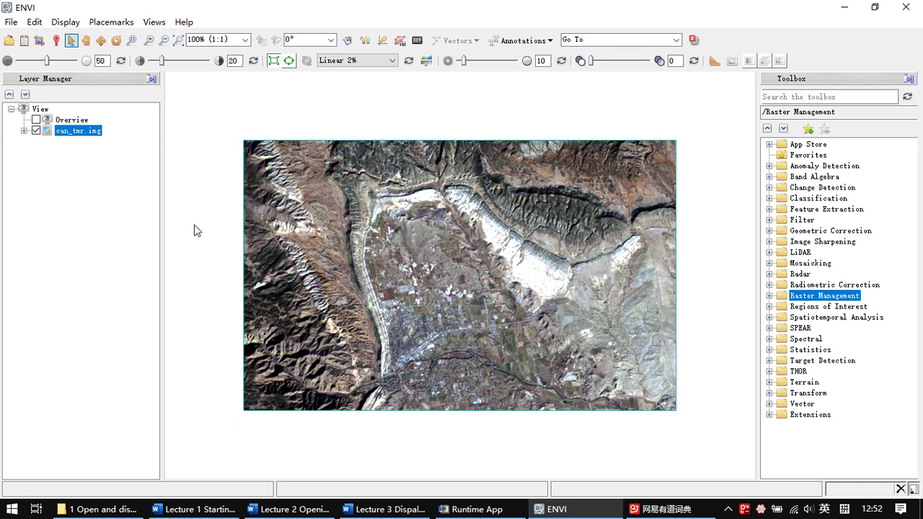
# View the can_tmr.img bands in the Data Manager, reaching it in two different ways and closing it each time
pyautogui.click(11, 23)
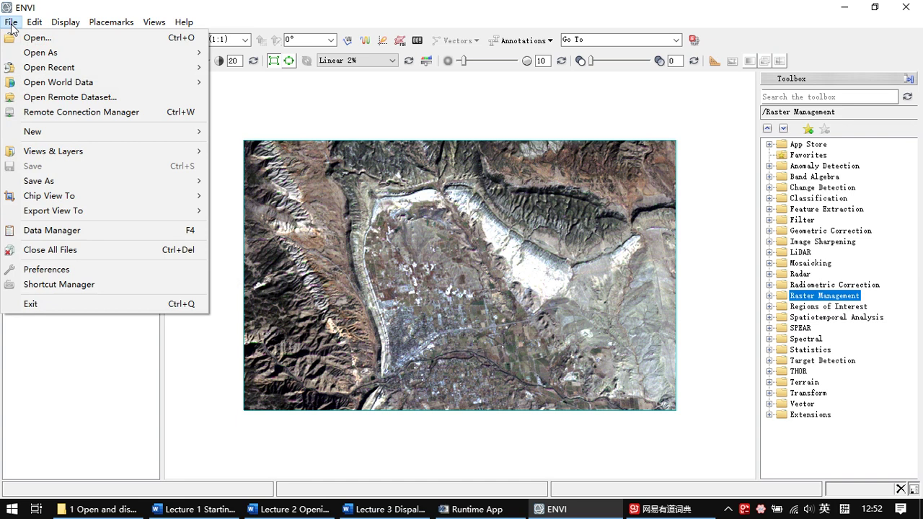
pyautogui.click(42, 229)
pyautogui.moveTo(153, 117); pyautogui.dragTo(200, 144)
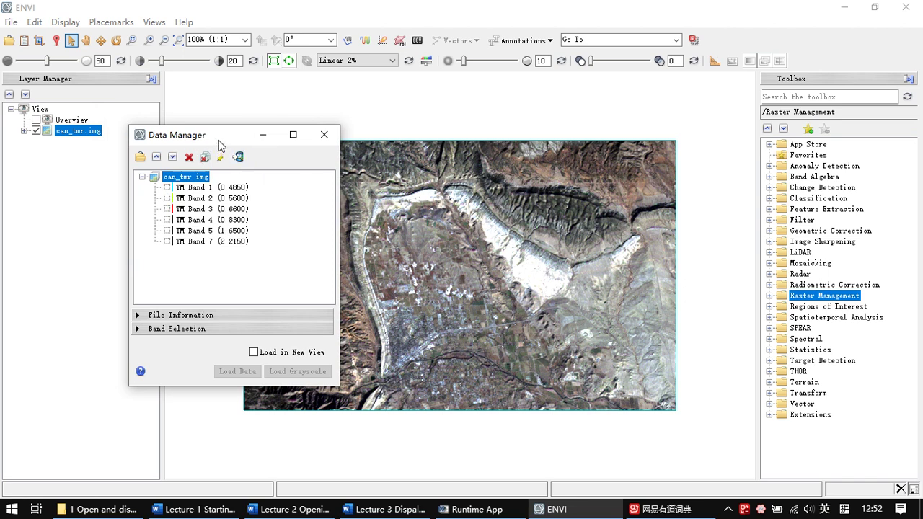
pyautogui.moveTo(219, 141); pyautogui.dragTo(210, 136)
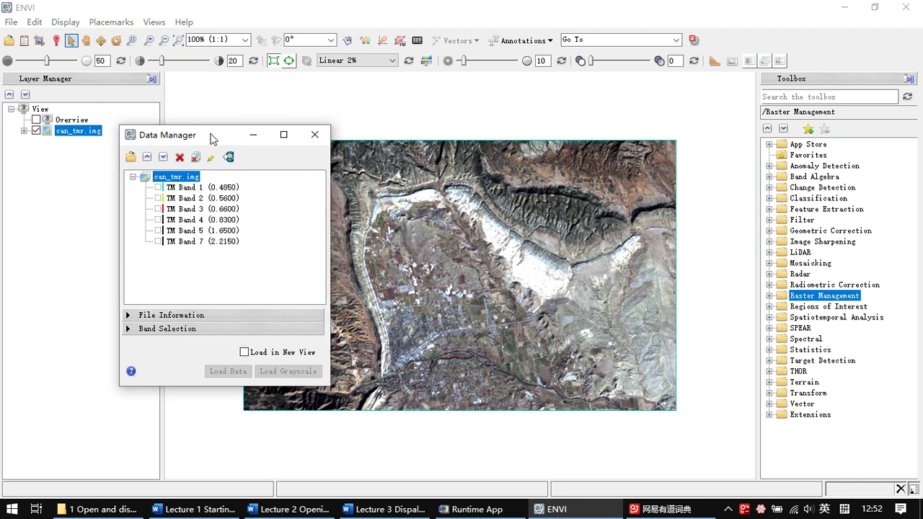
pyautogui.click(313, 135)
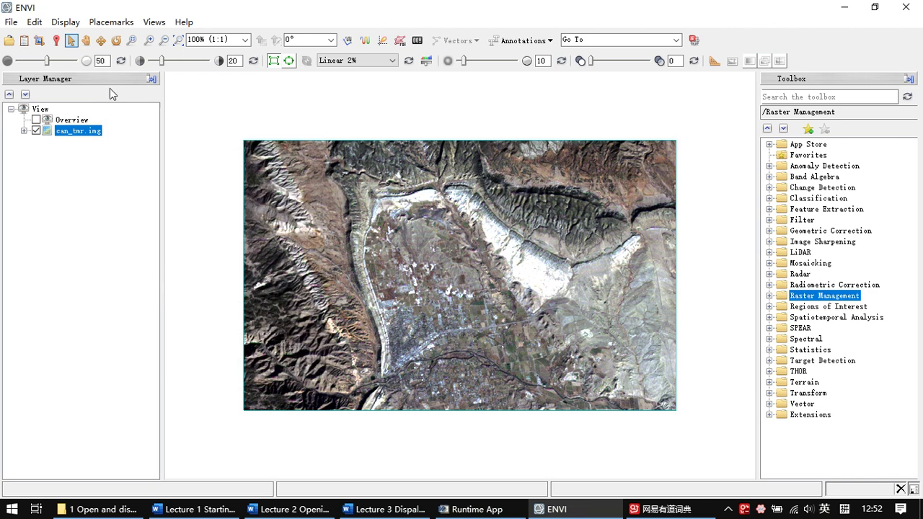
pyautogui.click(25, 42)
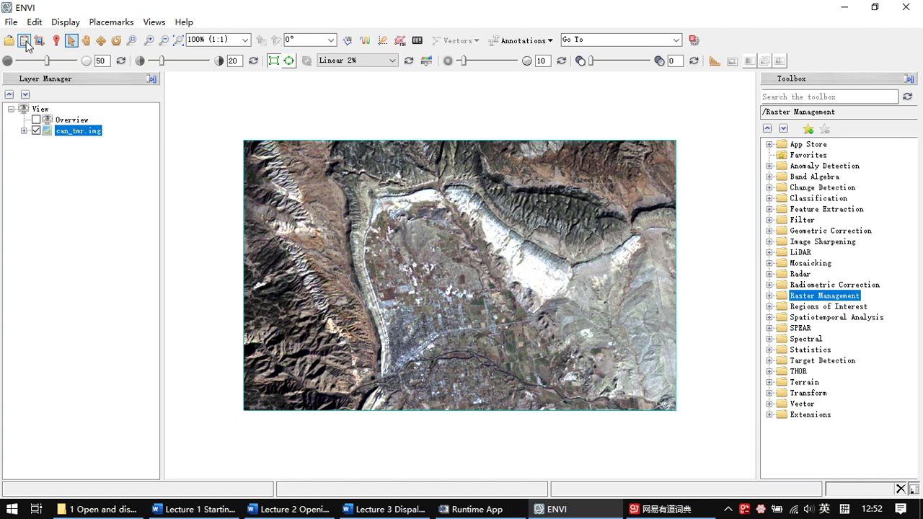
pyautogui.moveTo(213, 142); pyautogui.dragTo(227, 143)
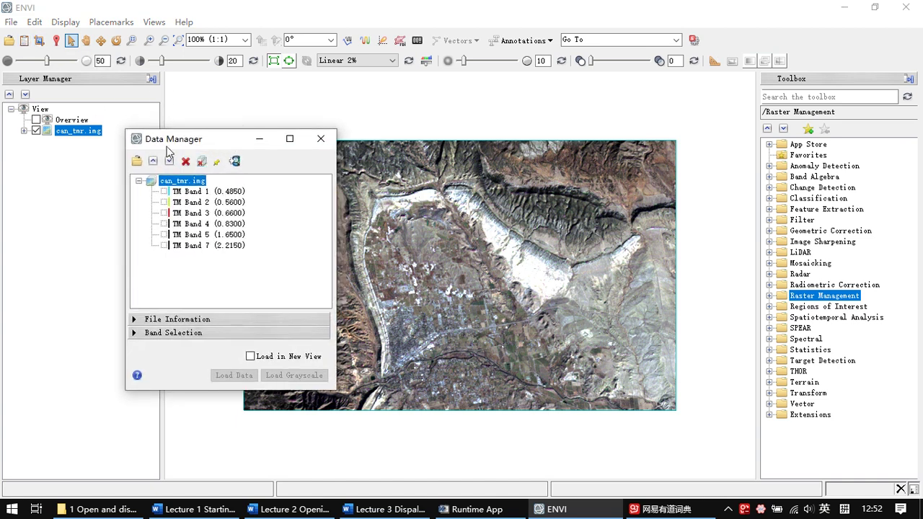
pyautogui.click(318, 140)
# Quit the Youdao dictionary program running in the background
pyautogui.rightClick(746, 508)
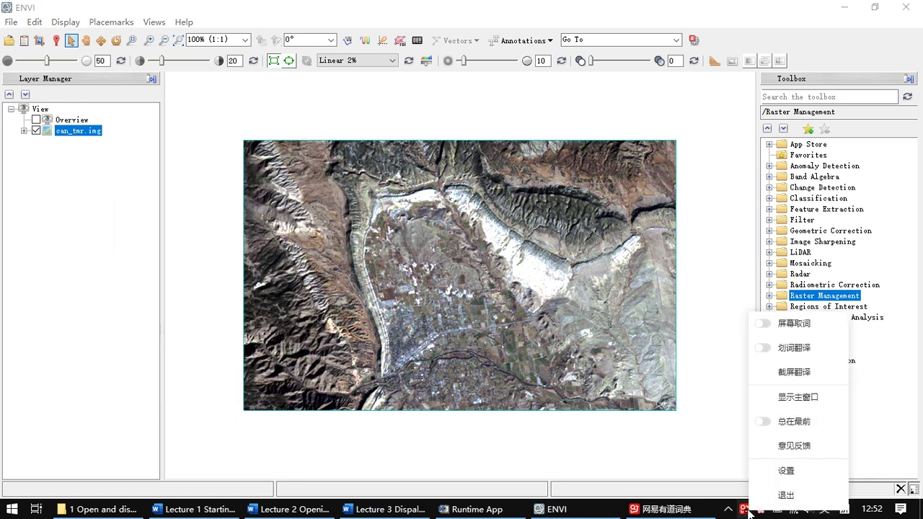
pyautogui.click(779, 495)
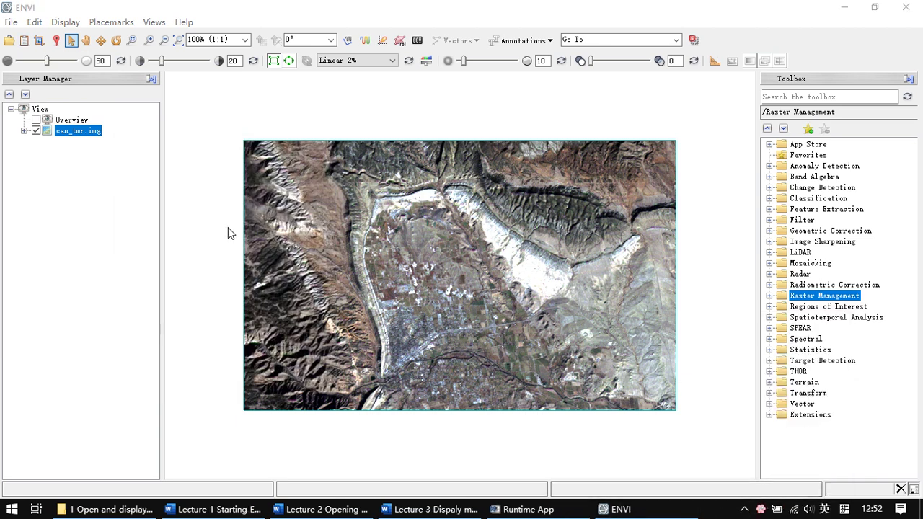
# Open the Data Manager, select can_tmr2.tif in its file opening dialog, and cancel without opening the file
pyautogui.click(10, 23)
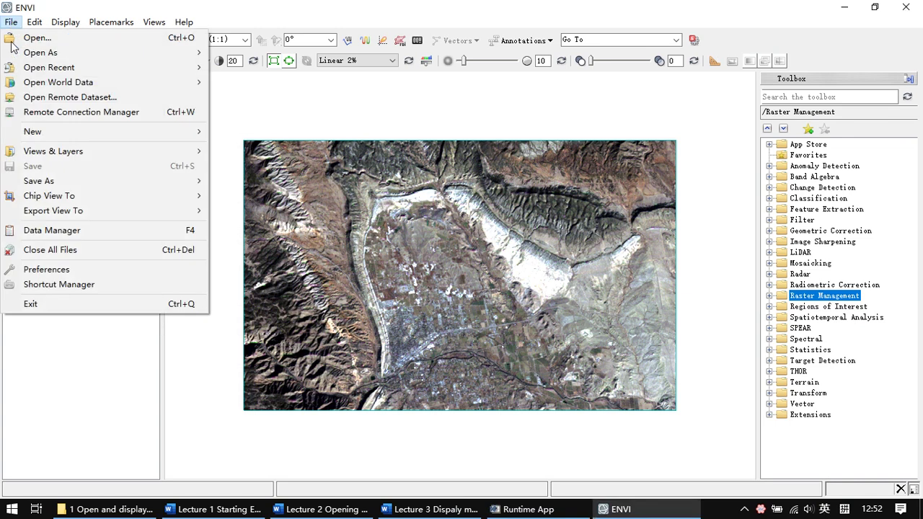
pyautogui.click(192, 233)
pyautogui.moveTo(226, 138); pyautogui.dragTo(186, 179)
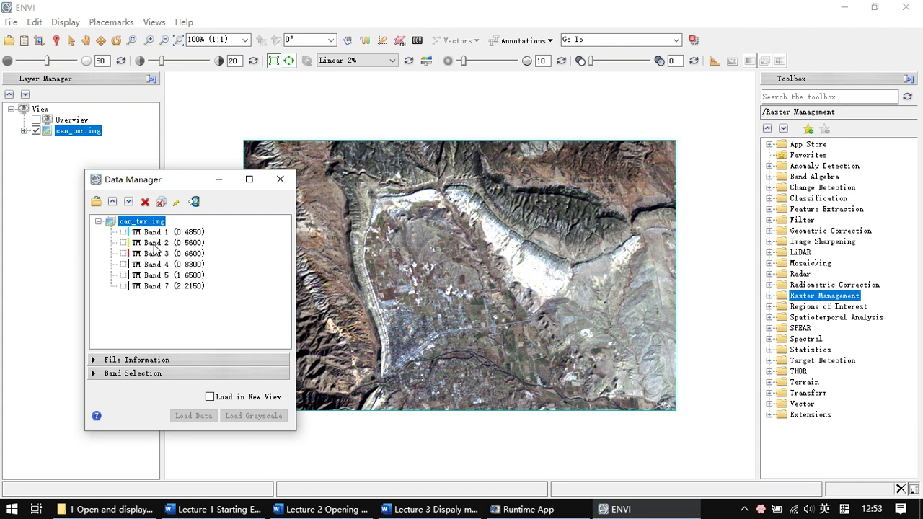
pyautogui.click(98, 204)
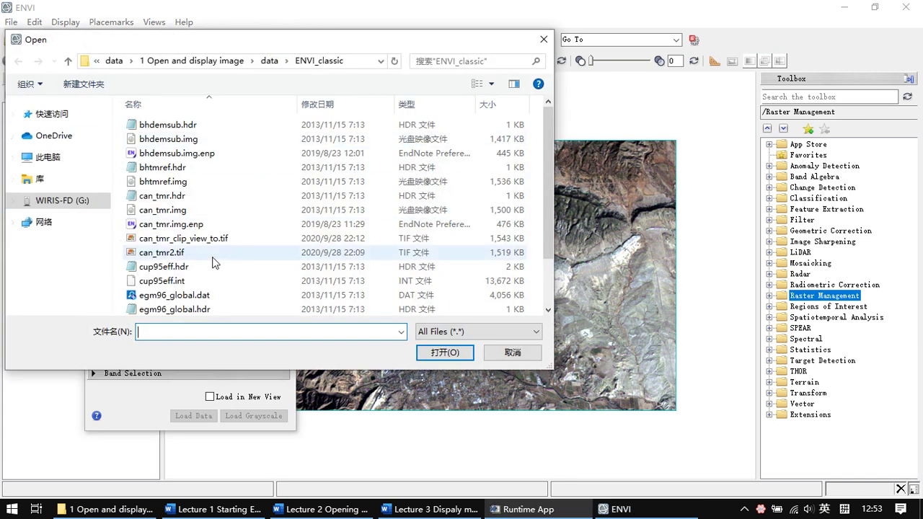
pyautogui.click(232, 254)
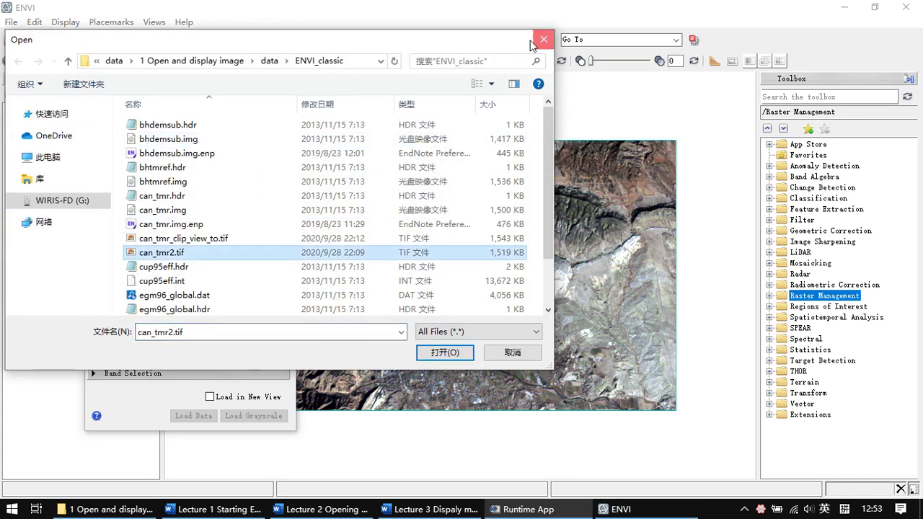
pyautogui.click(544, 39)
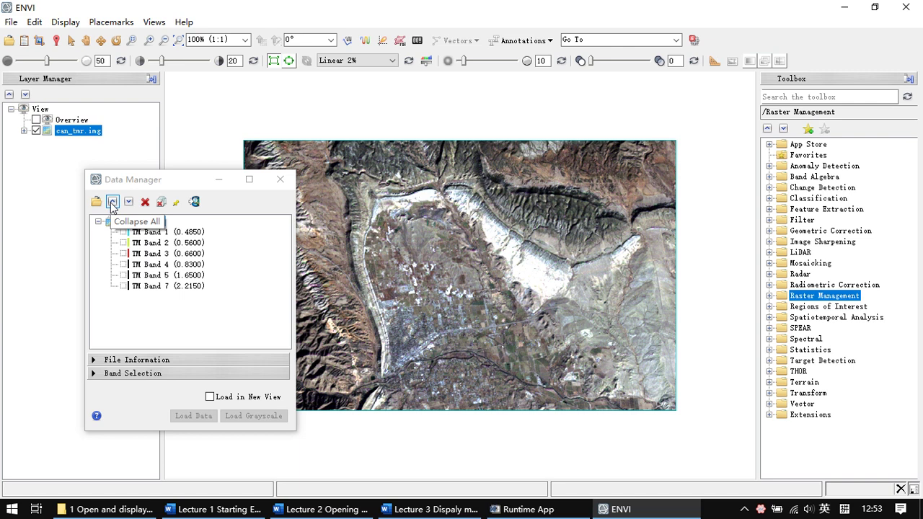
# Collapse and re-expand the can_tmr.img band list in the Data Manager, and close that file
pyautogui.click(112, 202)
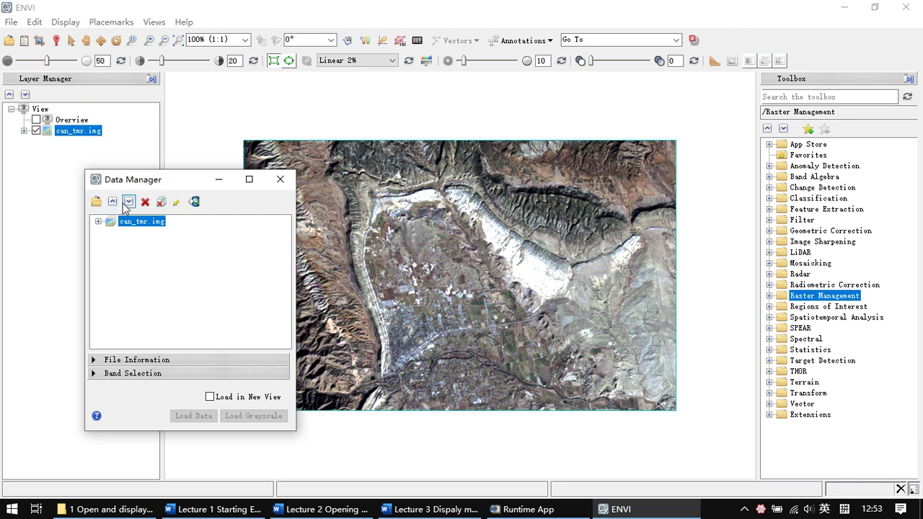
pyautogui.click(128, 202)
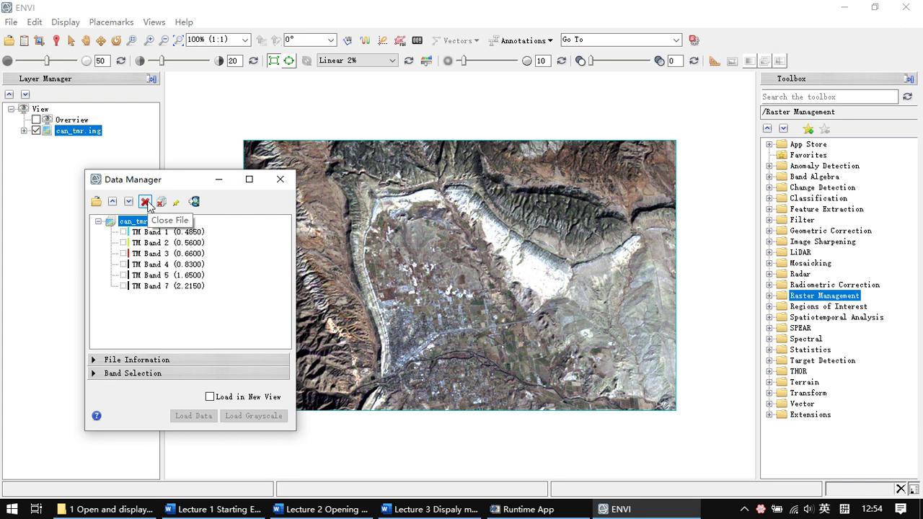
pyautogui.click(124, 222)
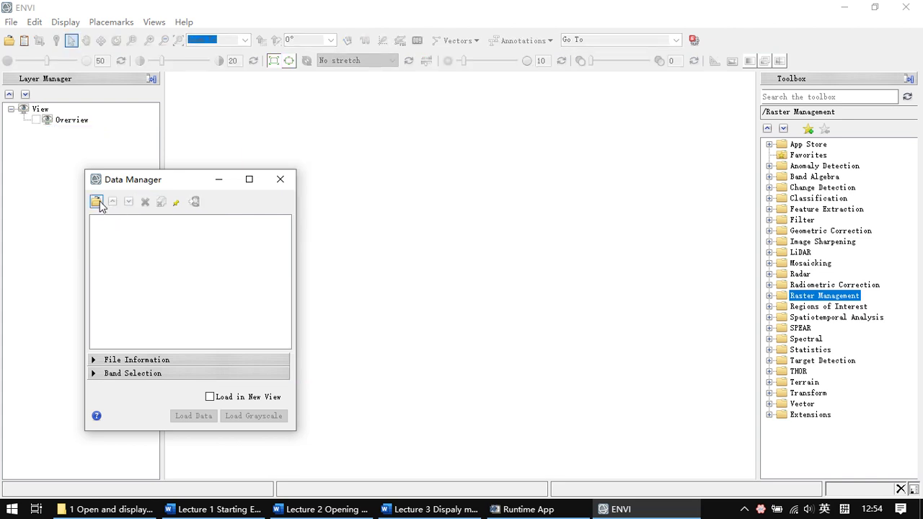
# Open can_tmr.img and my_can_tmr.dat from the ENVI_classic folder through the Data Manager
pyautogui.click(101, 206)
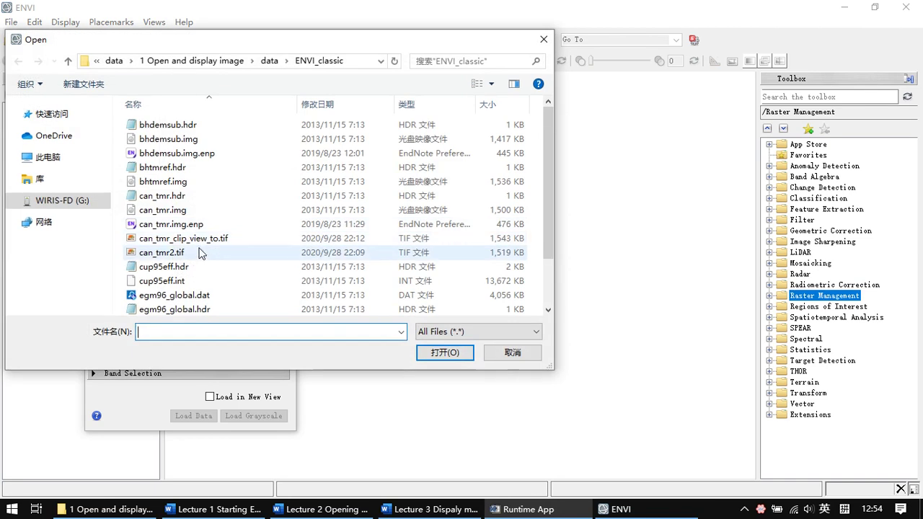
pyautogui.click(201, 253)
pyautogui.click(220, 211)
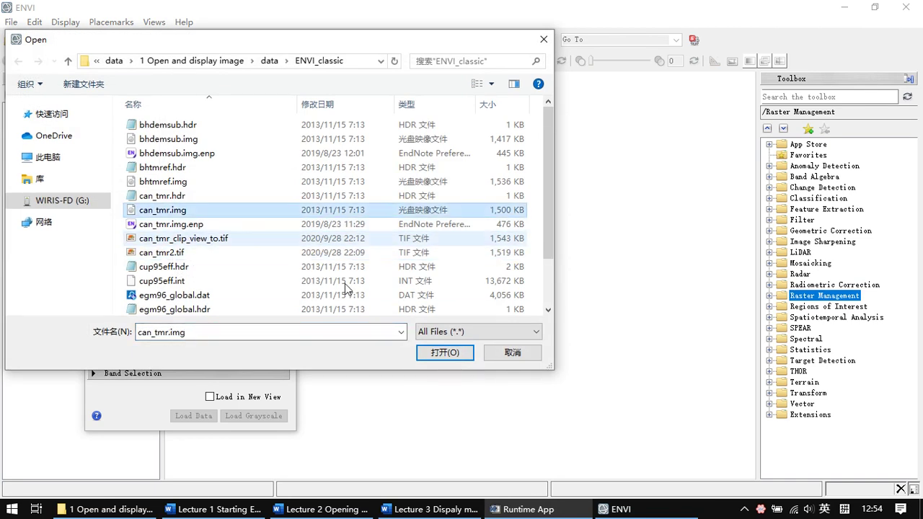
pyautogui.click(445, 353)
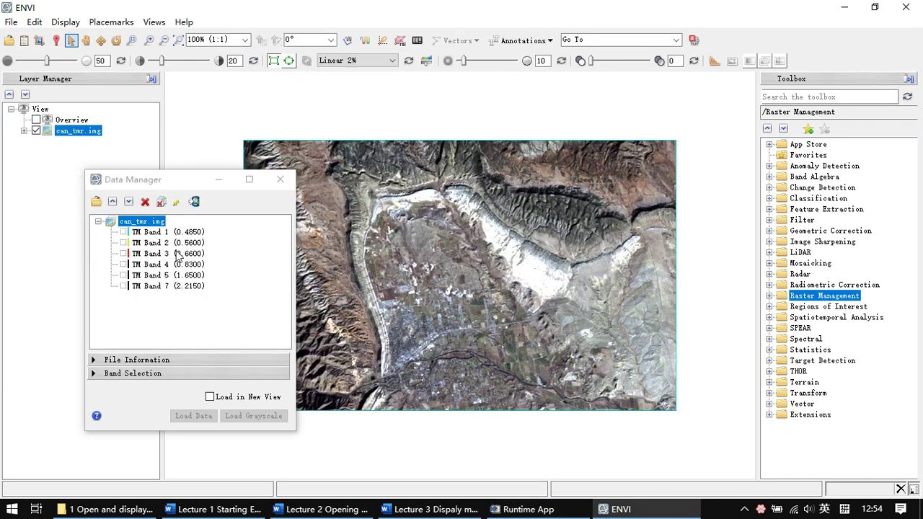
pyautogui.click(97, 202)
pyautogui.scroll(-2, 271, 271)
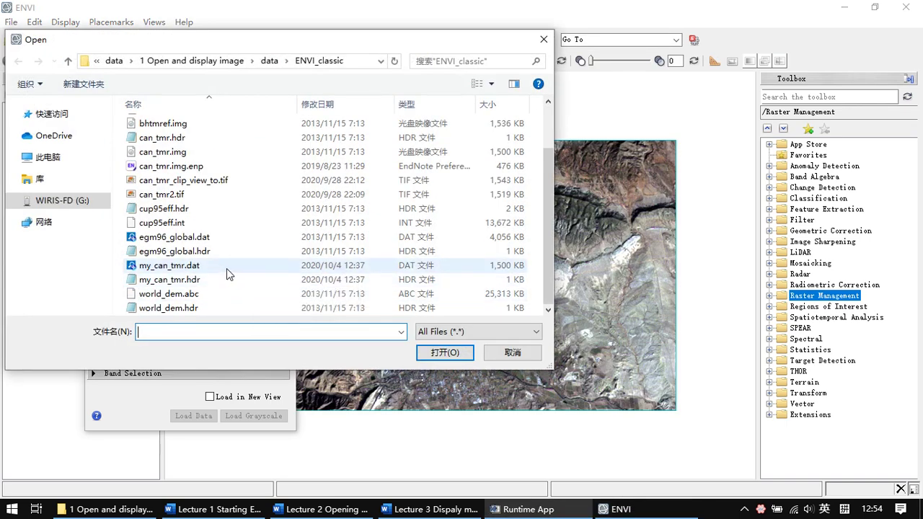
pyautogui.doubleClick(226, 268)
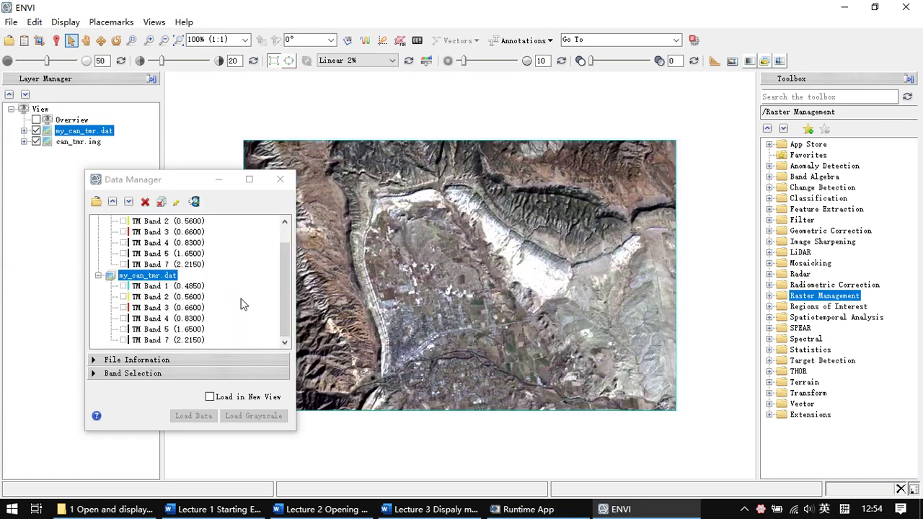
# Collapse and re-expand both files' band lists, and enlarge the Data Manager window until all bands of both files fit
pyautogui.scroll(1, 243, 304)
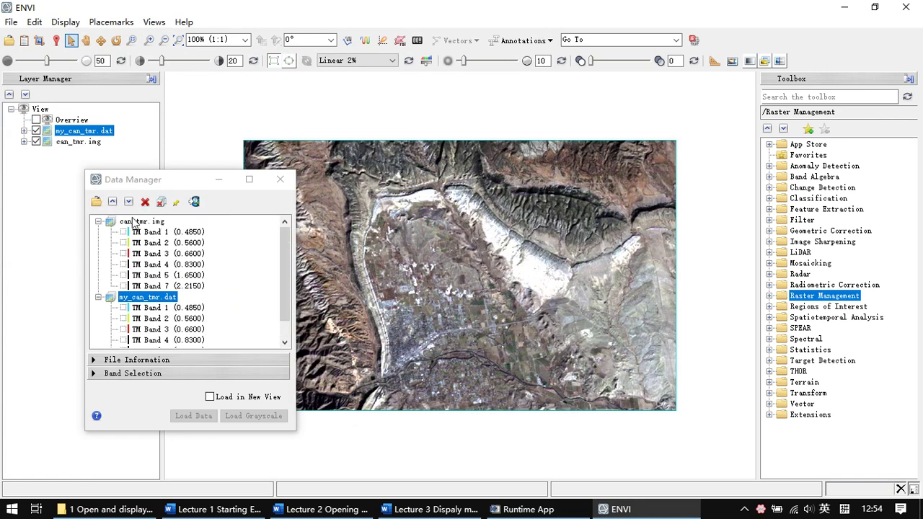
pyautogui.click(113, 202)
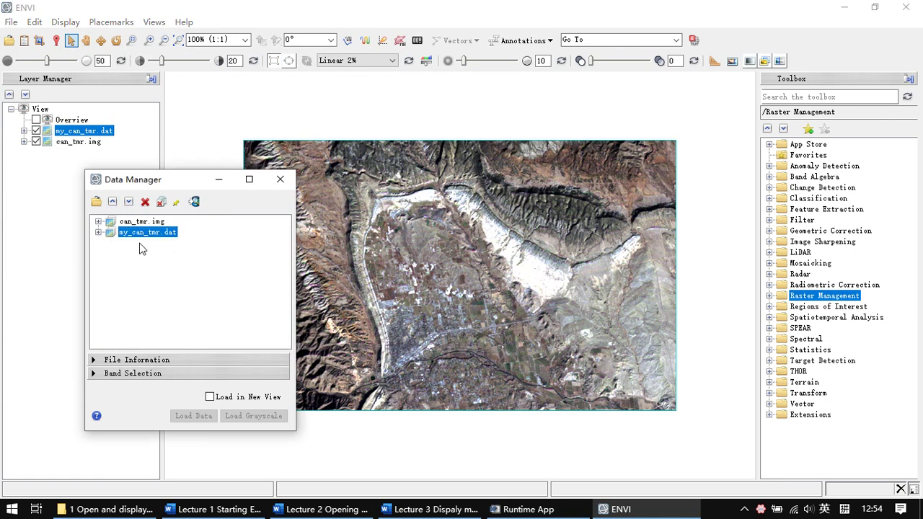
pyautogui.click(129, 202)
pyautogui.scroll(1, 207, 272)
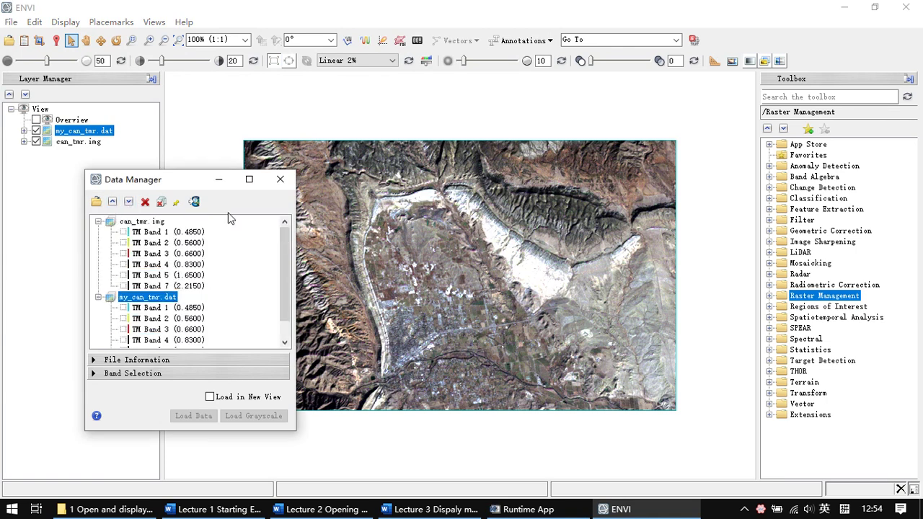
pyautogui.moveTo(185, 182); pyautogui.dragTo(225, 106)
pyautogui.moveTo(228, 357); pyautogui.dragTo(228, 477)
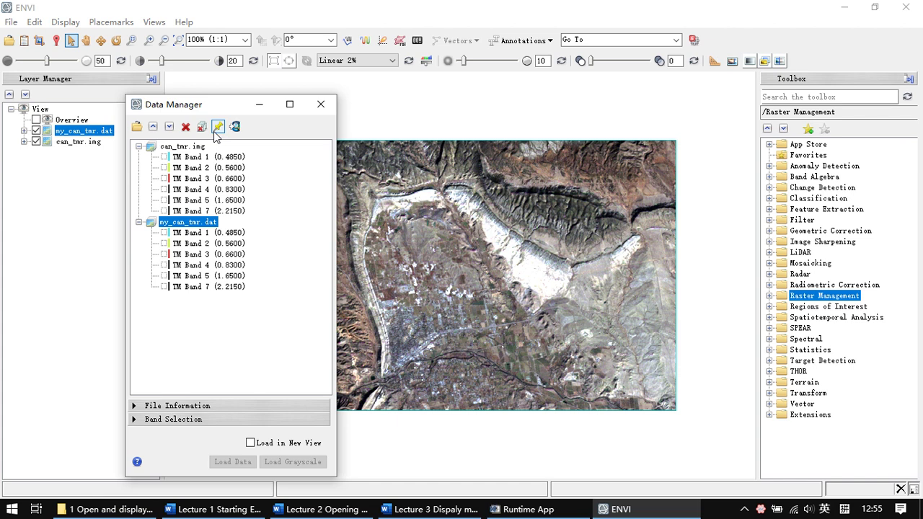
# Show the file information of can_tmr.img, collapse both band lists, and reposition the Data Manager so the details fit on screen
pyautogui.moveTo(233, 115); pyautogui.dragTo(253, 114)
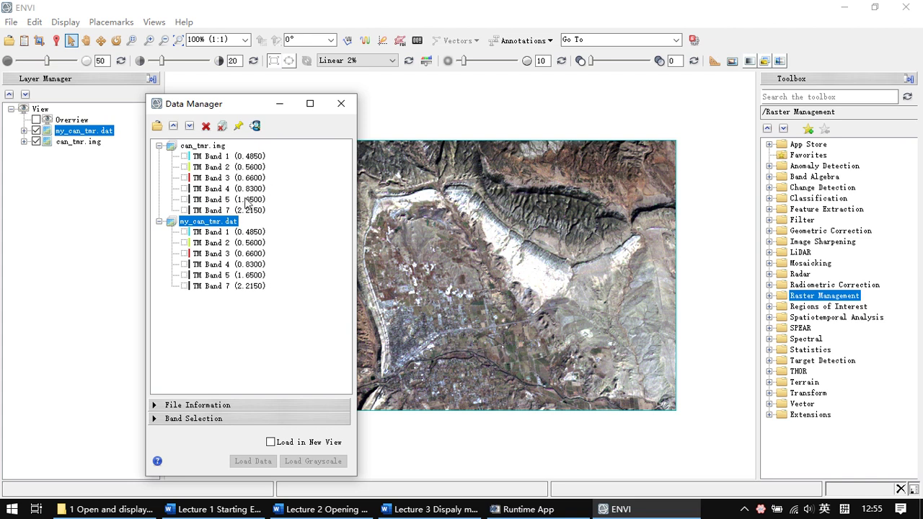
pyautogui.click(201, 147)
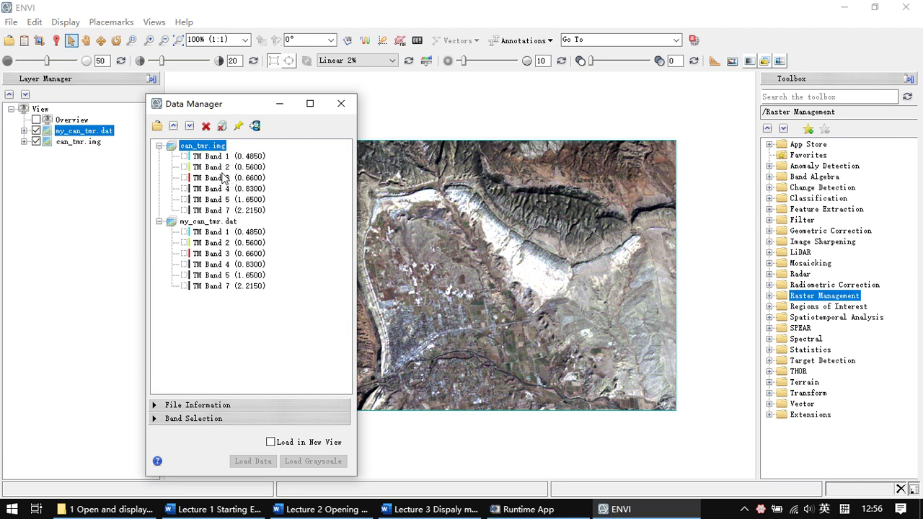
pyautogui.click(159, 405)
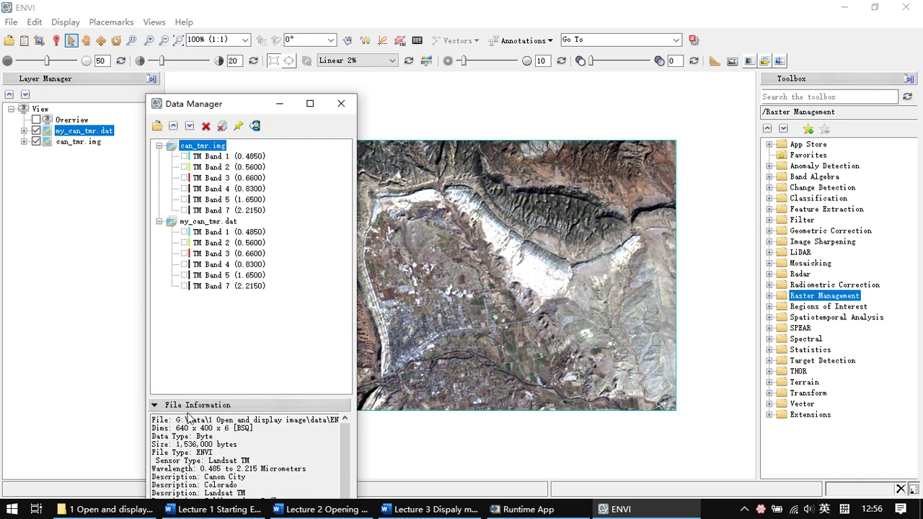
pyautogui.click(179, 125)
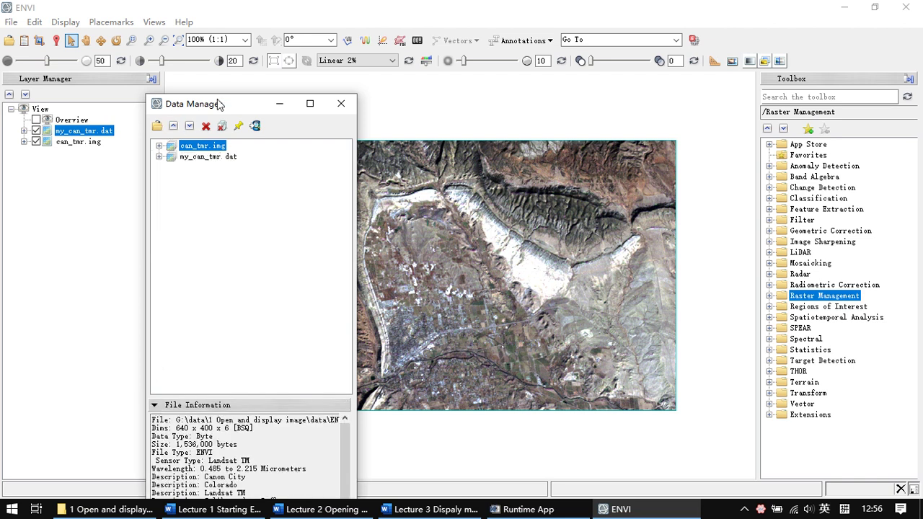
pyautogui.moveTo(225, 102); pyautogui.dragTo(246, 173)
pyautogui.moveTo(248, 121); pyautogui.dragTo(252, 31)
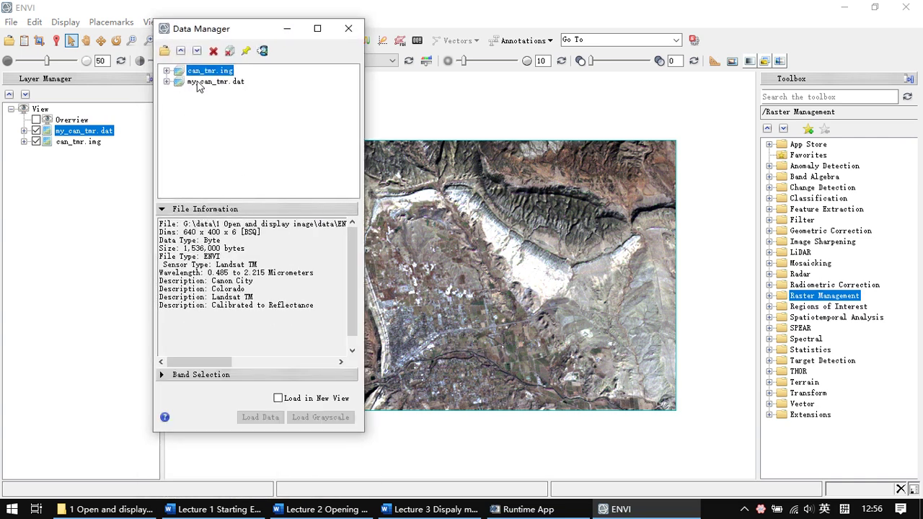
# Switch between can_tmr.img and my_can_tmr.dat to compare their file information, and close my_can_tmr.dat
pyautogui.click(199, 83)
pyautogui.click(214, 71)
pyautogui.click(208, 85)
pyautogui.click(233, 71)
pyautogui.click(229, 81)
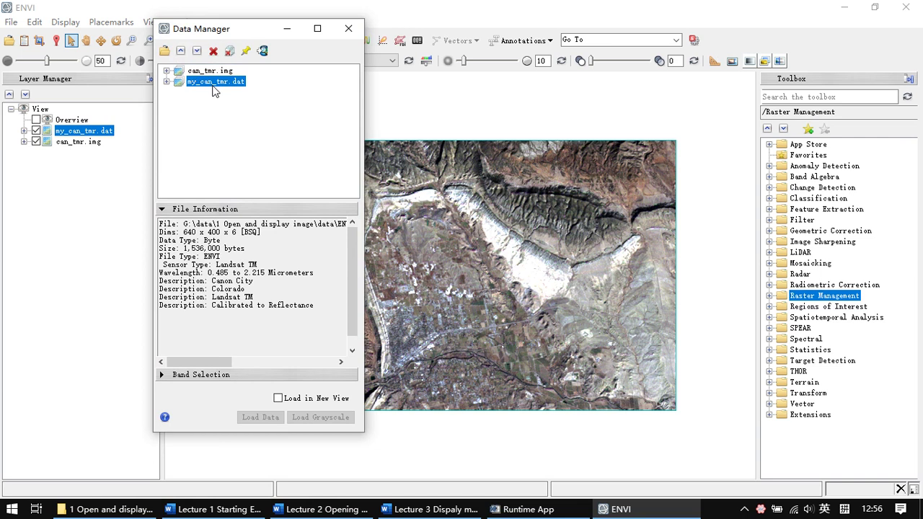
pyautogui.click(216, 88)
pyautogui.click(218, 81)
pyautogui.click(214, 58)
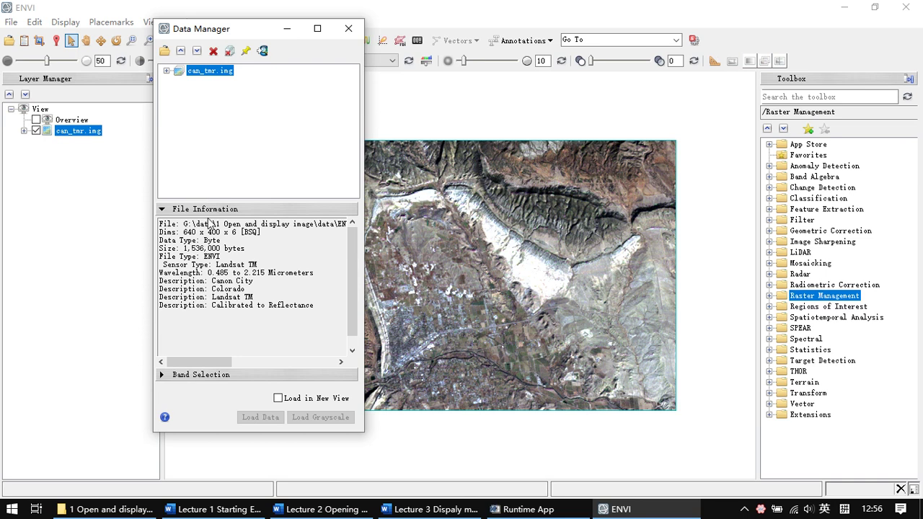
# Expand the can_tmr.img bands and examine its file information: dimensions, data type, size, file type, sensor type and wavelength
pyautogui.click(167, 72)
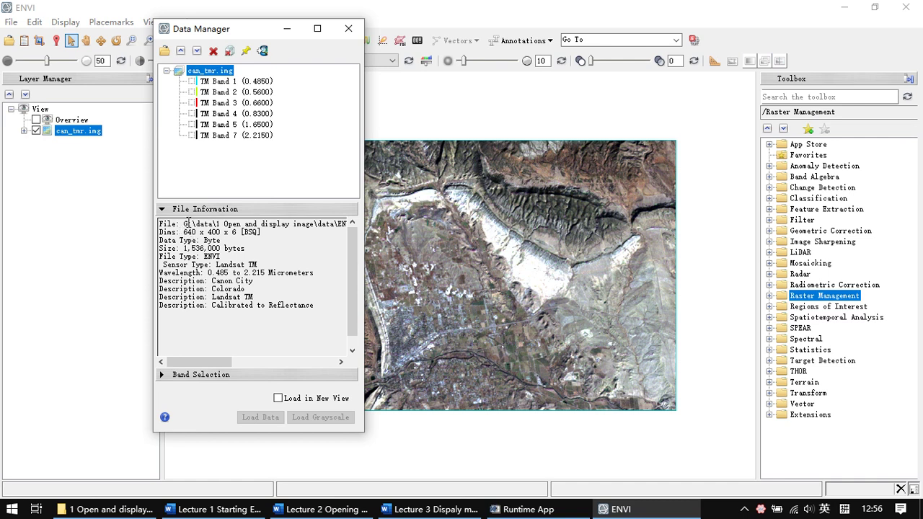
pyautogui.click(166, 232)
pyautogui.doubleClick(165, 232)
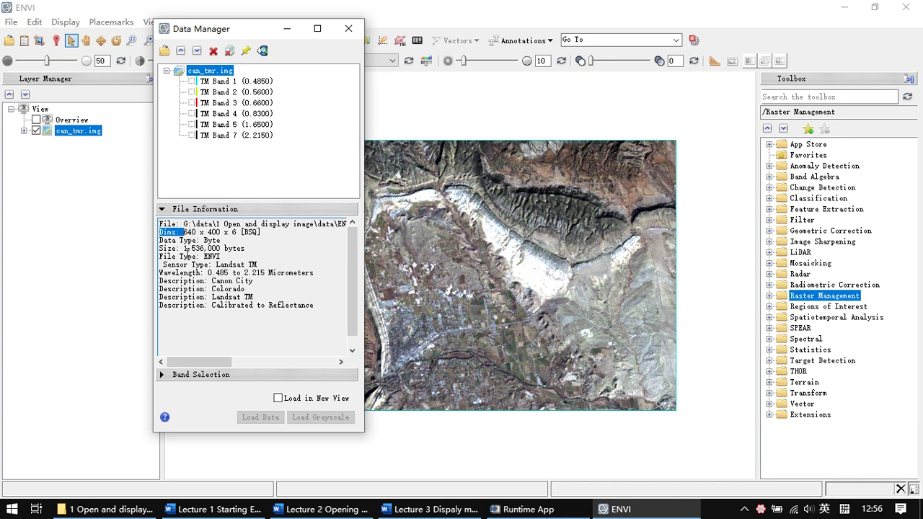
pyautogui.click(173, 243)
pyautogui.moveTo(196, 240); pyautogui.dragTo(160, 240)
pyautogui.doubleClick(181, 248)
pyautogui.click(193, 257)
pyautogui.moveTo(193, 257); pyautogui.dragTo(160, 256)
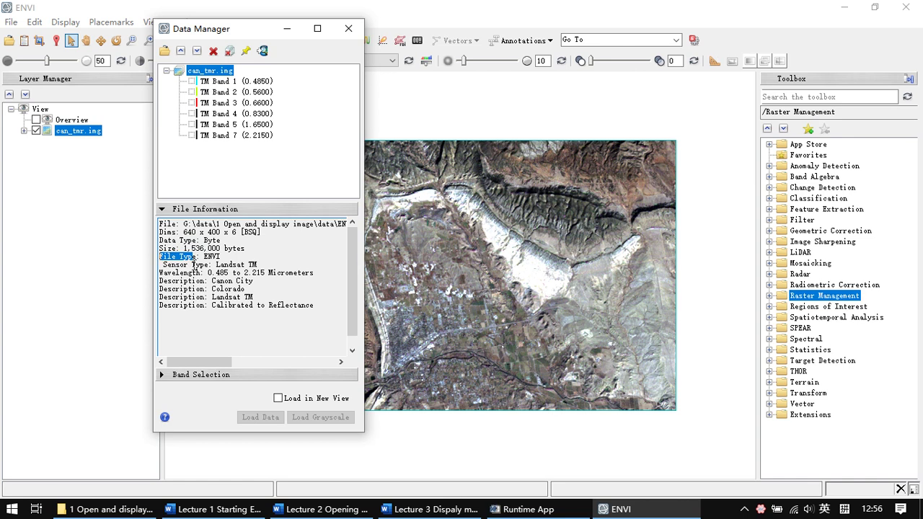
pyautogui.click(201, 264)
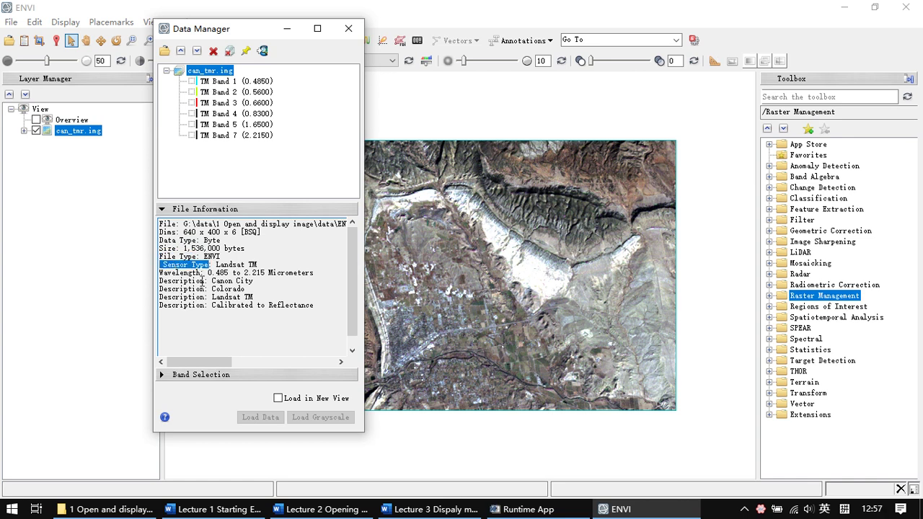
pyautogui.doubleClick(182, 273)
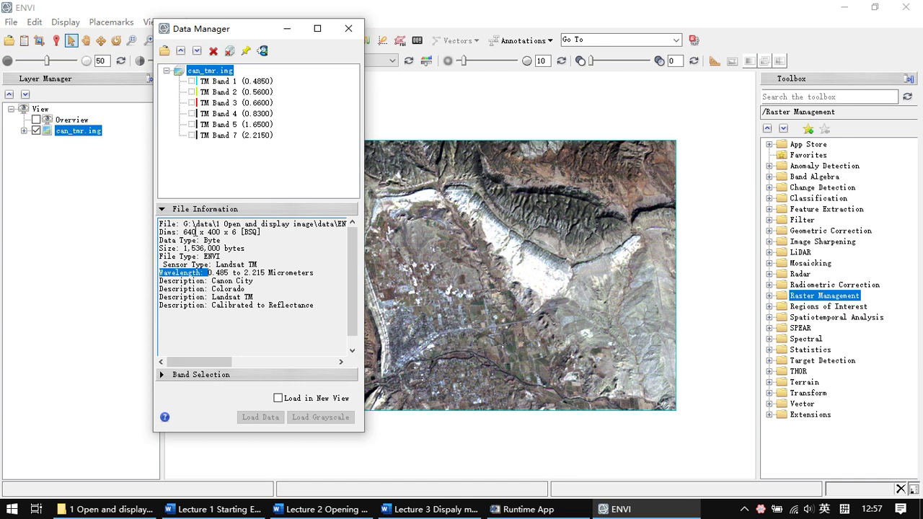
# Load can_tmr.img with TM Bands 3, 2 and 1 as red, green and blue, and expand the new layer's bands
pyautogui.click(164, 210)
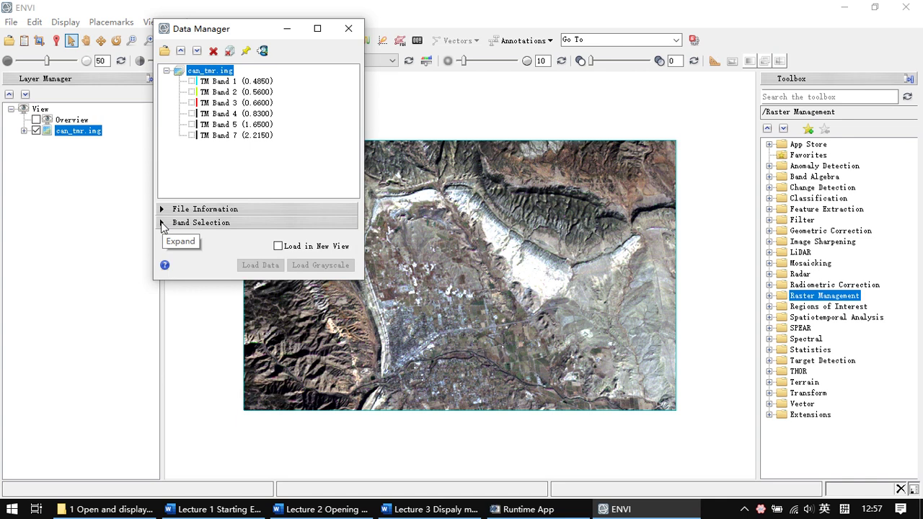
pyautogui.click(163, 223)
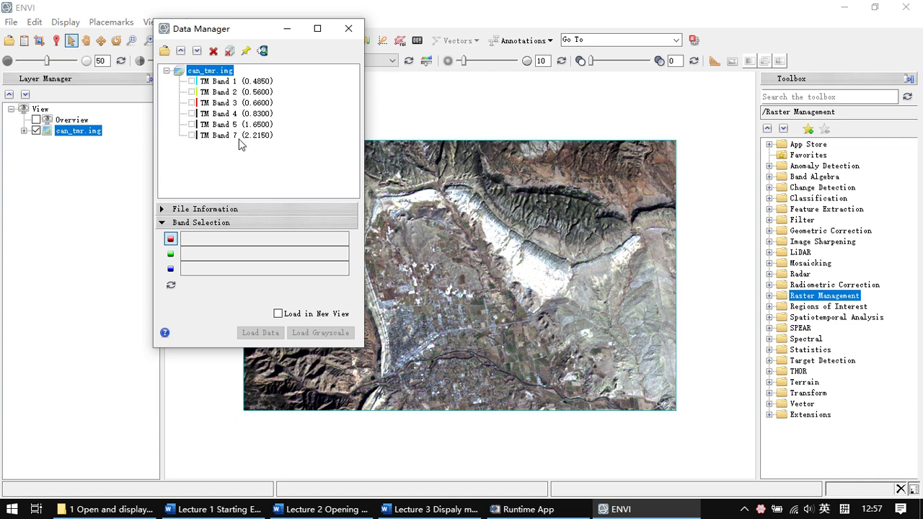
pyautogui.click(231, 102)
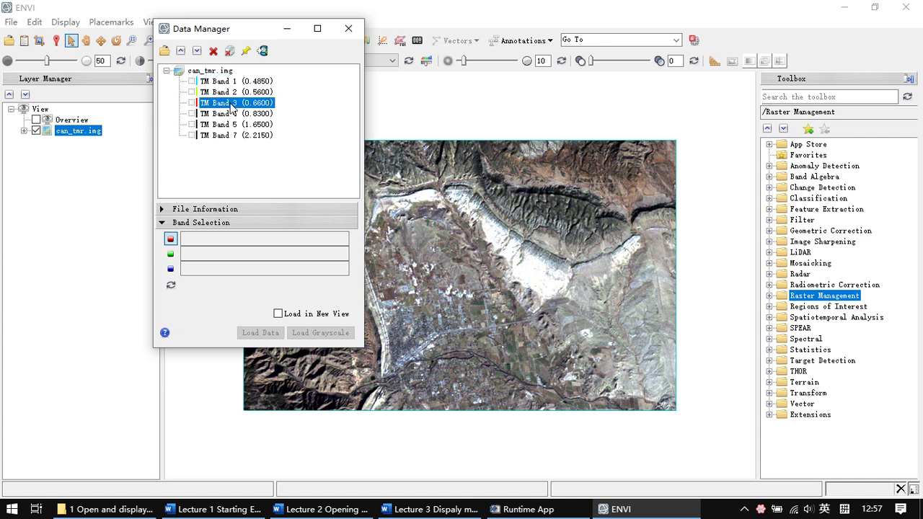
pyautogui.click(233, 92)
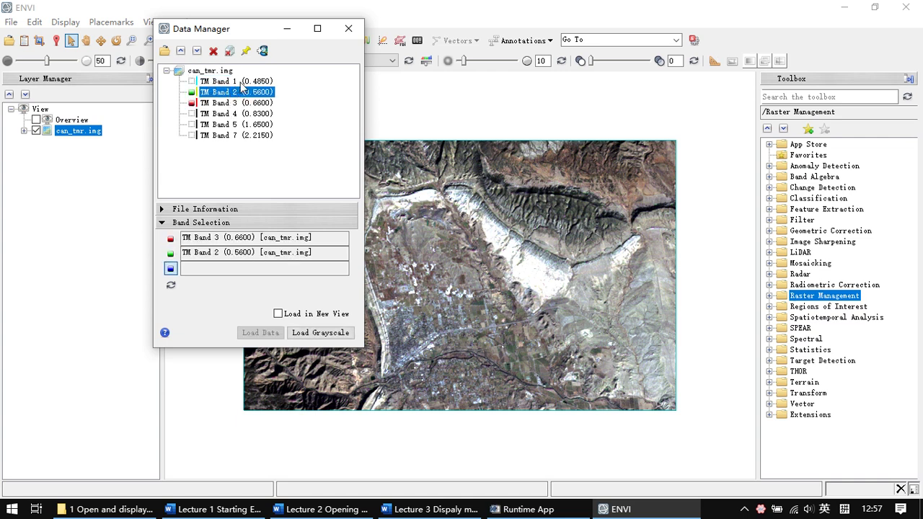
pyautogui.click(242, 81)
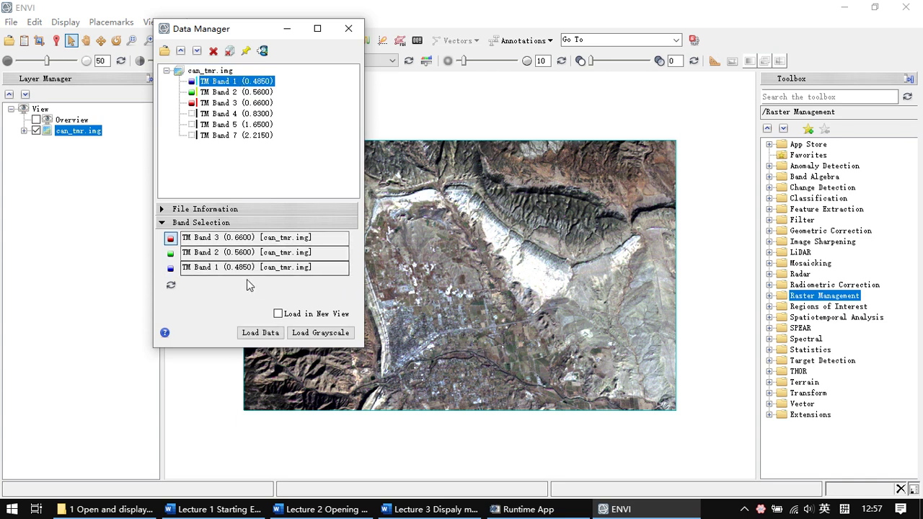
pyautogui.click(253, 339)
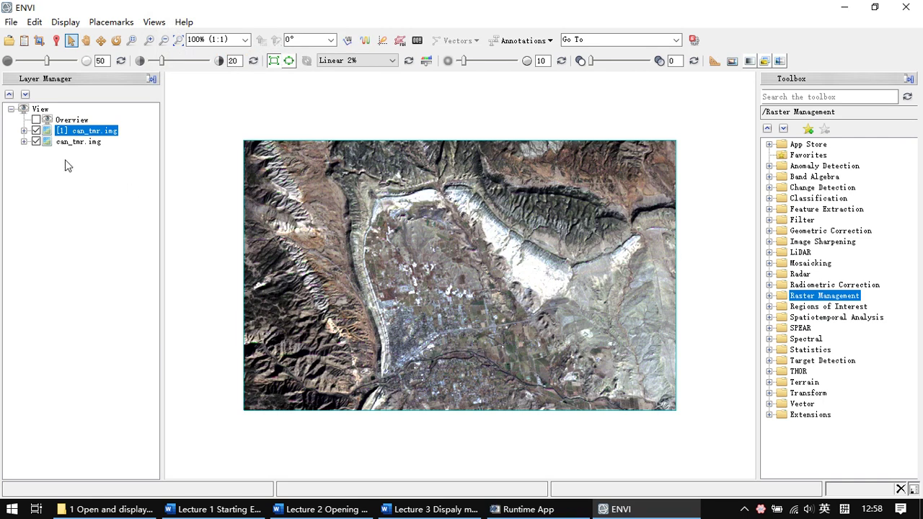
pyautogui.click(24, 131)
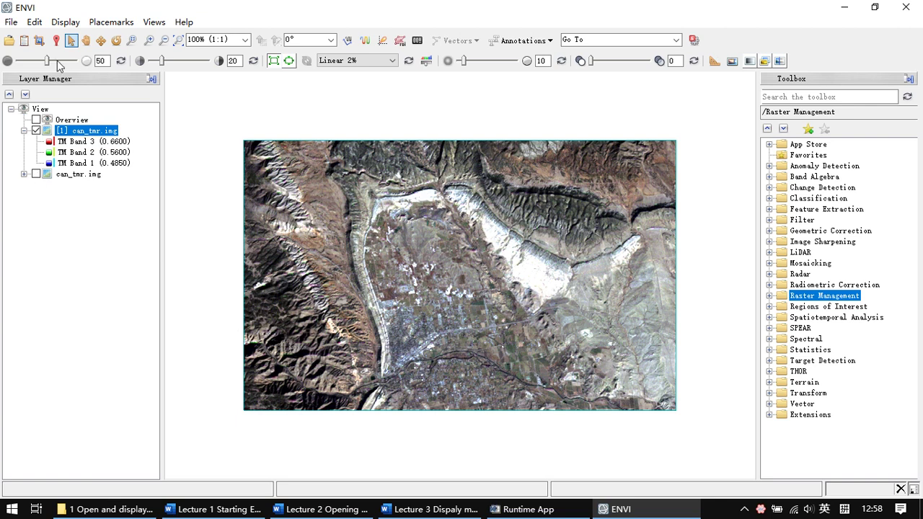
# Load can_tmr.img again as a colour composite with TM Band 4 as red, Band 3 as green and Band 2 as blue
pyautogui.click(31, 40)
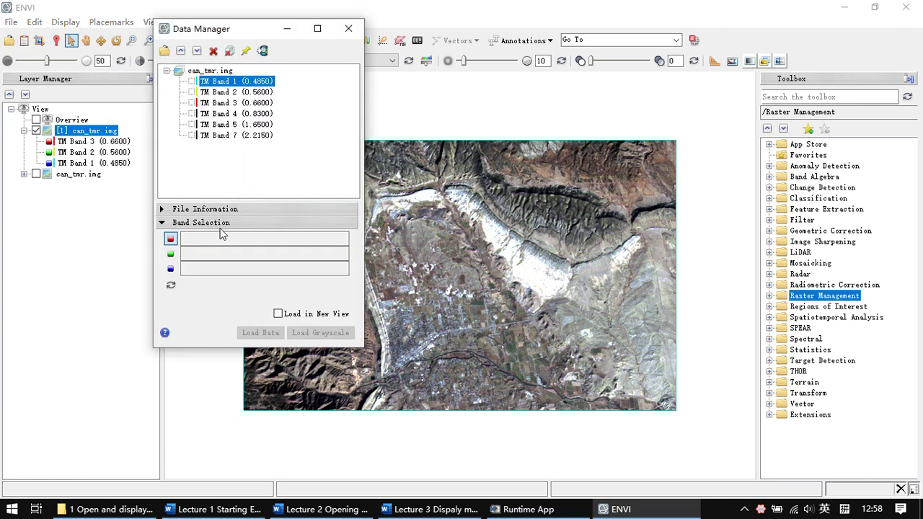
pyautogui.click(228, 114)
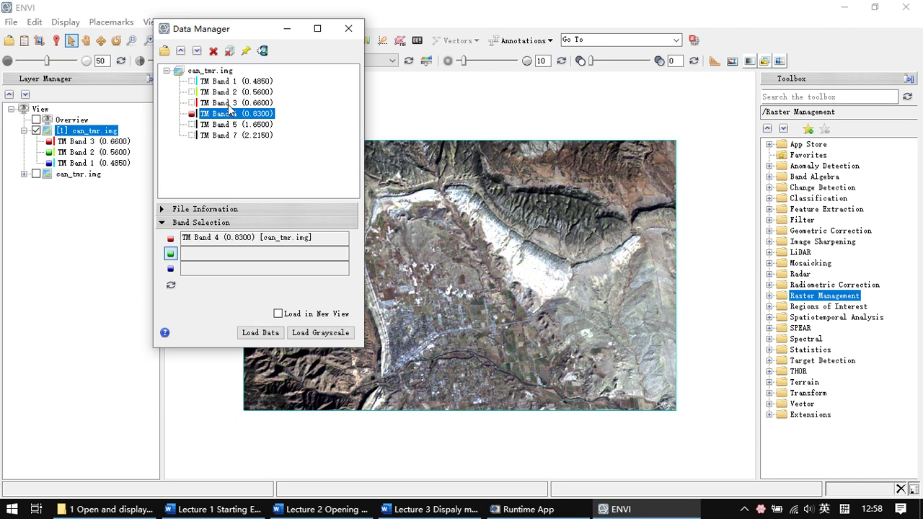
pyautogui.click(235, 103)
pyautogui.click(235, 92)
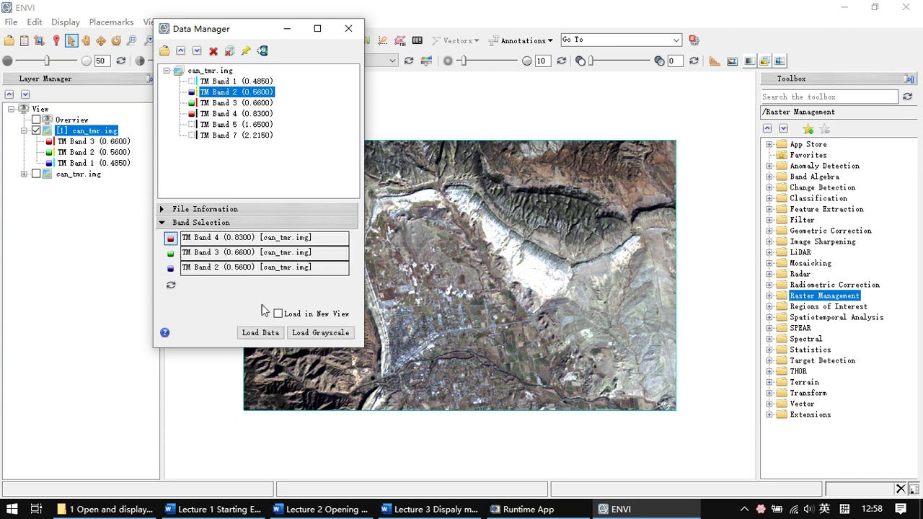
pyautogui.click(260, 334)
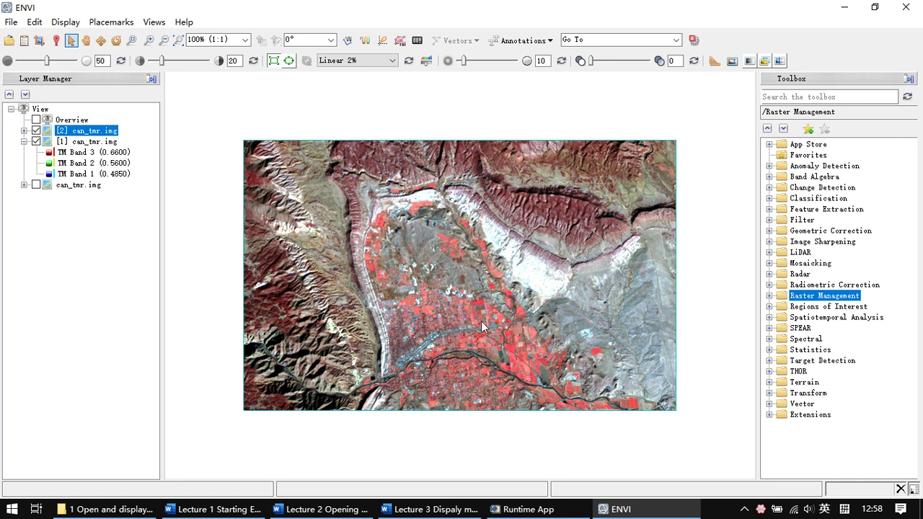
# Hide the 4-3-2 composite layer to inspect the 3-2-1 layer beneath it, and show it again for comparison
pyautogui.click(36, 131)
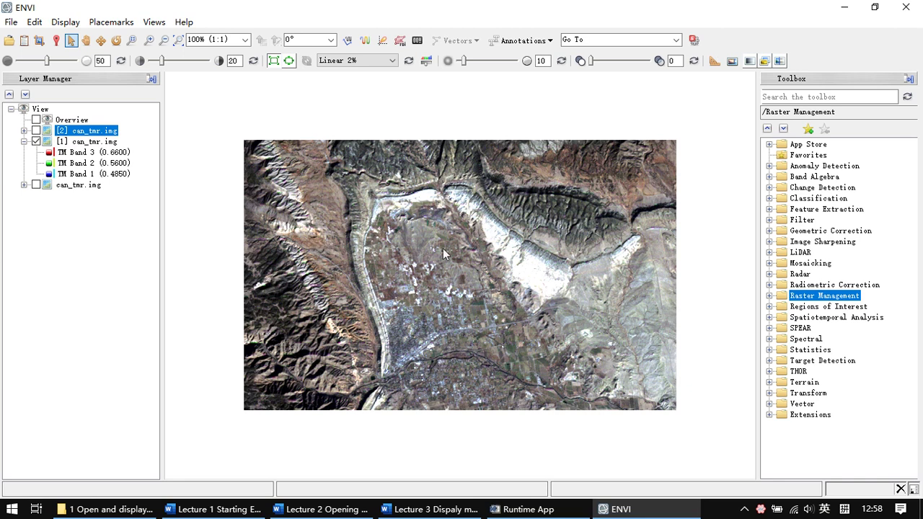
pyautogui.scroll(3, 421, 234)
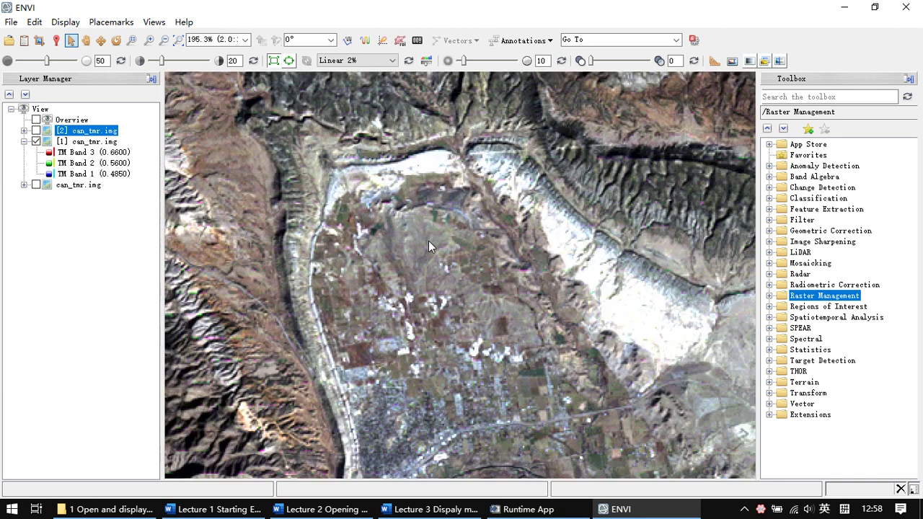
pyautogui.scroll(-1, 430, 241)
pyautogui.click(473, 229)
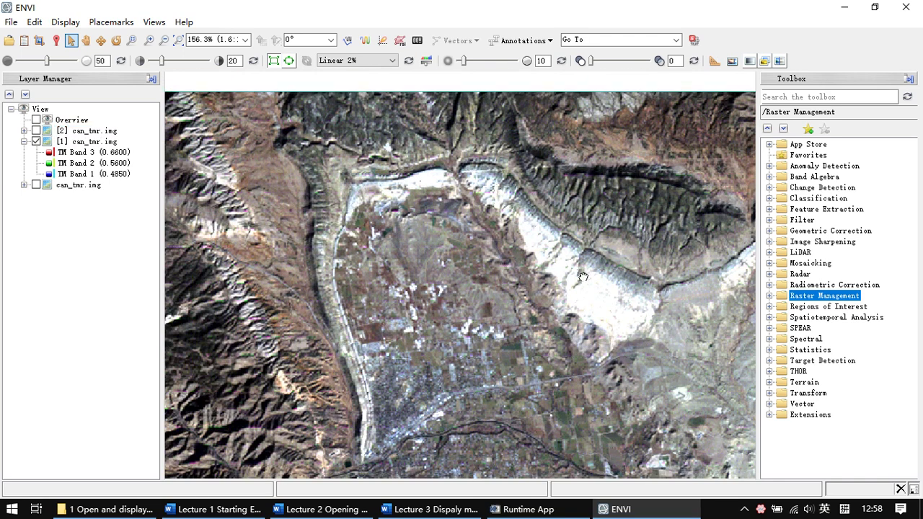
pyautogui.moveTo(598, 302); pyautogui.dragTo(527, 244)
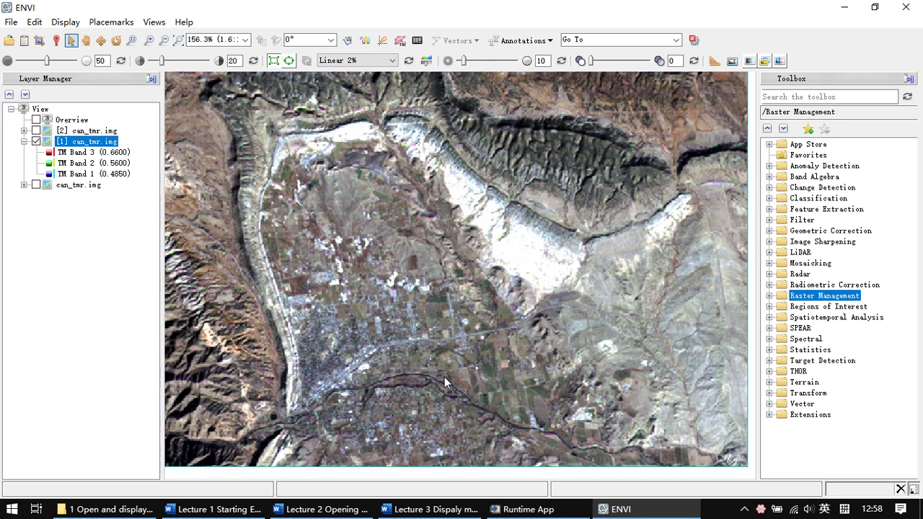
pyautogui.scroll(-2, 523, 285)
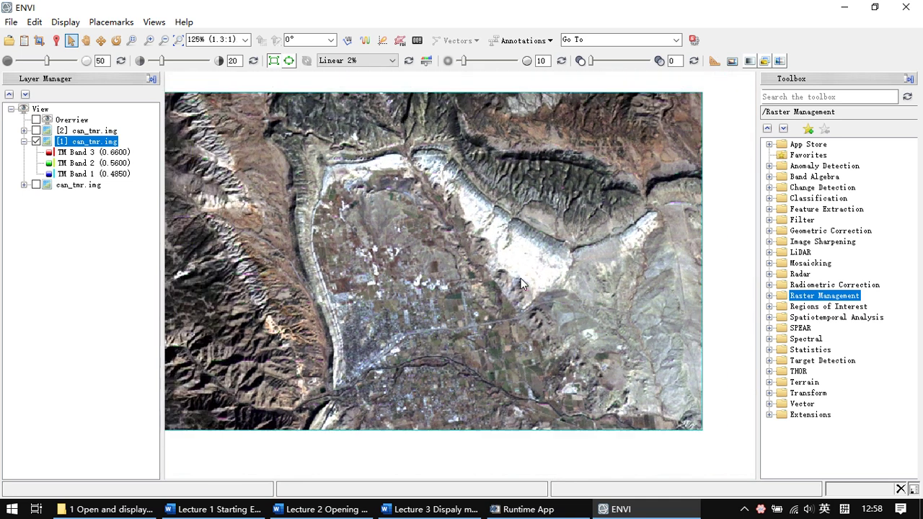
pyautogui.click(36, 131)
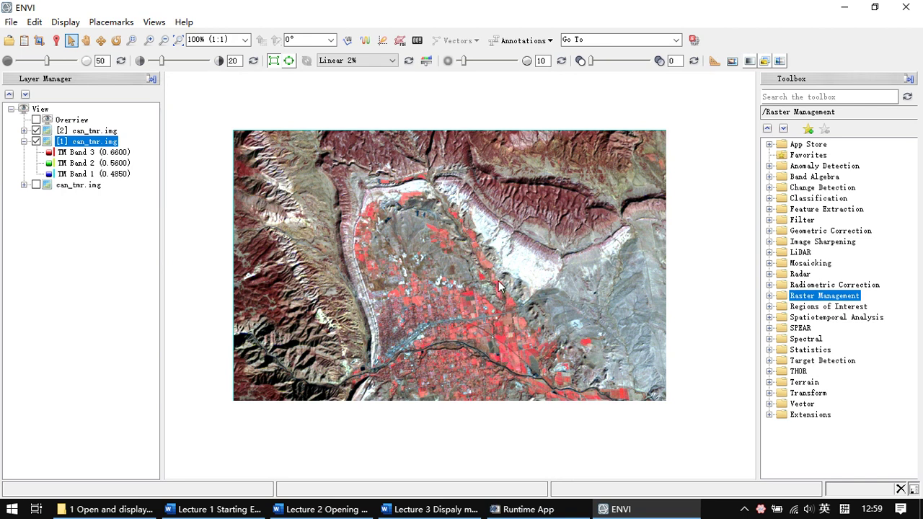
pyautogui.moveTo(502, 290); pyautogui.dragTo(503, 275)
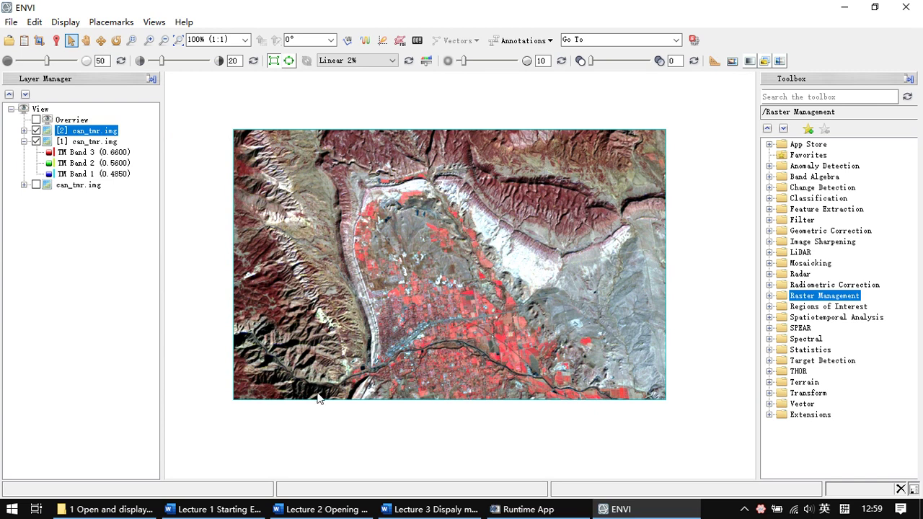
# Load only TM Band 3 of can_tmr.img as a grayscale layer through the Data Manager and inspect it enlarged
pyautogui.press('F4')
pyautogui.moveTo(301, 112); pyautogui.dragTo(291, 113)
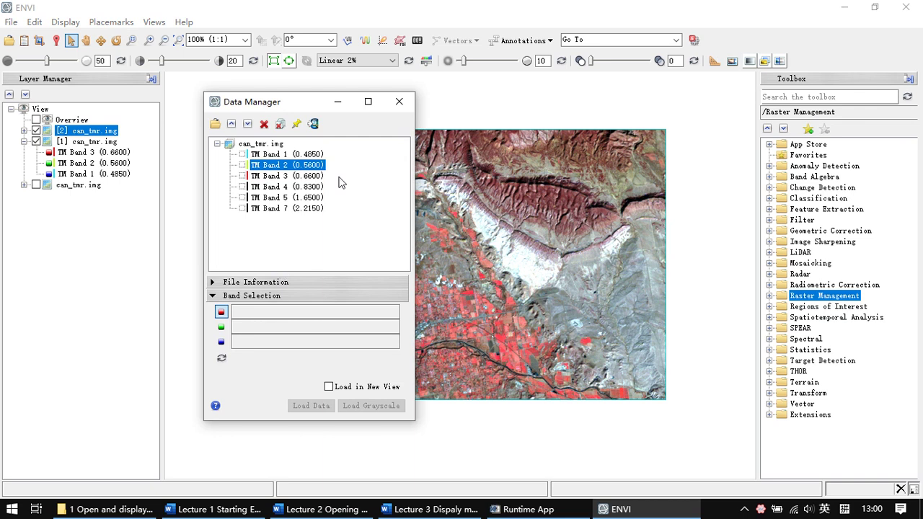
pyautogui.click(288, 177)
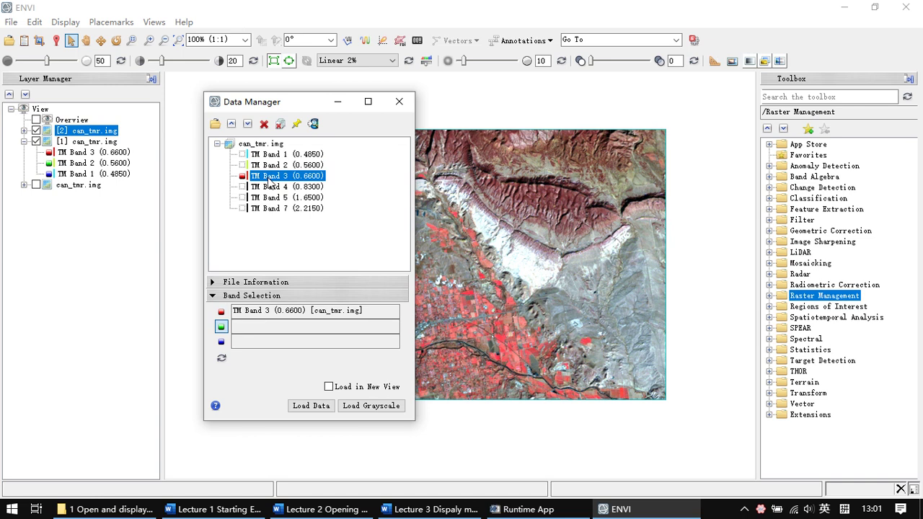
pyautogui.click(310, 406)
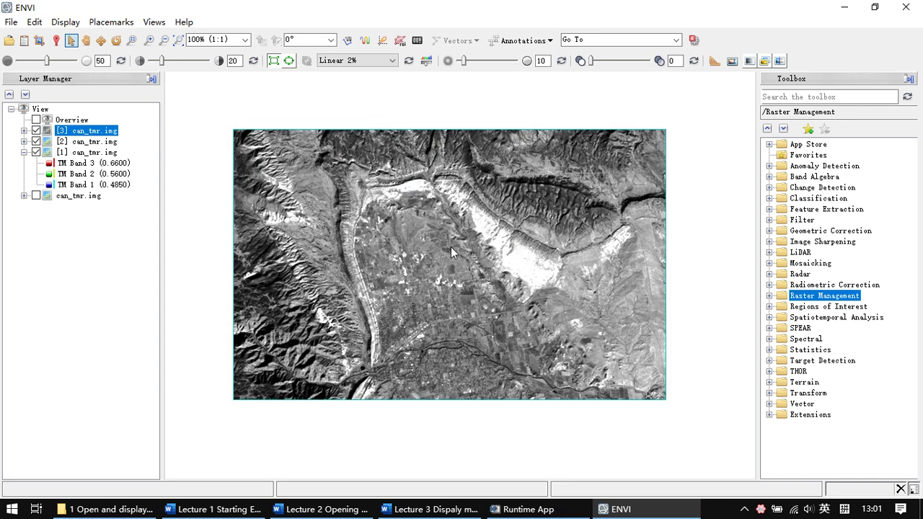
pyautogui.moveTo(504, 247); pyautogui.dragTo(525, 233)
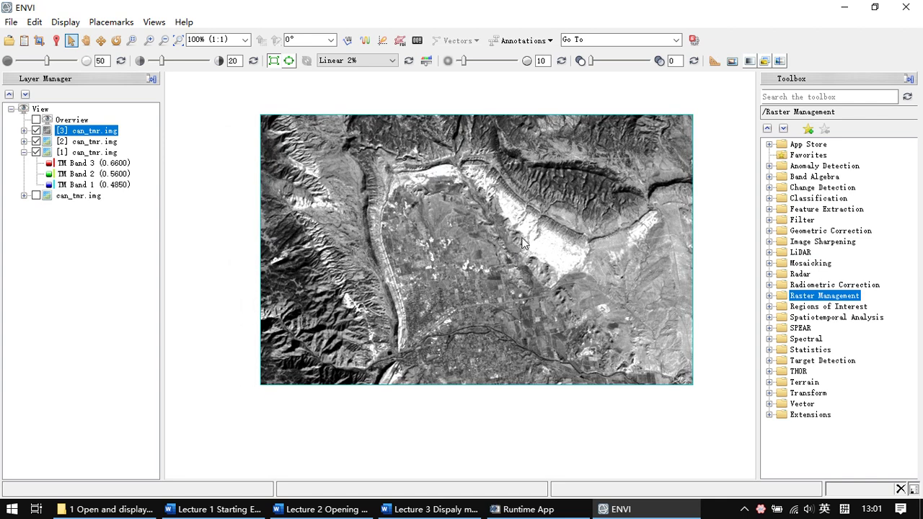
pyautogui.scroll(1, 534, 256)
pyautogui.scroll(2, 534, 256)
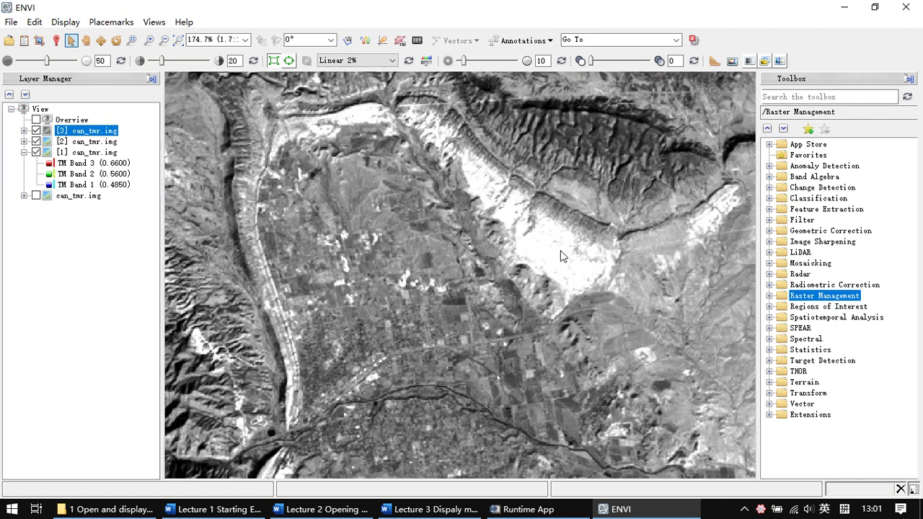
# Hide the grayscale, 4-3-2 and 3-2-1 can_tmr.img layers so that nothing is displayed in the view
pyautogui.scroll(-4, 567, 258)
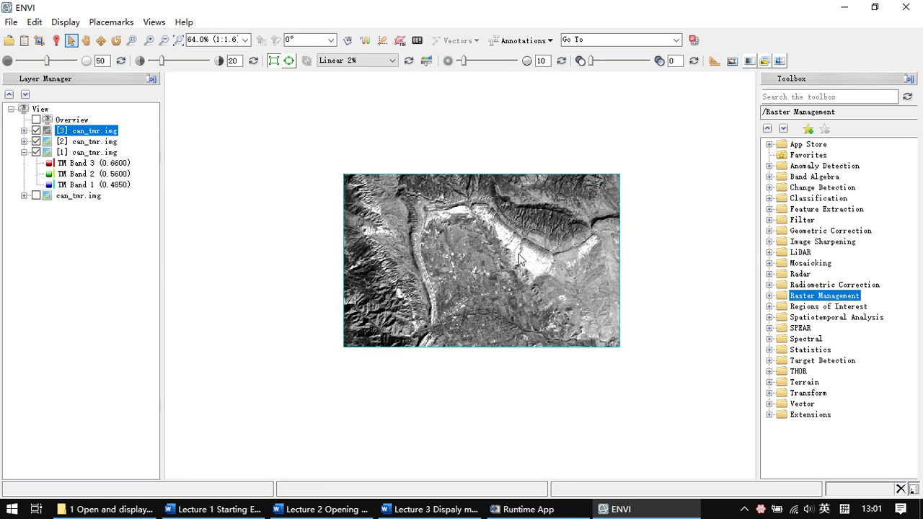
pyautogui.scroll(2, 524, 249)
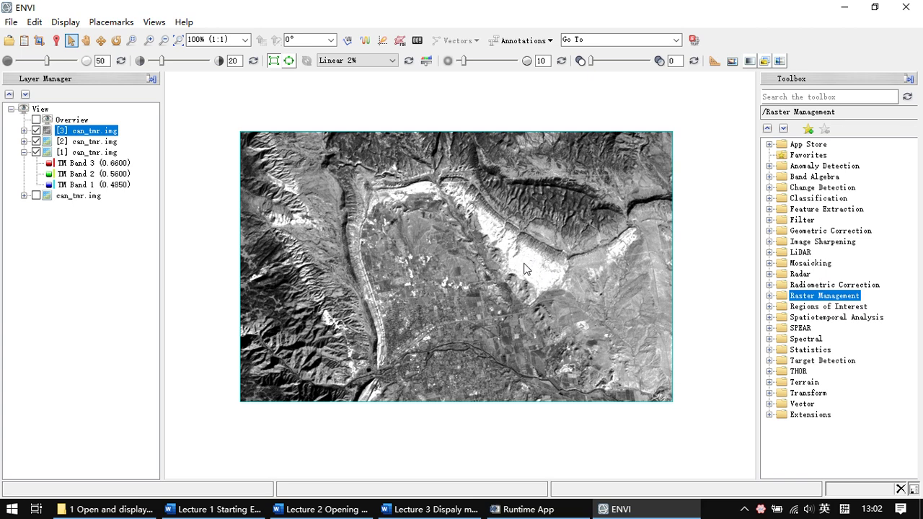
pyautogui.click(36, 131)
pyautogui.click(36, 141)
pyautogui.click(36, 152)
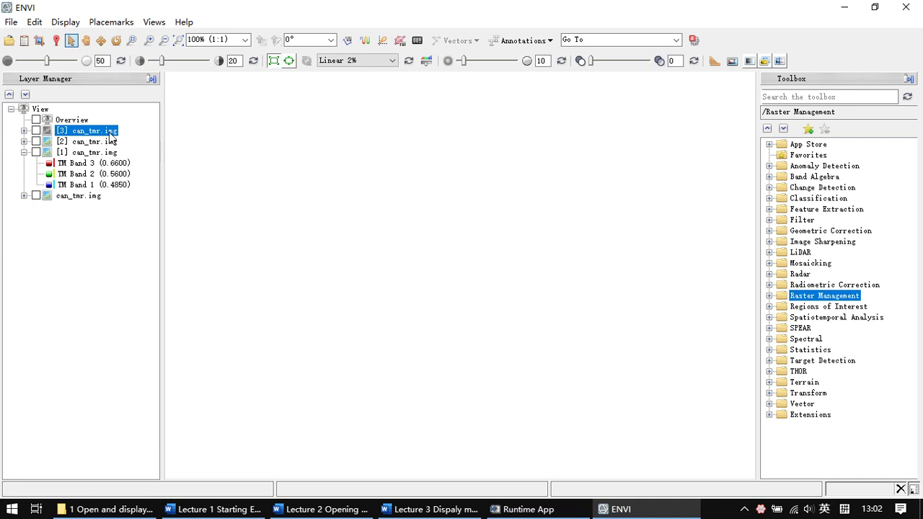
# Toggle the visibility of the grayscale TM Band 3 layer several times and leave it shown
pyautogui.click(36, 131)
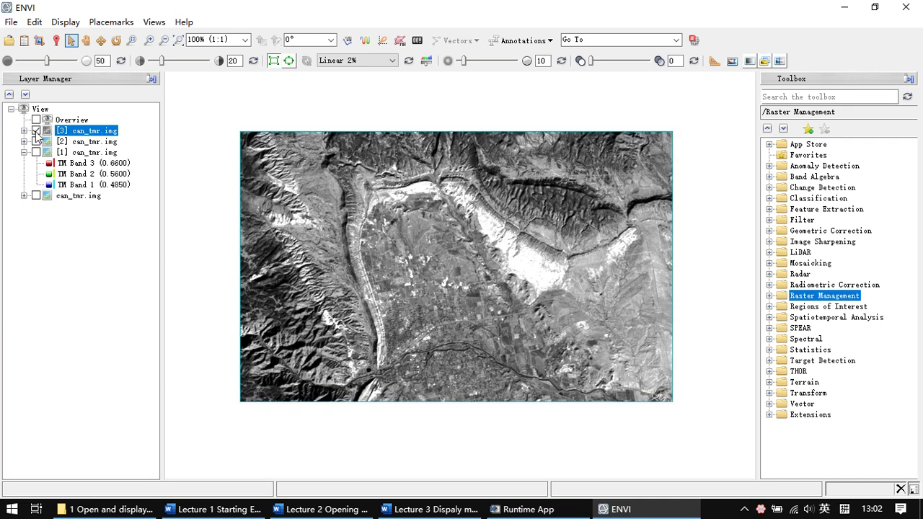
pyautogui.click(36, 130)
pyautogui.click(36, 130)
pyautogui.click(37, 131)
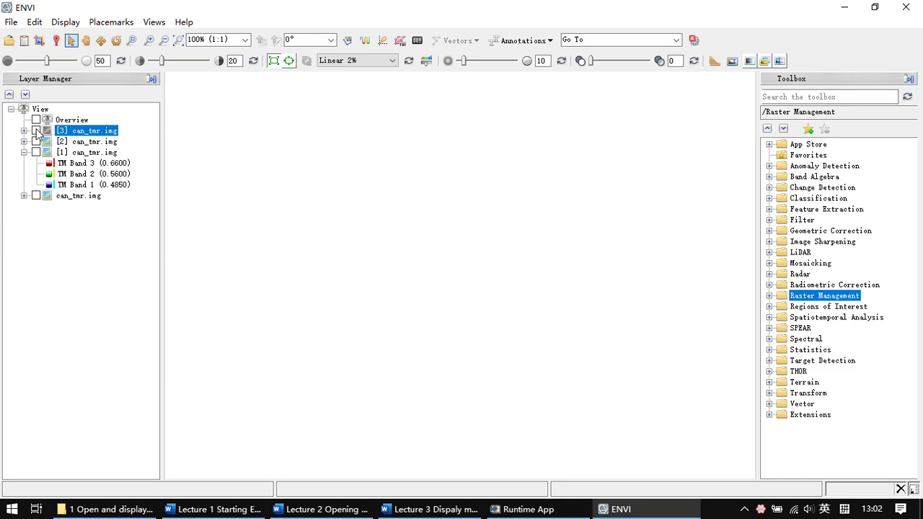
pyautogui.click(36, 130)
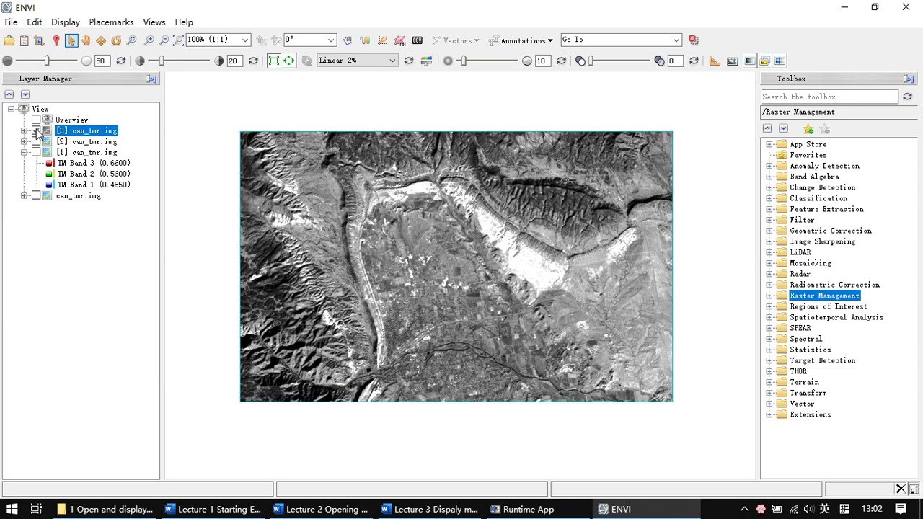
pyautogui.click(36, 131)
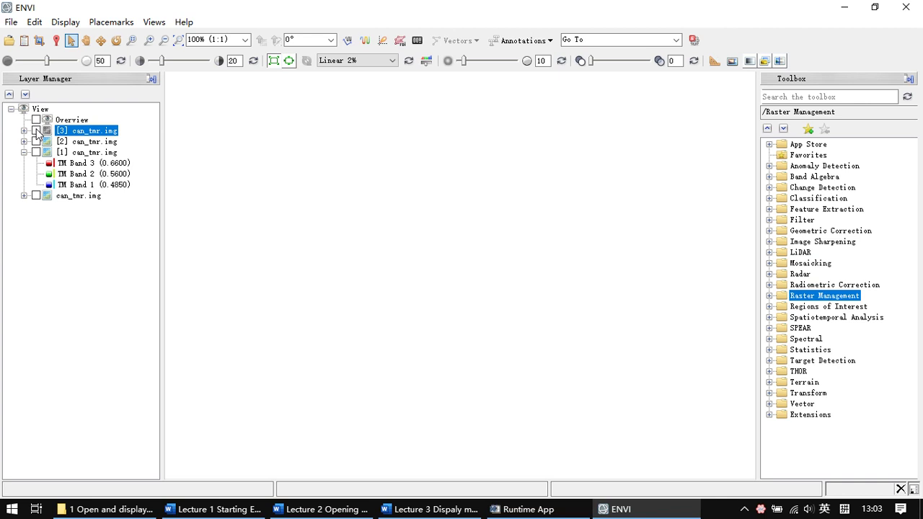
pyautogui.click(36, 130)
# Show the 3-2-1 composite layer and move it above the grayscale layer in the layer order
pyautogui.click(36, 153)
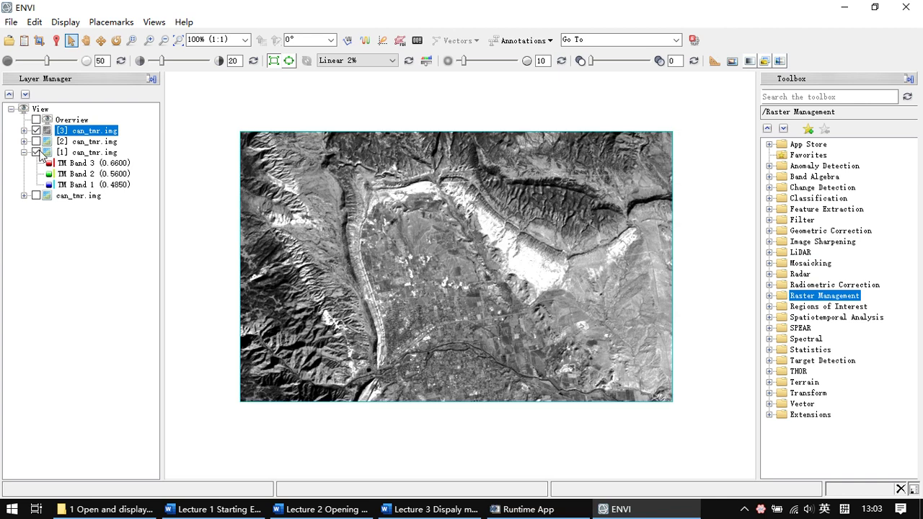
pyautogui.click(76, 154)
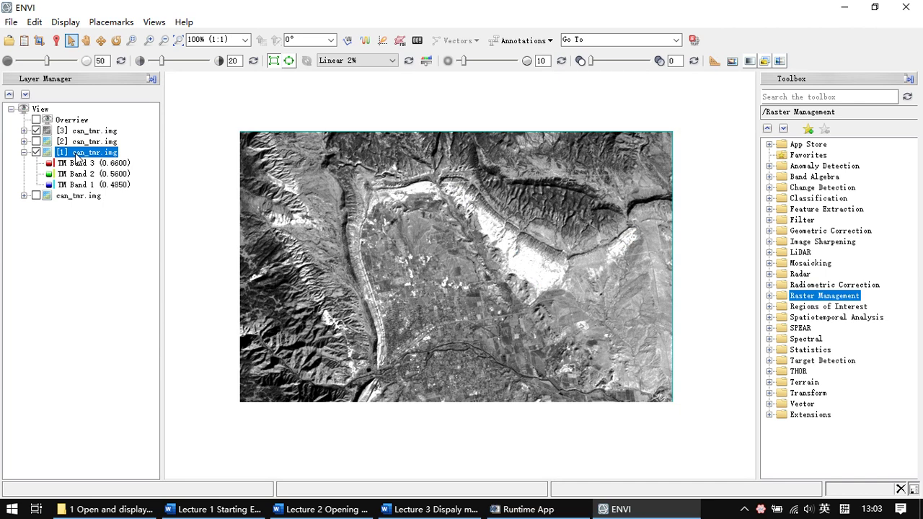
pyautogui.moveTo(76, 157); pyautogui.dragTo(83, 133)
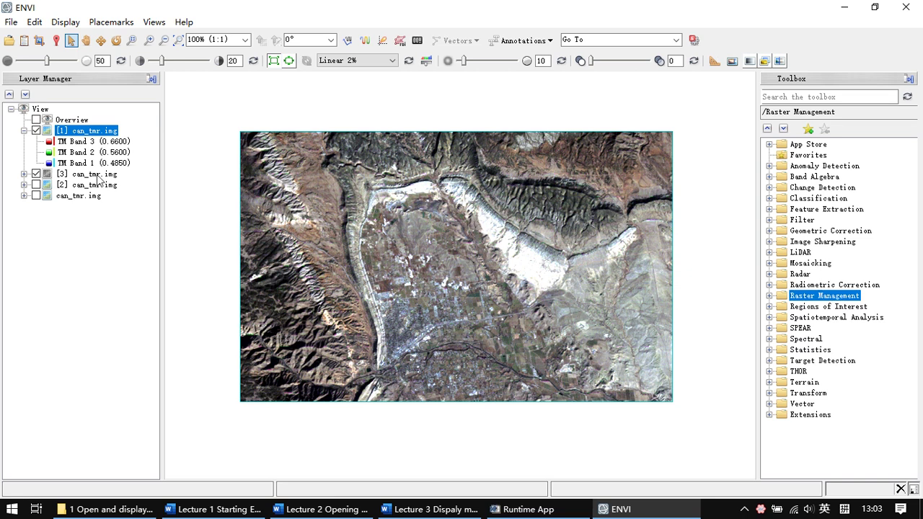
# Move the 4-3-2 composite layer to the top of the layer order and make it visible
pyautogui.moveTo(43, 185); pyautogui.dragTo(94, 139)
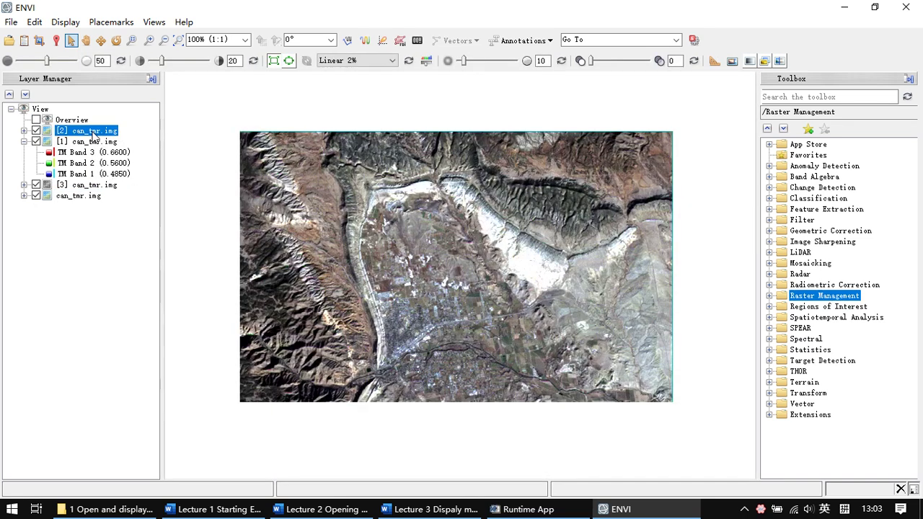
pyautogui.click(35, 131)
pyautogui.click(36, 131)
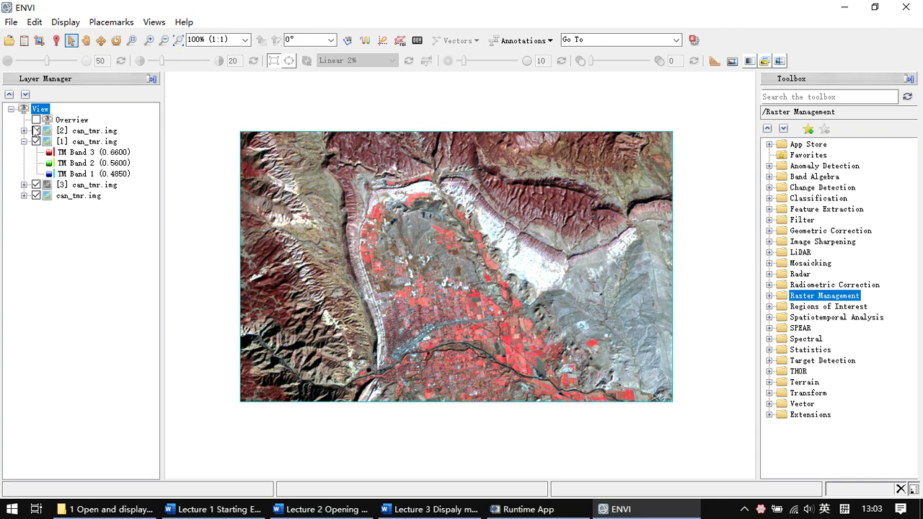
# Turn on the Overview and examine the eastern part of the image enlarged, following the view extent in the overview
pyautogui.click(36, 123)
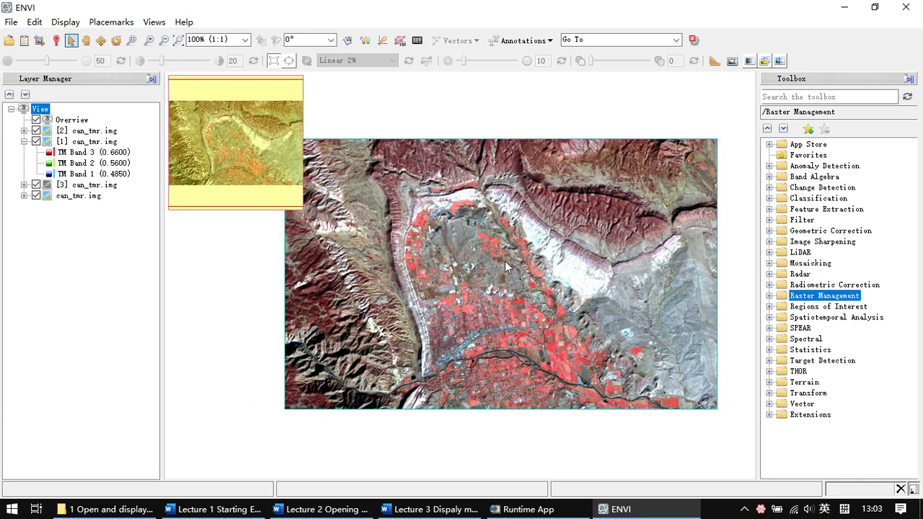
pyautogui.scroll(4, 510, 264)
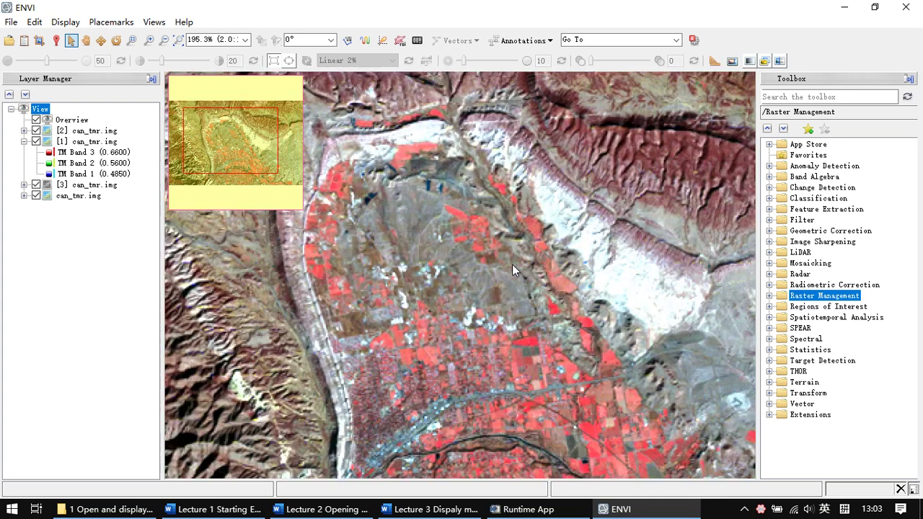
pyautogui.moveTo(541, 255); pyautogui.dragTo(437, 238)
pyautogui.scroll(1, 479, 237)
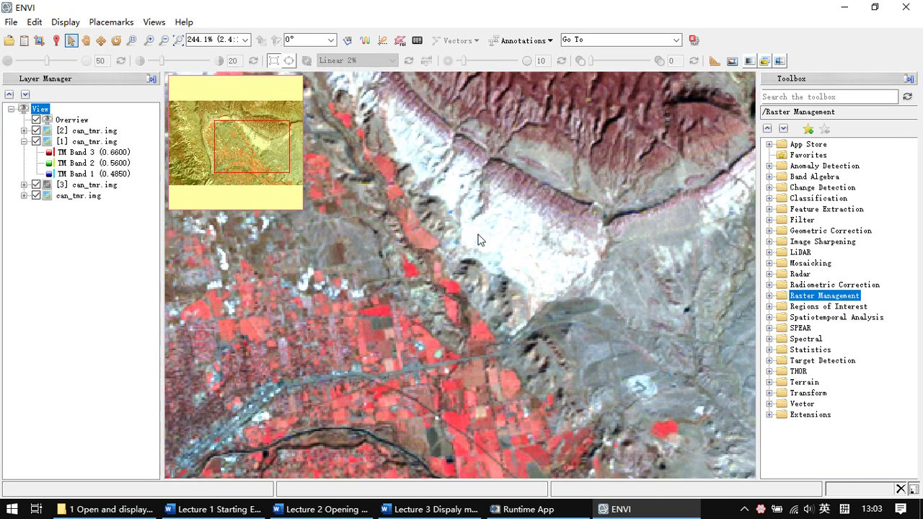
pyautogui.moveTo(503, 250); pyautogui.dragTo(457, 227)
pyautogui.moveTo(572, 204); pyautogui.dragTo(399, 202)
pyautogui.scroll(2, 468, 227)
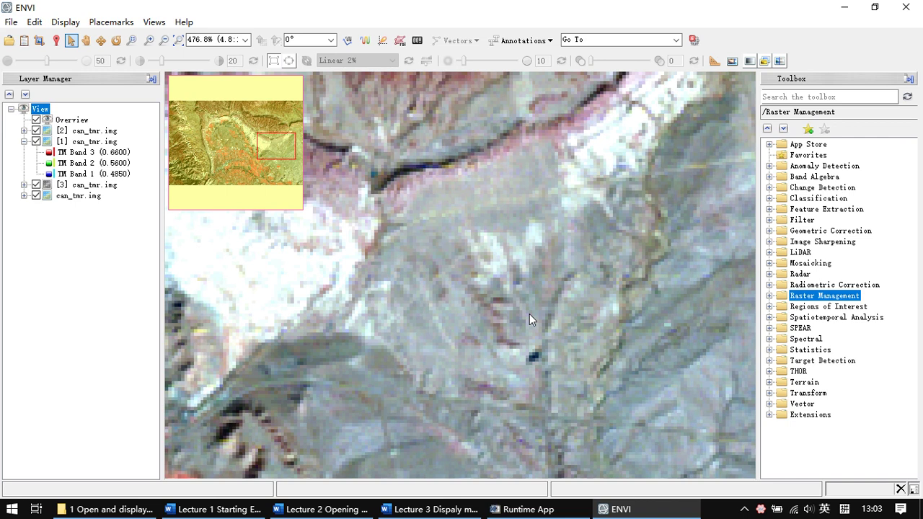
# Collapse and re-expand the band lists of all layers, and select the 4-3-2 composite layer
pyautogui.click(9, 96)
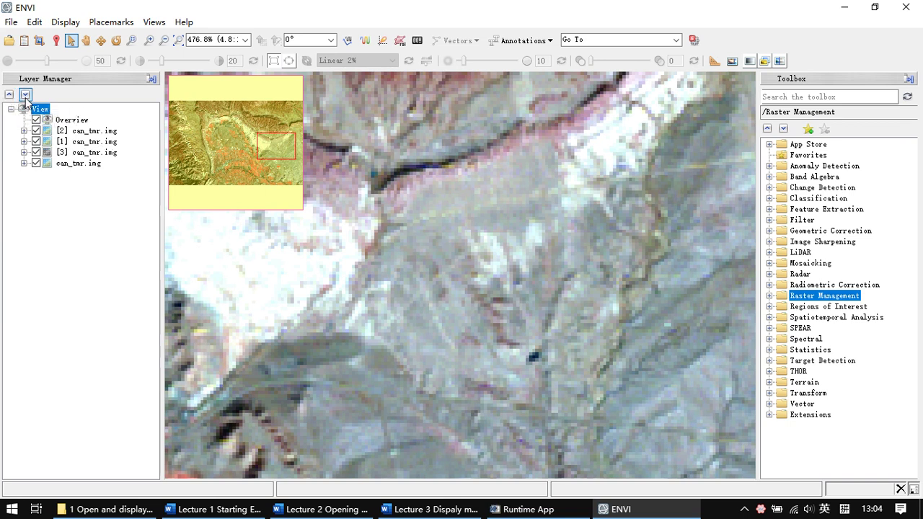
pyautogui.click(25, 95)
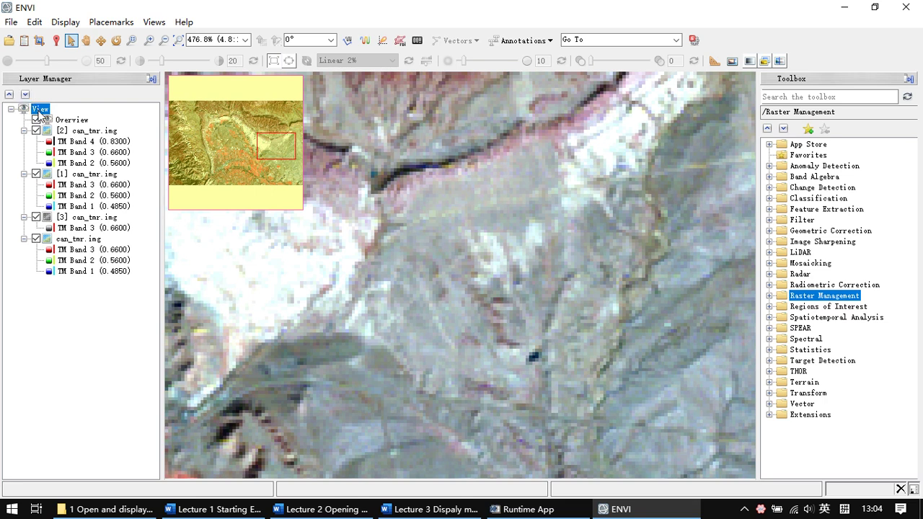
pyautogui.click(92, 132)
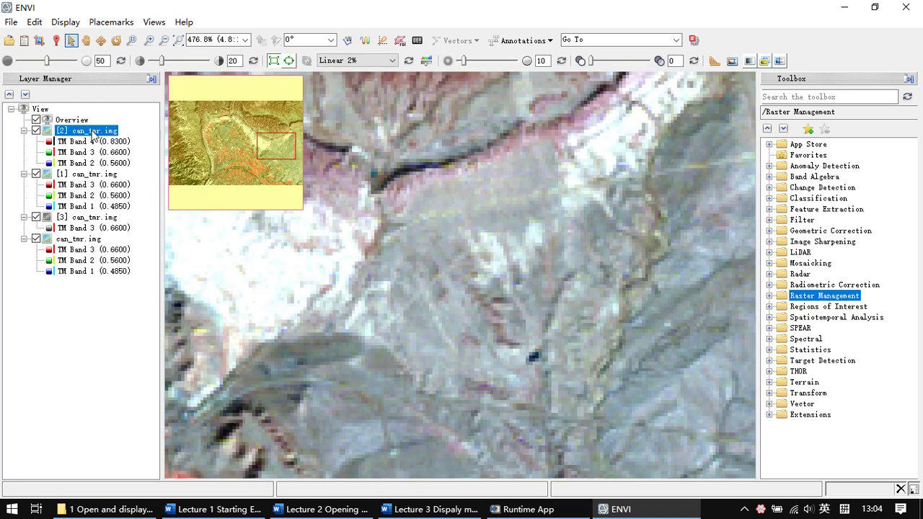
# Open the metadata of the 4-3-2 can_tmr.img layer and examine its raster properties
pyautogui.doubleClick(94, 135)
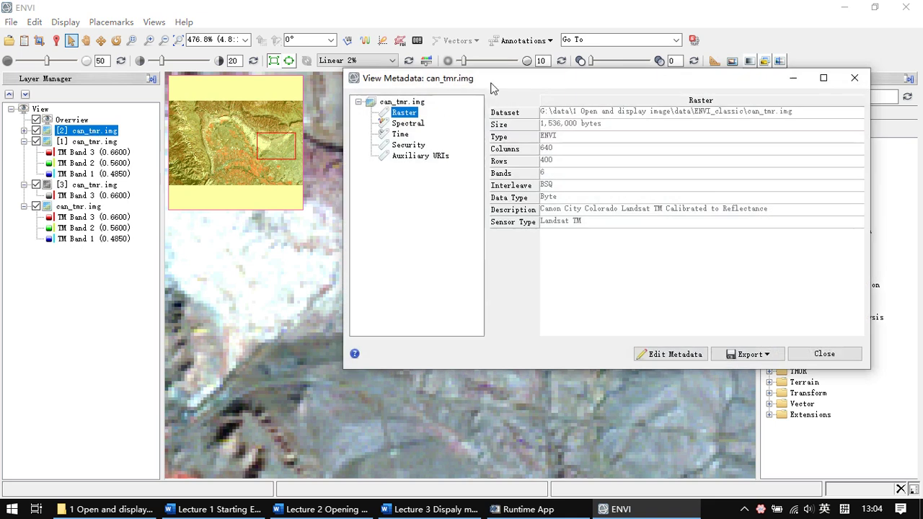
pyautogui.moveTo(493, 87); pyautogui.dragTo(352, 136)
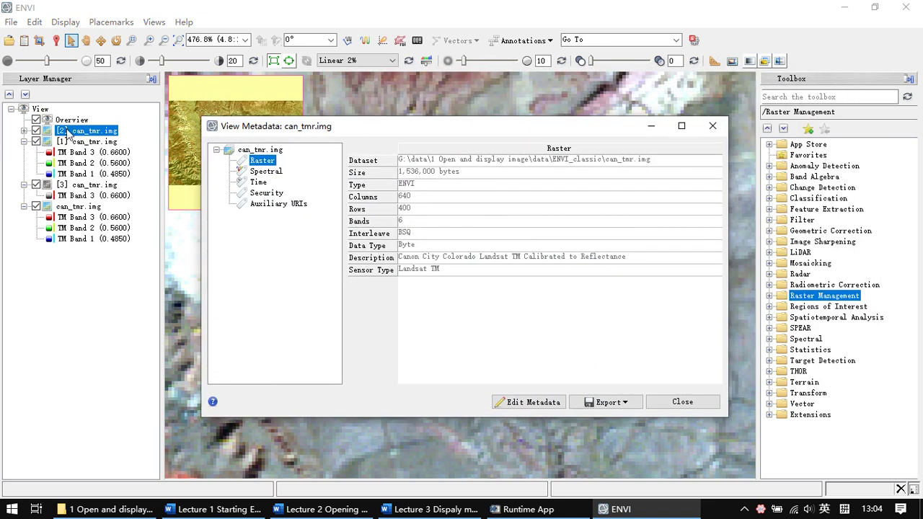
pyautogui.moveTo(222, 132); pyautogui.dragTo(194, 135)
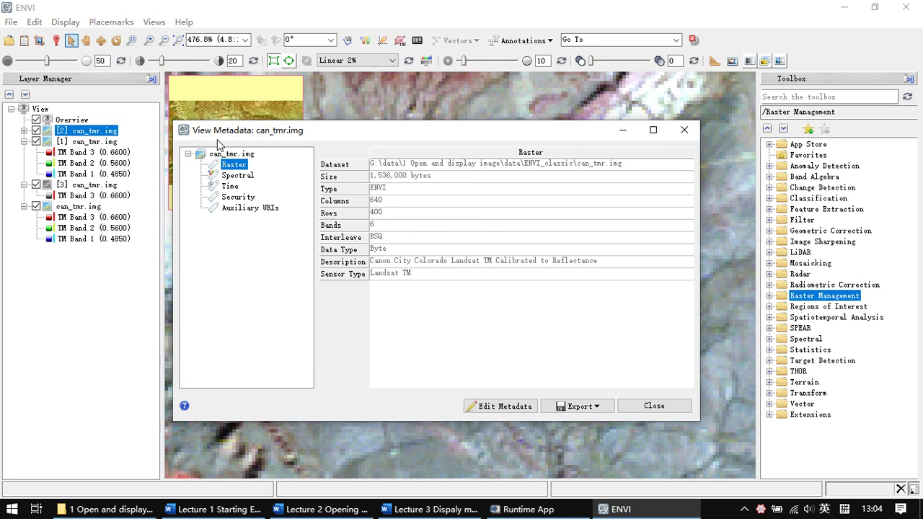
pyautogui.moveTo(275, 134); pyautogui.dragTo(216, 128)
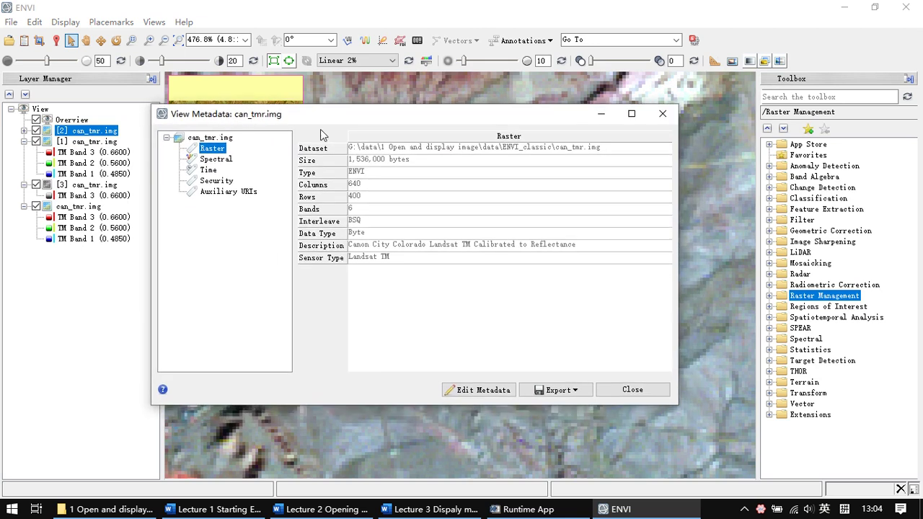
pyautogui.moveTo(347, 117); pyautogui.dragTo(336, 114)
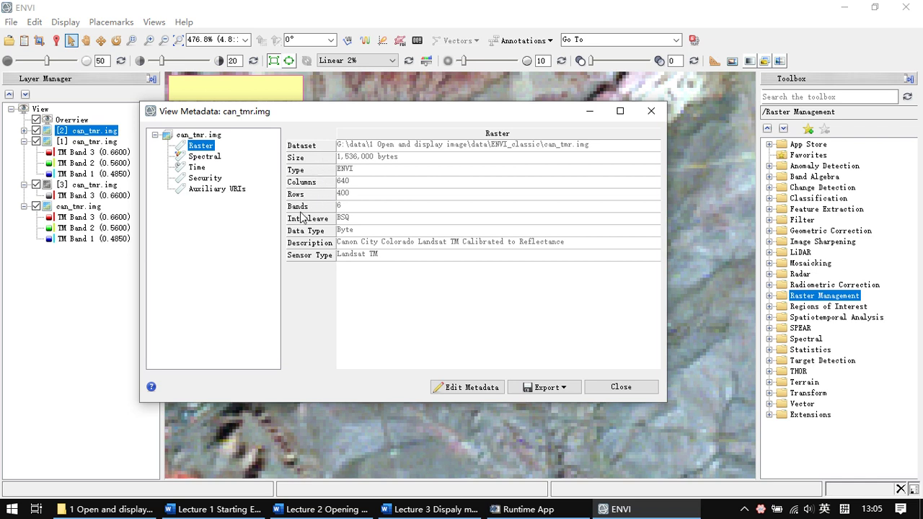
# Review the Spectral, Time, Security and Auxiliary URIs metadata of can_tmr.img, return to Raster, and close the metadata window
pyautogui.click(212, 160)
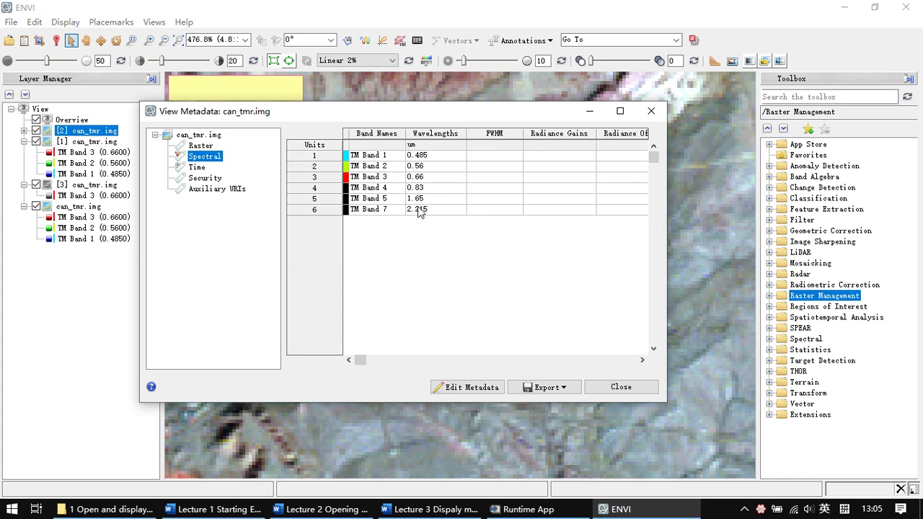
pyautogui.click(194, 167)
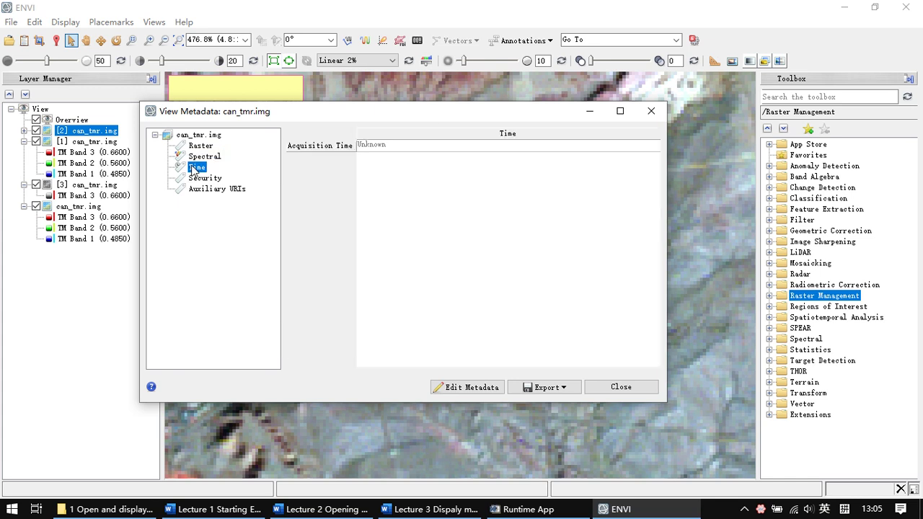
pyautogui.click(202, 178)
pyautogui.click(220, 189)
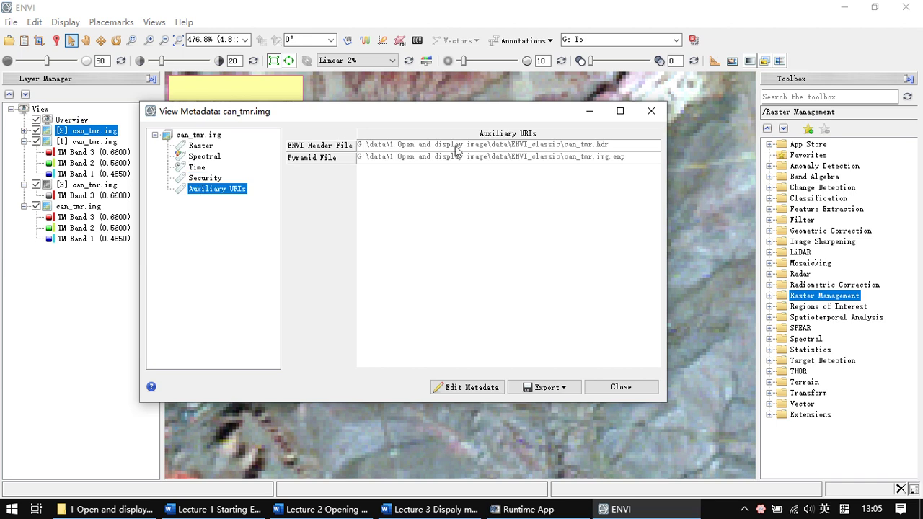
pyautogui.click(205, 157)
pyautogui.press('Up')
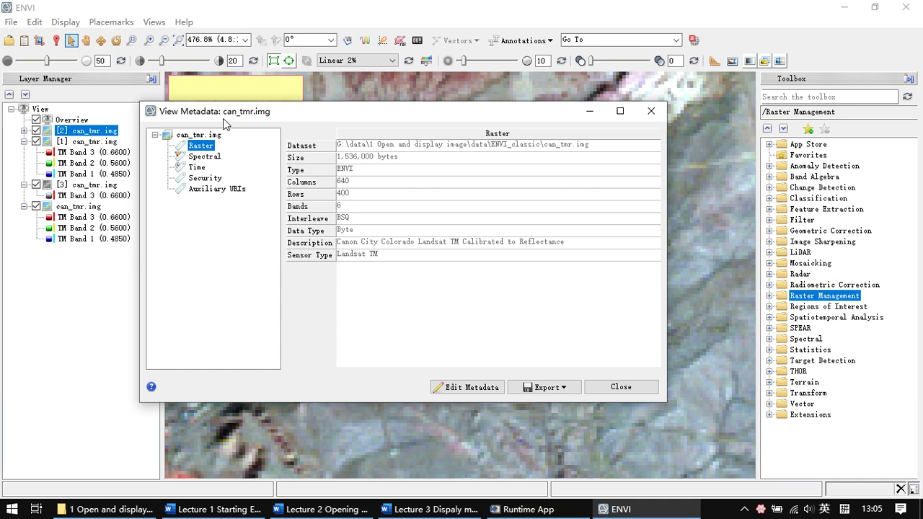
pyautogui.click(651, 110)
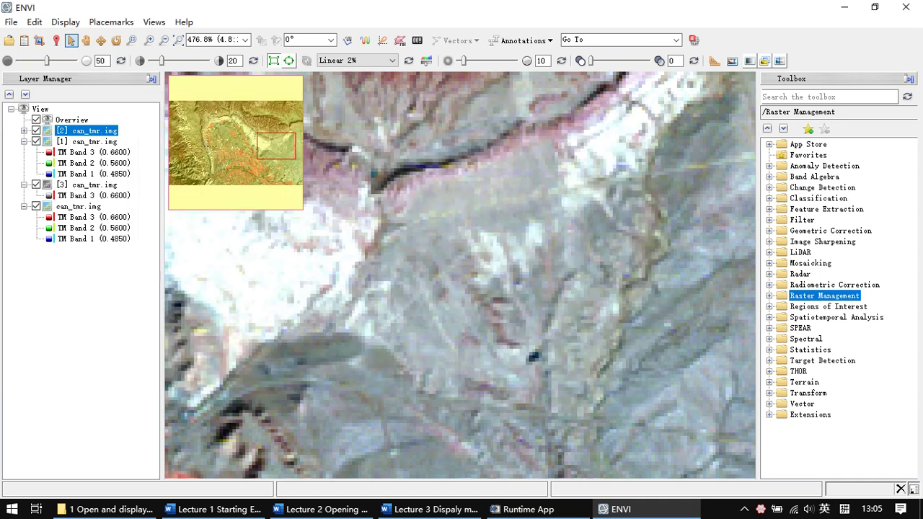
# View the 4-3-2 layer's metadata again through its layer commands, read the raster information, and close it
pyautogui.rightClick(82, 134)
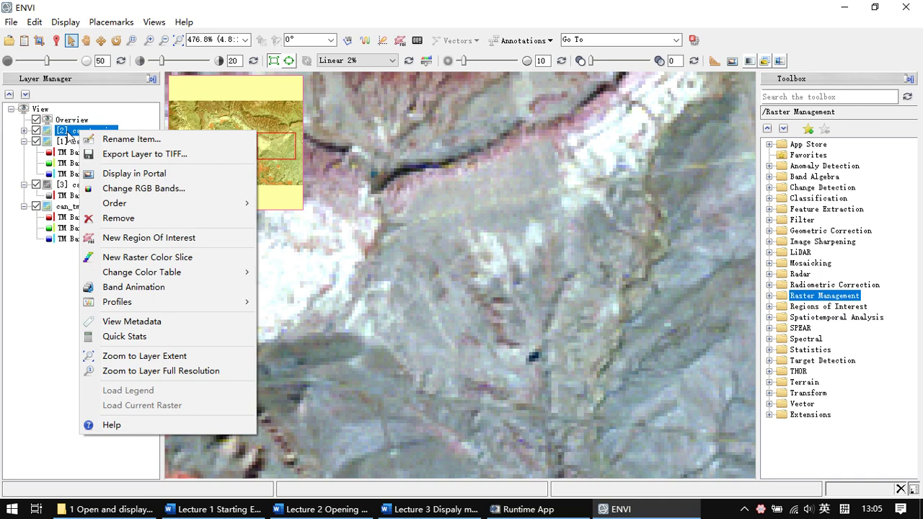
pyautogui.click(118, 325)
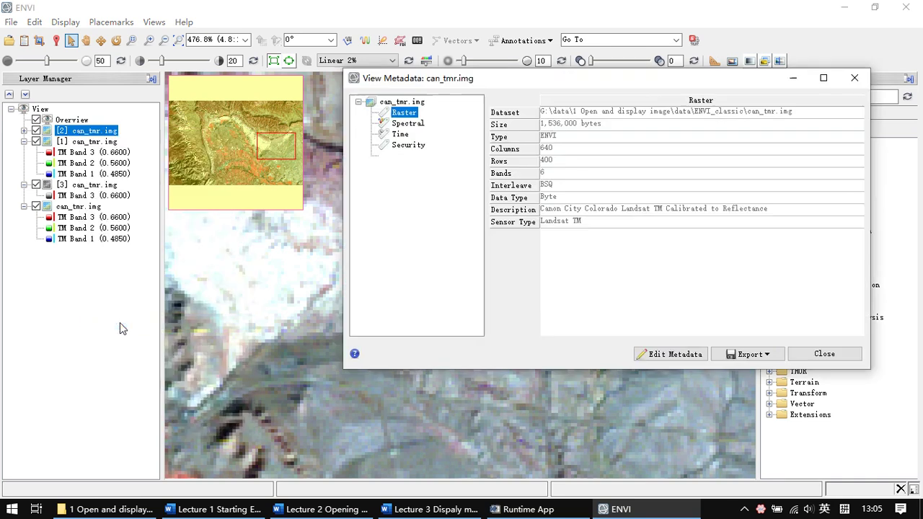
pyautogui.moveTo(559, 83); pyautogui.dragTo(419, 96)
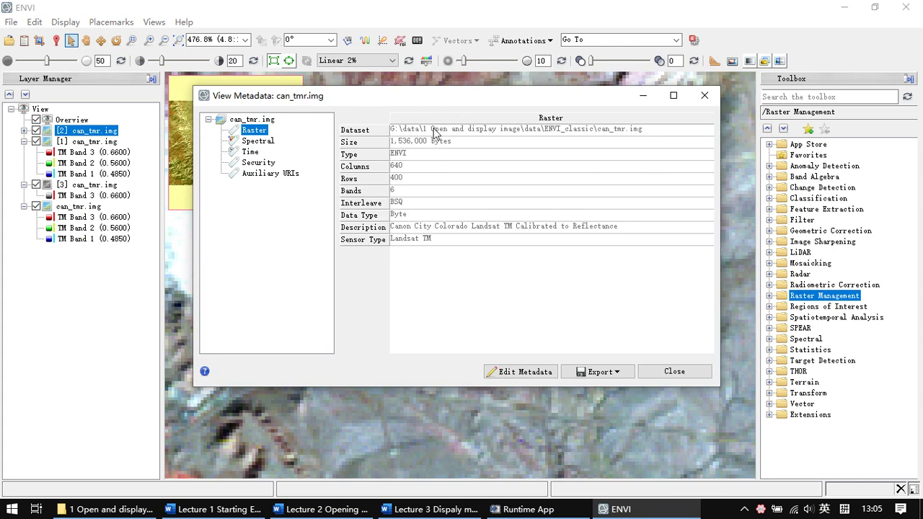
pyautogui.moveTo(501, 101); pyautogui.dragTo(483, 98)
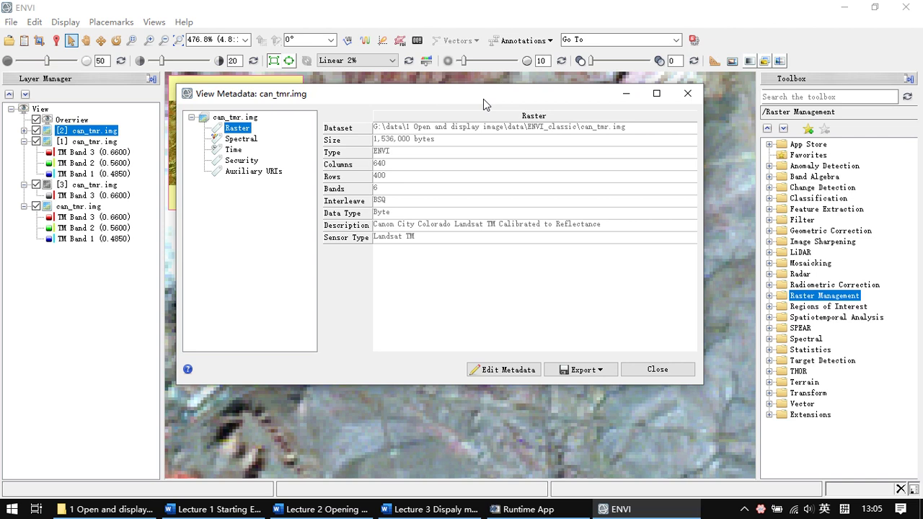
pyautogui.click(687, 93)
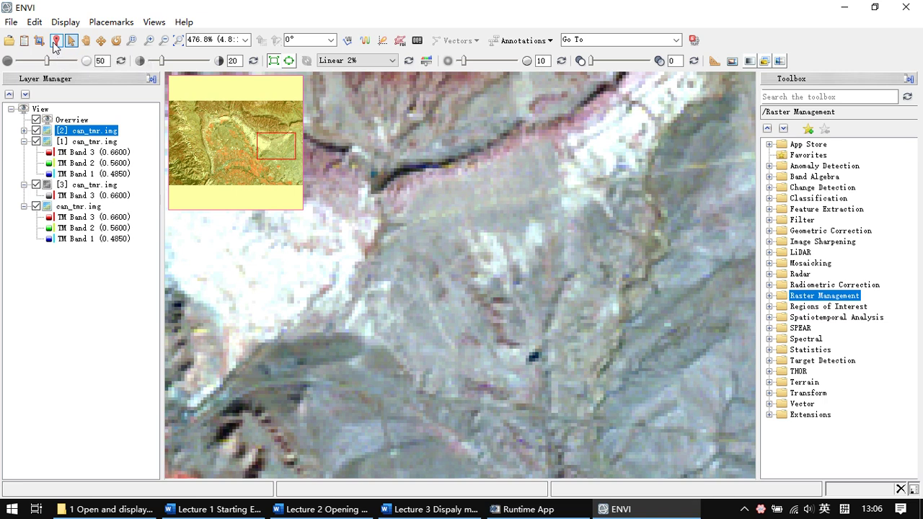
# Open Cursor Value and place the crosshair on a pale green pixel to inspect every layer's values there
pyautogui.click(55, 42)
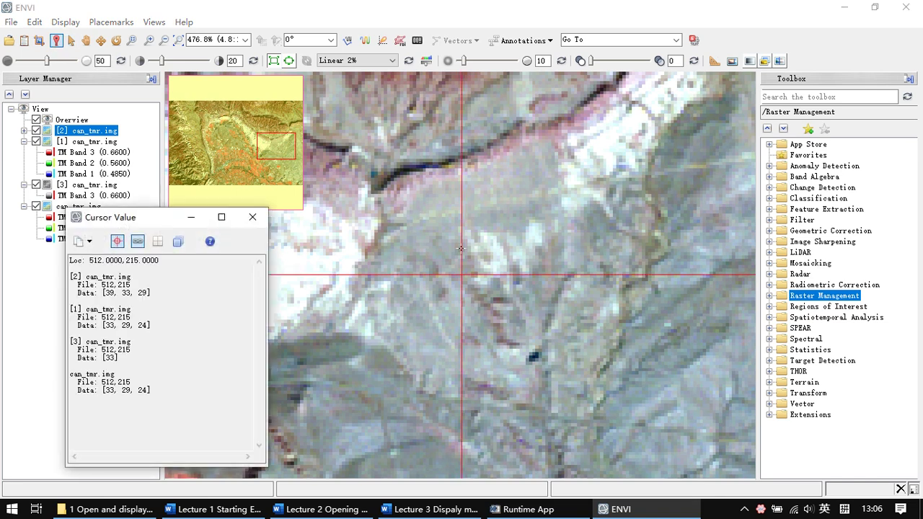
pyautogui.moveTo(442, 247); pyautogui.dragTo(442, 215)
pyautogui.scroll(8, 440, 213)
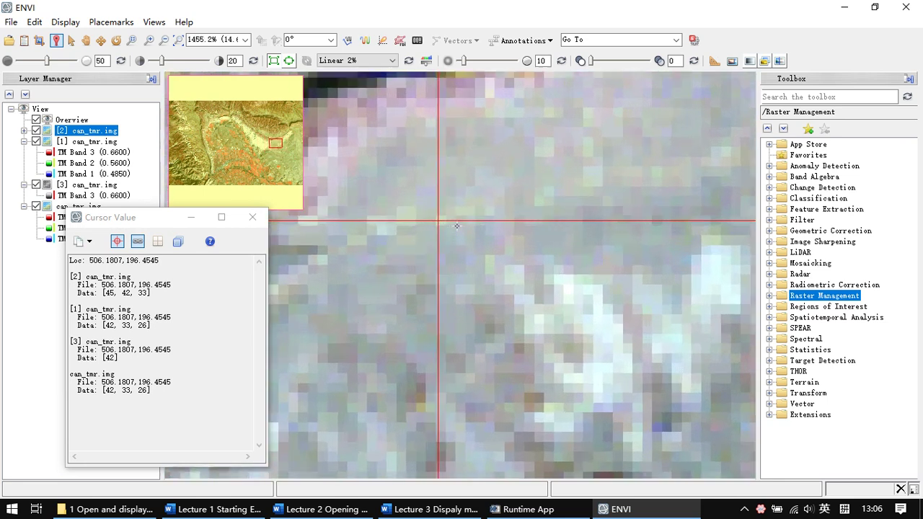
pyautogui.moveTo(431, 222); pyautogui.dragTo(436, 222)
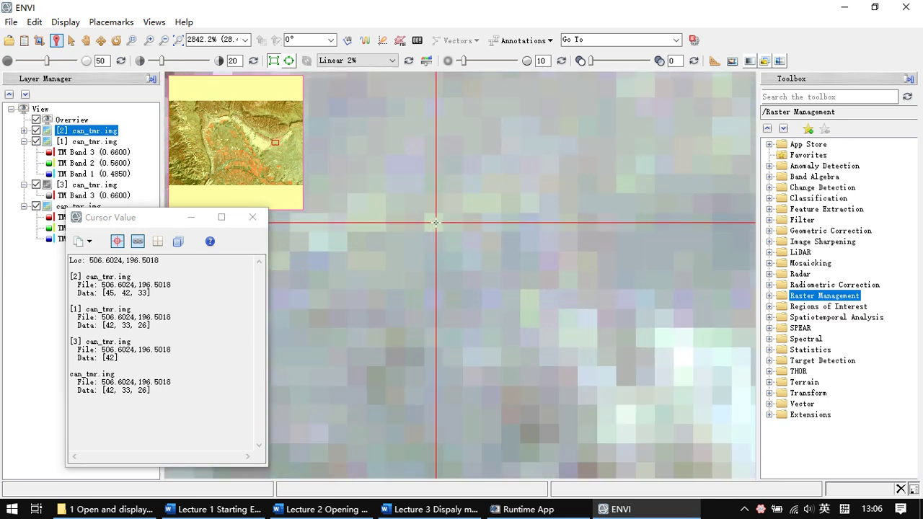
pyautogui.moveTo(436, 223); pyautogui.dragTo(434, 224)
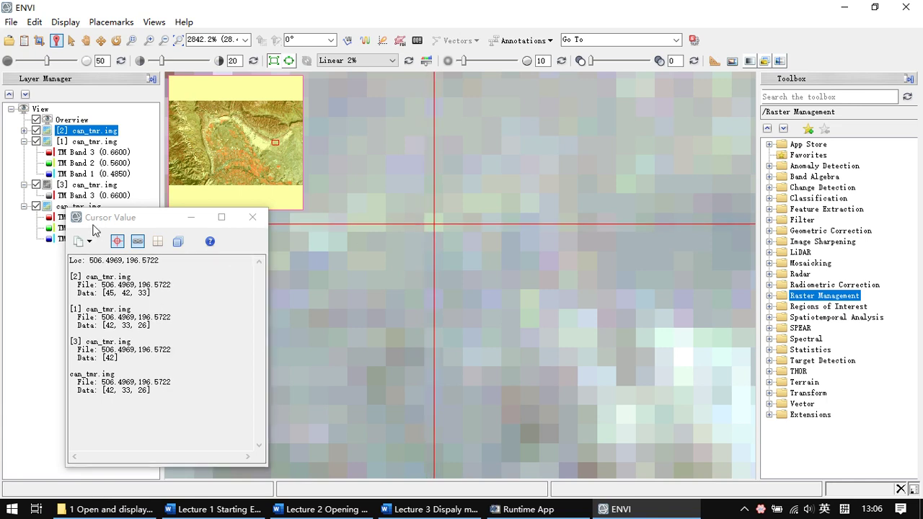
pyautogui.moveTo(433, 225); pyautogui.dragTo(433, 223)
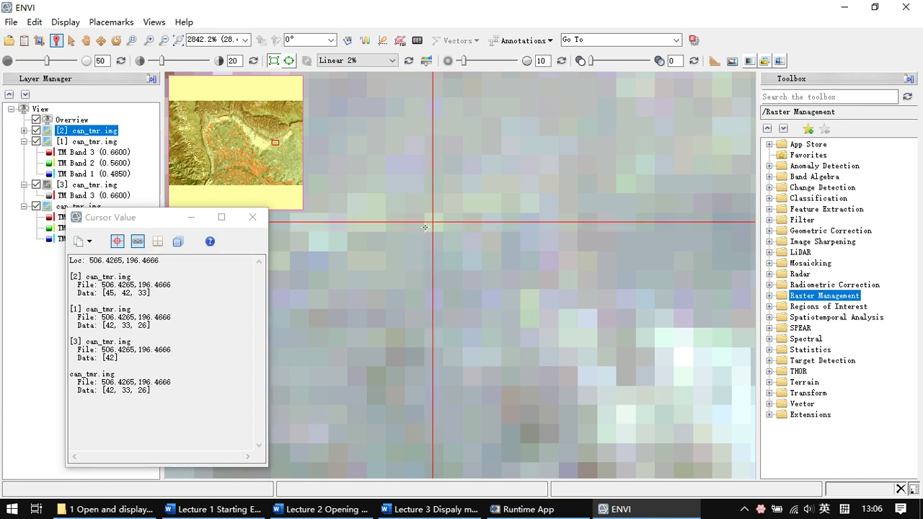
# Place the crosshair inside the pale green pixel and in two other pixels up to its right to compare their cursor values
pyautogui.scroll(-6, 426, 230)
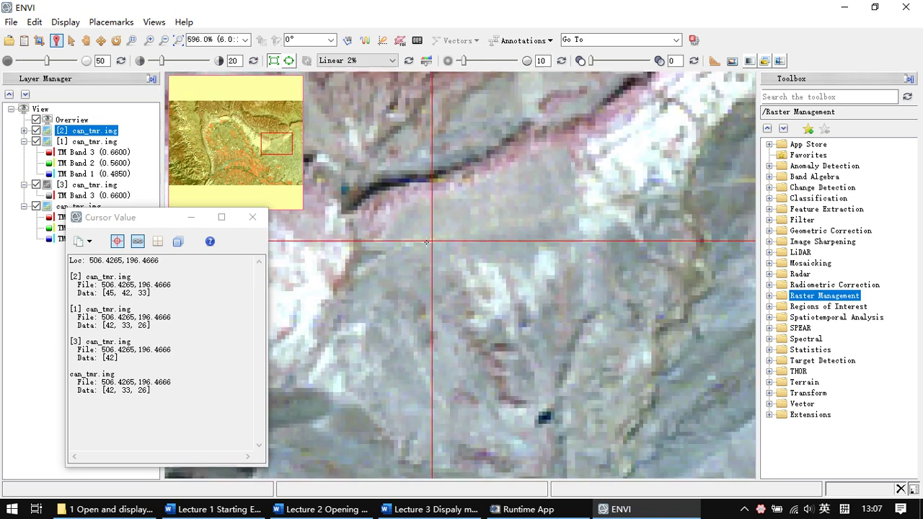
pyautogui.scroll(-2, 426, 243)
pyautogui.scroll(8, 450, 281)
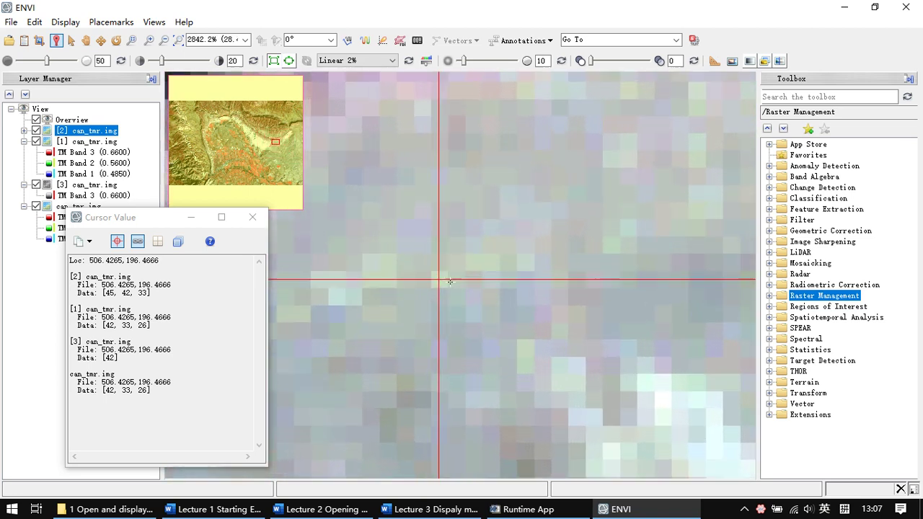
pyautogui.scroll(2, 450, 282)
pyautogui.click(453, 296)
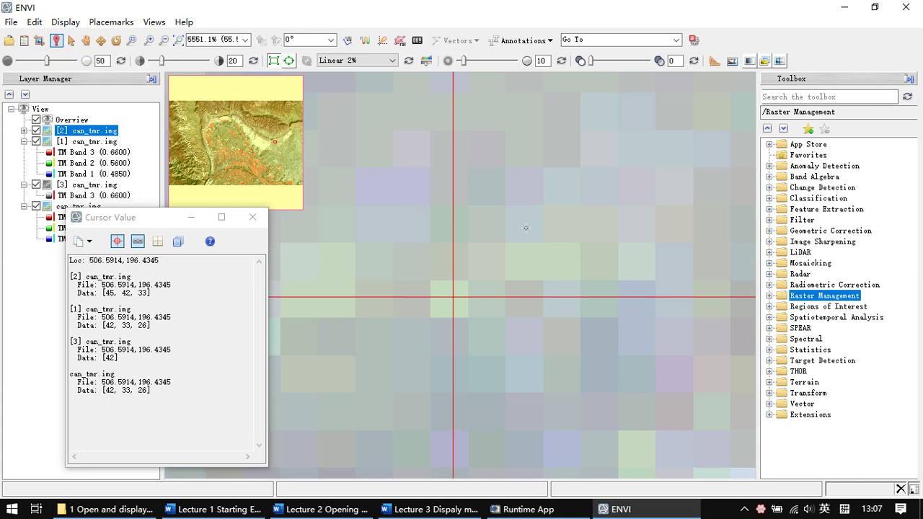
pyautogui.moveTo(565, 279); pyautogui.dragTo(649, 191)
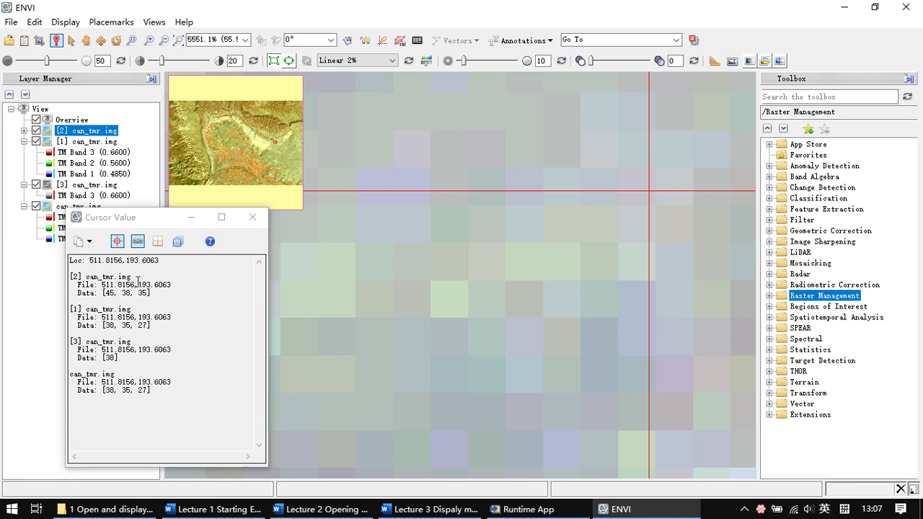
pyautogui.moveTo(649, 192); pyautogui.dragTo(579, 132)
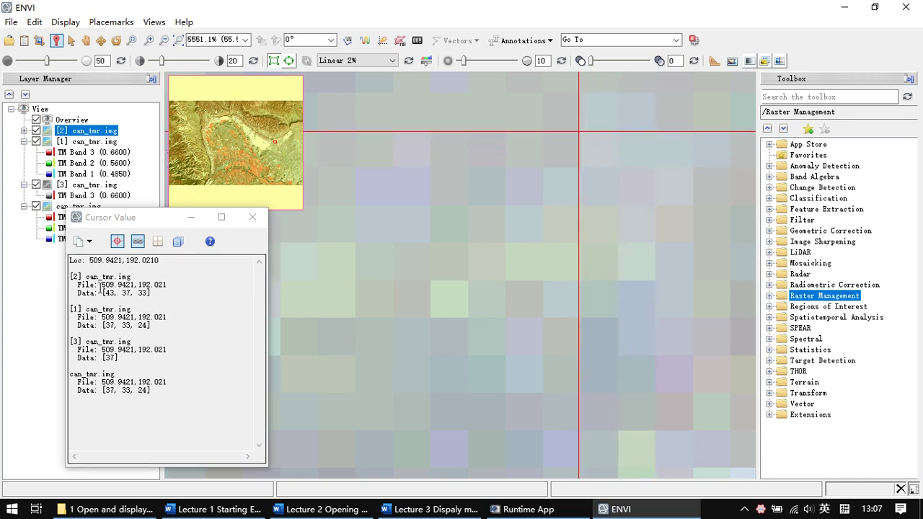
# Examine the file location and data values of layer [2] in Cursor Value, and expand its band list to match them to bands
pyautogui.moveTo(100, 285); pyautogui.dragTo(160, 287)
pyautogui.moveTo(104, 294); pyautogui.dragTo(148, 296)
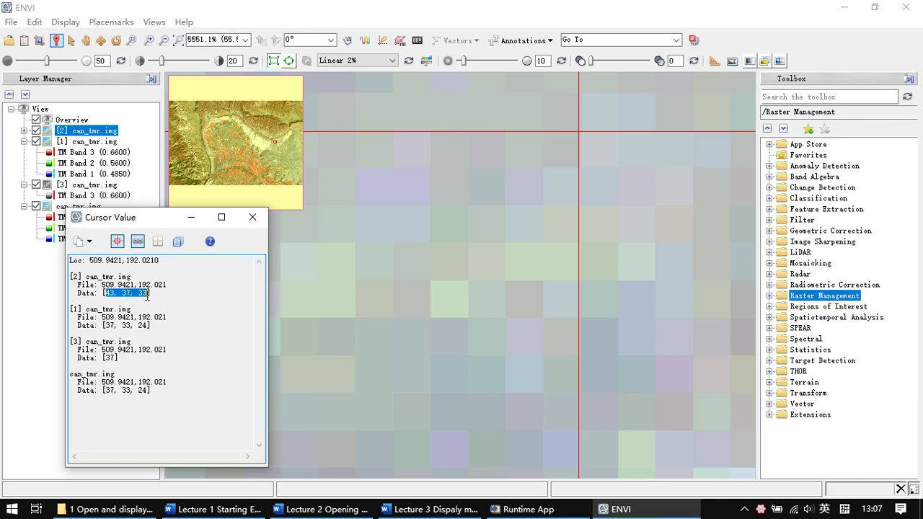
pyautogui.click(26, 131)
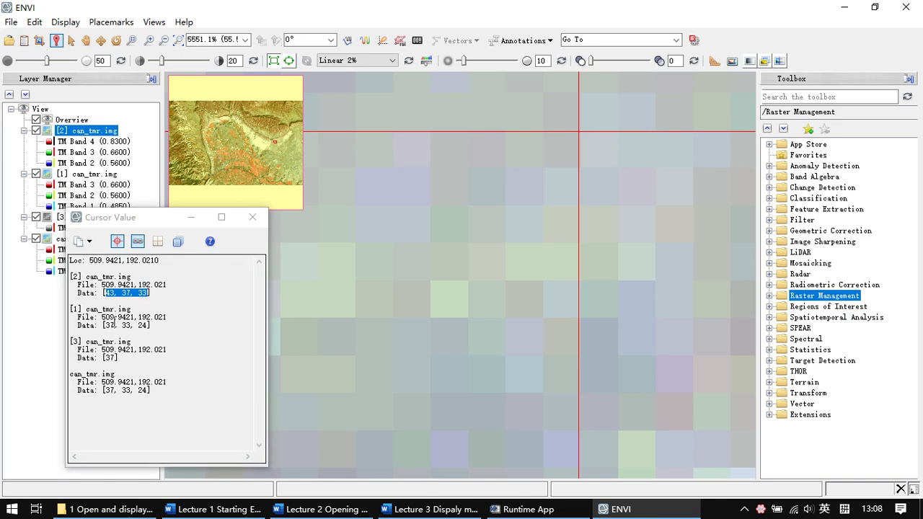
pyautogui.click(106, 309)
pyautogui.moveTo(114, 285); pyautogui.dragTo(109, 294)
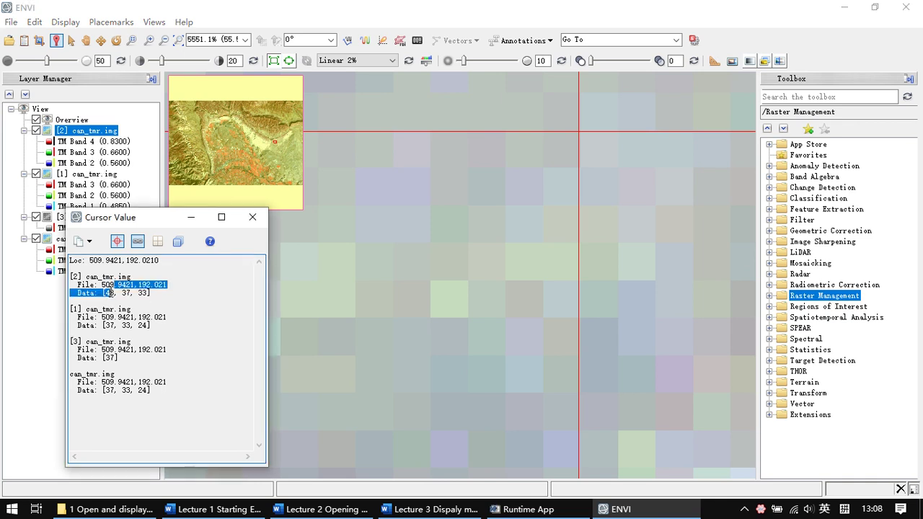
pyautogui.click(112, 295)
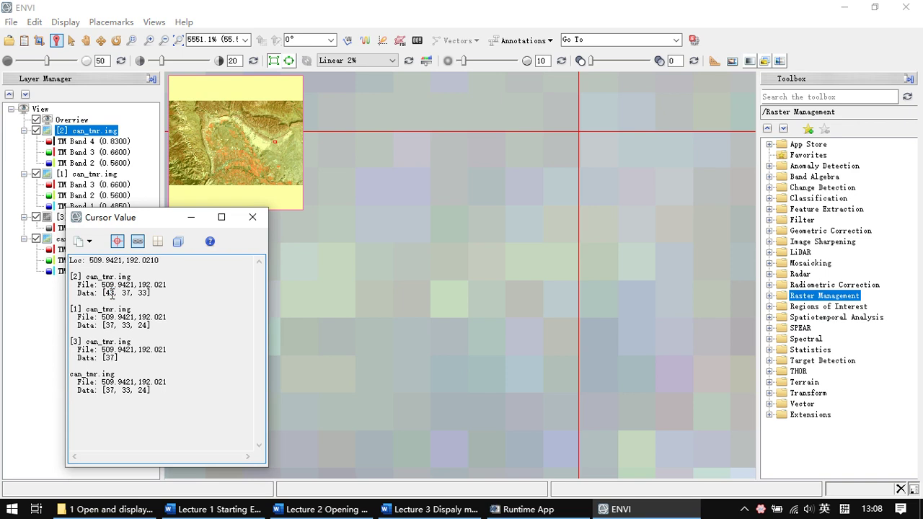
pyautogui.doubleClick(127, 293)
pyautogui.click(140, 292)
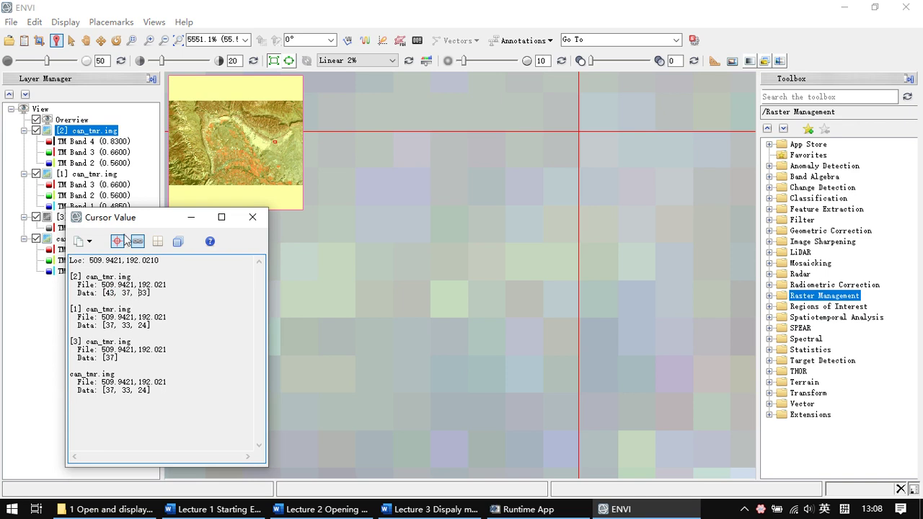
pyautogui.doubleClick(143, 293)
# Reposition the crosshair within the pixel and, using the Select tool, on another pixel, and close the Cursor Value window
pyautogui.moveTo(579, 135); pyautogui.dragTo(566, 152)
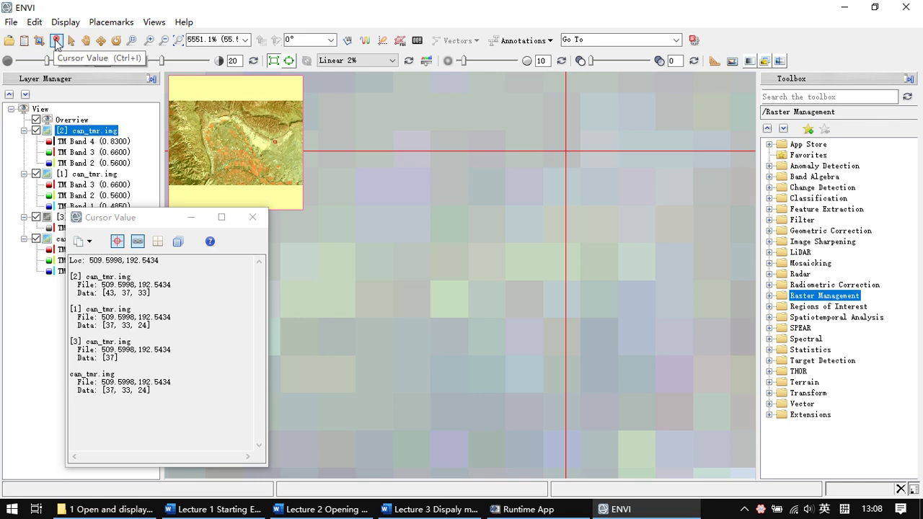
pyautogui.click(71, 41)
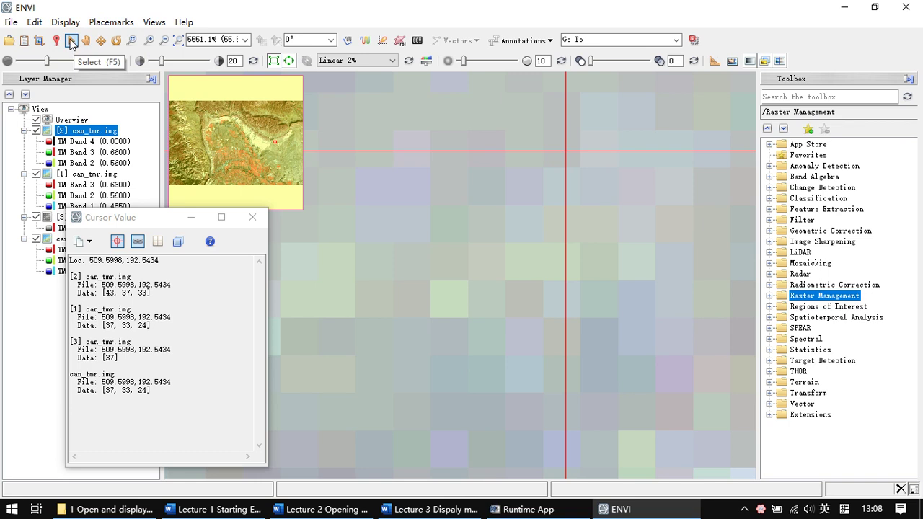
pyautogui.click(532, 297)
pyautogui.click(476, 252)
pyautogui.moveTo(466, 241); pyautogui.dragTo(487, 251)
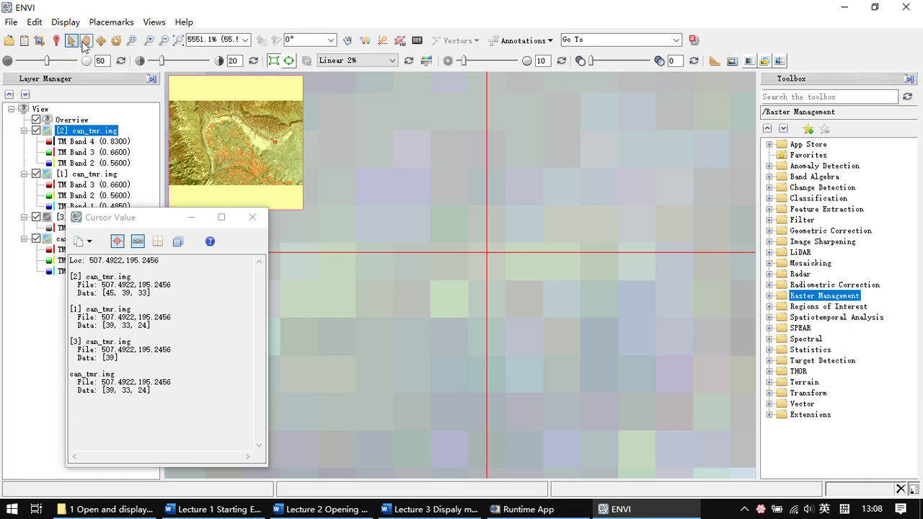
pyautogui.click(251, 218)
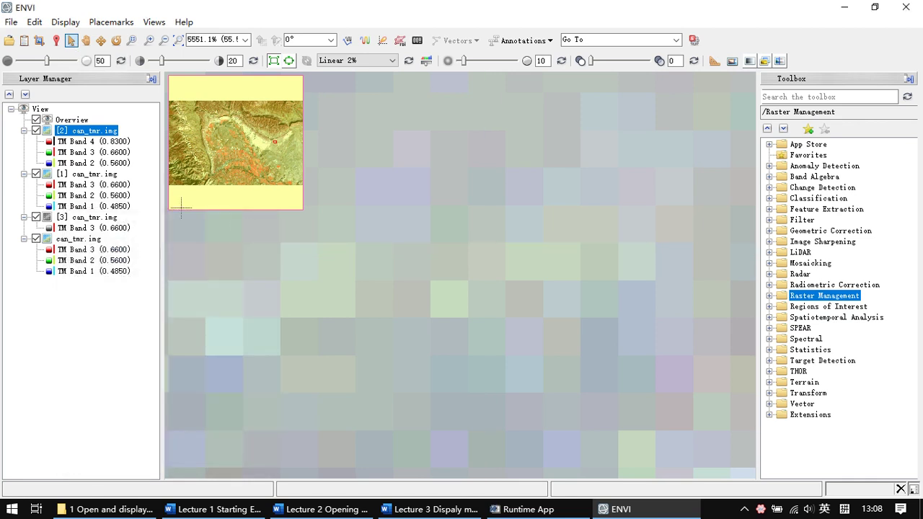
# Pan the image to bring the area further east into view using the Pan tool, and zoom out to 596%
pyautogui.click(88, 42)
pyautogui.moveTo(585, 295)
pyautogui.mouseDown()
pyautogui.moveTo(476, 247)
pyautogui.moveTo(435, 241)
pyautogui.mouseUp()
pyautogui.moveTo(538, 223)
pyautogui.mouseDown()
pyautogui.moveTo(359, 256)
pyautogui.moveTo(221, 254)
pyautogui.mouseUp()
pyautogui.moveTo(564, 286); pyautogui.dragTo(473, 297)
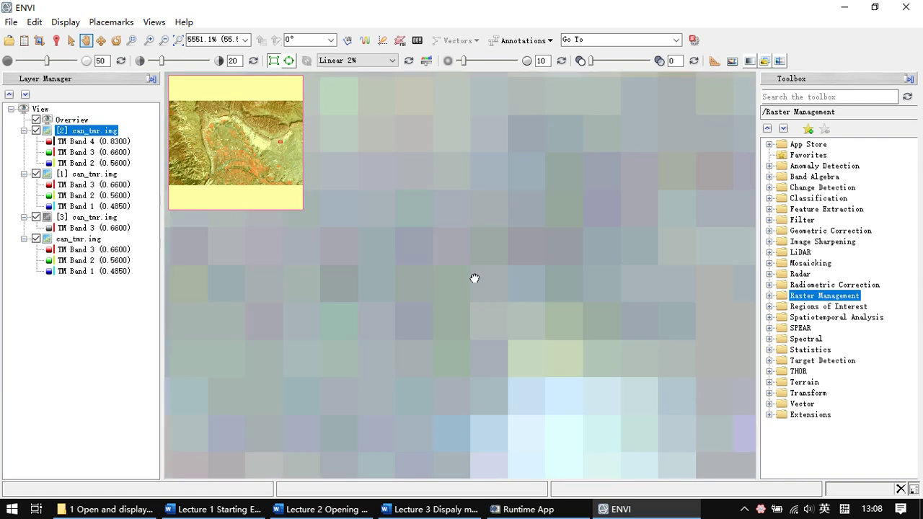
pyautogui.scroll(-8, 566, 261)
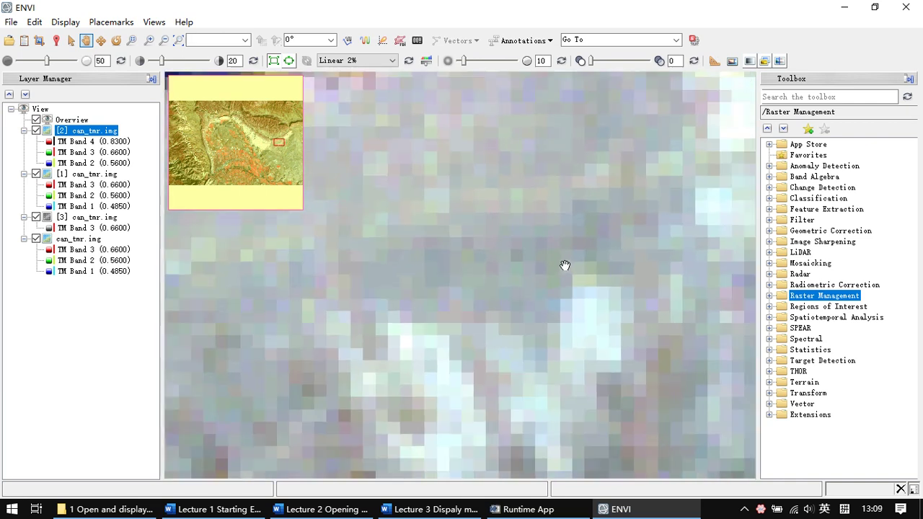
pyautogui.scroll(-1, 565, 265)
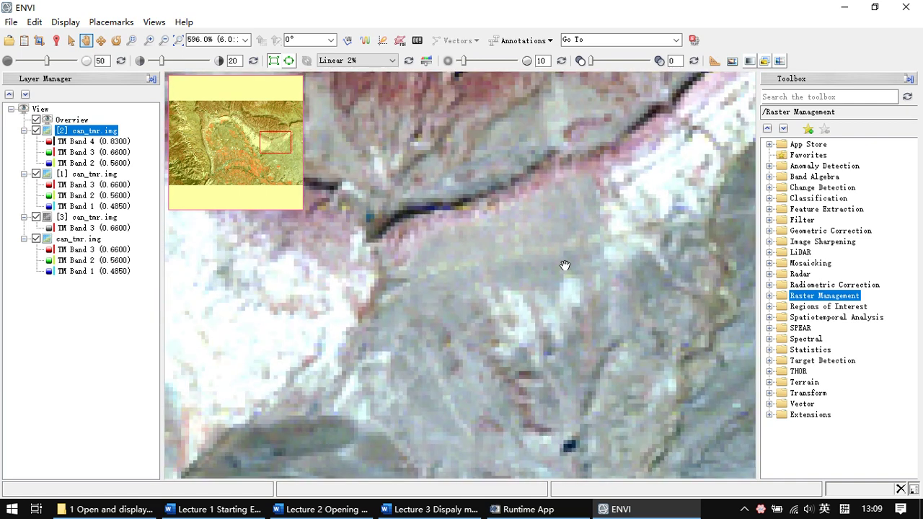
# Move across the image with the Fly tool to the terrain south of the ridge
pyautogui.click(106, 41)
pyautogui.moveTo(512, 186); pyautogui.dragTo(289, 288)
pyautogui.moveTo(569, 375); pyautogui.dragTo(660, 313)
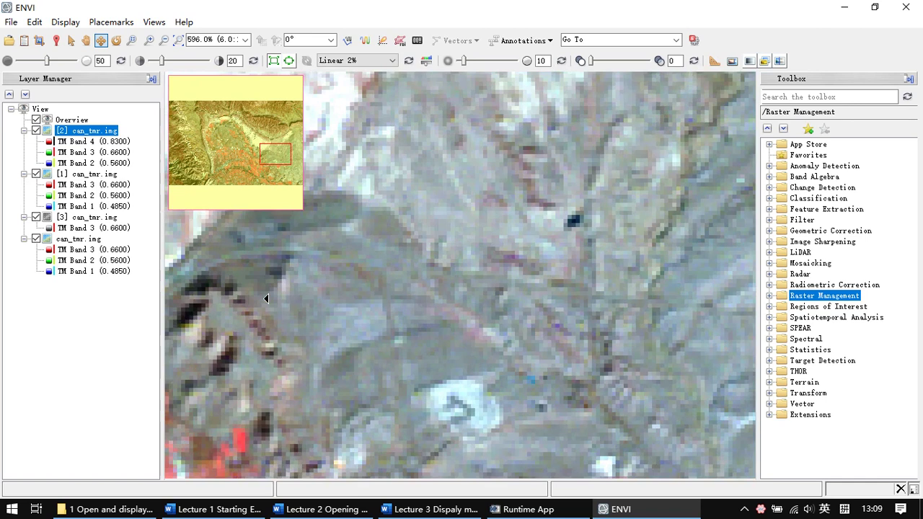
pyautogui.moveTo(266, 299); pyautogui.dragTo(284, 296)
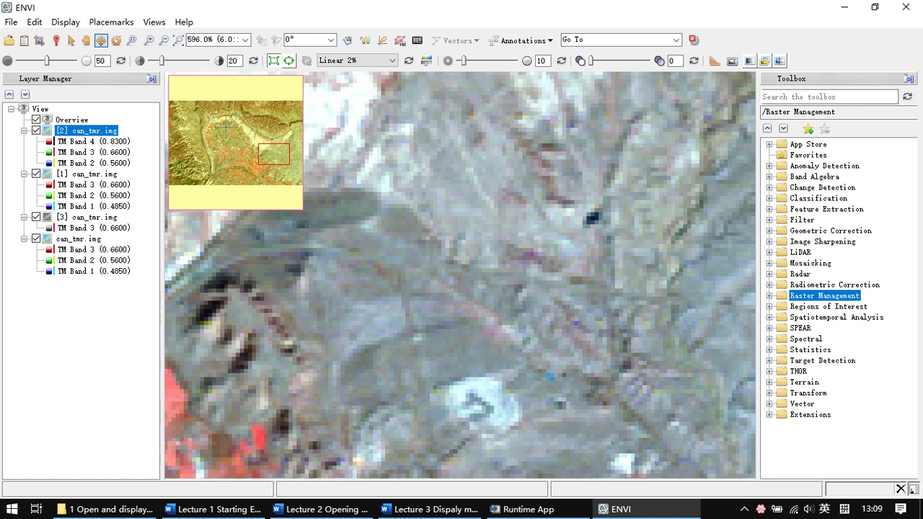
# Rotate the view freehand to about -23° and zoom out to 80% to show the whole image
pyautogui.click(117, 41)
pyautogui.moveTo(538, 247); pyautogui.dragTo(523, 210)
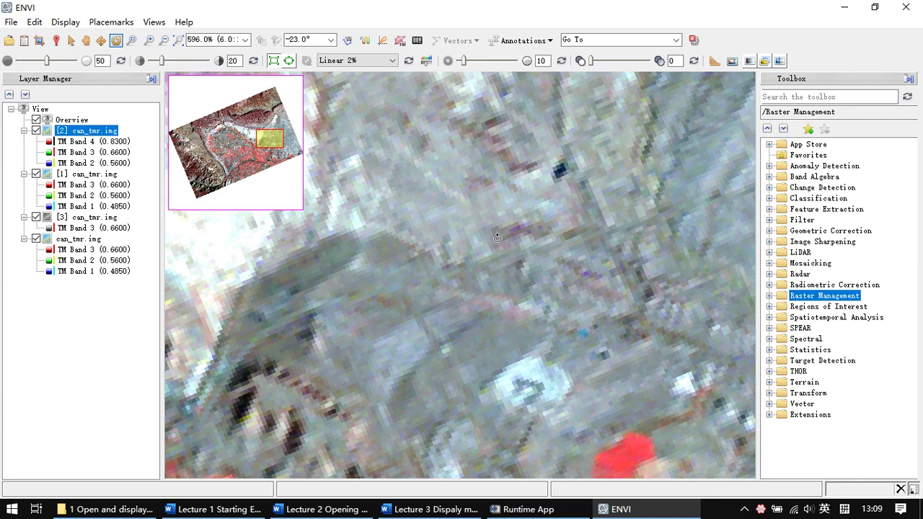
pyautogui.scroll(-6, 497, 237)
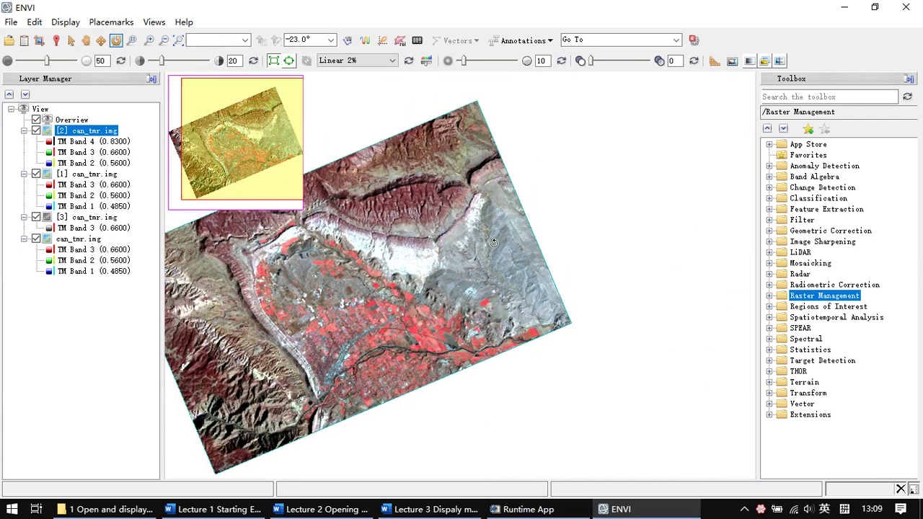
pyautogui.scroll(-1, 494, 243)
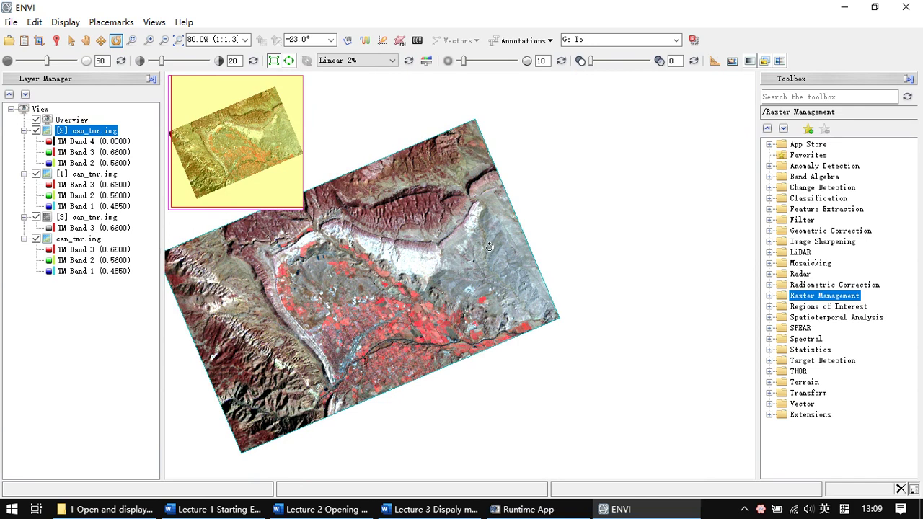
# Reset the view rotation to the preset 0°
pyautogui.click(316, 39)
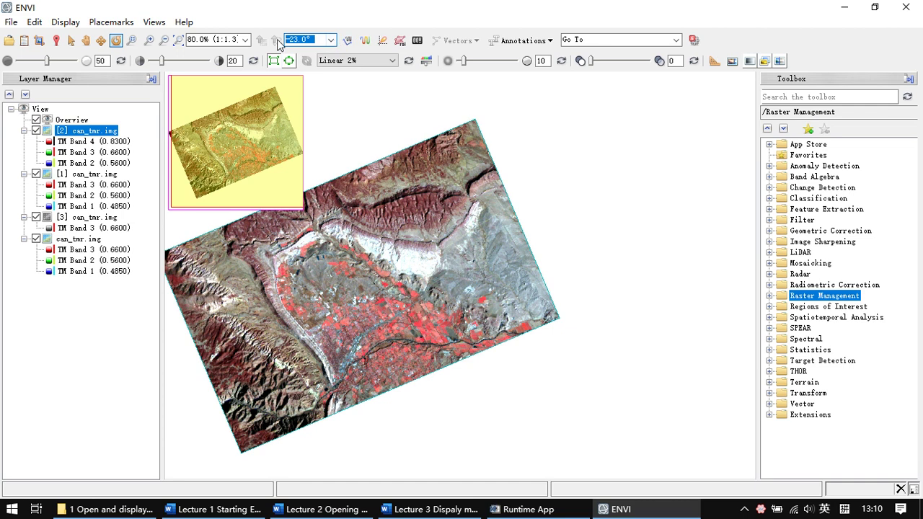
pyautogui.click(330, 42)
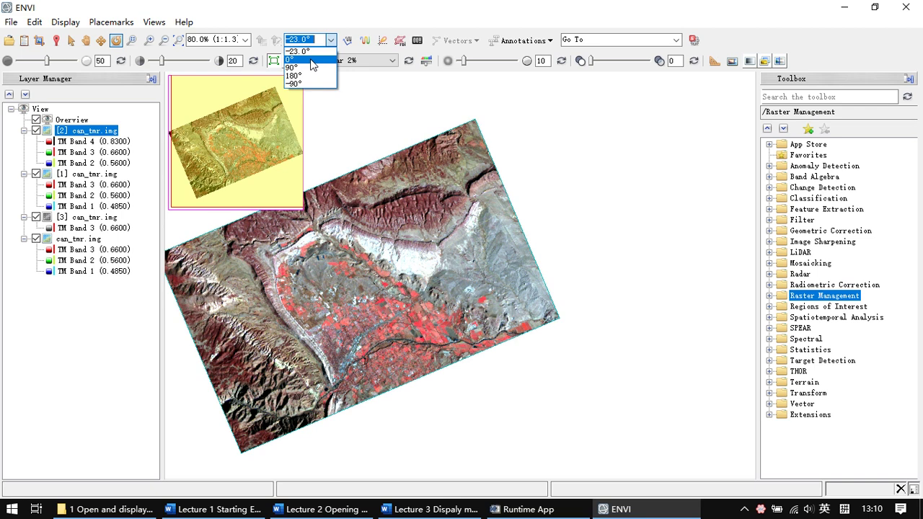
pyautogui.click(312, 60)
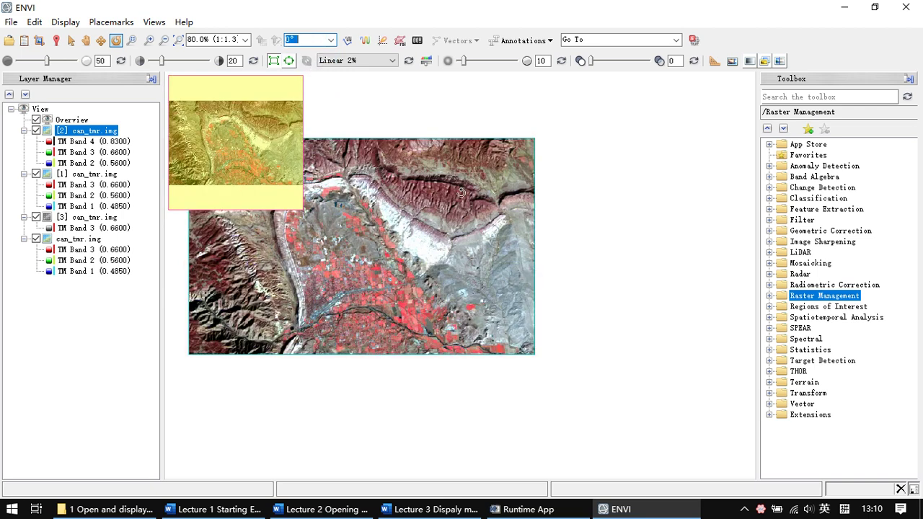
# Zoom in on the reddish ridge to 640% with the Zoom tool, and try Fixed Zoom In and Fixed Zoom Out
pyautogui.click(132, 41)
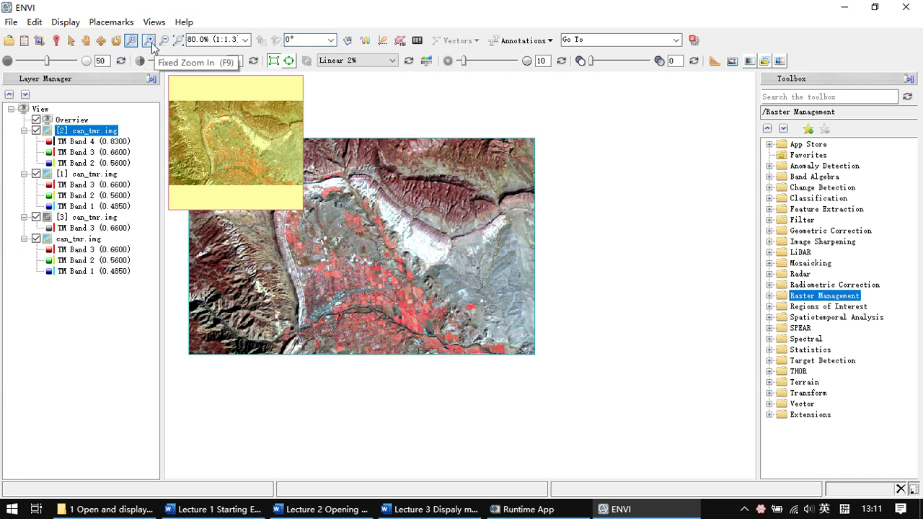
pyautogui.click(397, 236)
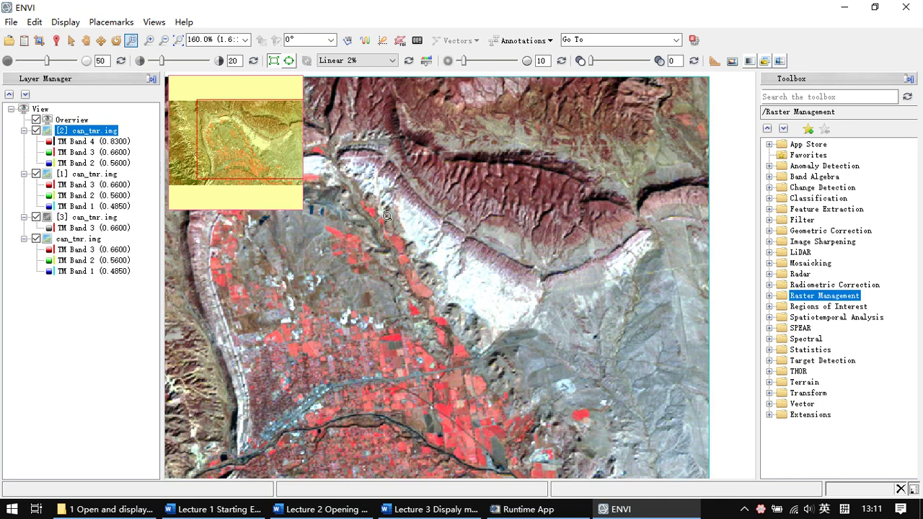
pyautogui.click(469, 238)
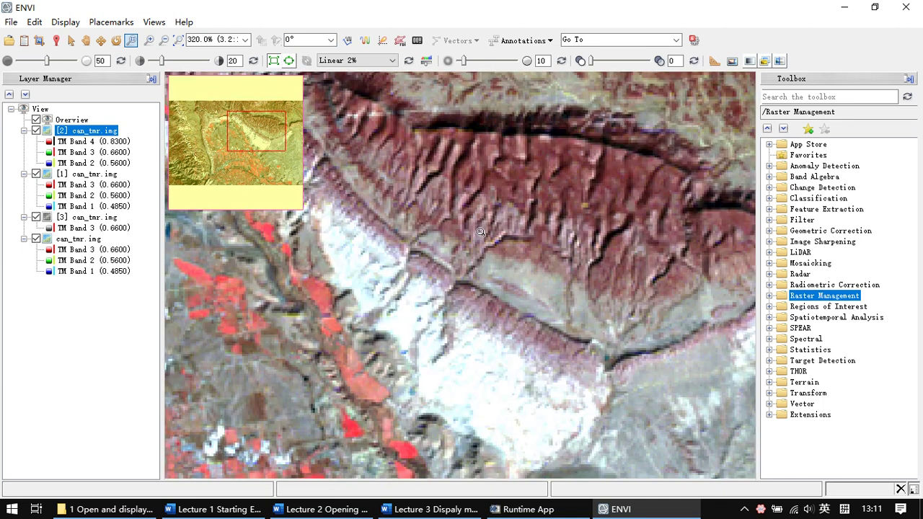
pyautogui.click(483, 232)
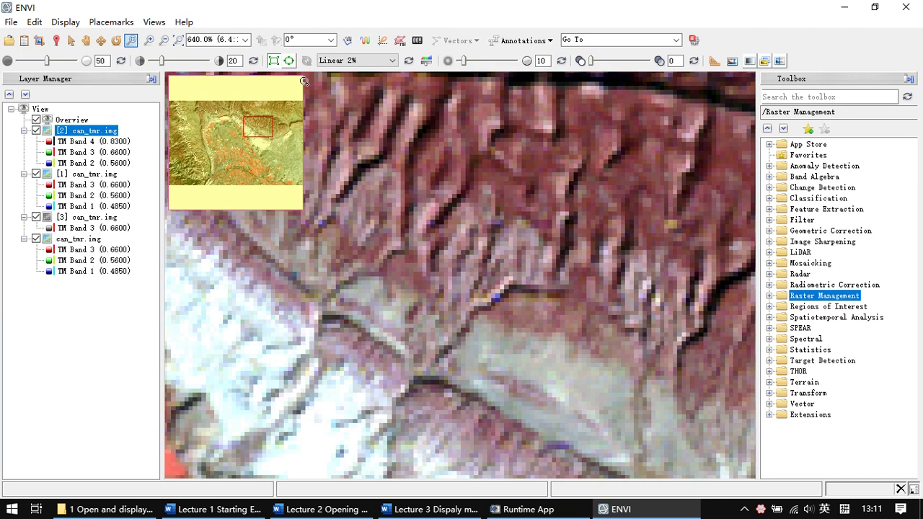
pyautogui.click(151, 41)
pyautogui.click(165, 41)
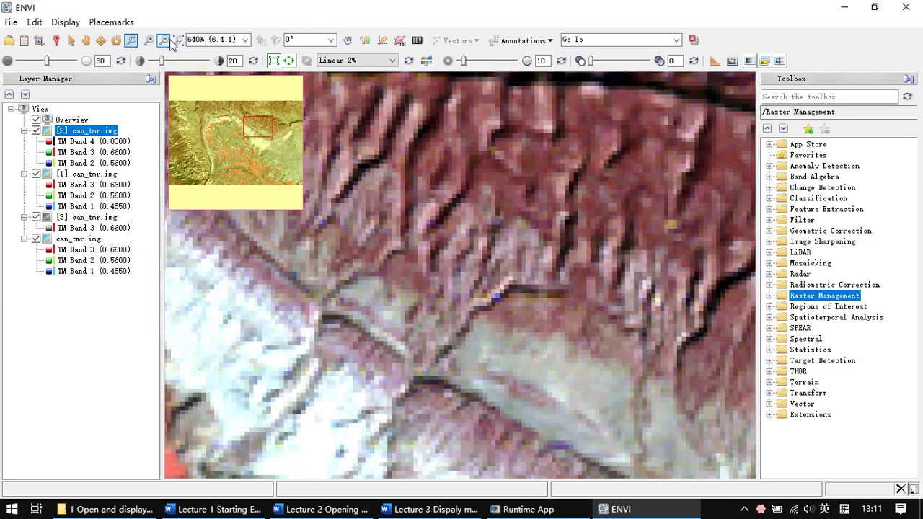
# Zoom the view out to 327.7% with Fixed Zoom Out
pyautogui.click(169, 42)
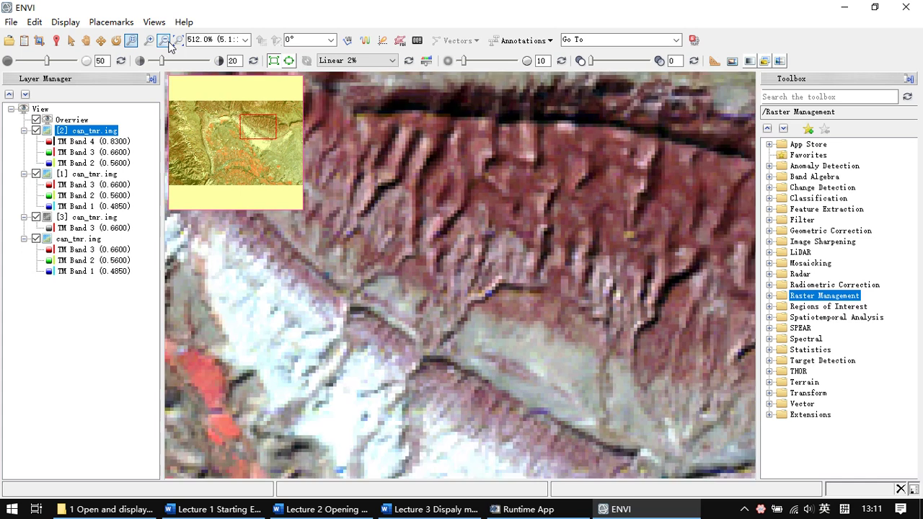
pyautogui.click(169, 42)
pyautogui.click(170, 43)
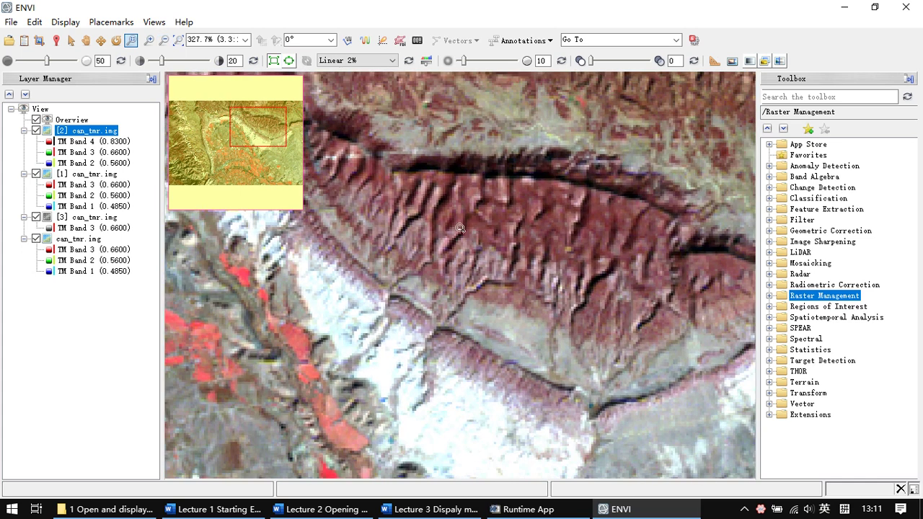
# Switch to the Select tool and zoom in and out over the ridge, the whole image and the red fields
pyautogui.click(73, 44)
pyautogui.scroll(-4, 523, 271)
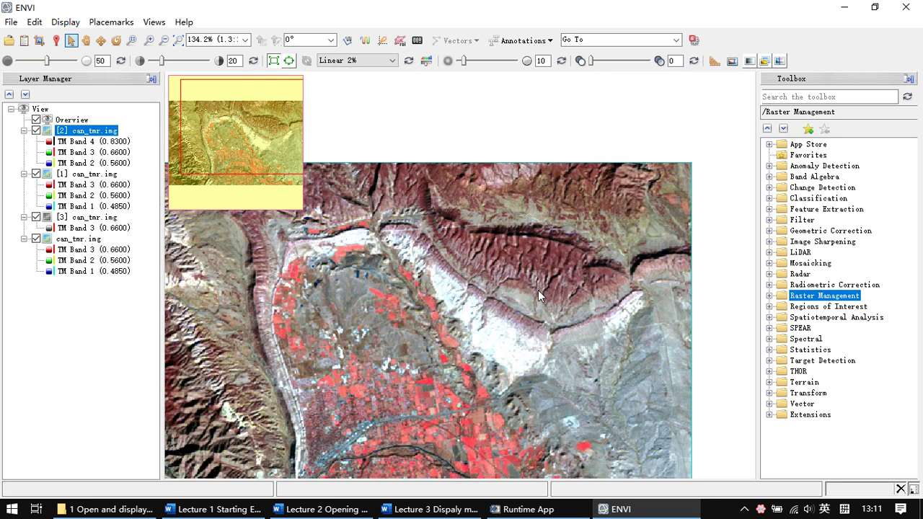
pyautogui.scroll(4, 538, 290)
pyautogui.moveTo(543, 297); pyautogui.dragTo(511, 220)
pyautogui.scroll(4, 504, 297)
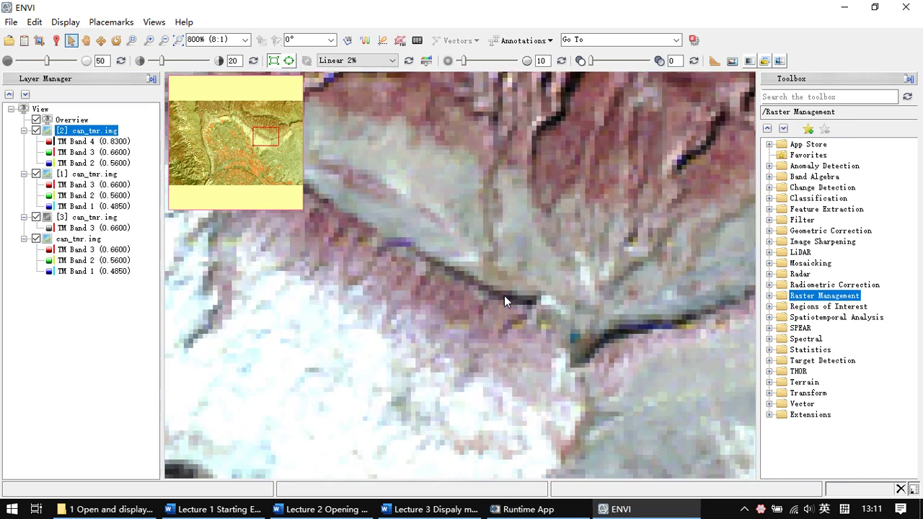
pyautogui.scroll(-5, 504, 297)
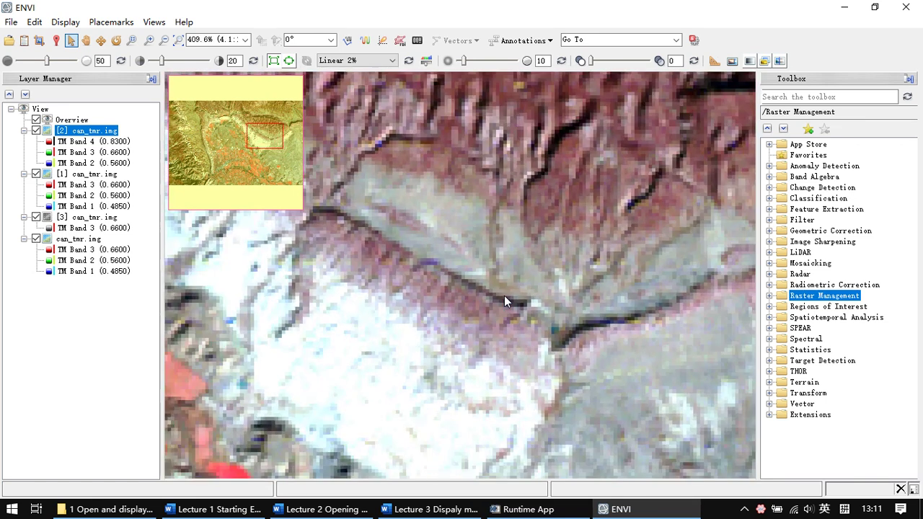
pyautogui.scroll(-1, 505, 296)
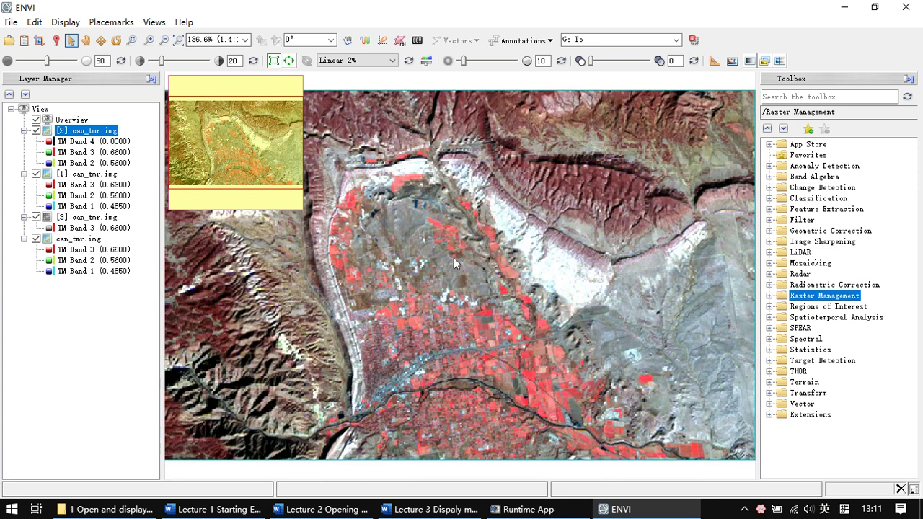
pyautogui.scroll(1, 503, 292)
pyautogui.scroll(3, 502, 293)
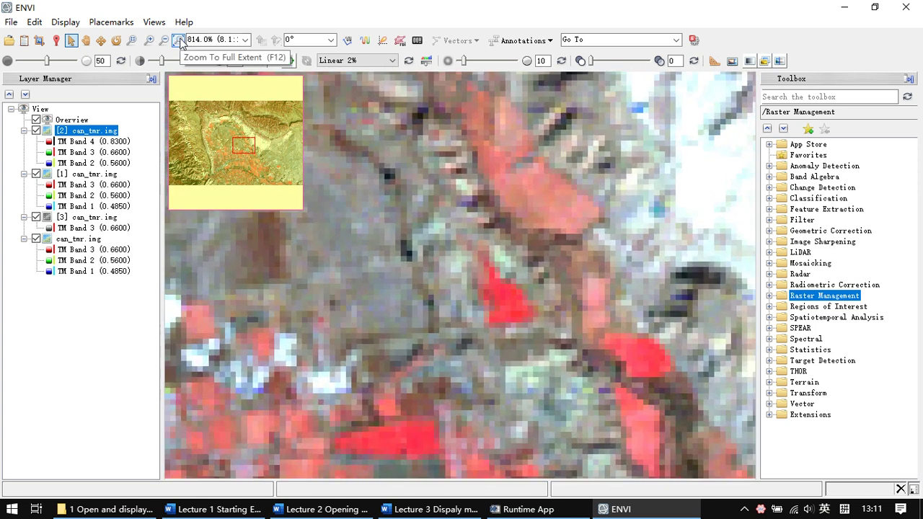
# Zoom to the full image extent and set the zoom level to the preset 100% (1:1)
pyautogui.click(179, 41)
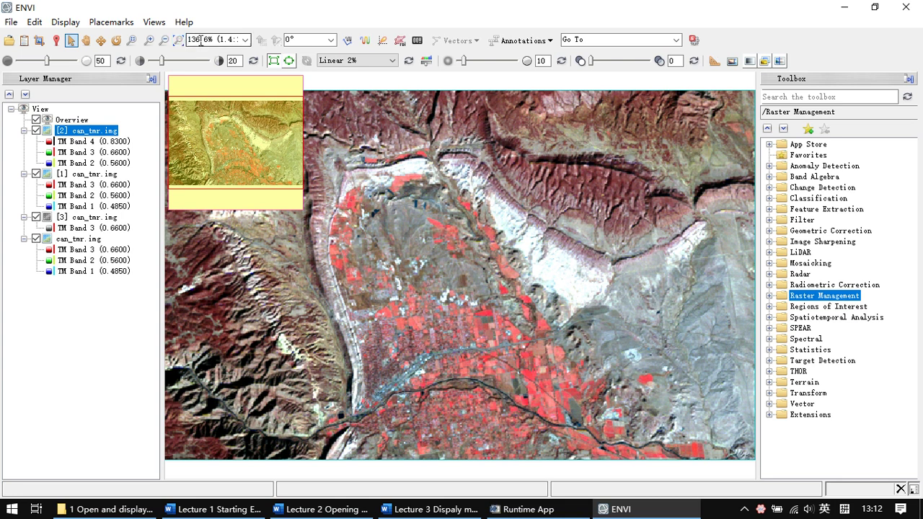
pyautogui.click(247, 44)
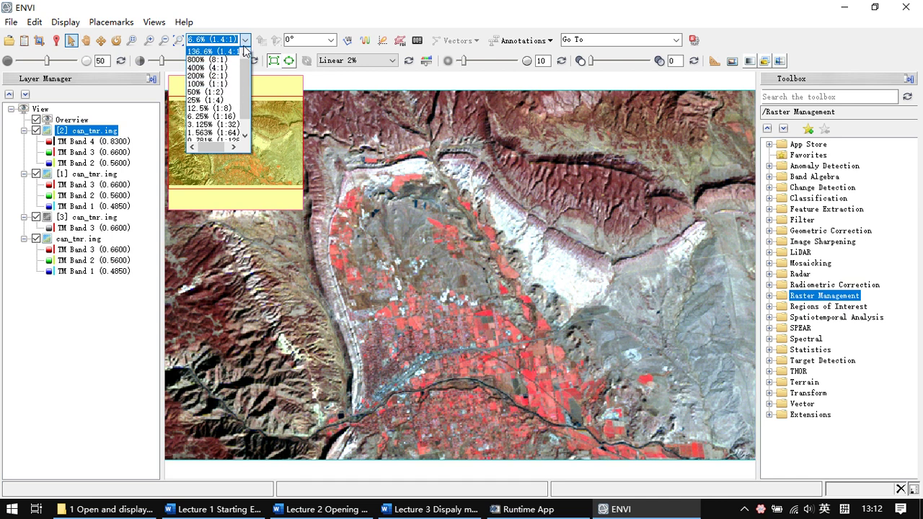
pyautogui.click(218, 85)
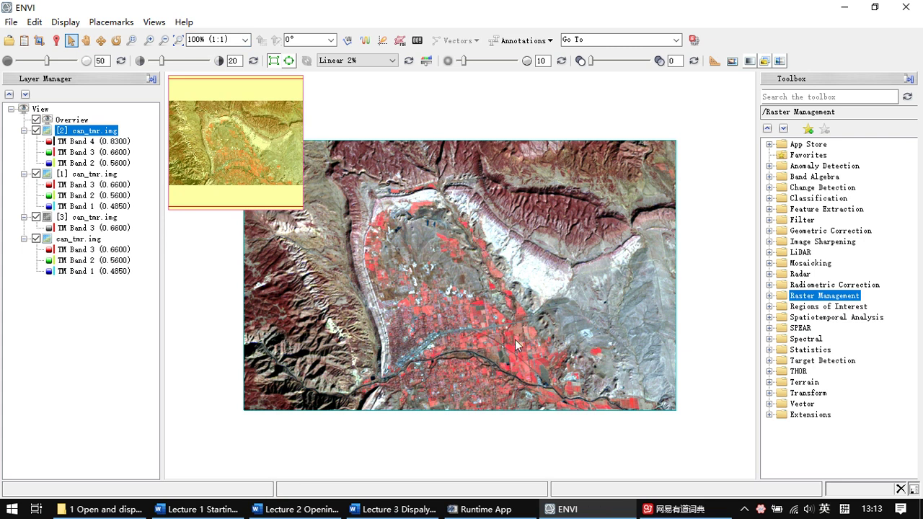
# Rotate the view to the presets 90° and 180°, and return it to 0°
pyautogui.click(331, 41)
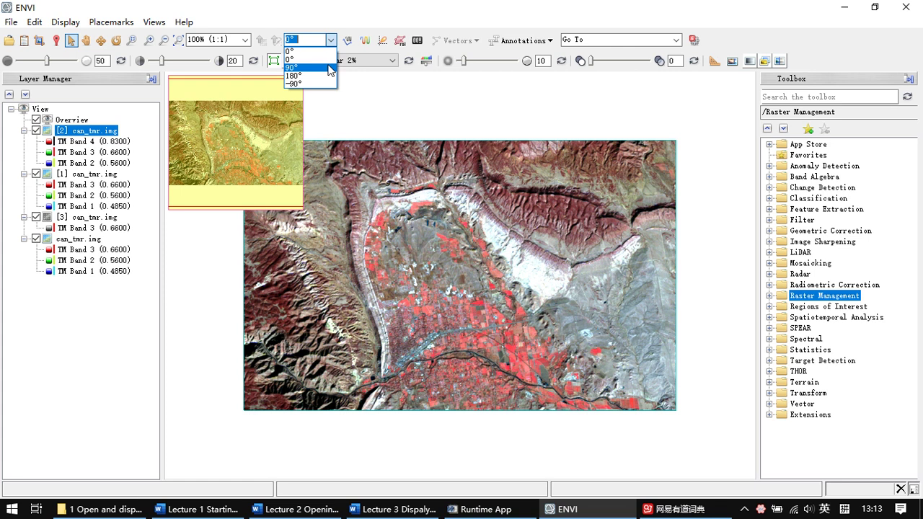
pyautogui.click(329, 67)
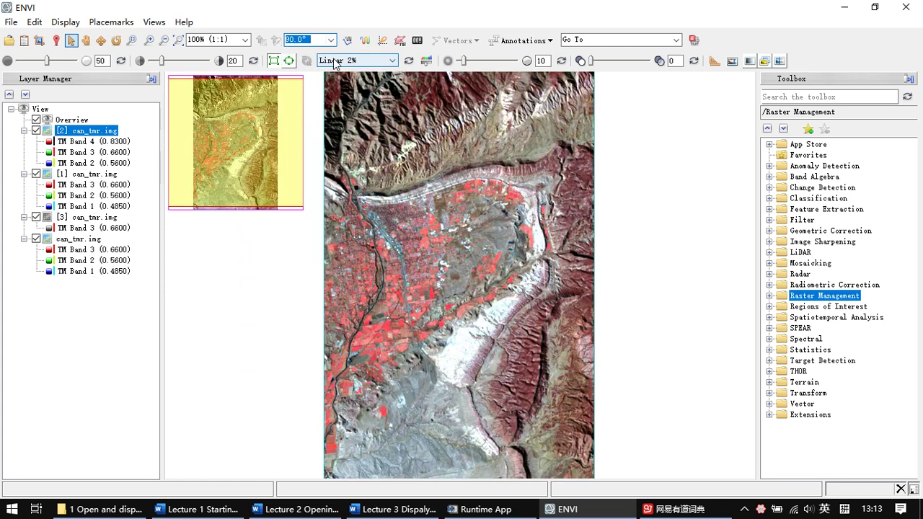
pyautogui.click(330, 41)
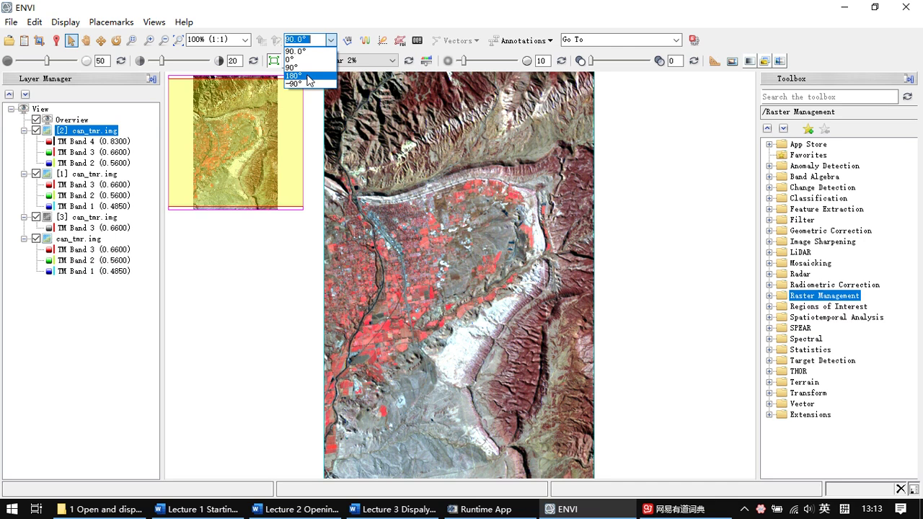
pyautogui.click(309, 77)
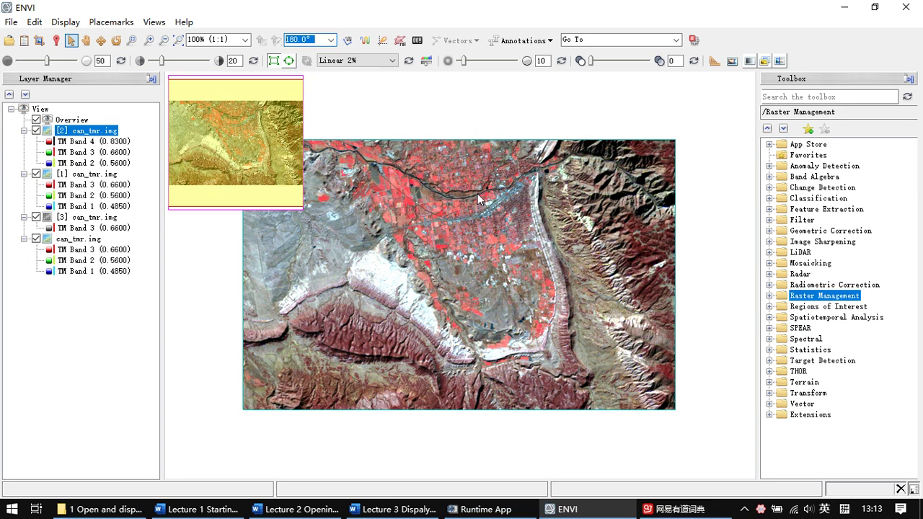
pyautogui.click(331, 41)
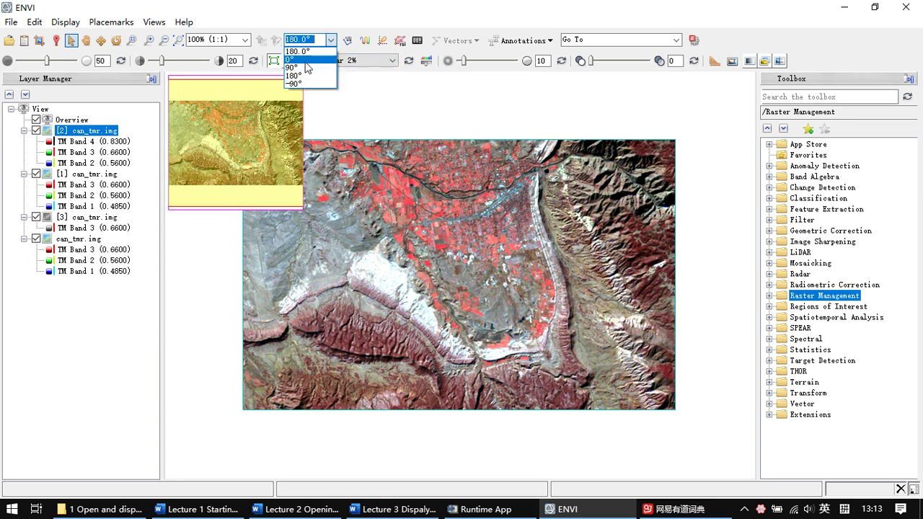
pyautogui.click(296, 60)
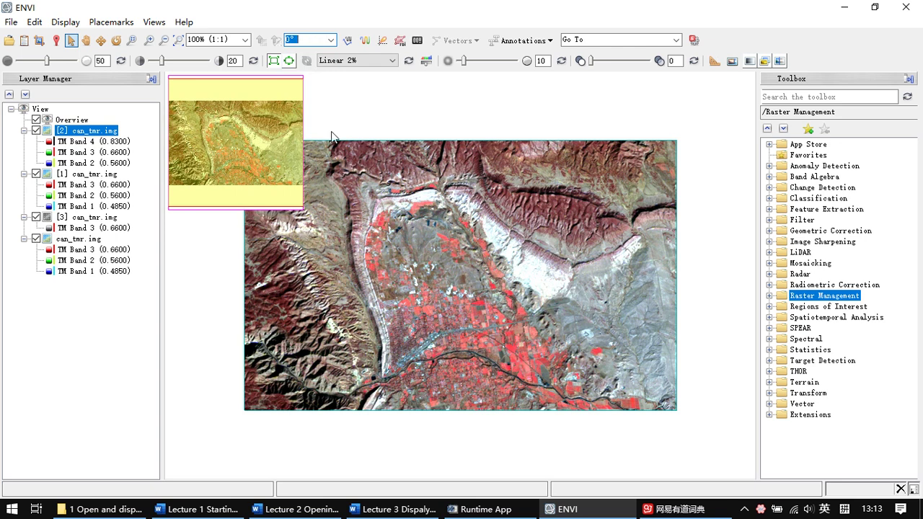
pyautogui.click(331, 40)
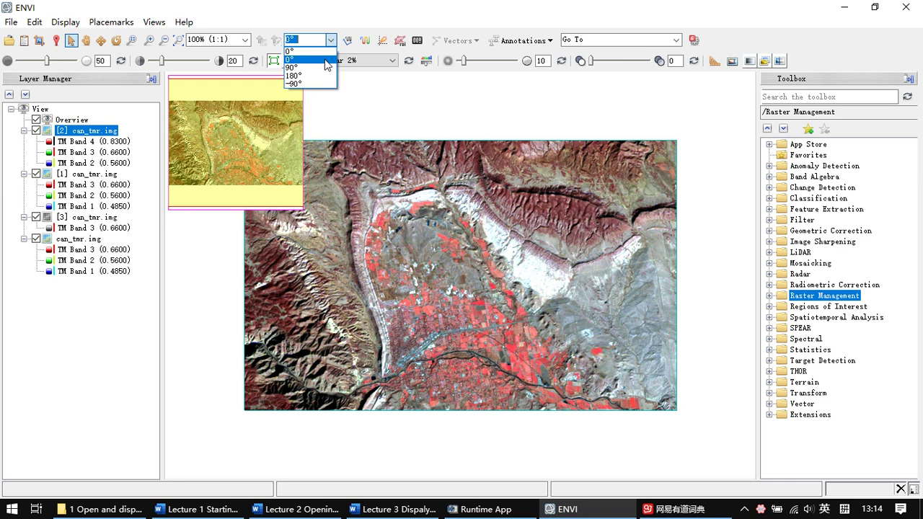
pyautogui.click(366, 26)
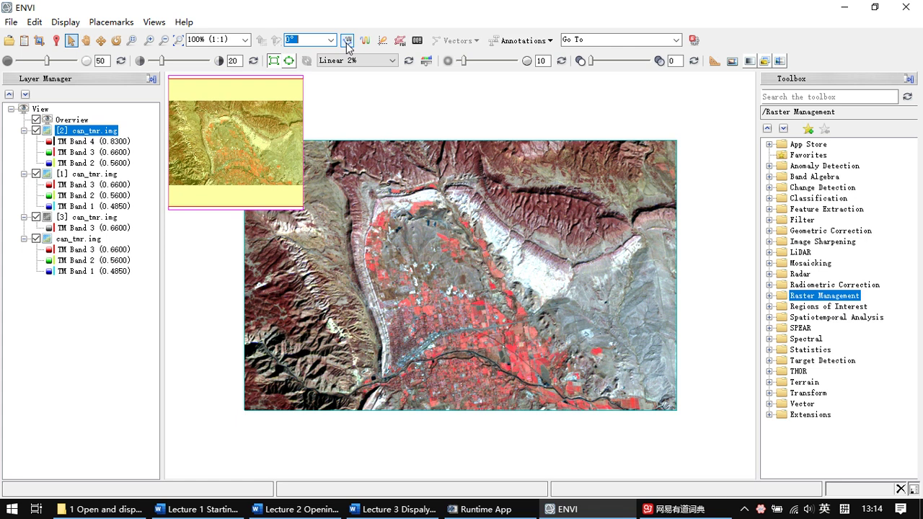
# Plot an arbitrary profile on the [2] can_tmr.img layer along a transect across the white ridge, and close the plot after viewing it
pyautogui.click(347, 41)
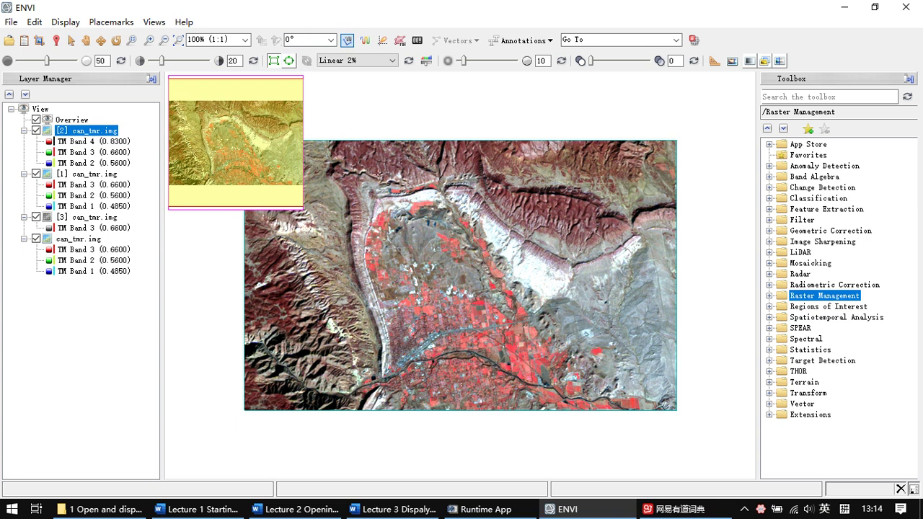
pyautogui.scroll(5, 471, 225)
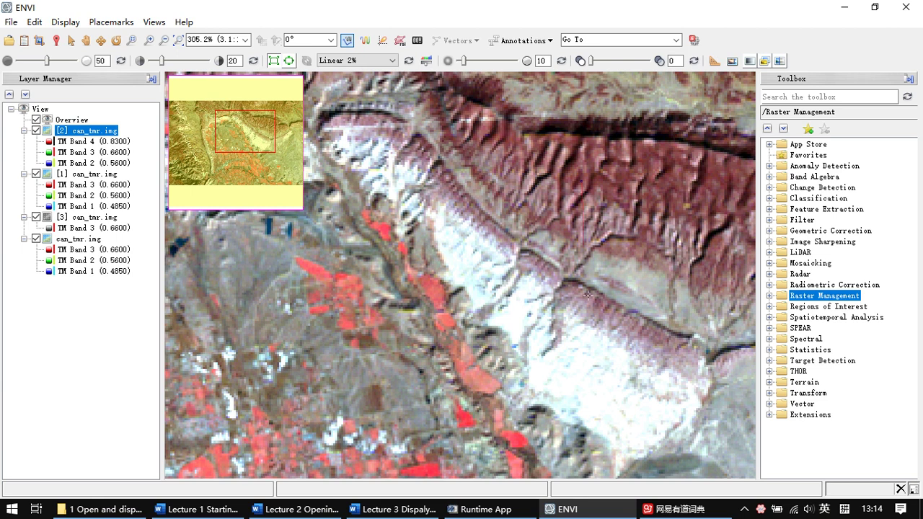
pyautogui.click(258, 411)
pyautogui.rightClick(258, 411)
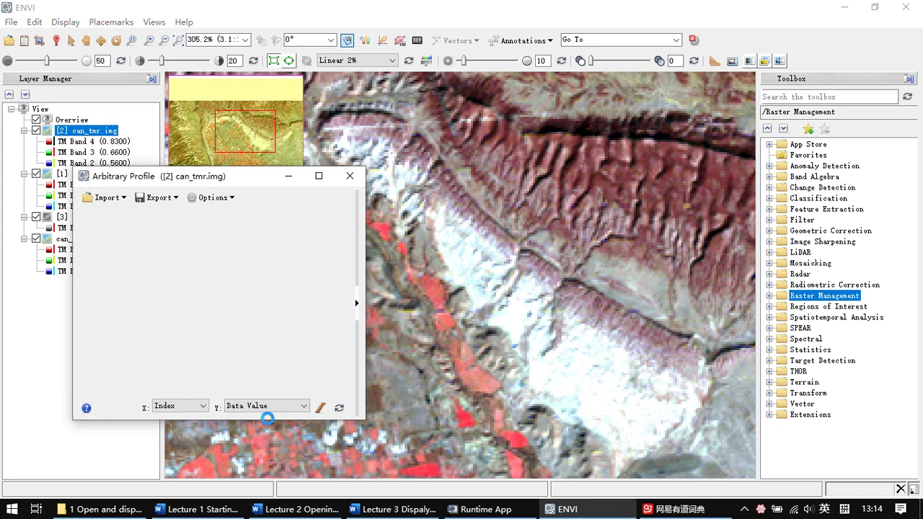
pyautogui.moveTo(260, 181)
pyautogui.mouseDown()
pyautogui.moveTo(206, 170)
pyautogui.moveTo(210, 150)
pyautogui.moveTo(210, 186)
pyautogui.mouseUp()
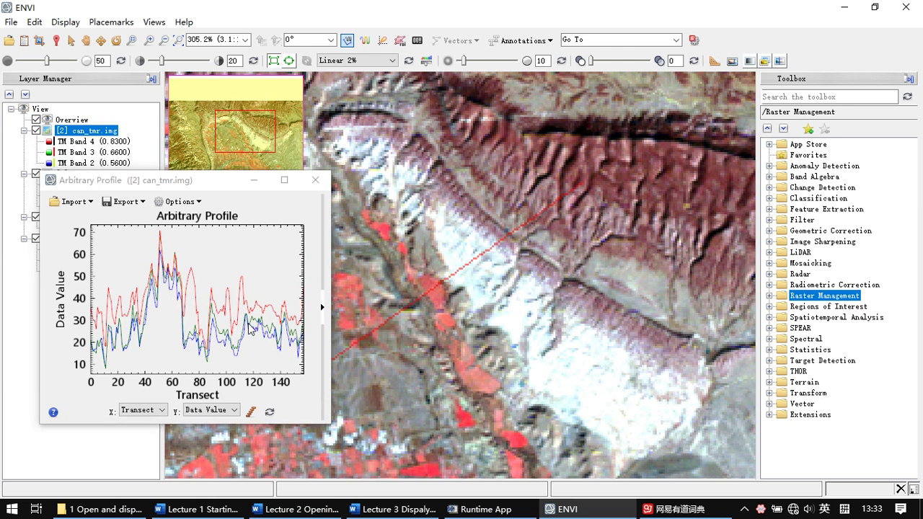
pyautogui.moveTo(182, 190); pyautogui.dragTo(263, 190)
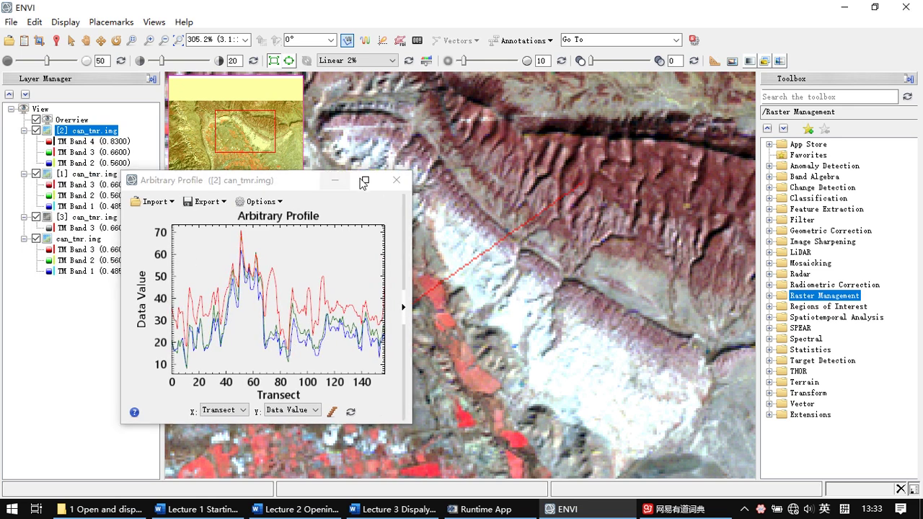
pyautogui.click(59, 150)
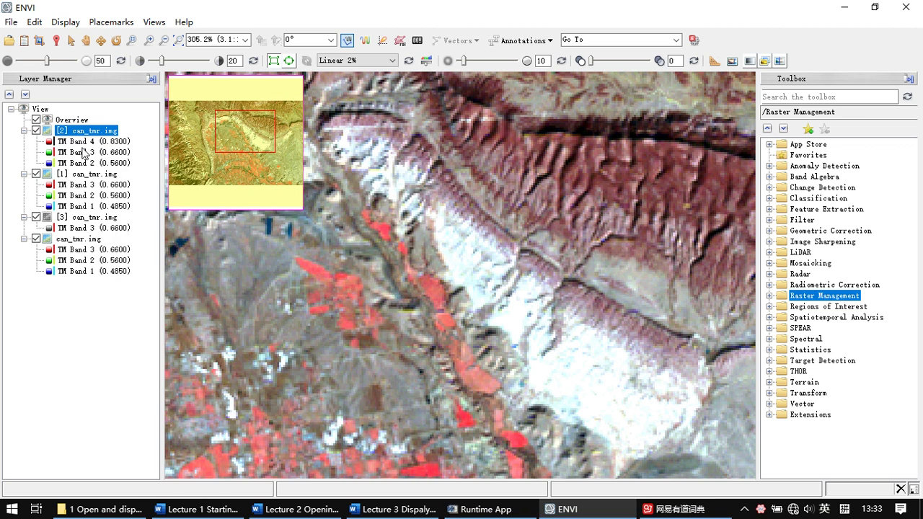
# Reorder the can_tmr.img layers from top to bottom as [1], [3], [2] above the original layer
pyautogui.moveTo(62, 136); pyautogui.dragTo(80, 226)
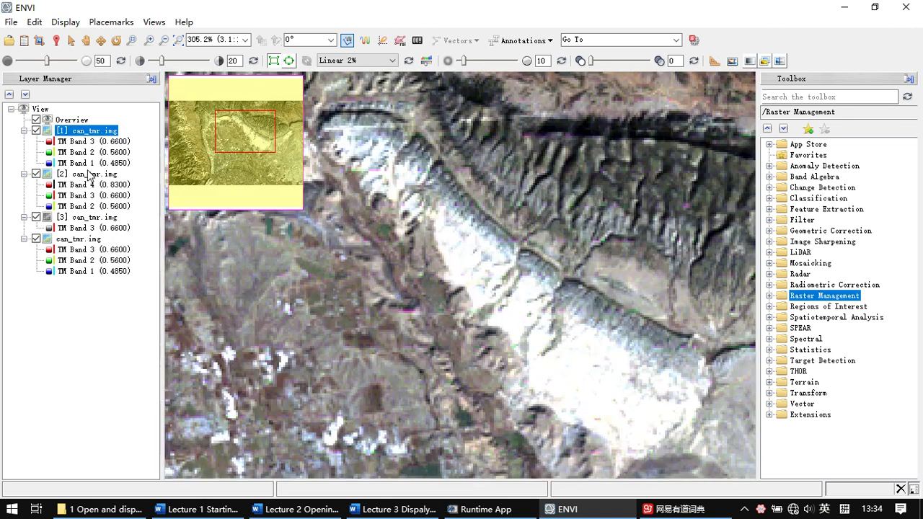
pyautogui.moveTo(80, 217); pyautogui.dragTo(83, 180)
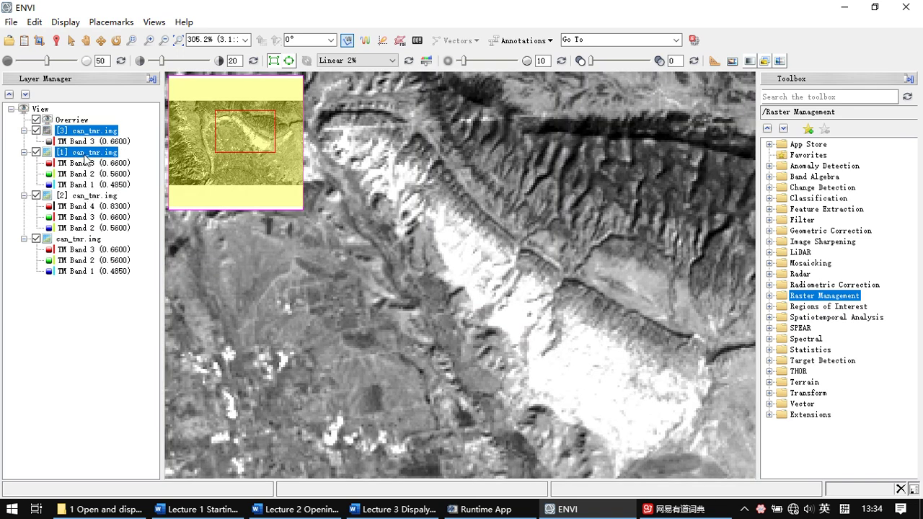
pyautogui.click(83, 196)
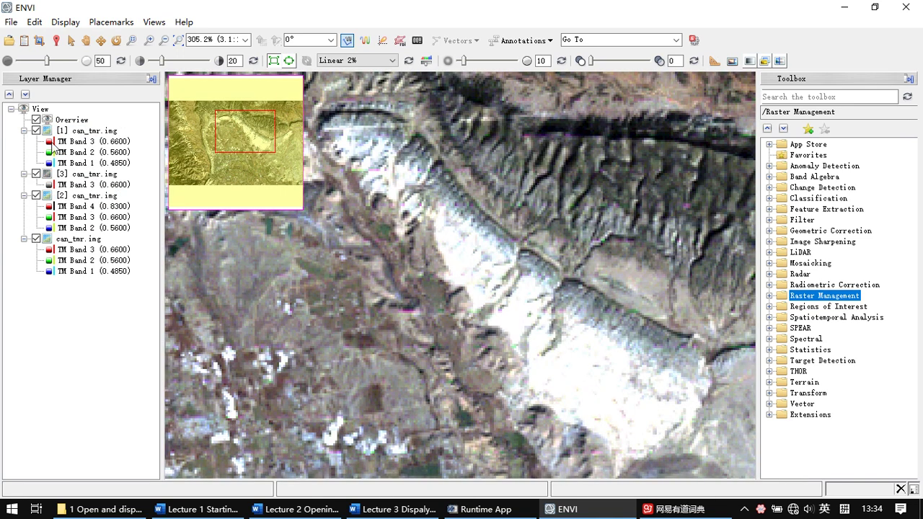
# Hide the overview and remove the [1] can_tmr.img layer
pyautogui.click(79, 131)
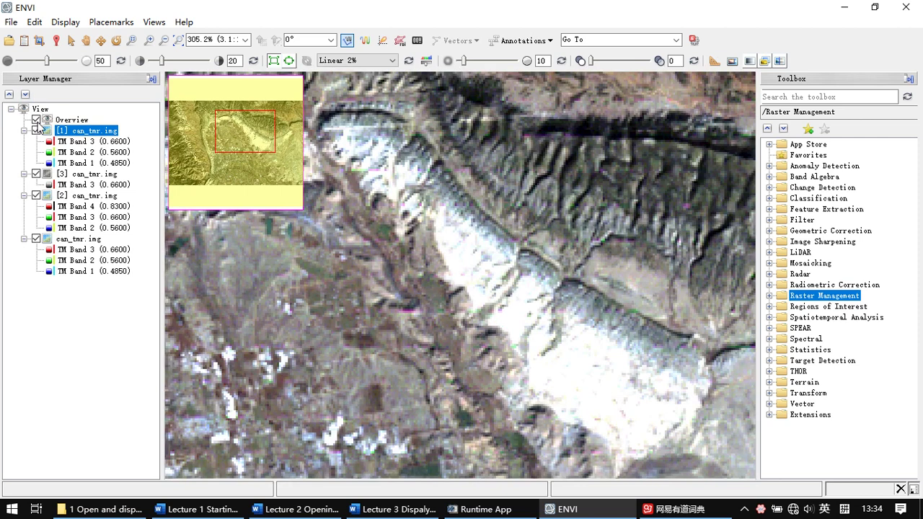
pyautogui.click(36, 119)
pyautogui.rightClick(81, 134)
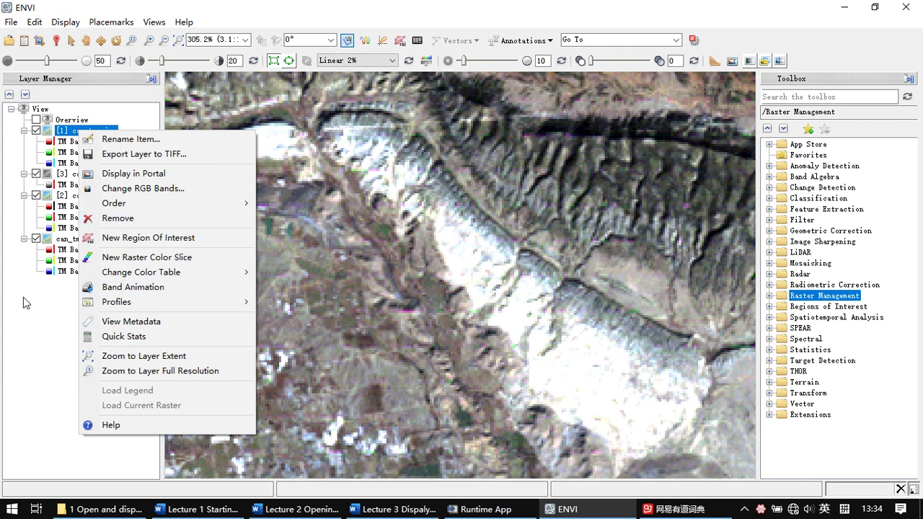
pyautogui.click(163, 224)
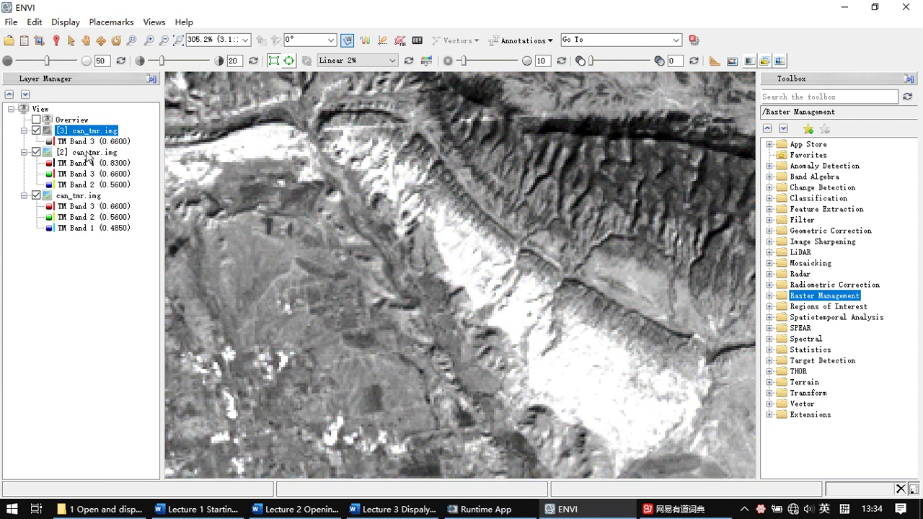
# Try swapping the order of the [2] and [3] can_tmr.img layers, and remove both of them
pyautogui.moveTo(92, 155); pyautogui.dragTo(43, 134)
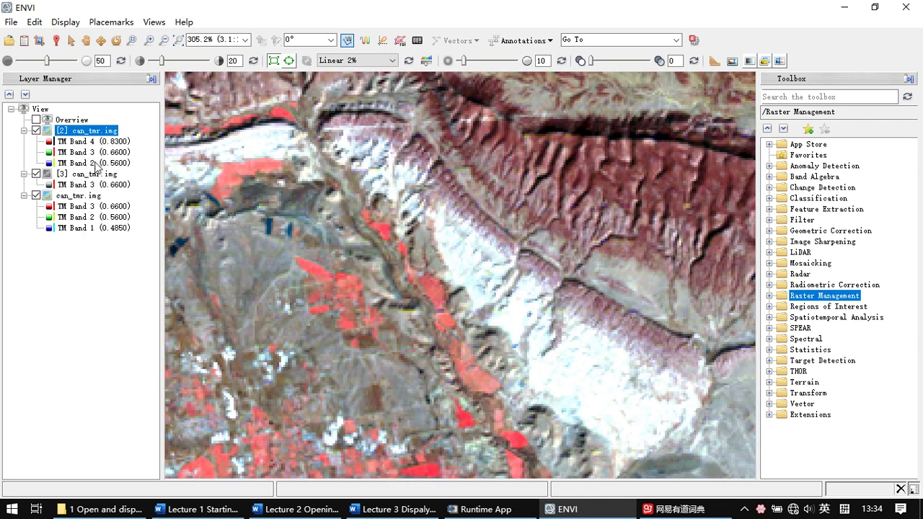
pyautogui.moveTo(102, 175); pyautogui.dragTo(93, 137)
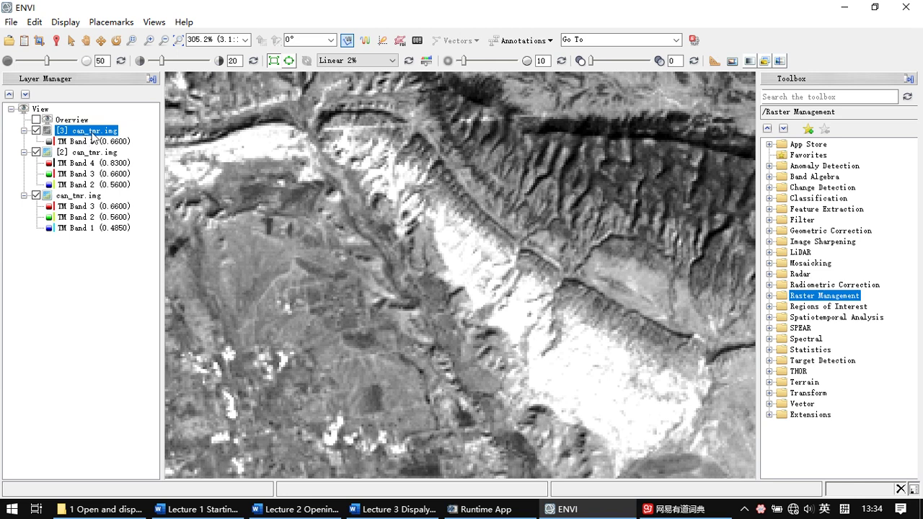
pyautogui.rightClick(93, 137)
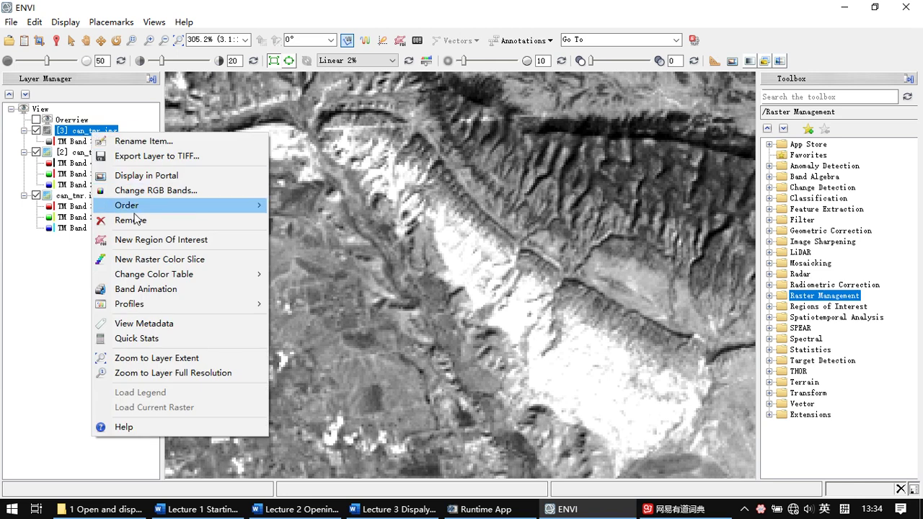
pyautogui.press('Escape')
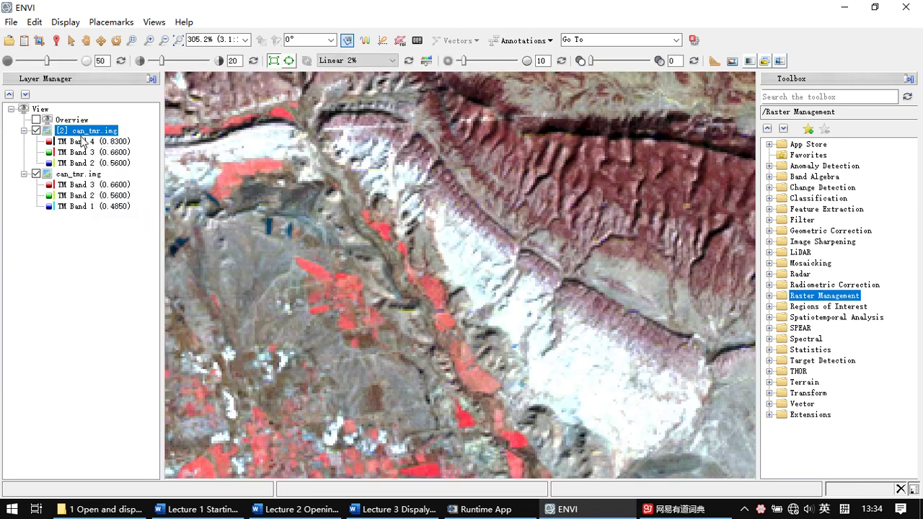
pyautogui.rightClick(47, 239)
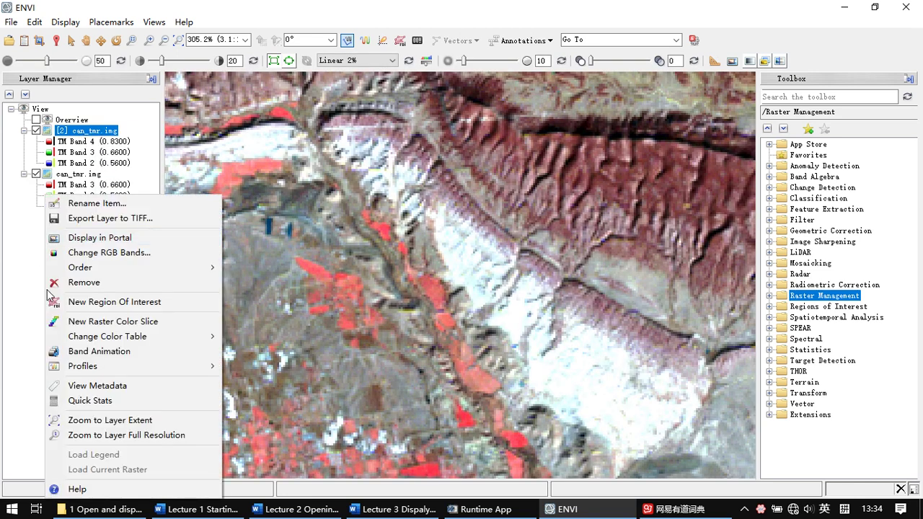
pyautogui.click(70, 282)
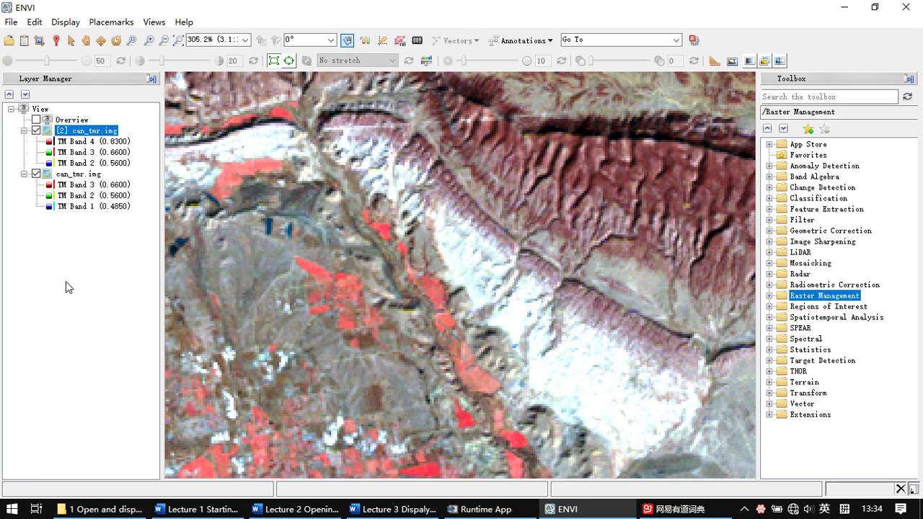
# Plot an arbitrary profile on the remaining can_tmr.img layer across the white ridge, and close the plot window
pyautogui.doubleClick(444, 258)
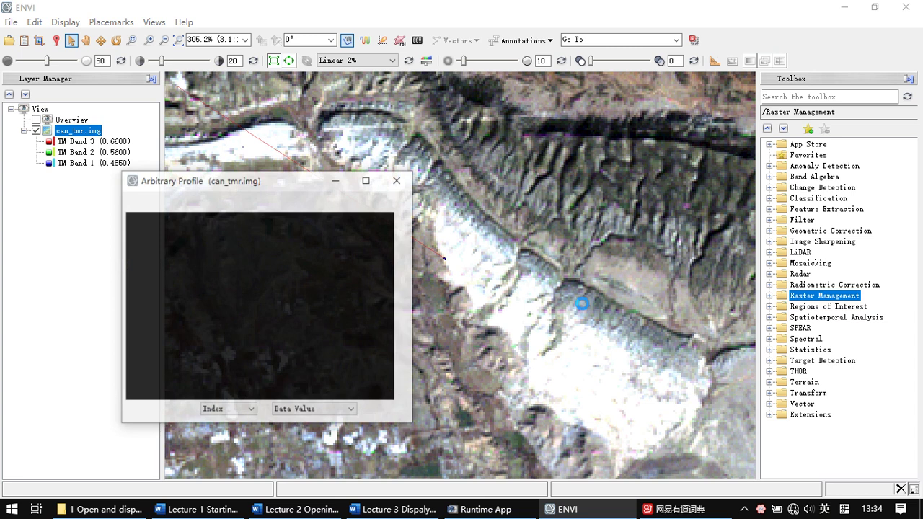
pyautogui.click(399, 189)
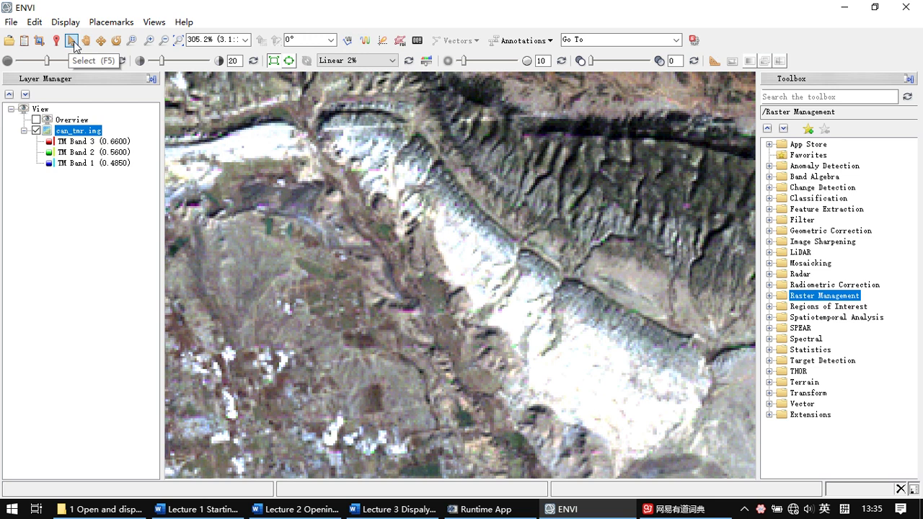
# Try an arbitrary profile on can_tmr.img from a very short transect on the ridge and close the plot
pyautogui.click(347, 41)
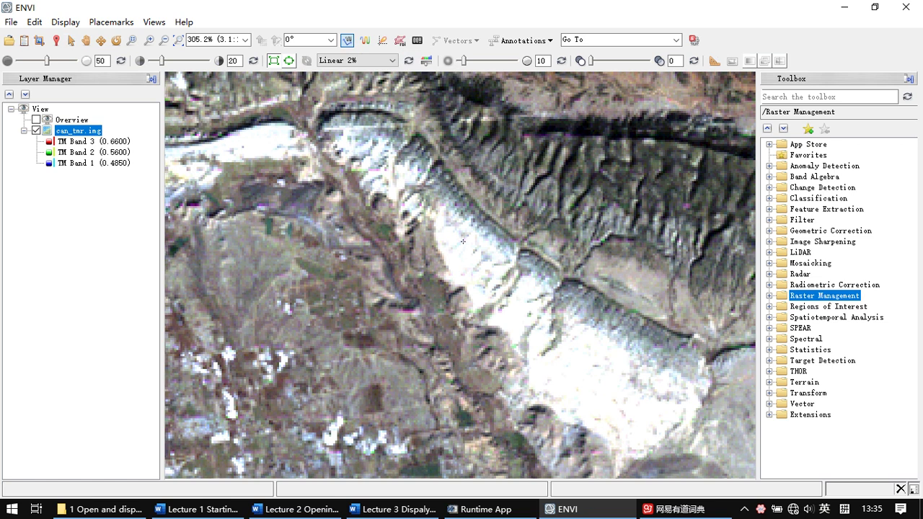
pyautogui.click(502, 221)
pyautogui.doubleClick(299, 406)
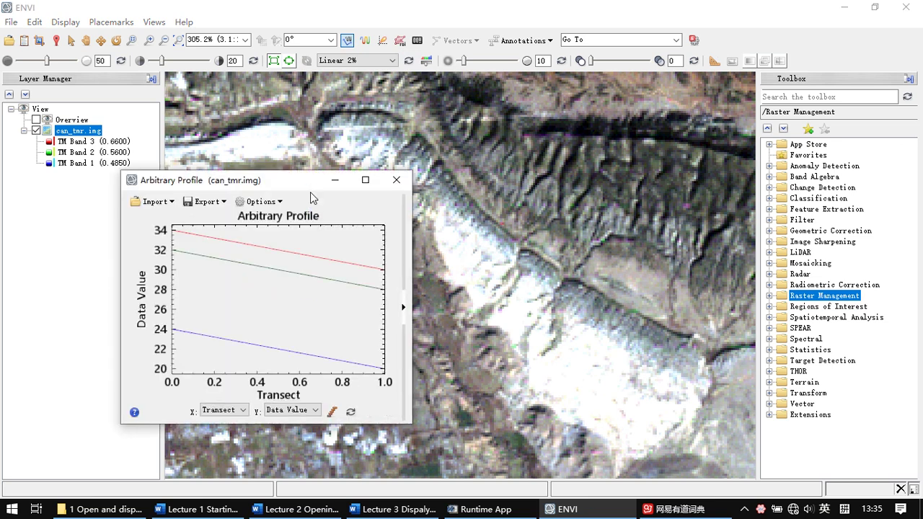
pyautogui.moveTo(292, 182); pyautogui.dragTo(202, 181)
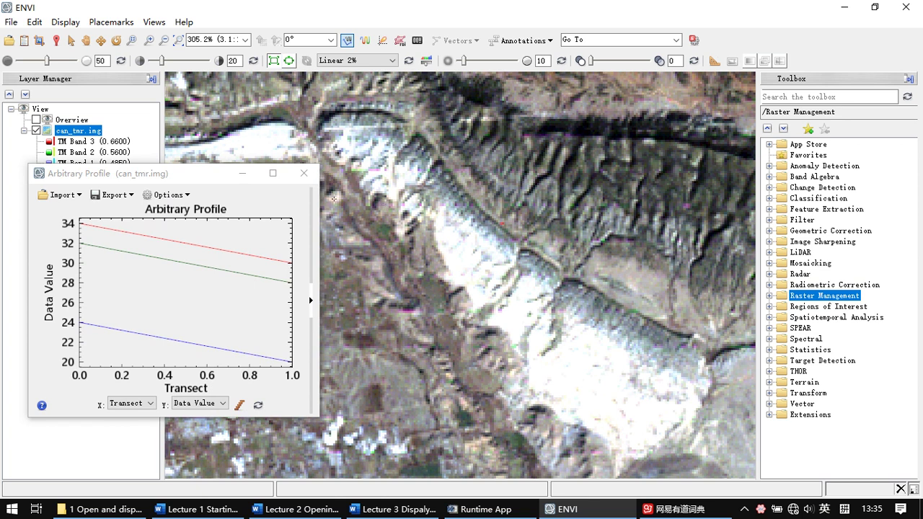
pyautogui.moveTo(178, 180); pyautogui.dragTo(221, 172)
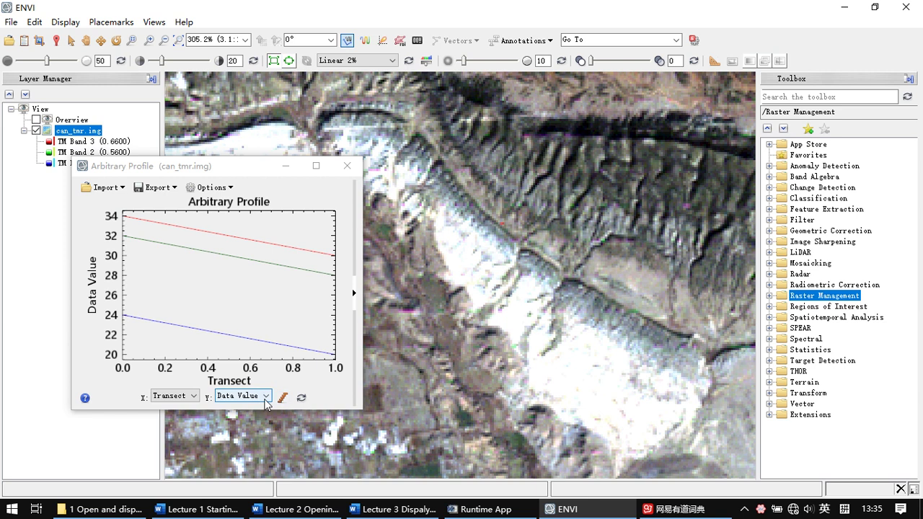
pyautogui.click(302, 399)
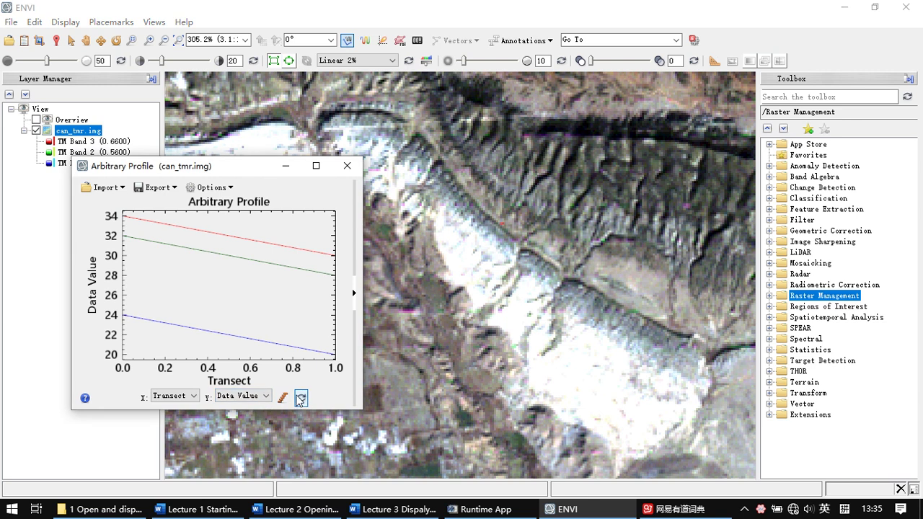
pyautogui.click(347, 165)
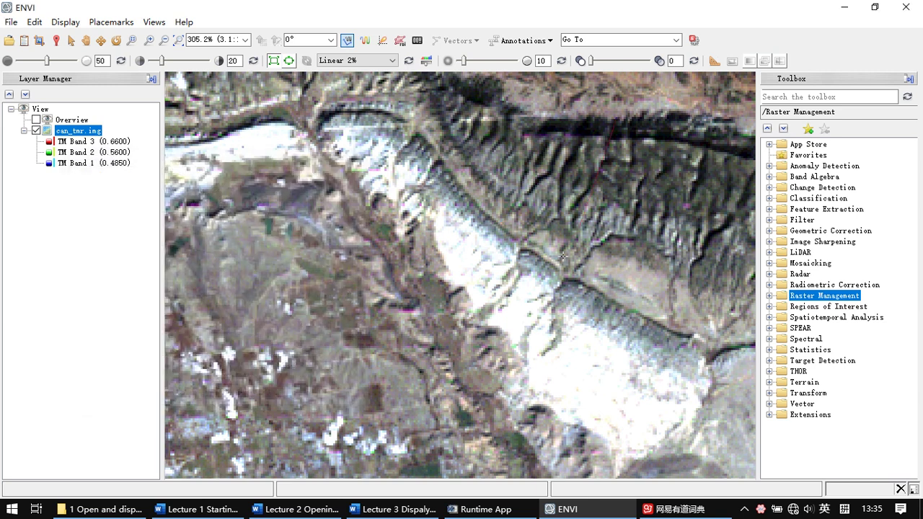
# Plot an arbitrary profile along a transect from the dark upper ridge to the bright slope, close it, and return to the Select tool
pyautogui.rightClick(524, 329)
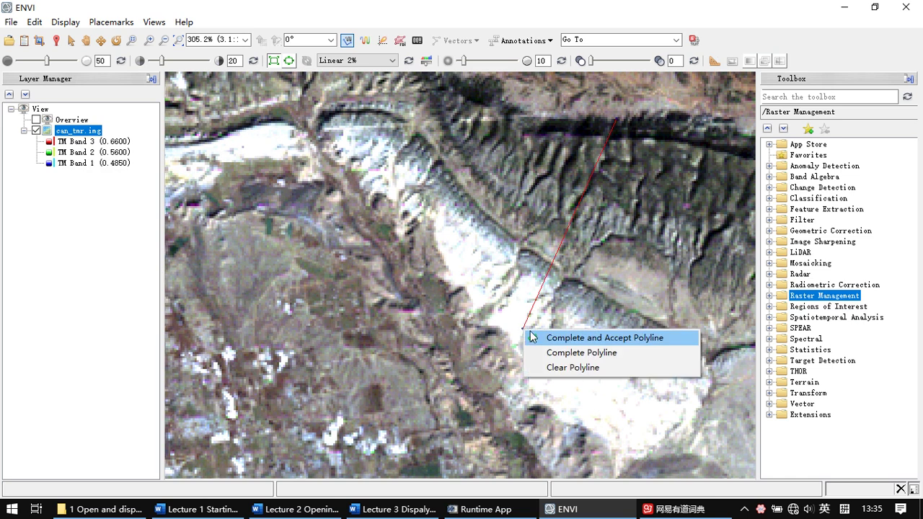
pyautogui.click(567, 338)
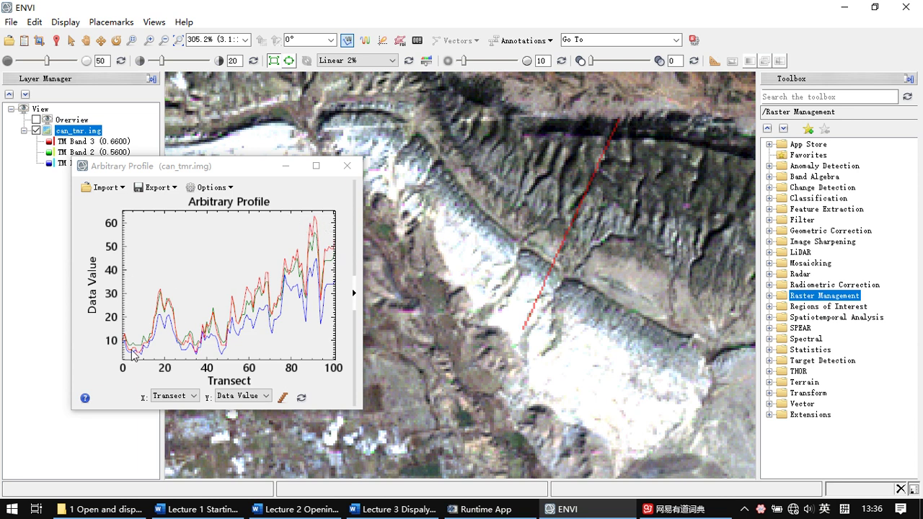
pyautogui.click(347, 167)
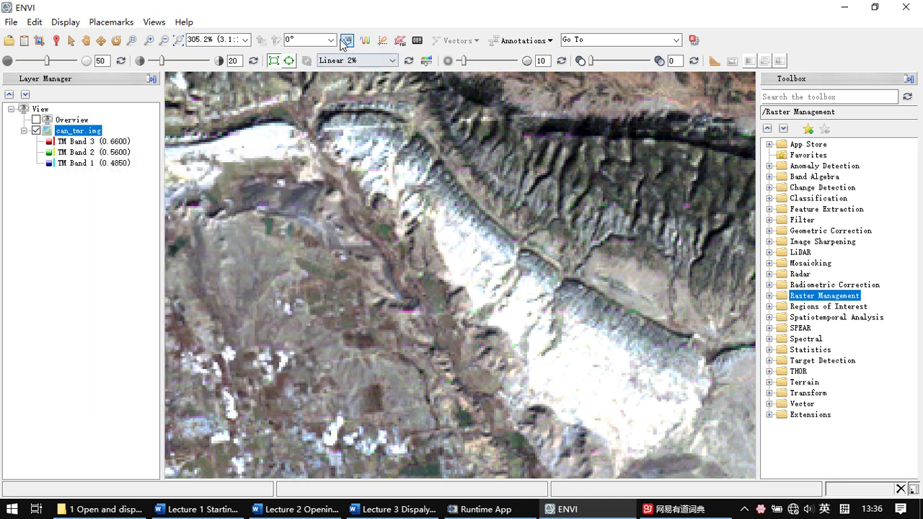
pyautogui.click(71, 42)
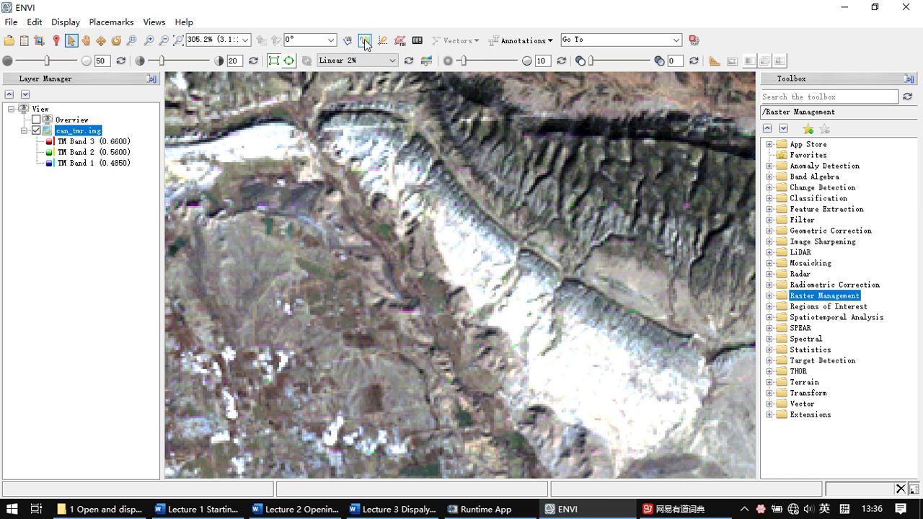
# Open the spectral profile of can_tmr.img and place the crosshair on the shaded hillside above the bright ridge
pyautogui.click(365, 41)
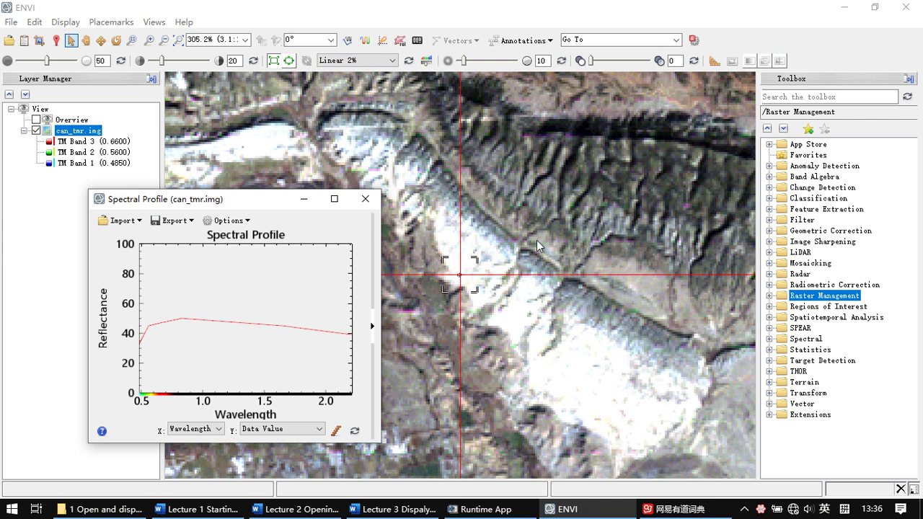
pyautogui.scroll(3, 553, 225)
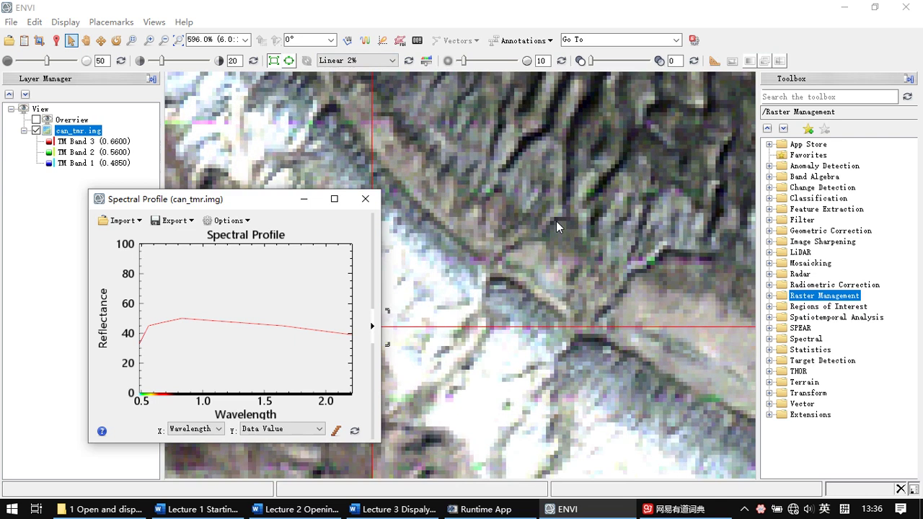
pyautogui.click(570, 228)
pyautogui.moveTo(572, 229); pyautogui.dragTo(559, 233)
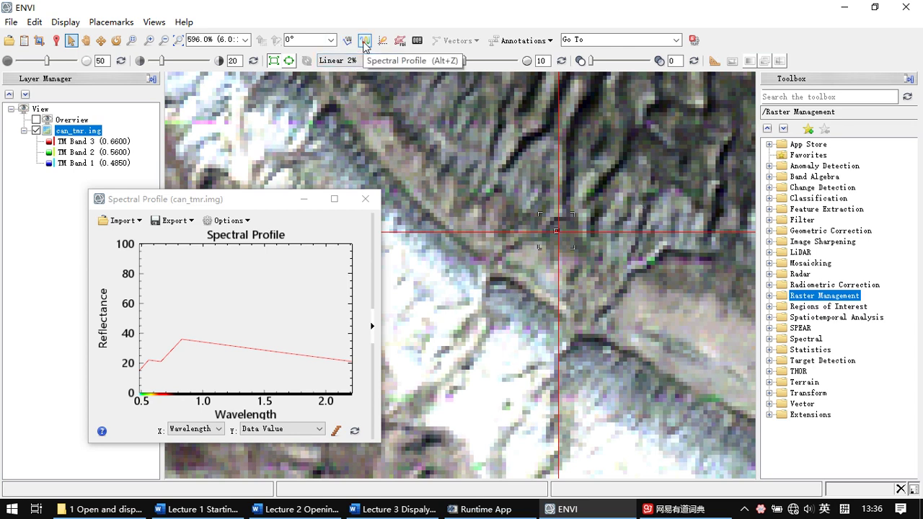
# Compare the spectral profiles of individual pixels on the dark, furrowed hillside
pyautogui.scroll(5, 560, 233)
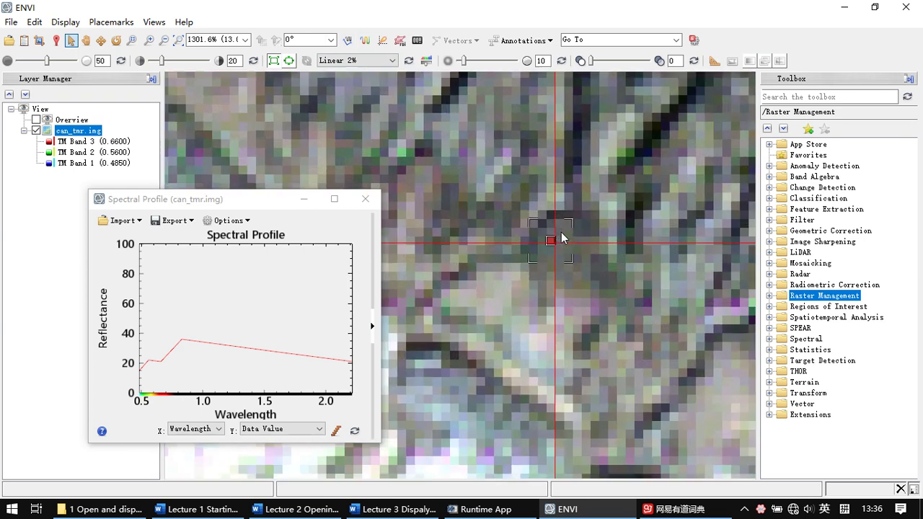
pyautogui.click(541, 257)
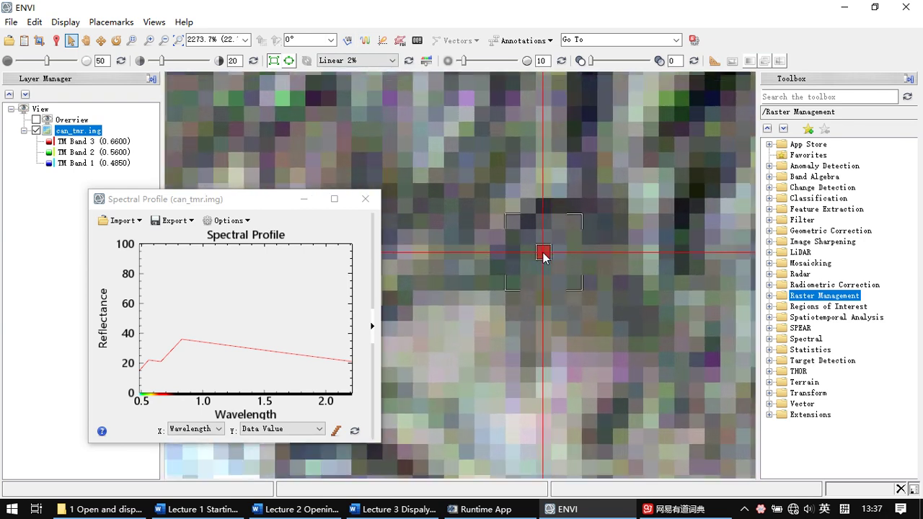
pyautogui.scroll(-6, 600, 223)
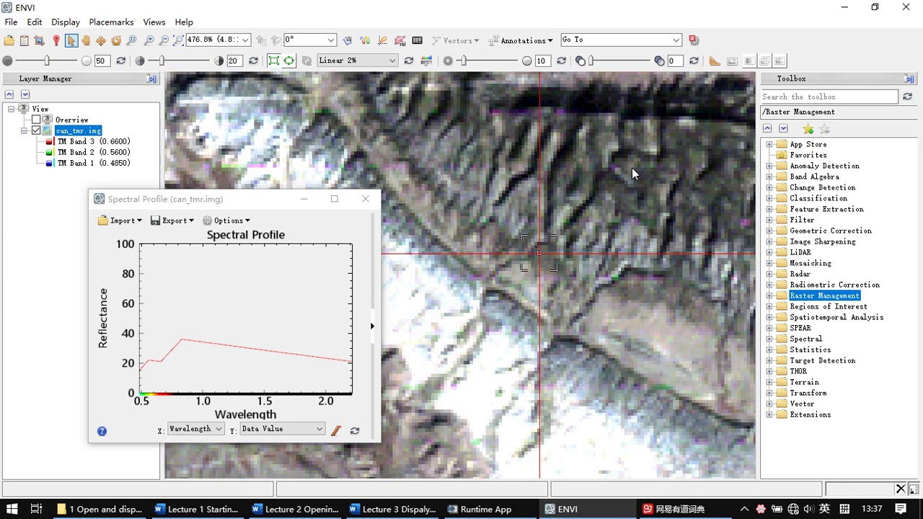
pyautogui.click(626, 164)
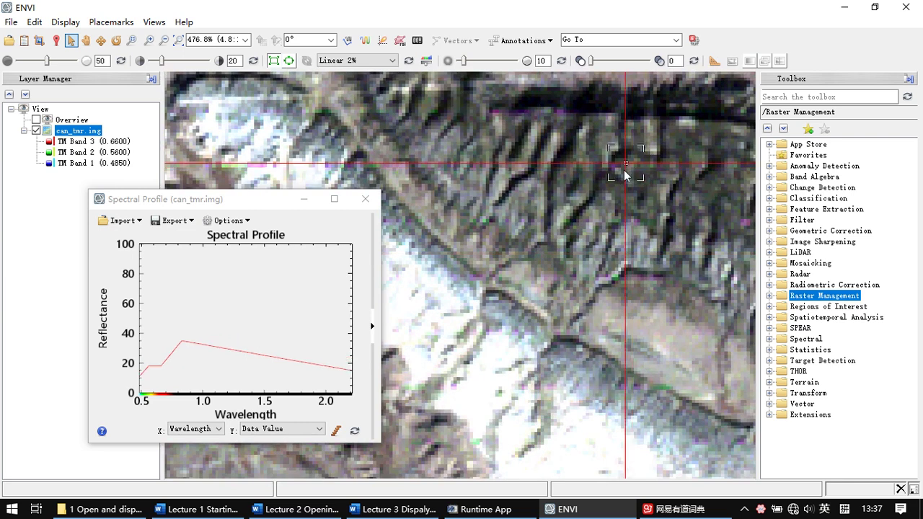
pyautogui.click(583, 176)
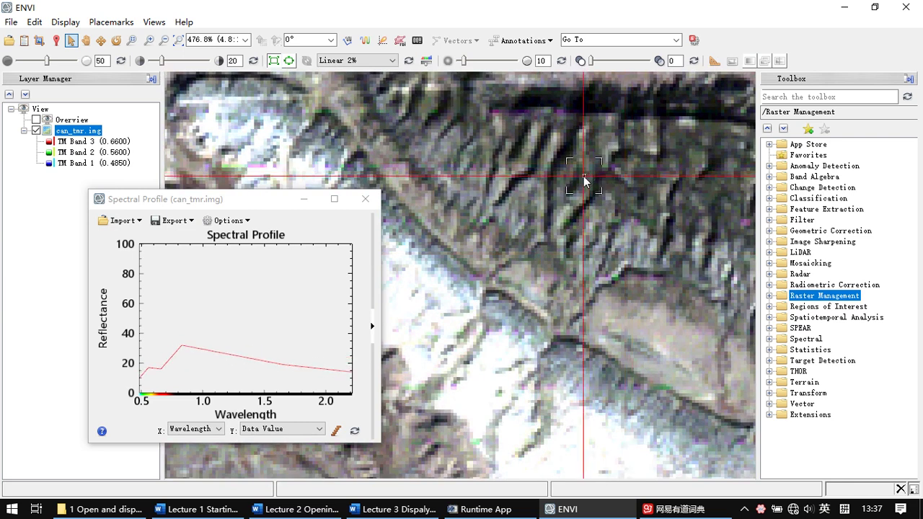
pyautogui.scroll(5, 585, 178)
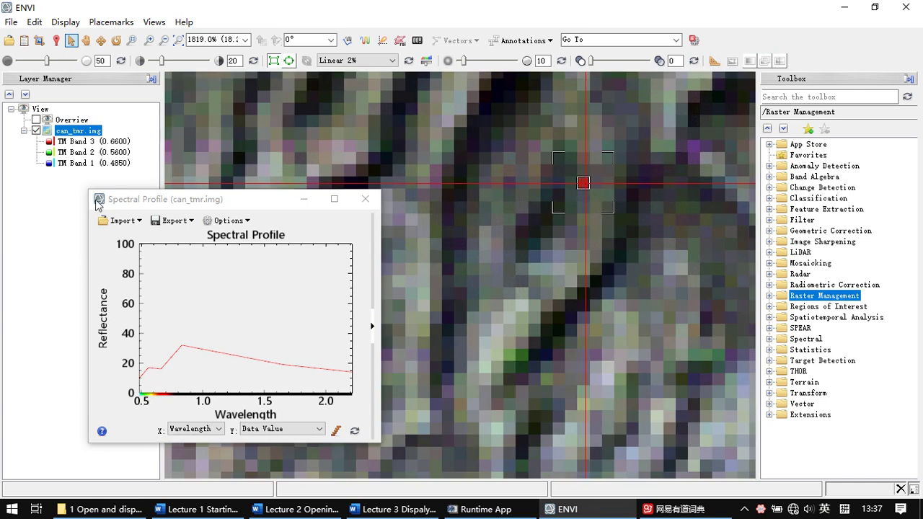
# Check the image's bands and wavelengths in the Data Manager, and set the spectral profile's X axis to Index
pyautogui.click(24, 40)
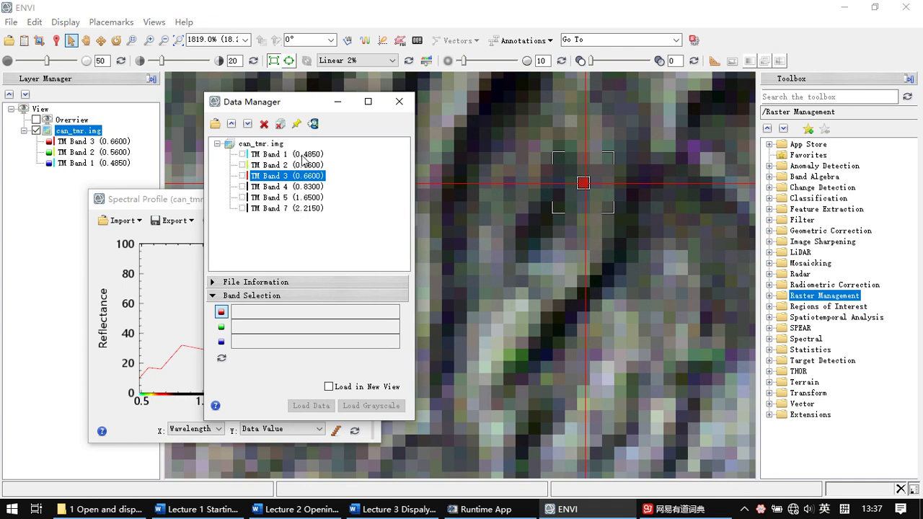
pyautogui.click(338, 102)
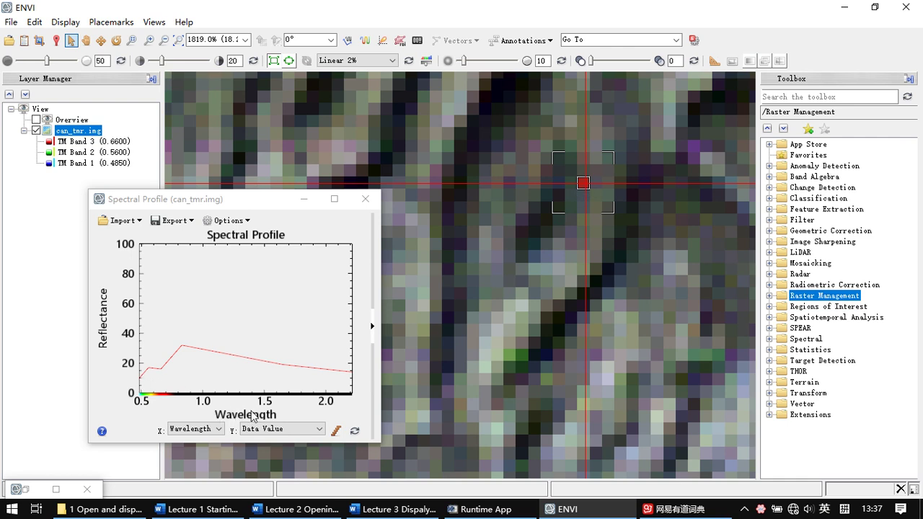
pyautogui.click(195, 430)
pyautogui.click(179, 440)
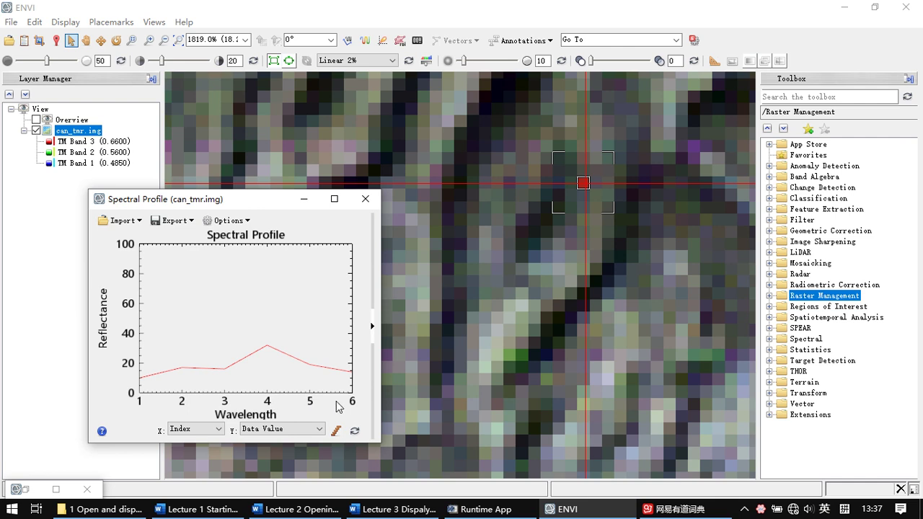
# Plot the spectral profile against Wavenumber and switch its X axis back to Wavelength
pyautogui.click(216, 430)
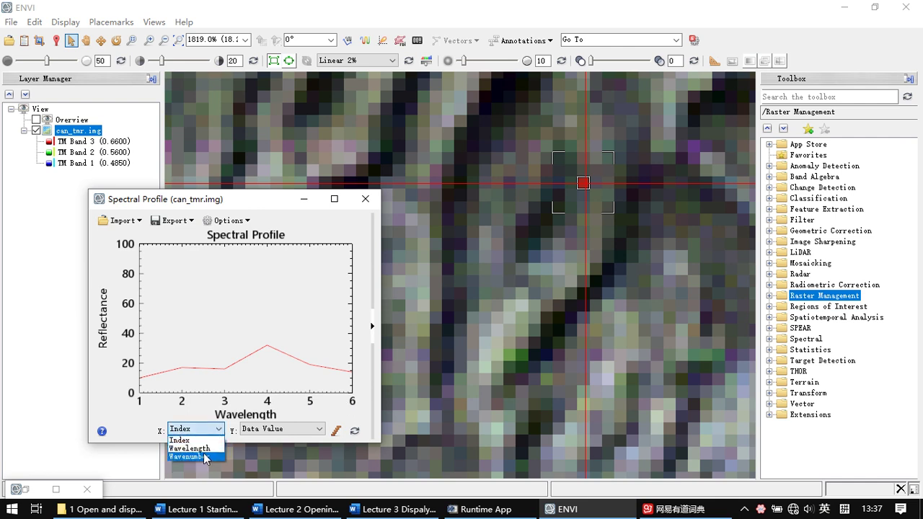
pyautogui.click(202, 448)
pyautogui.click(196, 430)
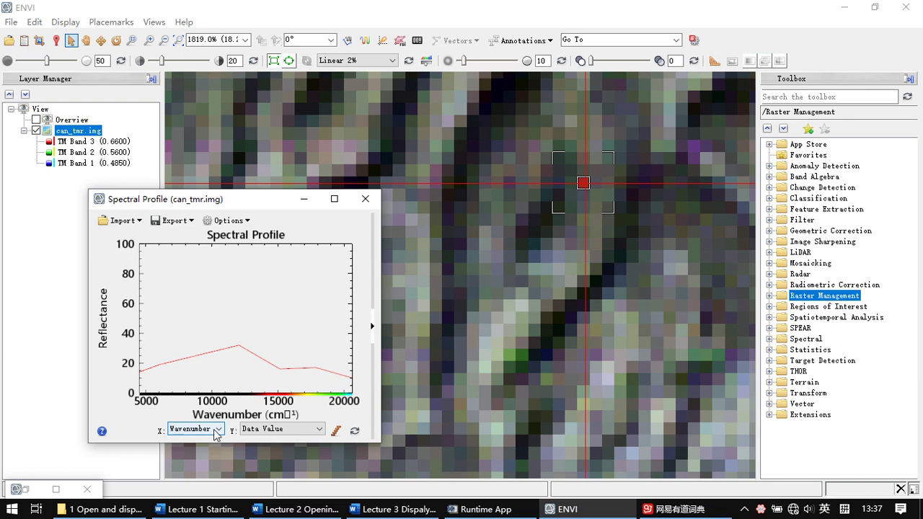
pyautogui.click(220, 431)
pyautogui.click(206, 449)
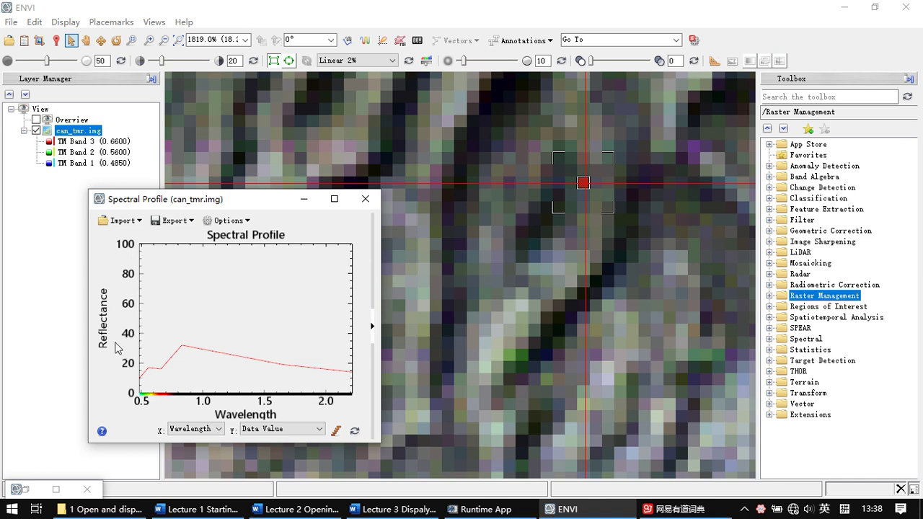
# Compare the spectral profiles of the bright white slope and the black shadow band, and close the profile
pyautogui.scroll(-2, 575, 182)
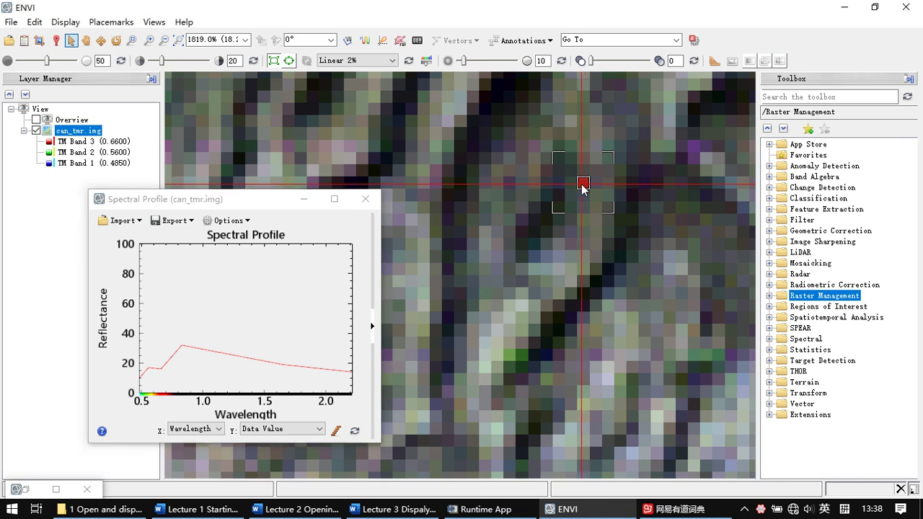
pyautogui.scroll(-2, 584, 205)
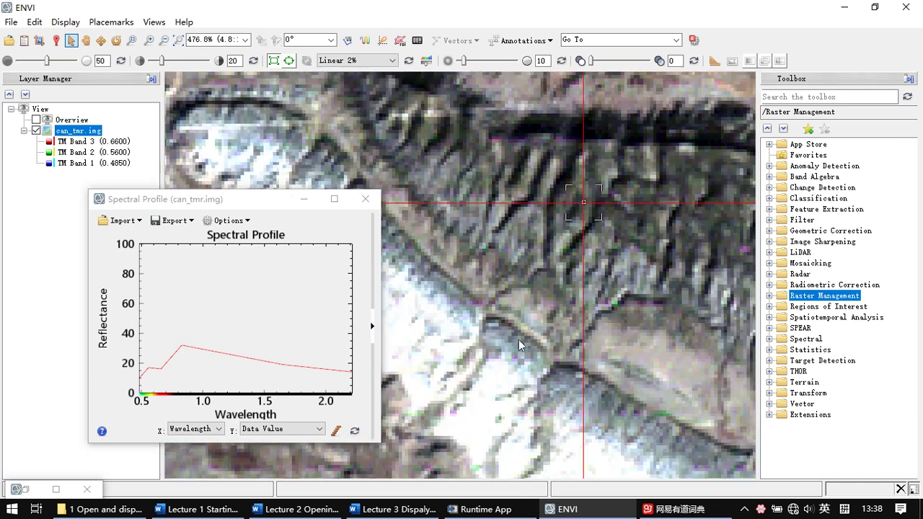
pyautogui.click(468, 429)
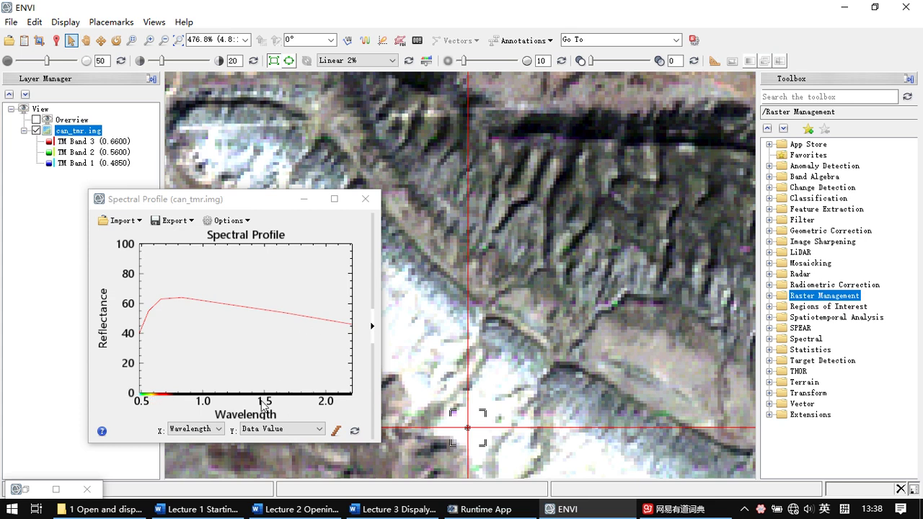
pyautogui.scroll(-1, 497, 260)
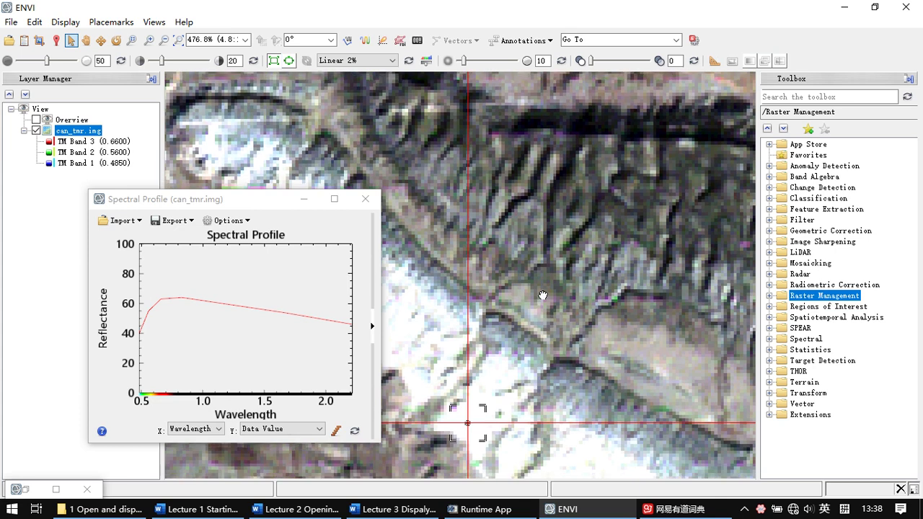
pyautogui.click(542, 106)
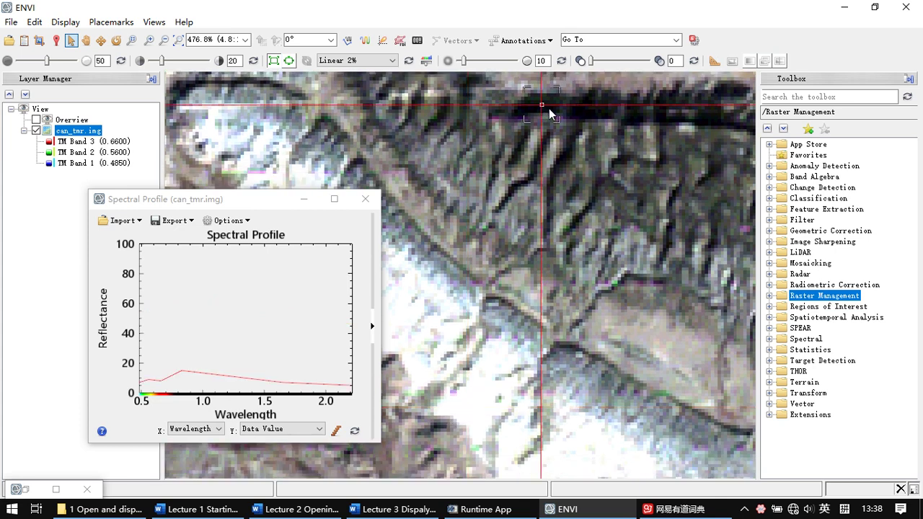
pyautogui.click(548, 108)
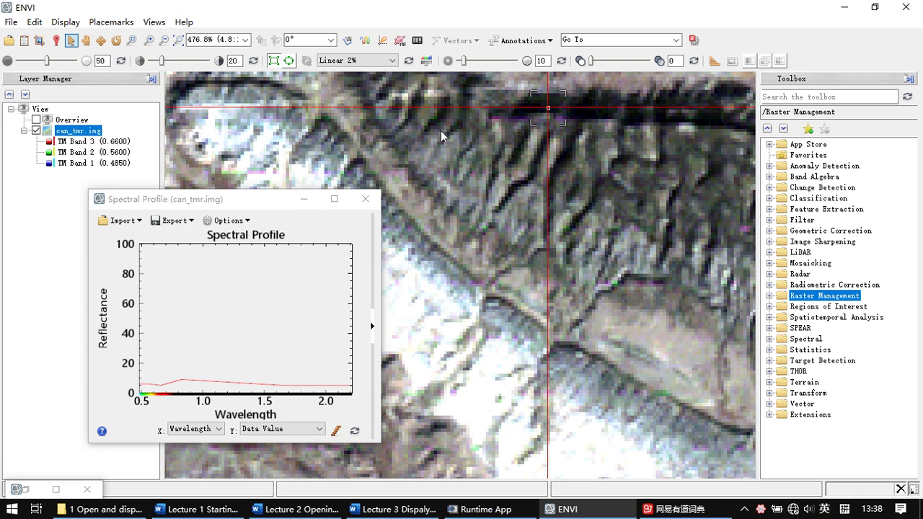
pyautogui.click(365, 199)
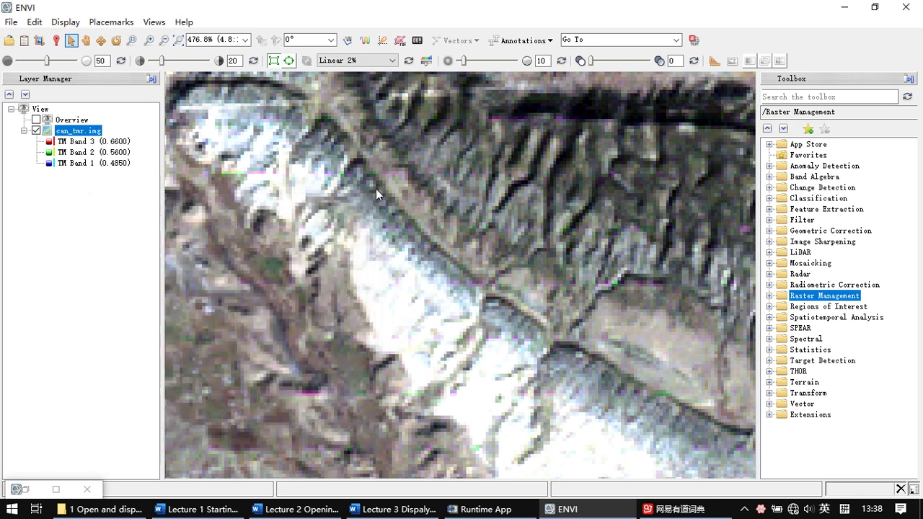
# Create a scatter plot of can_tmr.img and set its X axis to TM Band 4
pyautogui.click(382, 41)
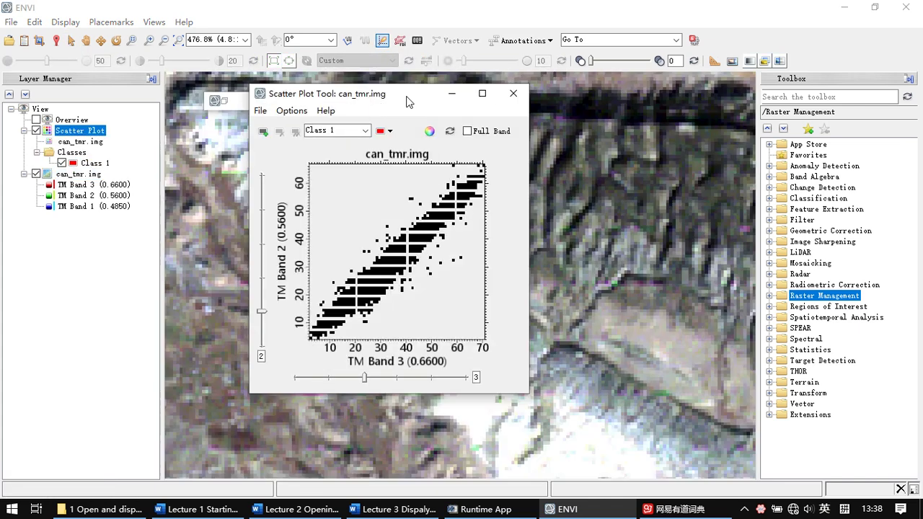
pyautogui.moveTo(411, 103); pyautogui.dragTo(357, 119)
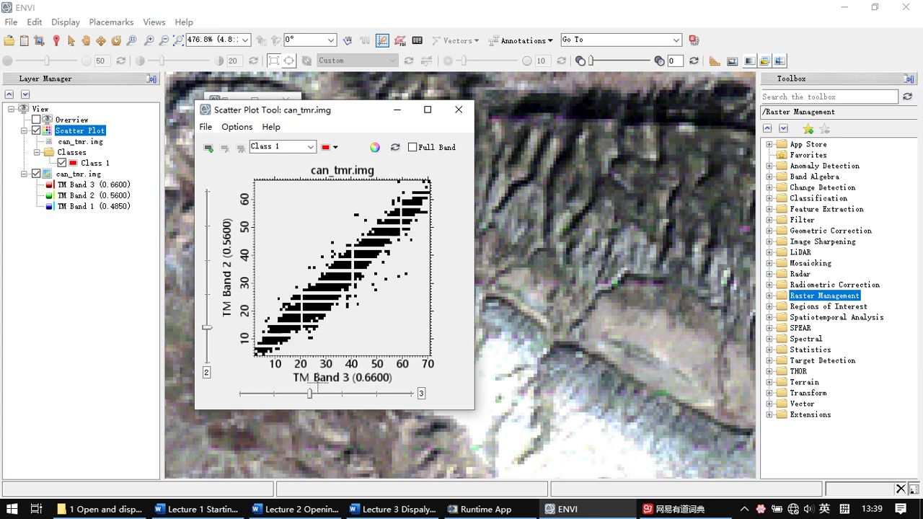
pyautogui.moveTo(310, 396); pyautogui.dragTo(342, 399)
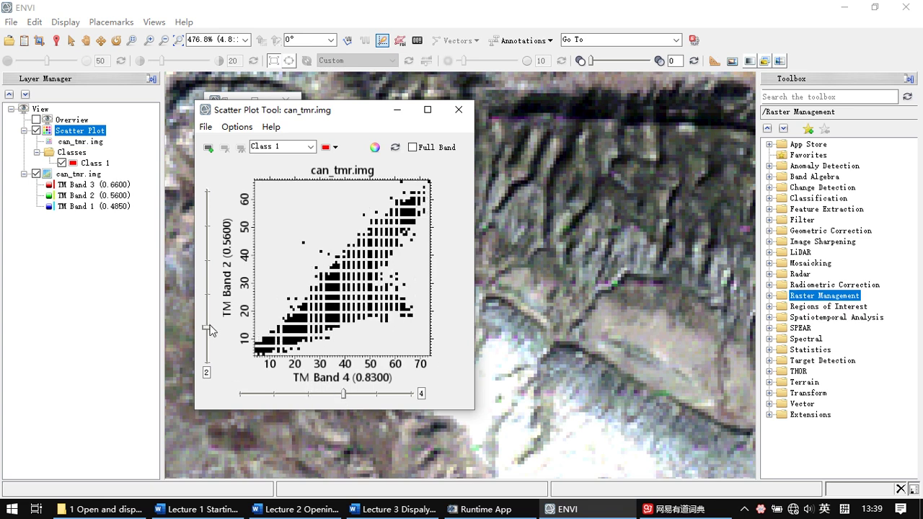
# Set the scatter plot's Y axis to TM Band 3, and switch its X axis through TM Bands 3 and 4 to TM Band 5
pyautogui.moveTo(208, 331); pyautogui.dragTo(212, 310)
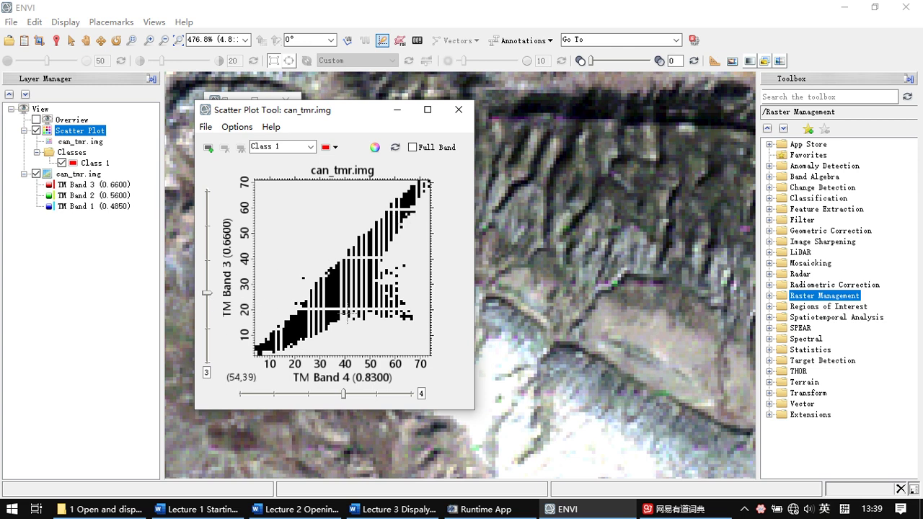
pyautogui.click(208, 293)
pyautogui.click(344, 395)
pyautogui.moveTo(344, 396); pyautogui.dragTo(324, 397)
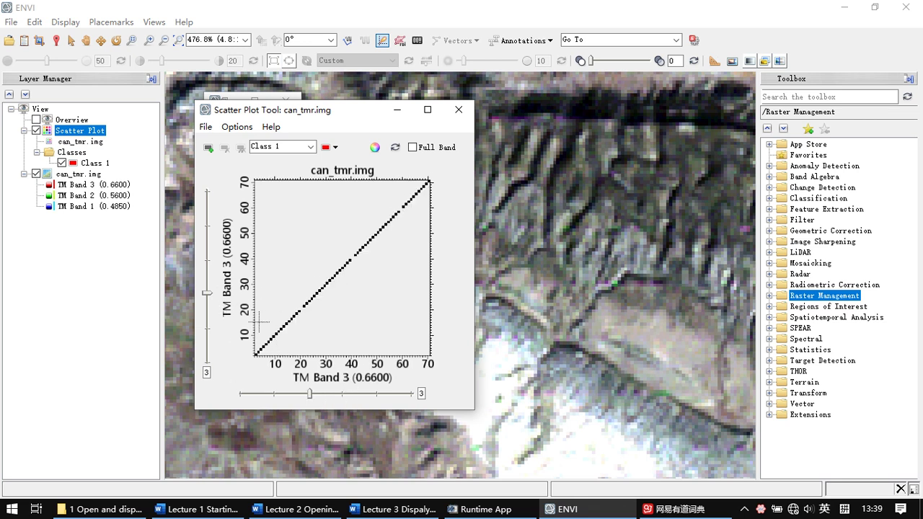
pyautogui.moveTo(314, 396); pyautogui.dragTo(329, 398)
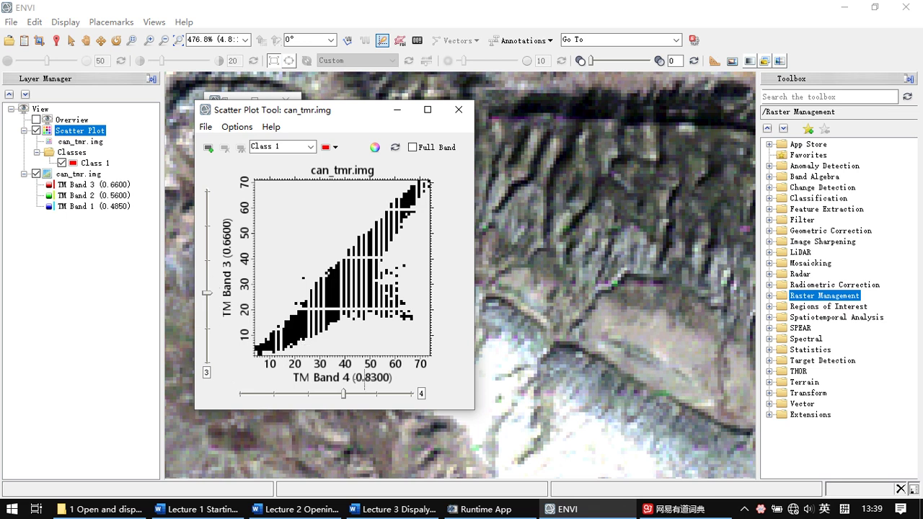
pyautogui.moveTo(344, 397); pyautogui.dragTo(377, 397)
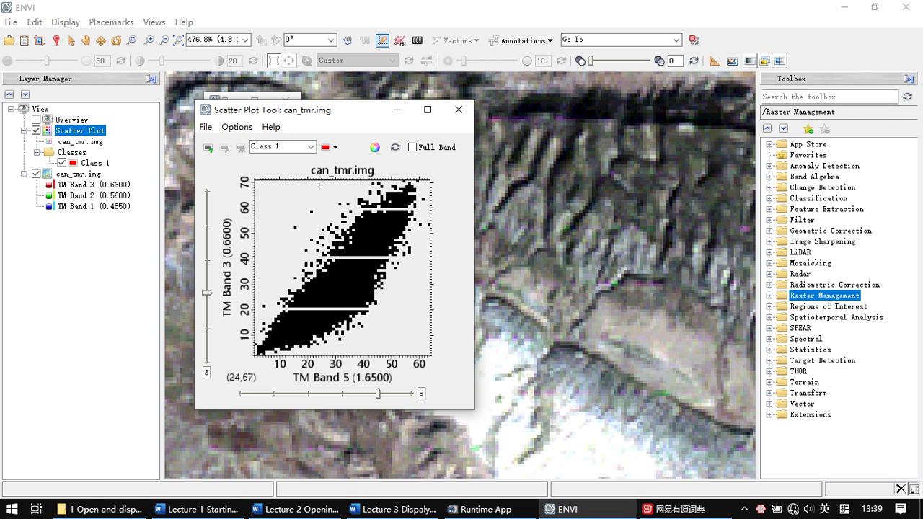
# Change the Class 1 colour from red to the light orange ENVI colour and close the scatter plot
pyautogui.click(329, 152)
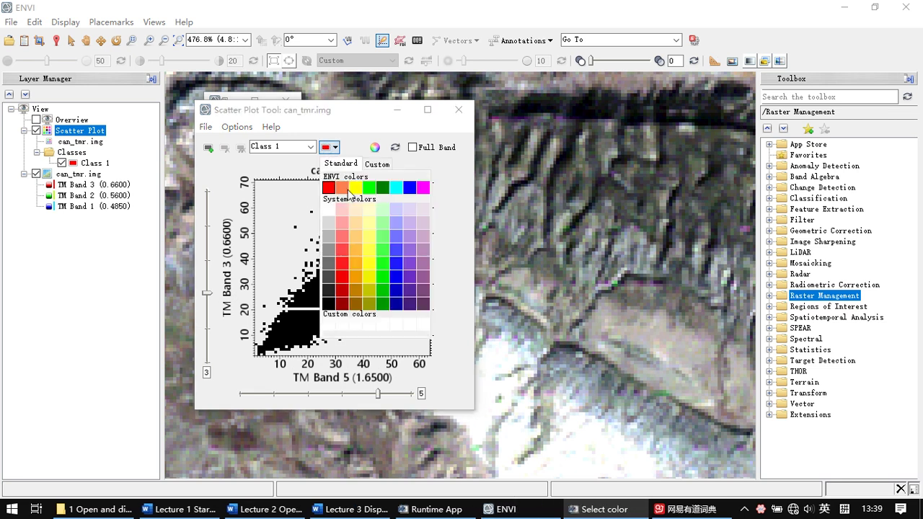
pyautogui.click(350, 189)
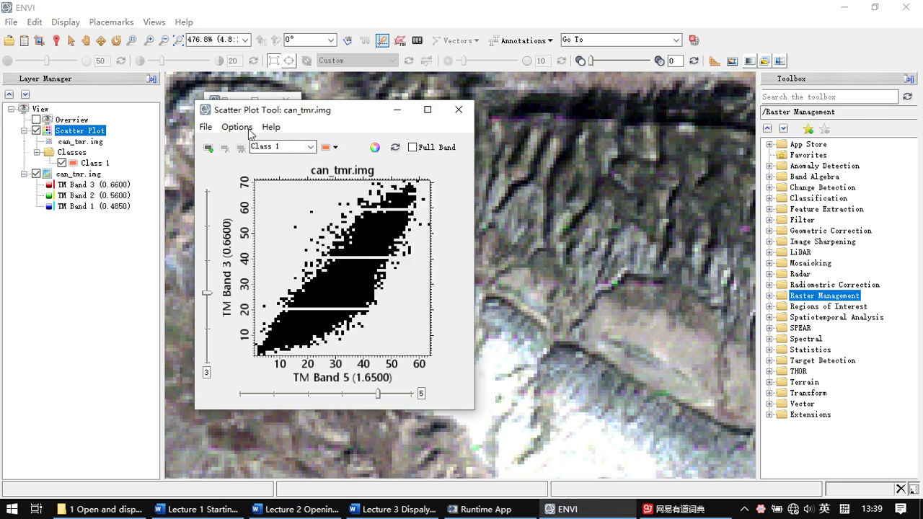
pyautogui.moveTo(279, 117); pyautogui.dragTo(287, 170)
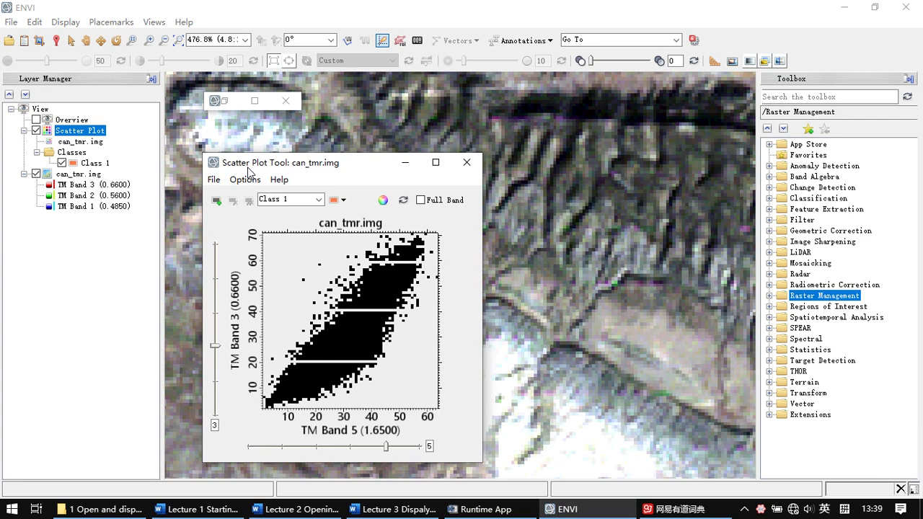
pyautogui.moveTo(287, 170); pyautogui.dragTo(277, 166)
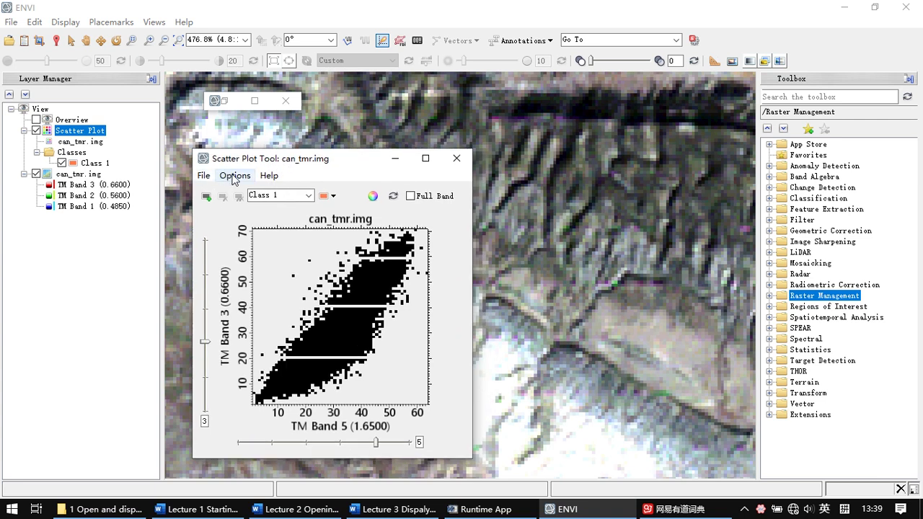
pyautogui.moveTo(292, 168); pyautogui.dragTo(299, 168)
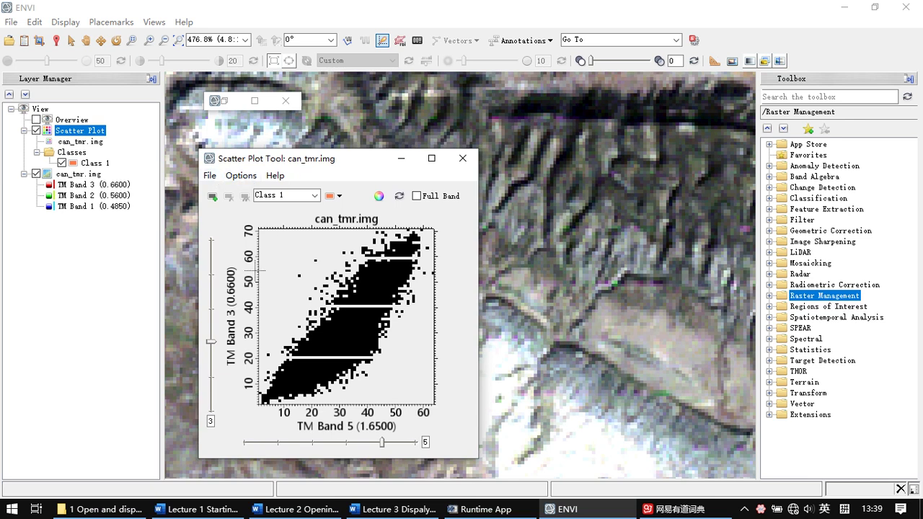
pyautogui.click(462, 159)
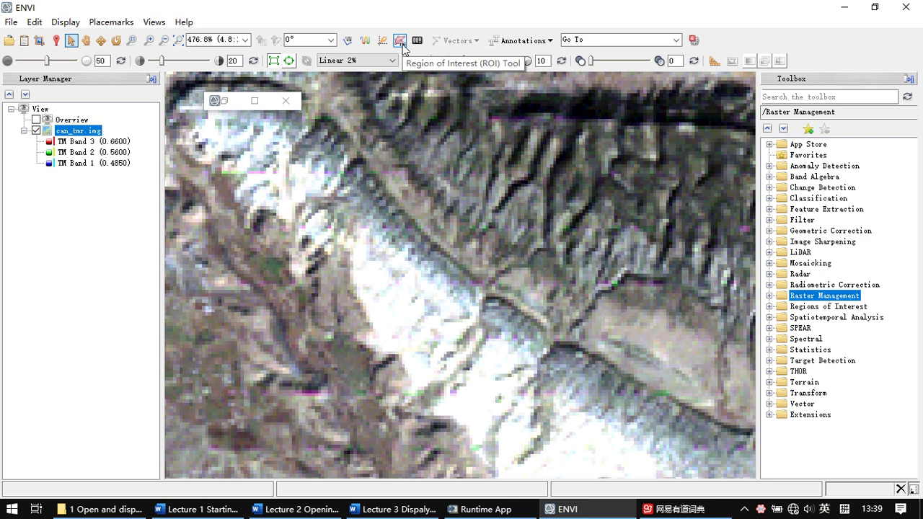
pyautogui.click(402, 45)
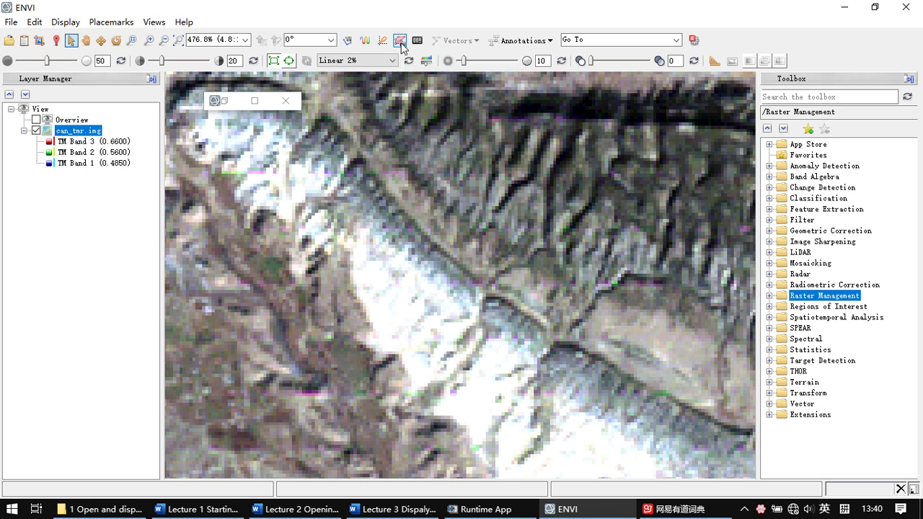
pyautogui.click(399, 44)
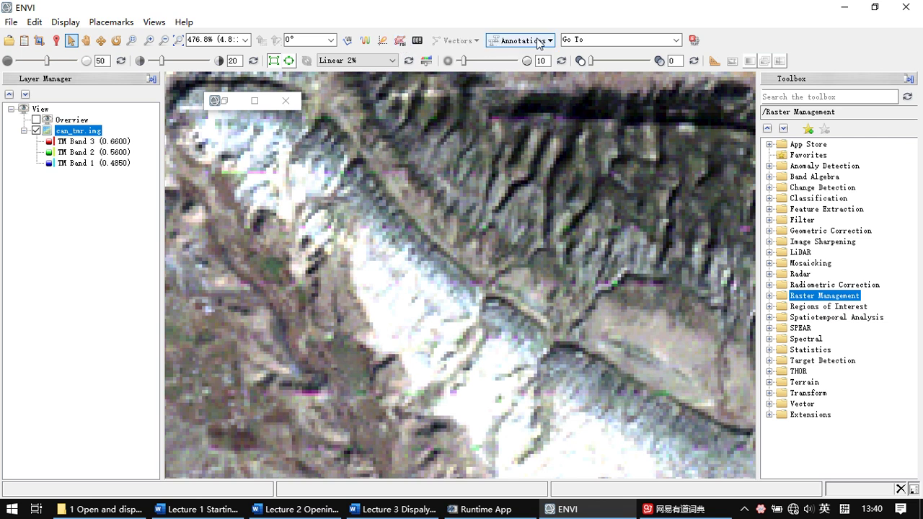
pyautogui.click(515, 41)
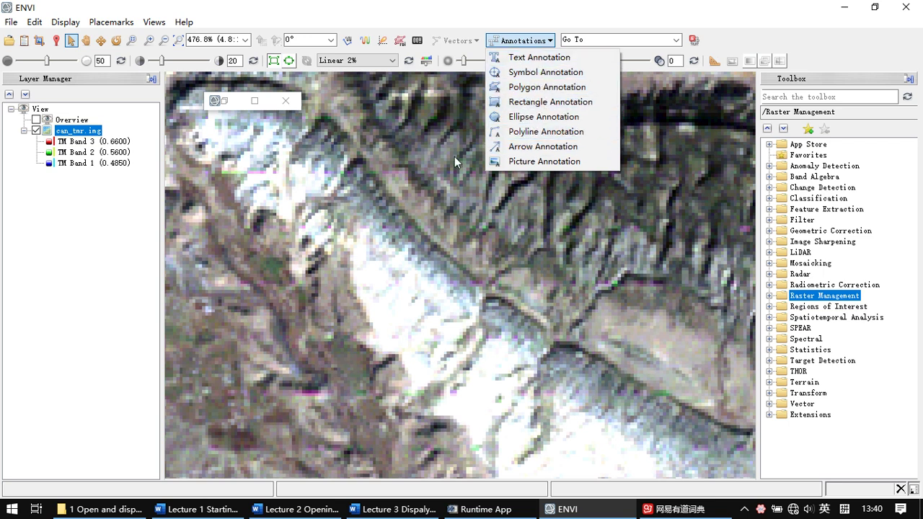
pyautogui.click(581, 28)
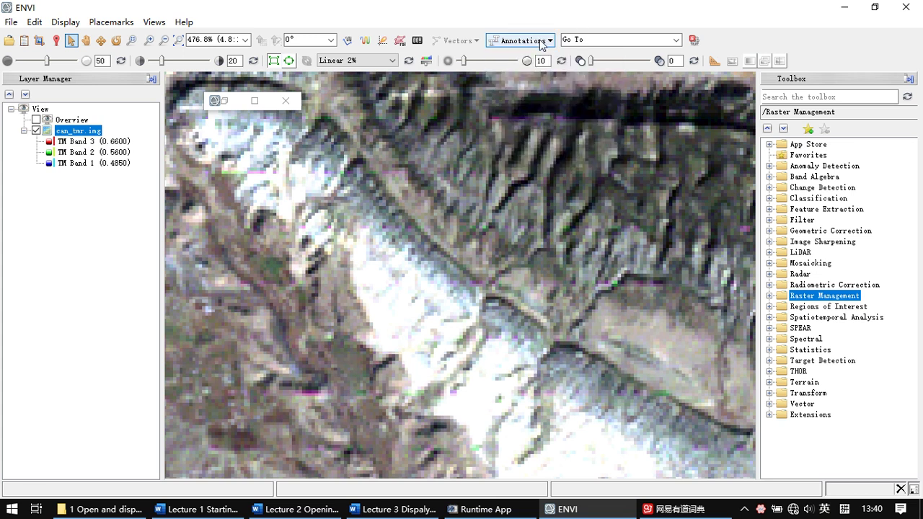
pyautogui.click(542, 43)
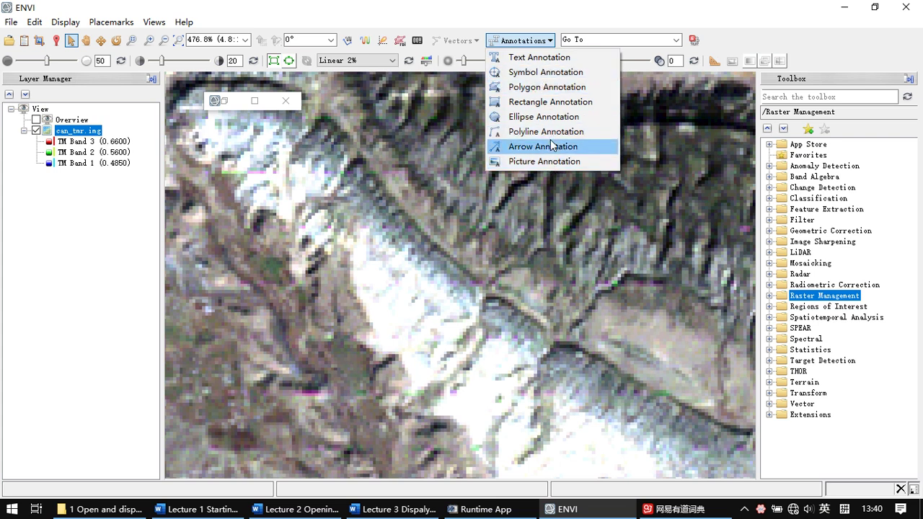
pyautogui.click(721, 40)
# Go to pixel 221,115 of can_tmr.img and show the crosshairs with the Cursor Value window
pyautogui.click(637, 39)
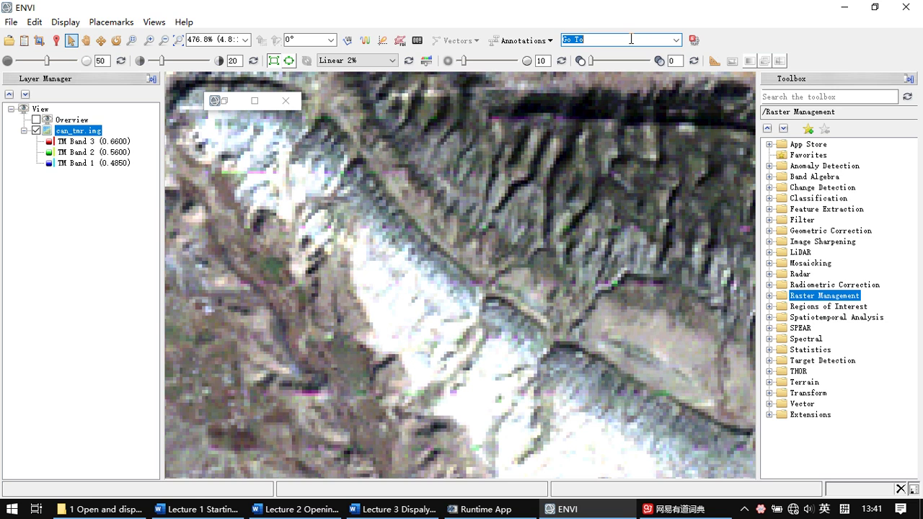
pyautogui.write('221,115')
pyautogui.press('Return')
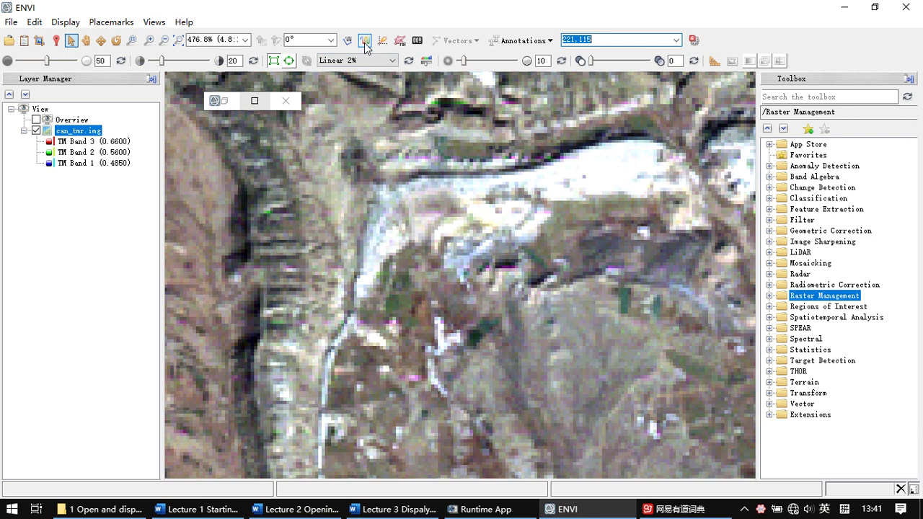
pyautogui.click(56, 40)
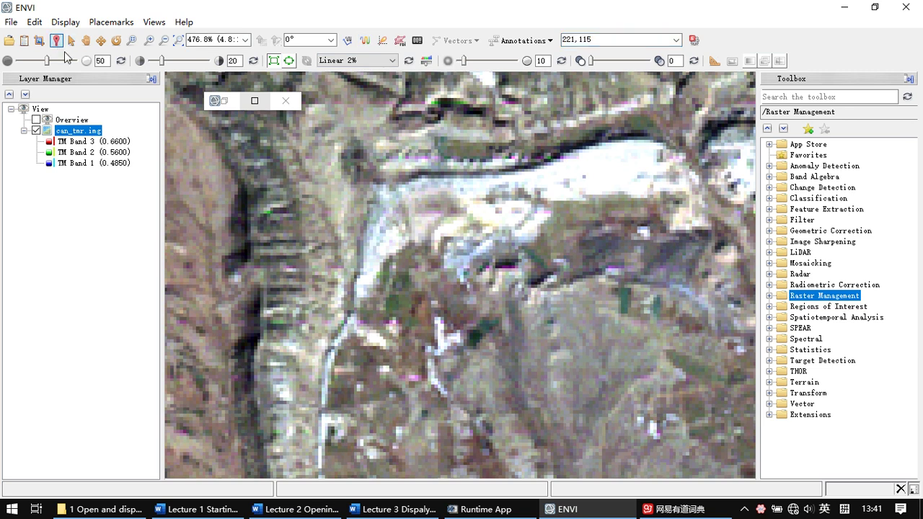
pyautogui.hotkey('ctrl', 'i')
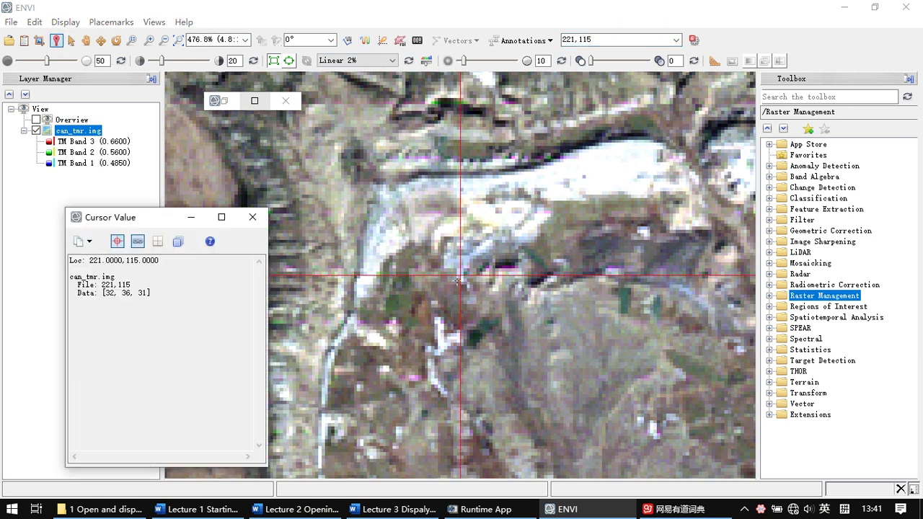
# Inspect the crosshair location at pixel level, recentre on 221,115, and check where it lies in the whole image
pyautogui.scroll(6, 460, 276)
pyautogui.scroll(4, 470, 283)
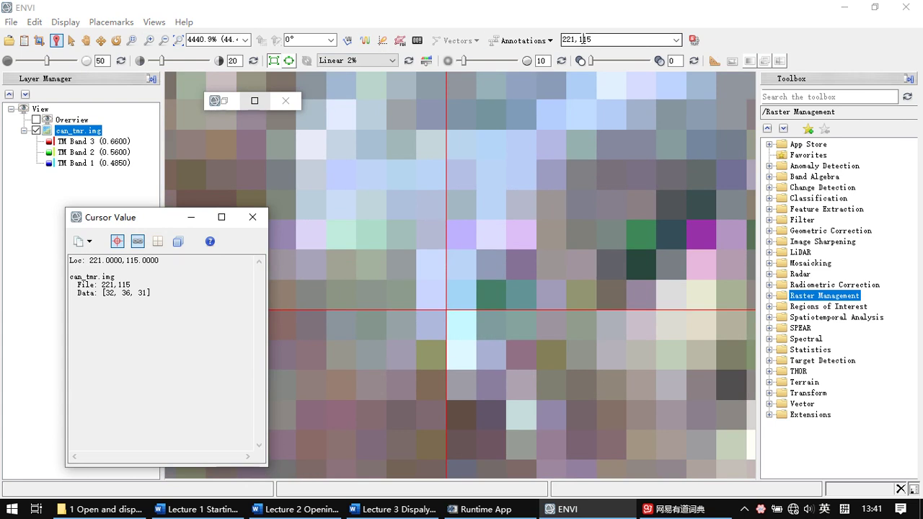
pyautogui.click(584, 39)
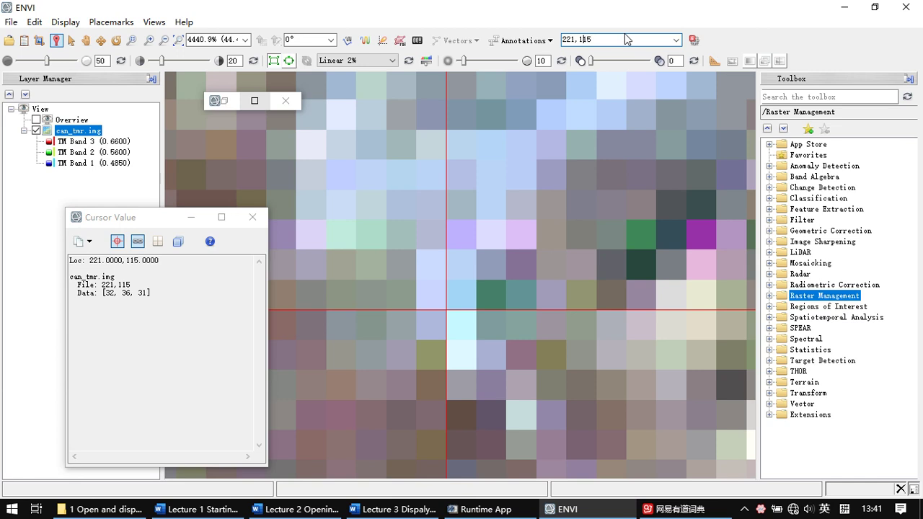
pyautogui.press('Return')
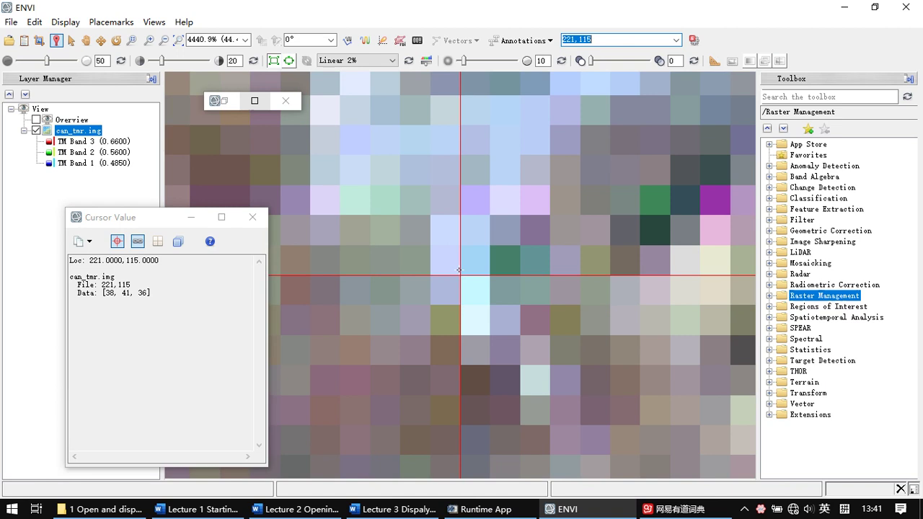
pyautogui.scroll(-4, 460, 267)
pyautogui.scroll(-9, 460, 267)
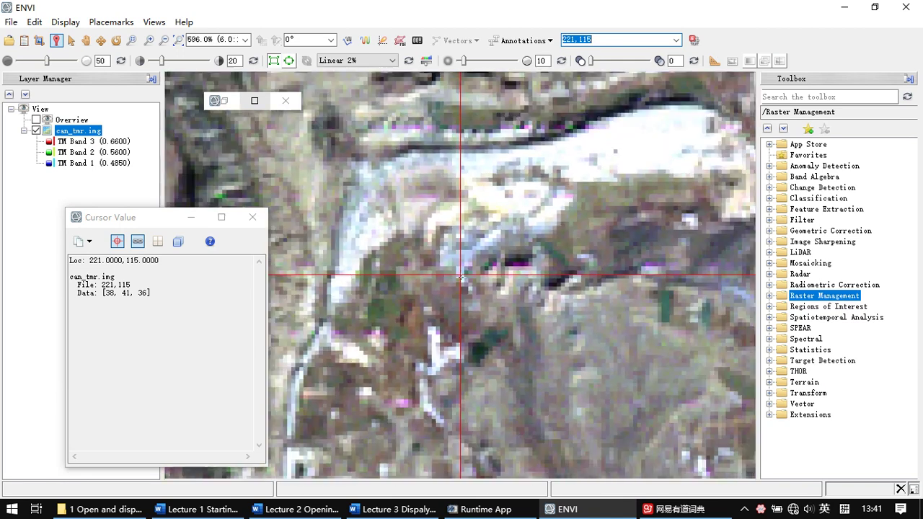
pyautogui.scroll(-3, 461, 276)
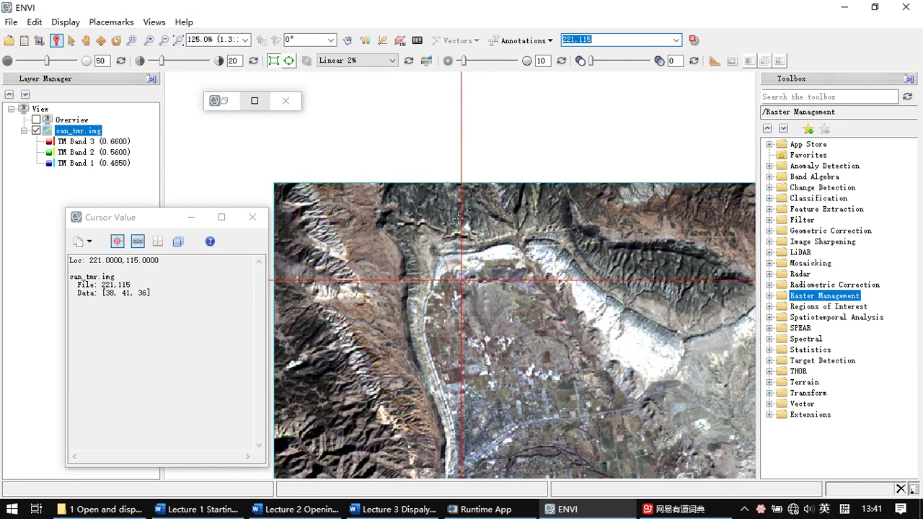
pyautogui.moveTo(486, 140); pyautogui.dragTo(563, 109)
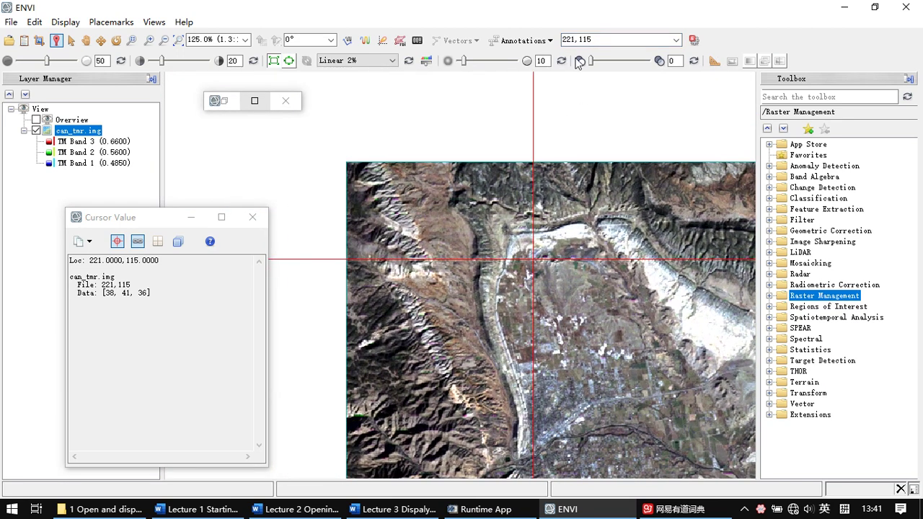
pyautogui.click(578, 35)
pyautogui.click(577, 37)
pyautogui.moveTo(562, 39); pyautogui.dragTo(573, 38)
pyautogui.click(574, 39)
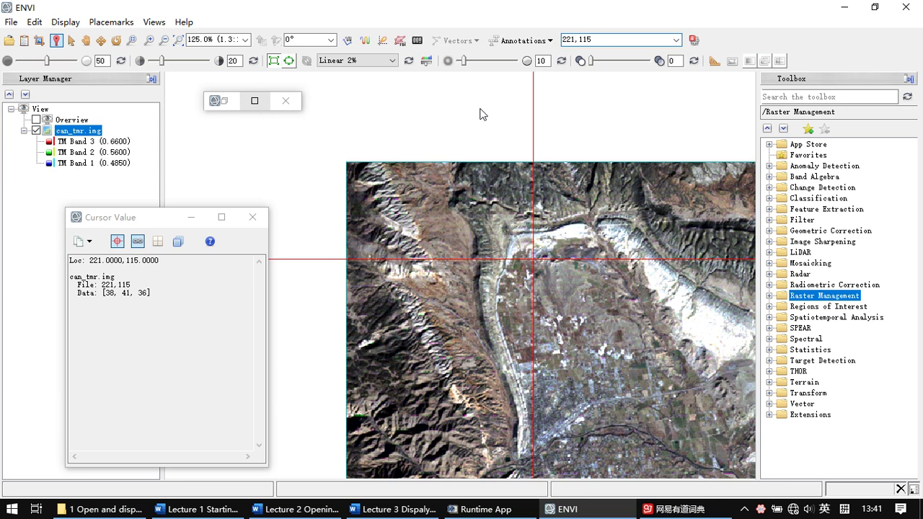
pyautogui.moveTo(598, 39); pyautogui.dragTo(579, 41)
pyautogui.click(607, 41)
pyautogui.moveTo(593, 41); pyautogui.dragTo(565, 42)
# Review the file information of can_tmr.img in the Data Manager, and close the Data Manager and Cursor Value windows
pyautogui.click(213, 101)
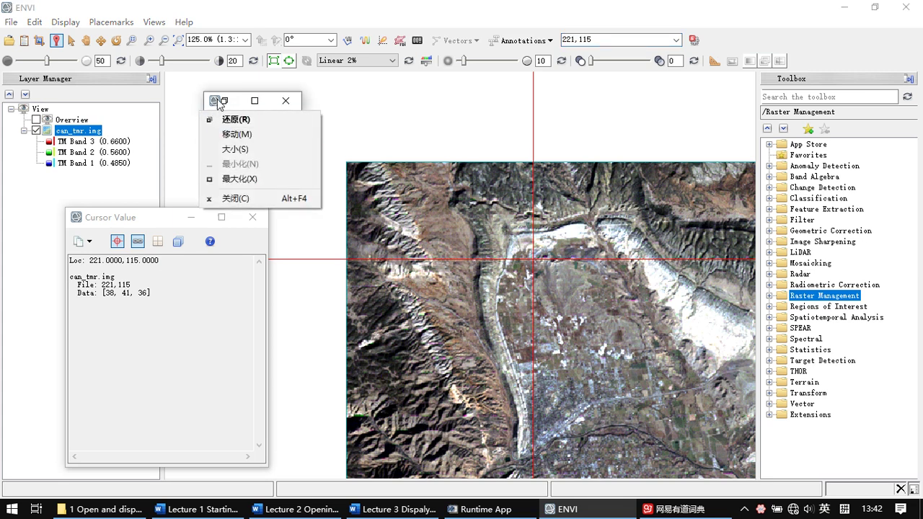
pyautogui.click(223, 101)
pyautogui.click(223, 101)
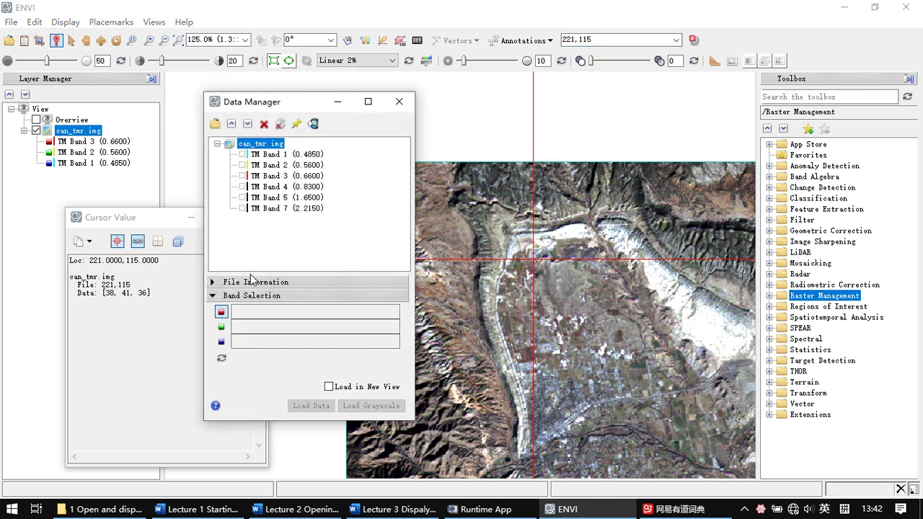
pyautogui.click(217, 283)
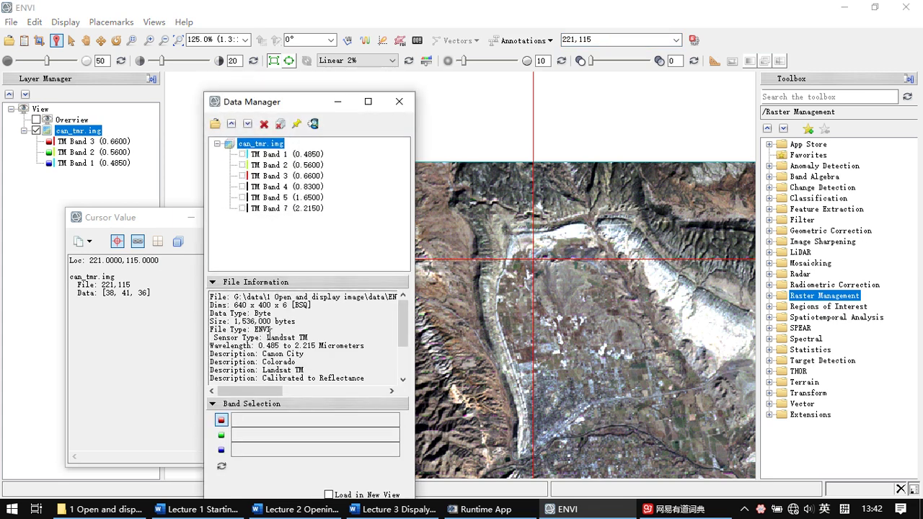
pyautogui.moveTo(371, 378); pyautogui.dragTo(224, 311)
pyautogui.click(319, 370)
pyautogui.moveTo(382, 377); pyautogui.dragTo(361, 379)
pyautogui.click(218, 297)
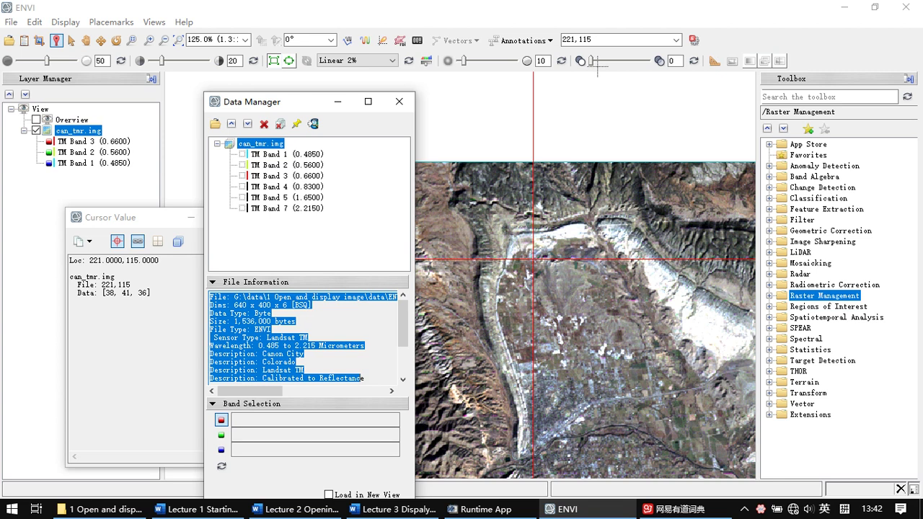
pyautogui.click(617, 38)
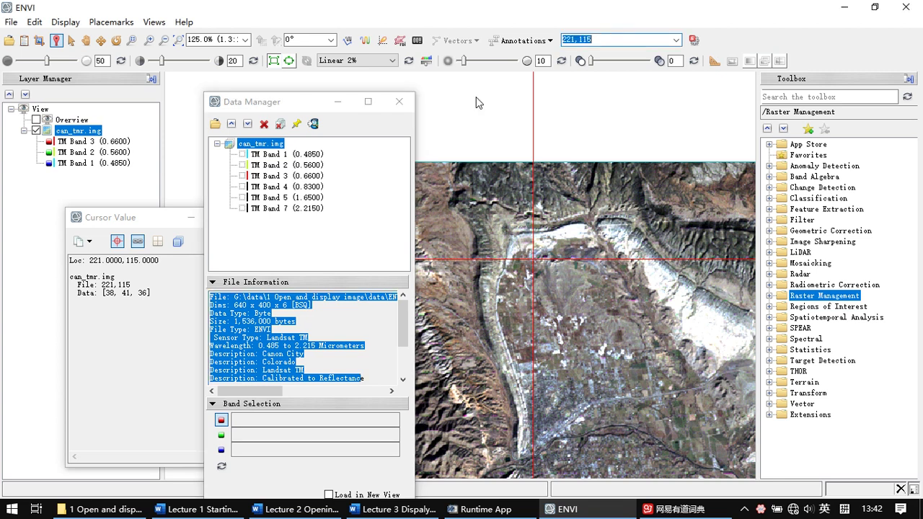
pyautogui.click(399, 102)
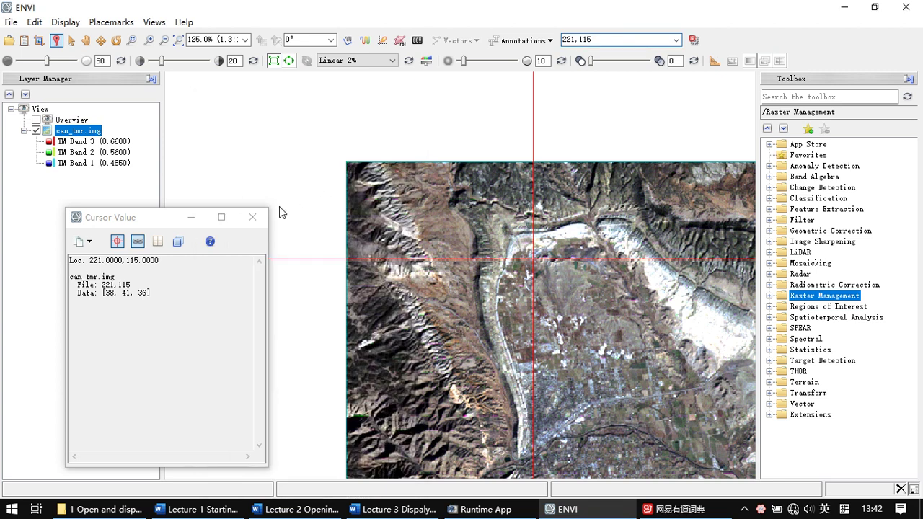
pyautogui.click(265, 217)
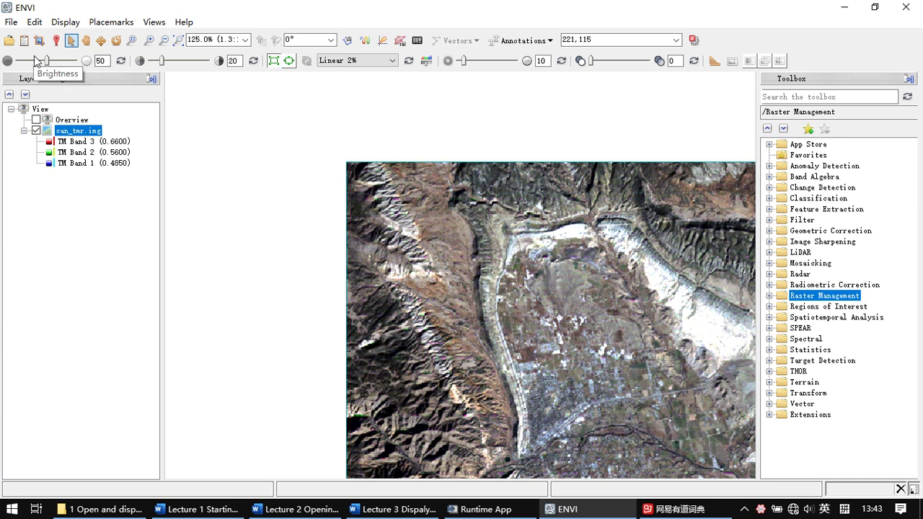
# Lower the image brightness to 20 and set it back to 50
pyautogui.moveTo(44, 63)
pyautogui.mouseDown()
pyautogui.moveTo(30, 64)
pyautogui.moveTo(75, 63)
pyautogui.moveTo(28, 64)
pyautogui.mouseUp()
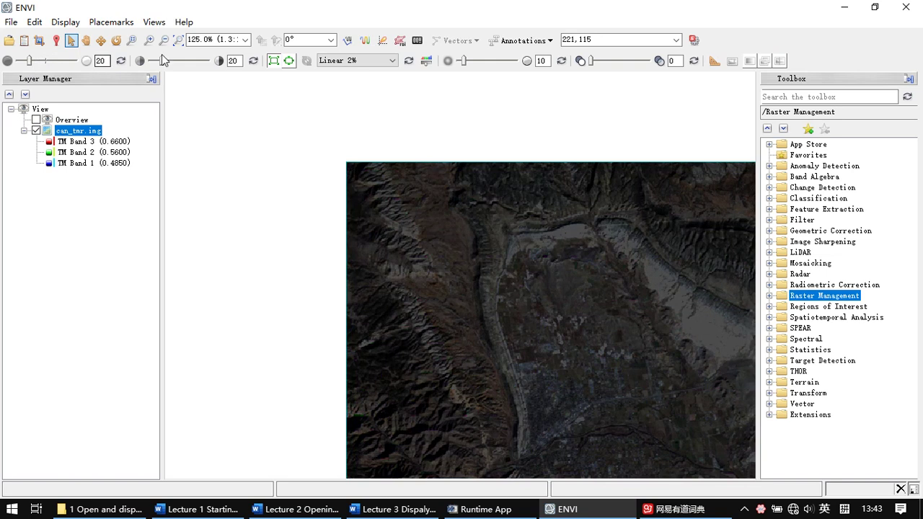
pyautogui.doubleClick(98, 61)
pyautogui.write('50')
pyautogui.press('Return')
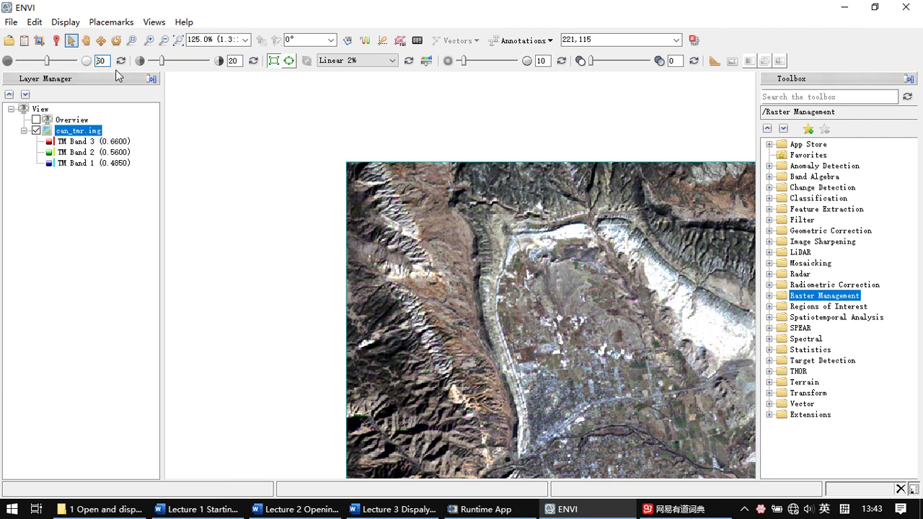
# Set the display of can_tmr.img to contrast 70, sharpening 88 and transparency 26
pyautogui.moveTo(163, 64); pyautogui.dragTo(191, 68)
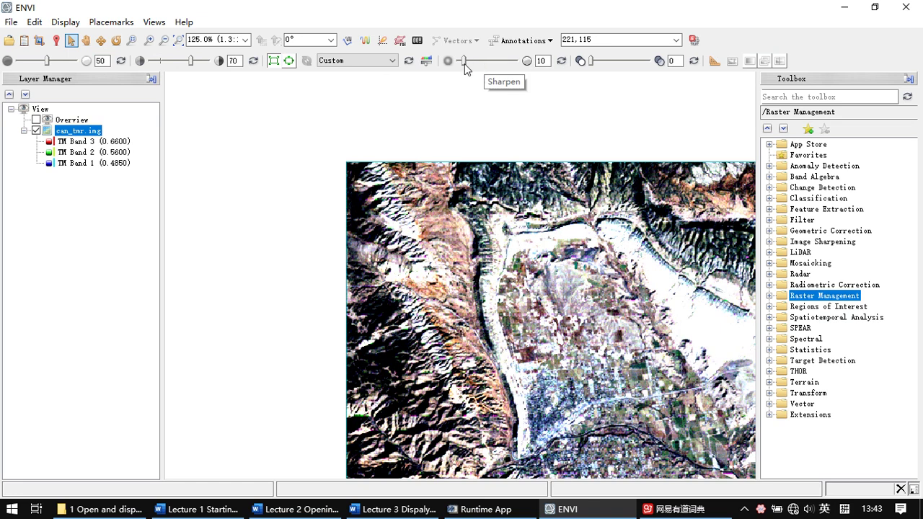
pyautogui.moveTo(463, 61); pyautogui.dragTo(510, 63)
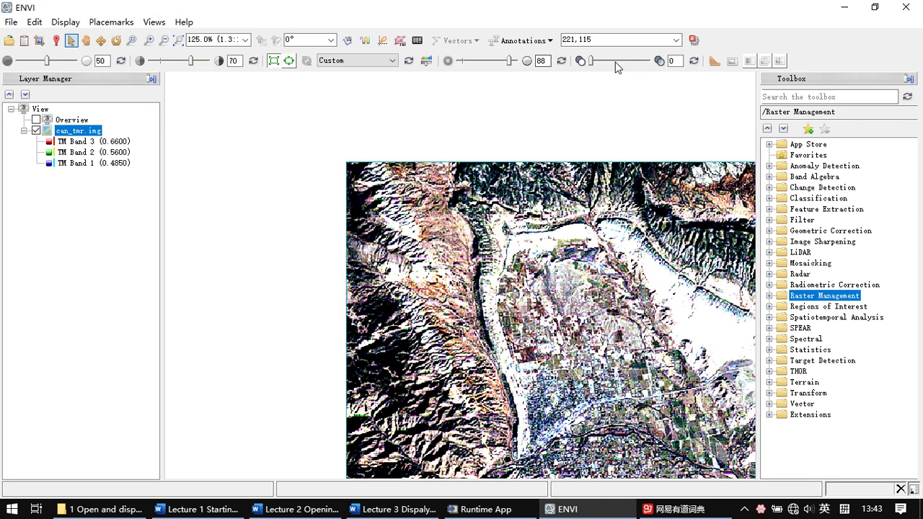
pyautogui.moveTo(593, 63)
pyautogui.mouseDown()
pyautogui.moveTo(633, 63)
pyautogui.moveTo(597, 69)
pyautogui.mouseUp()
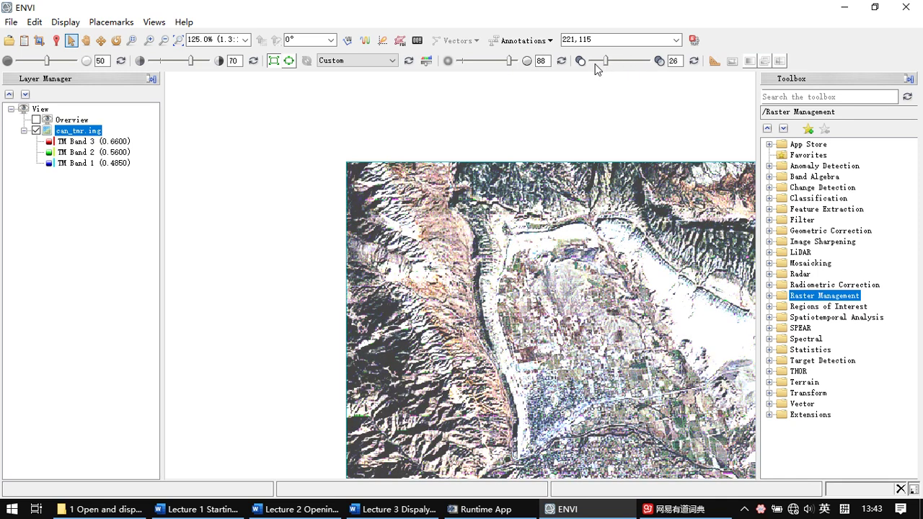
# Reset the contrast, sharpening and transparency of can_tmr.img to their defaults
pyautogui.click(254, 61)
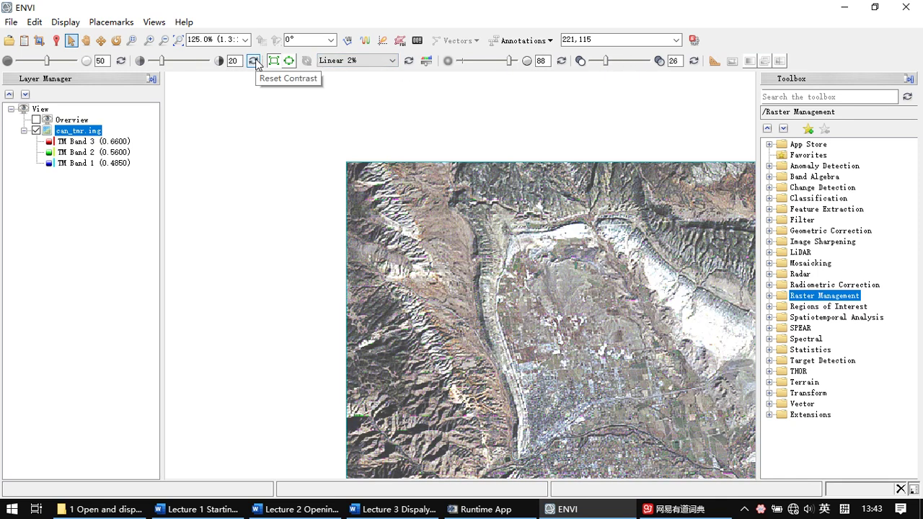
pyautogui.click(561, 62)
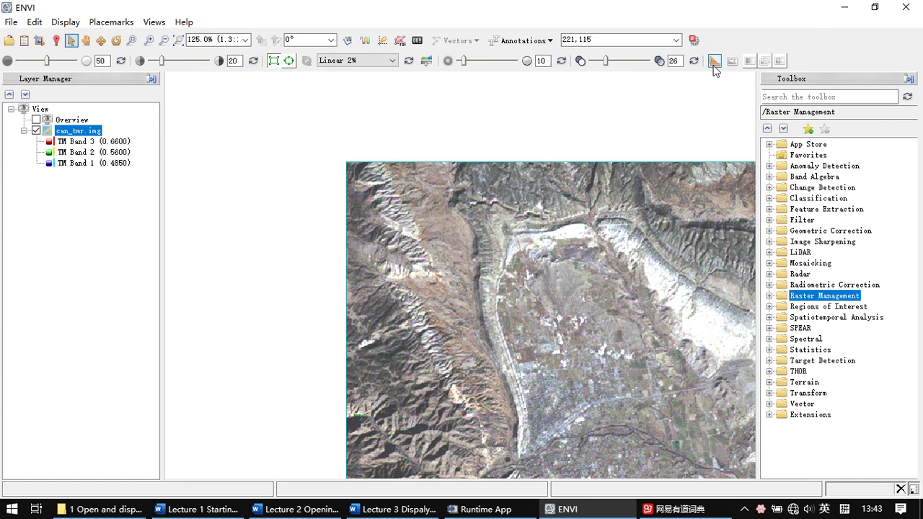
pyautogui.click(694, 62)
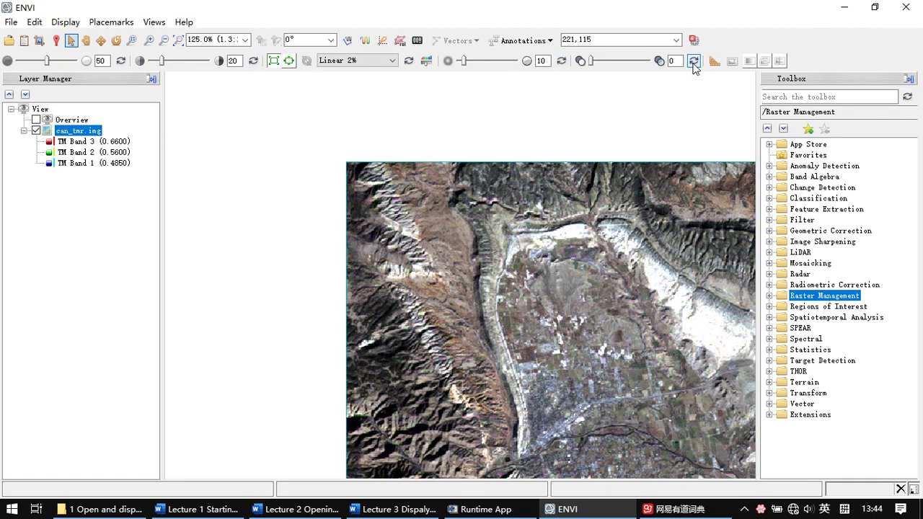
# Load can_tmr.img from the Data Manager as a colour-infrared (CIR) layer above the true-colour layer
pyautogui.click(23, 42)
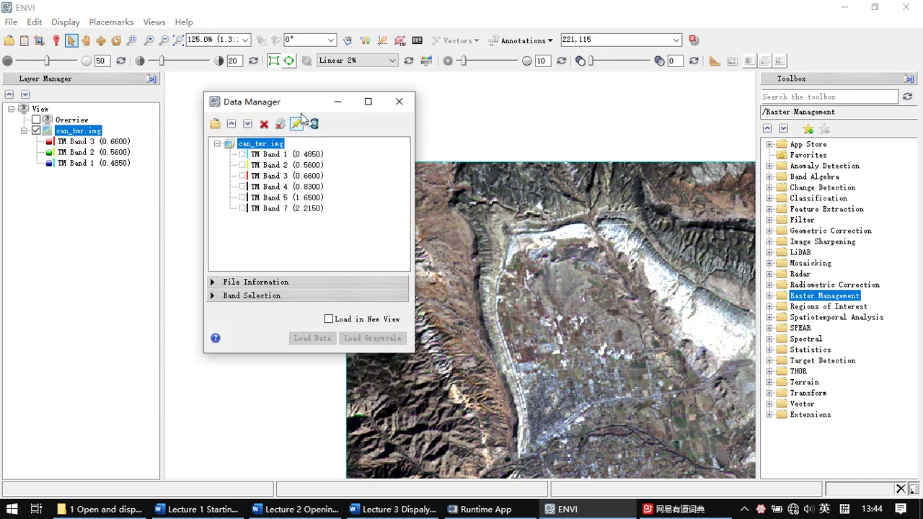
pyautogui.moveTo(313, 104); pyautogui.dragTo(301, 120)
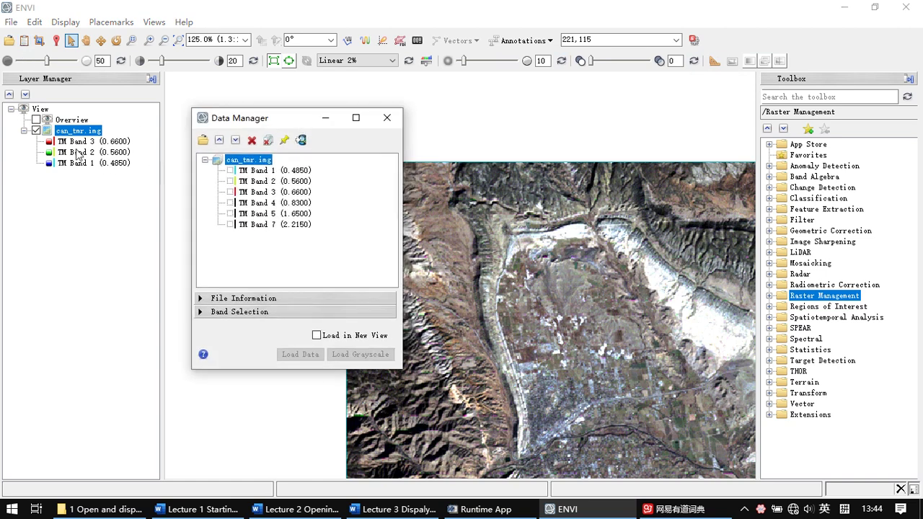
pyautogui.rightClick(263, 165)
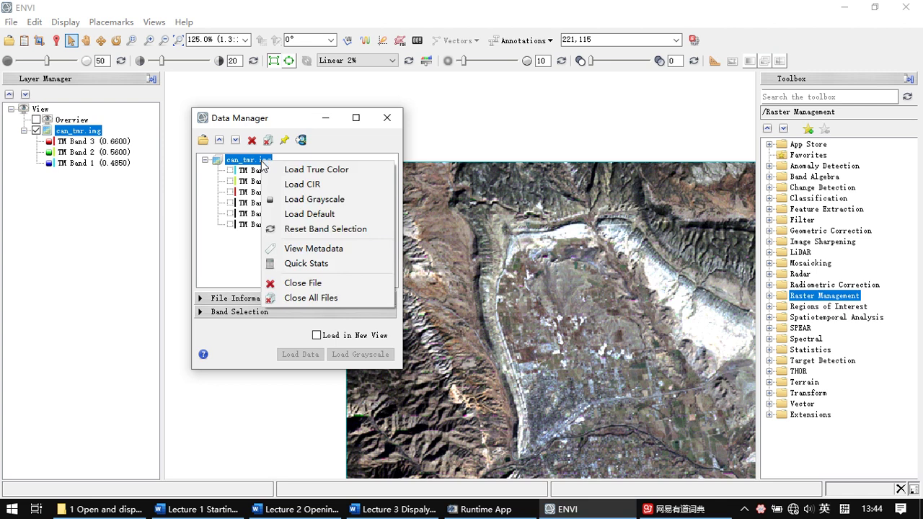
pyautogui.click(310, 186)
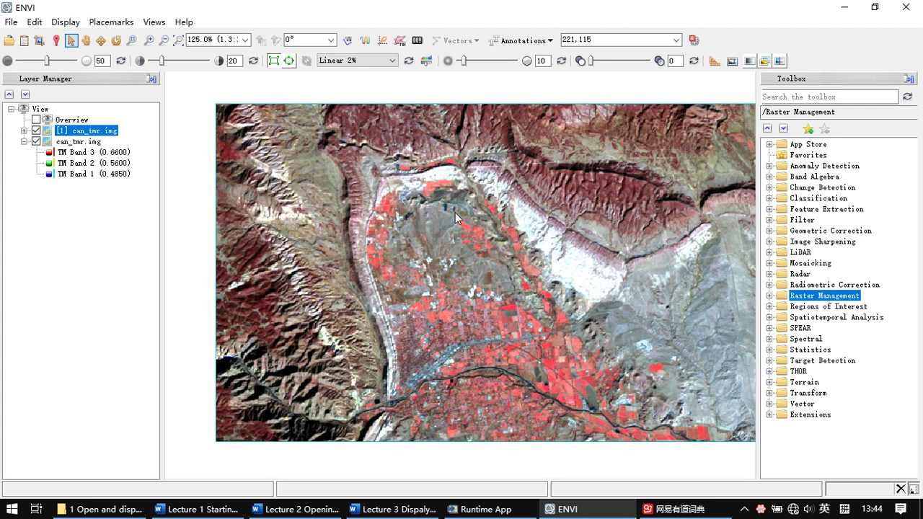
pyautogui.scroll(-1, 456, 218)
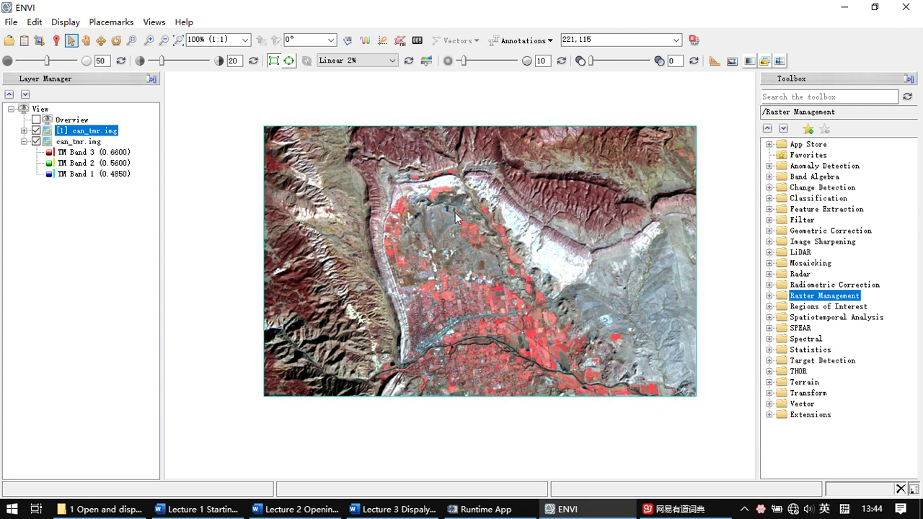
# Set the transparency of the colour-infrared layer to 100 so the true-colour layer underneath shows through
pyautogui.click(81, 141)
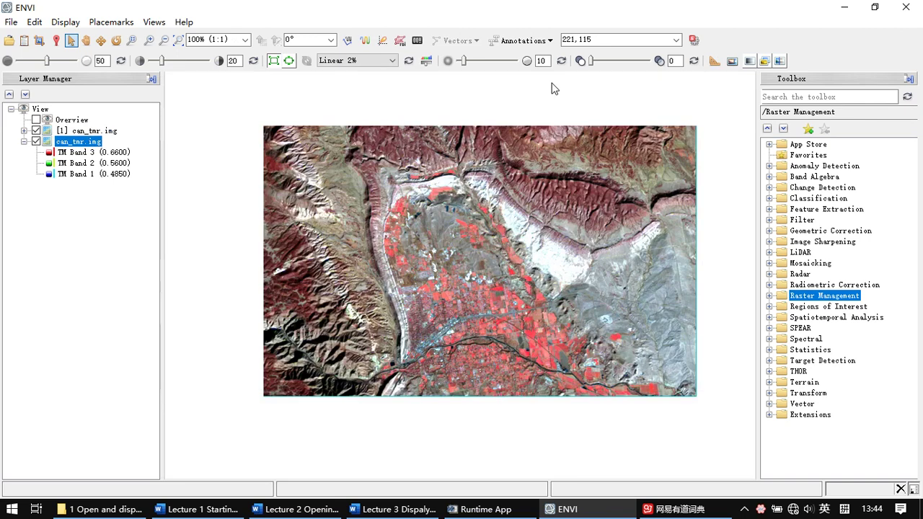
pyautogui.moveTo(591, 61); pyautogui.dragTo(563, 66)
pyautogui.click(91, 133)
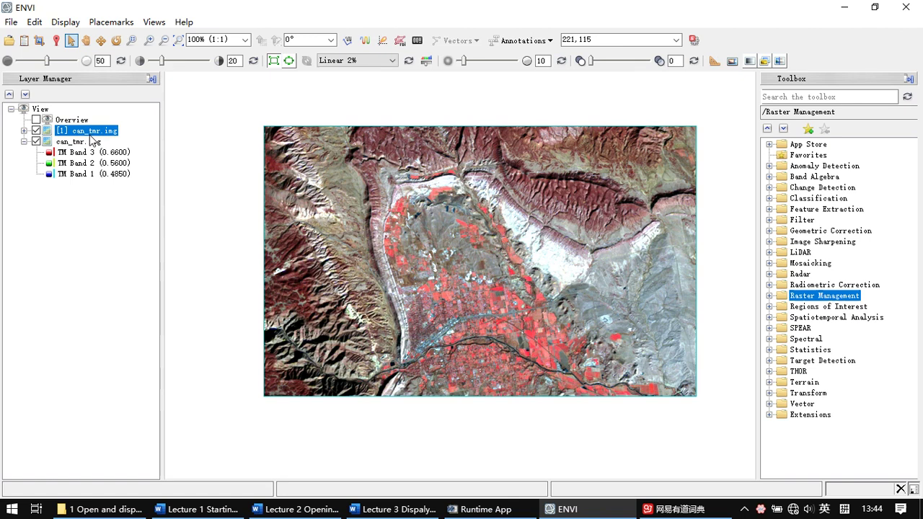
pyautogui.moveTo(592, 61); pyautogui.dragTo(655, 67)
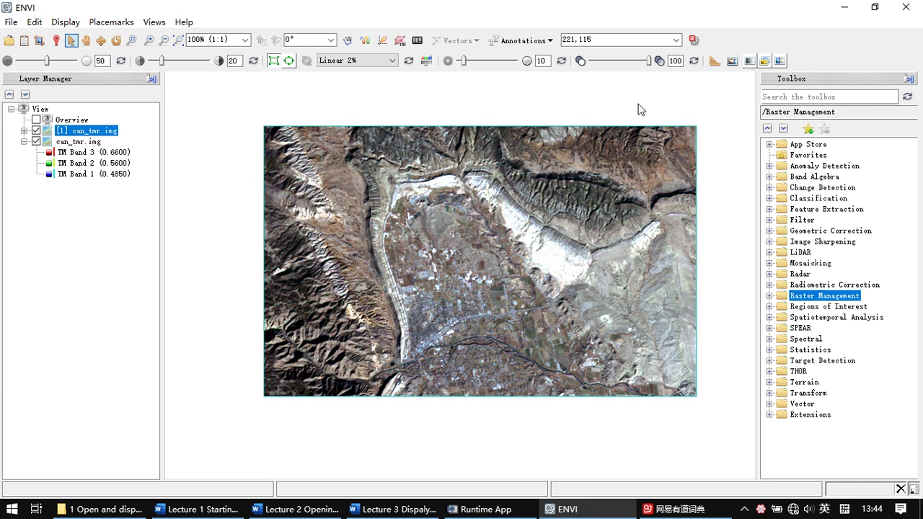
pyautogui.scroll(5, 555, 213)
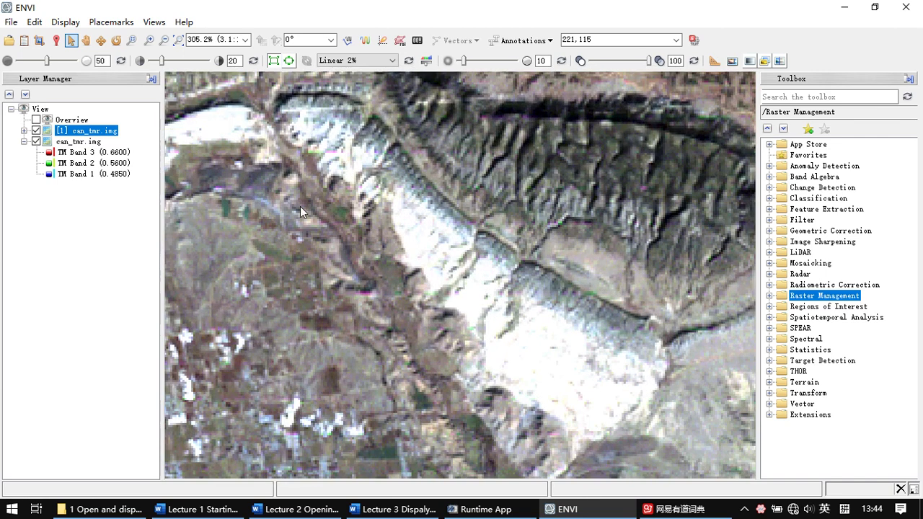
# List the bands of the colour-infrared layer and return its transparency to 0
pyautogui.click(24, 131)
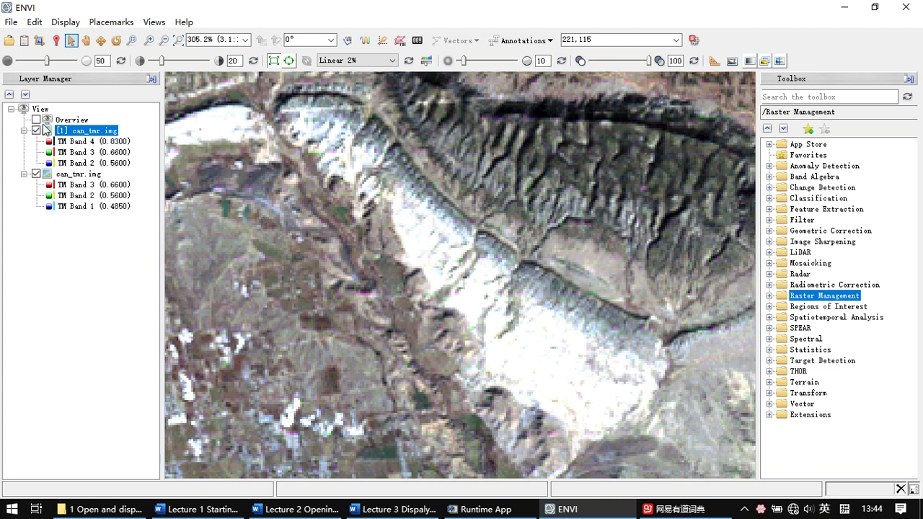
pyautogui.click(36, 131)
pyautogui.click(625, 65)
pyautogui.moveTo(625, 65); pyautogui.dragTo(585, 63)
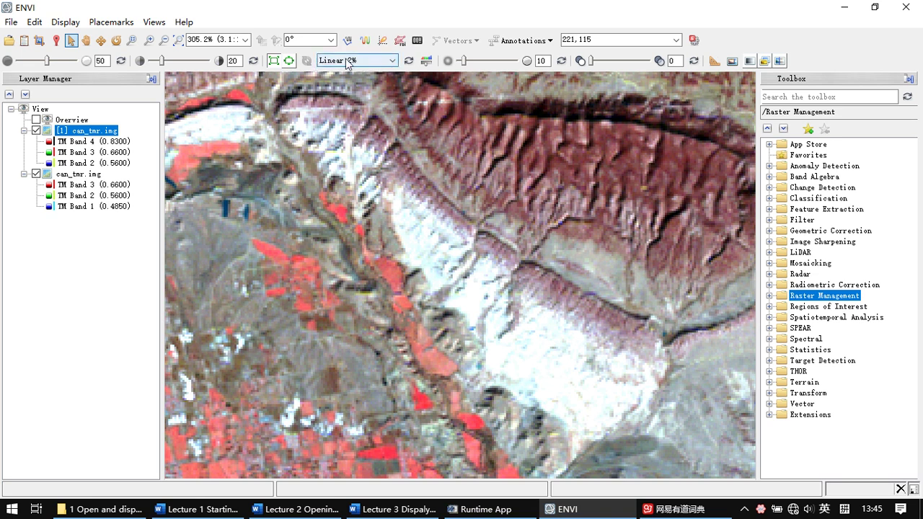
# Try the Linear and Linear 5% stretches on the colour-infrared layer
pyautogui.click(370, 65)
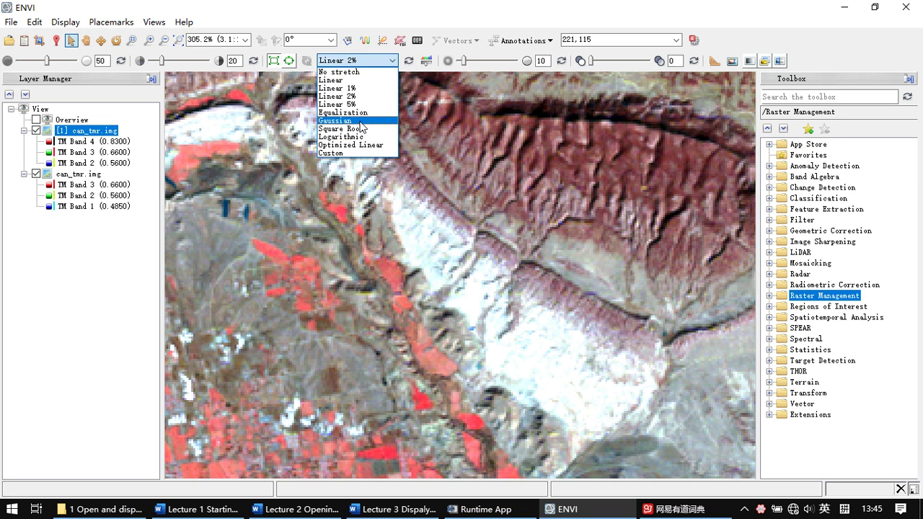
pyautogui.click(359, 80)
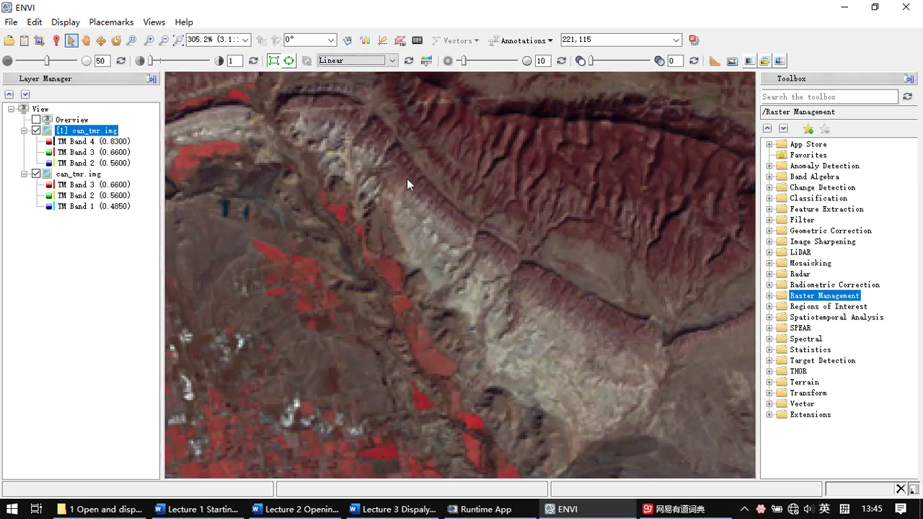
pyautogui.click(355, 61)
pyautogui.click(359, 105)
# Try the Equalization and Gaussian stretches on the colour-infrared layer
pyautogui.click(390, 62)
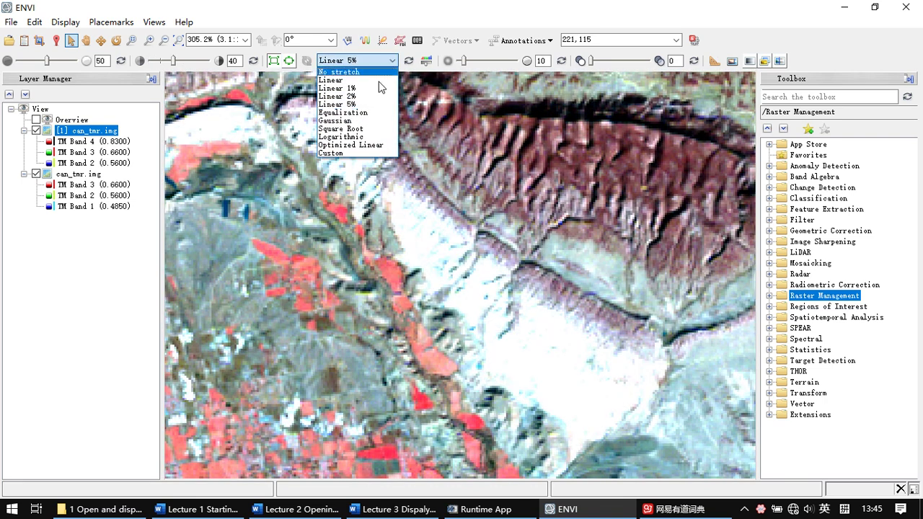
pyautogui.click(370, 114)
pyautogui.click(390, 61)
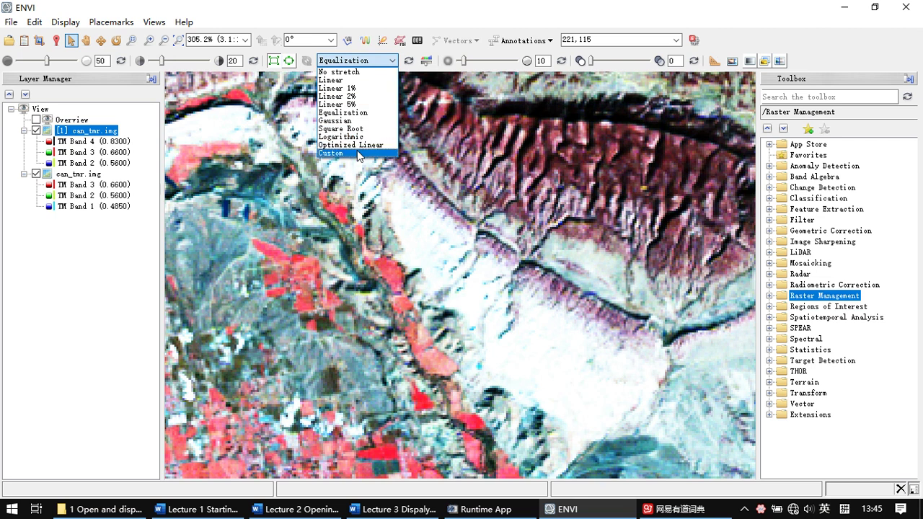
pyautogui.click(359, 124)
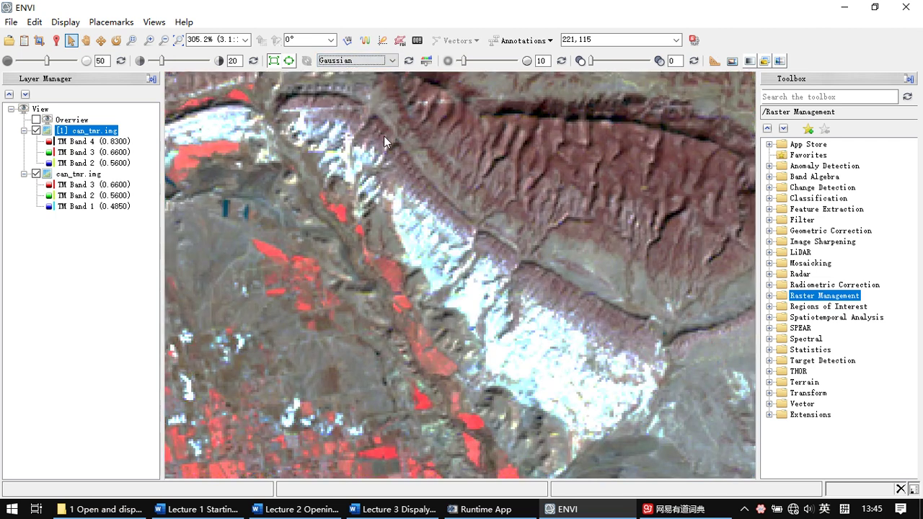
# Apply a Square Root stretch to the colour-infrared layer, based on the full extent, and check the whole image
pyautogui.click(370, 62)
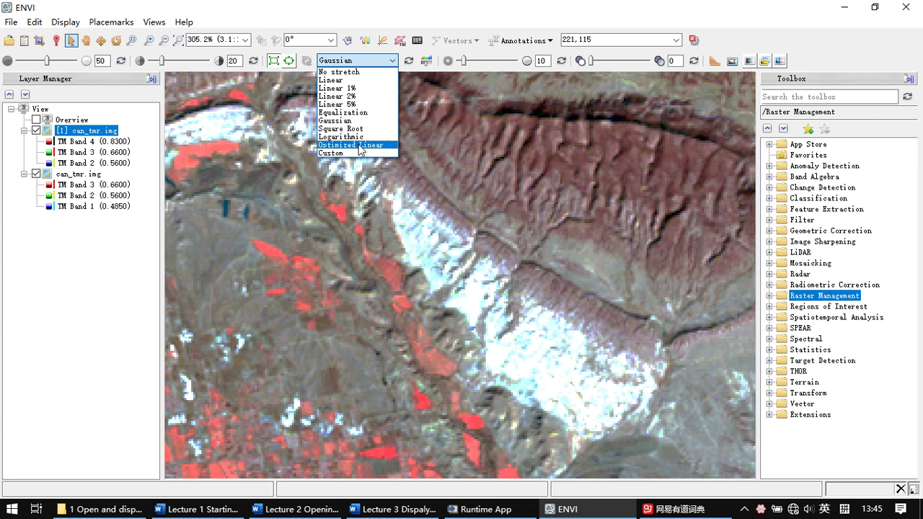
pyautogui.click(368, 129)
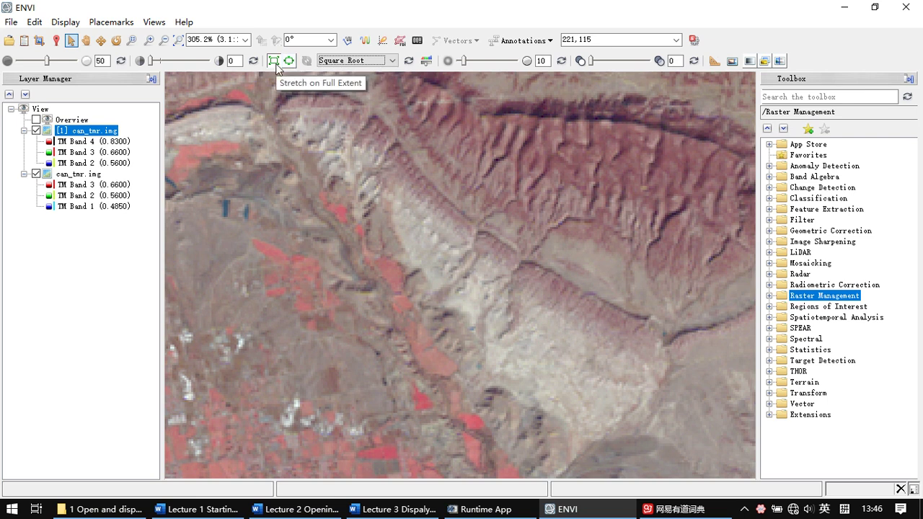
pyautogui.click(274, 62)
pyautogui.scroll(-5, 459, 192)
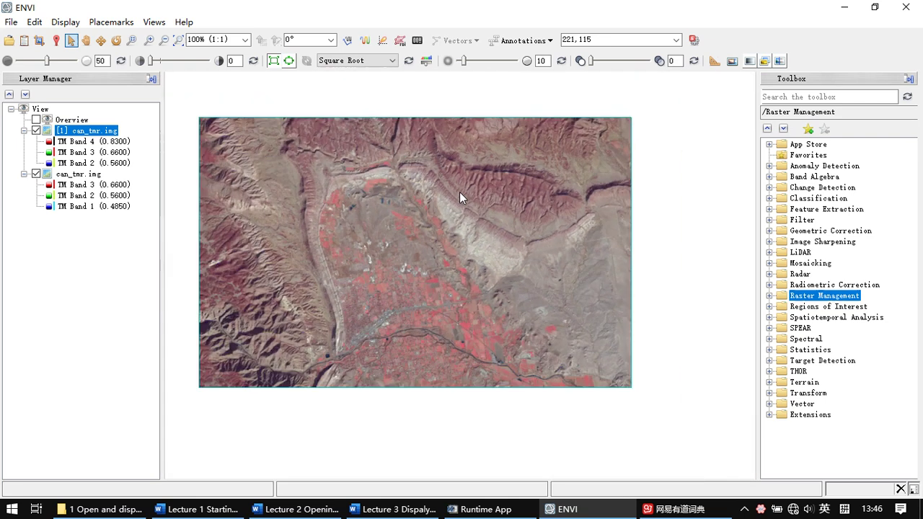
# Apply a Linear 2% stretch to the colour-infrared layer, based on the full extent
pyautogui.click(383, 63)
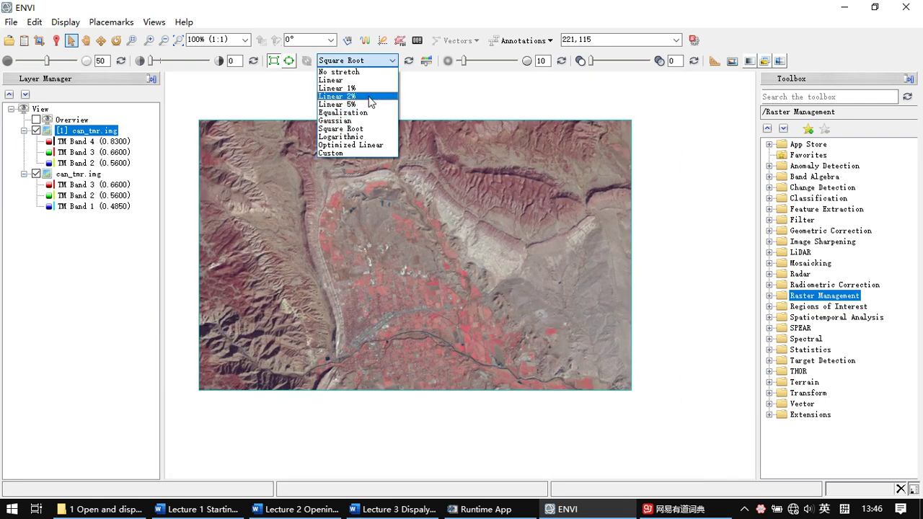
pyautogui.click(370, 98)
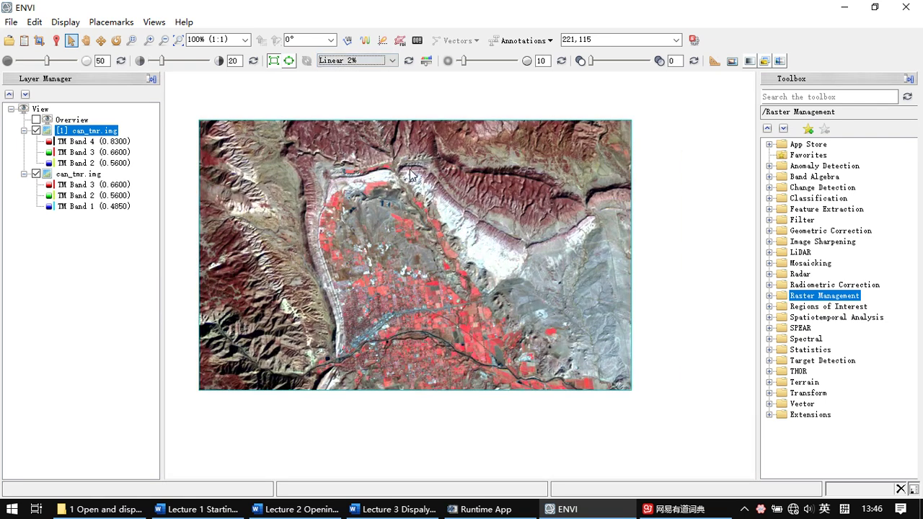
pyautogui.click(274, 62)
# Base the colour-infrared layer's stretch on the view extent over the dark red ridge in the upper part of the image
pyautogui.scroll(6, 479, 222)
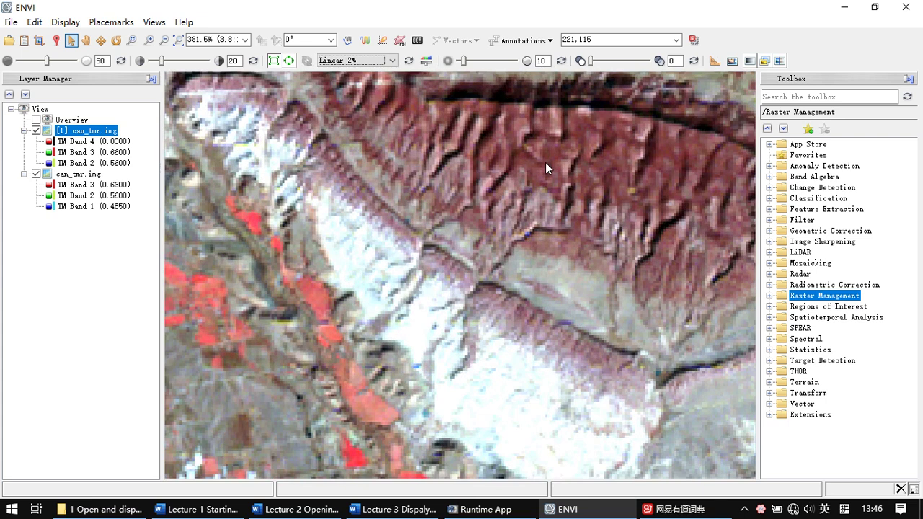
pyautogui.moveTo(545, 162); pyautogui.dragTo(513, 212)
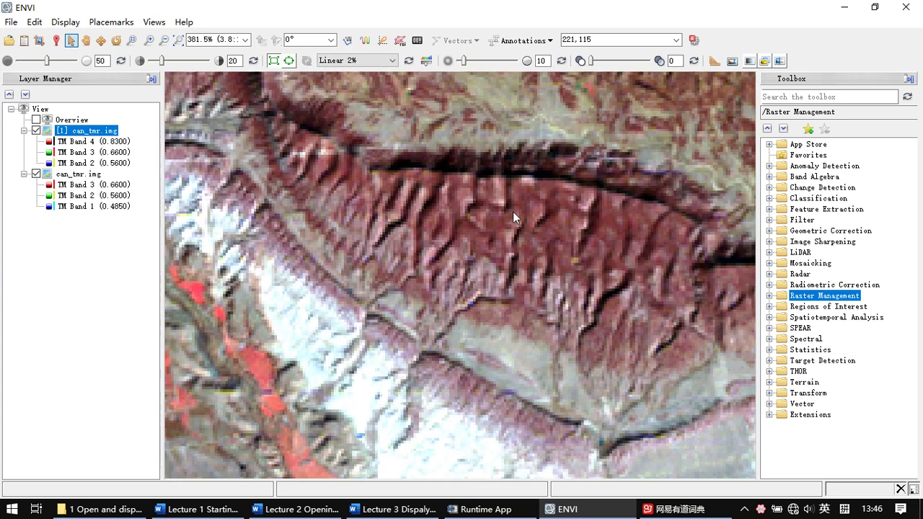
pyautogui.click(291, 62)
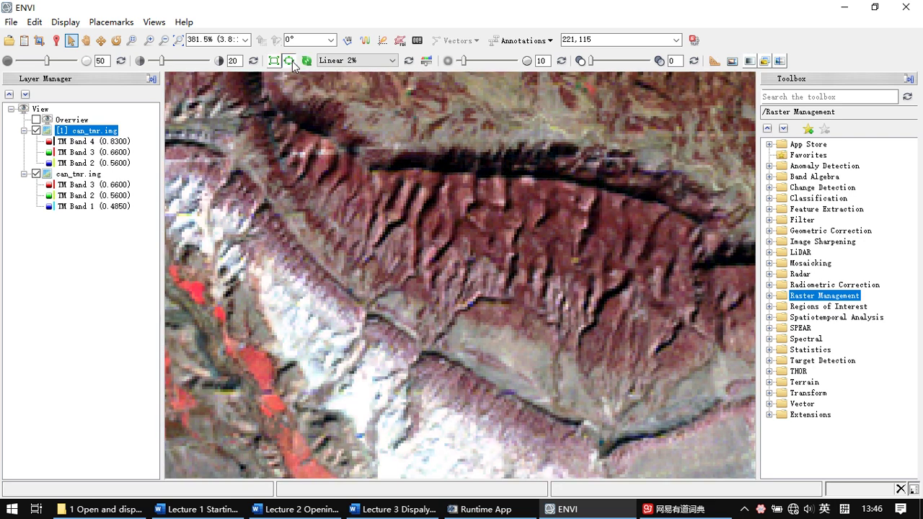
# Apply a Gaussian stretch to the colour-infrared layer in a closer view of the ridge
pyautogui.scroll(4, 490, 140)
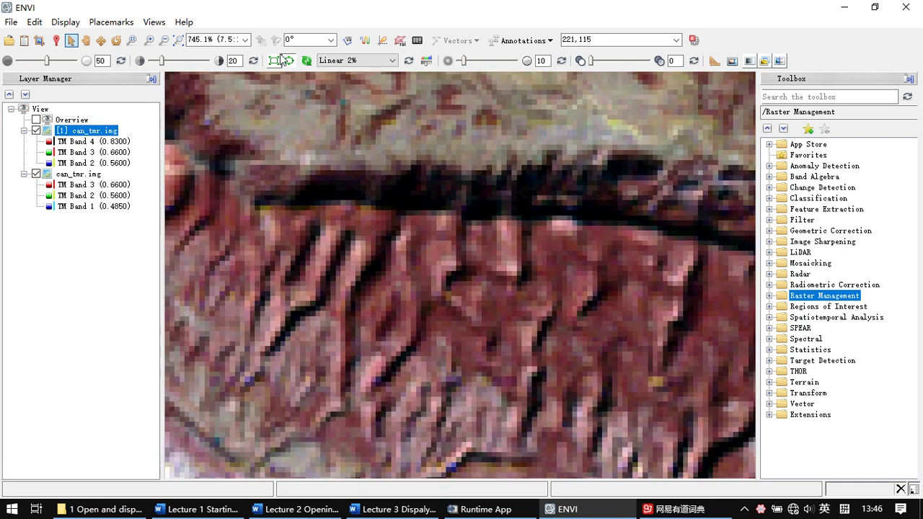
pyautogui.click(357, 61)
pyautogui.click(363, 121)
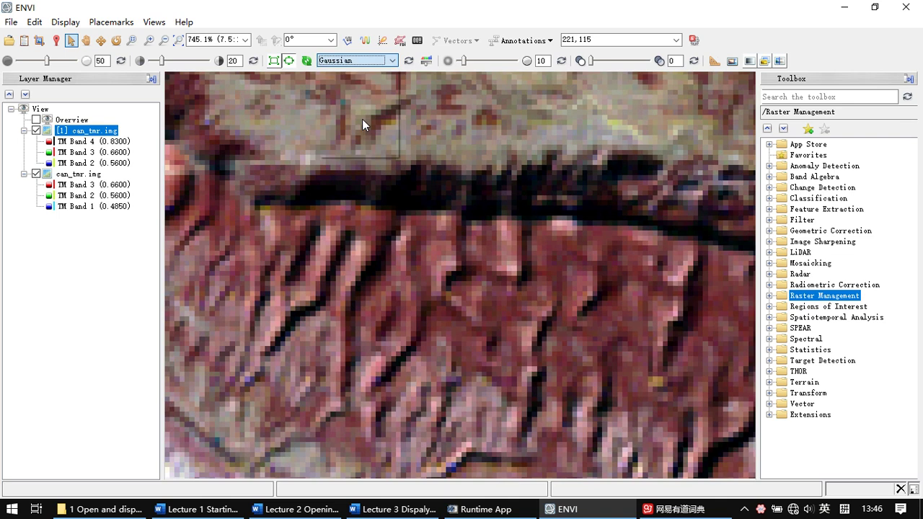
# Compare the Gaussian stretch on the full extent with the view extent, keep the view extent, and show the Overview
pyautogui.click(275, 62)
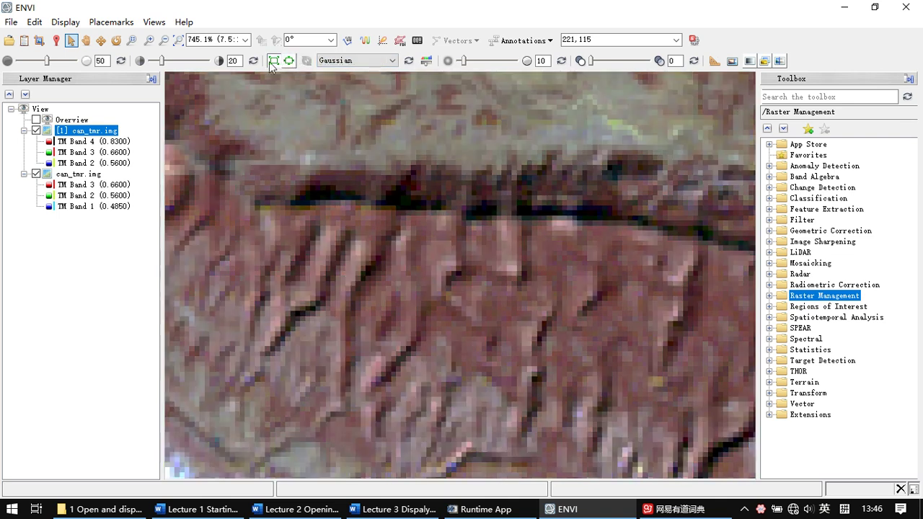
pyautogui.click(289, 60)
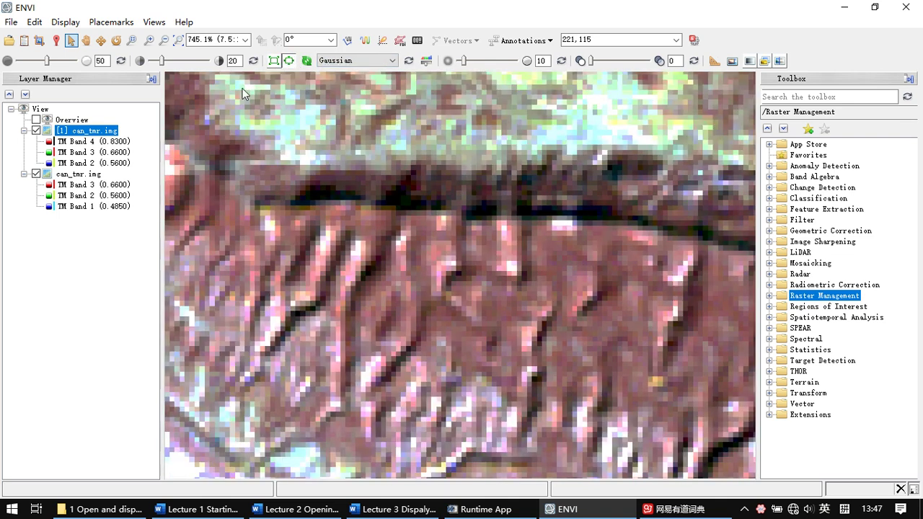
pyautogui.click(35, 121)
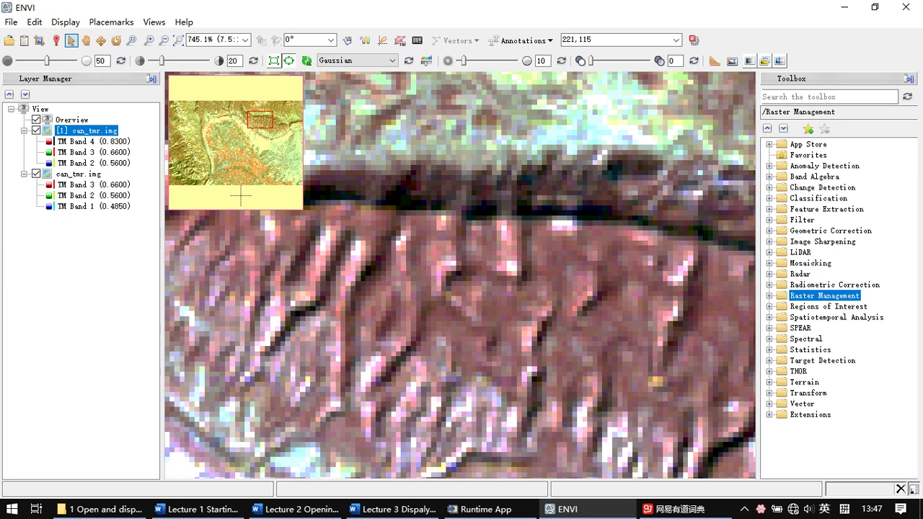
# View the custom stretch histogram of the colour-infrared layer and minimise its window
pyautogui.click(291, 62)
pyautogui.click(357, 61)
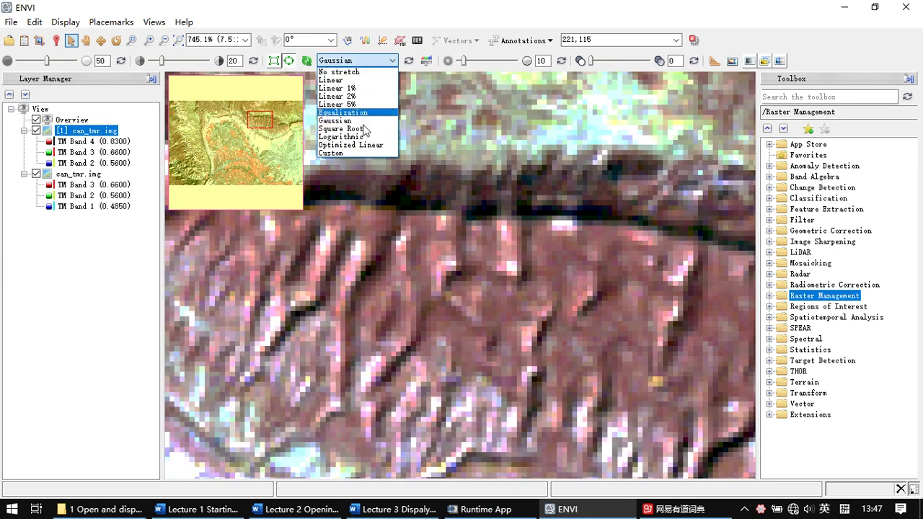
pyautogui.click(342, 154)
pyautogui.moveTo(421, 133); pyautogui.dragTo(346, 173)
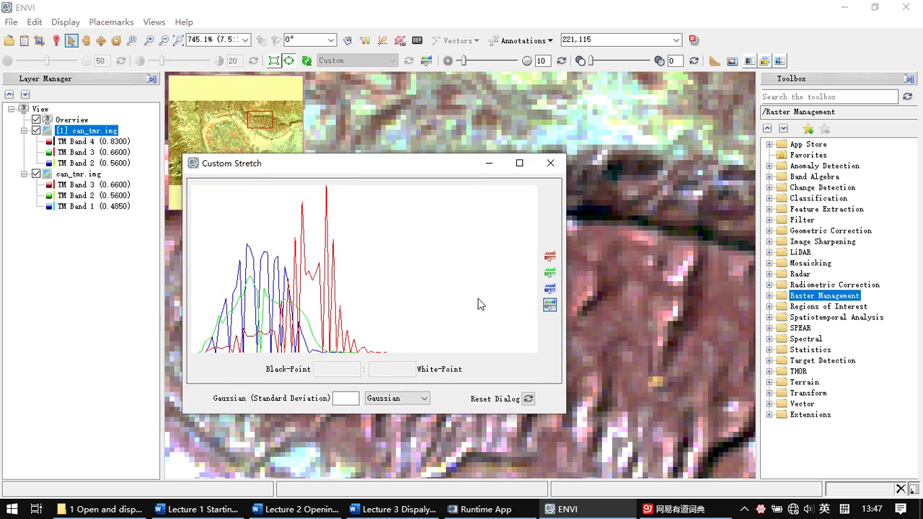
pyautogui.click(499, 165)
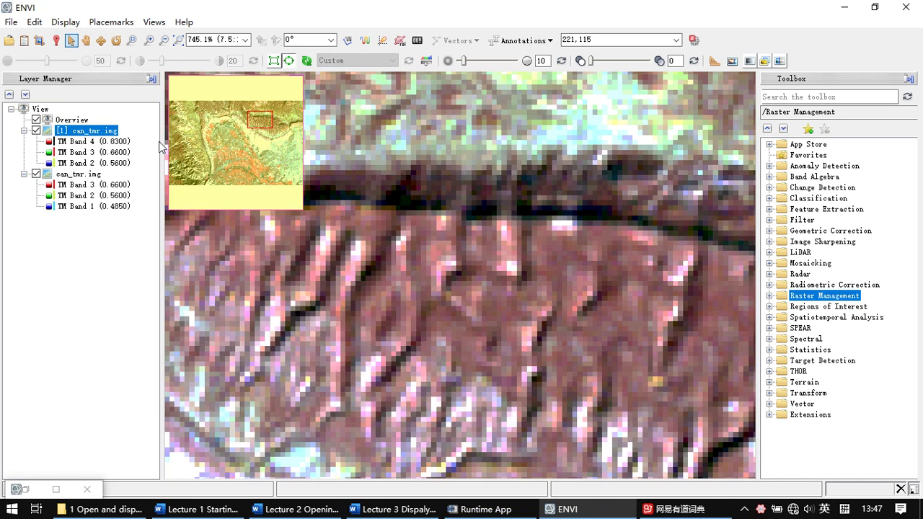
# Hide the Overview and both colour layers and load TM Band 3 (0.6600) of can_tmr.img as a grayscale layer
pyautogui.click(36, 131)
pyautogui.click(36, 120)
pyautogui.click(36, 173)
pyautogui.click(24, 41)
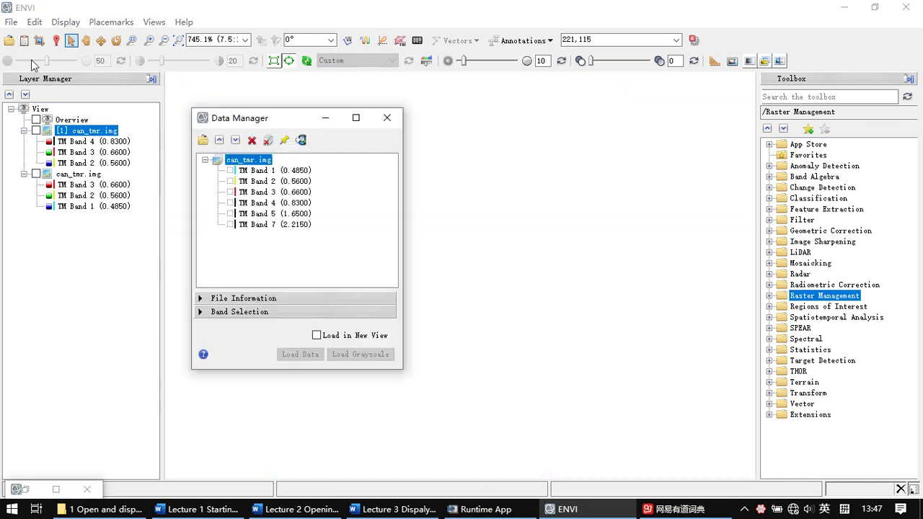
pyautogui.click(276, 193)
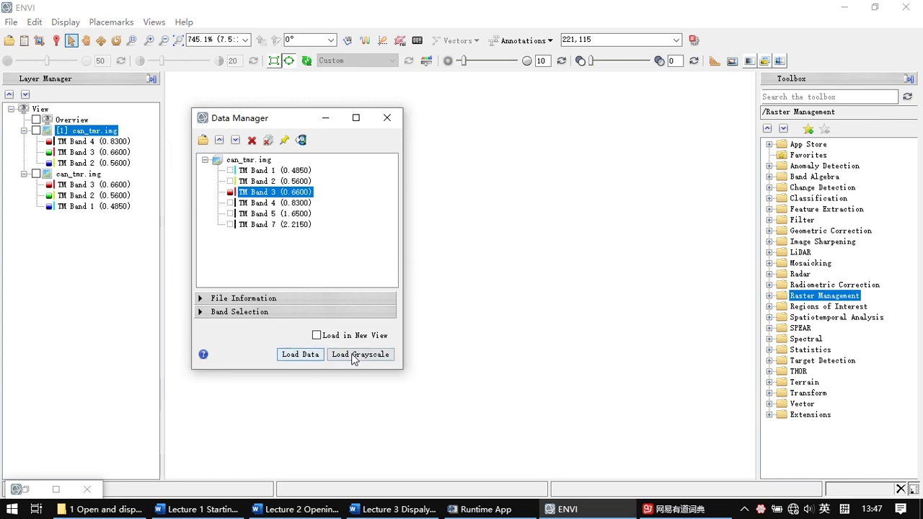
pyautogui.click(365, 355)
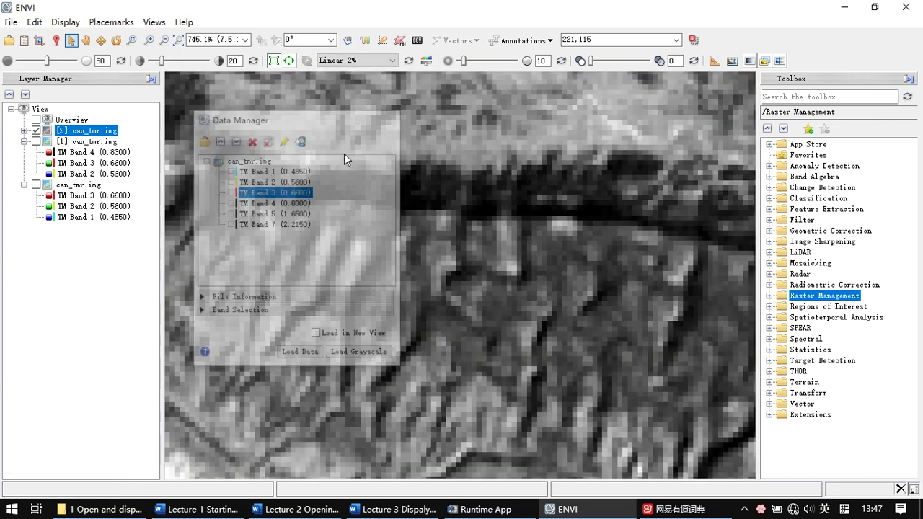
# Open a custom stretch for the TM Band 3 grayscale layer and move its white point to about 47.55
pyautogui.scroll(-5, 413, 222)
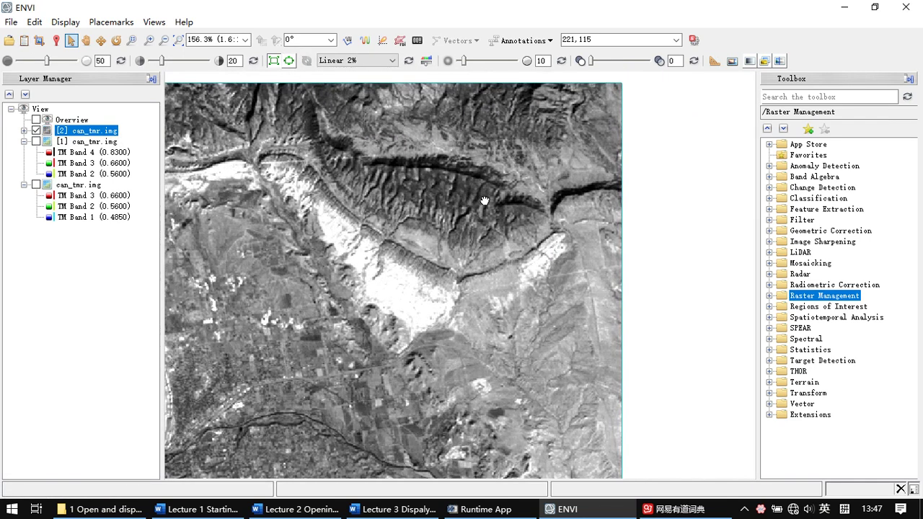
pyautogui.click(371, 61)
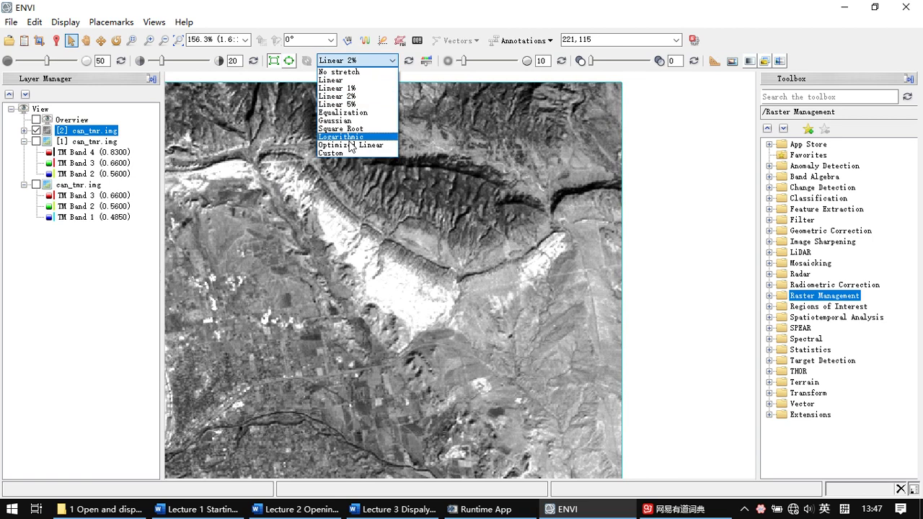
pyautogui.click(348, 153)
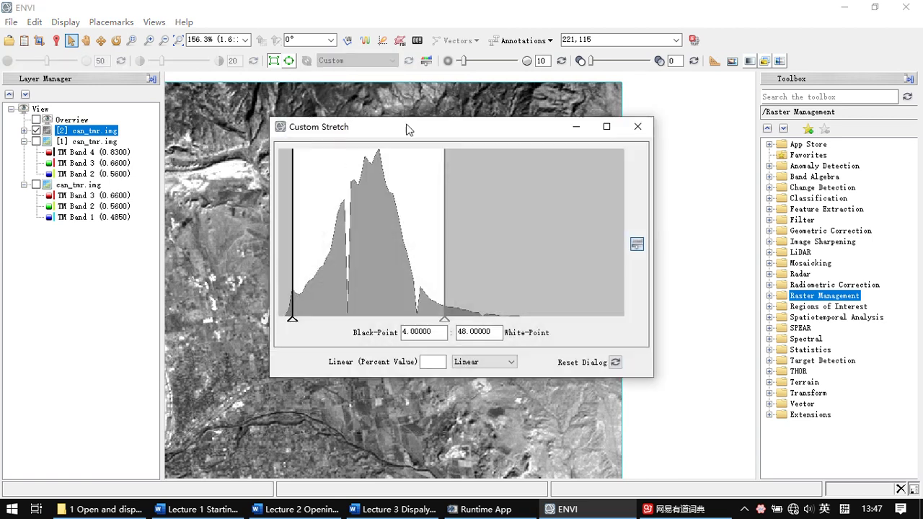
pyautogui.moveTo(447, 127); pyautogui.dragTo(592, 147)
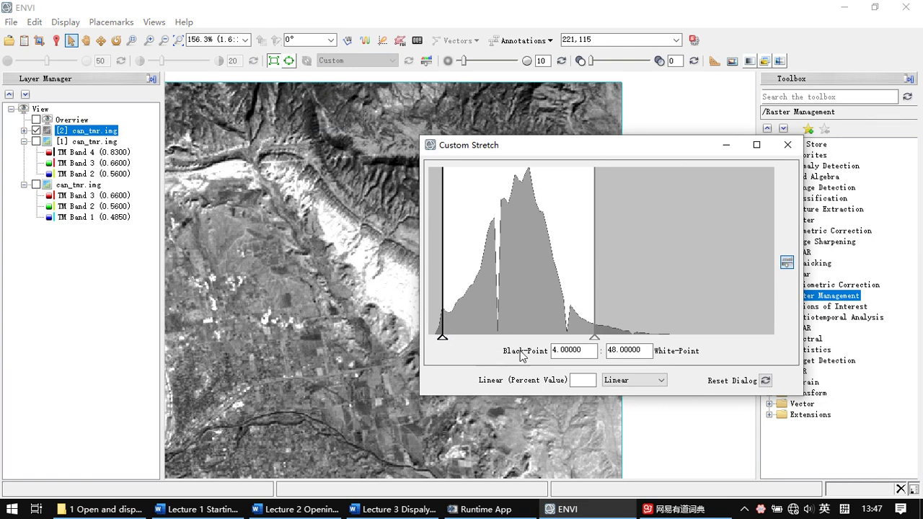
pyautogui.click(558, 351)
pyautogui.click(441, 288)
pyautogui.click(555, 351)
pyautogui.moveTo(593, 316); pyautogui.dragTo(592, 315)
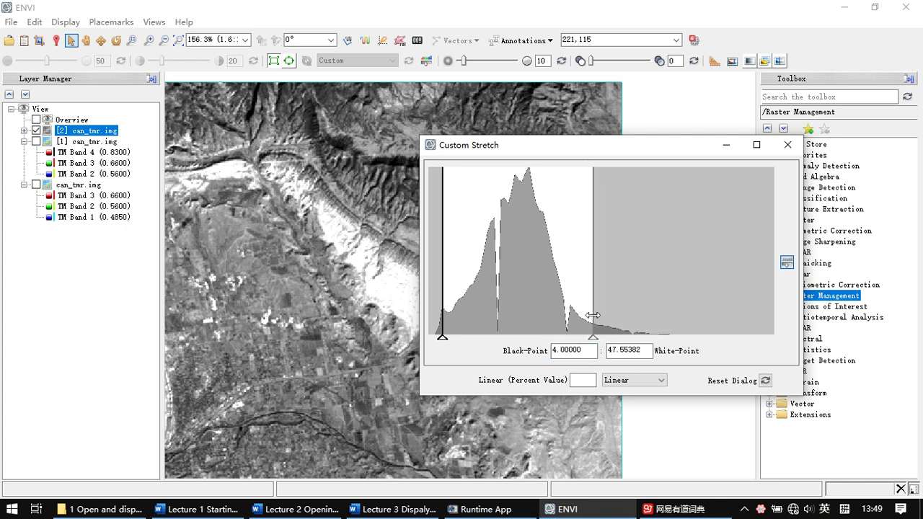
pyautogui.click(615, 350)
# Read the pixel values of the bright slope below the dark ridge and compare them with the stretch's white point
pyautogui.click(56, 40)
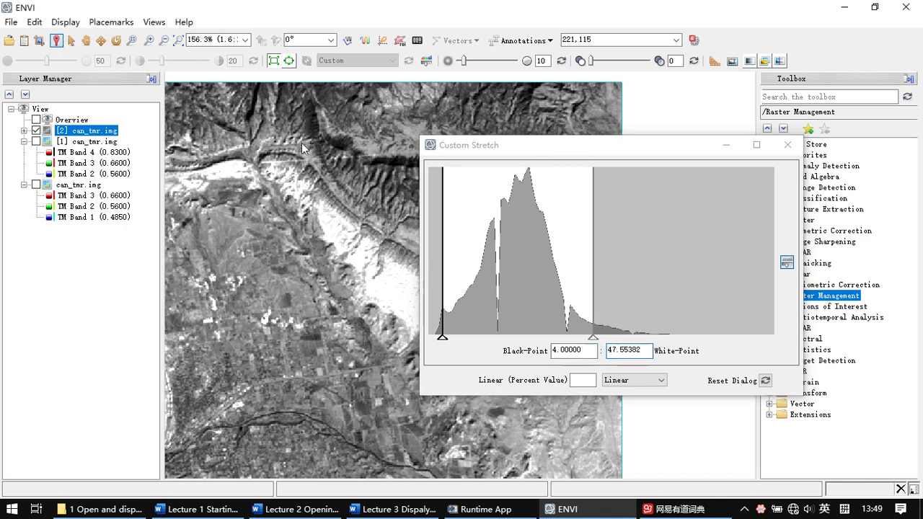
pyautogui.hotkey('ctrl', 'shift', 'v')
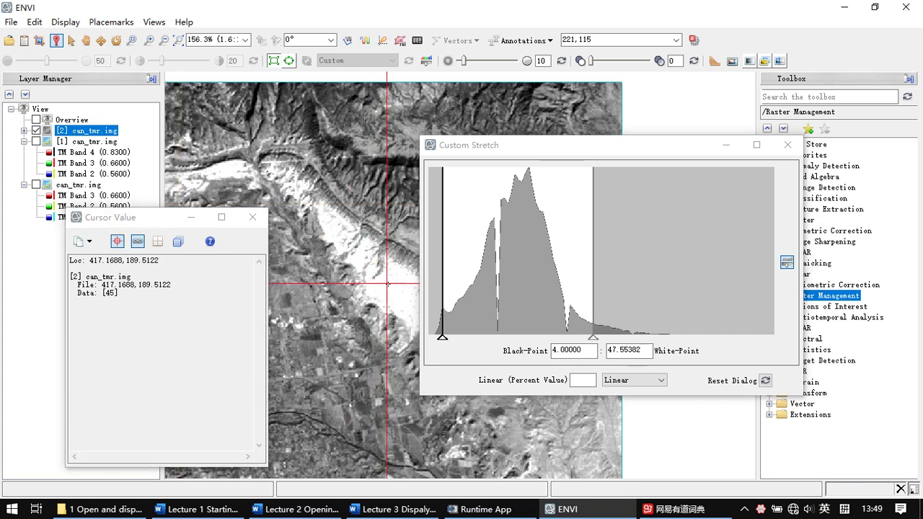
pyautogui.doubleClick(112, 294)
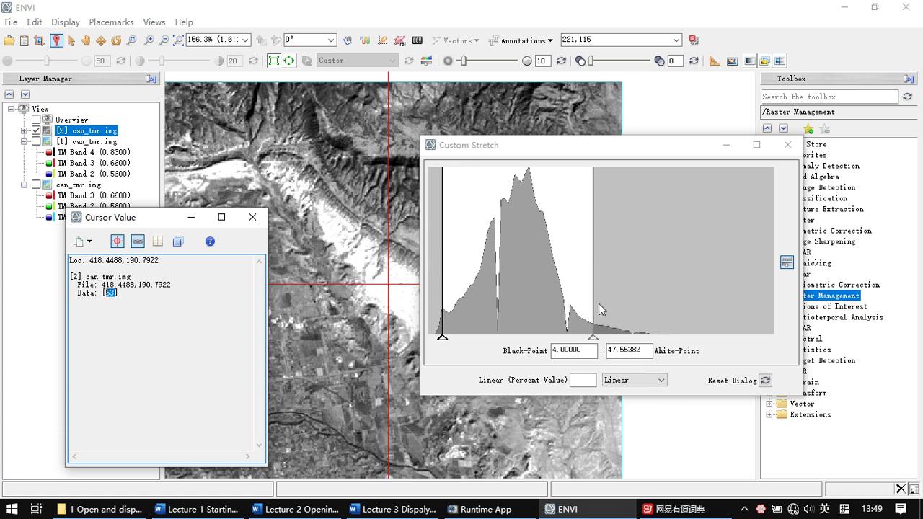
pyautogui.click(612, 350)
pyautogui.click(390, 289)
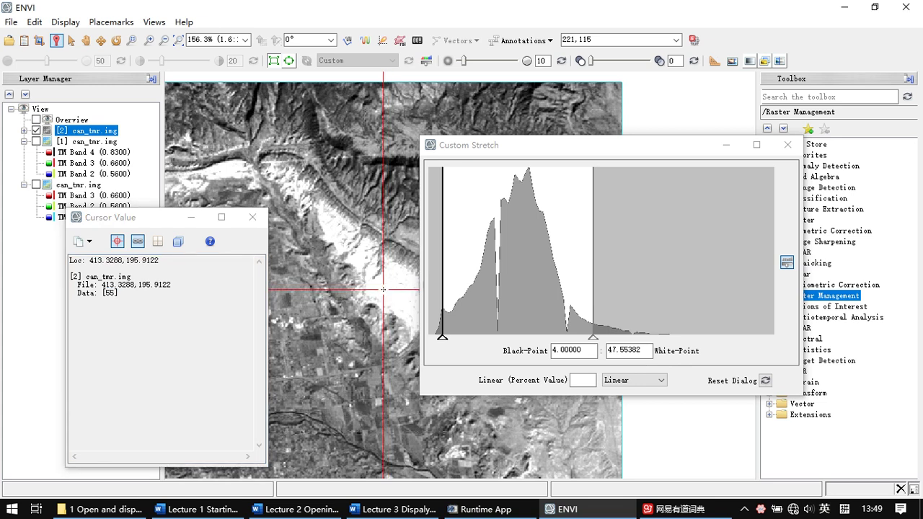
pyautogui.click(388, 290)
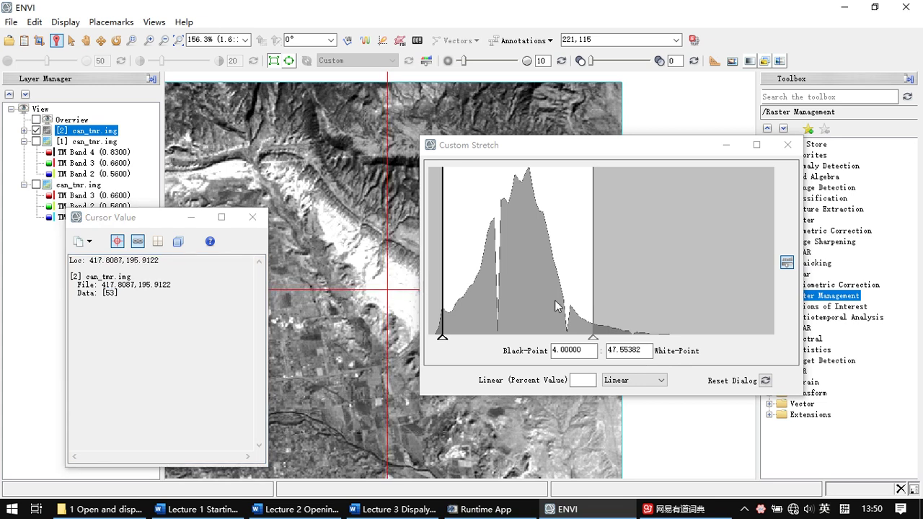
# Lower the grayscale layer's white point through about 45.21 and 31.31 to about 27.01 and examine the brightened image
pyautogui.moveTo(592, 285); pyautogui.dragTo(585, 284)
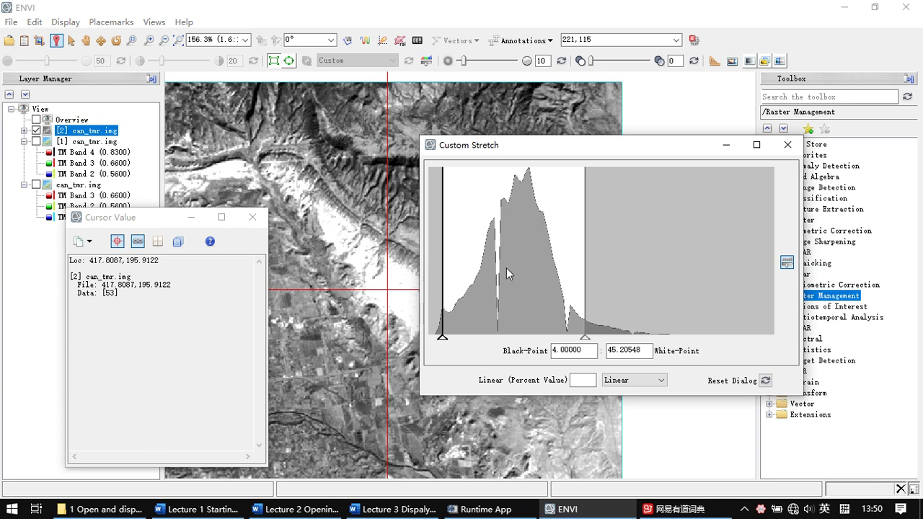
pyautogui.moveTo(579, 260); pyautogui.dragTo(537, 262)
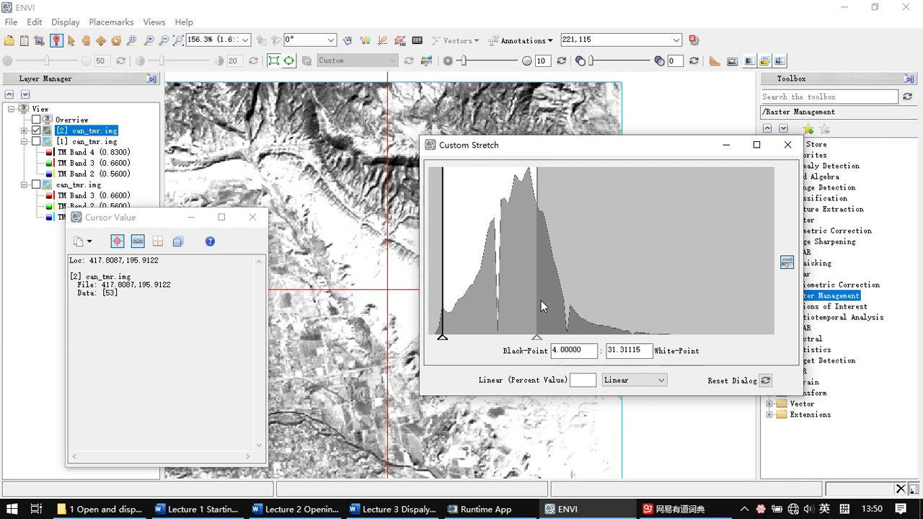
pyautogui.moveTo(538, 297); pyautogui.dragTo(522, 298)
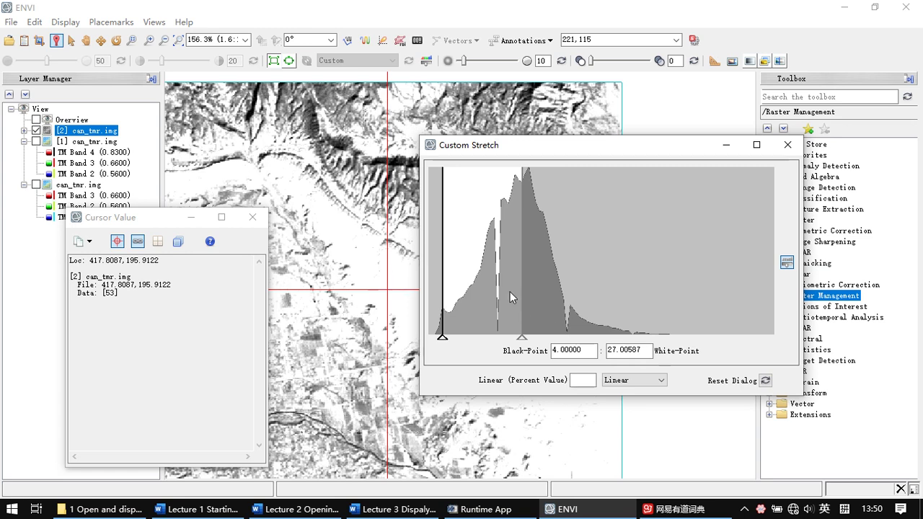
pyautogui.scroll(-2, 327, 194)
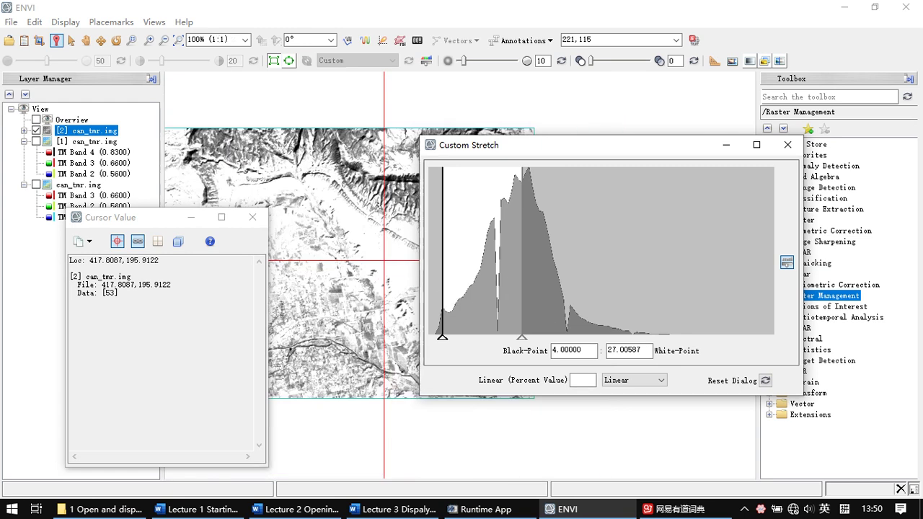
pyautogui.scroll(3, 368, 218)
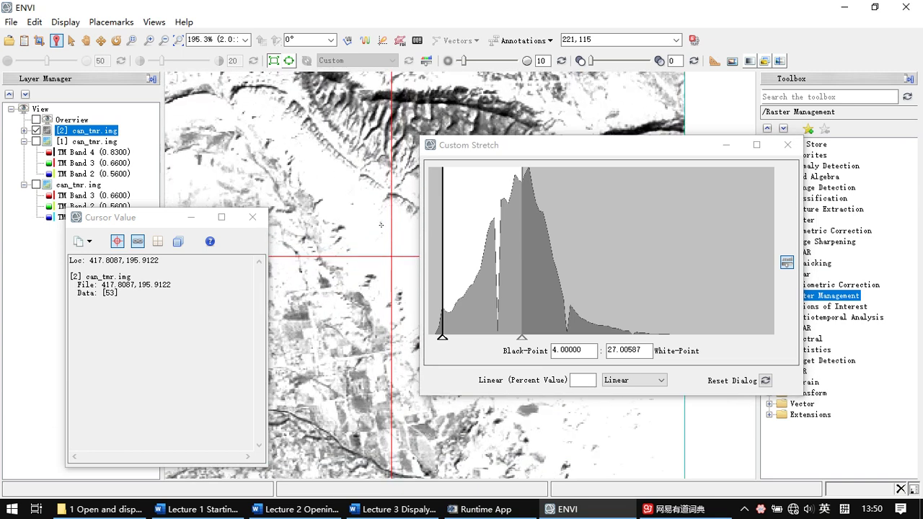
# Raise the white point back to about 45.21, then reset the grayscale layer's stretch to the default
pyautogui.moveTo(526, 269); pyautogui.dragTo(578, 281)
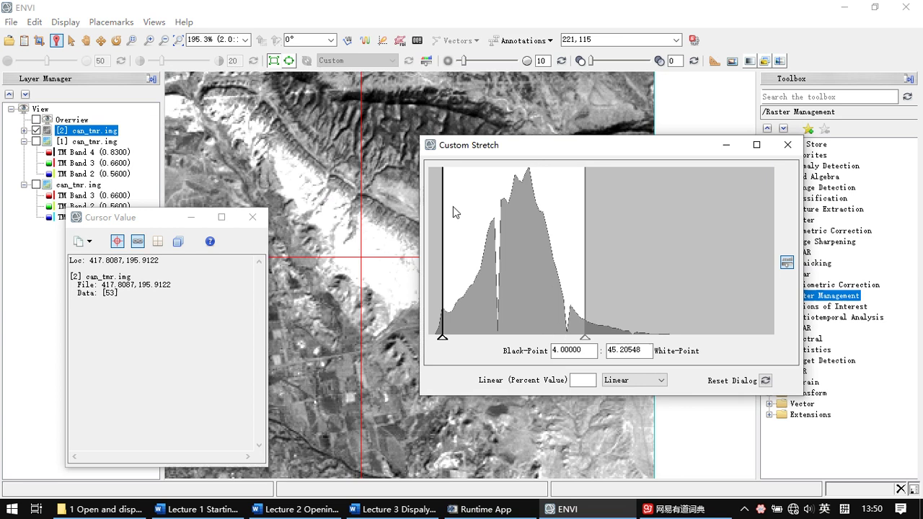
pyautogui.click(787, 144)
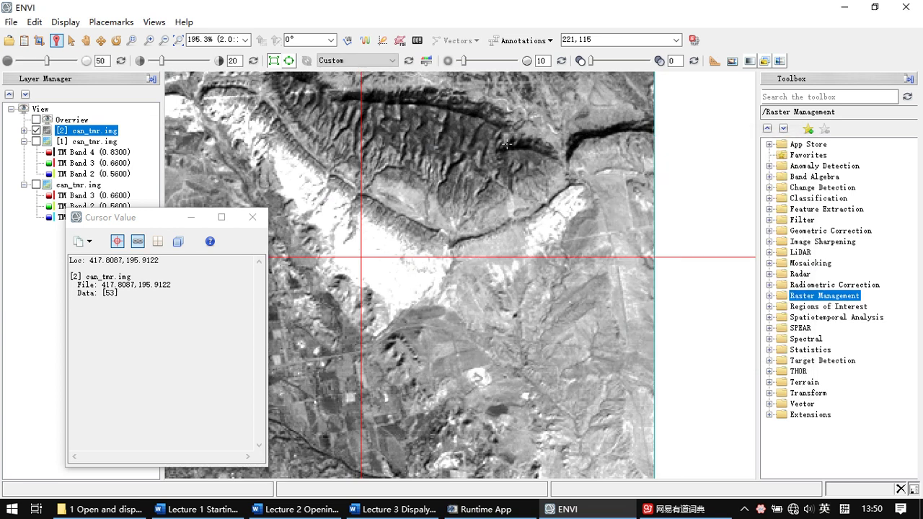
pyautogui.click(409, 63)
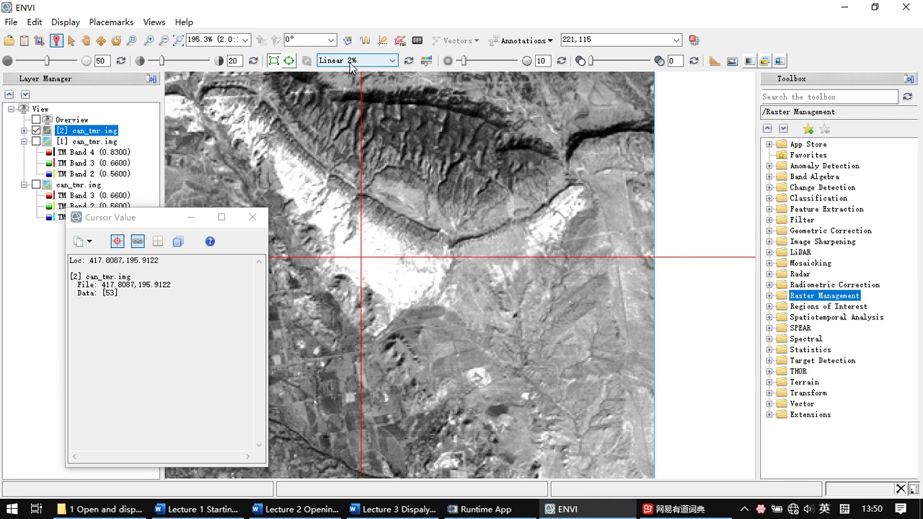
# Review the grayscale layer's stretch histogram and the list of available stretch types
pyautogui.click(427, 61)
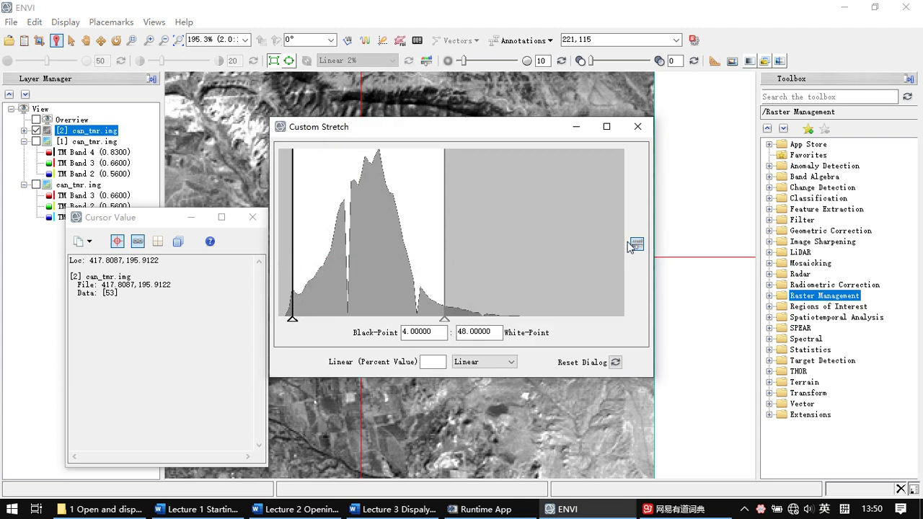
pyautogui.click(639, 128)
pyautogui.click(357, 61)
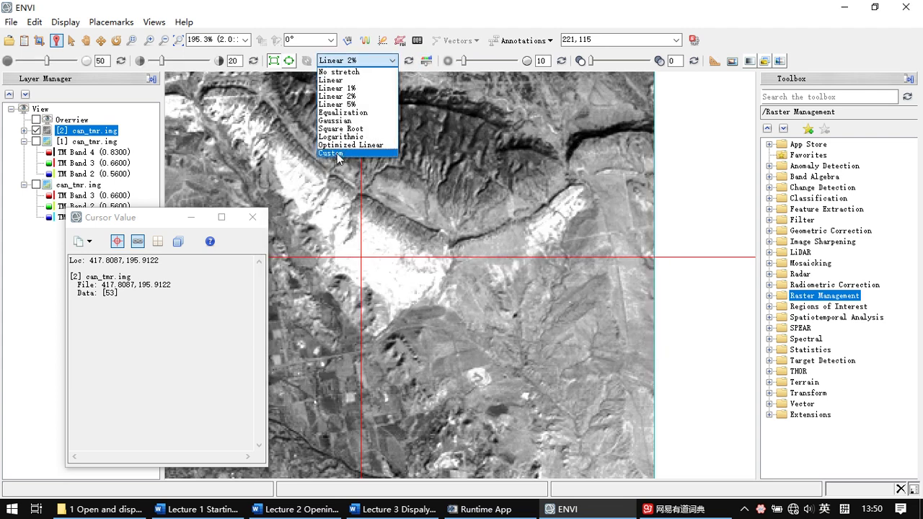
pyautogui.click(499, 58)
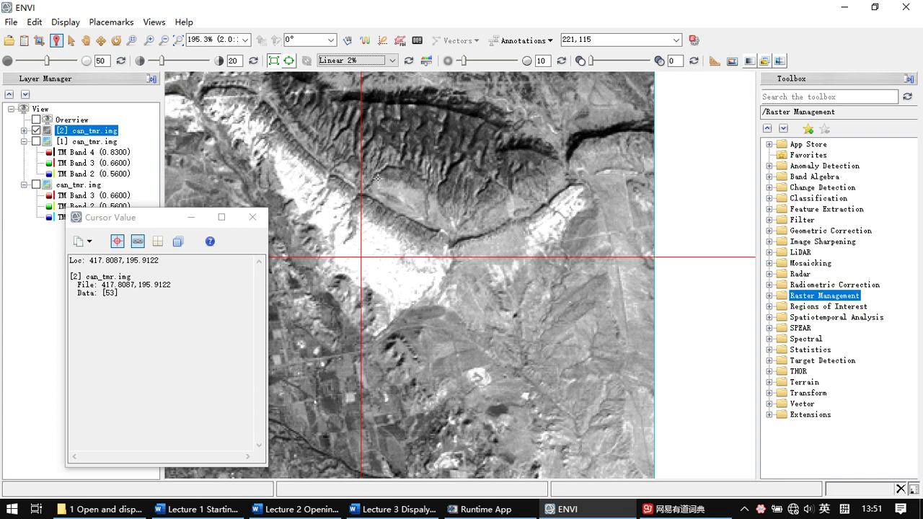
# Measure with the Mensuration tool a five-segment polyline about 534 pixels long around the bright slope, and reposition the Cursor Value window
pyautogui.click(253, 216)
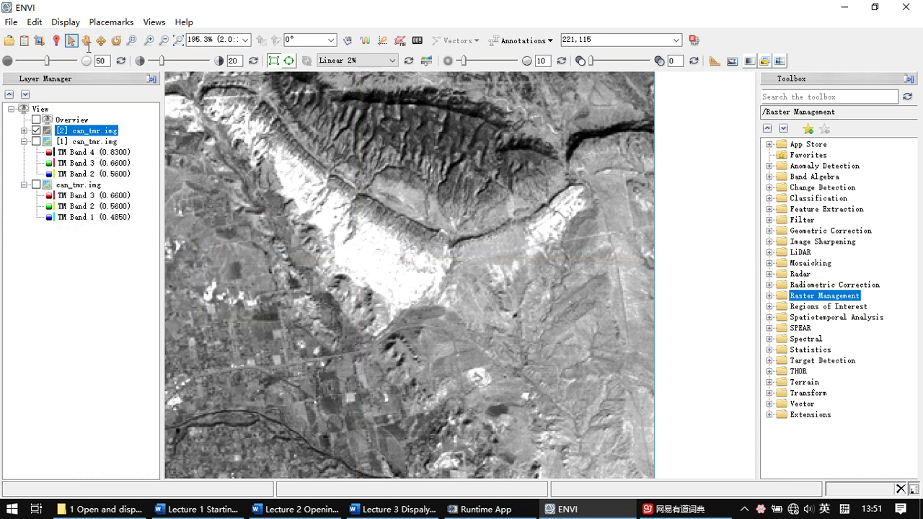
pyautogui.click(713, 62)
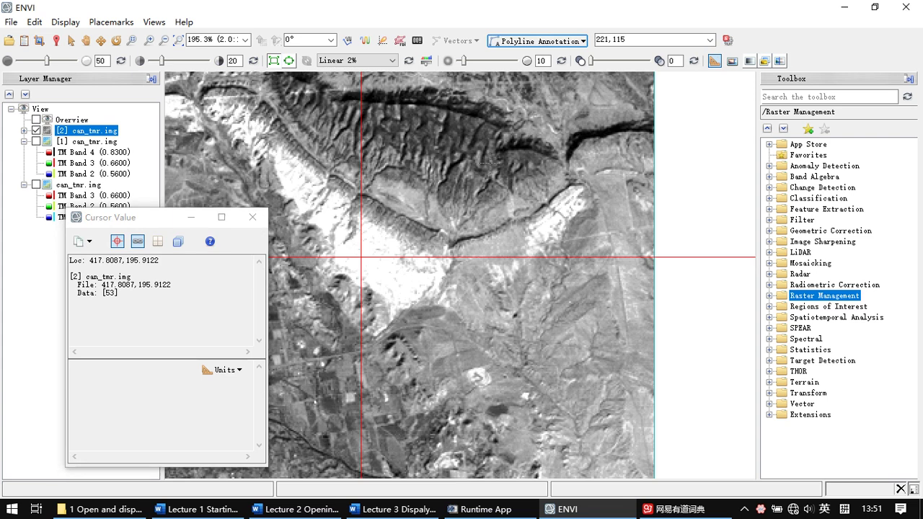
pyautogui.click(413, 211)
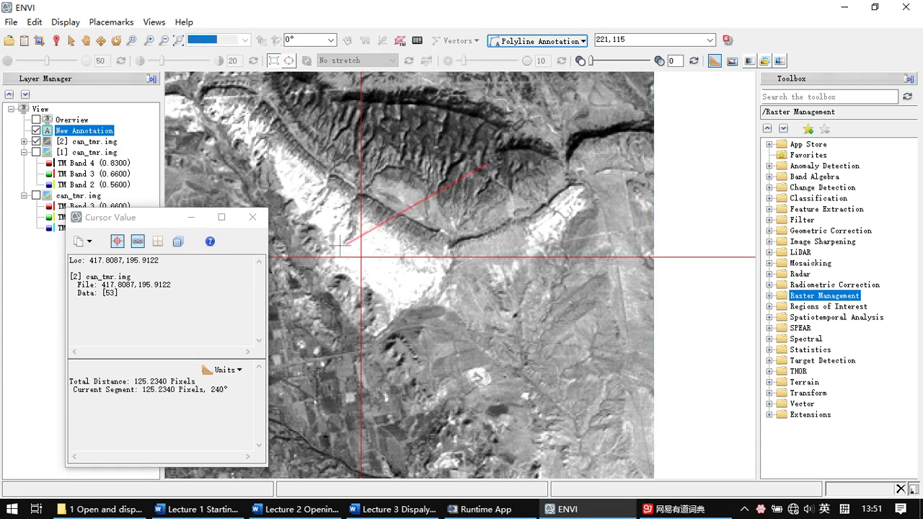
pyautogui.click(321, 247)
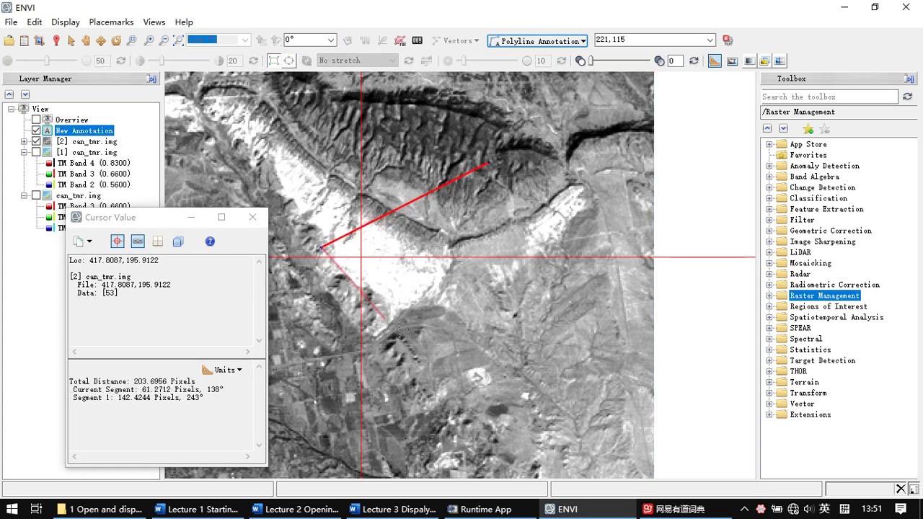
pyautogui.click(469, 379)
pyautogui.click(609, 301)
pyautogui.click(559, 195)
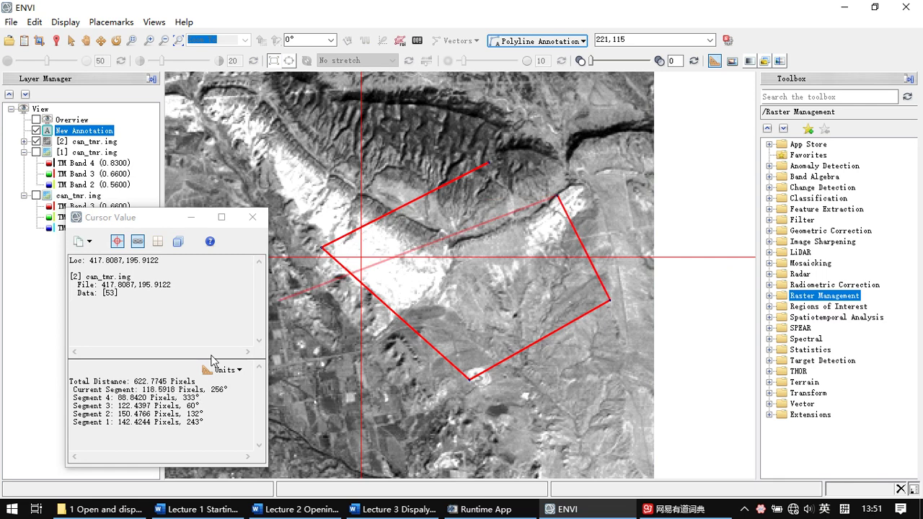
pyautogui.click(517, 194)
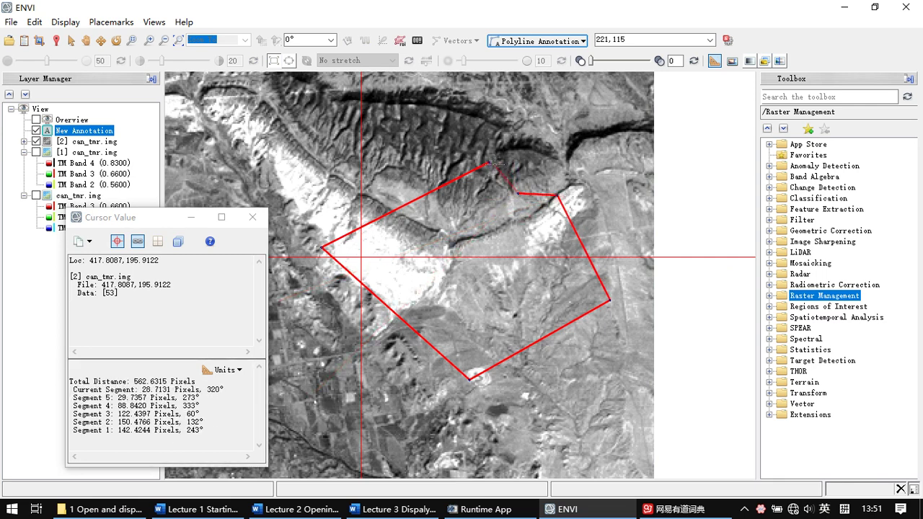
pyautogui.doubleClick(519, 160)
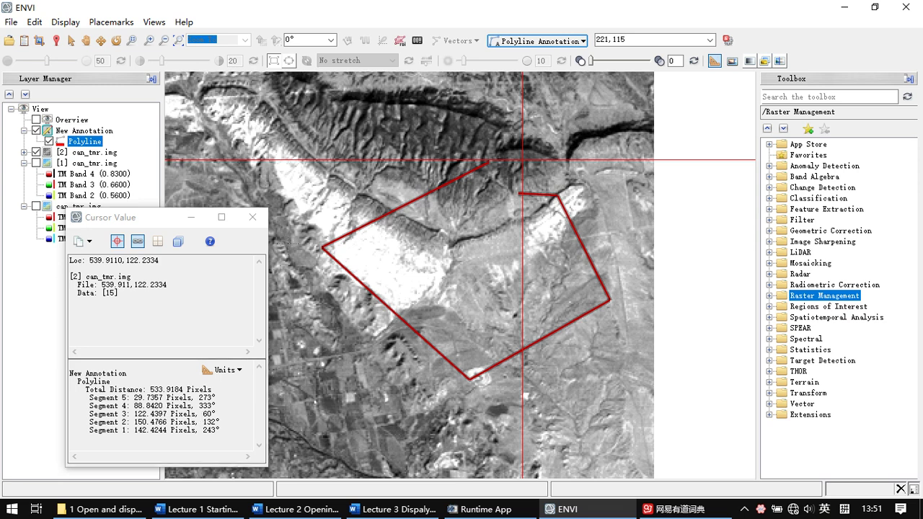
pyautogui.moveTo(164, 210); pyautogui.dragTo(185, 102)
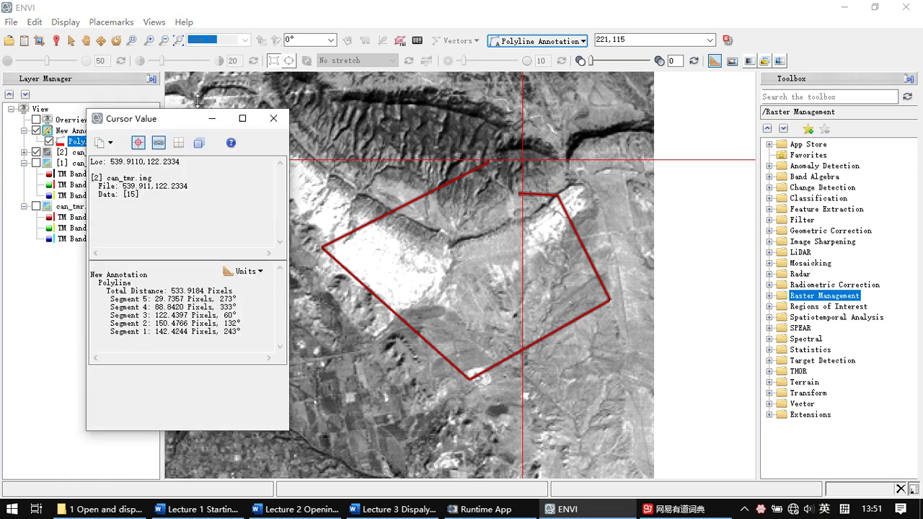
# Enlarge the Cursor Value window and measure with Polygon Annotation an eight-segment area of about 4,241 square pixels just south of the polyline
pyautogui.moveTo(187, 431); pyautogui.dragTo(188, 487)
pyautogui.click(533, 41)
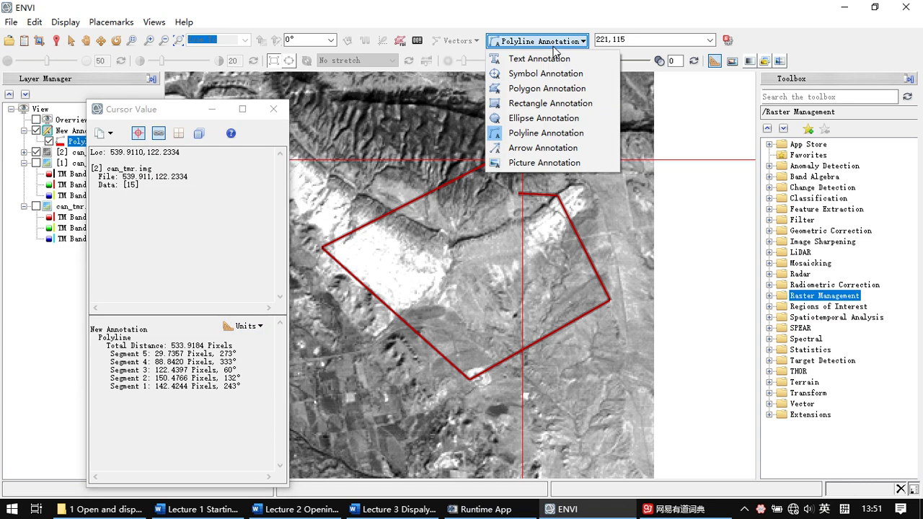
pyautogui.click(539, 88)
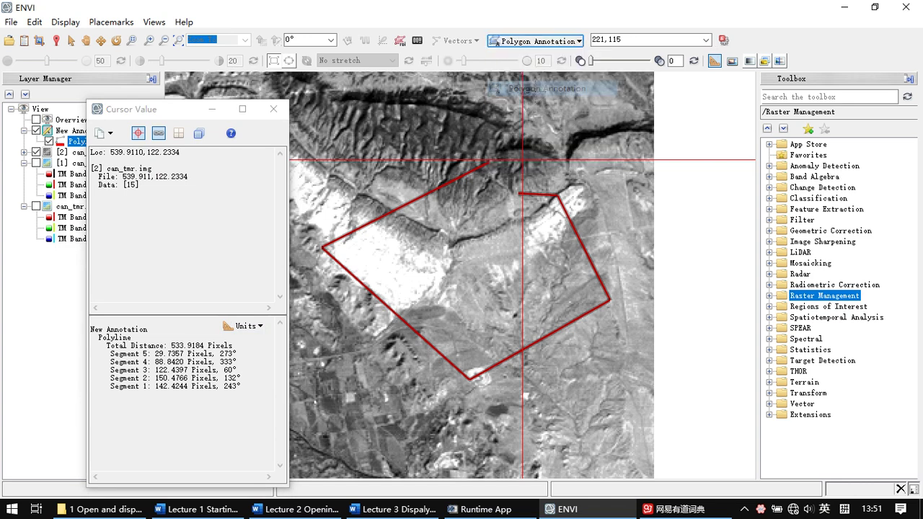
pyautogui.click(372, 388)
pyautogui.click(479, 443)
pyautogui.click(571, 439)
pyautogui.click(561, 413)
pyautogui.click(477, 388)
pyautogui.click(415, 381)
pyautogui.click(355, 371)
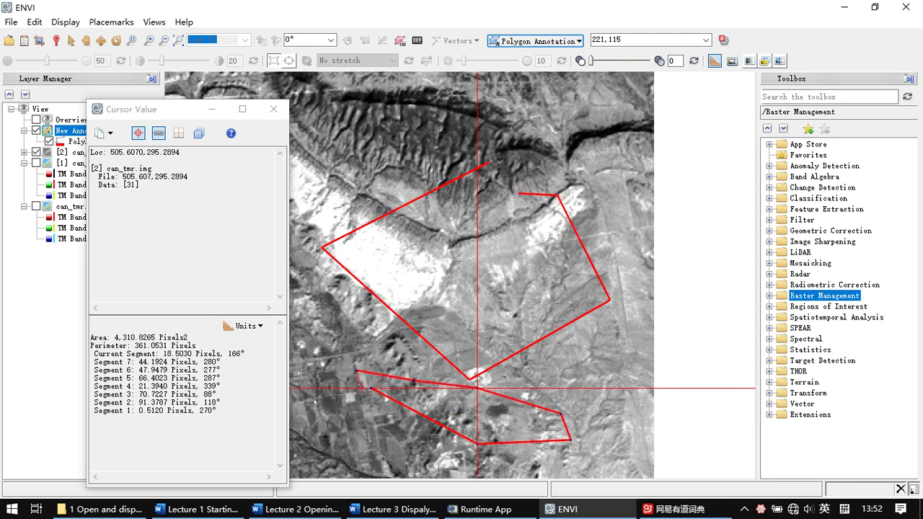
pyautogui.doubleClick(371, 389)
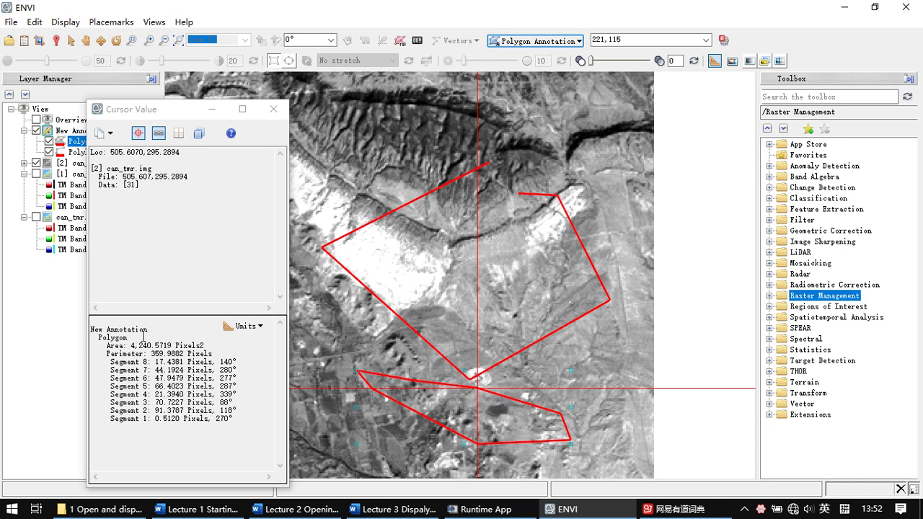
# Examine the polygon's mensuration results and highlight its area line
pyautogui.moveTo(157, 369); pyautogui.dragTo(182, 417)
pyautogui.click(182, 417)
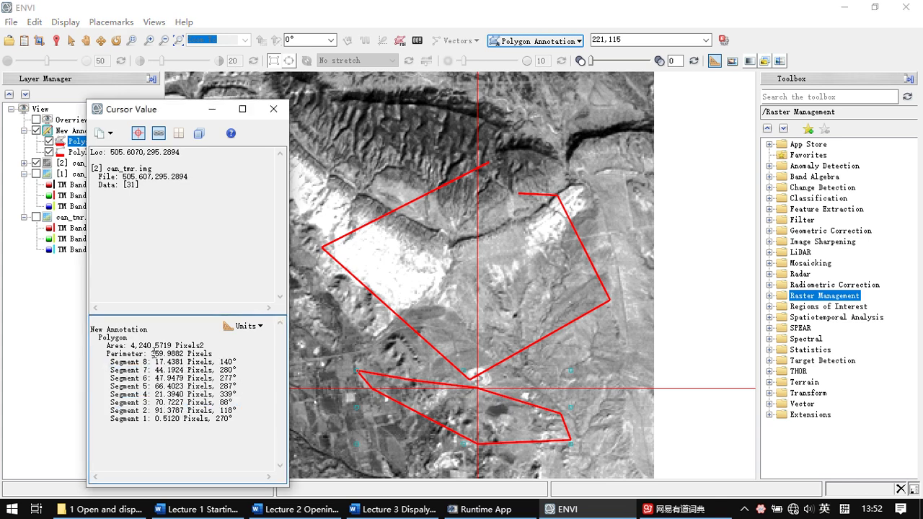
pyautogui.moveTo(101, 345); pyautogui.dragTo(230, 349)
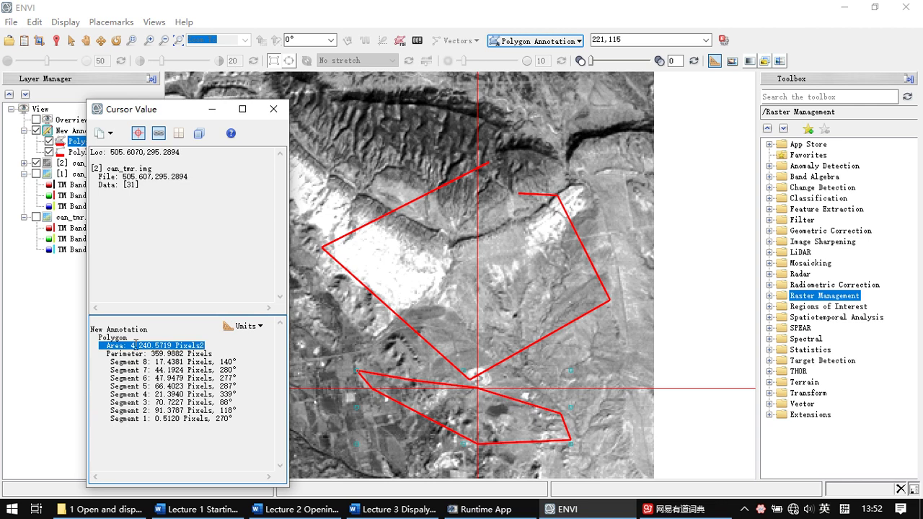
# Switch the annotation type to Rectangle and to Ellipse, close the Cursor Value window, and review the available annotation types
pyautogui.click(559, 46)
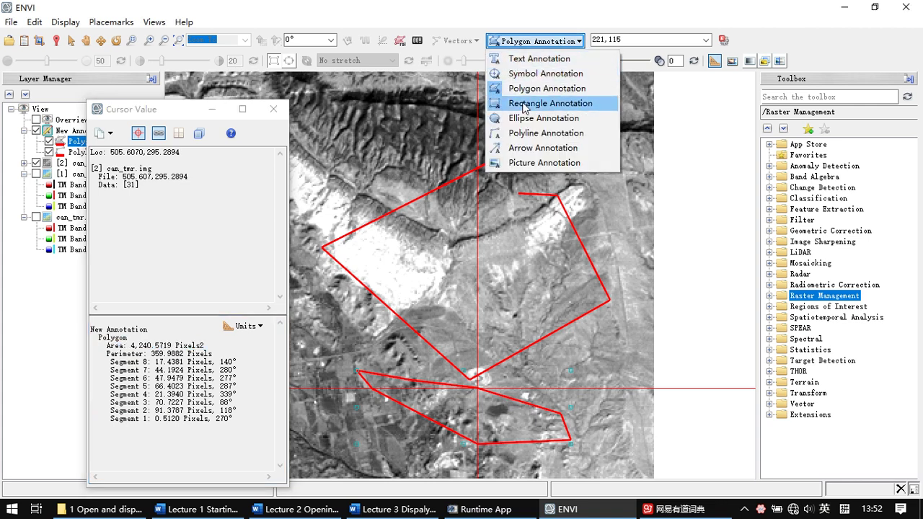
pyautogui.click(524, 106)
pyautogui.click(532, 41)
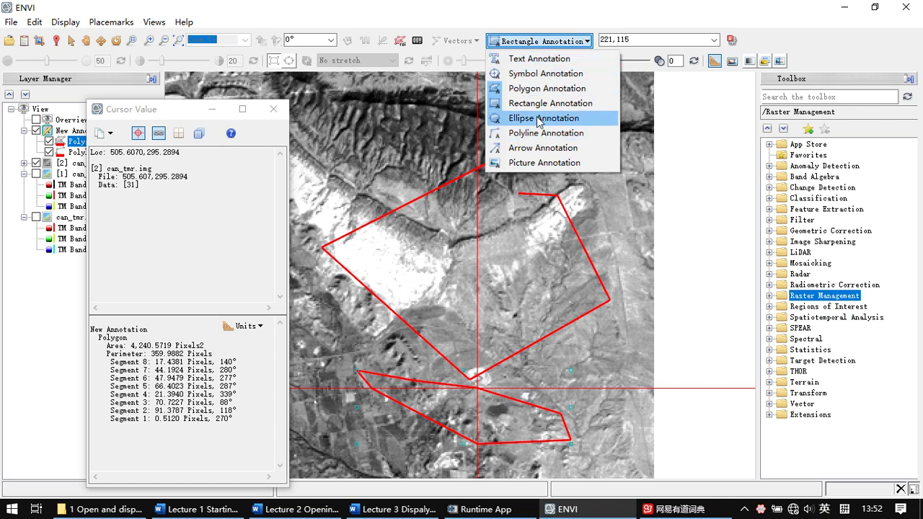
pyautogui.click(538, 120)
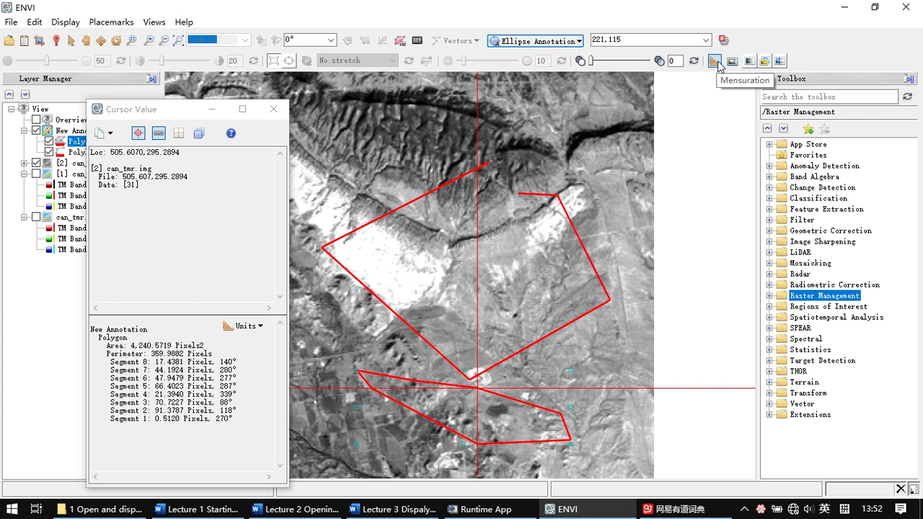
pyautogui.click(273, 109)
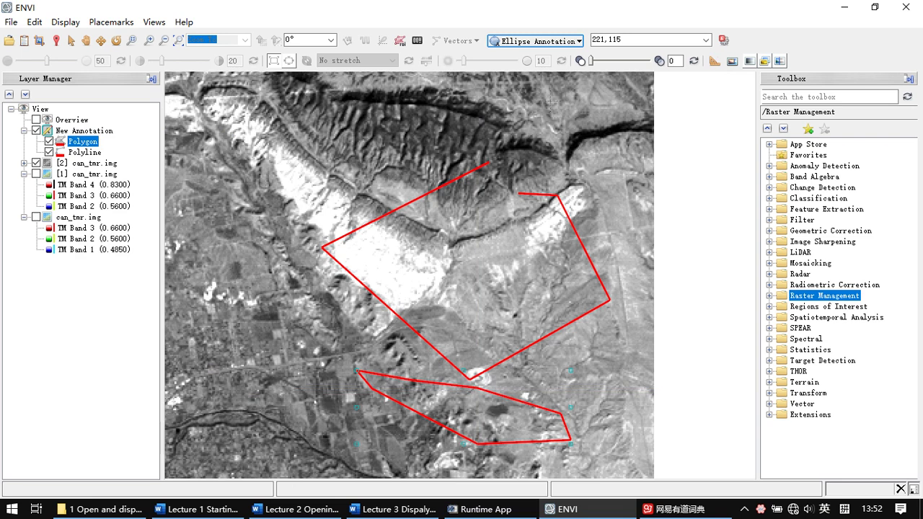
pyautogui.click(568, 43)
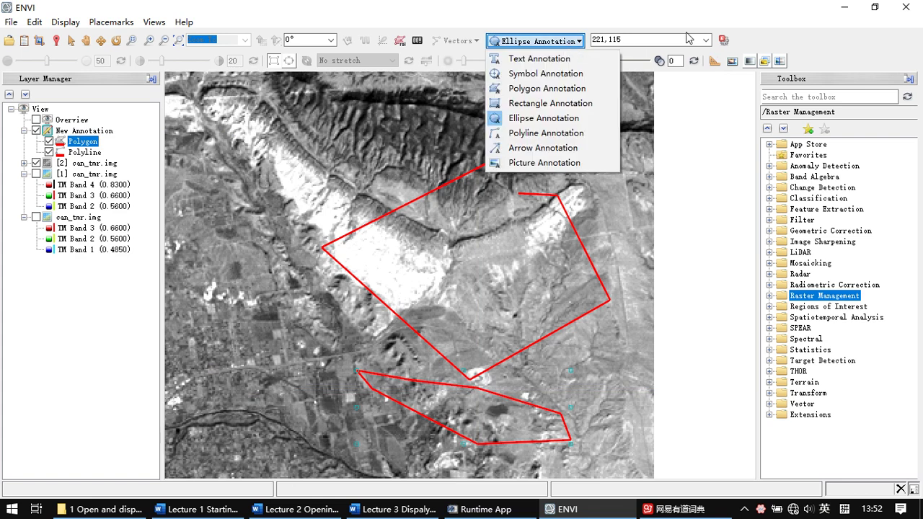
pyautogui.click(761, 42)
# Return to the Select tool and remove the annotation layer holding the polygon and polyline without saving its changes
pyautogui.scroll(-1, 567, 164)
pyautogui.scroll(1, 566, 165)
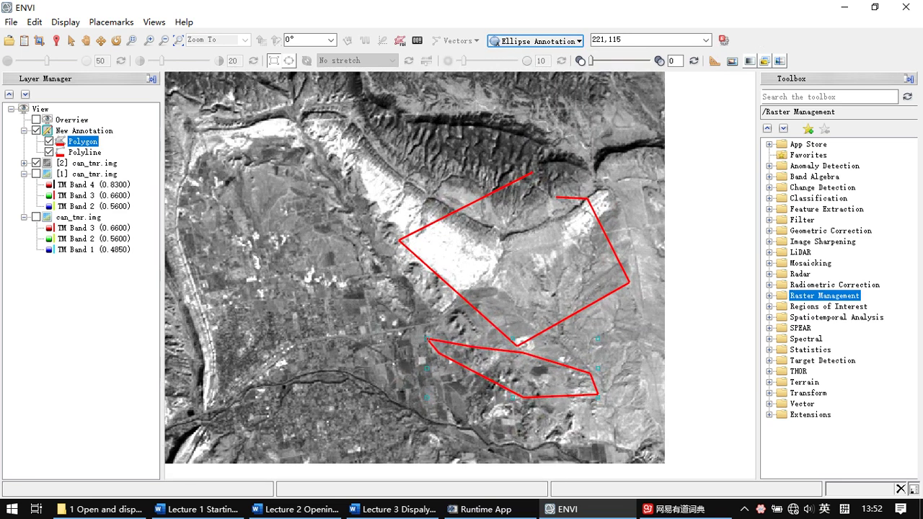
pyautogui.click(71, 41)
pyautogui.scroll(-2, 516, 215)
pyautogui.scroll(1, 368, 164)
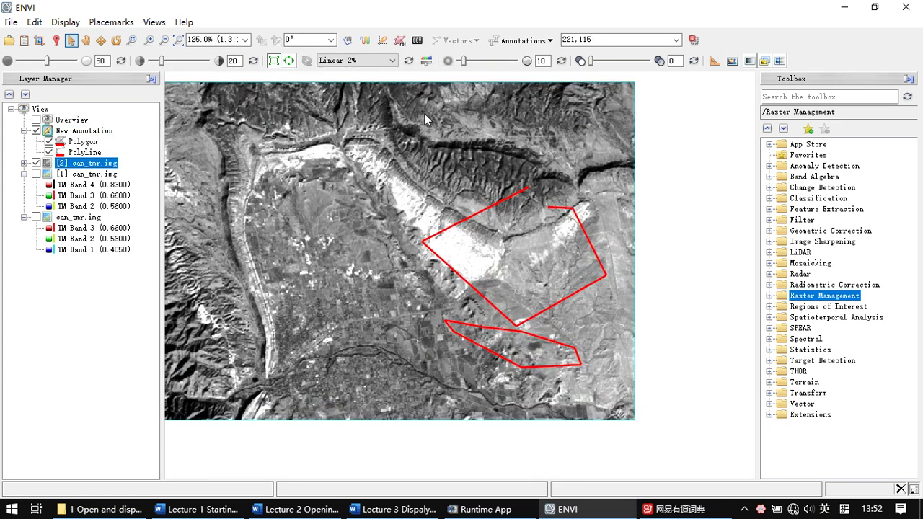
pyautogui.rightClick(87, 132)
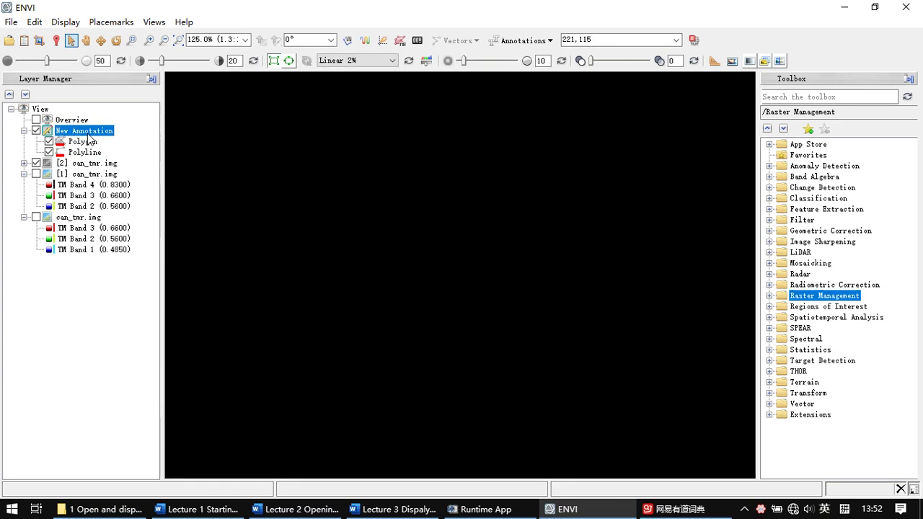
pyautogui.click(111, 176)
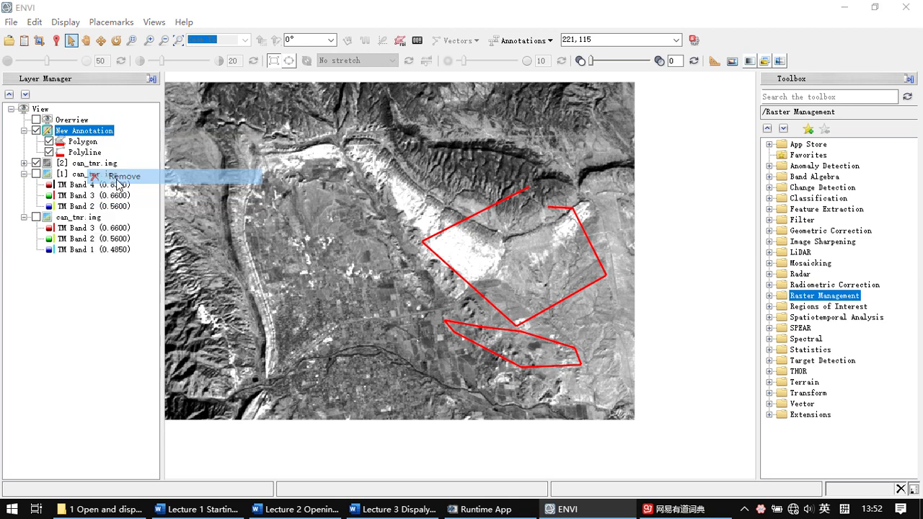
pyautogui.moveTo(462, 218); pyautogui.dragTo(378, 174)
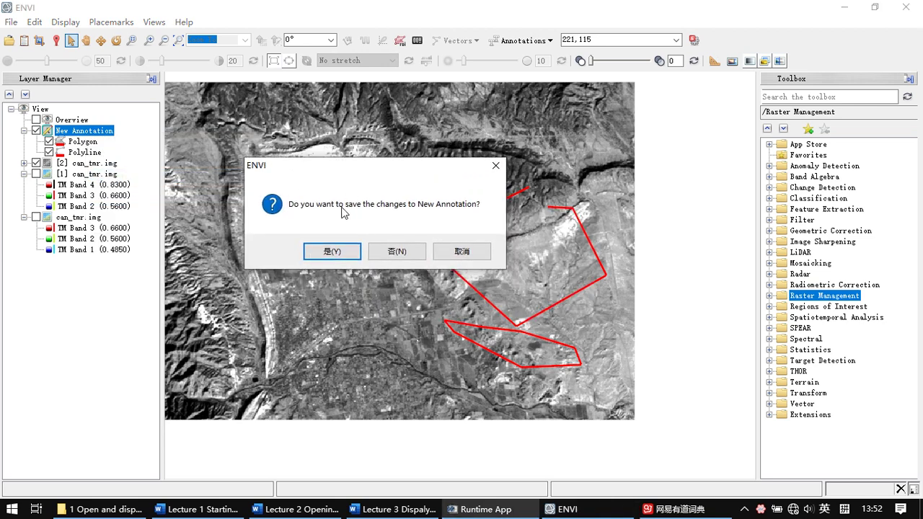
pyautogui.click(402, 254)
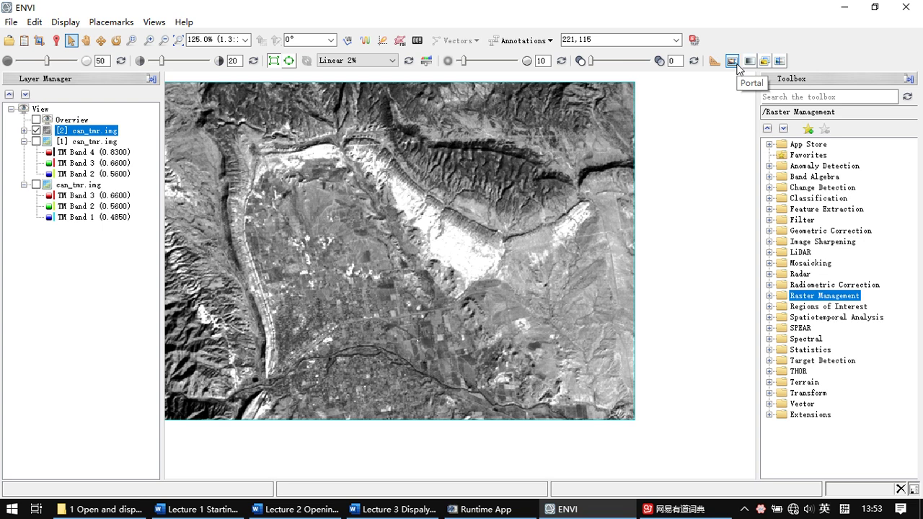
# Remove the [1] can_tmr.img colour layer that displays TM Bands 4, 3 and 2
pyautogui.click(735, 64)
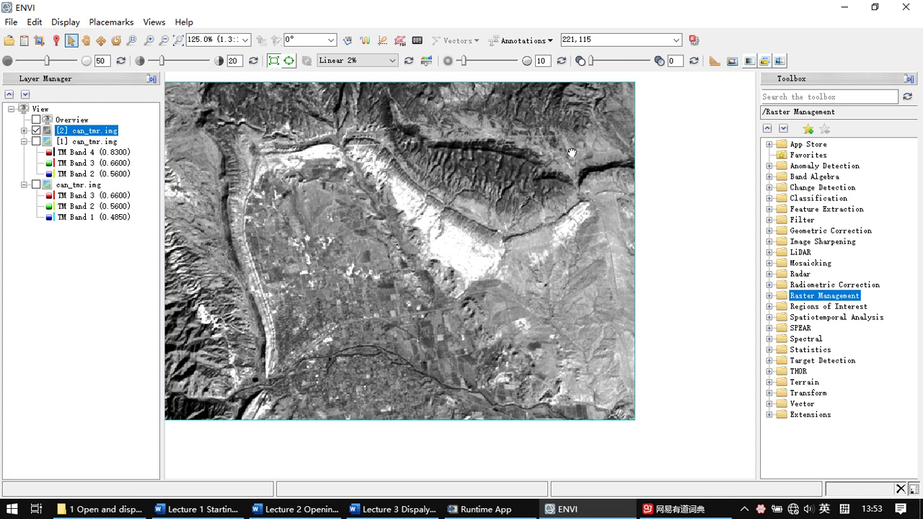
pyautogui.click(94, 141)
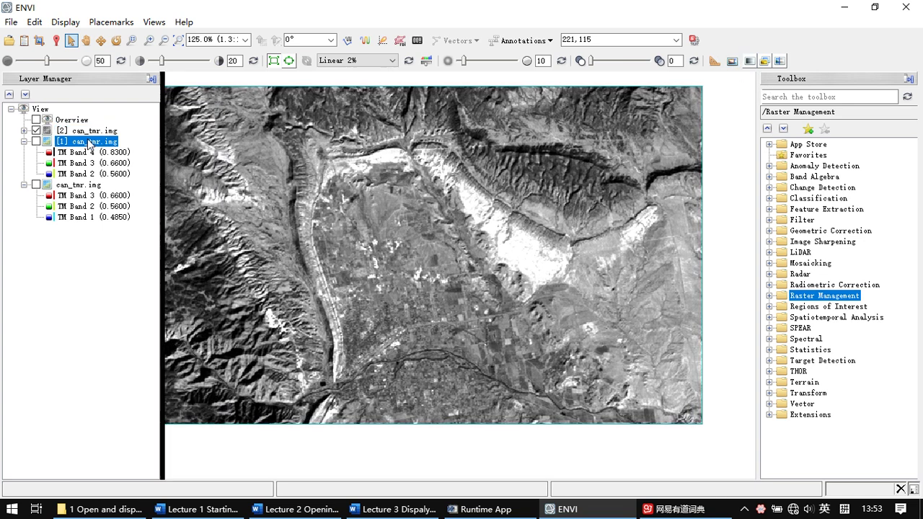
pyautogui.rightClick(89, 143)
pyautogui.click(137, 226)
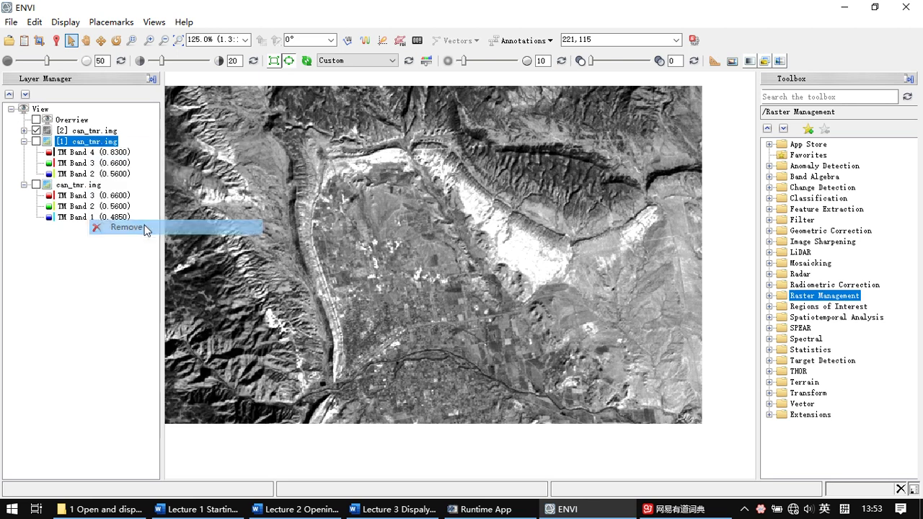
# Toggle the grayscale layer off and on for comparison, then open a portal revealing the colour layer over the northwest slopes
pyautogui.click(24, 130)
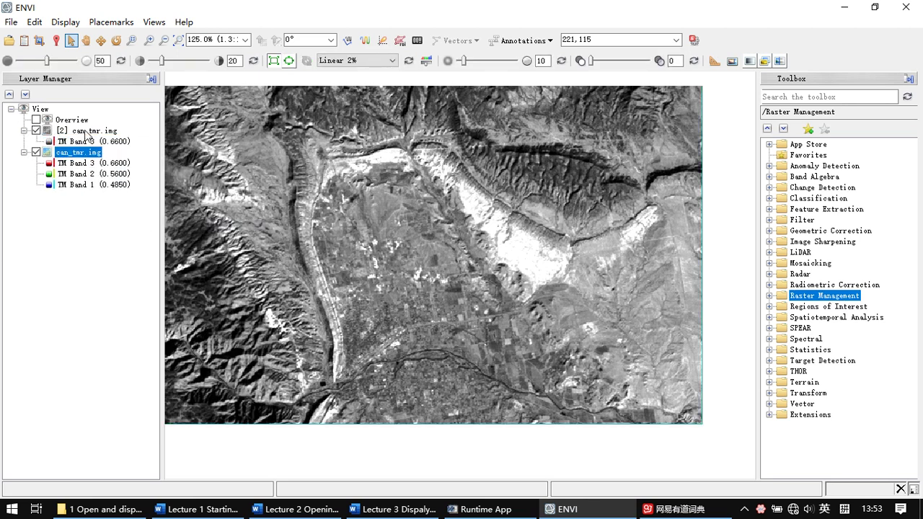
pyautogui.click(36, 130)
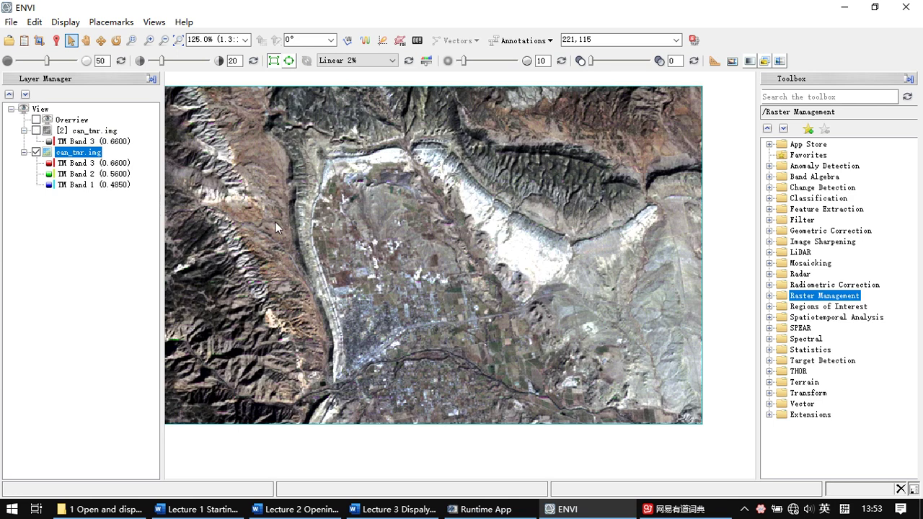
pyautogui.click(36, 131)
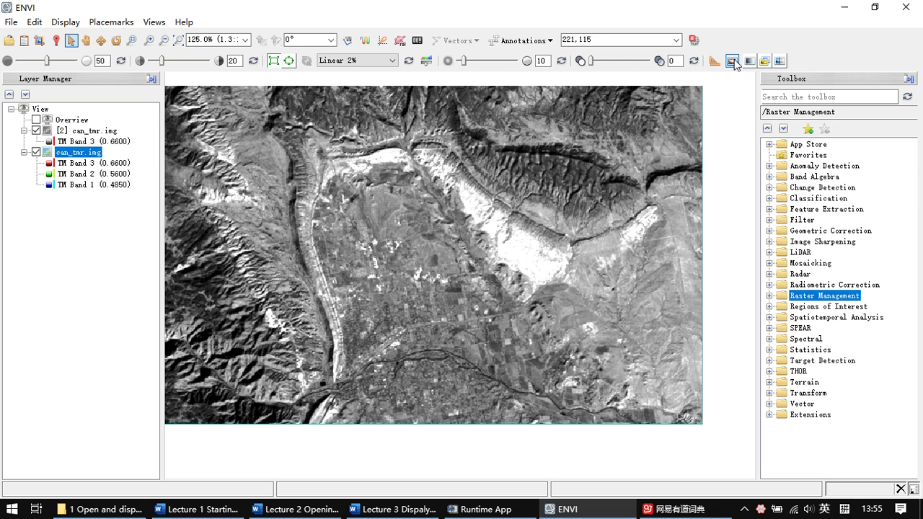
pyautogui.click(733, 61)
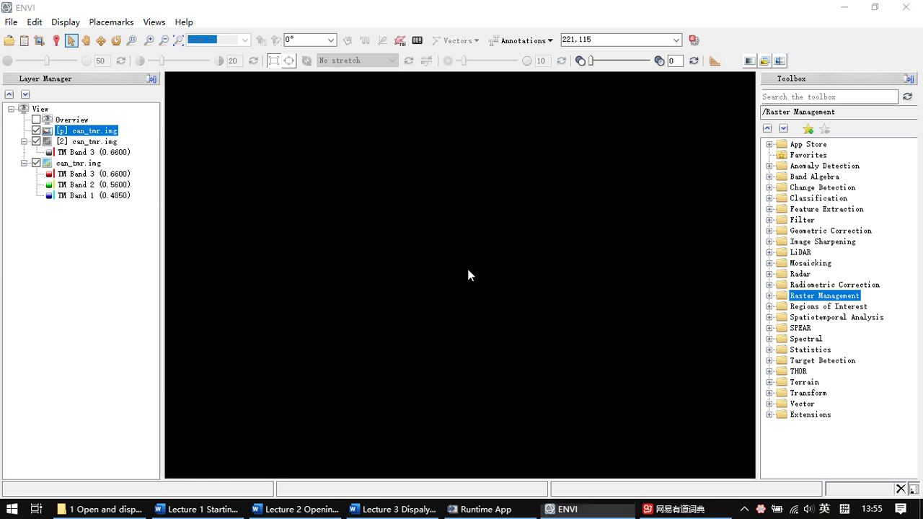
pyautogui.moveTo(482, 216); pyautogui.dragTo(312, 136)
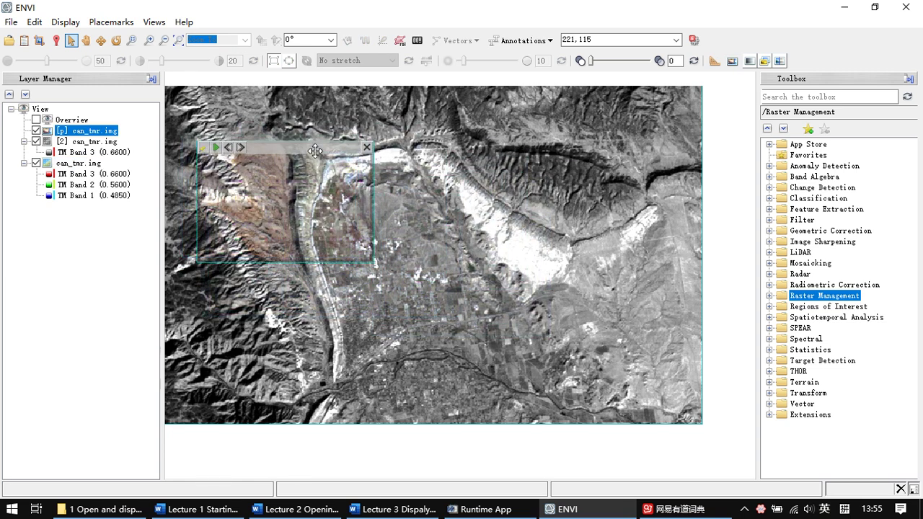
# Try the Gaussian and Logarithmic stretches on the colour layer, apply Linear 5%, and shift the portal slightly southeast
pyautogui.click(77, 165)
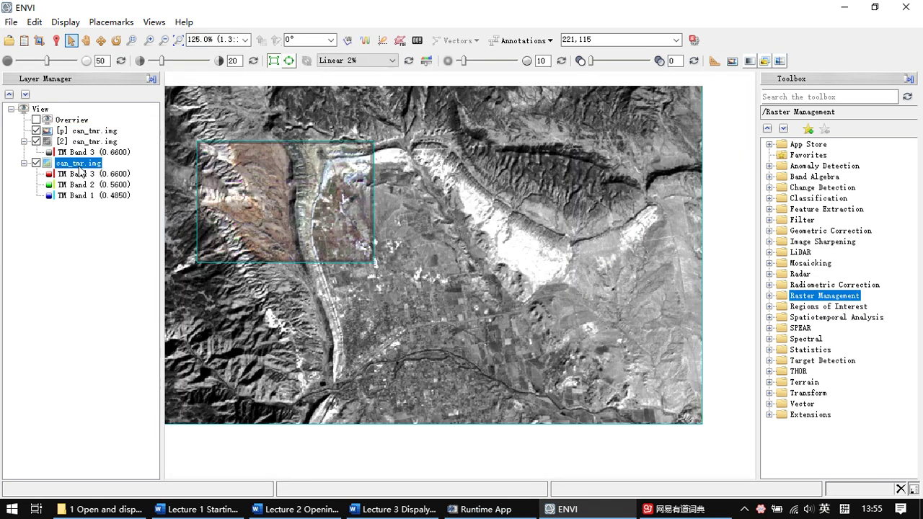
pyautogui.moveTo(308, 150)
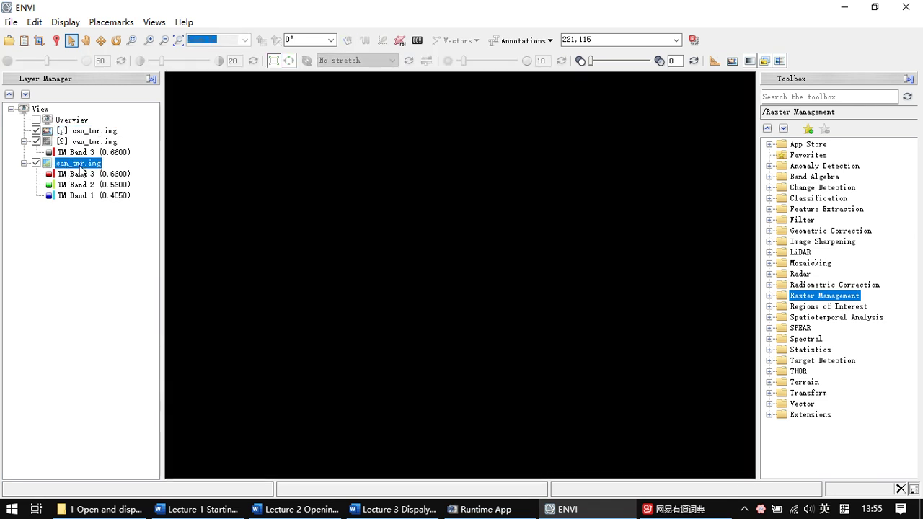
pyautogui.rightClick(81, 166)
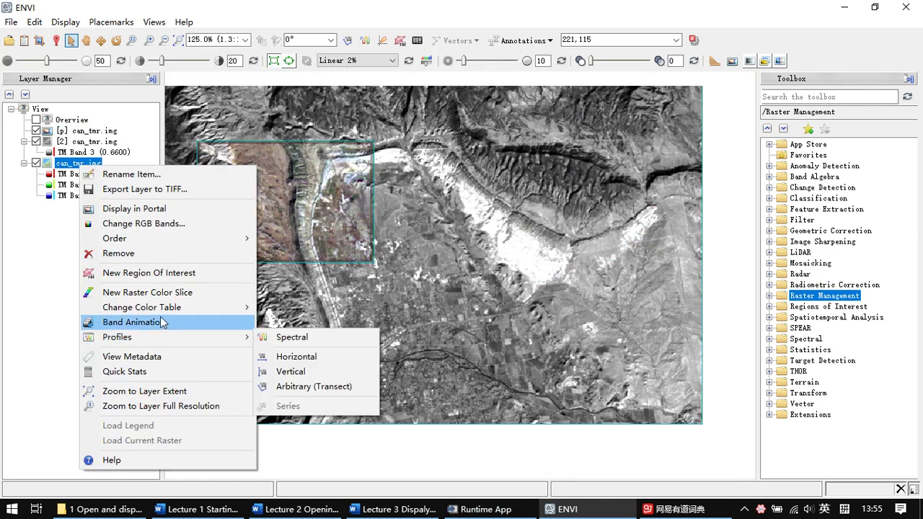
pyautogui.click(389, 61)
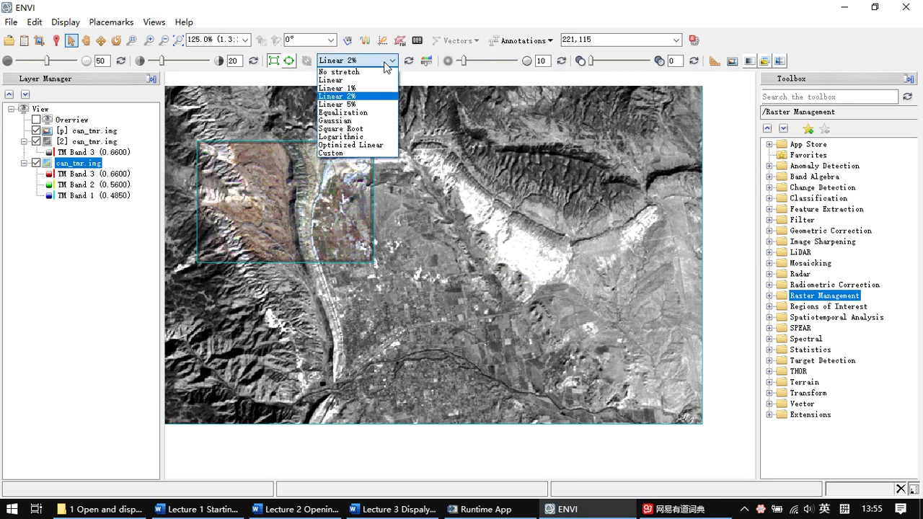
pyautogui.click(369, 120)
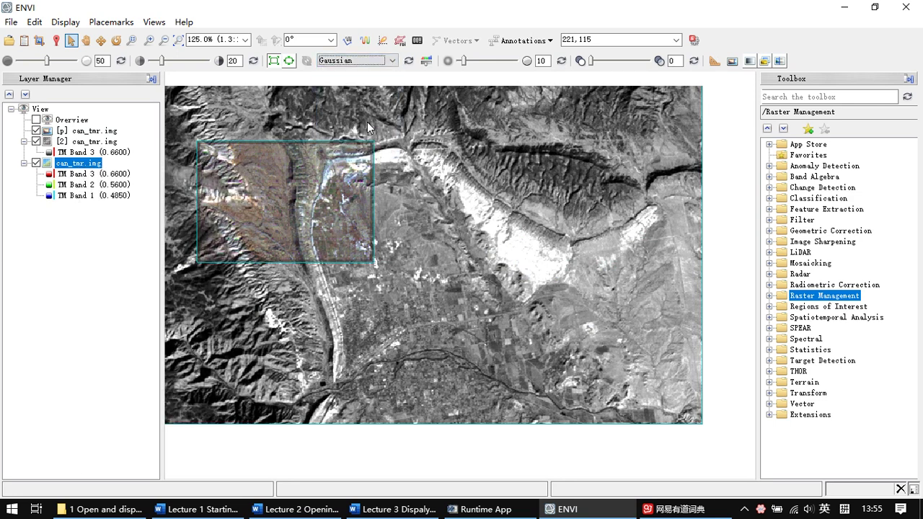
pyautogui.click(385, 63)
pyautogui.click(363, 141)
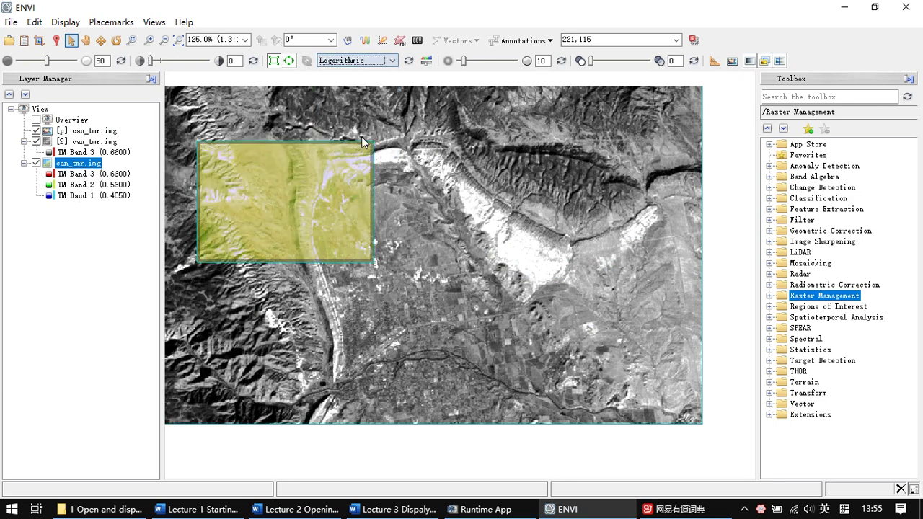
pyautogui.click(377, 61)
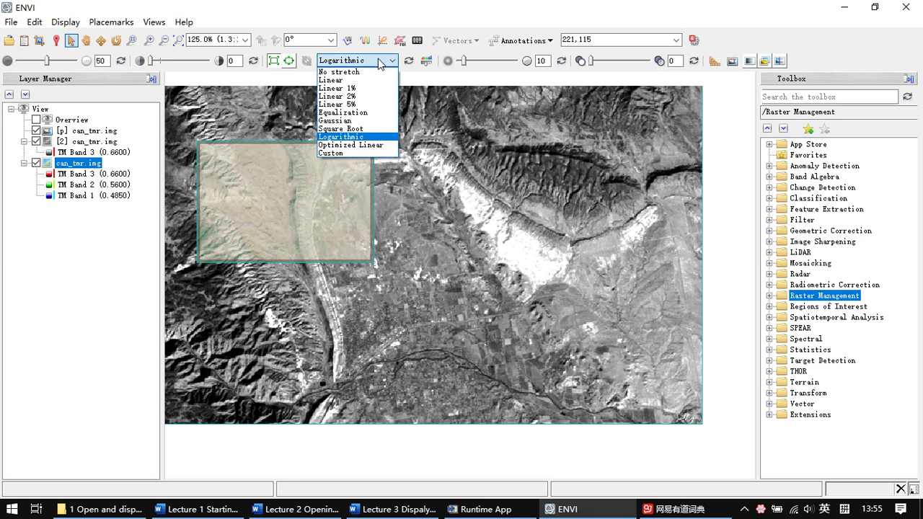
pyautogui.click(363, 105)
pyautogui.moveTo(300, 187); pyautogui.dragTo(318, 202)
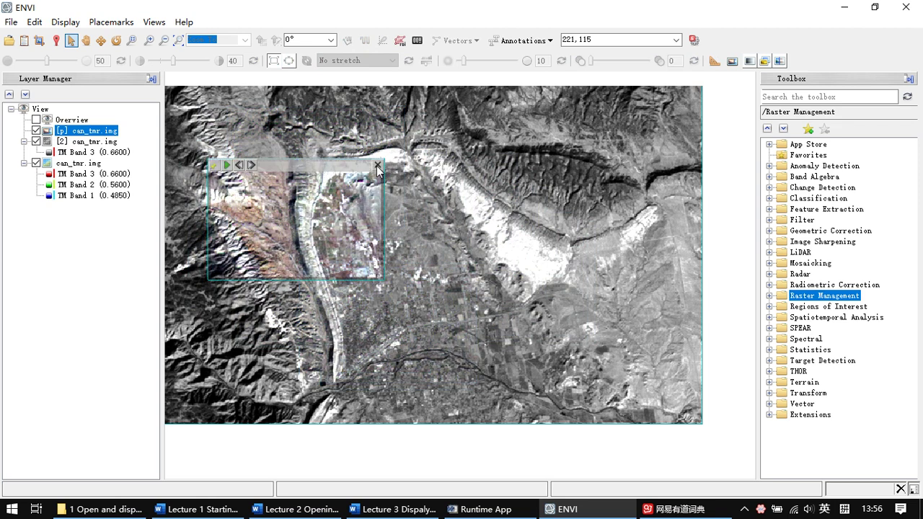
# Close the portal and remove the grayscale [2] can_tmr.img layer
pyautogui.click(377, 166)
pyautogui.rightClick(87, 134)
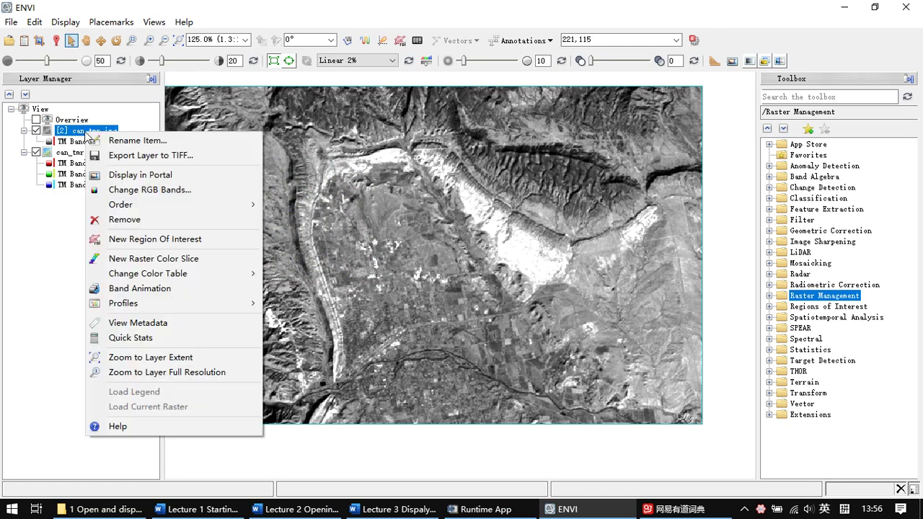
pyautogui.click(130, 222)
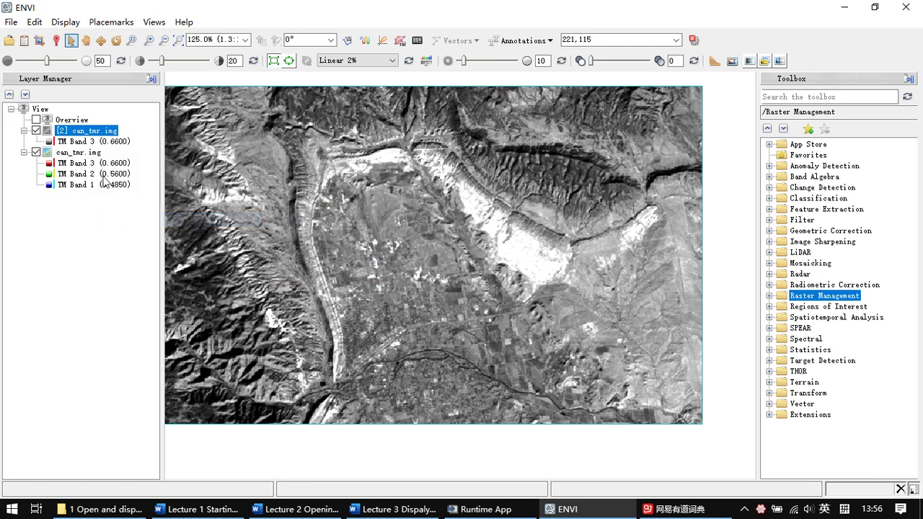
# Load can_tmr.img as a new colour layer with TM Band 4 as red, Band 3 as green and Band 2 as blue
pyautogui.click(25, 45)
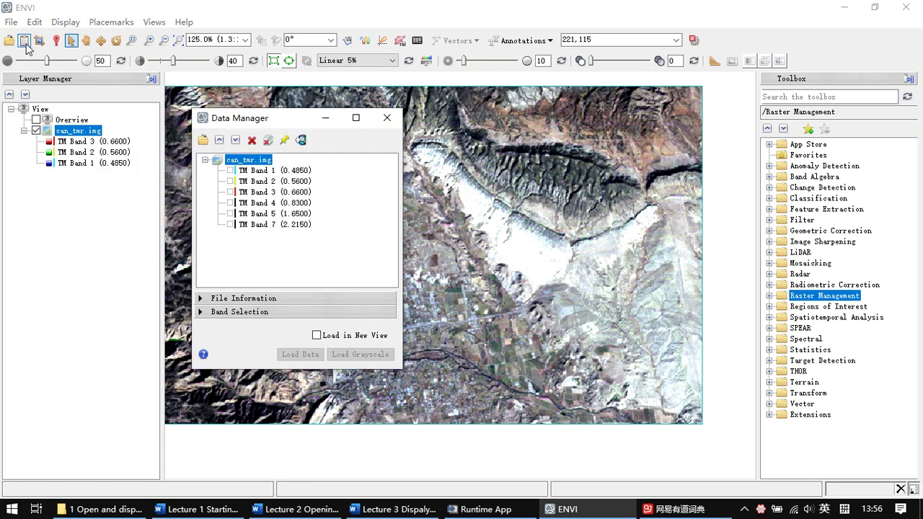
pyautogui.click(276, 204)
pyautogui.click(278, 192)
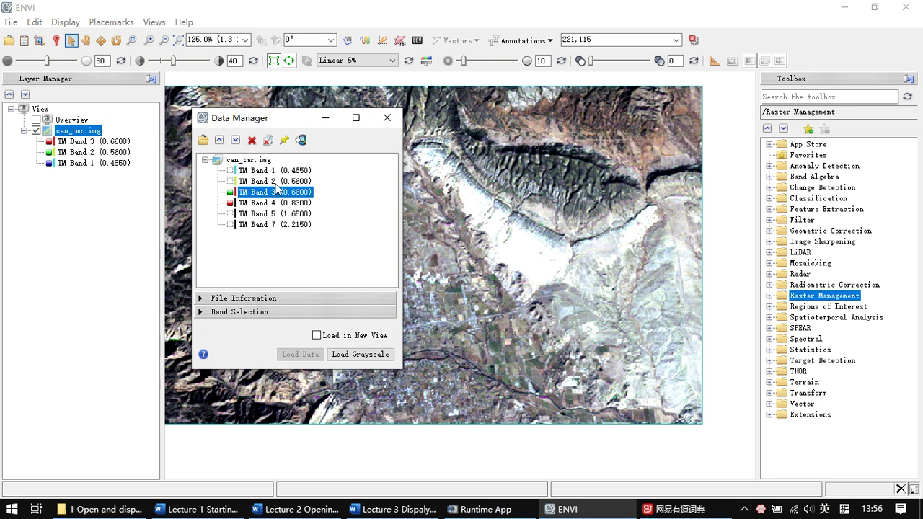
pyautogui.click(279, 183)
pyautogui.click(300, 354)
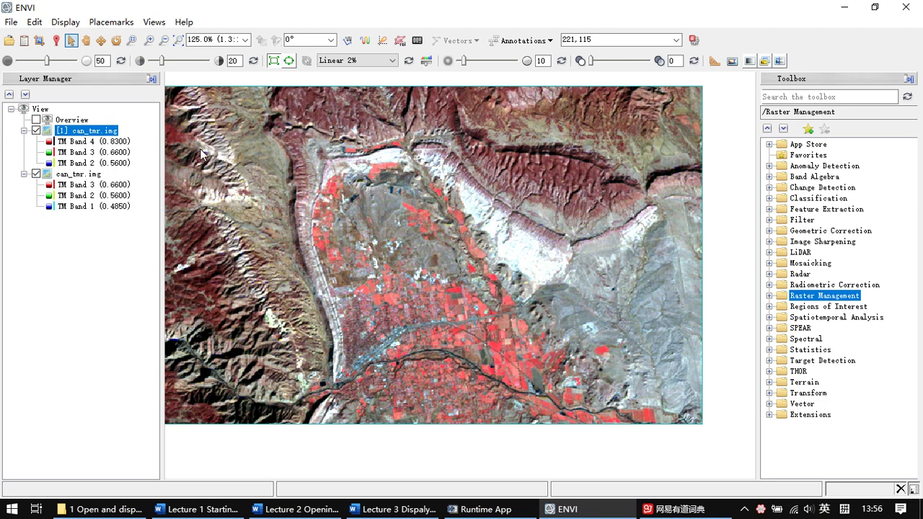
# Open a portal to the natural-colour layer, move it northwest over the valley for comparison, and close it
pyautogui.click(732, 63)
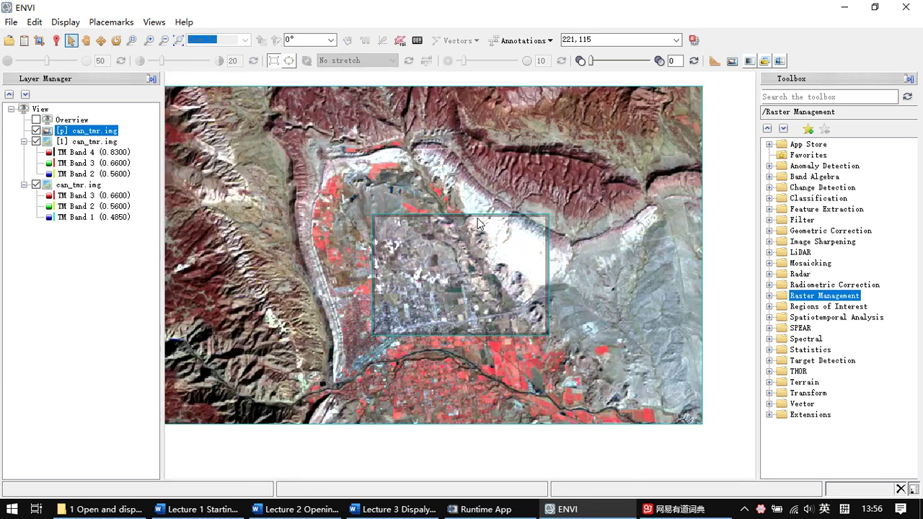
pyautogui.moveTo(477, 222); pyautogui.dragTo(407, 184)
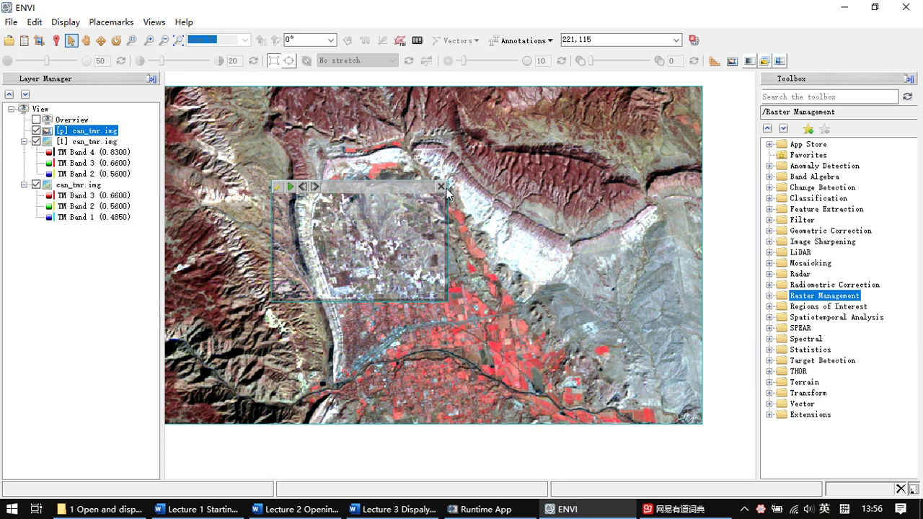
pyautogui.click(441, 187)
# Place the [1] can_tmr.img layer beneath can_tmr.img and open an enlarged portal revealing it over the northwestern valley
pyautogui.moveTo(106, 131); pyautogui.dragTo(74, 178)
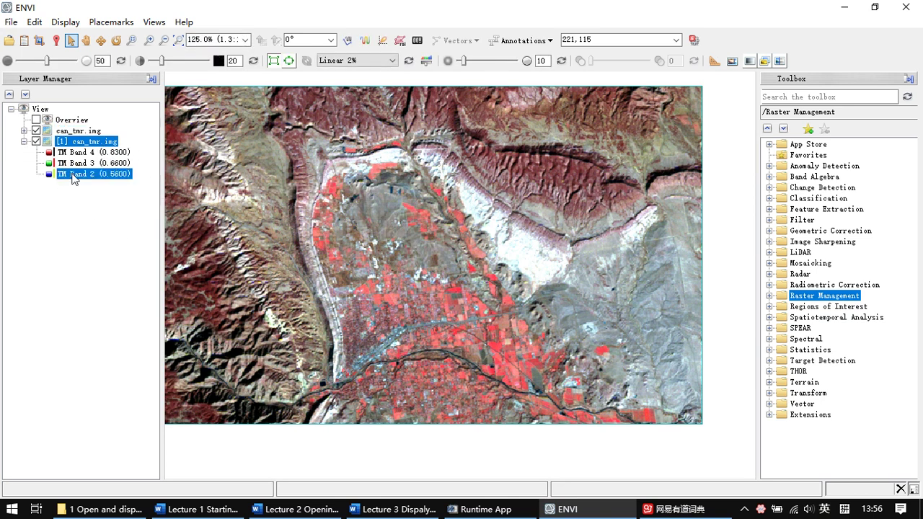
pyautogui.click(25, 131)
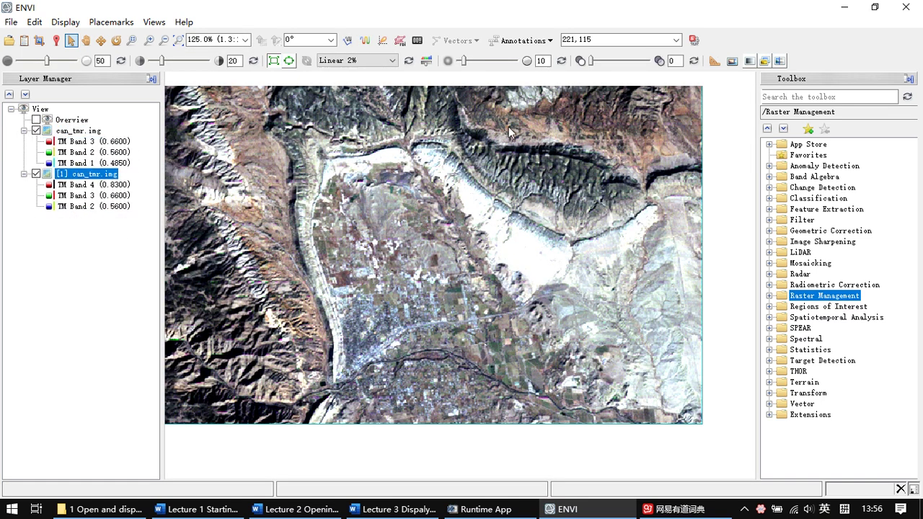
pyautogui.click(738, 65)
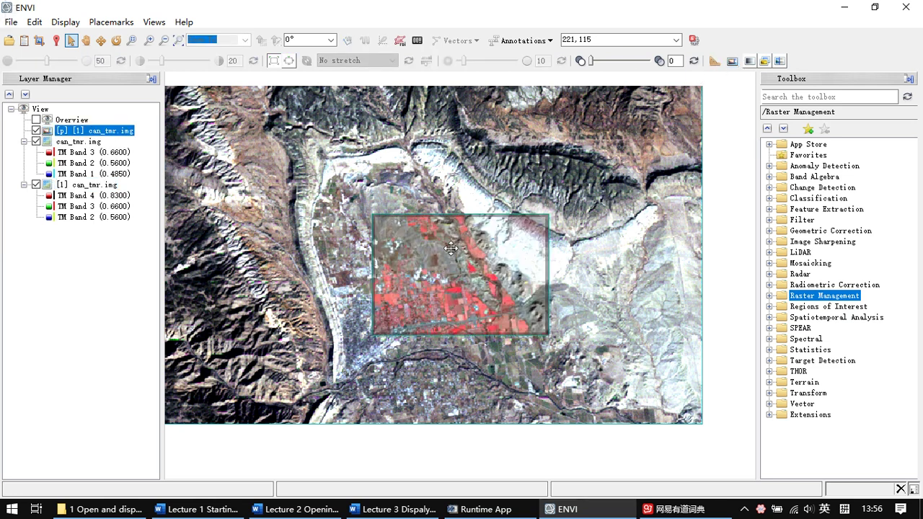
pyautogui.moveTo(451, 249)
pyautogui.mouseDown()
pyautogui.moveTo(307, 155)
pyautogui.moveTo(316, 249)
pyautogui.moveTo(385, 220)
pyautogui.moveTo(448, 267)
pyautogui.mouseUp()
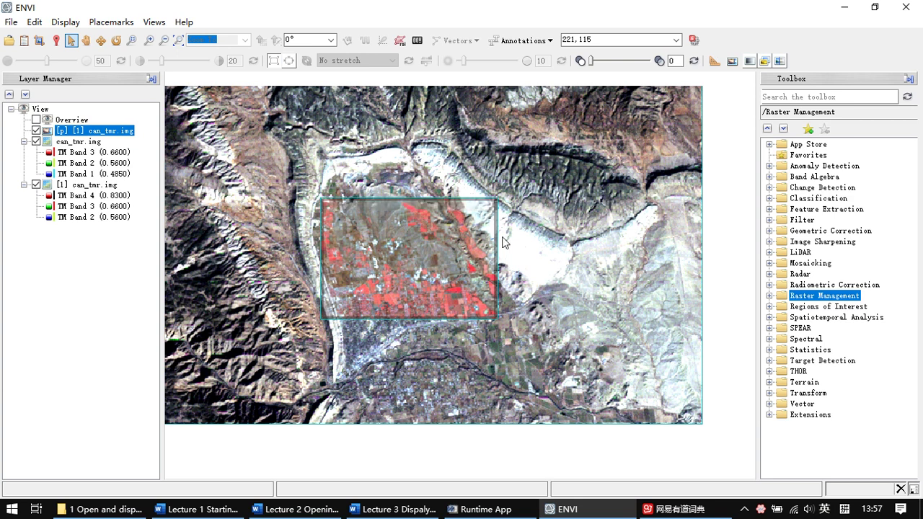
pyautogui.moveTo(495, 318); pyautogui.dragTo(630, 417)
pyautogui.moveTo(507, 208); pyautogui.dragTo(436, 154)
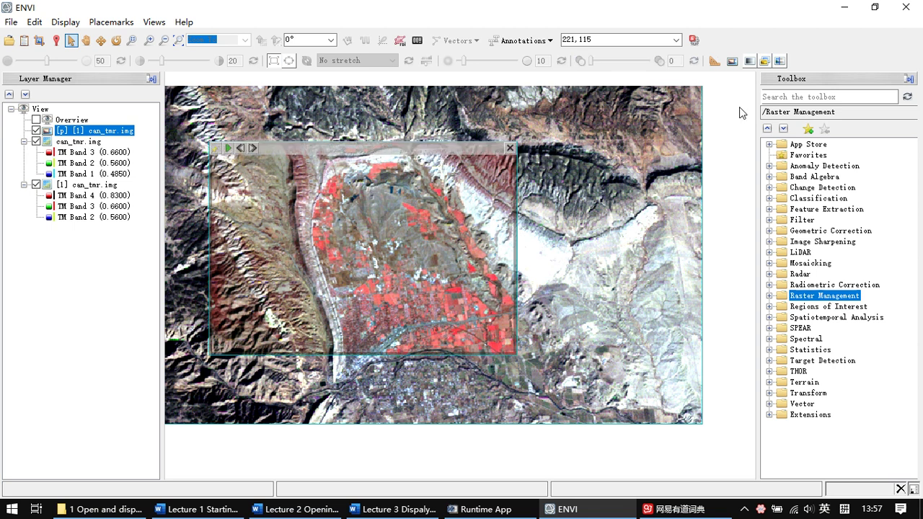
# Close the portal and compare the two can_tmr.img layers with View Blend, ending the blend when done
pyautogui.click(749, 62)
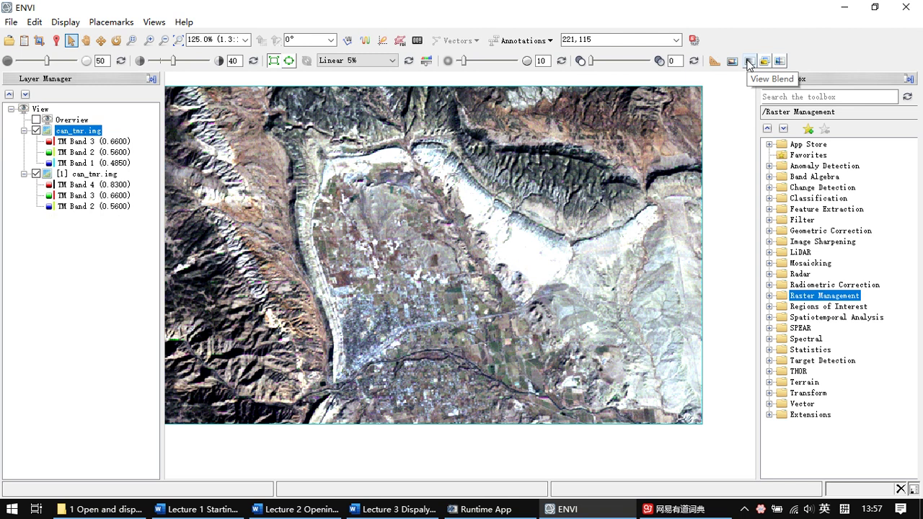
pyautogui.click(749, 62)
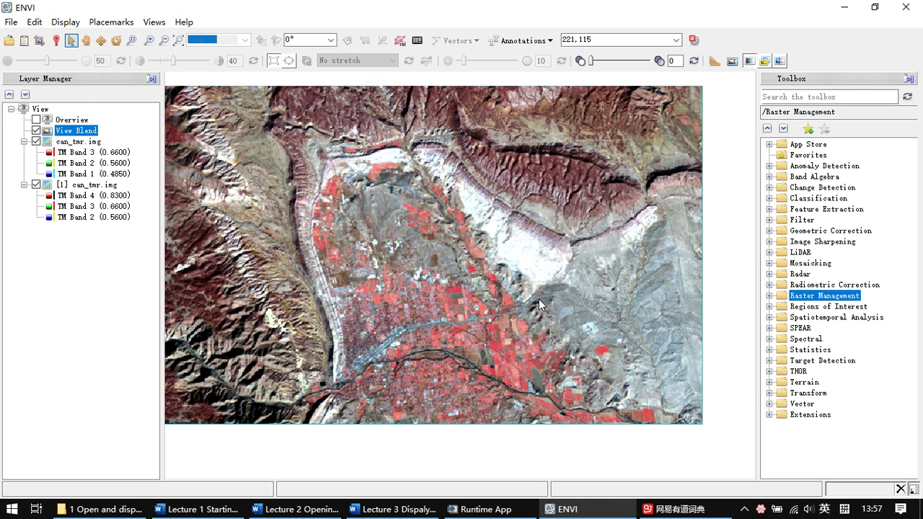
pyautogui.moveTo(208, 81)
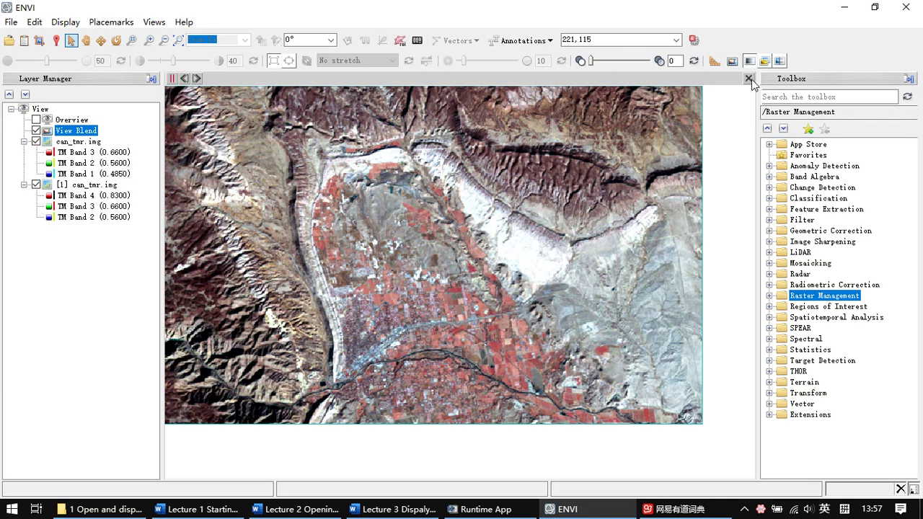
pyautogui.click(749, 80)
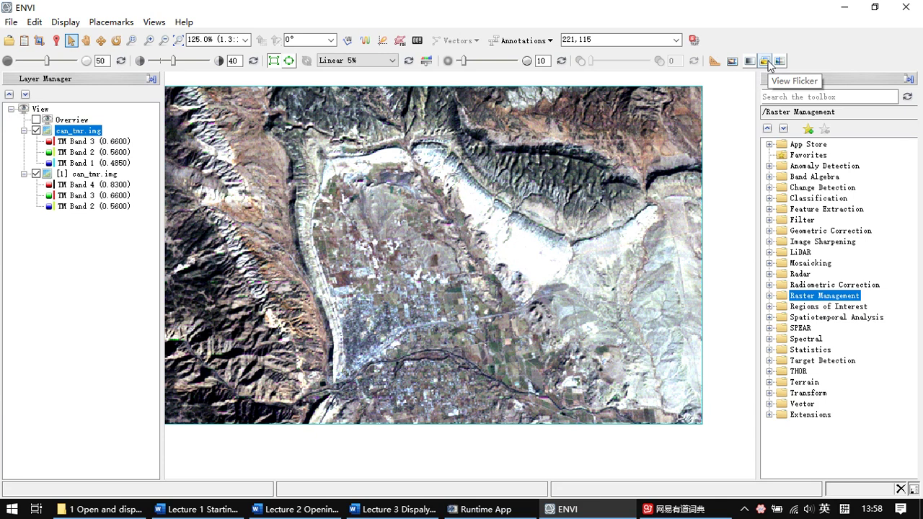
# Compare the two can_tmr.img layers with View Flicker and View Swipe, closing each comparison when done
pyautogui.click(766, 62)
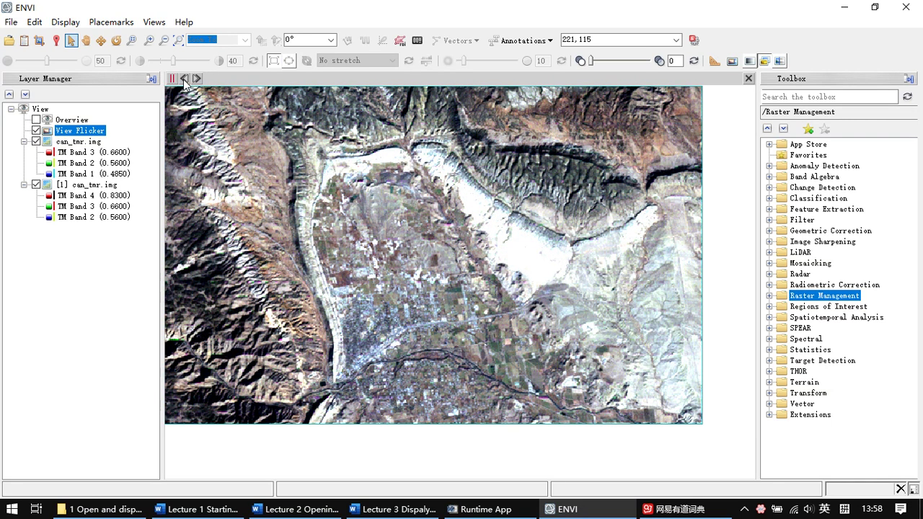
pyautogui.click(747, 80)
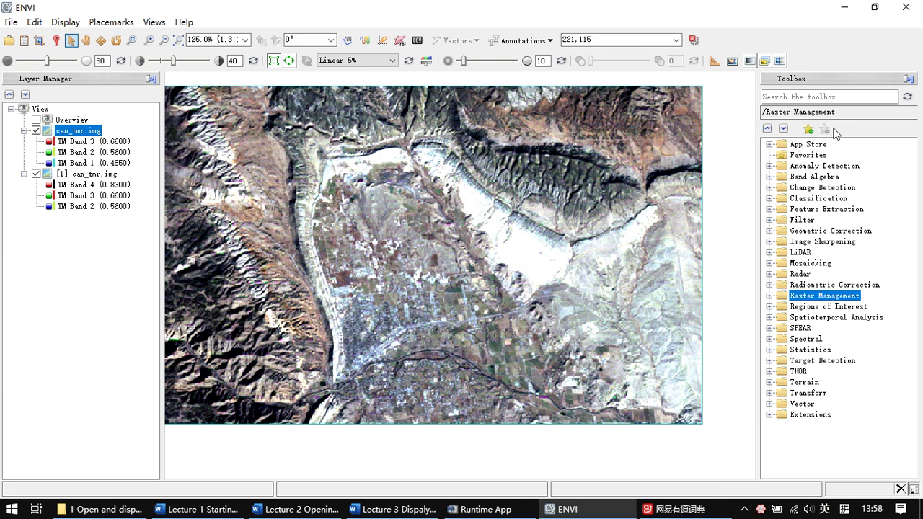
pyautogui.click(780, 61)
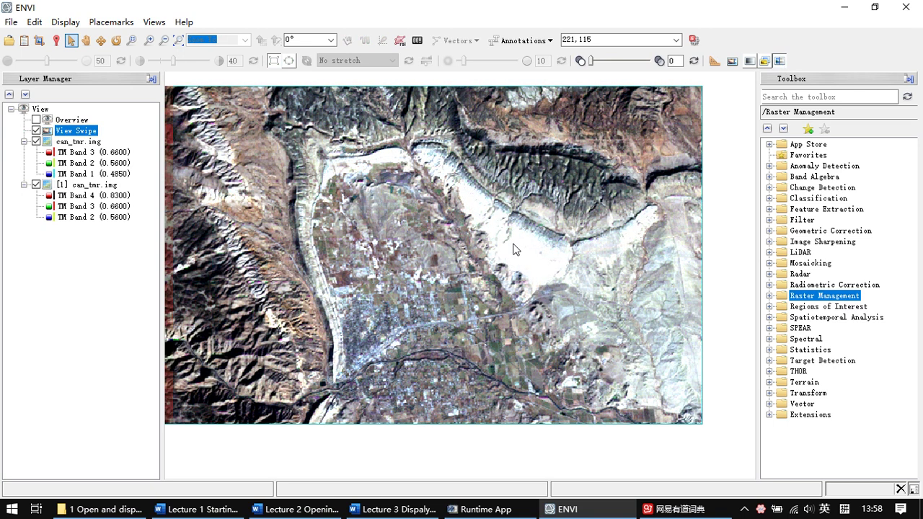
pyautogui.moveTo(381, 280); pyautogui.dragTo(468, 298)
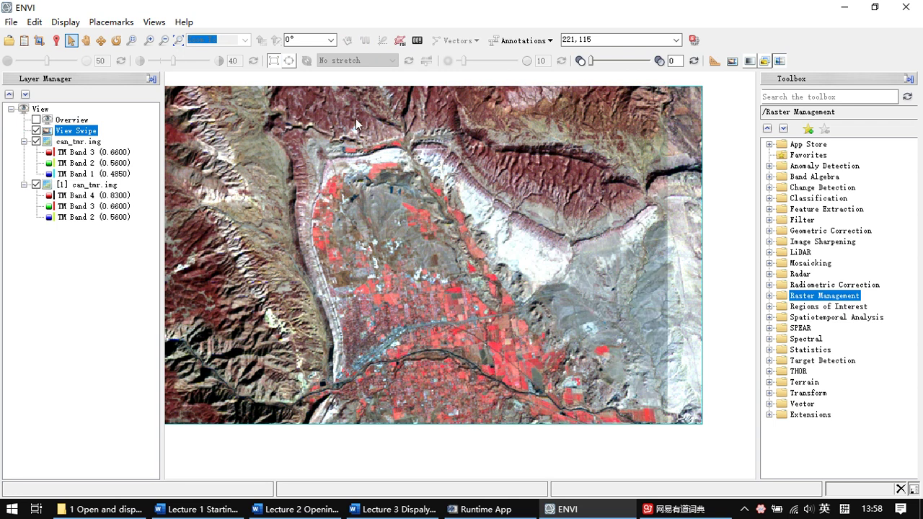
pyautogui.moveTo(207, 78)
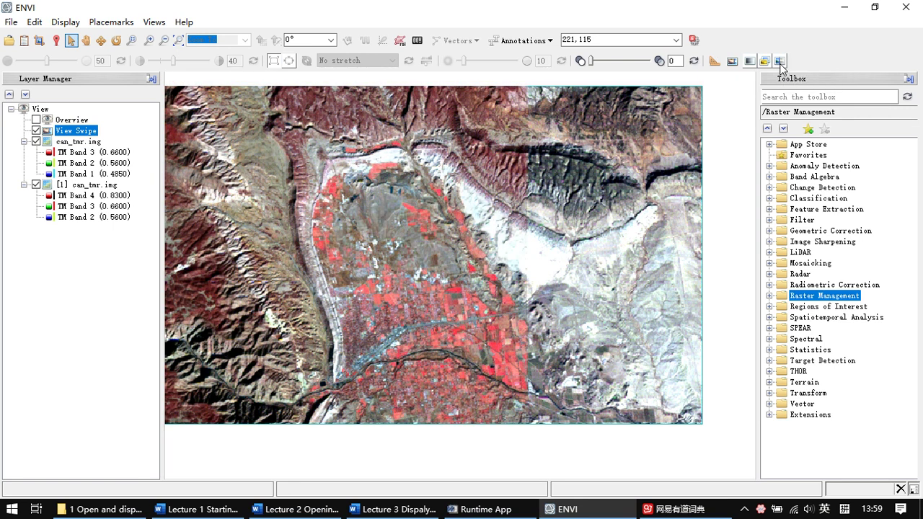
pyautogui.press('Delete')
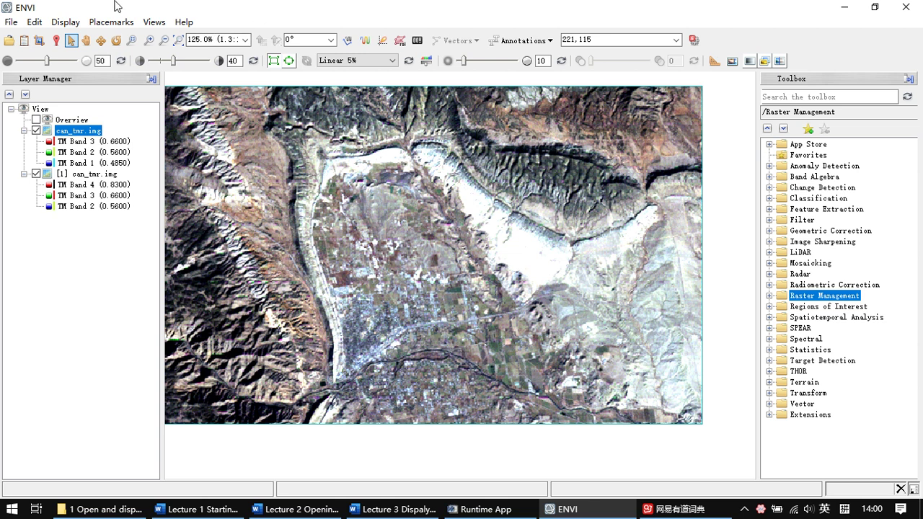
# Split the display into two vertical views and copy the [1] can_tmr.img layer into the empty second view
pyautogui.click(155, 23)
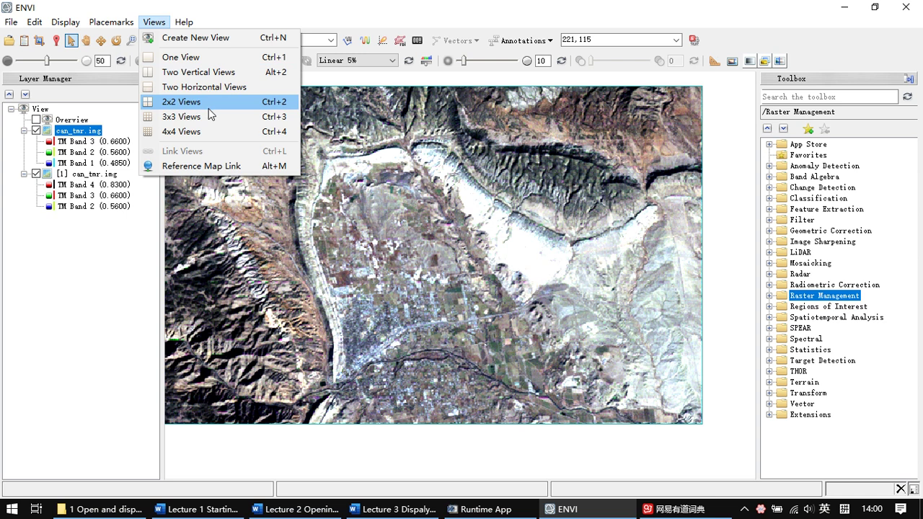
pyautogui.click(183, 73)
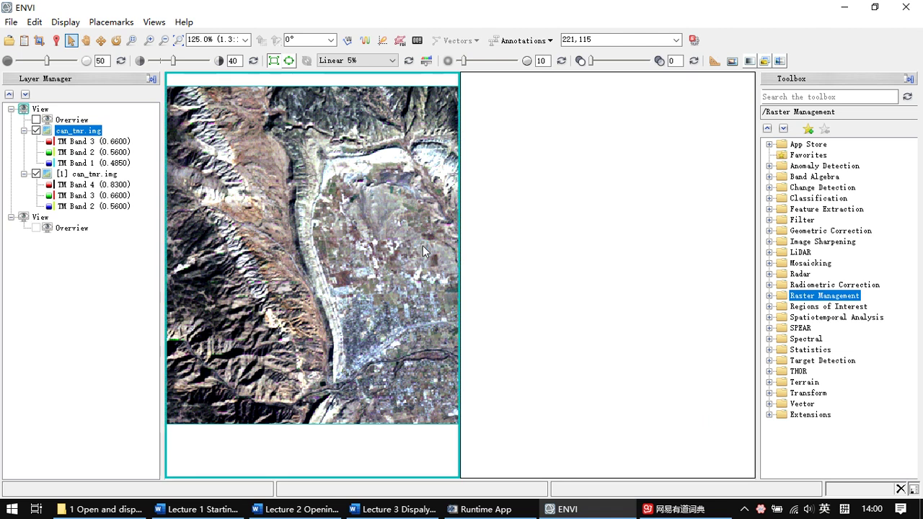
pyautogui.click(97, 180)
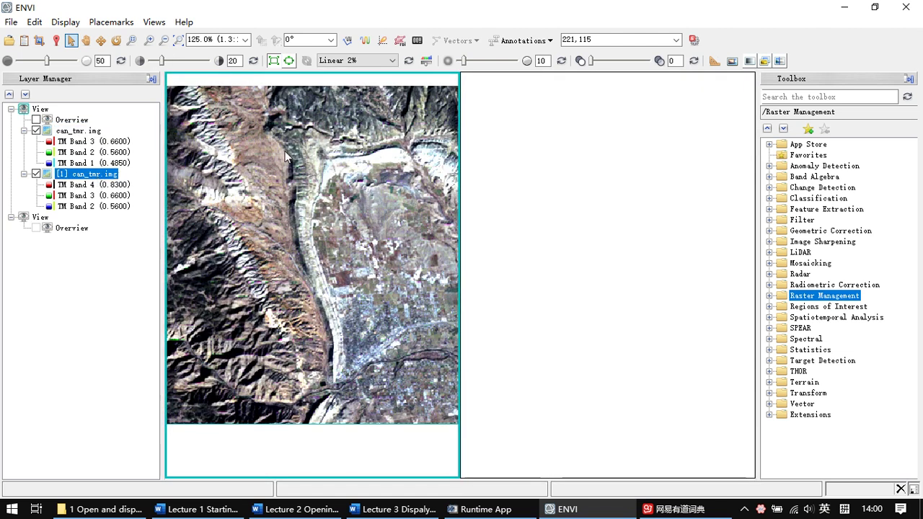
pyautogui.click(309, 173)
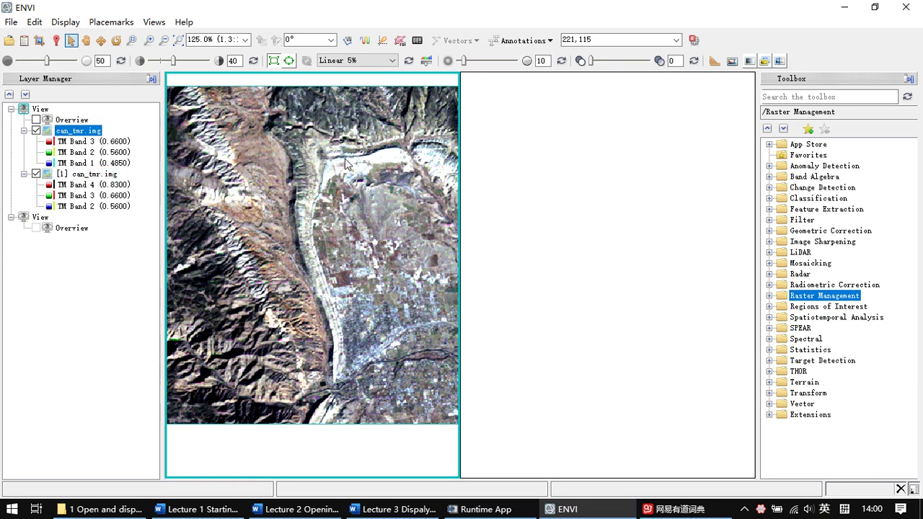
pyautogui.click(611, 170)
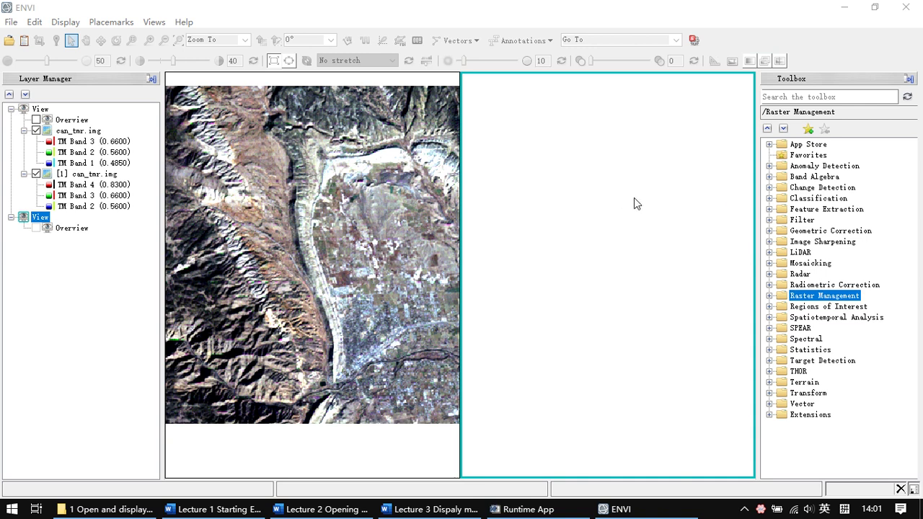
pyautogui.click(85, 175)
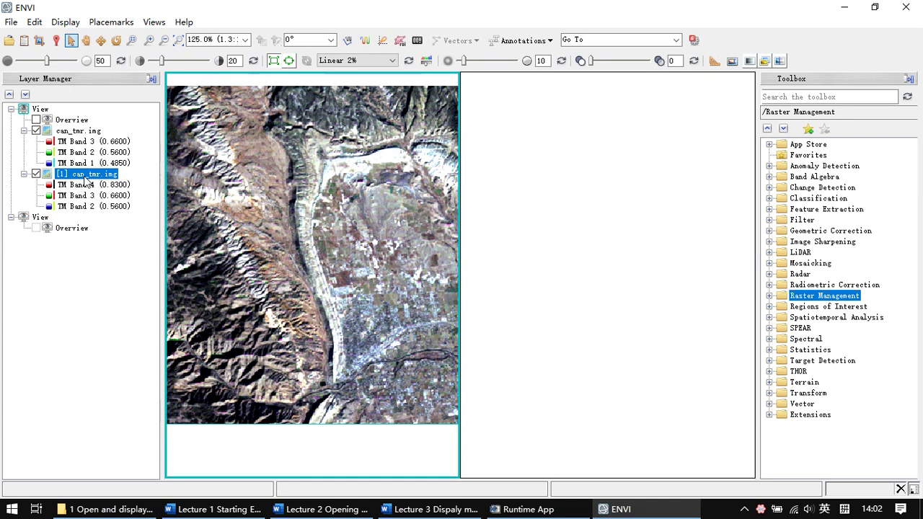
pyautogui.moveTo(85, 179); pyautogui.dragTo(556, 238)
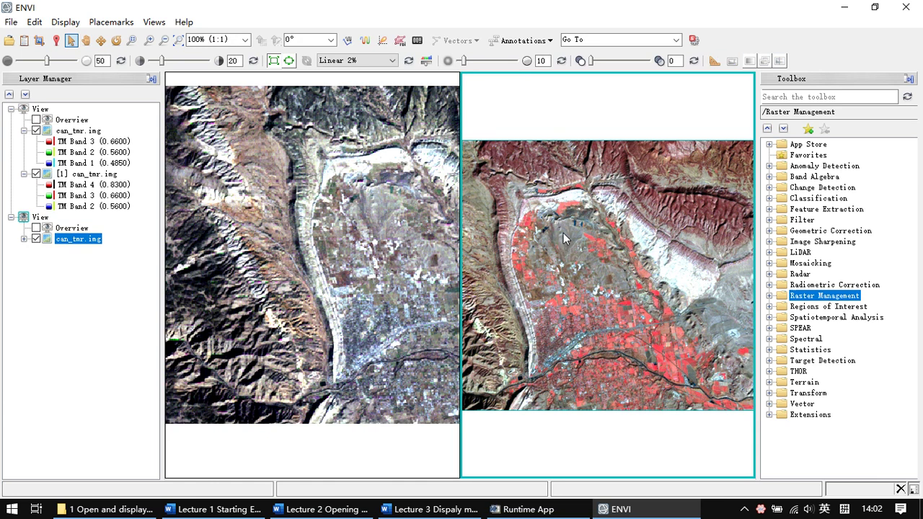
# Zoom in and out on the natural-colour image in the first view, ending at about 195%, and compare with the second view
pyautogui.click(351, 281)
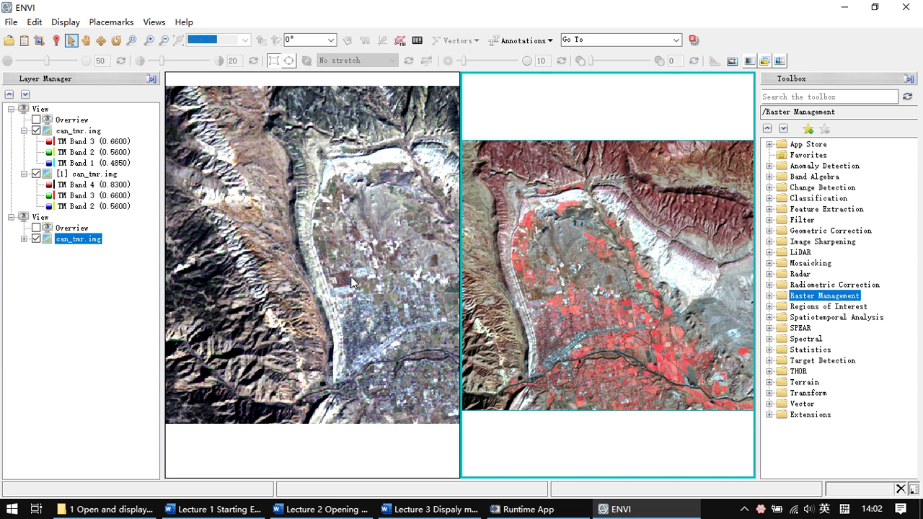
pyautogui.scroll(3, 363, 282)
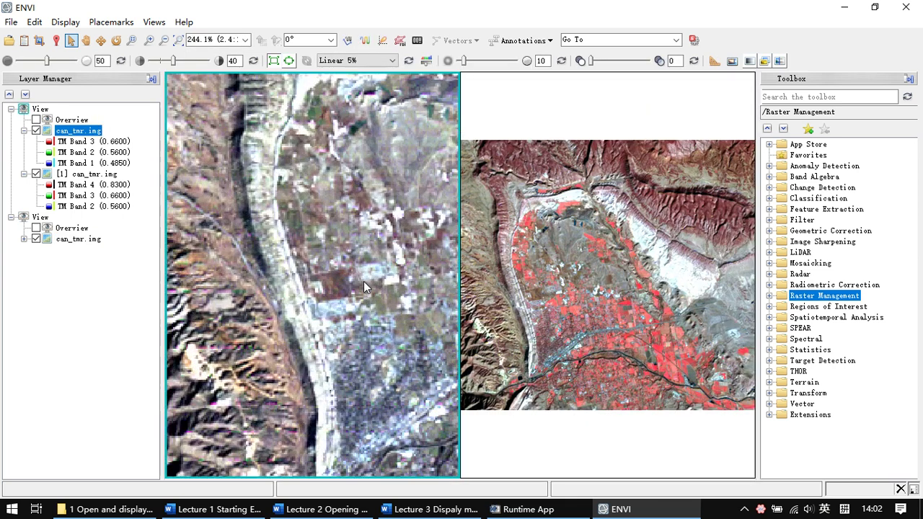
pyautogui.scroll(-3, 364, 282)
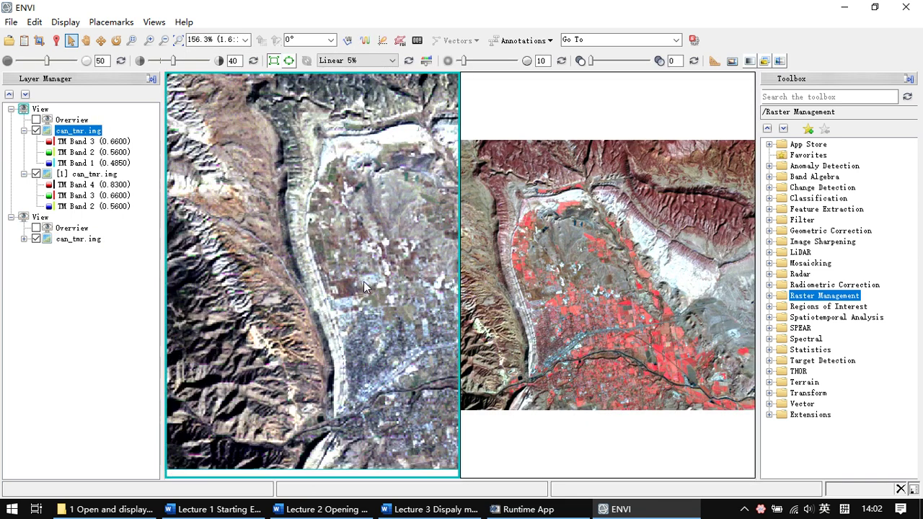
pyautogui.scroll(2, 364, 283)
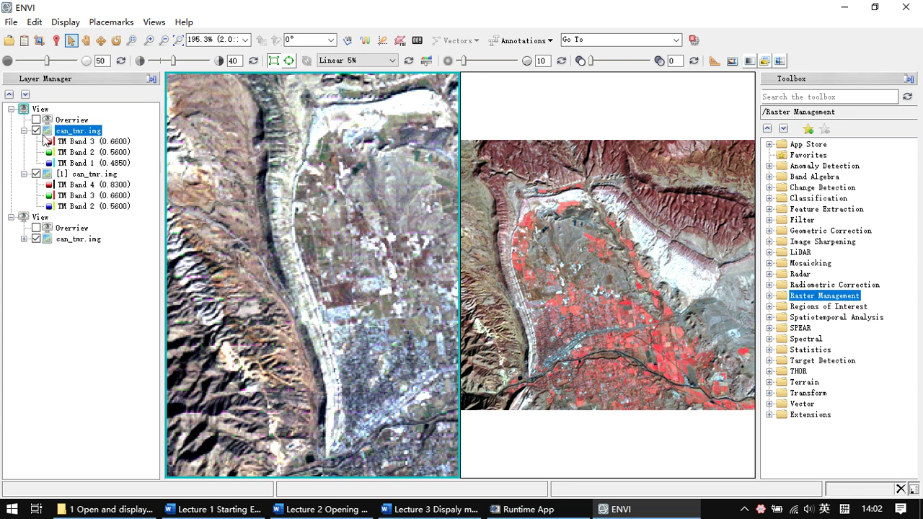
# Link the two views with a new Pixel Link containing View 1 and View 2
pyautogui.click(40, 109)
pyautogui.rightClick(43, 113)
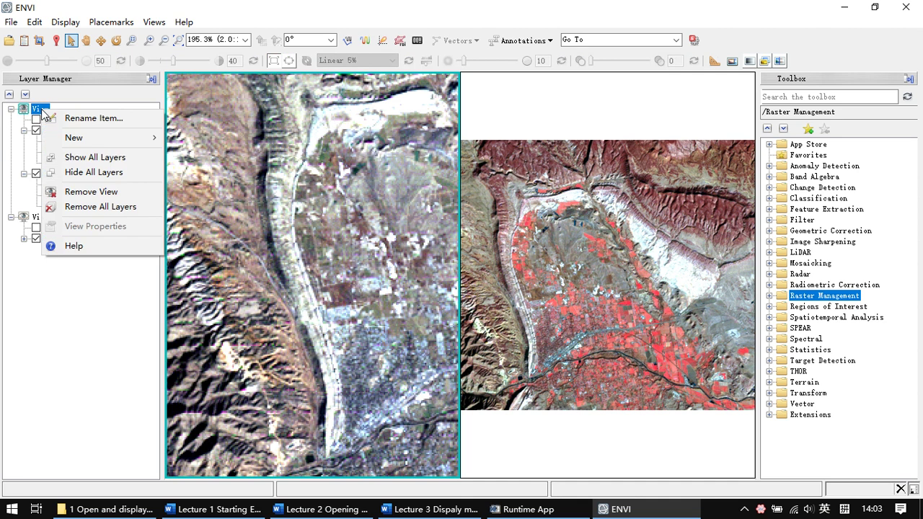
pyautogui.click(153, 22)
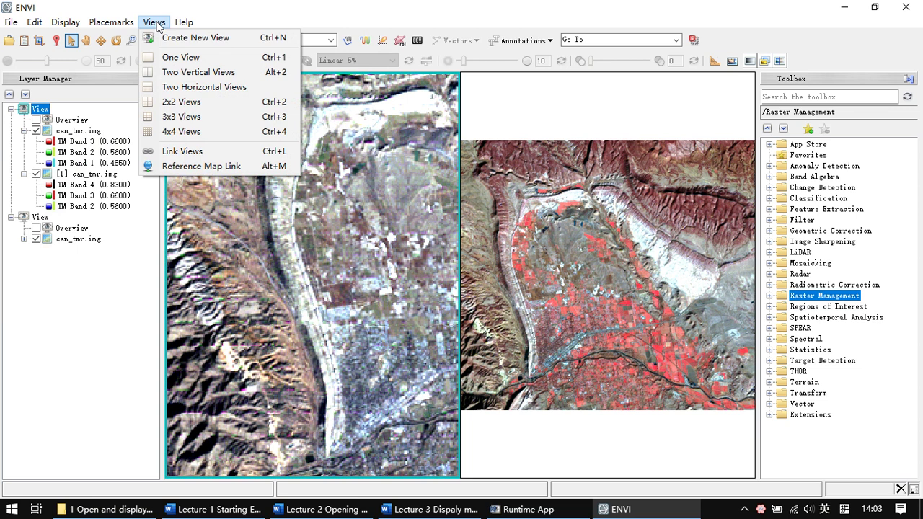
pyautogui.click(188, 152)
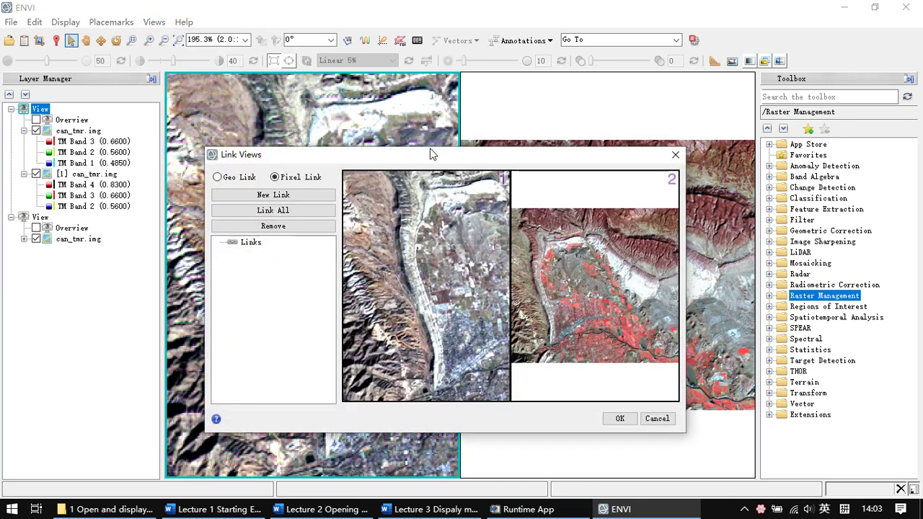
pyautogui.moveTo(425, 159); pyautogui.dragTo(397, 155)
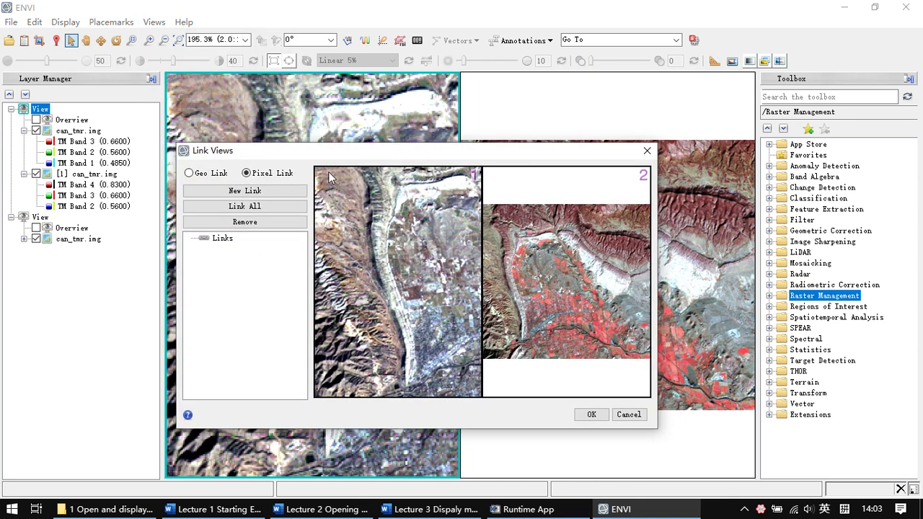
pyautogui.click(247, 194)
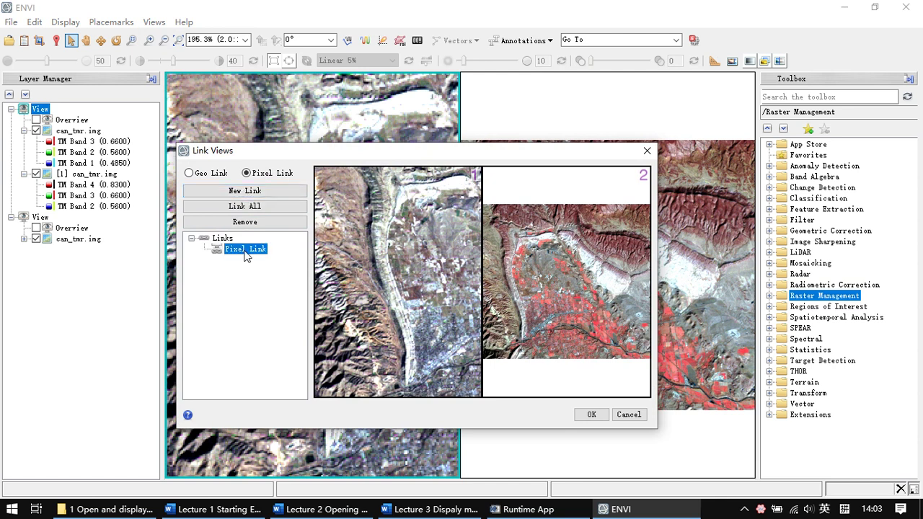
pyautogui.click(427, 265)
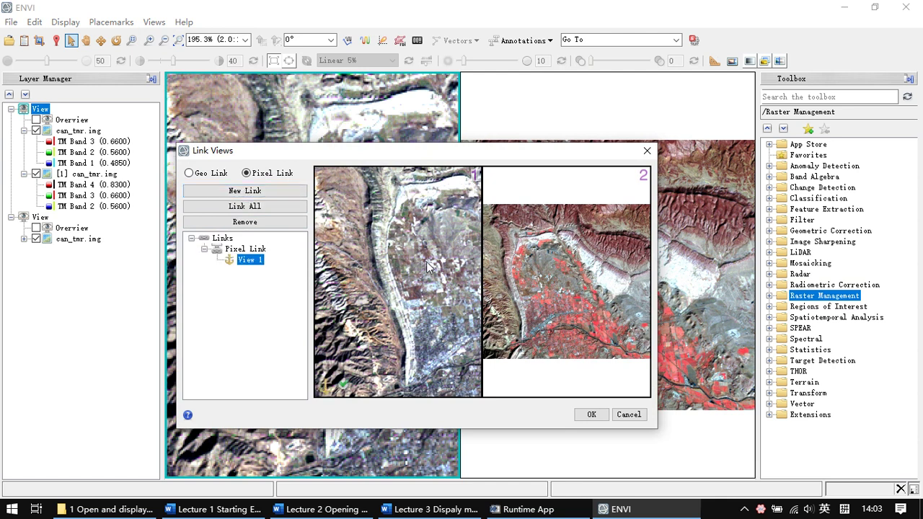
pyautogui.click(598, 282)
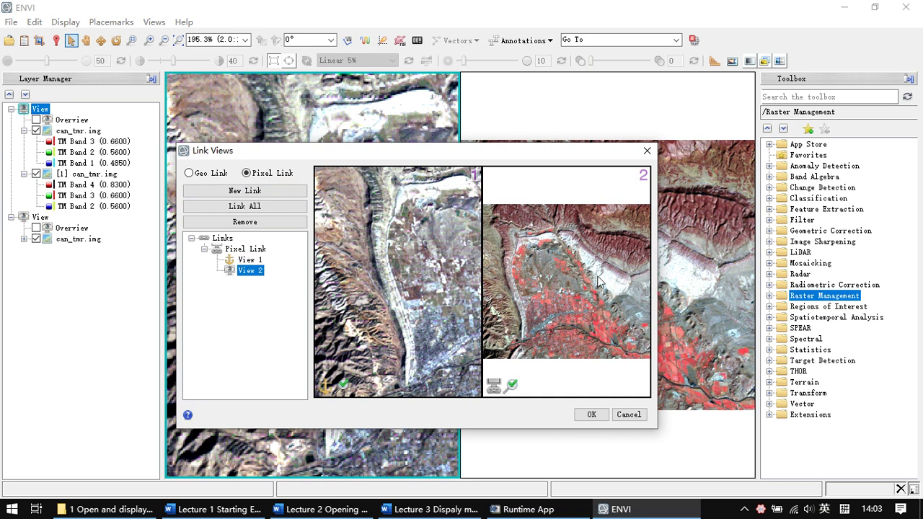
pyautogui.click(591, 415)
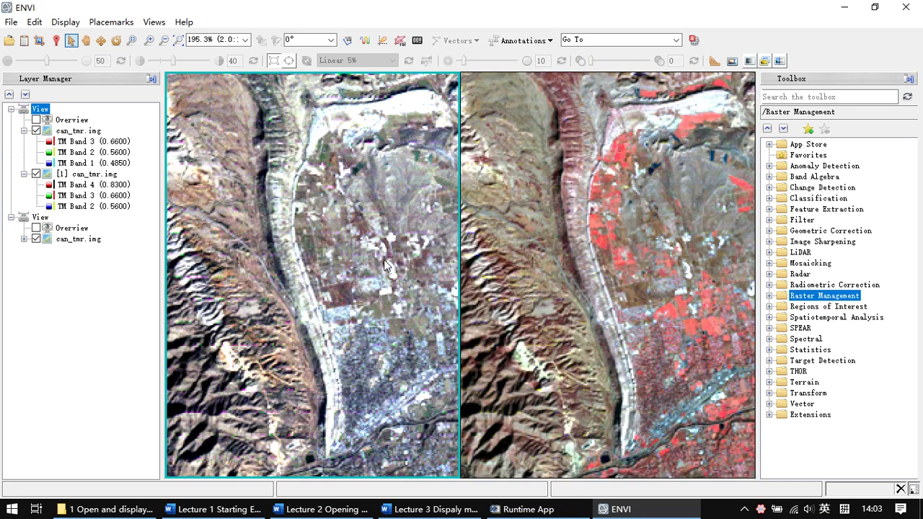
# Pan around the natural-colour image in the first view to compare the same areas in the linked false-colour view
pyautogui.moveTo(394, 234); pyautogui.dragTo(321, 263)
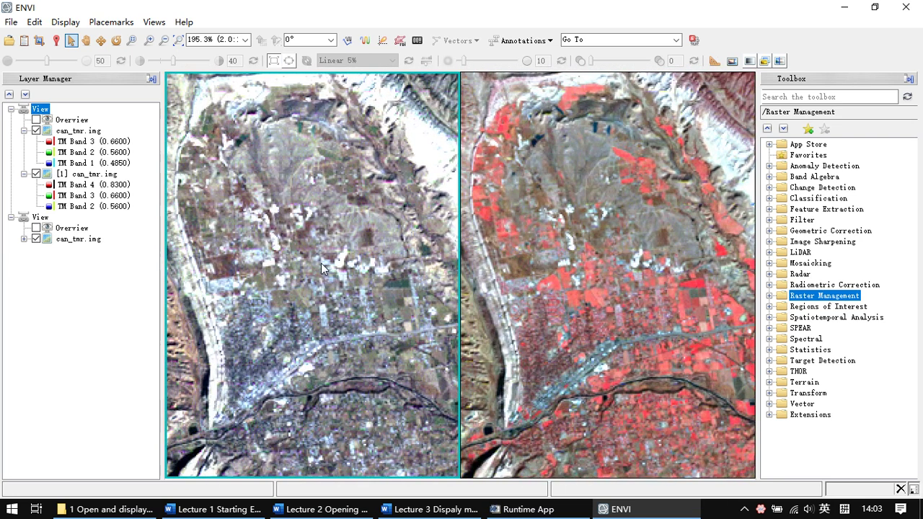
pyautogui.moveTo(238, 262)
pyautogui.mouseDown()
pyautogui.moveTo(364, 258)
pyautogui.moveTo(310, 258)
pyautogui.moveTo(360, 255)
pyautogui.moveTo(274, 279)
pyautogui.mouseUp()
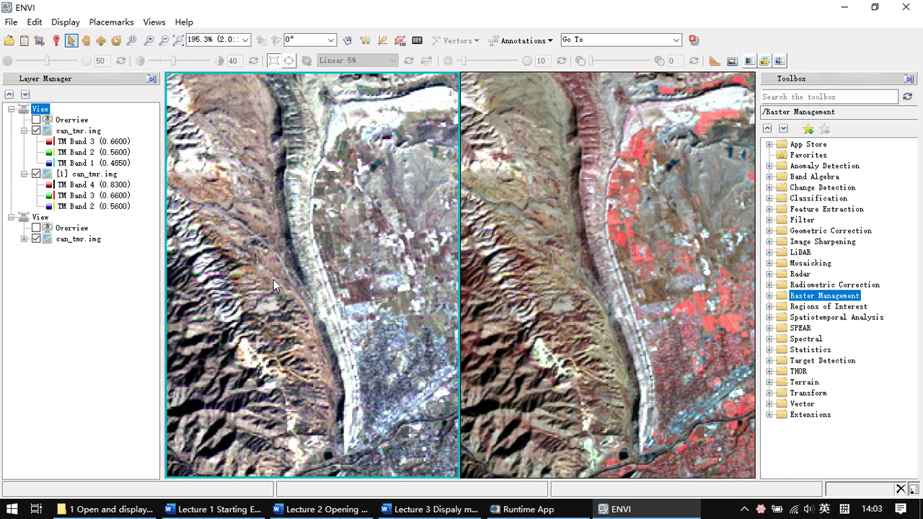
pyautogui.moveTo(338, 271); pyautogui.dragTo(268, 290)
pyautogui.moveTo(386, 264); pyautogui.dragTo(314, 264)
pyautogui.moveTo(371, 310); pyautogui.dragTo(357, 253)
pyautogui.click(86, 40)
pyautogui.moveTo(404, 346); pyautogui.dragTo(331, 272)
pyautogui.moveTo(276, 153); pyautogui.dragTo(333, 254)
pyautogui.moveTo(281, 215); pyautogui.dragTo(332, 204)
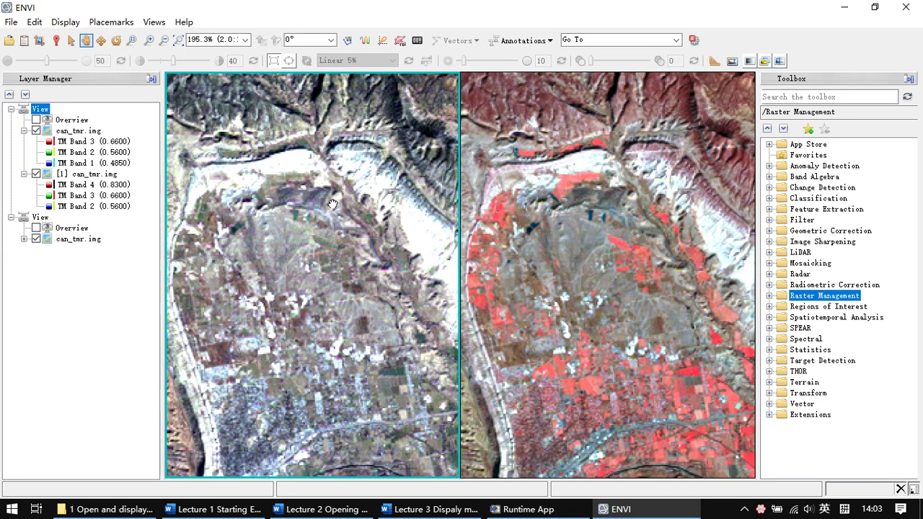
# Zoom the linked views in stepwise to about 477%, panning across the fields and hills between zooms
pyautogui.click(152, 41)
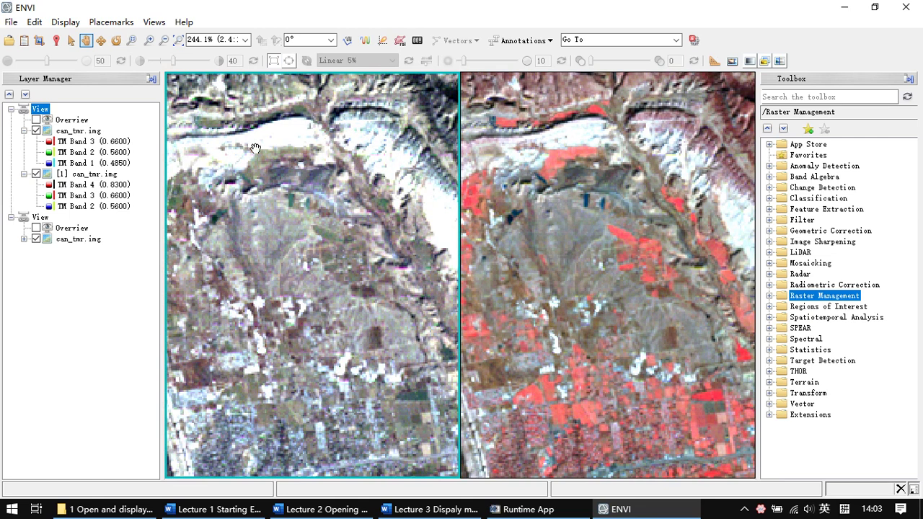
pyautogui.click(148, 40)
pyautogui.moveTo(375, 326); pyautogui.dragTo(290, 196)
pyautogui.click(148, 41)
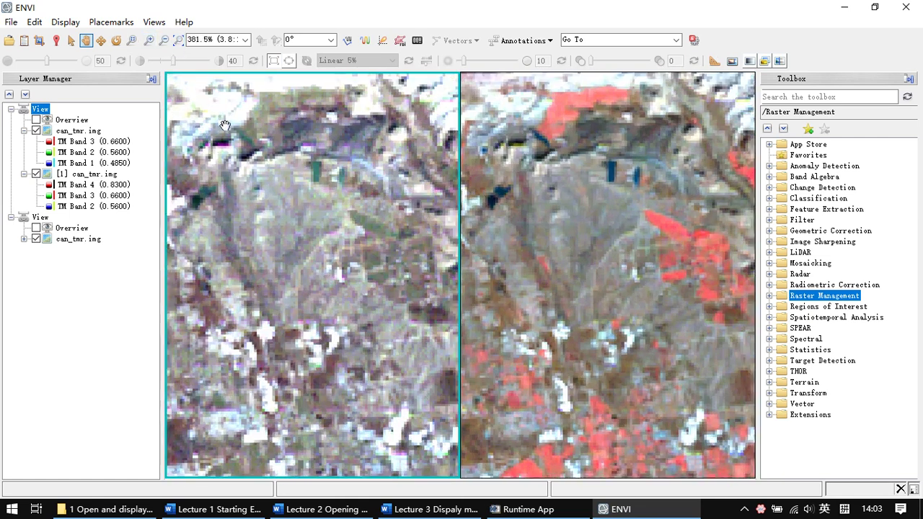
pyautogui.moveTo(233, 180); pyautogui.dragTo(248, 140)
pyautogui.click(70, 40)
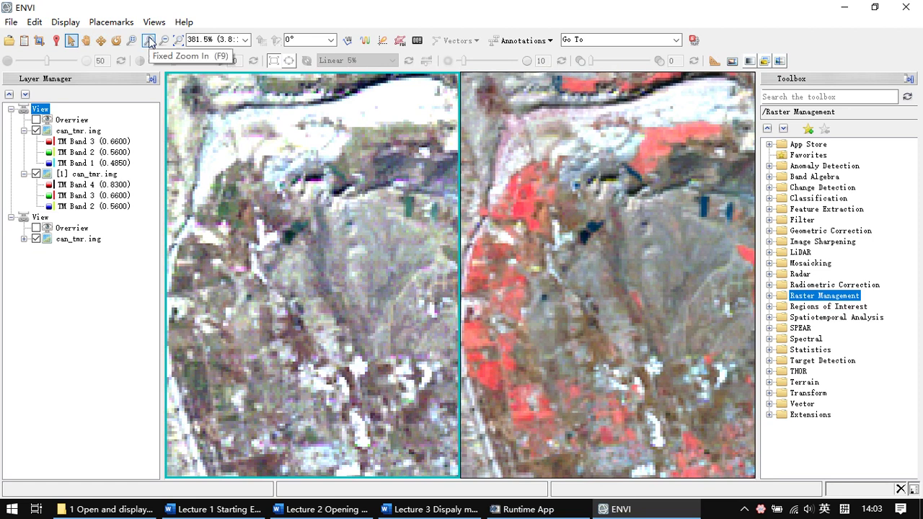
pyautogui.click(148, 40)
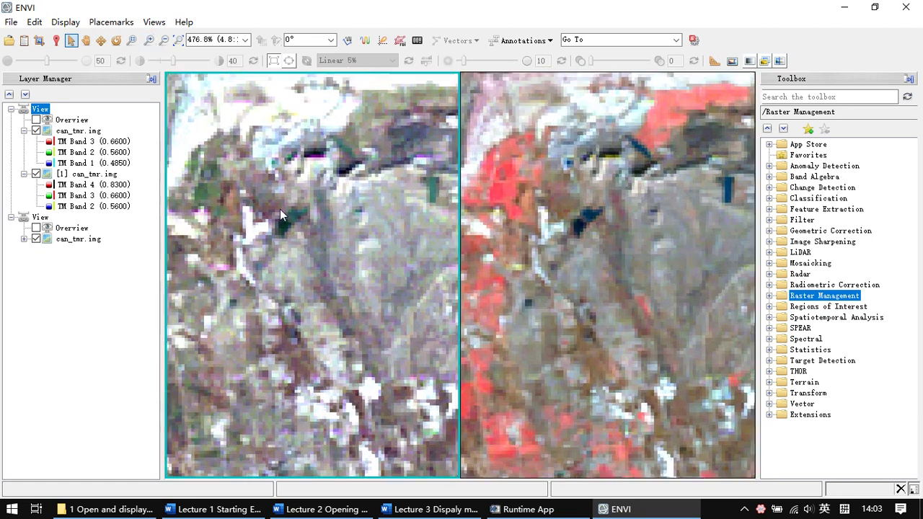
# Zoom the linked views further in and back out to about 244% with the Pan tool active
pyautogui.click(86, 41)
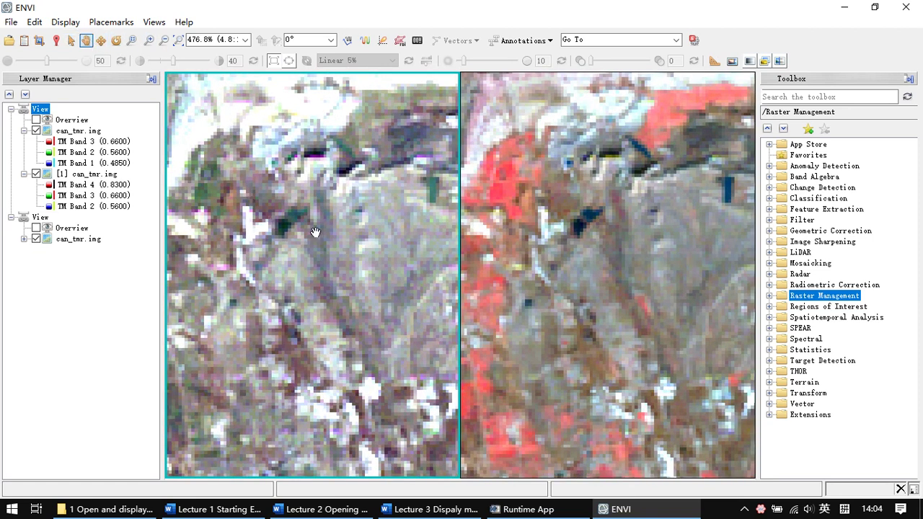
pyautogui.scroll(1, 339, 250)
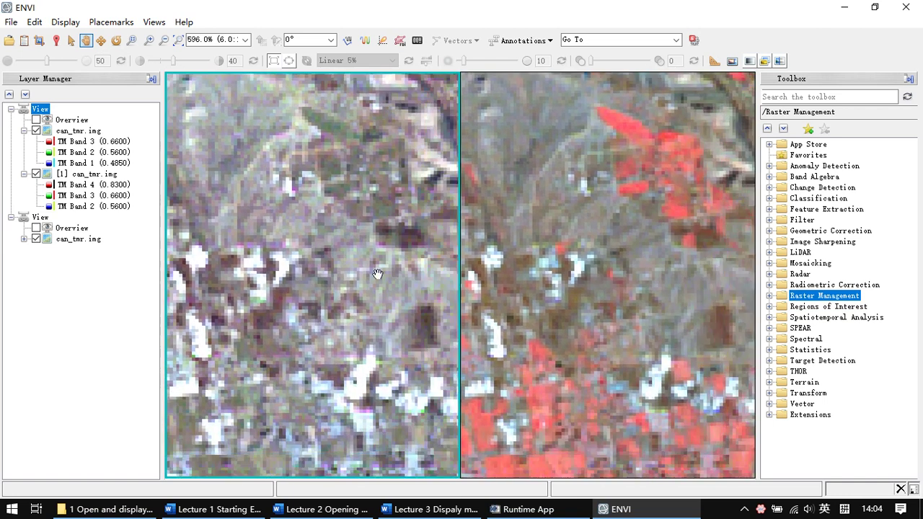
pyautogui.scroll(3, 377, 274)
pyautogui.scroll(-3, 378, 274)
pyautogui.scroll(-4, 377, 274)
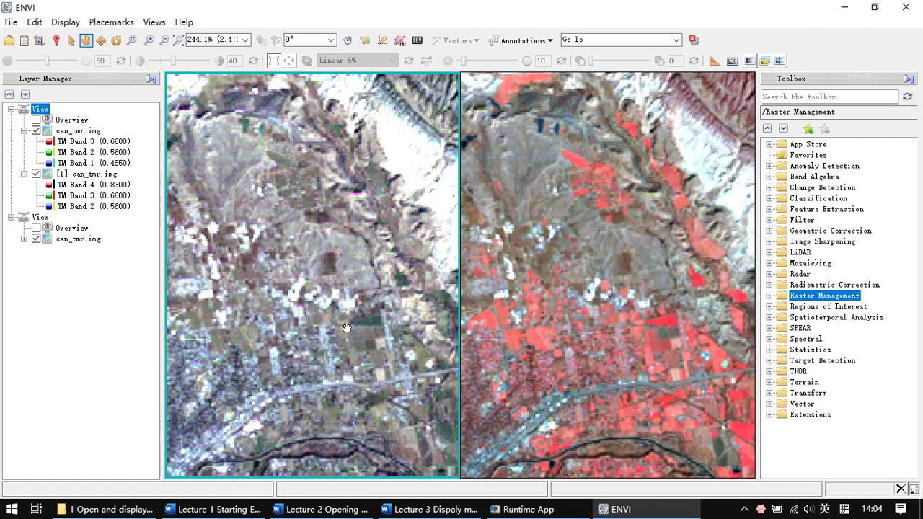
# Examine the river, farmland and bright eastern slopes in both linked views at about 244% zoom
pyautogui.moveTo(366, 352); pyautogui.dragTo(336, 313)
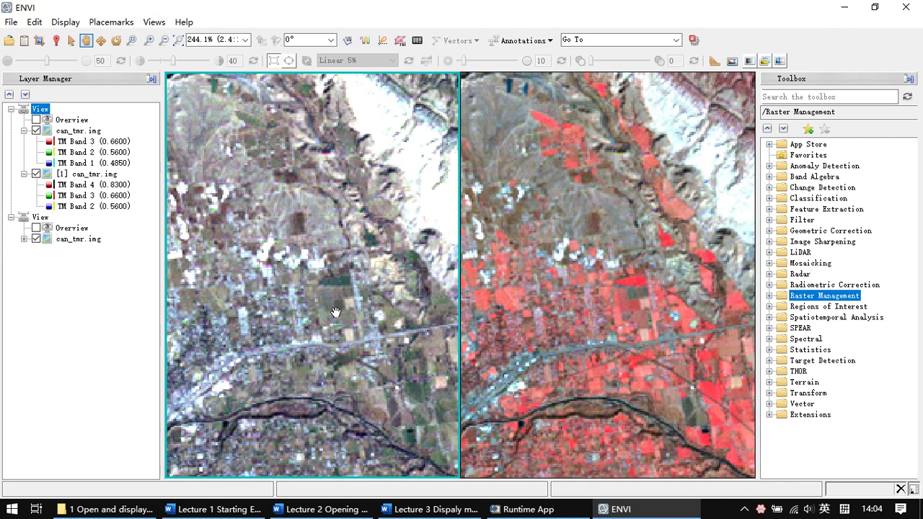
pyautogui.moveTo(335, 312); pyautogui.dragTo(272, 318)
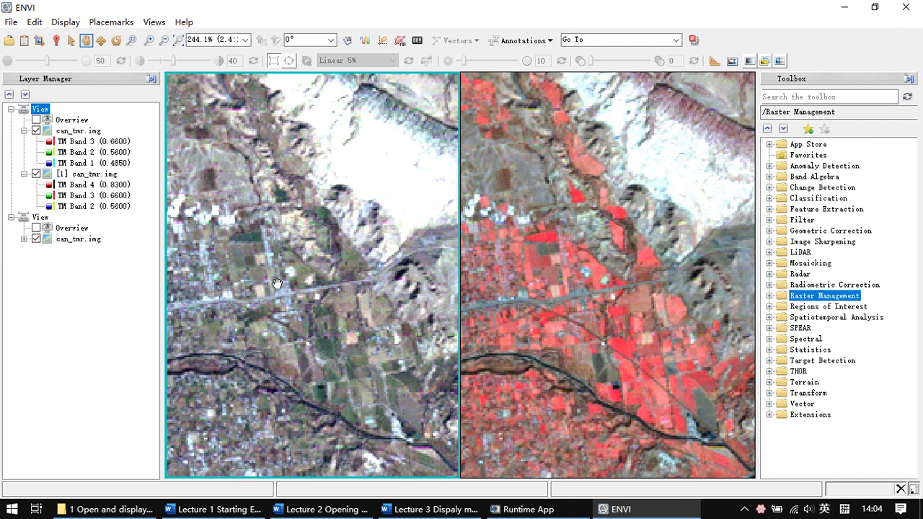
pyautogui.moveTo(271, 273); pyautogui.dragTo(324, 320)
pyautogui.moveTo(256, 313); pyautogui.dragTo(301, 309)
pyautogui.moveTo(237, 300); pyautogui.dragTo(225, 284)
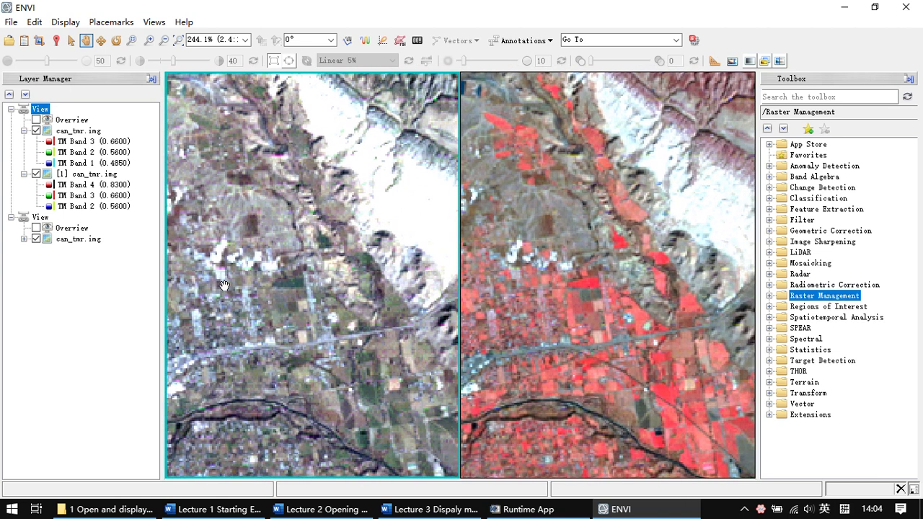
pyautogui.moveTo(352, 284); pyautogui.dragTo(307, 285)
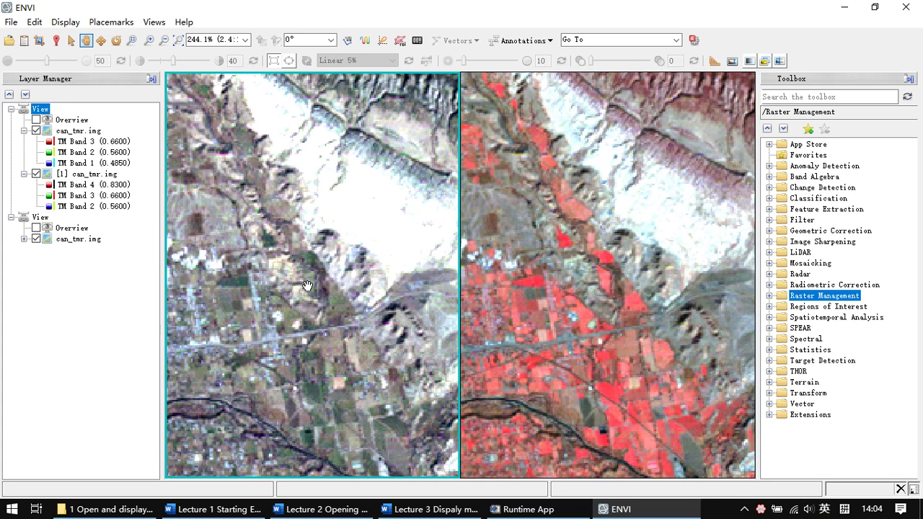
# Make the false-colour view active and pan from it to check that the natural-colour view follows
pyautogui.moveTo(545, 301); pyautogui.dragTo(469, 303)
pyautogui.click(609, 294)
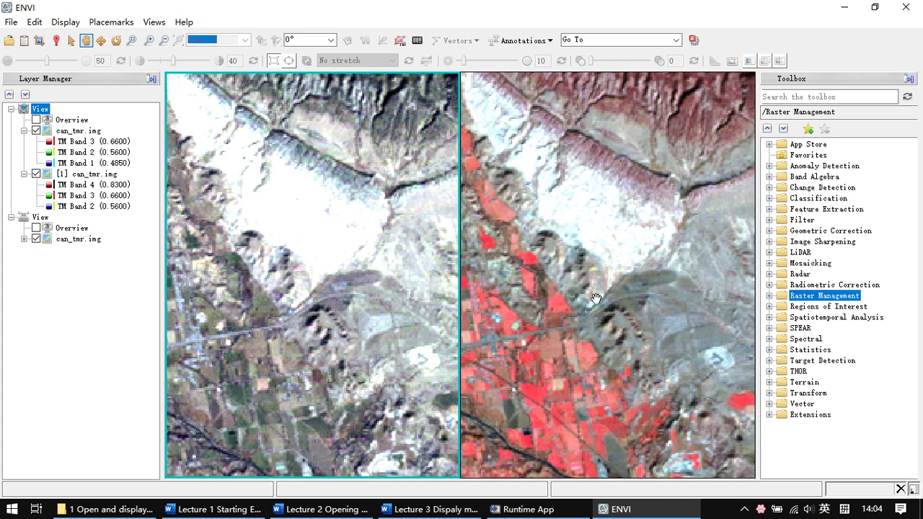
pyautogui.click(582, 299)
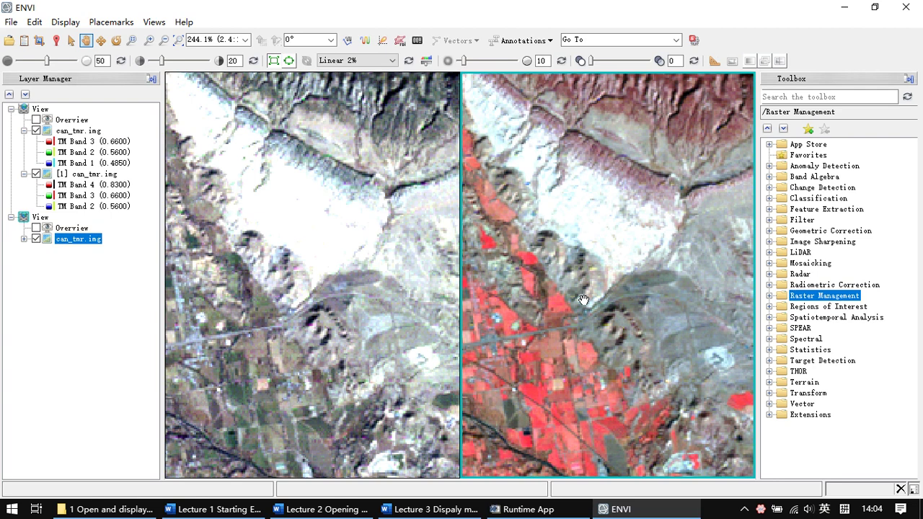
pyautogui.moveTo(573, 306); pyautogui.dragTo(640, 300)
pyautogui.moveTo(567, 330); pyautogui.dragTo(617, 329)
pyautogui.moveTo(562, 342); pyautogui.dragTo(611, 292)
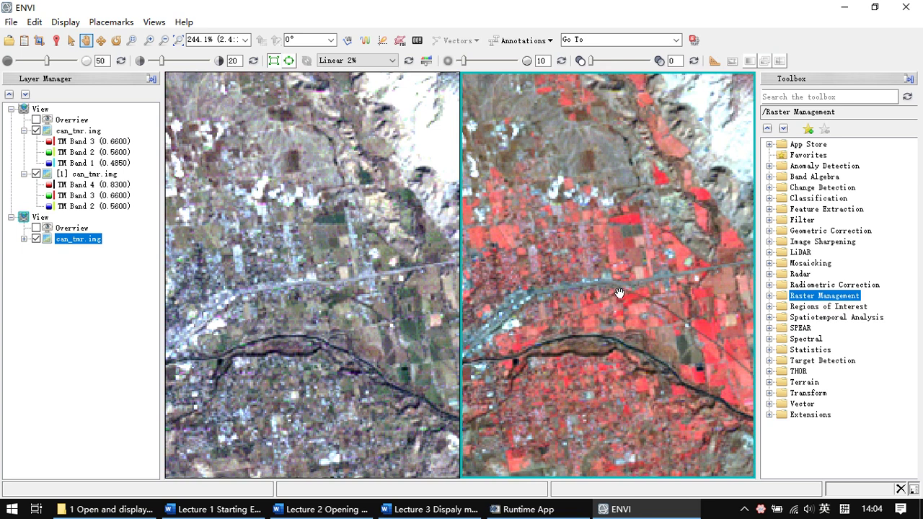
# Return the display to One View and pan the remaining false-colour can_tmr.img northward
pyautogui.click(163, 27)
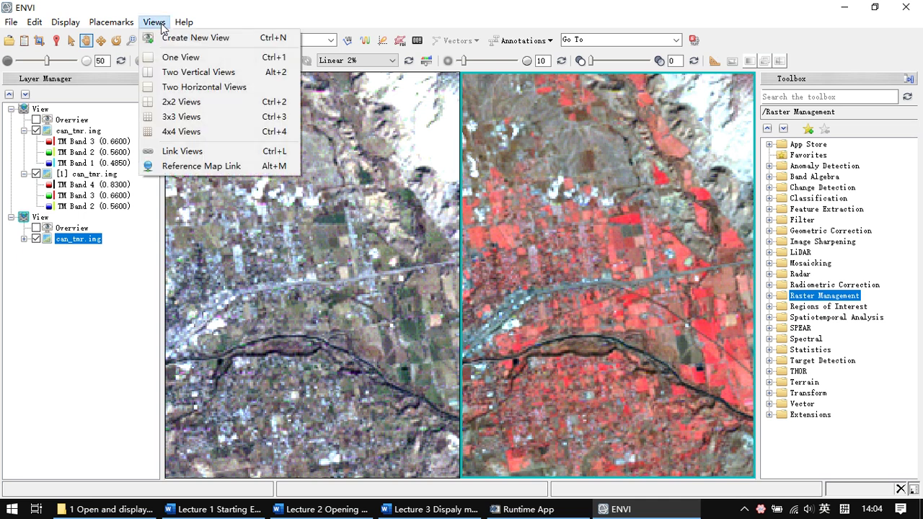
pyautogui.click(191, 63)
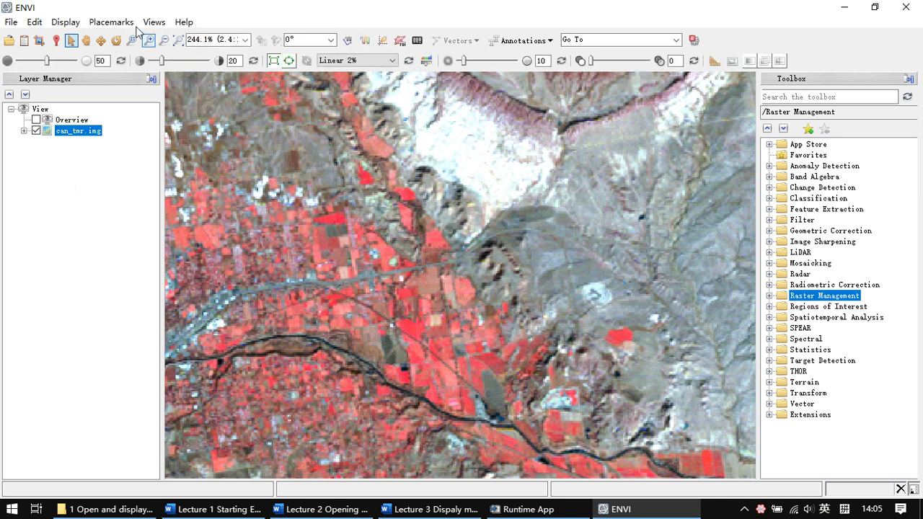
pyautogui.click(71, 40)
pyautogui.moveTo(334, 129); pyautogui.dragTo(373, 179)
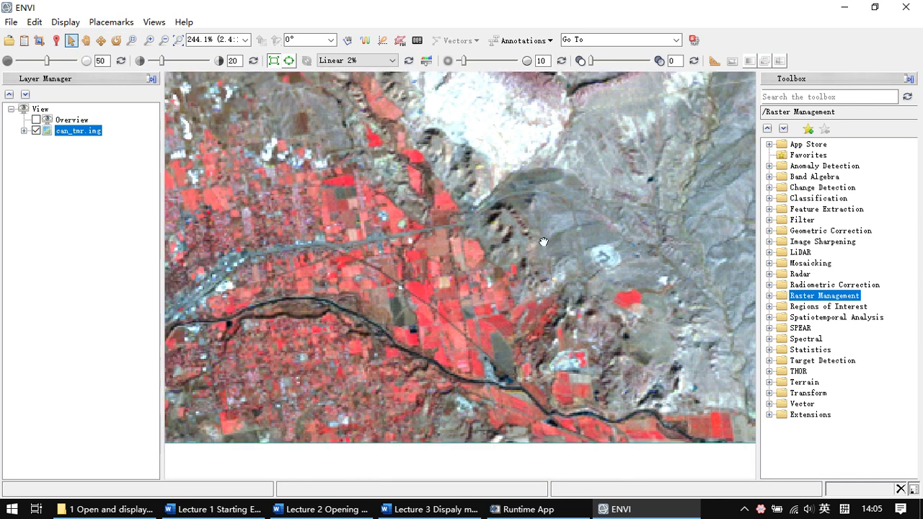
pyautogui.press('Up')
pyautogui.press('Up')
pyautogui.press('Up')
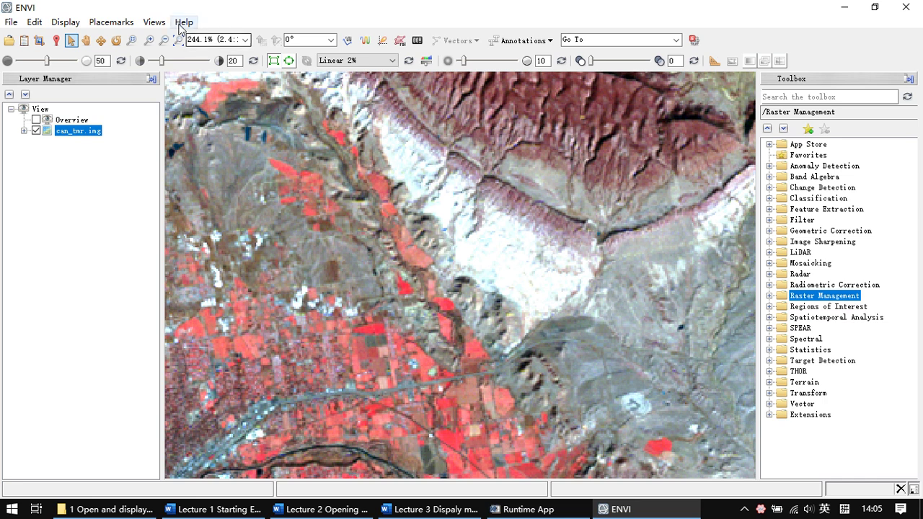
# Open the ENVI Help contents in the browser and search for "supported data types"
pyautogui.click(182, 23)
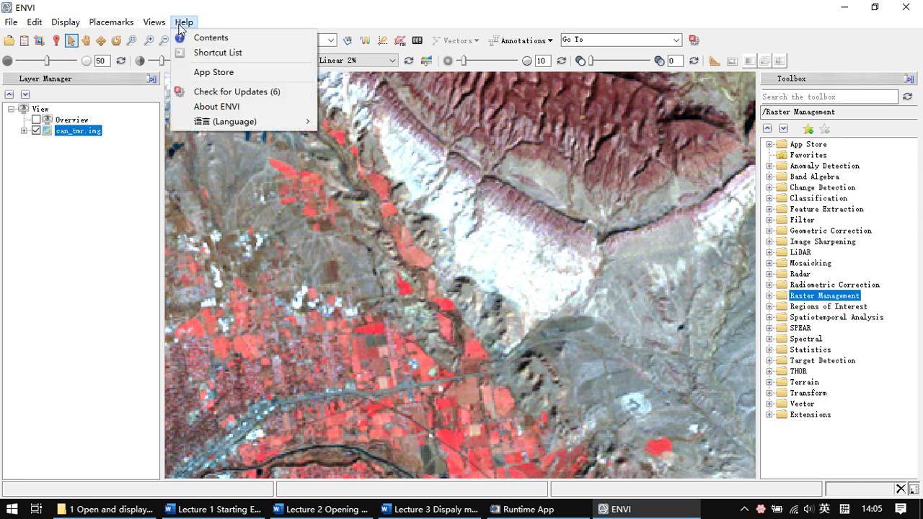
pyautogui.click(226, 42)
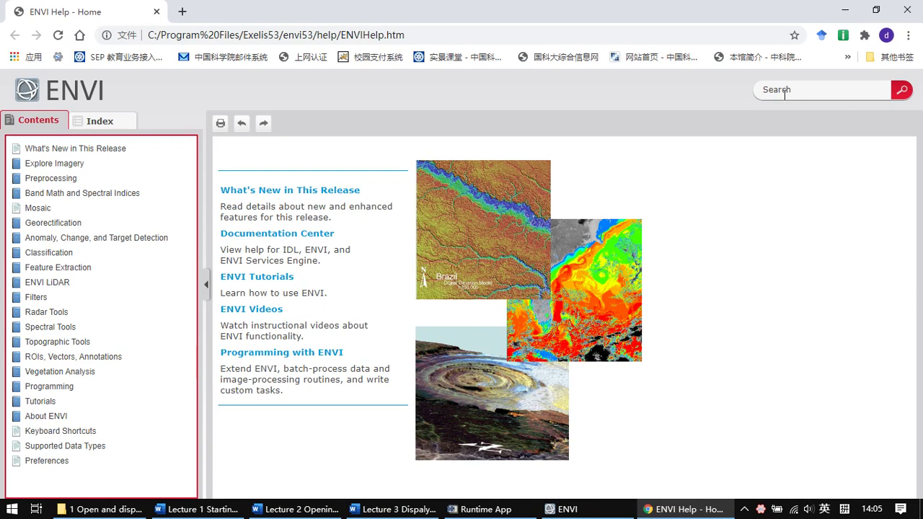
pyautogui.write('supported data ty')
pyautogui.press('Return')
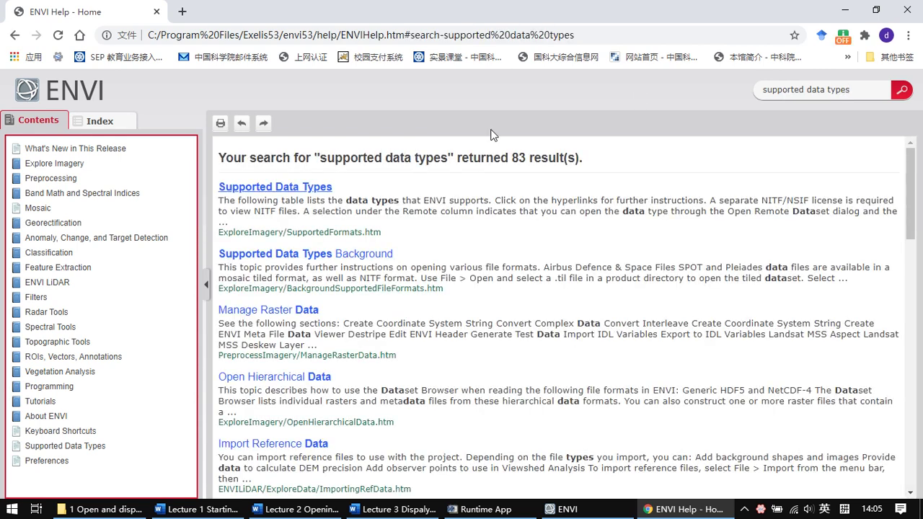
# Open the Supported Data Types help topic, look through the Raster Formats table, and return to its beginning
pyautogui.click(292, 189)
pyautogui.scroll(-3, 568, 317)
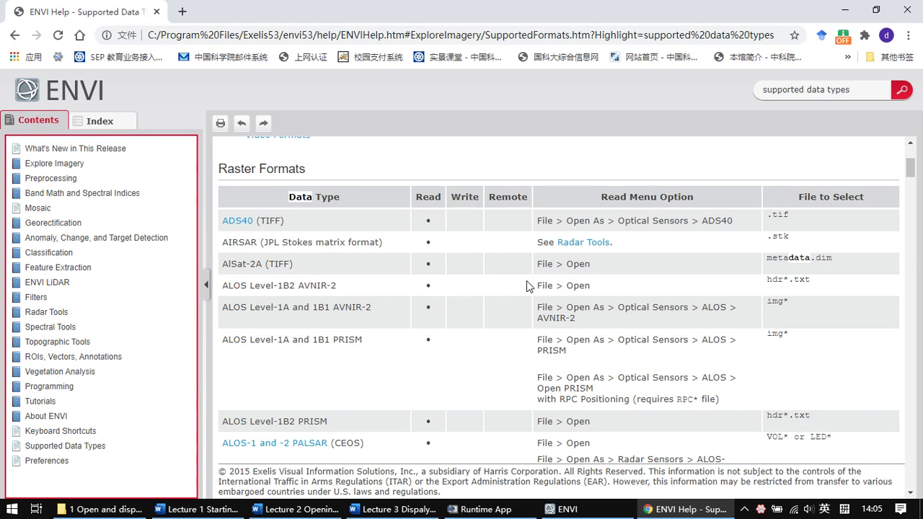
pyautogui.scroll(-2, 526, 285)
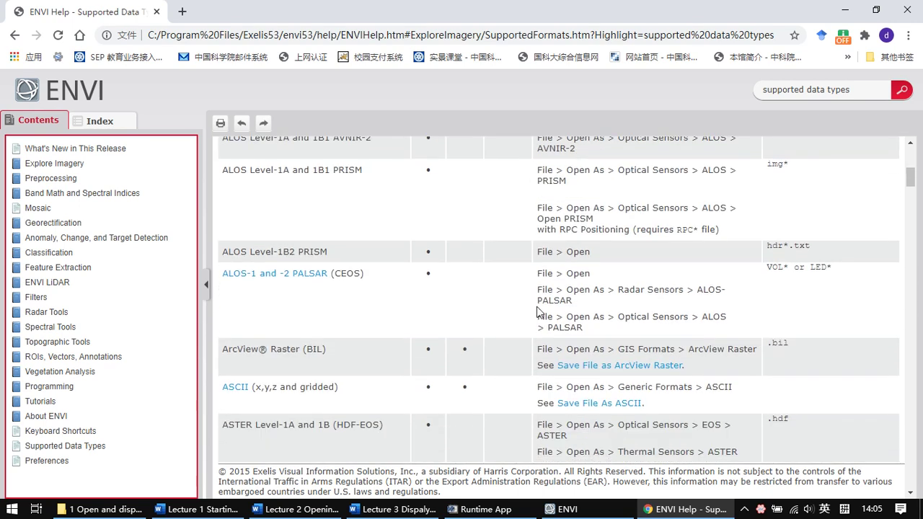
pyautogui.scroll(4, 558, 331)
pyautogui.scroll(1, 558, 332)
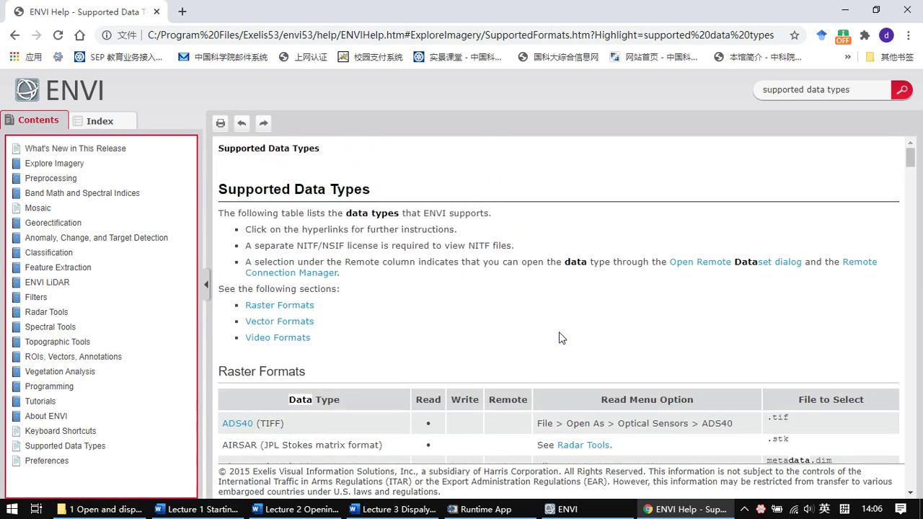
# Look through the Raster Formats table, checking its data types, read menu options and files to select
pyautogui.scroll(-2, 653, 288)
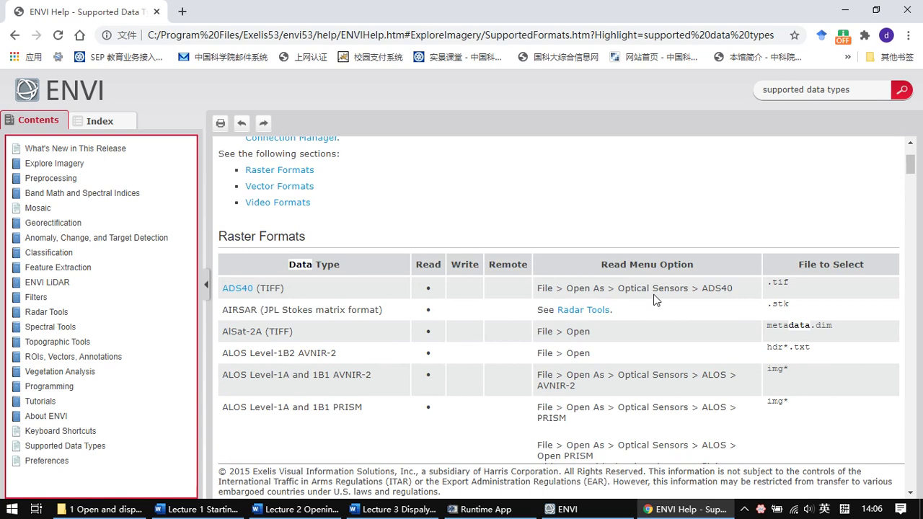
pyautogui.scroll(-1, 621, 303)
pyautogui.scroll(1, 592, 274)
pyautogui.scroll(-1, 788, 296)
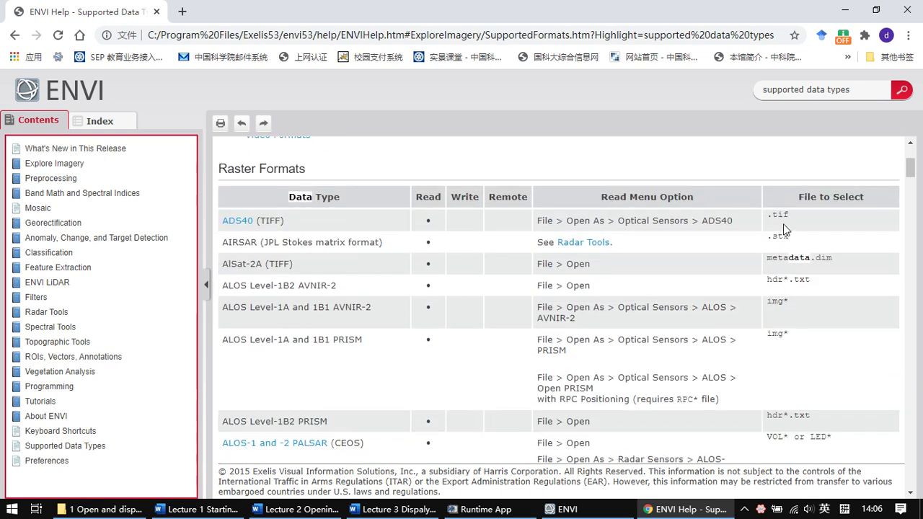
pyautogui.scroll(-1, 786, 229)
pyautogui.scroll(1, 471, 252)
pyautogui.scroll(-7, 260, 338)
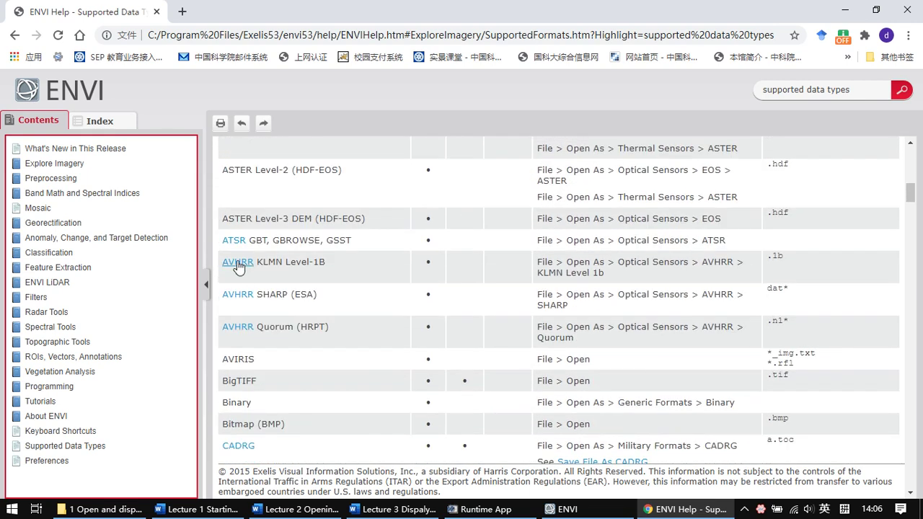
pyautogui.scroll(-2, 238, 293)
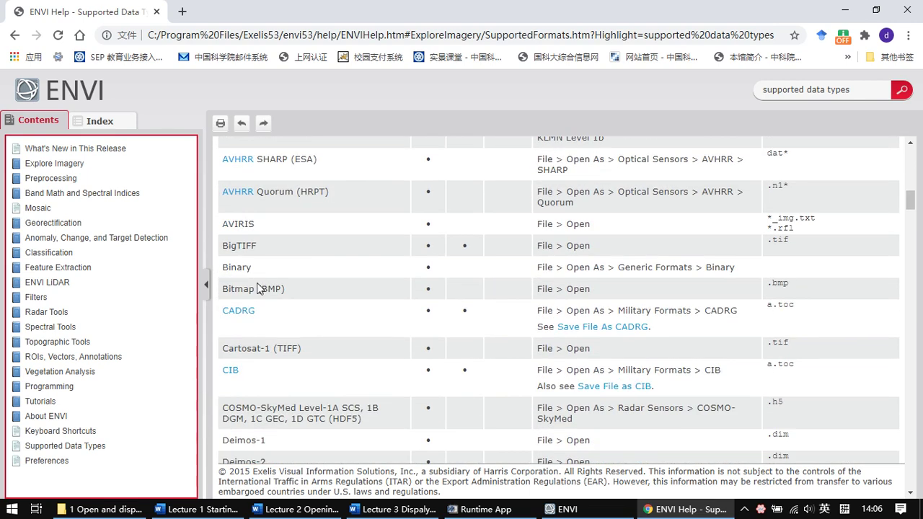
pyautogui.scroll(-4, 257, 285)
pyautogui.scroll(-3, 259, 258)
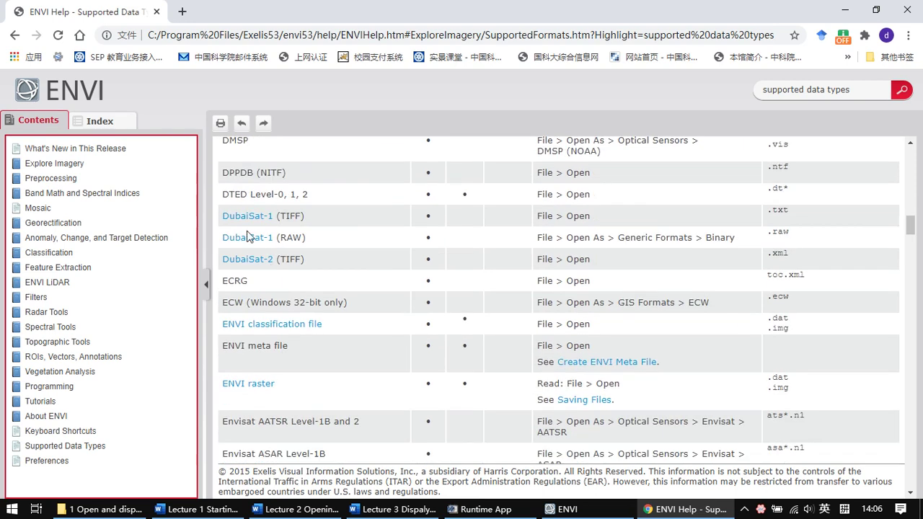
pyautogui.scroll(-3, 260, 249)
pyautogui.scroll(1, 265, 252)
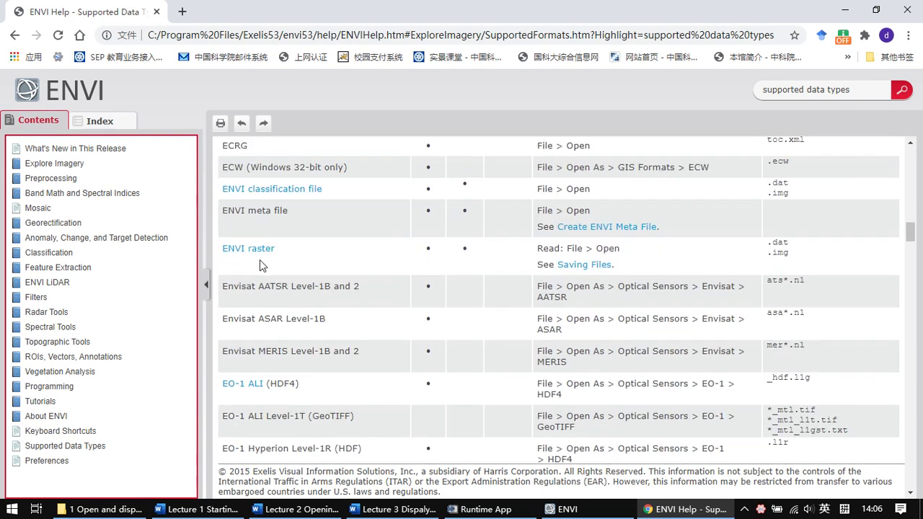
pyautogui.scroll(-8, 261, 274)
pyautogui.scroll(-2, 279, 238)
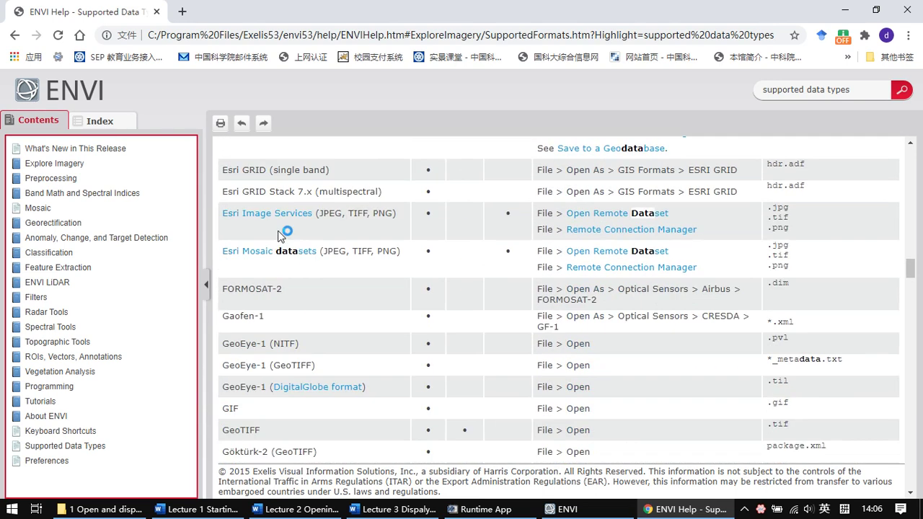
pyautogui.scroll(-8, 278, 238)
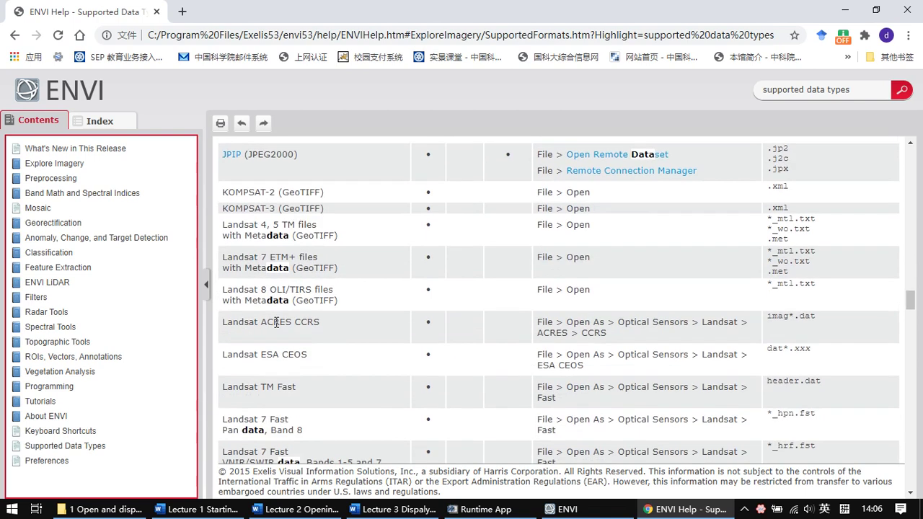
pyautogui.scroll(-1, 260, 207)
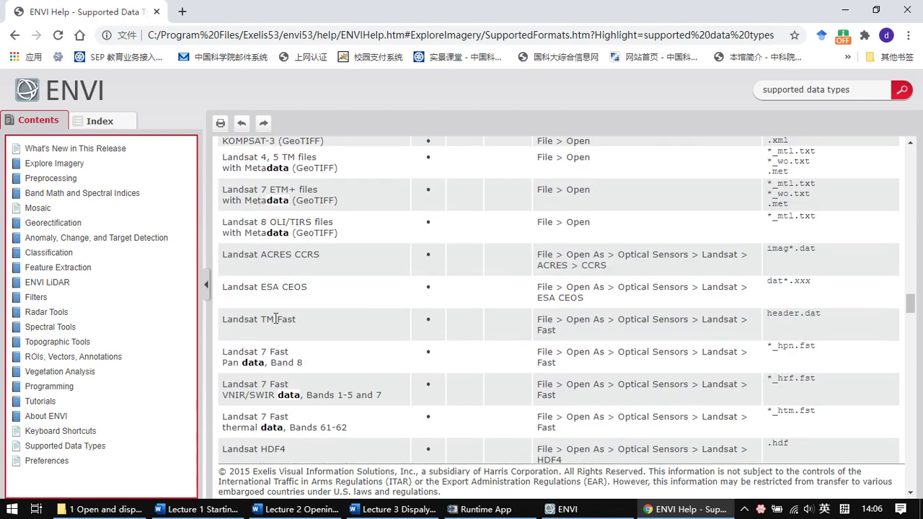
pyautogui.scroll(-5, 275, 315)
pyautogui.scroll(-7, 323, 316)
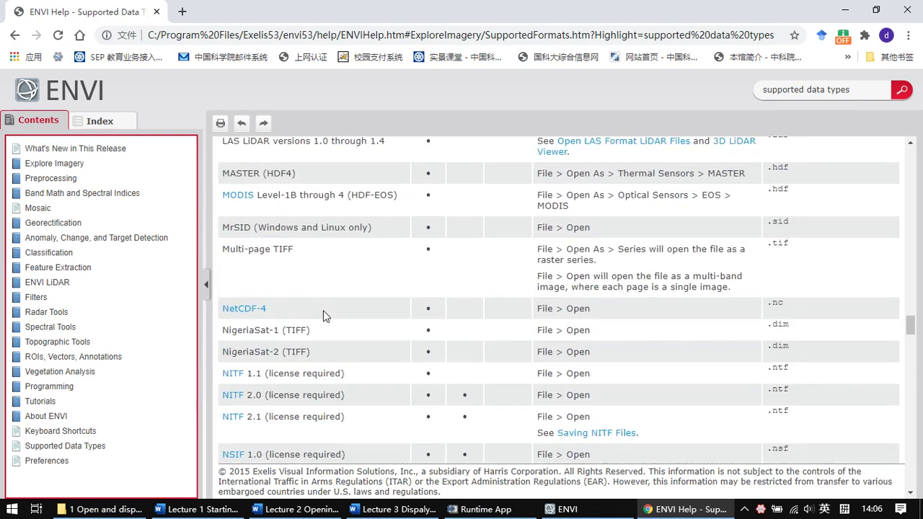
pyautogui.scroll(-12, 322, 313)
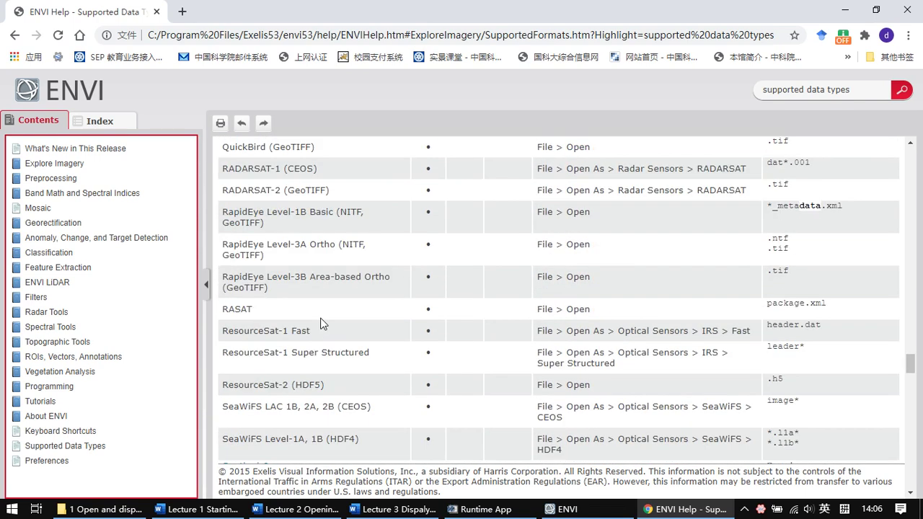
pyautogui.scroll(-15, 321, 323)
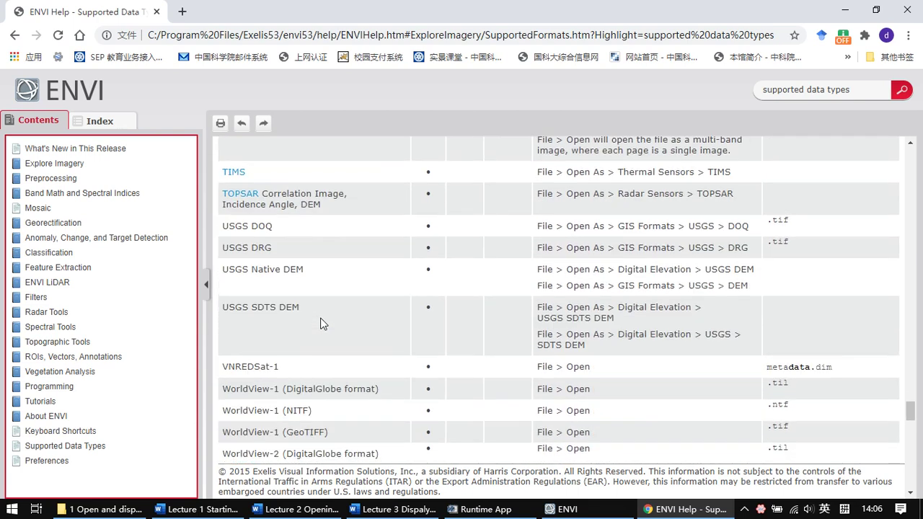
# Review the Vector Formats, Video Formats and Video Codec Formats tables, and return to the beginning of the topic
pyautogui.scroll(5, 394, 329)
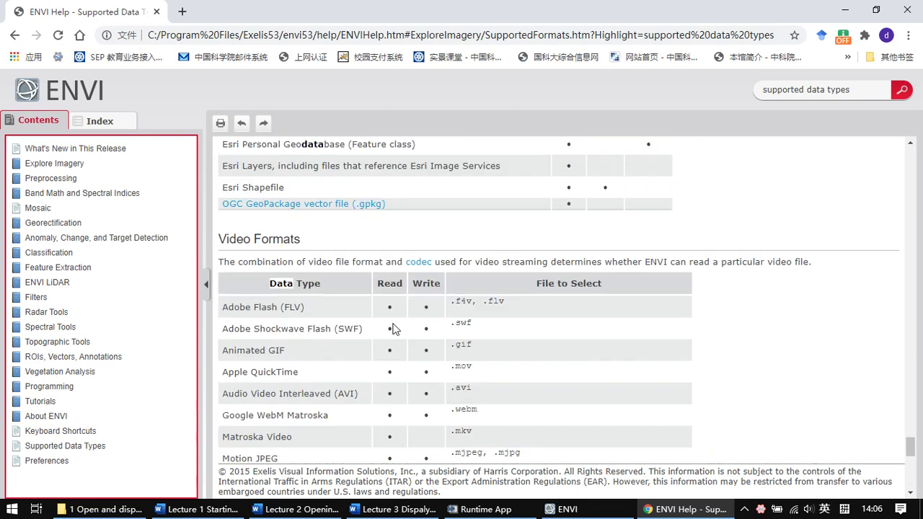
pyautogui.scroll(-6, 282, 283)
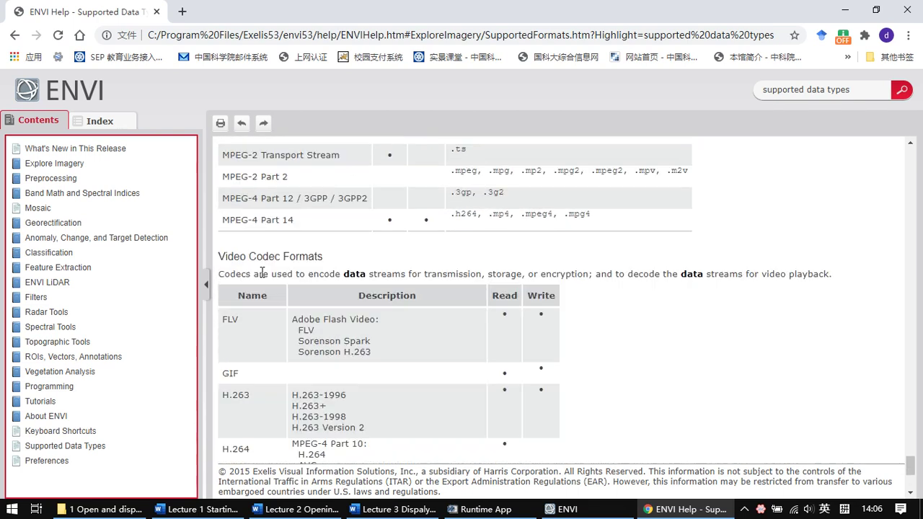
pyautogui.scroll(-1, 266, 260)
pyautogui.scroll(12, 406, 301)
pyautogui.scroll(5, 406, 301)
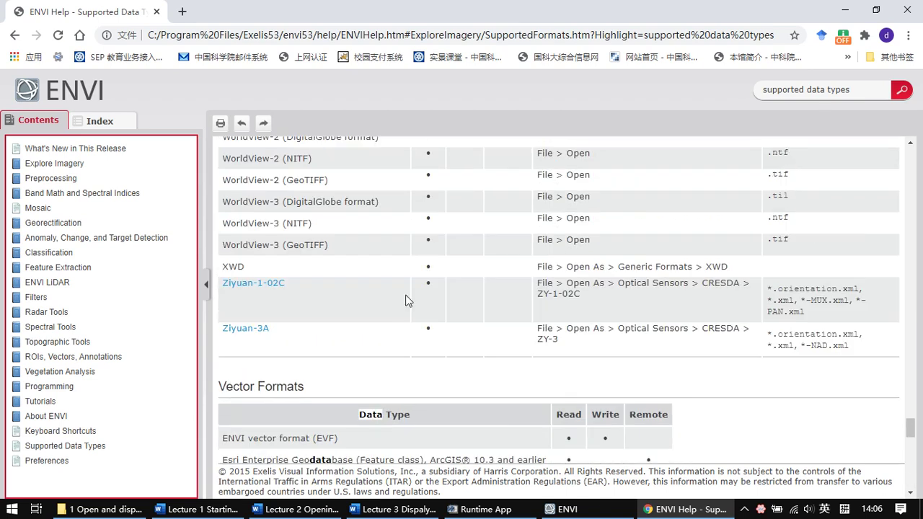
pyautogui.scroll(-16, 406, 302)
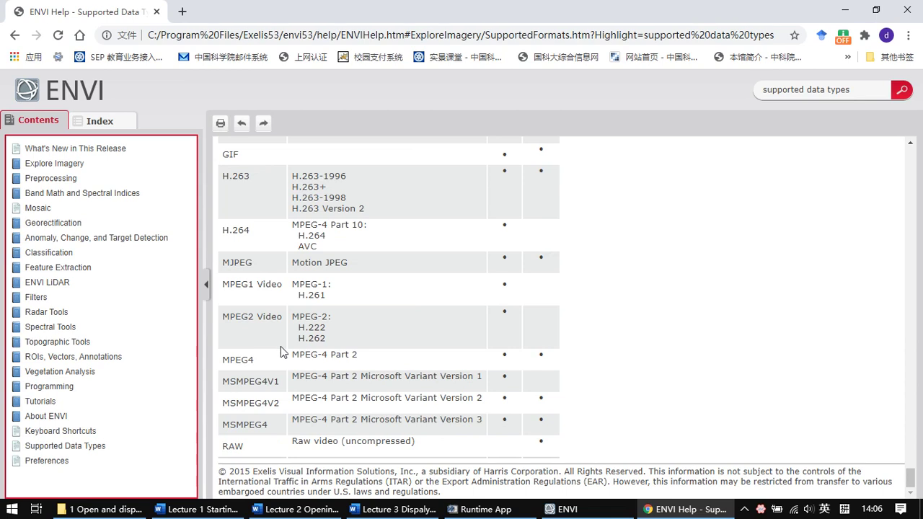
pyautogui.scroll(3, 281, 346)
pyautogui.scroll(1, 280, 347)
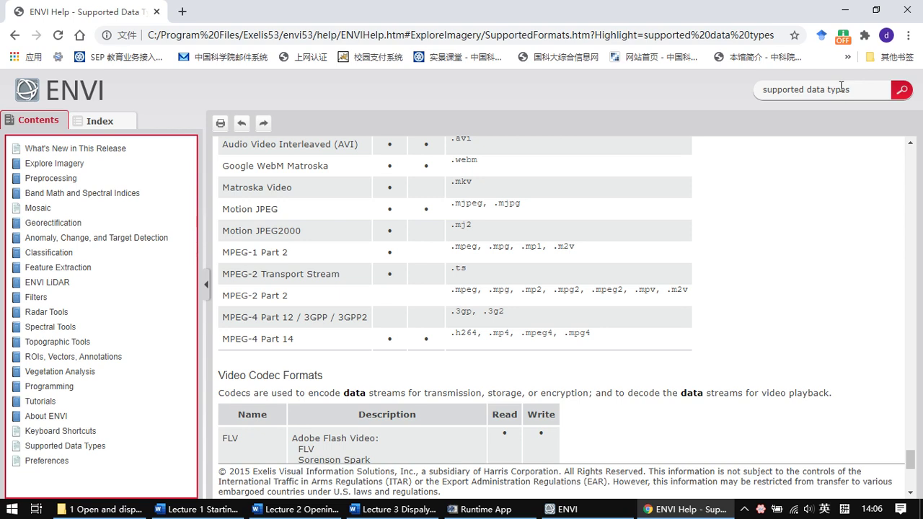
pyautogui.scroll(1, 901, 416)
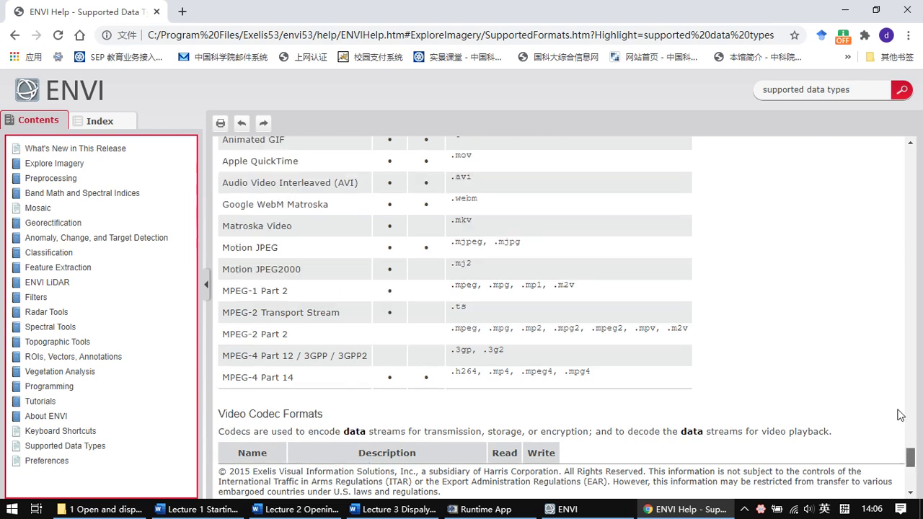
pyautogui.press('Home')
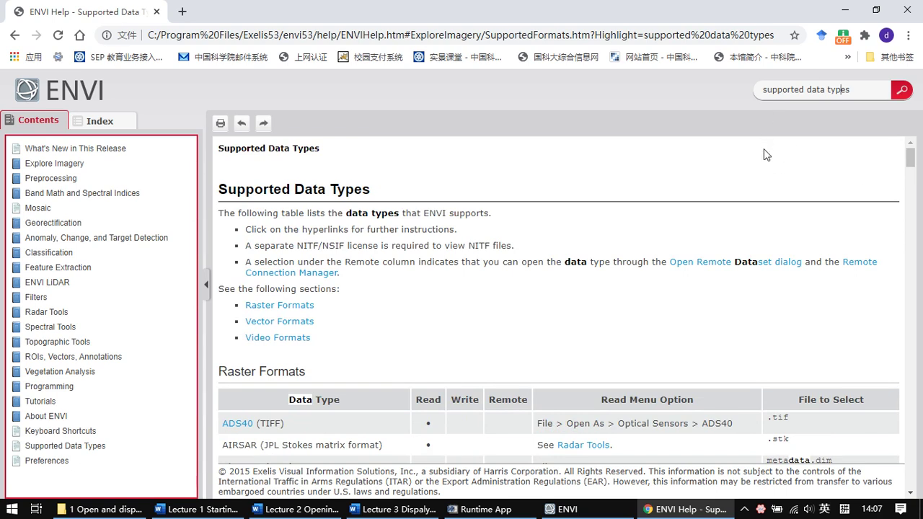
# Switch back to ENVI and zoom the false-colour can_tmr.img to 125%
pyautogui.click(844, 10)
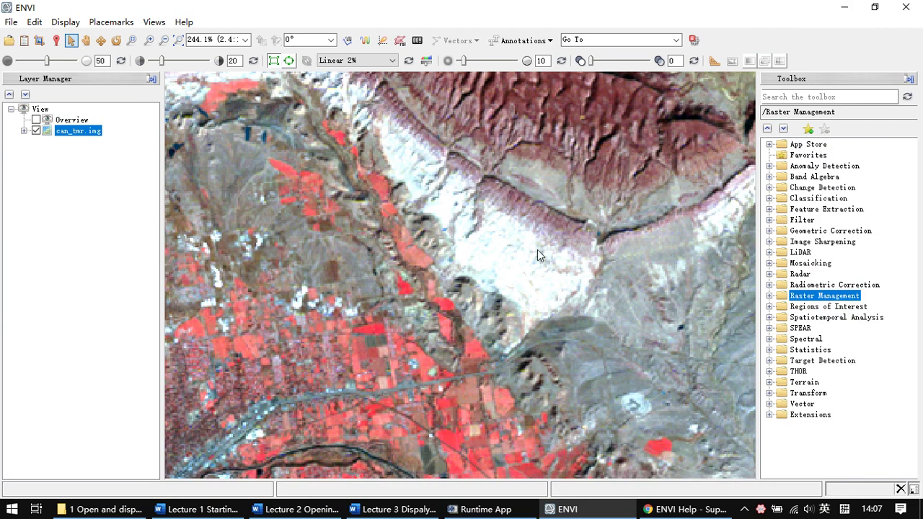
pyautogui.scroll(-4, 531, 247)
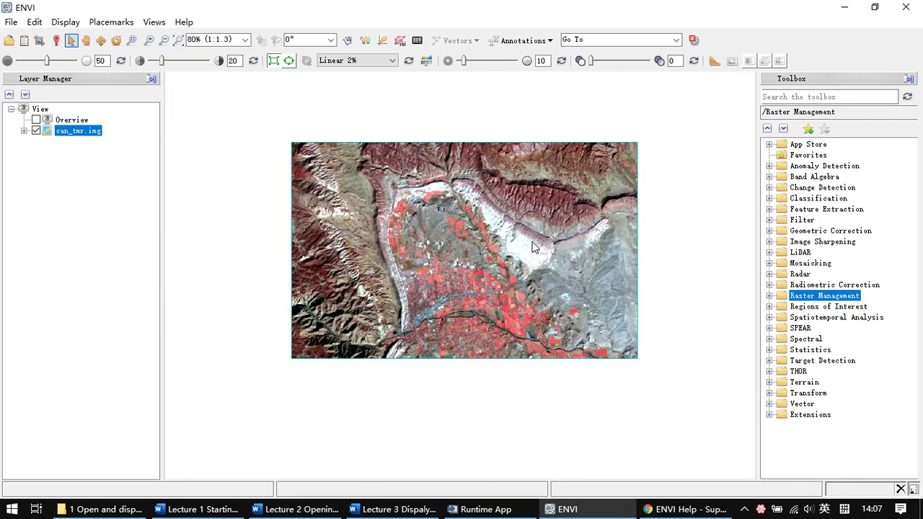
pyautogui.scroll(2, 494, 227)
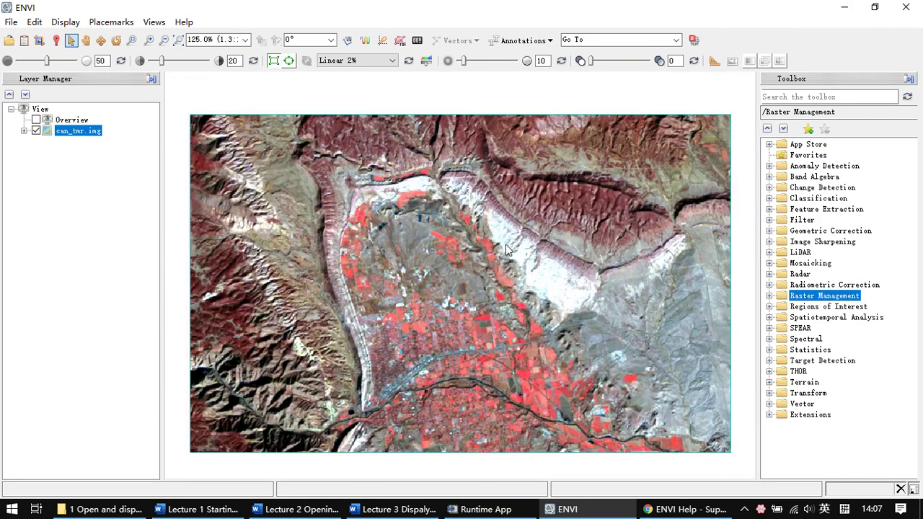
# Look over the programs installed in the ENVI 5.3 group of the Windows Start menu, and return to ENVI
pyautogui.press('super')
pyautogui.scroll(-3, 116, 404)
pyautogui.scroll(-3, 142, 376)
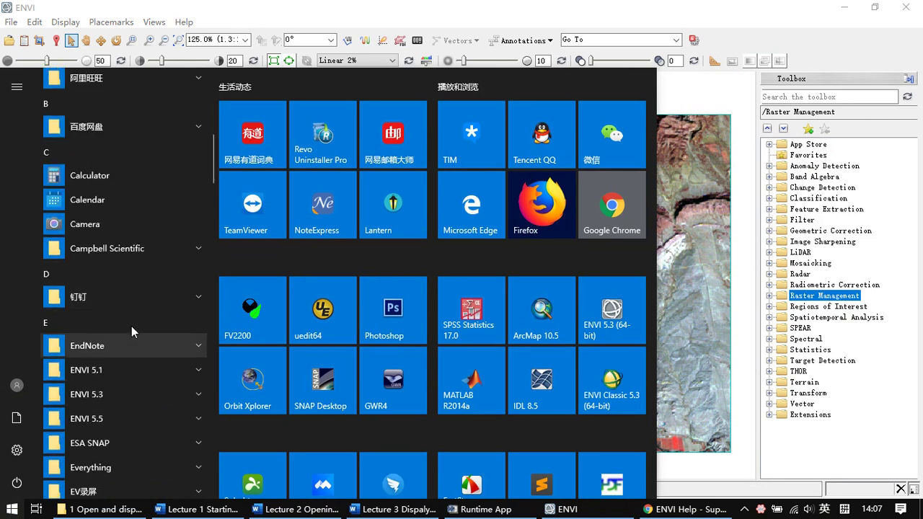
pyautogui.scroll(-1, 140, 341)
pyautogui.click(144, 338)
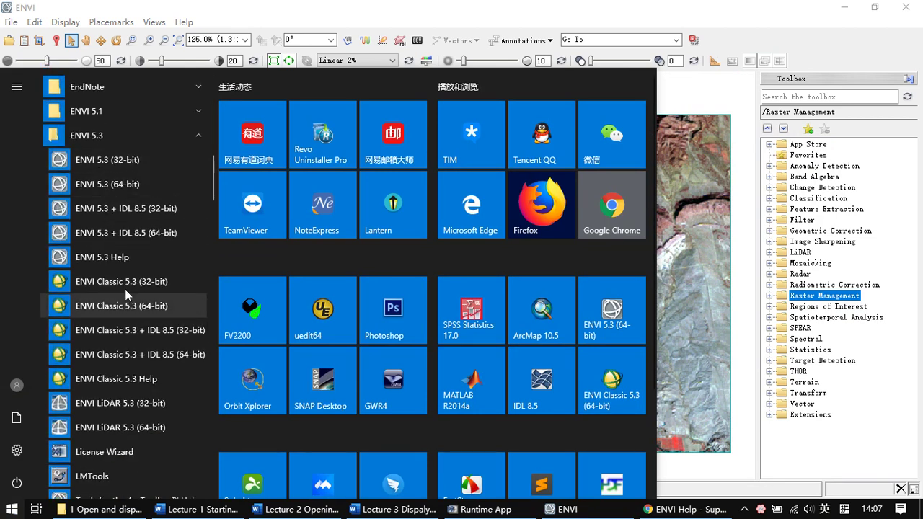
pyautogui.click(661, 36)
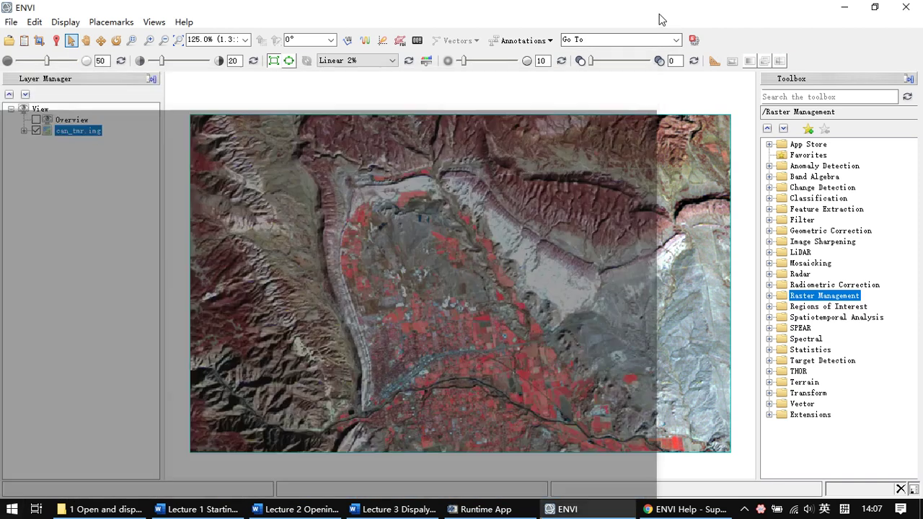
# Examine ENVI's file commands, including the Open As sensor and format types and the Export View To options
pyautogui.click(12, 23)
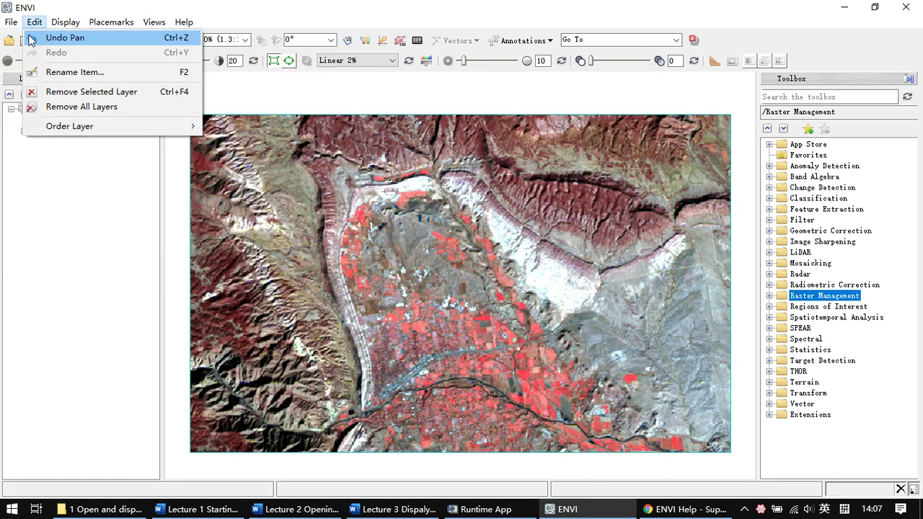
pyautogui.moveTo(56, 56)
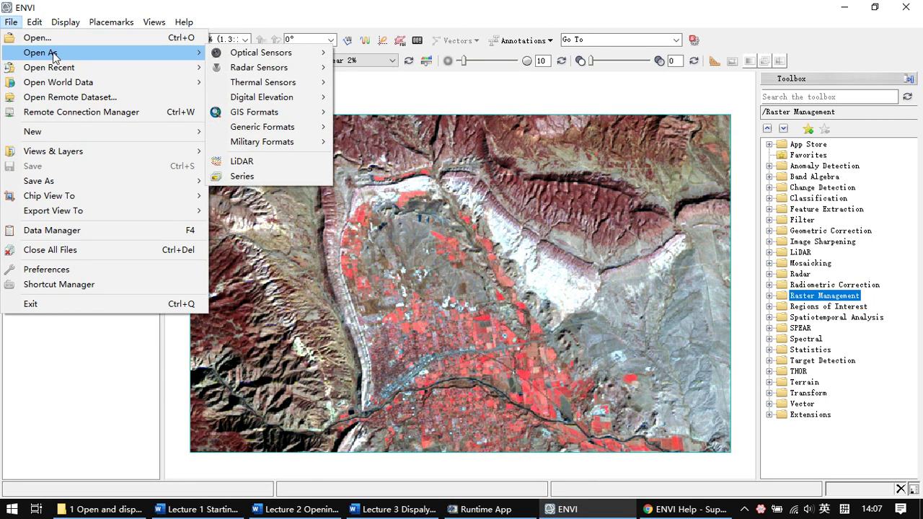
pyautogui.click(56, 52)
pyautogui.click(10, 22)
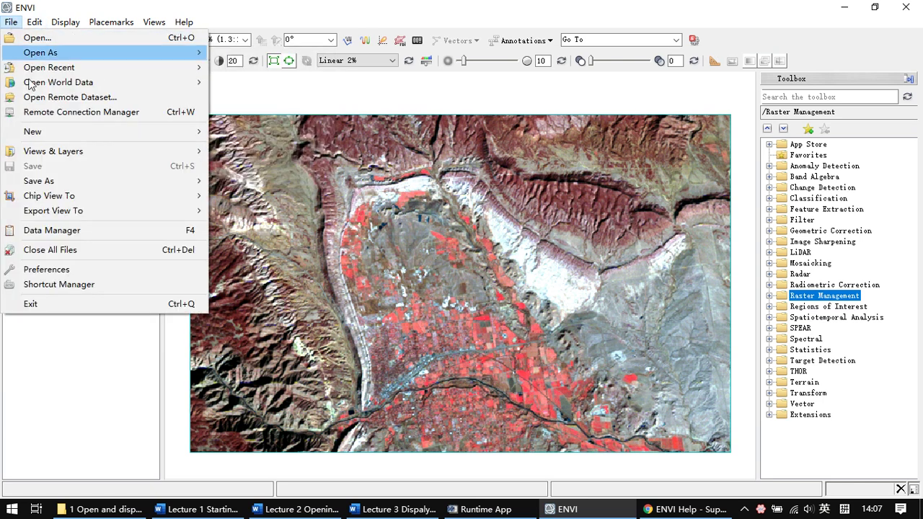
pyautogui.moveTo(69, 201)
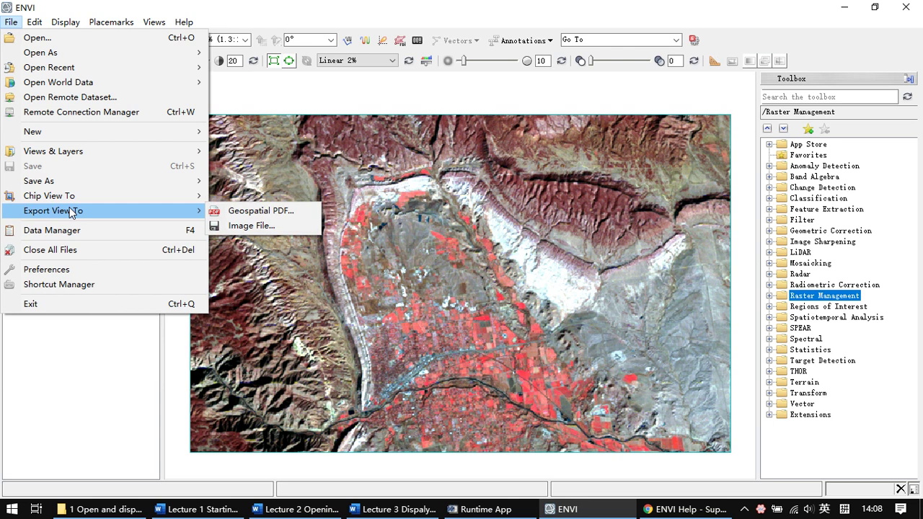
pyautogui.click(448, 21)
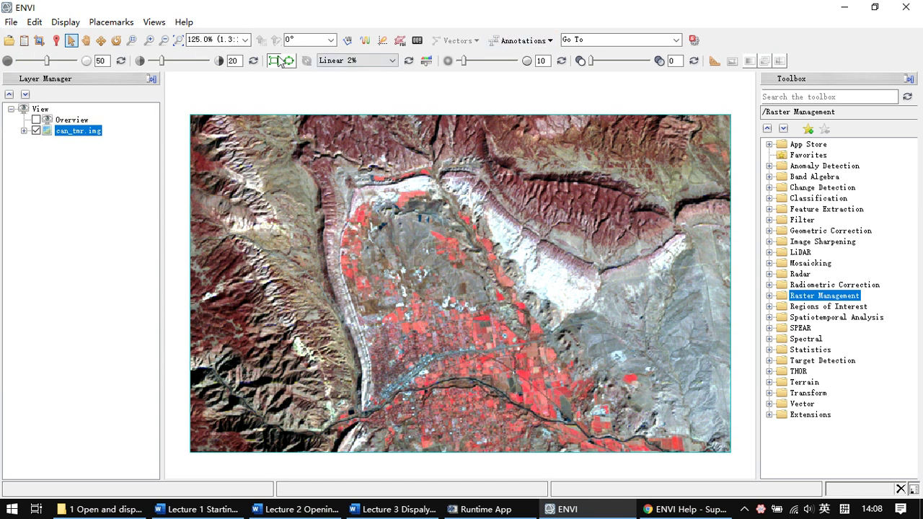
# Open the Data Manager and make its window taller
pyautogui.click(25, 40)
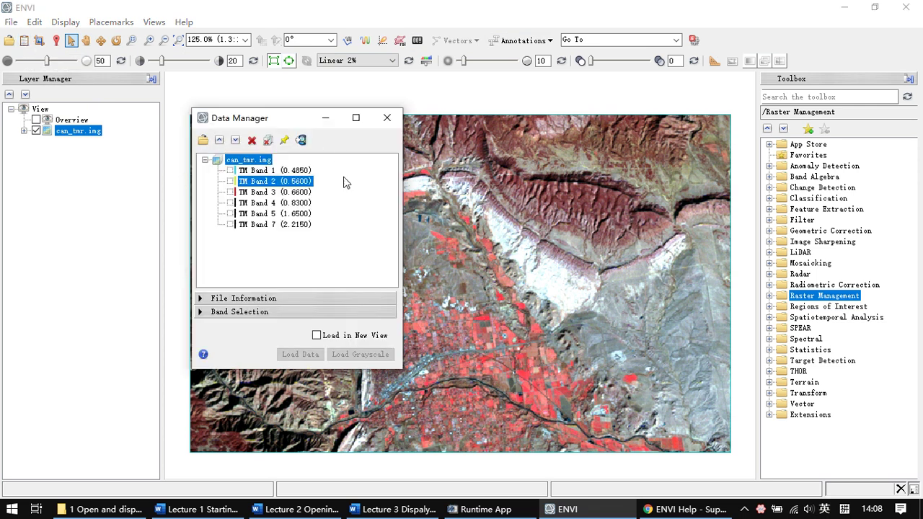
pyautogui.moveTo(321, 368); pyautogui.dragTo(321, 426)
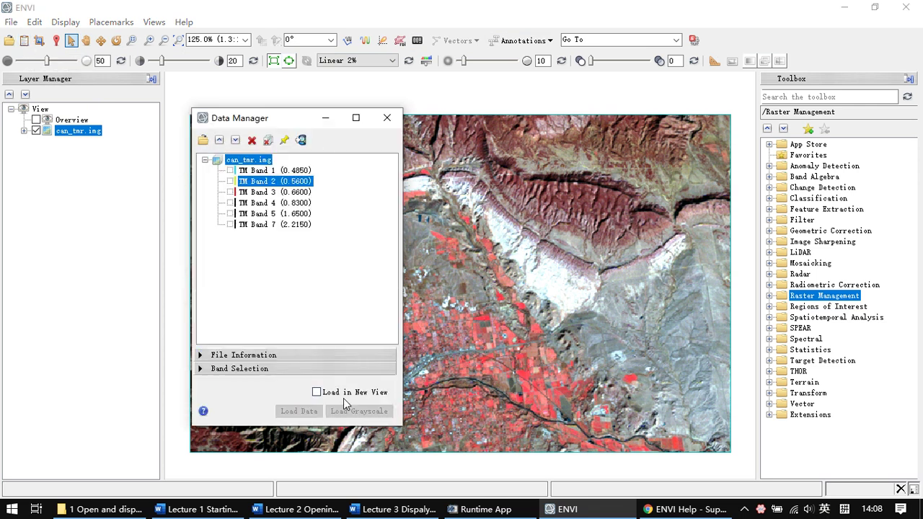